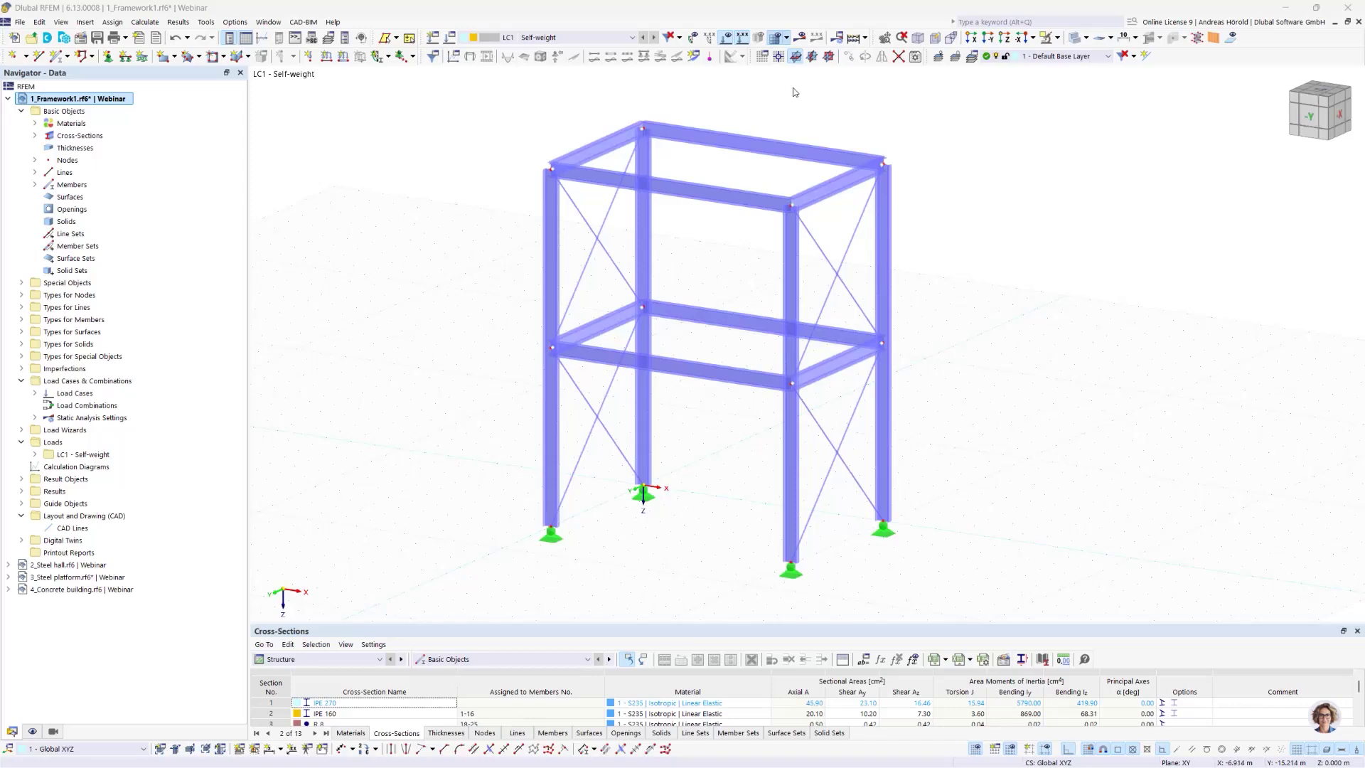
Calculate load case LC1 of the framework and inspect the error entry and the tension bracing in the model
click(799, 39)
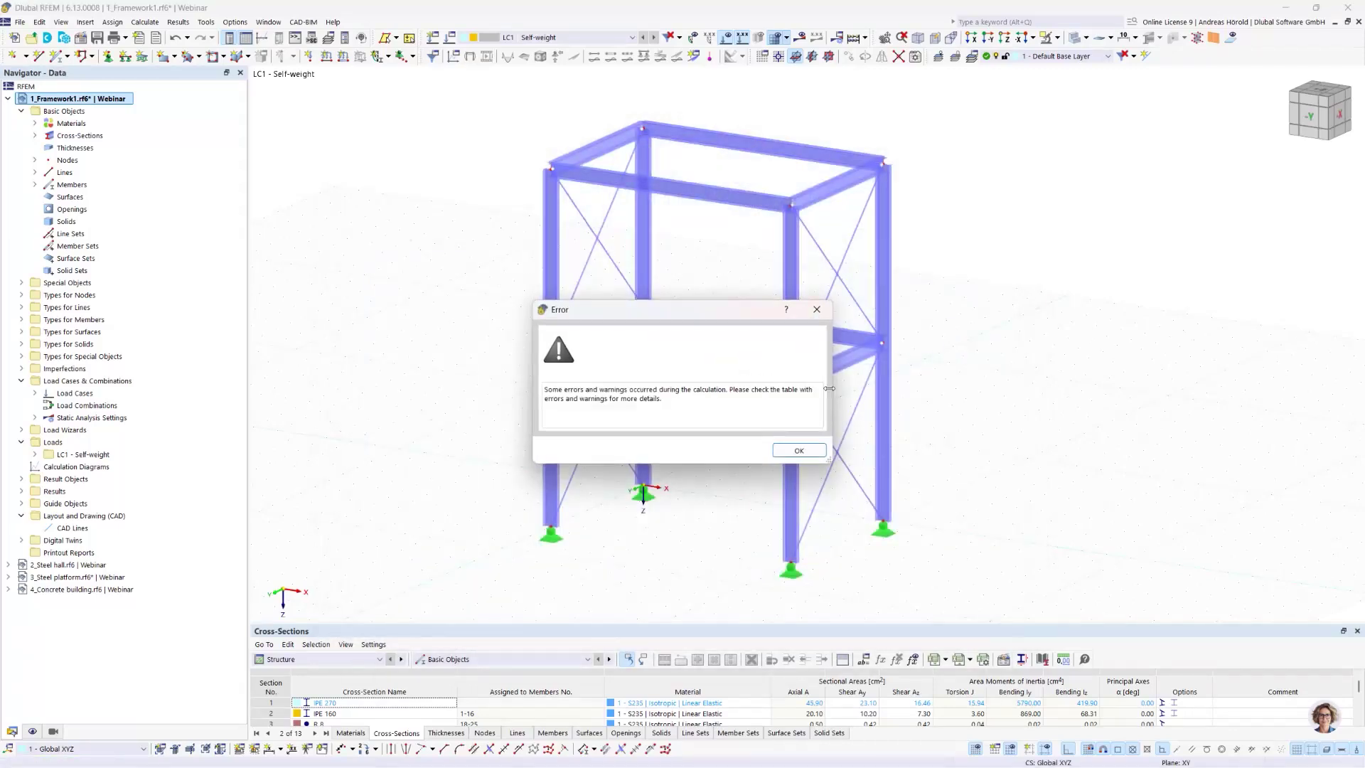
click(795, 451)
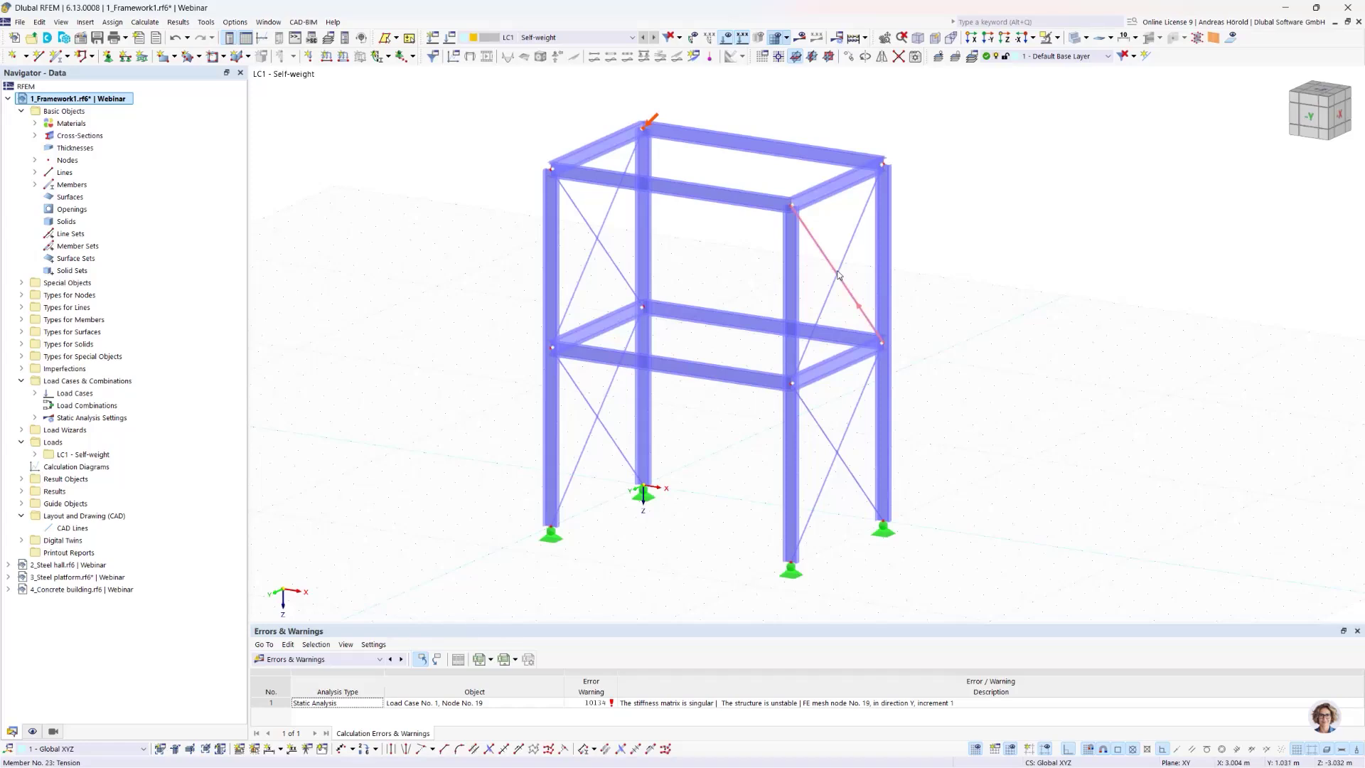
mouse_move(838, 275)
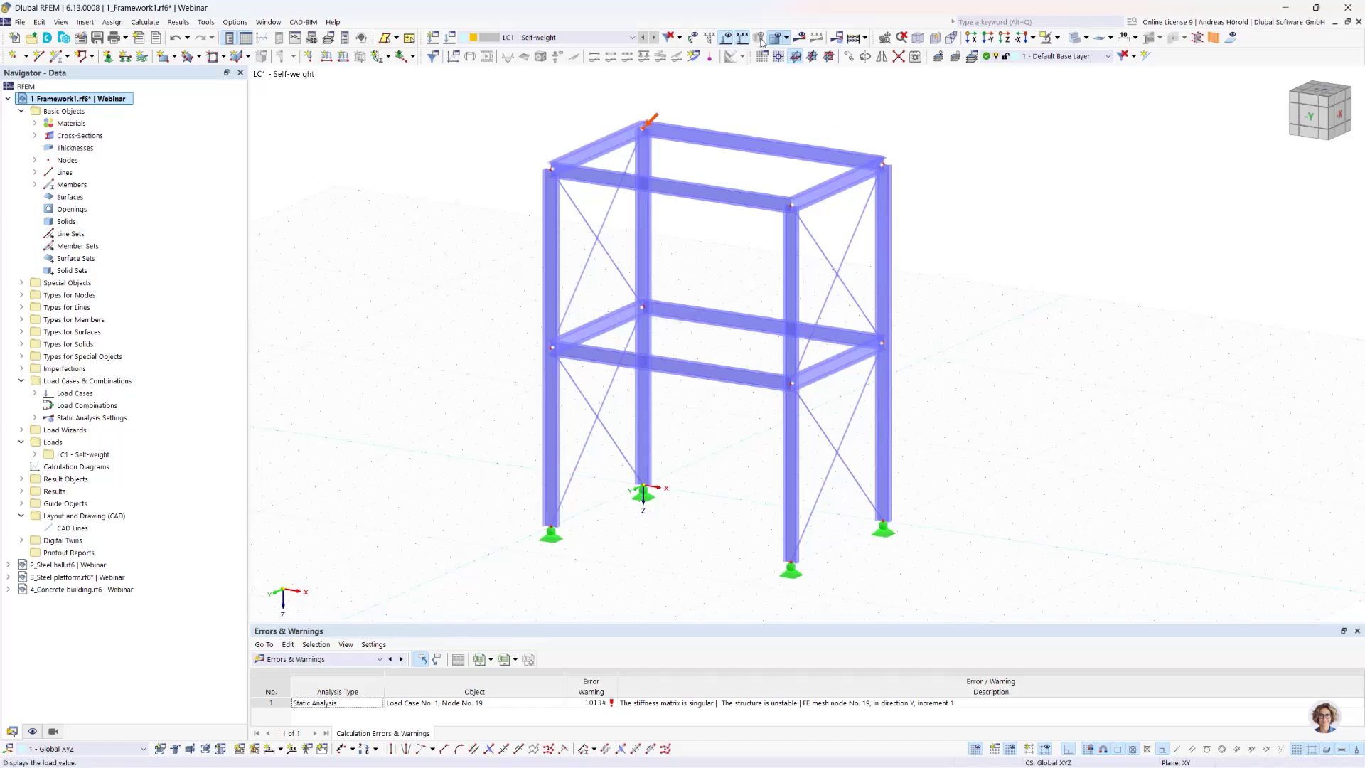
Activate exceptional handling in static analysis settings SA2 with failing members removed individually during successive iterations, and calculate LC1
click(838, 39)
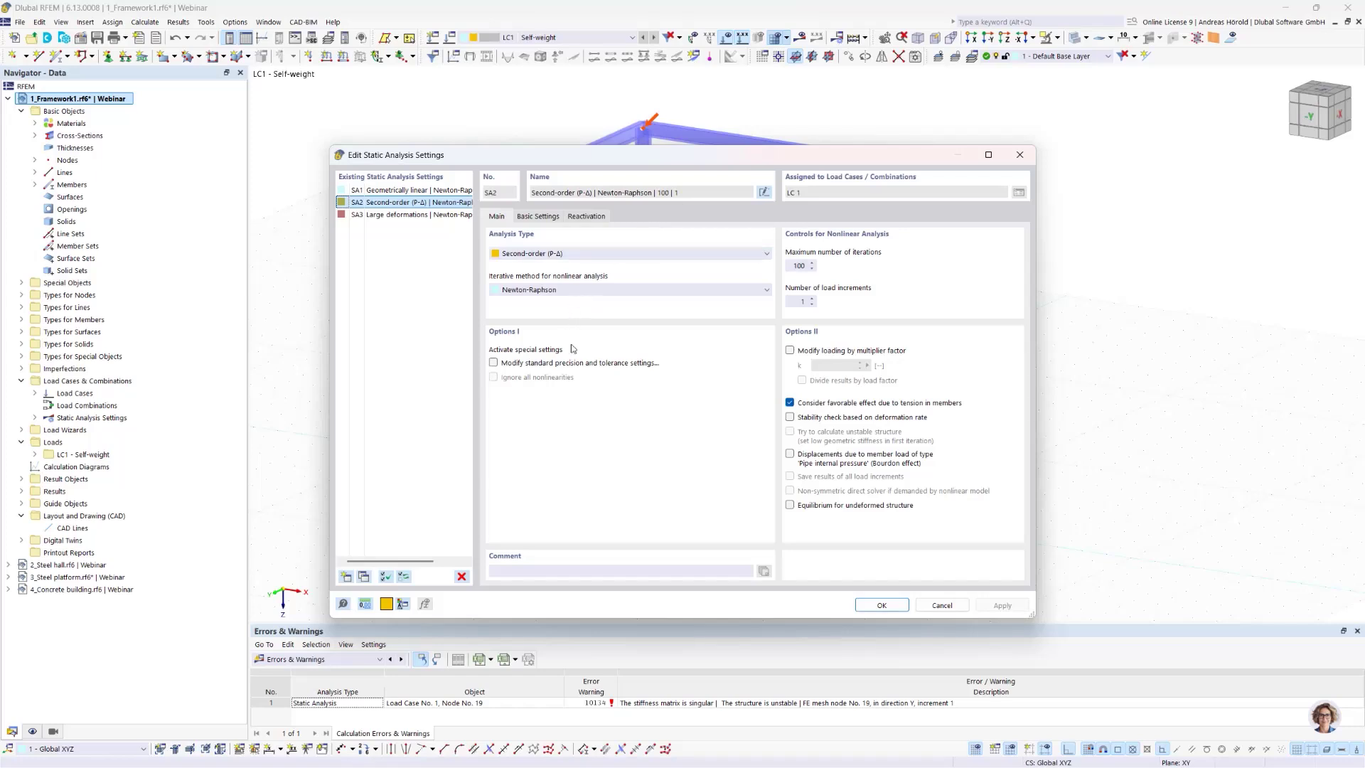
click(584, 217)
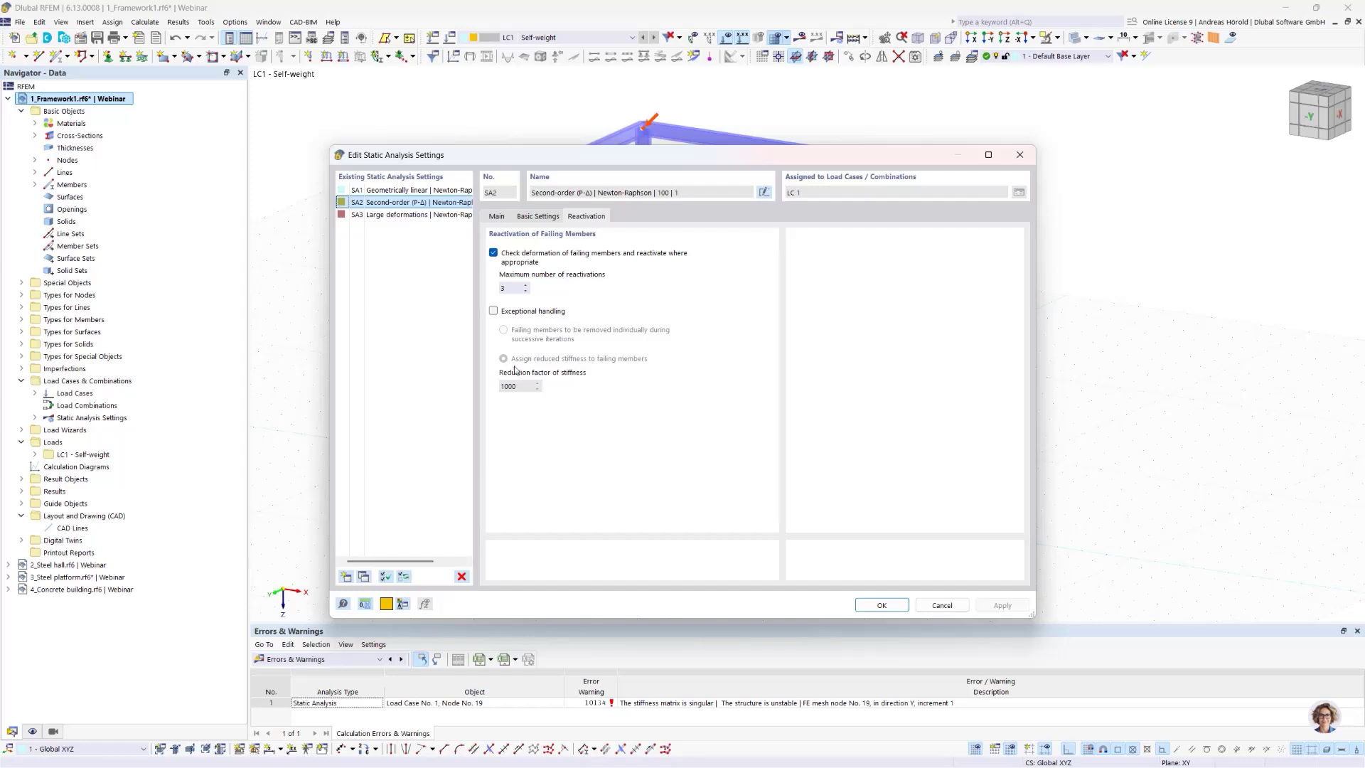
click(494, 313)
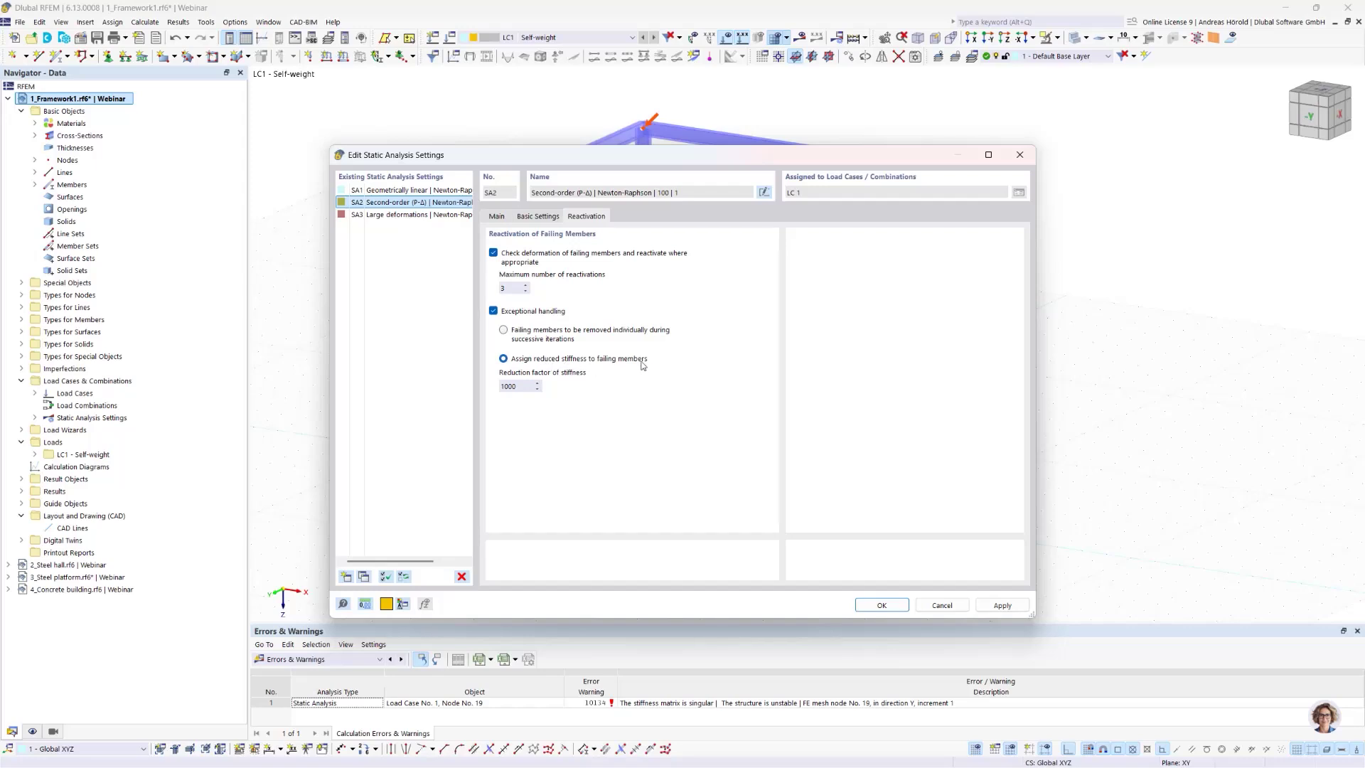
click(504, 330)
click(882, 605)
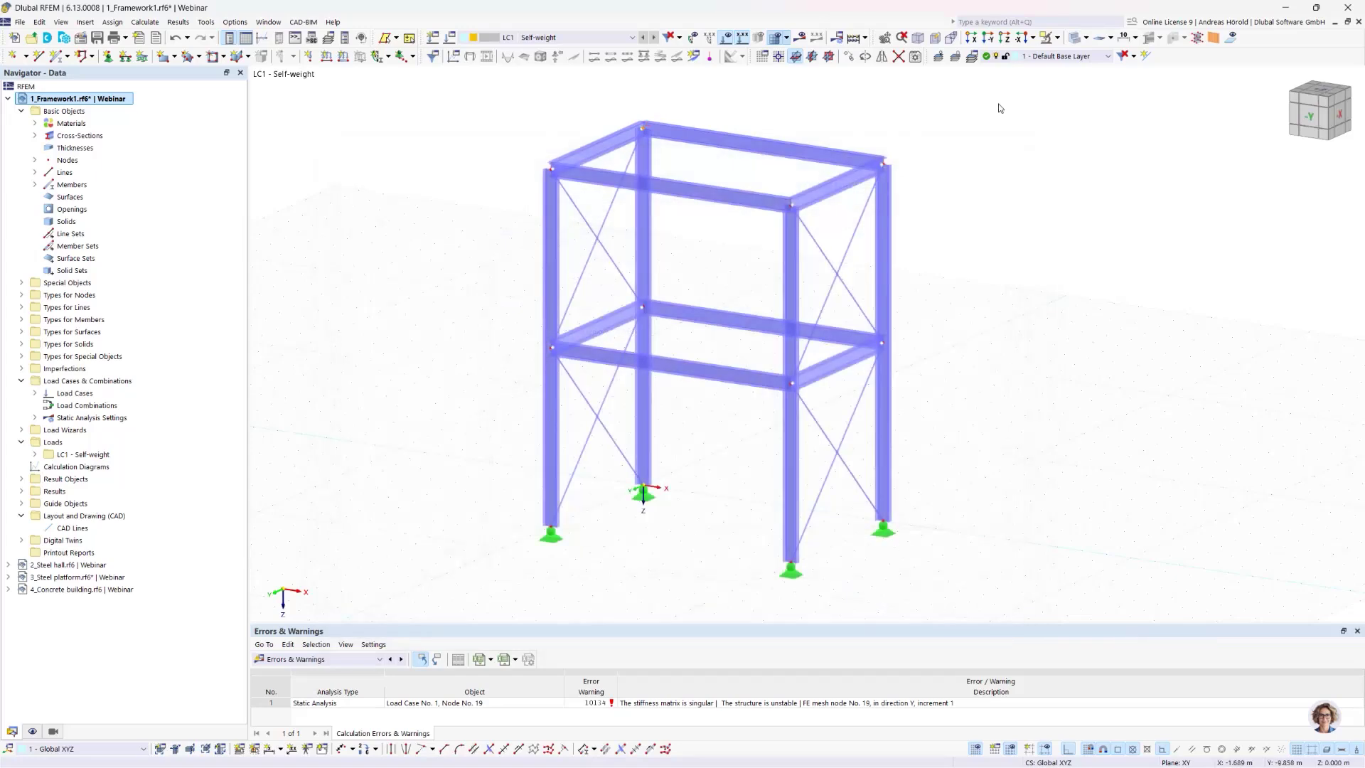
click(800, 39)
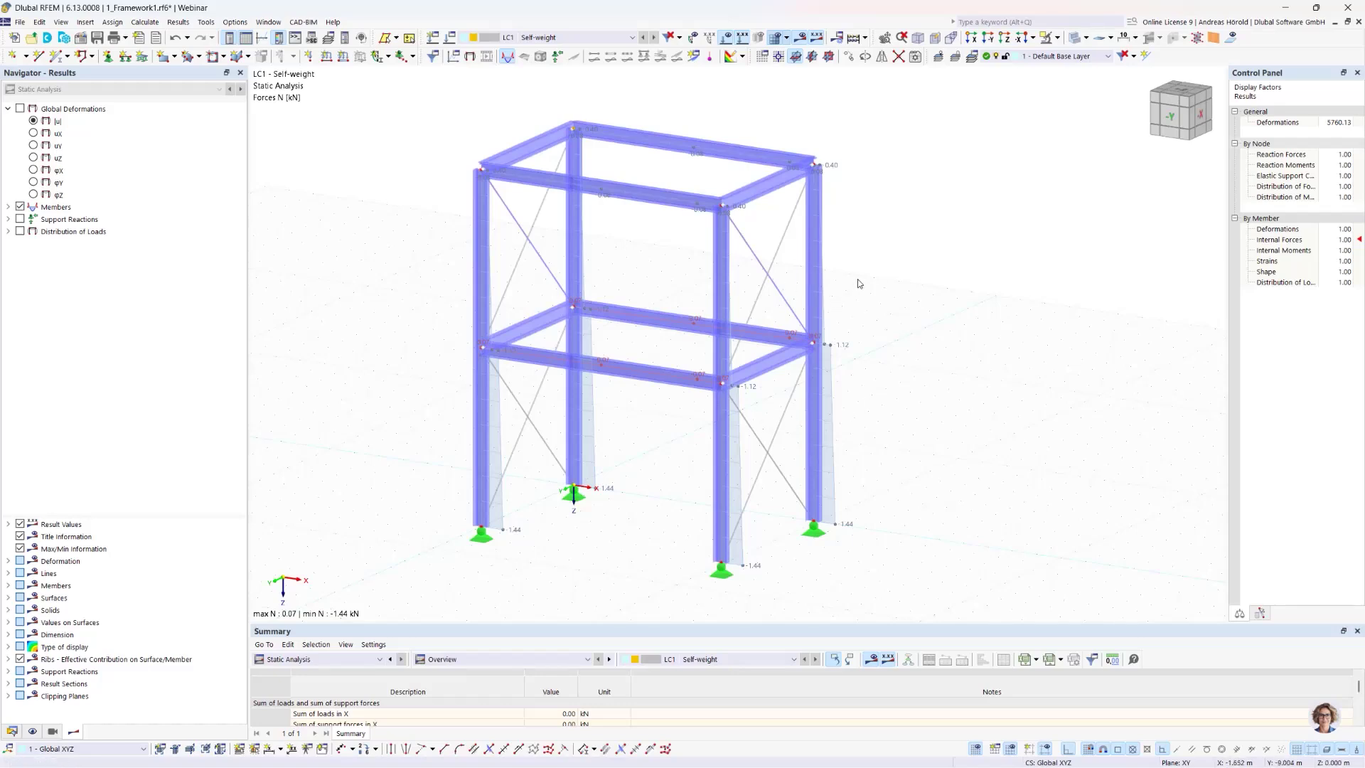
Deactivate exceptional handling of failing members in static analysis settings SA2 and accept the deletion of the LC1 results
click(838, 38)
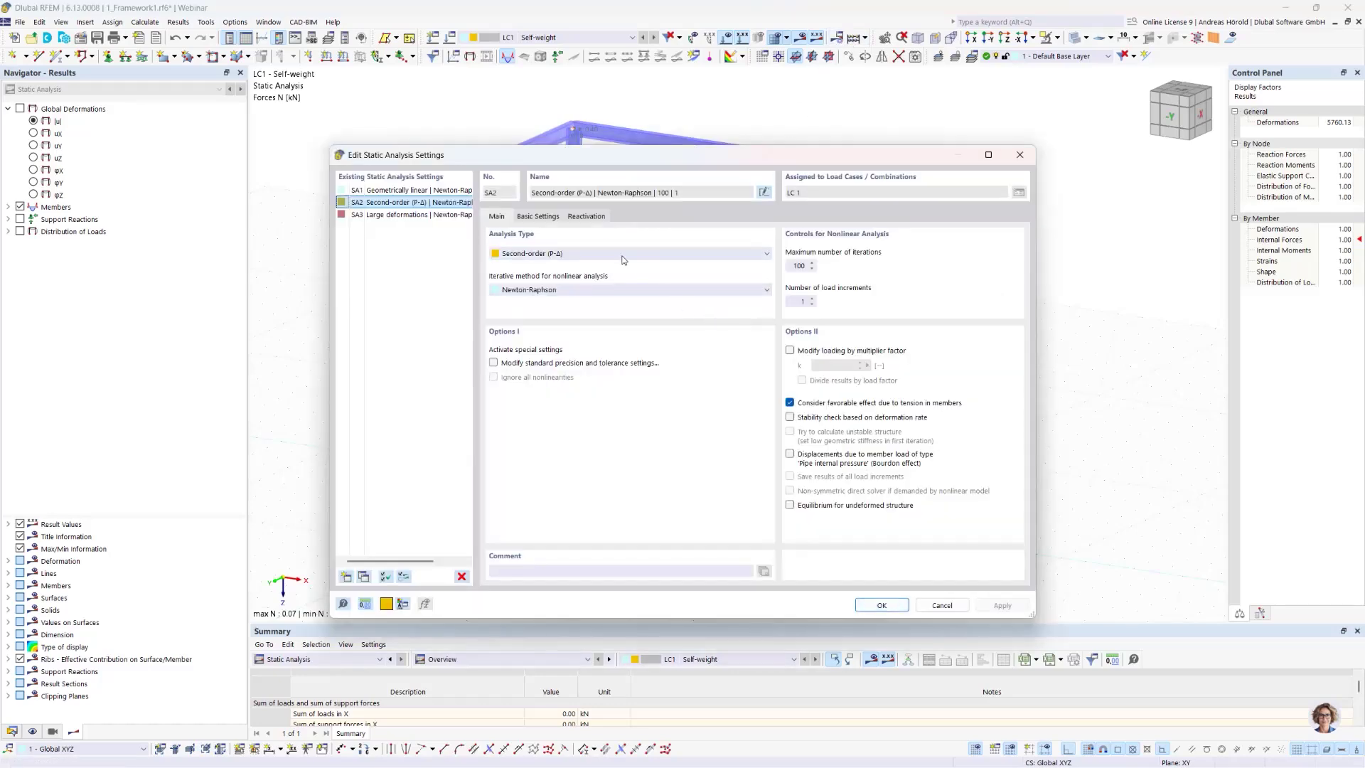
click(586, 216)
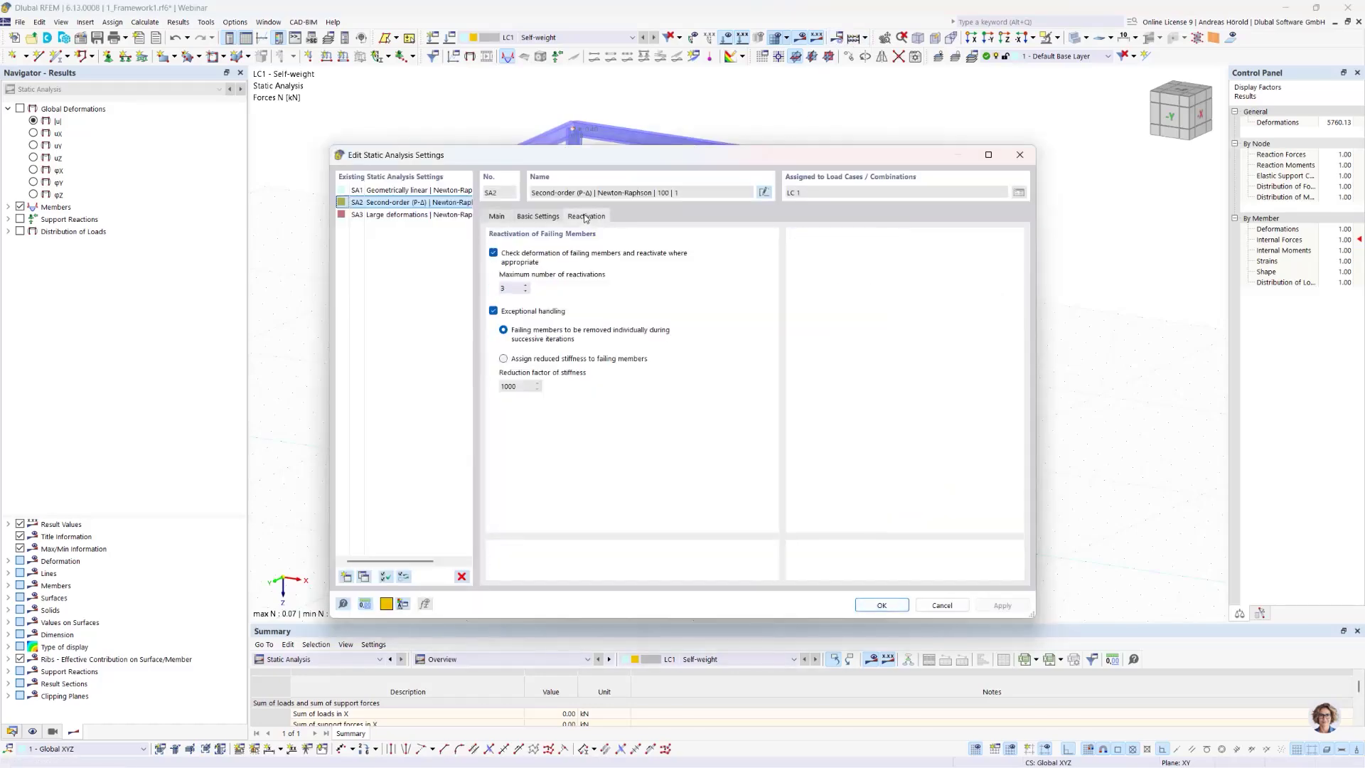
click(494, 312)
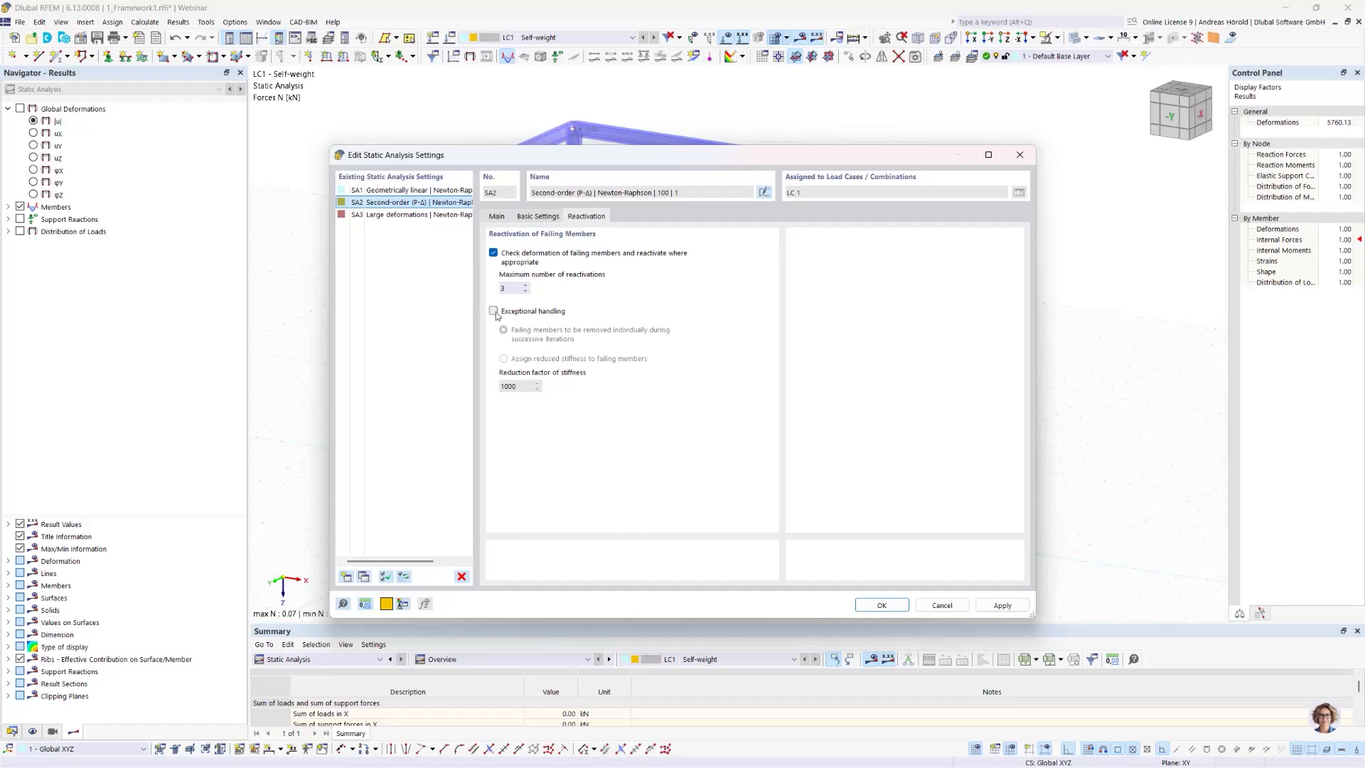
click(882, 605)
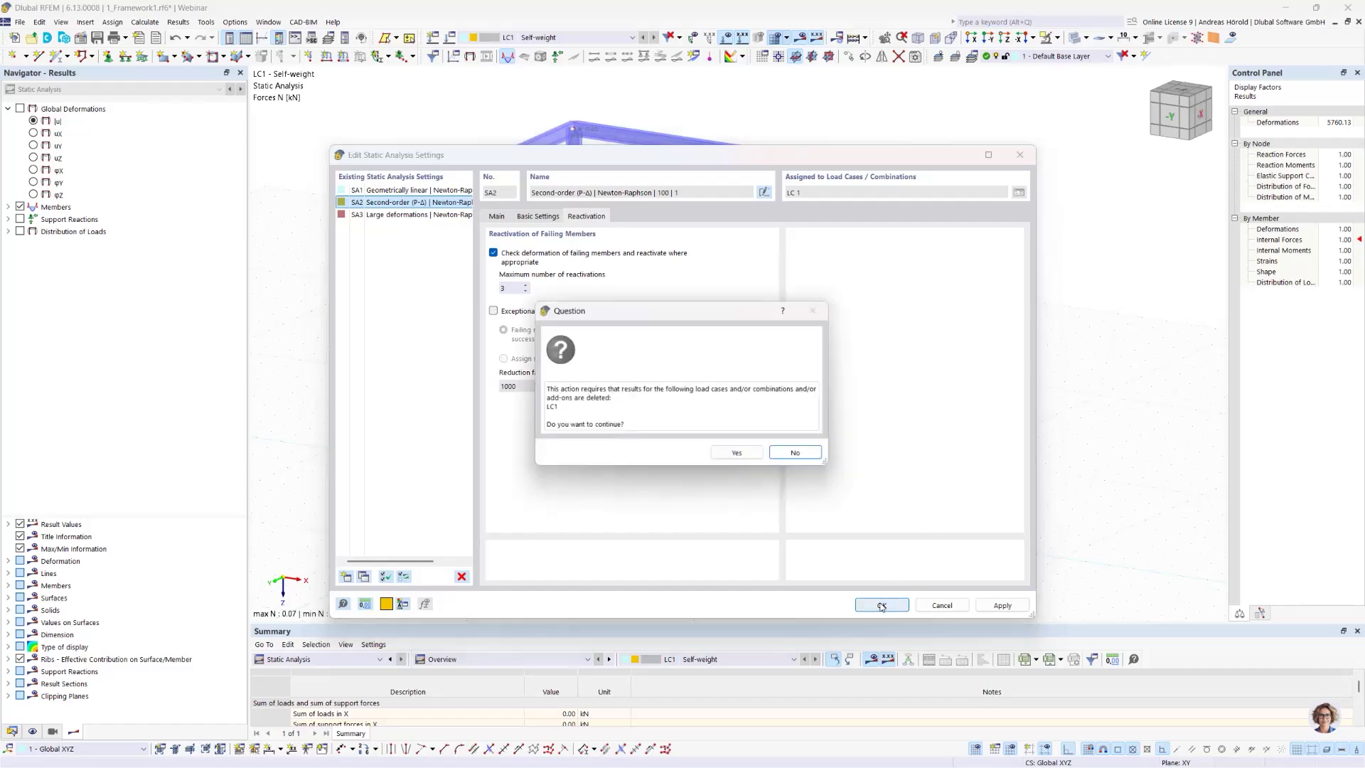
click(739, 456)
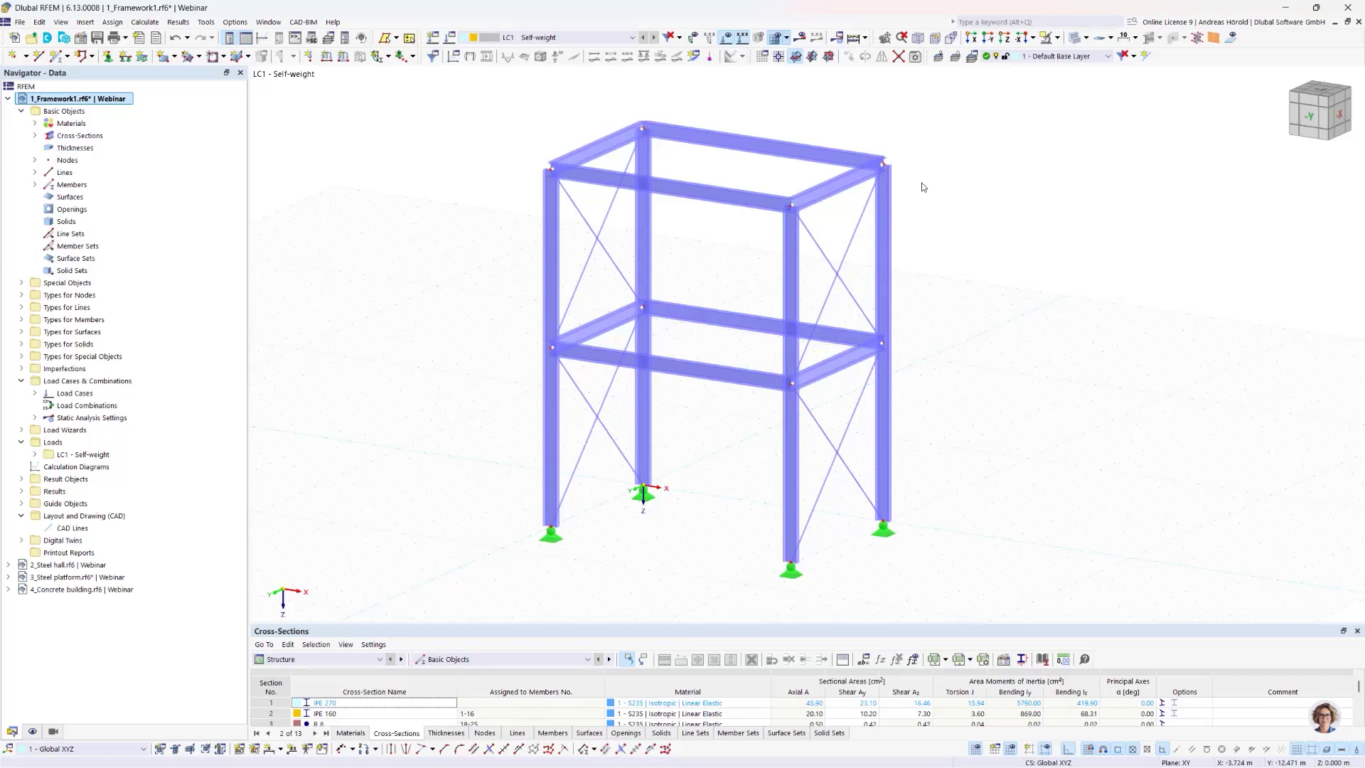
Define a nodal load in LC1 with a force of 0.1 kN in the global Y direction
click(309, 57)
click(556, 265)
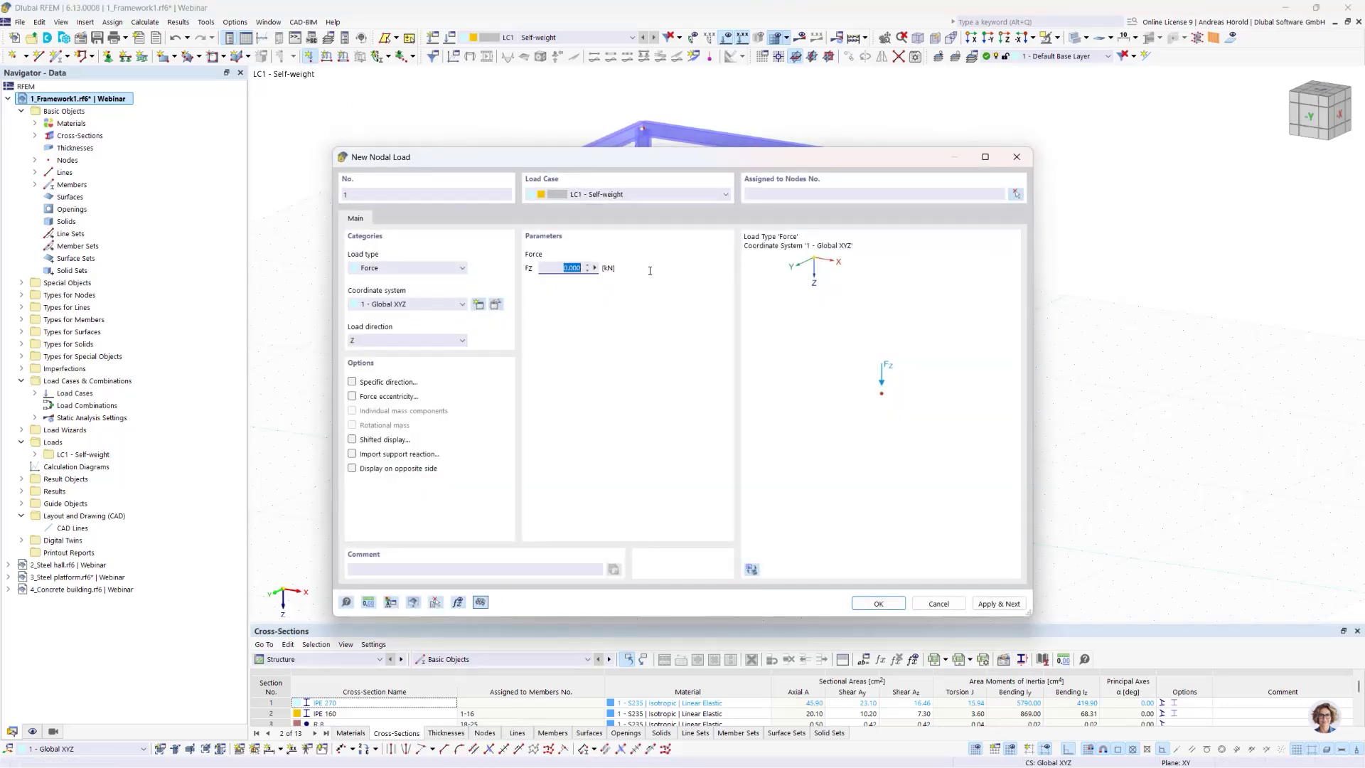
text(0,1)
click(365, 342)
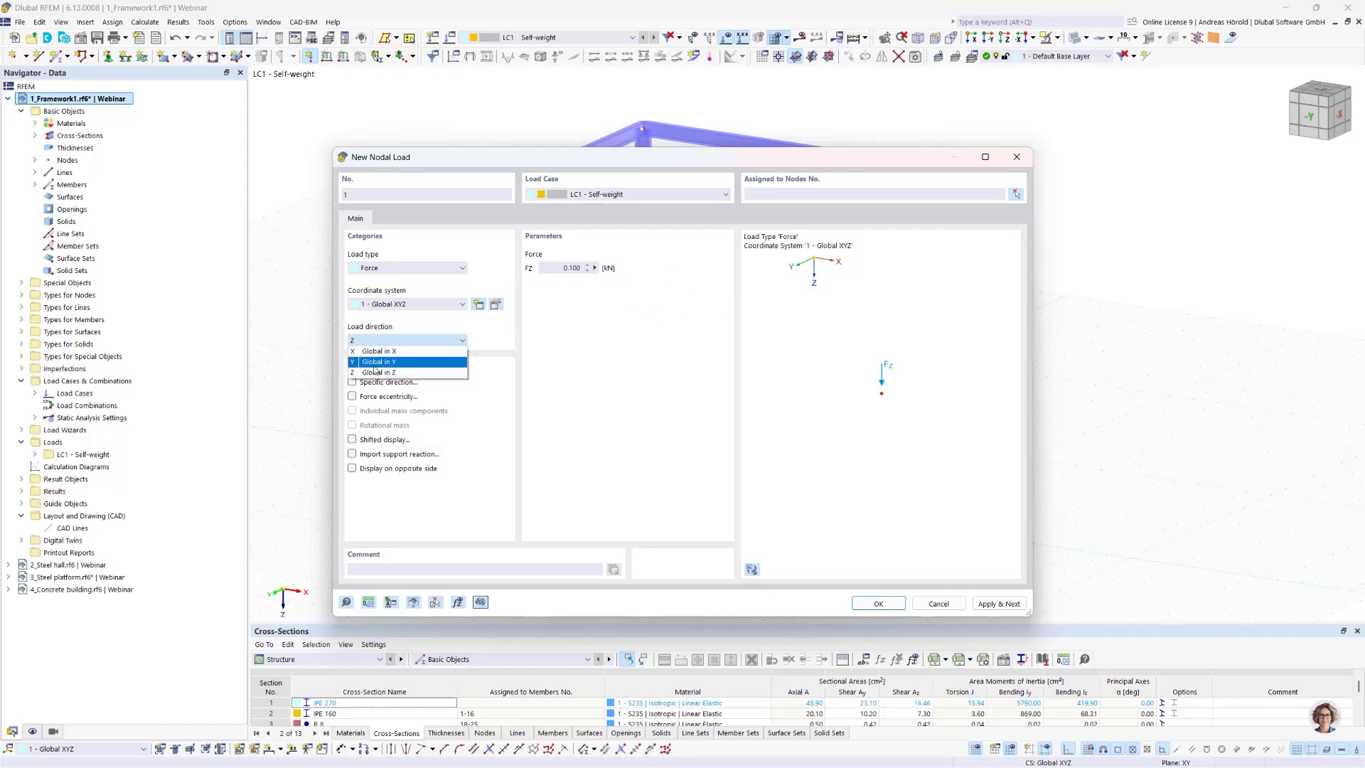
click(377, 363)
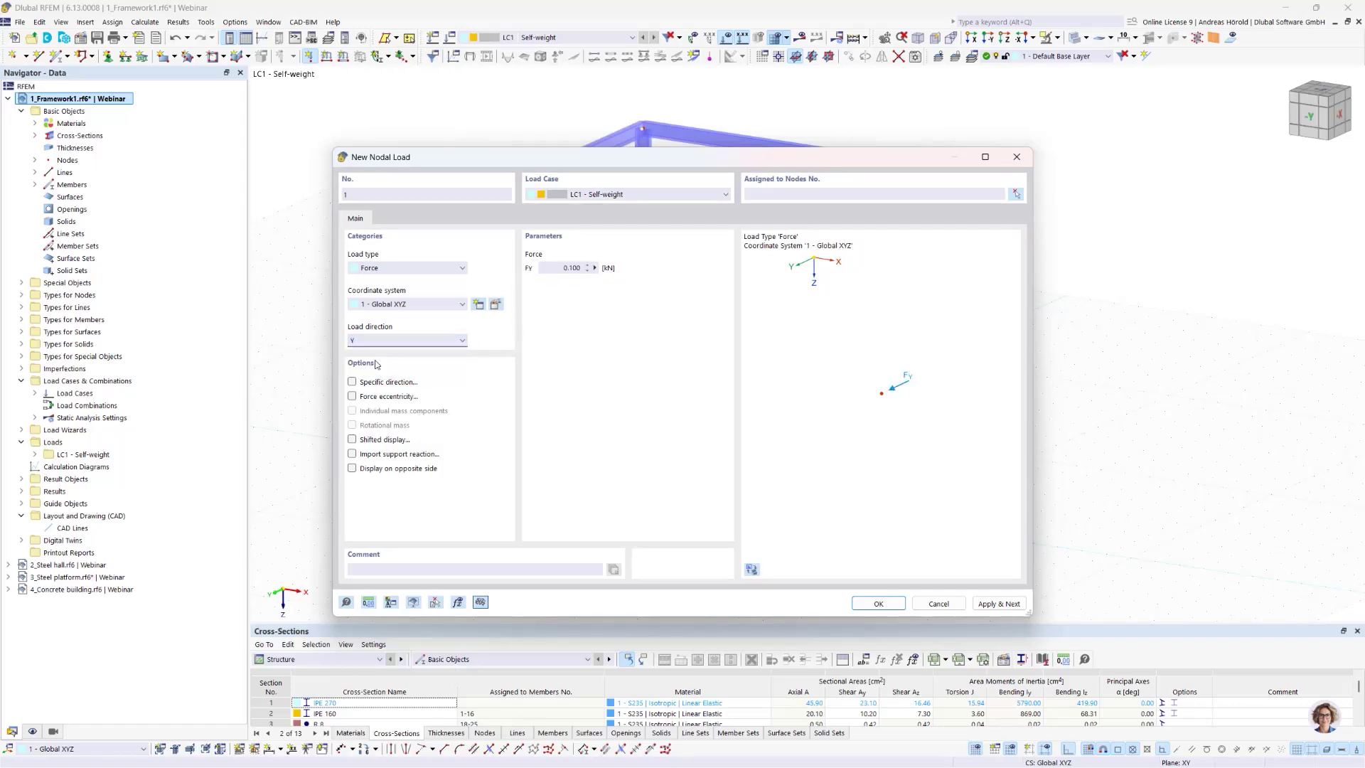
click(879, 603)
Assign the nodal load to top corner nodes 19 and 20 of the framework and calculate LC1
click(885, 164)
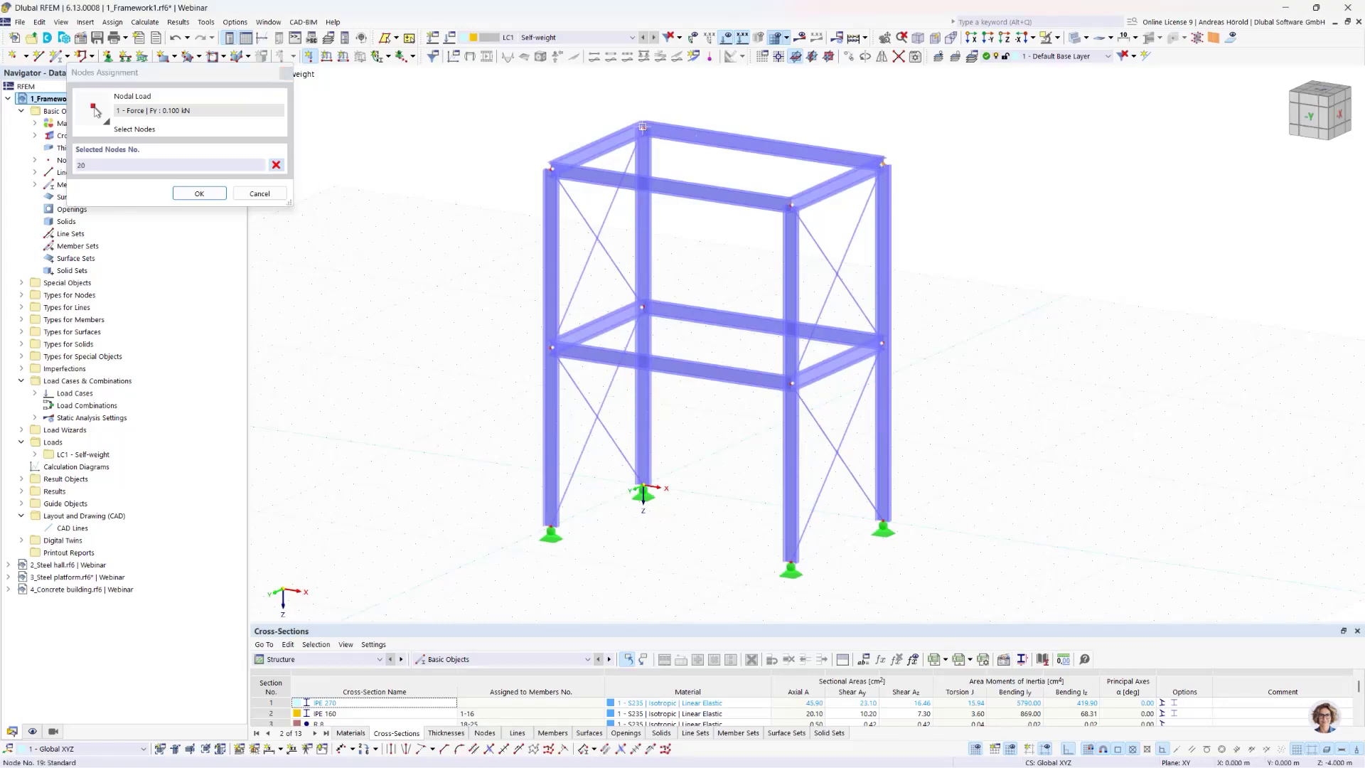
click(640, 130)
click(198, 193)
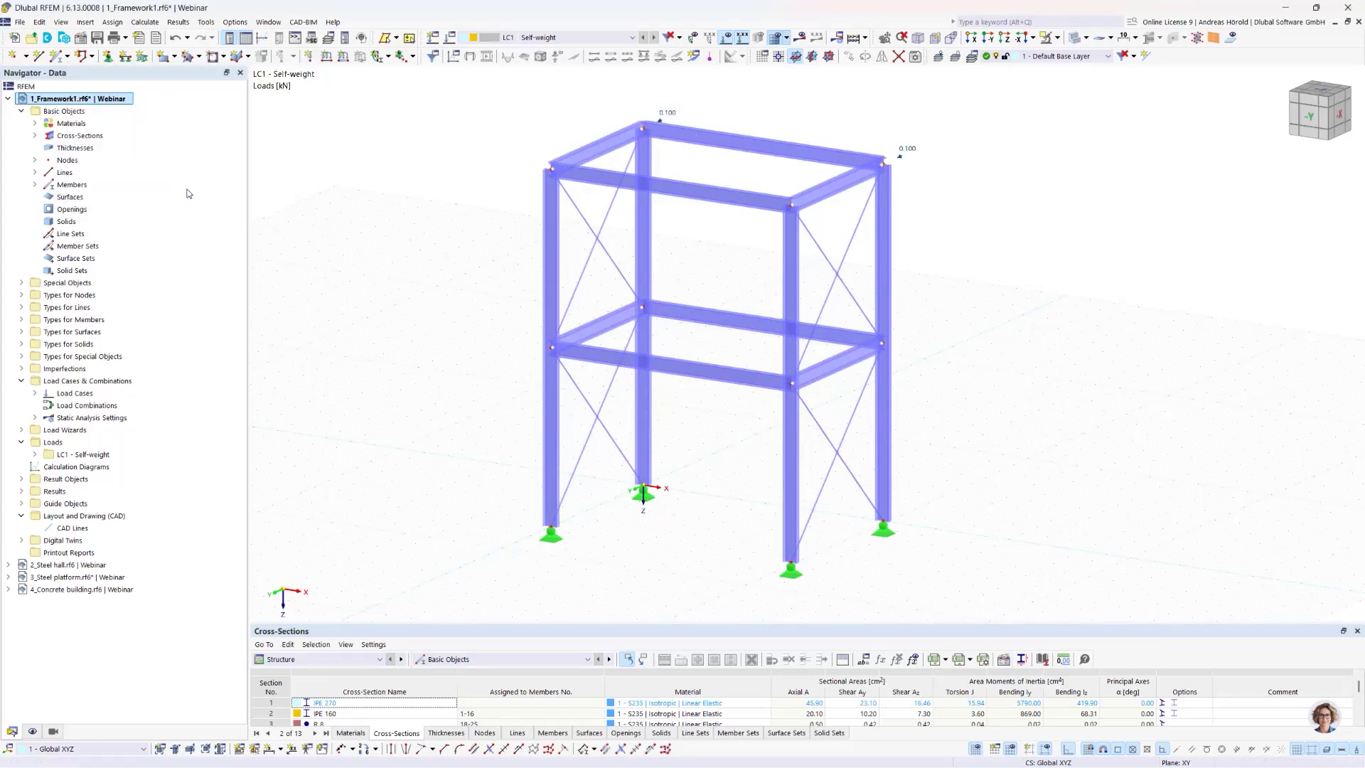
click(799, 38)
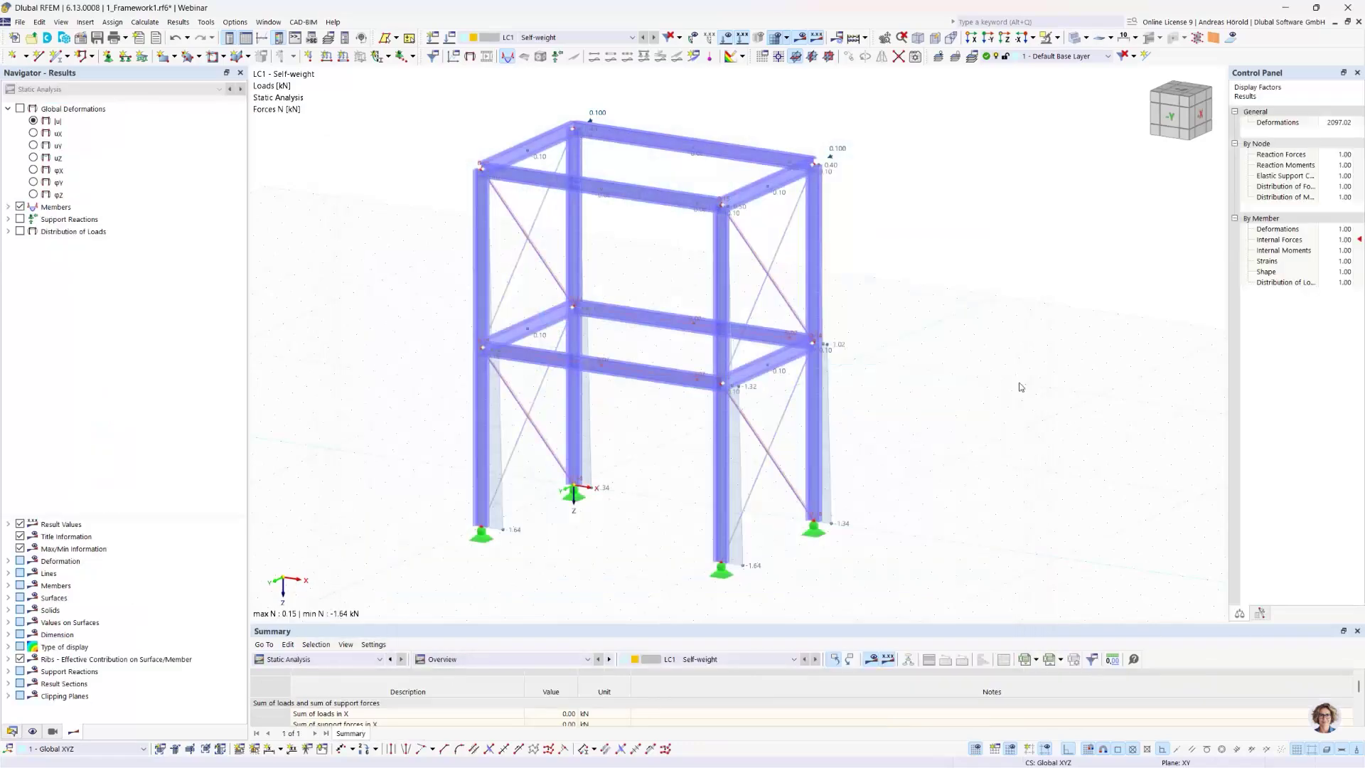
Undo the nodal load on the top corner nodes and accept the deletion of the LC1 results
click(174, 38)
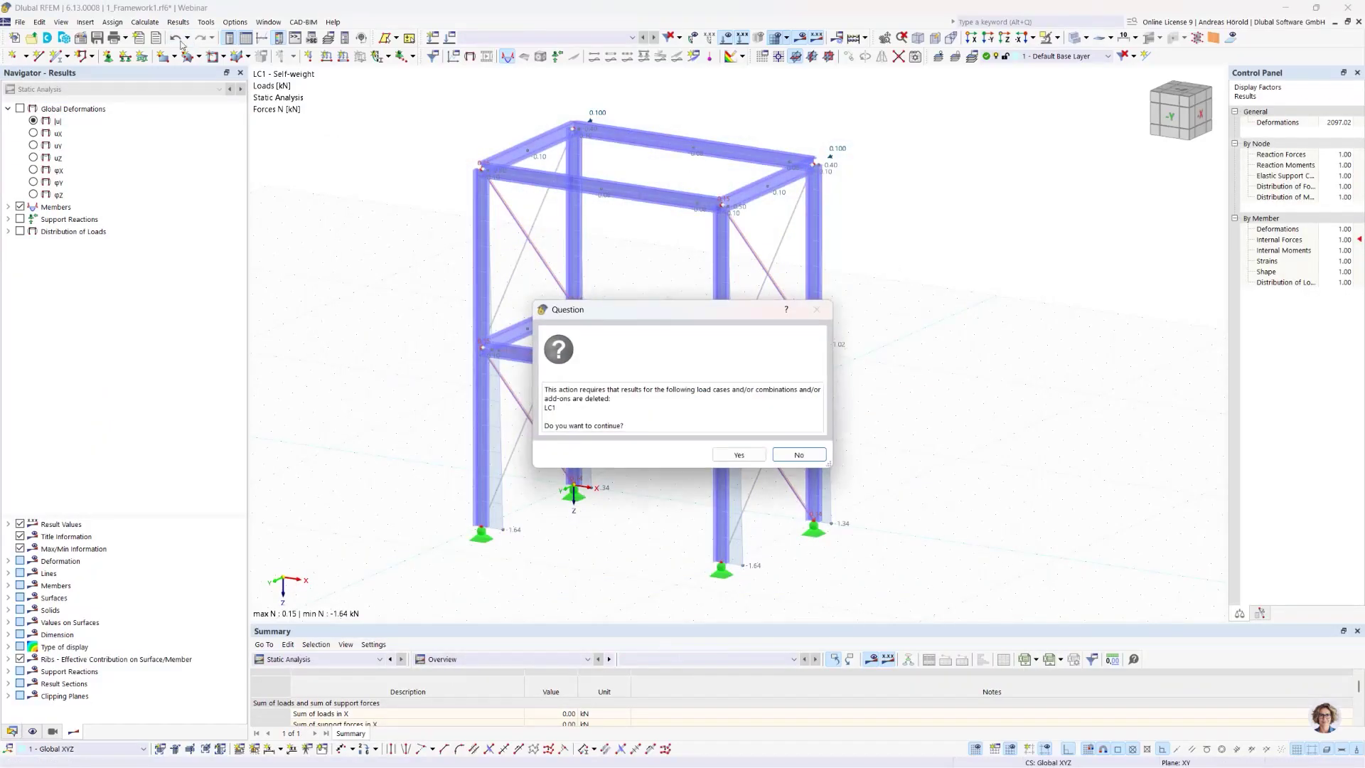
click(738, 455)
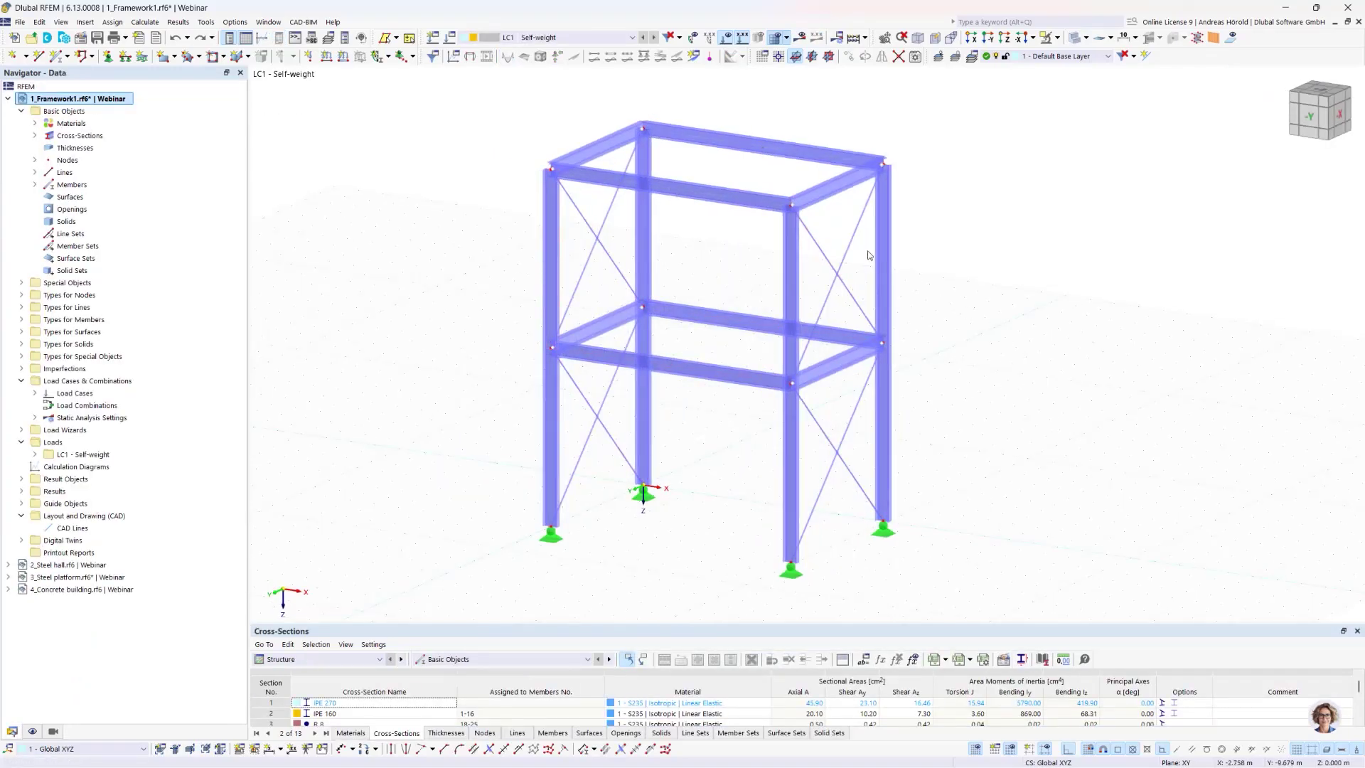
Define a member load in LC1 of type Initial Prestress with a magnitude of 1 kN
click(342, 57)
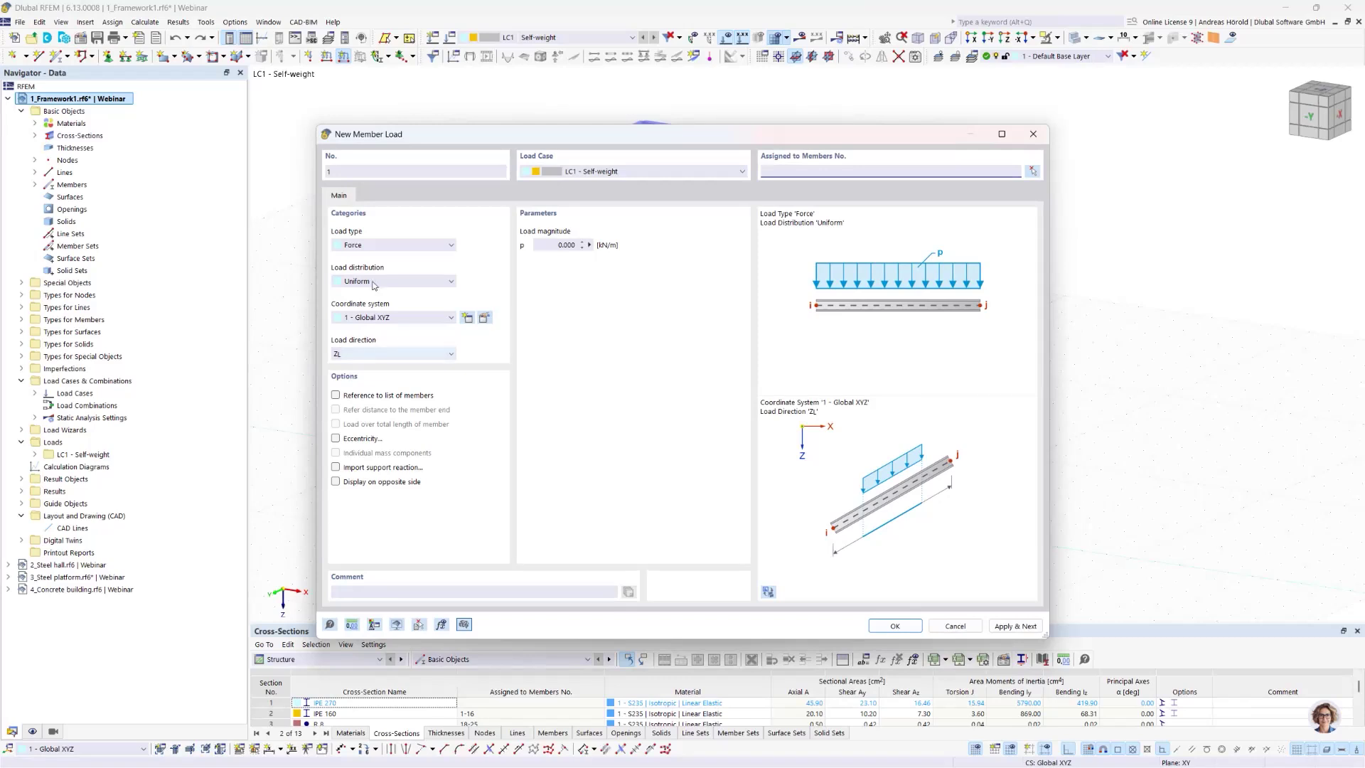
click(387, 245)
click(404, 342)
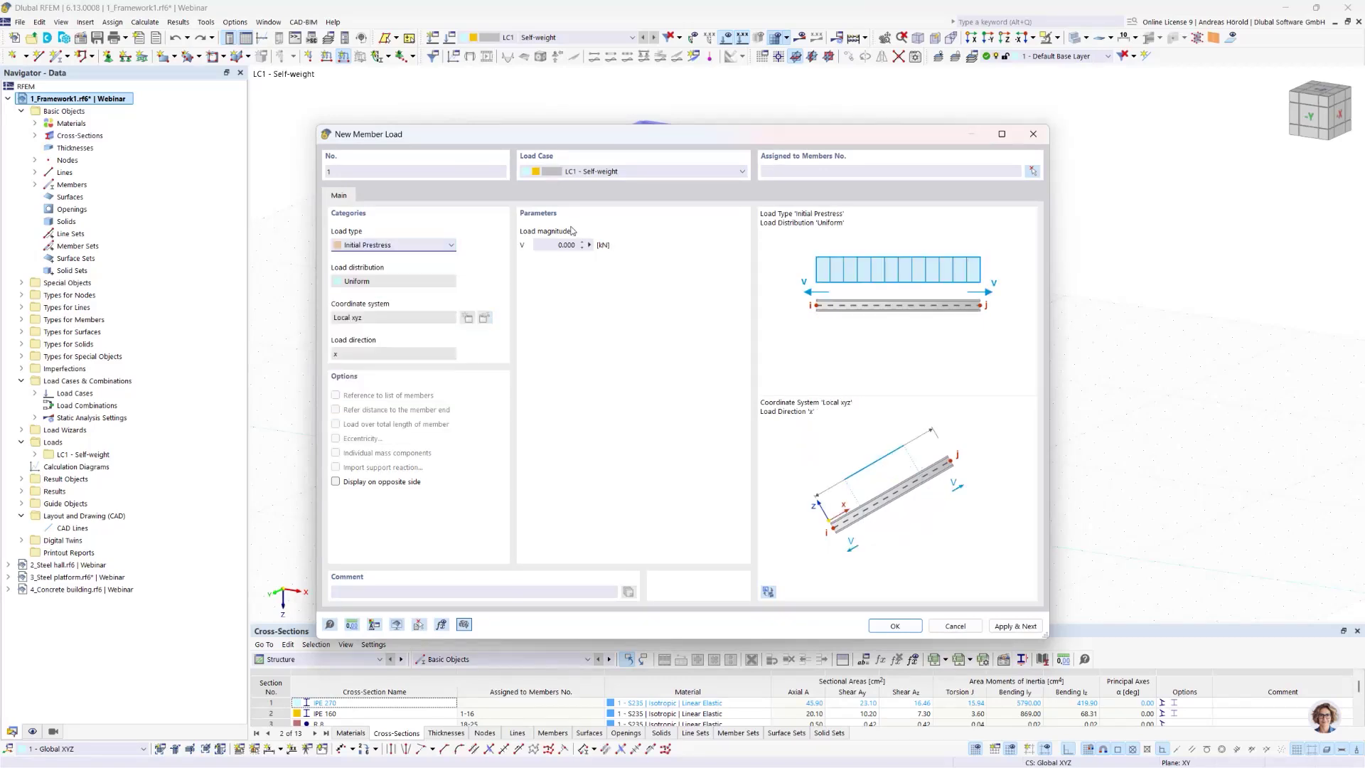
click(558, 245)
text(1)
click(890, 622)
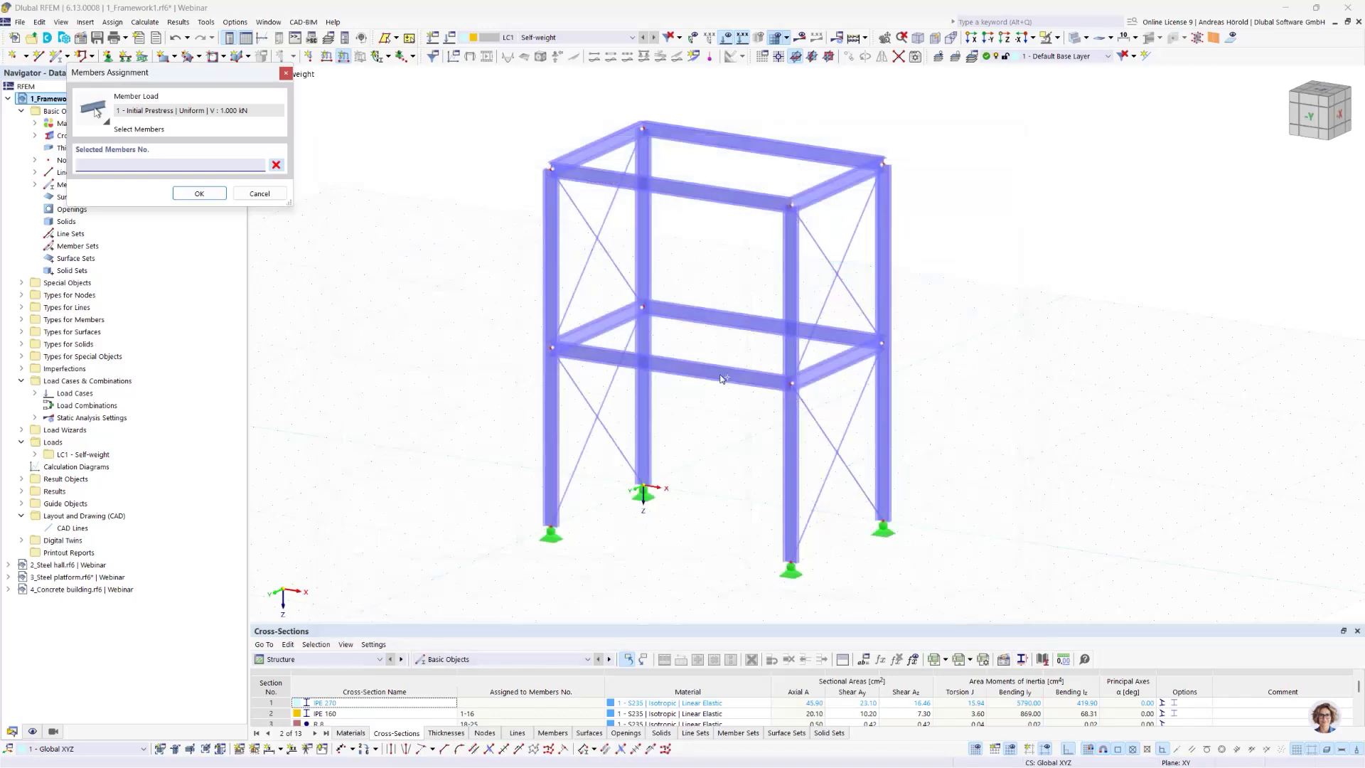
Assign the initial prestress to all eight diagonal tension members of the framework and calculate LC1
drag(591, 249, 581, 261)
drag(617, 402, 583, 435)
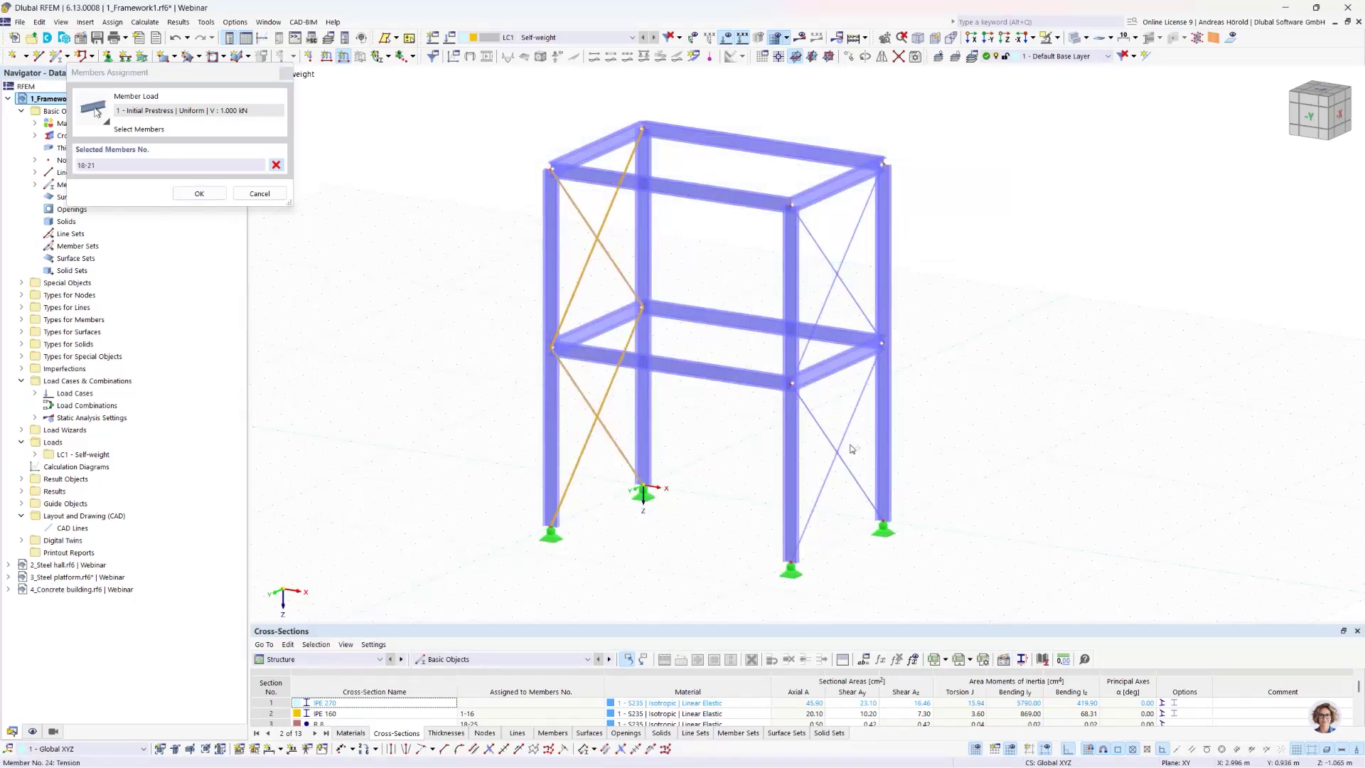
drag(838, 442, 825, 475)
drag(837, 268, 825, 295)
click(197, 192)
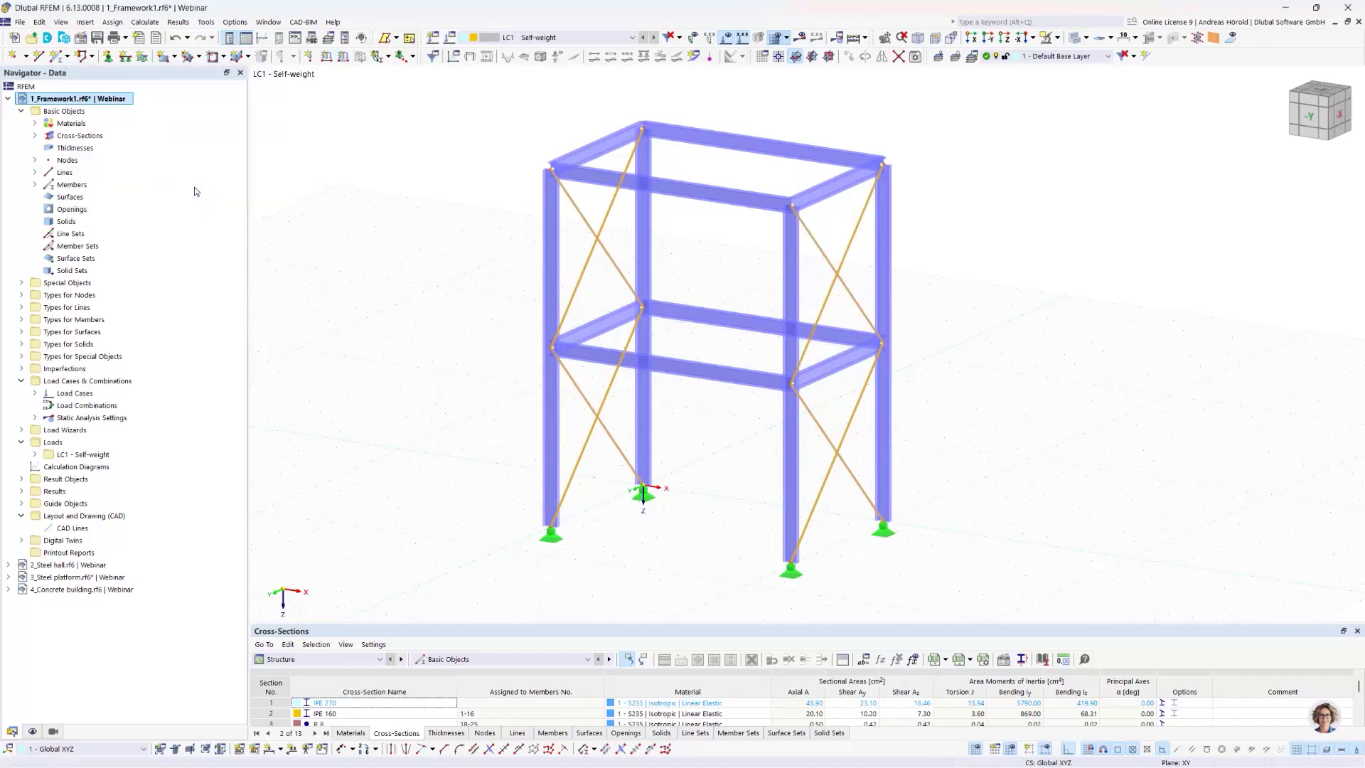
click(800, 37)
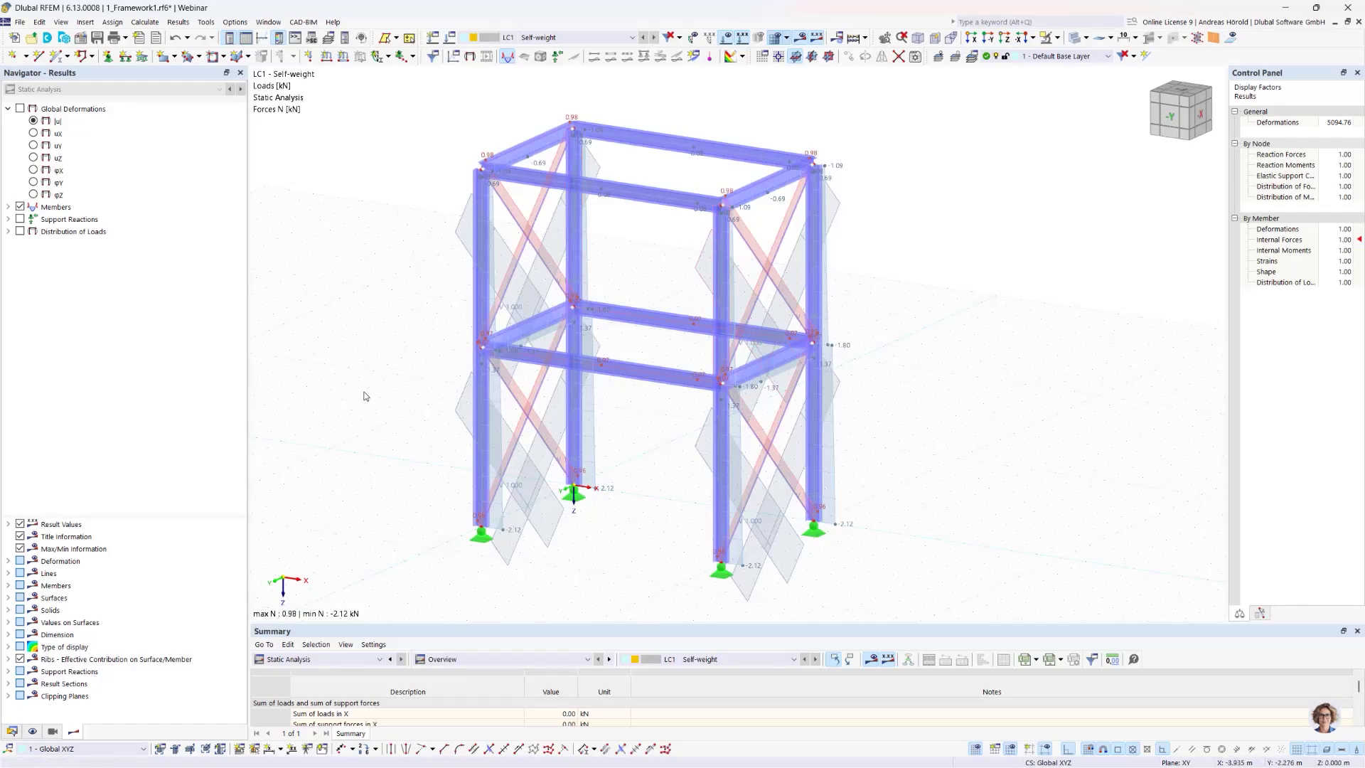
Collapse the framework model in the data navigator and switch to the model 2_Steel hall.rf6
click(16, 737)
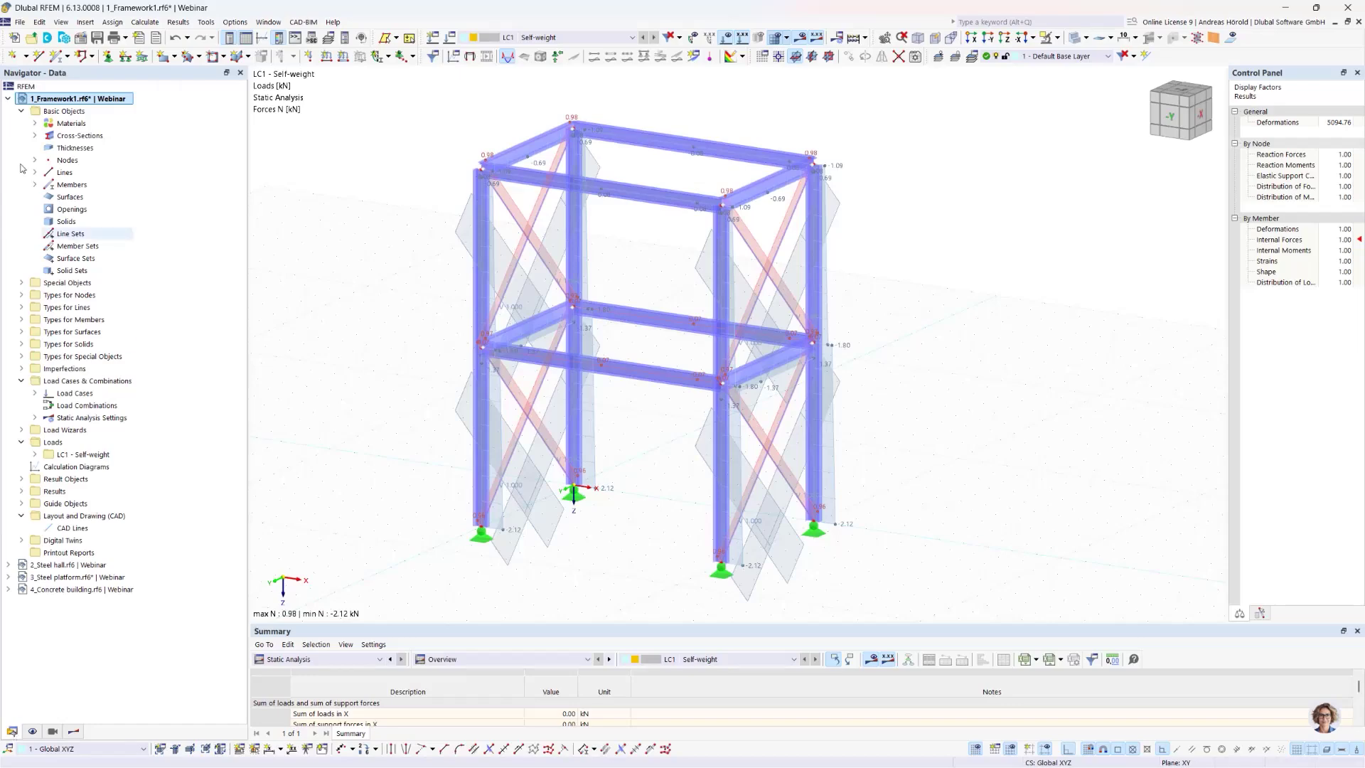
click(9, 98)
double_click(79, 111)
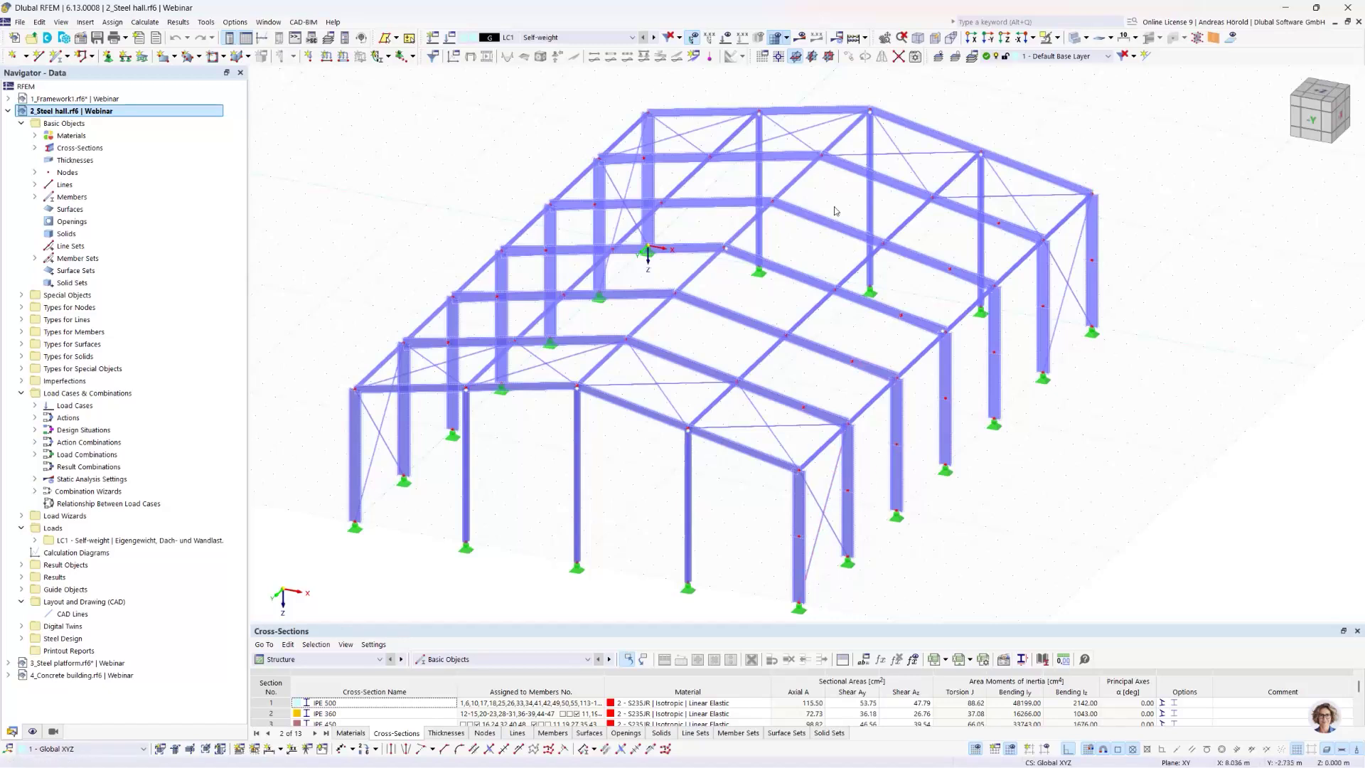
Examine the exceptional handling options for failing members in static analysis settings SA1 and close them without saving changes
click(839, 40)
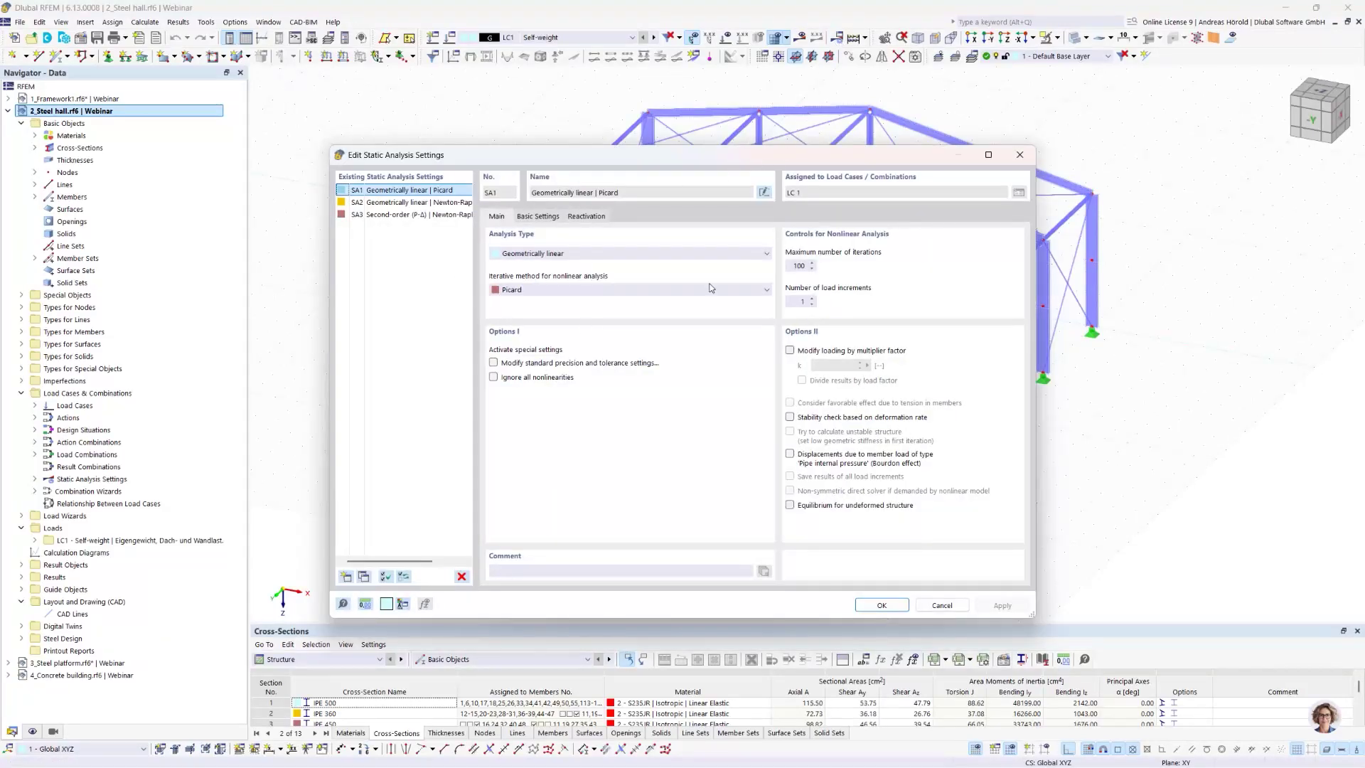
click(587, 217)
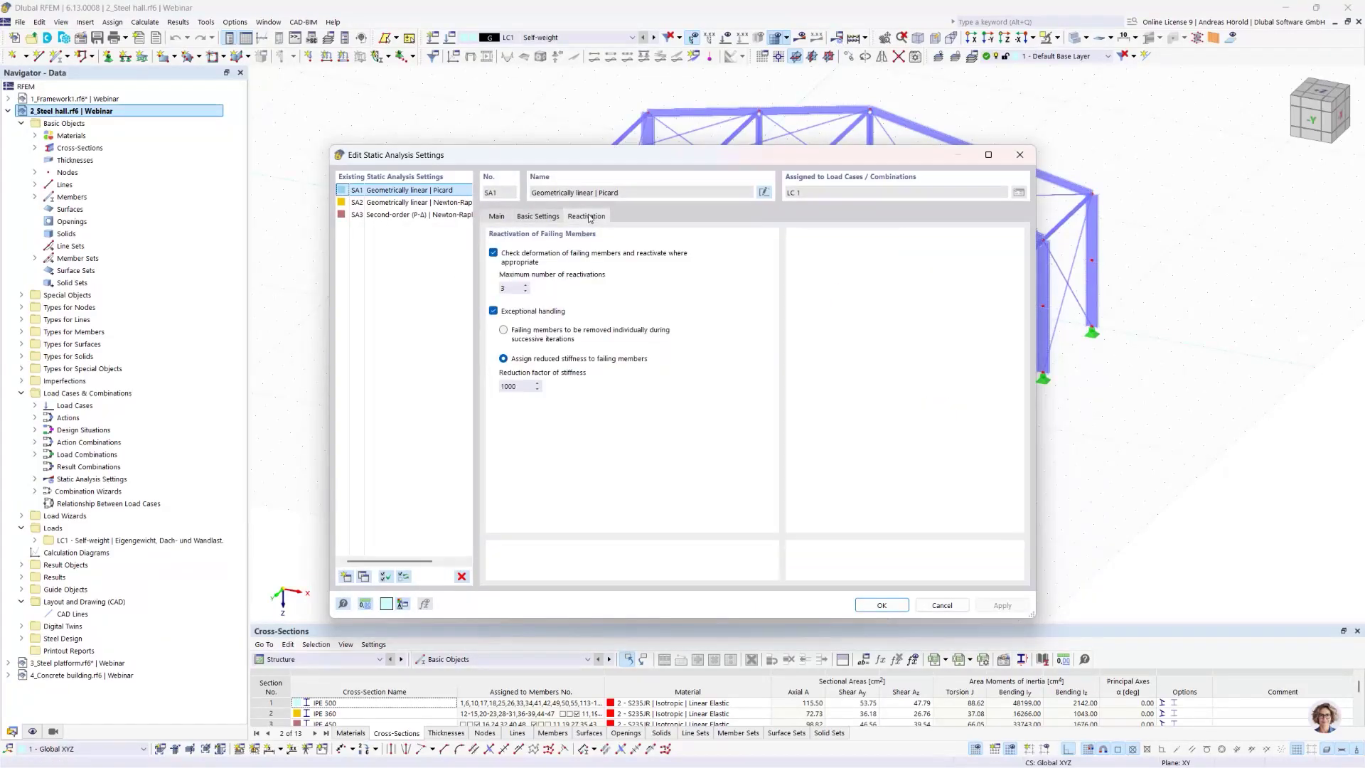
click(495, 312)
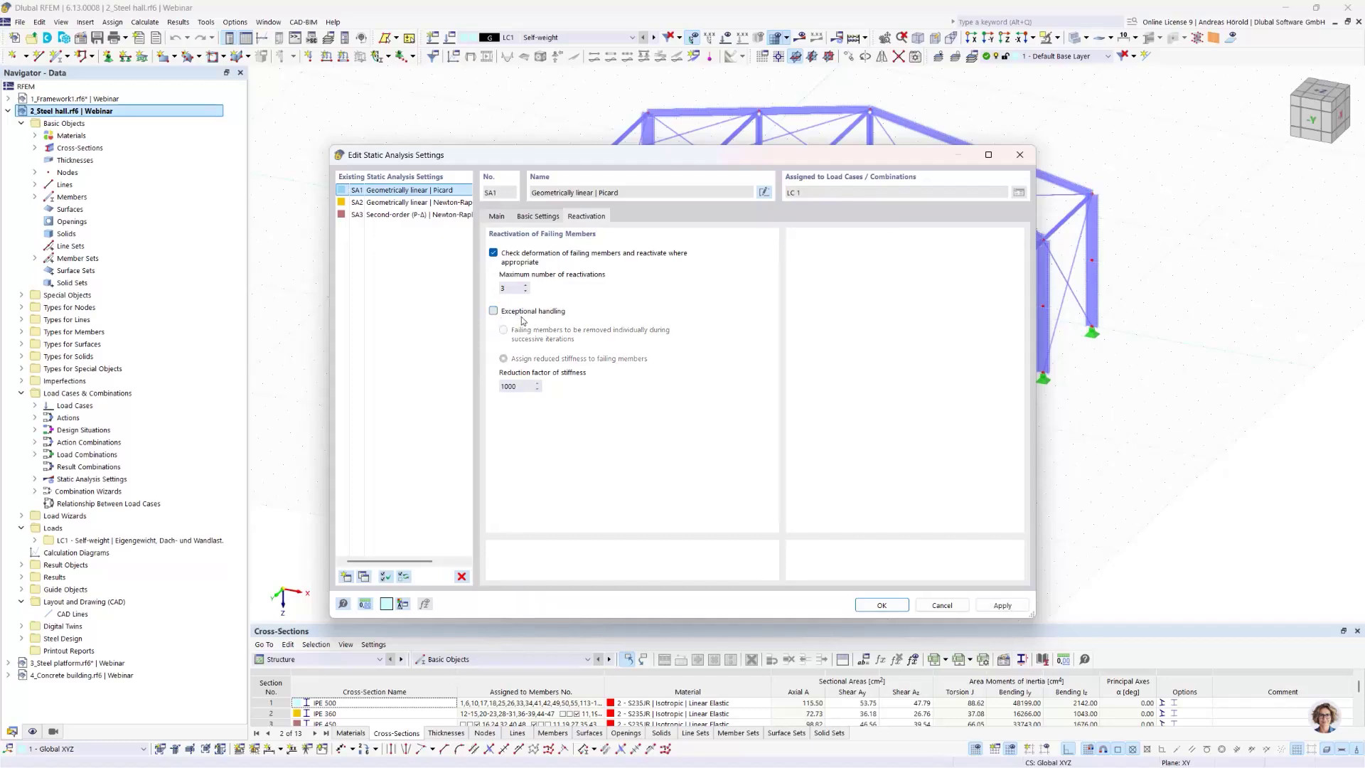
click(495, 313)
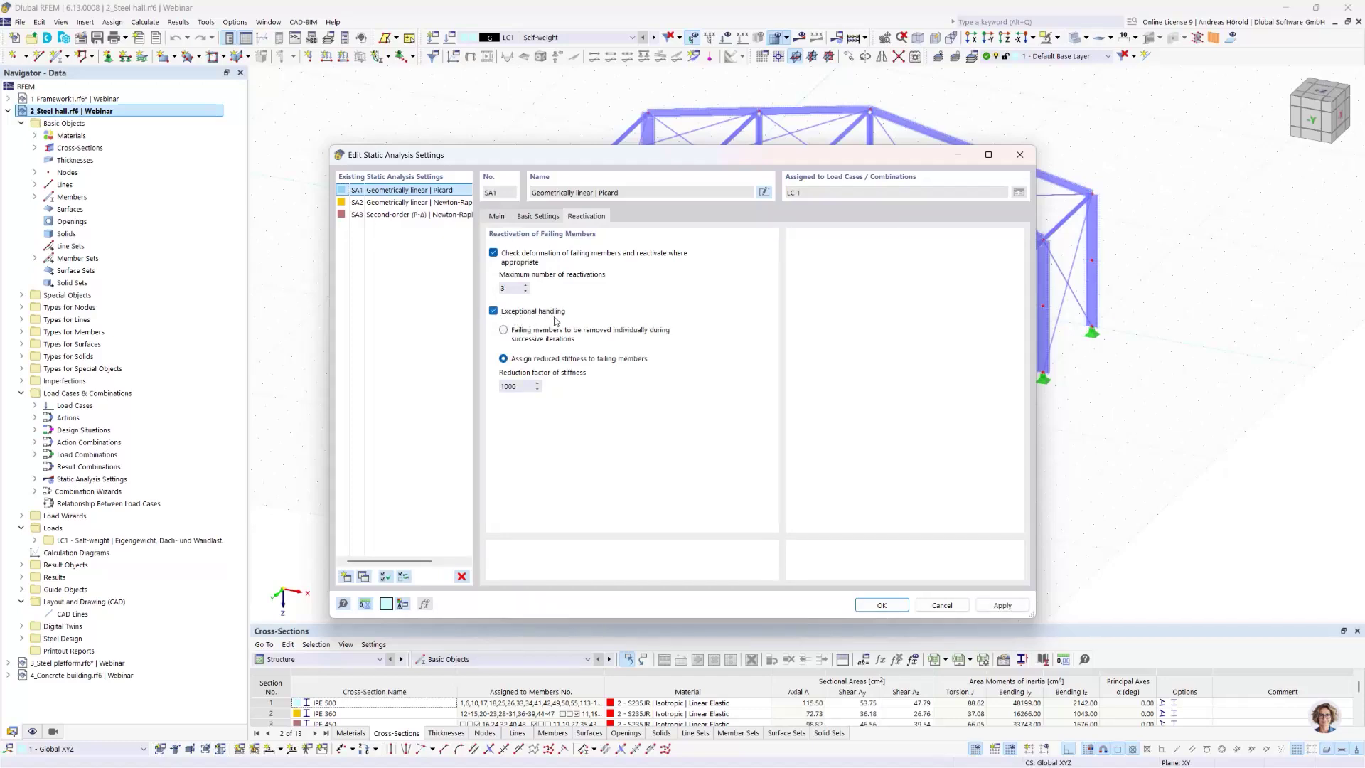
click(942, 605)
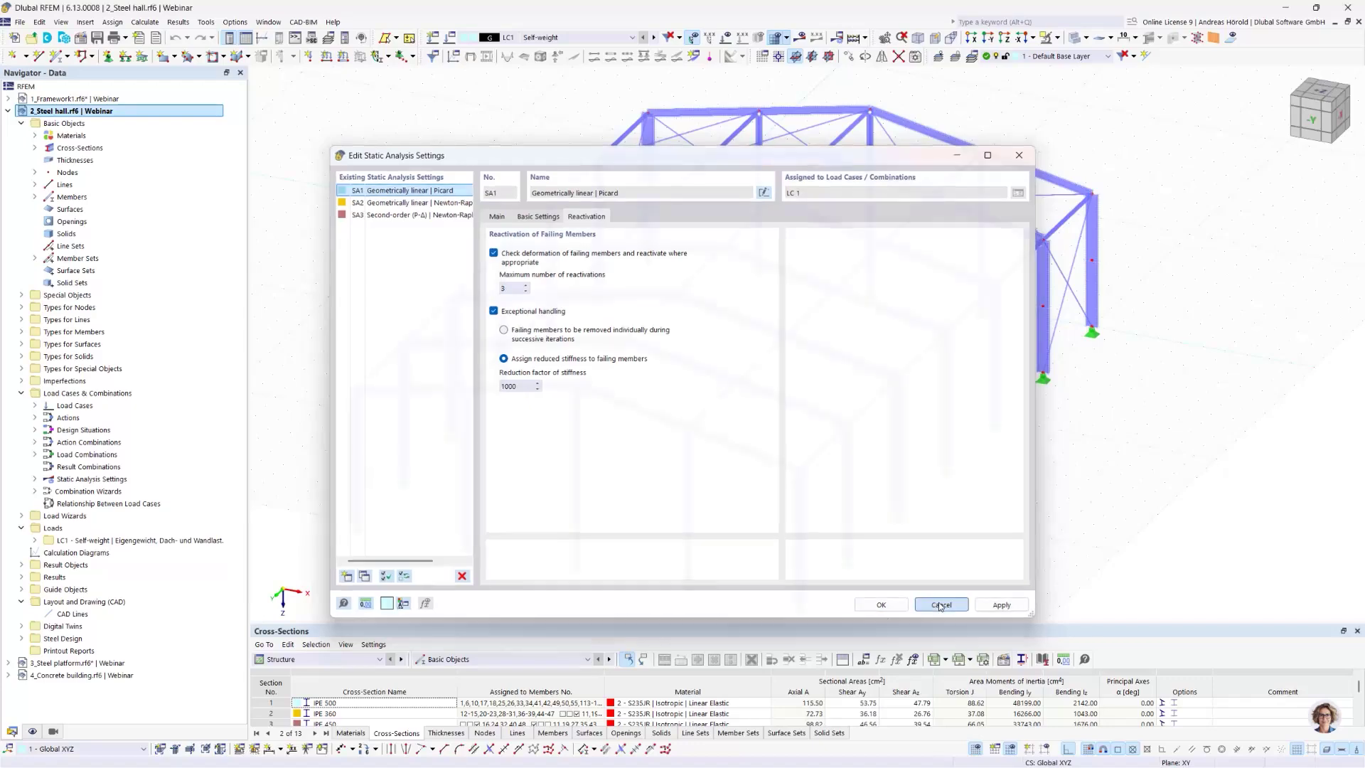
Calculate the steel hall and activate the Structure Stability add-on in the model's base data
click(800, 38)
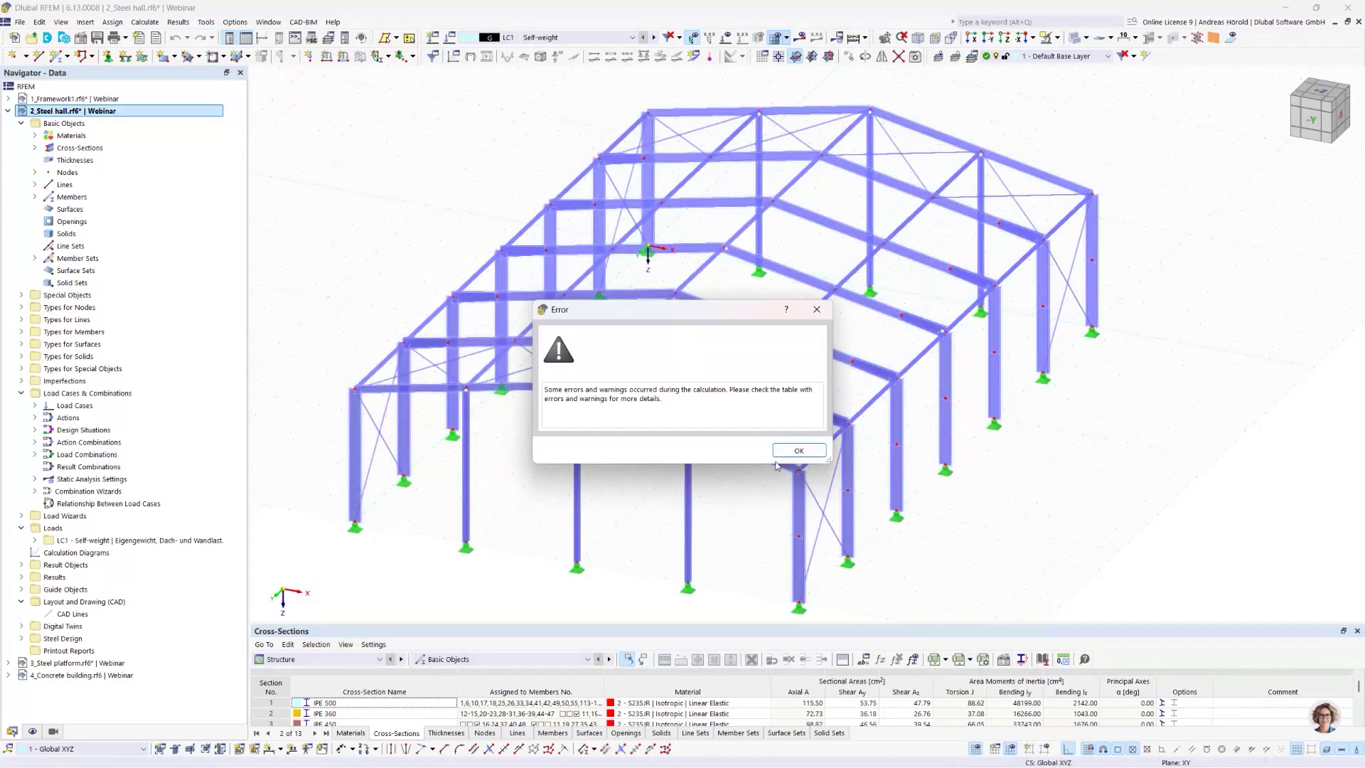
click(794, 449)
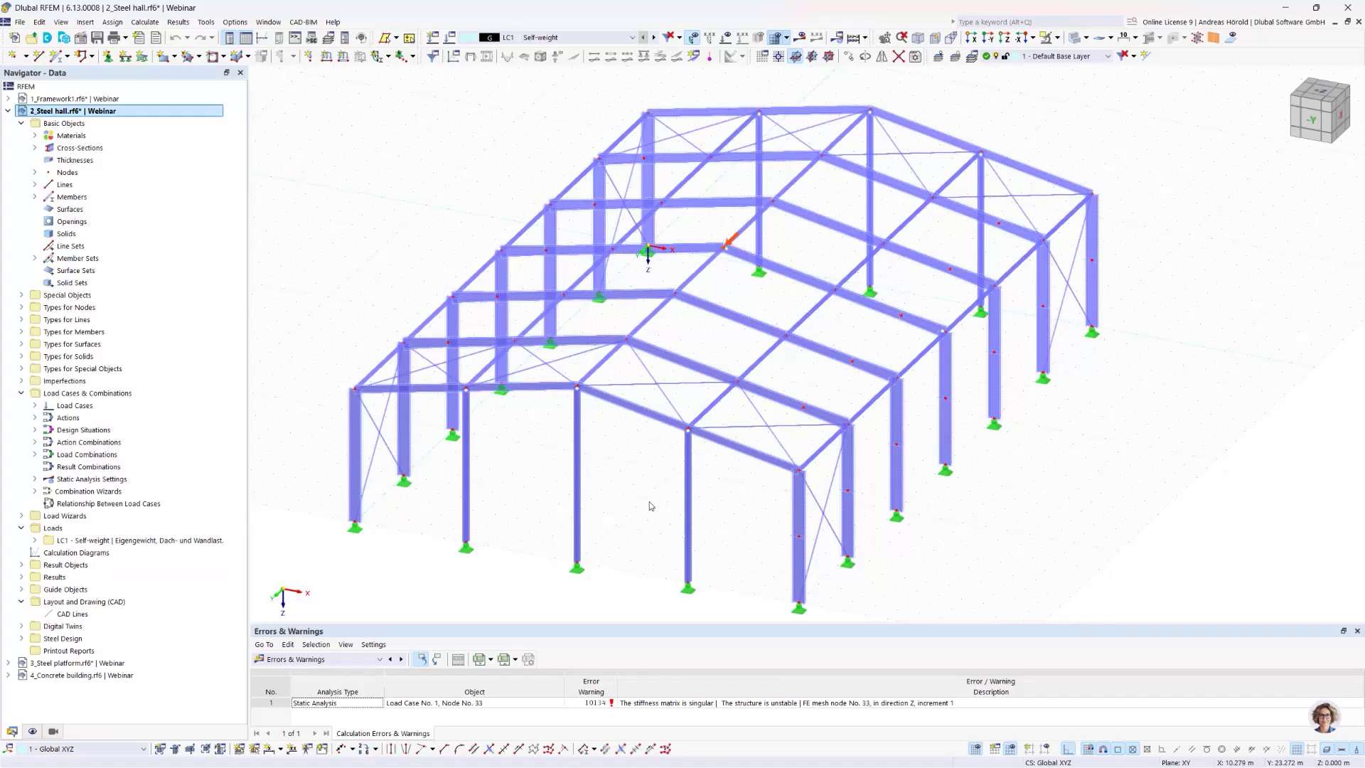
click(80, 38)
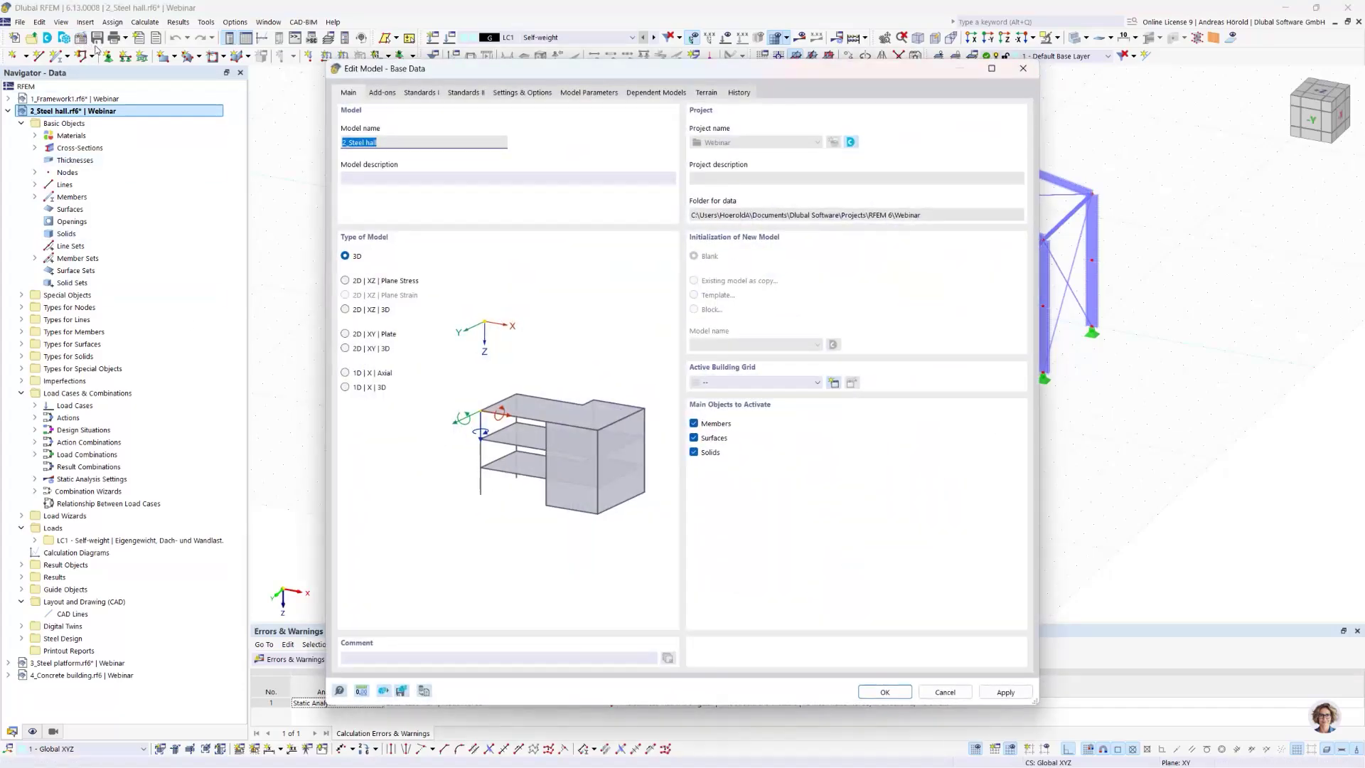
click(382, 93)
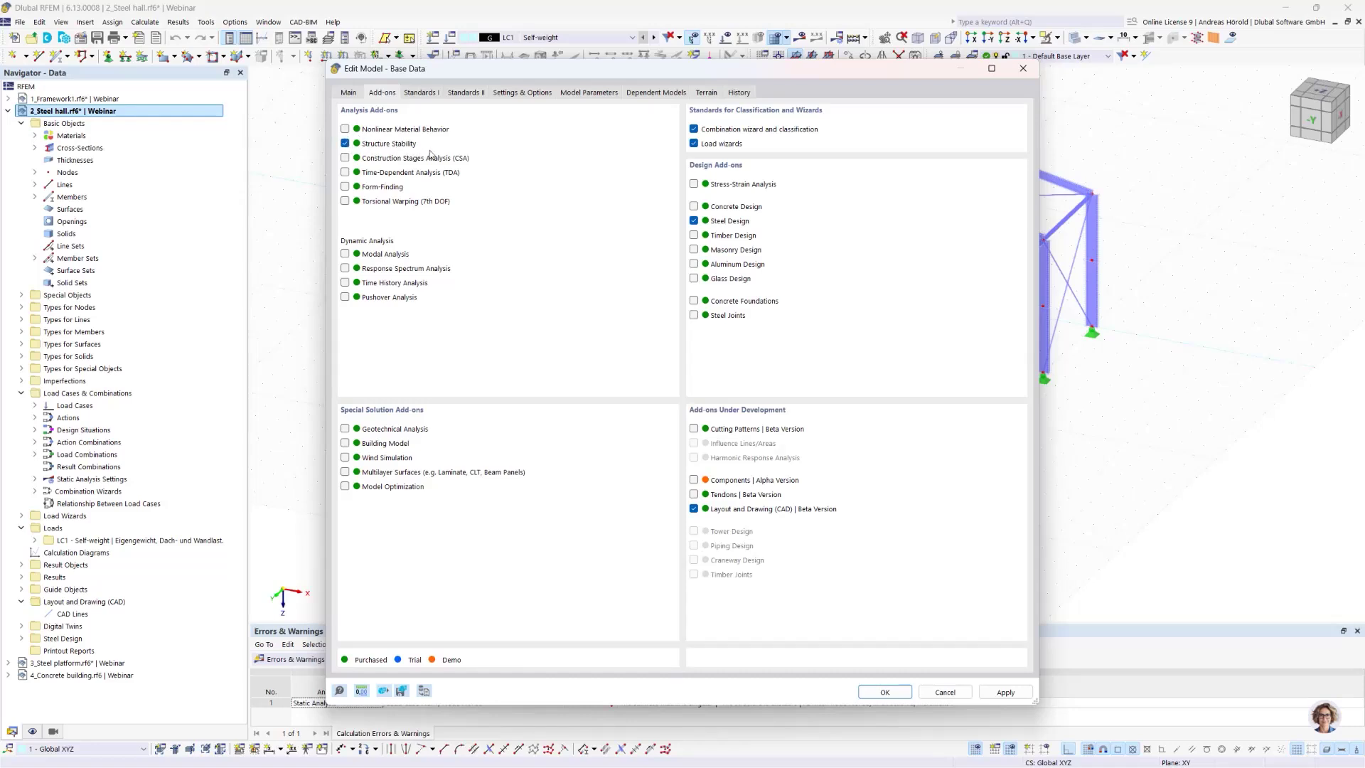
click(885, 691)
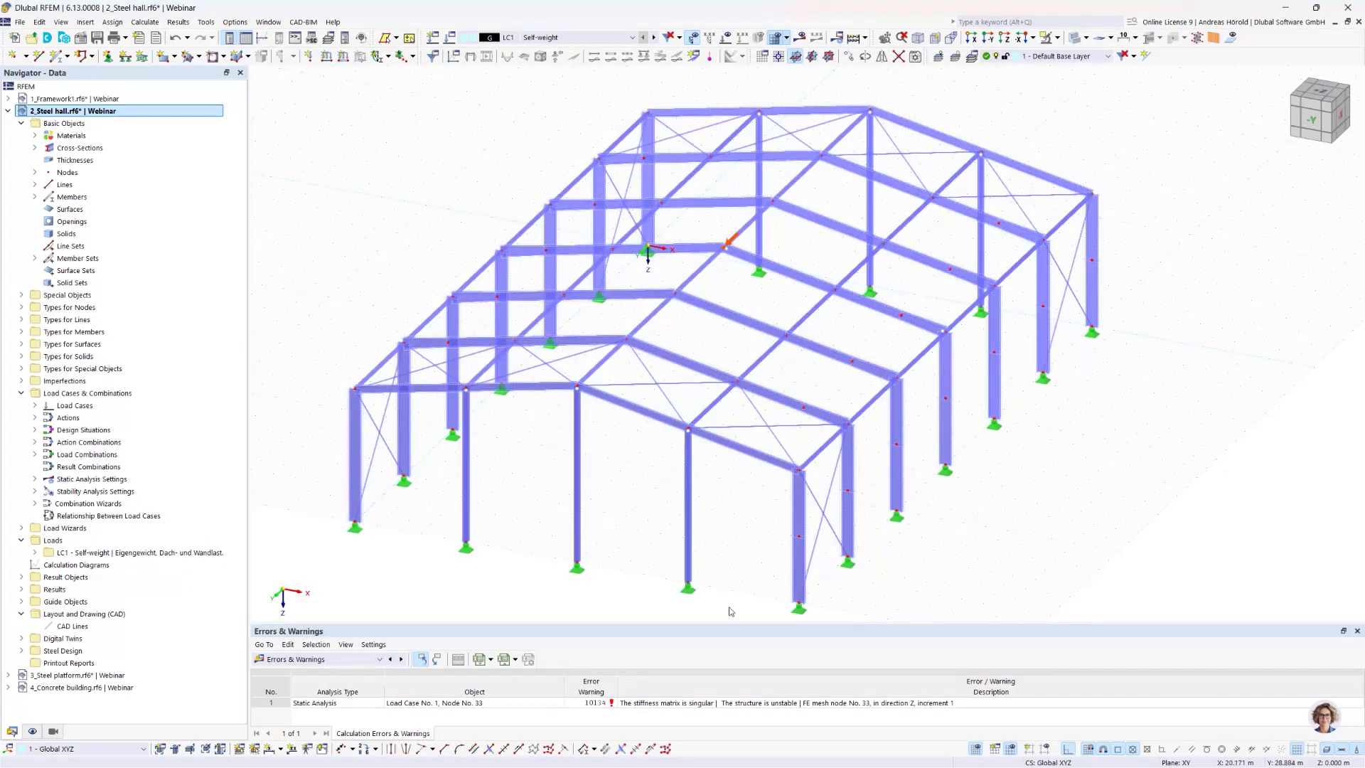
Enable the critical load calculation for LC1, set ST1 to calculate without loading for instability check by mode shape, and calculate
click(450, 38)
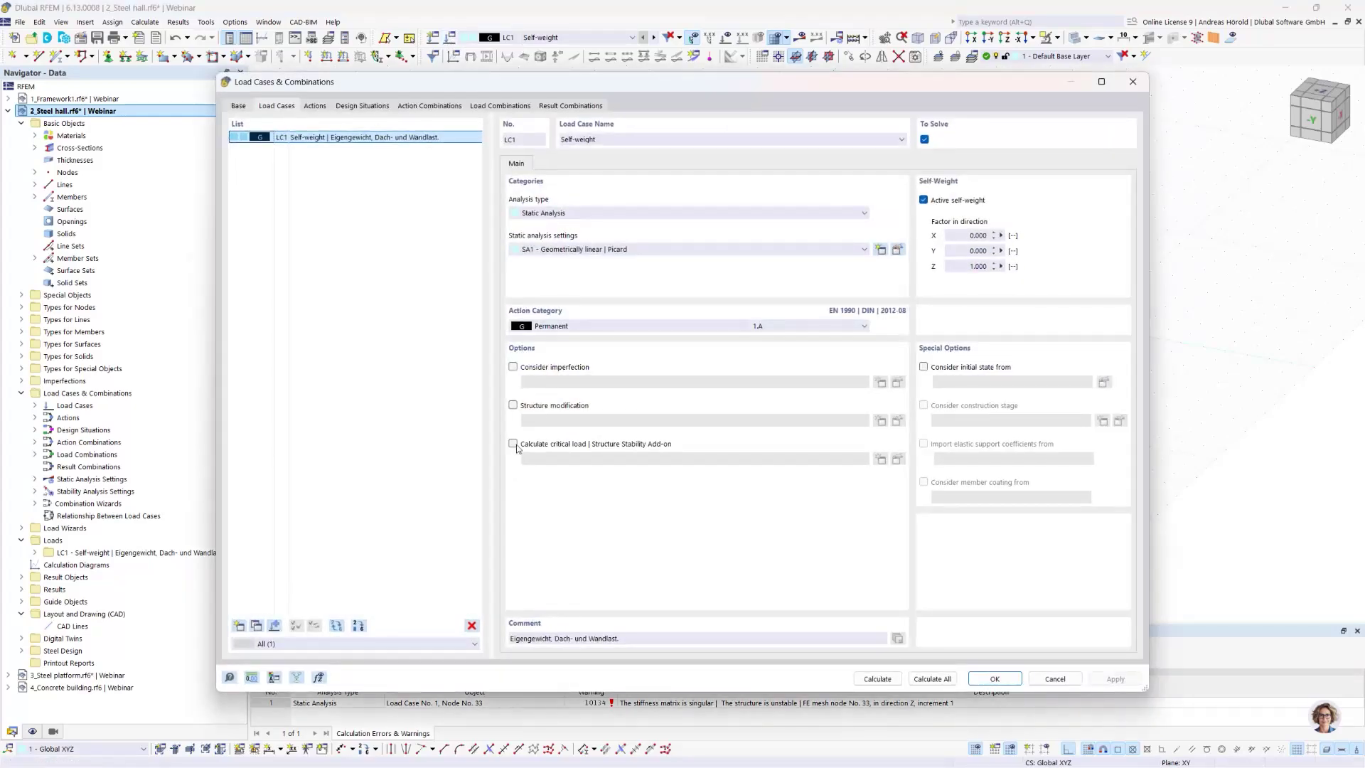
click(513, 444)
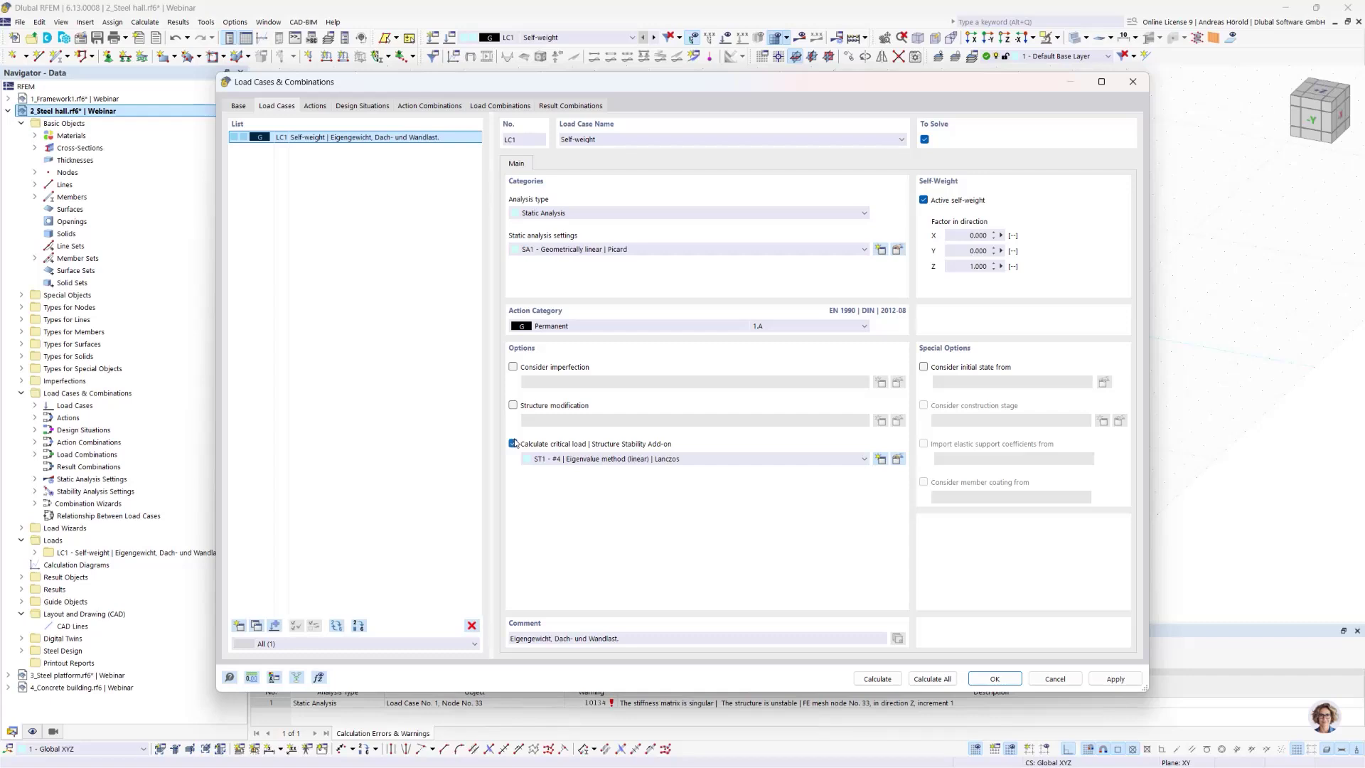
click(897, 459)
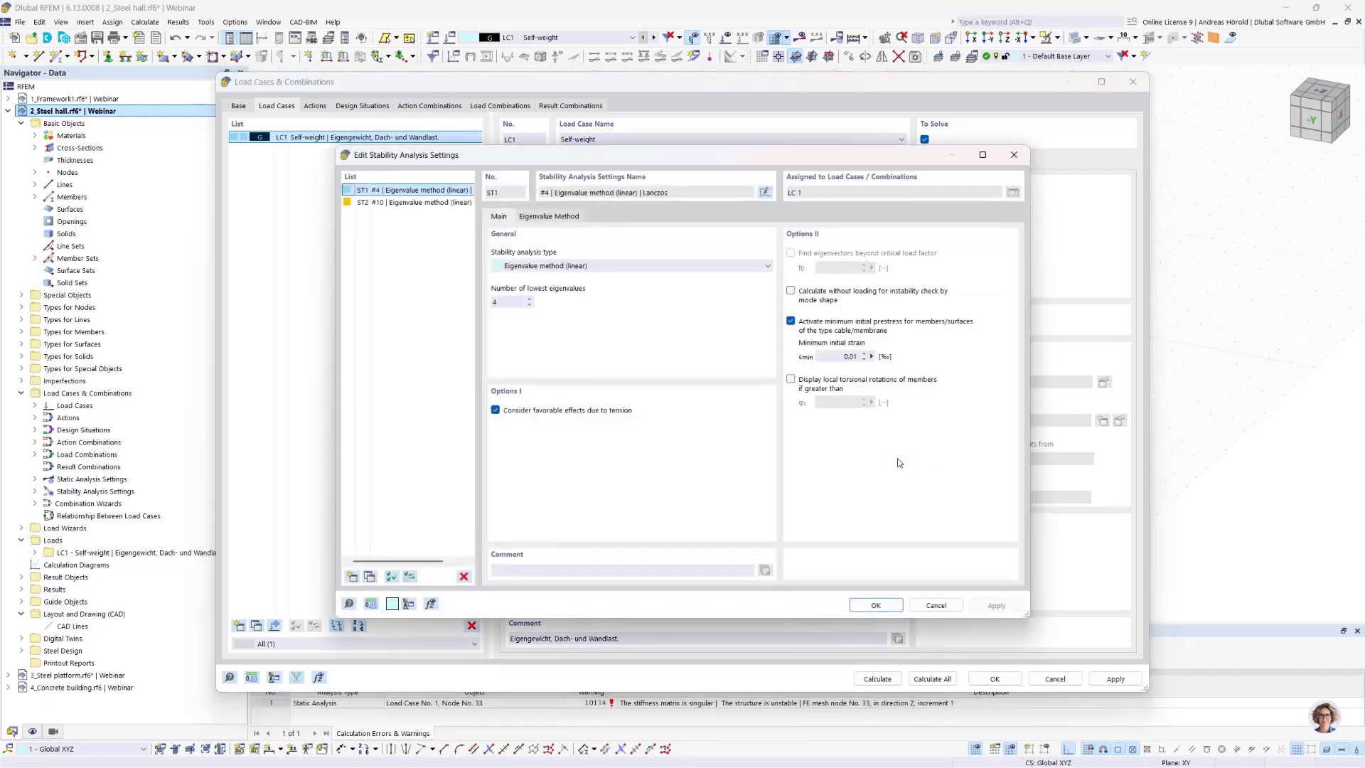
click(791, 291)
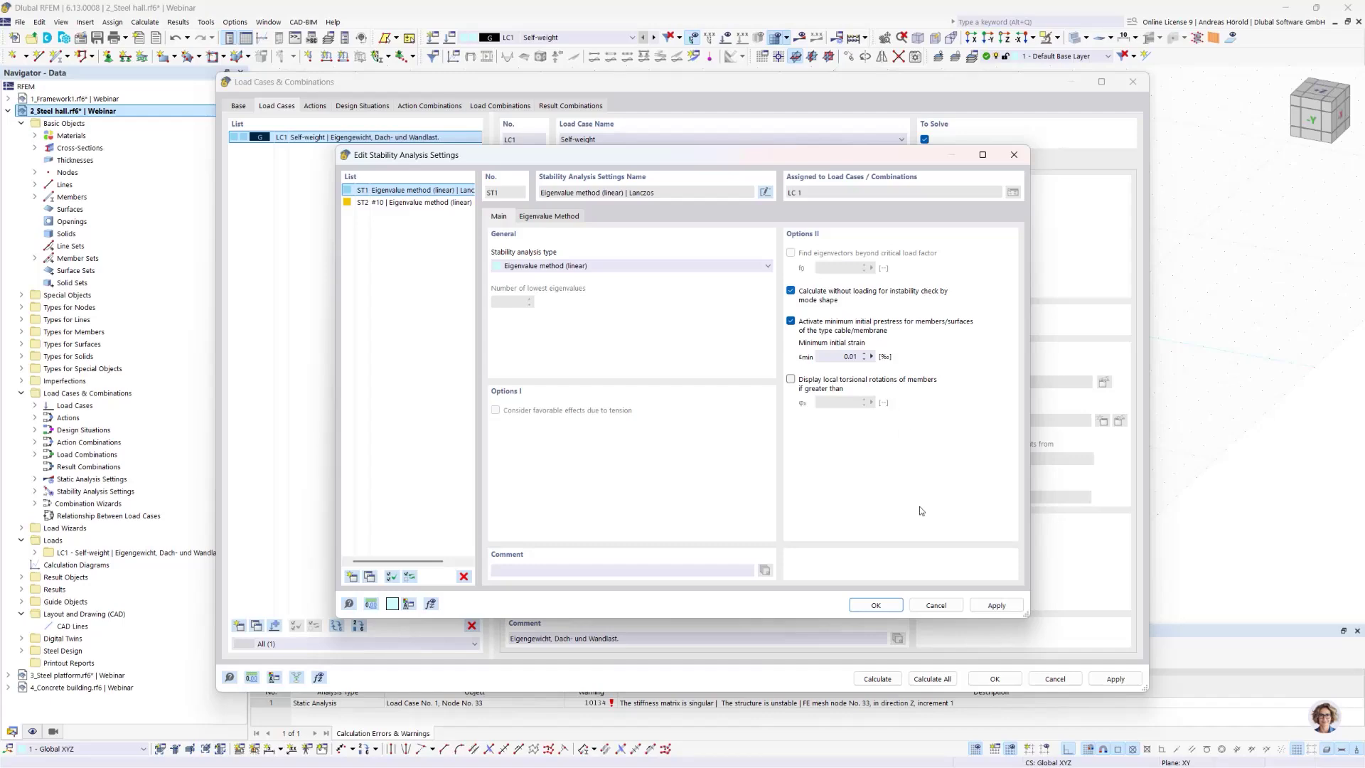
click(876, 605)
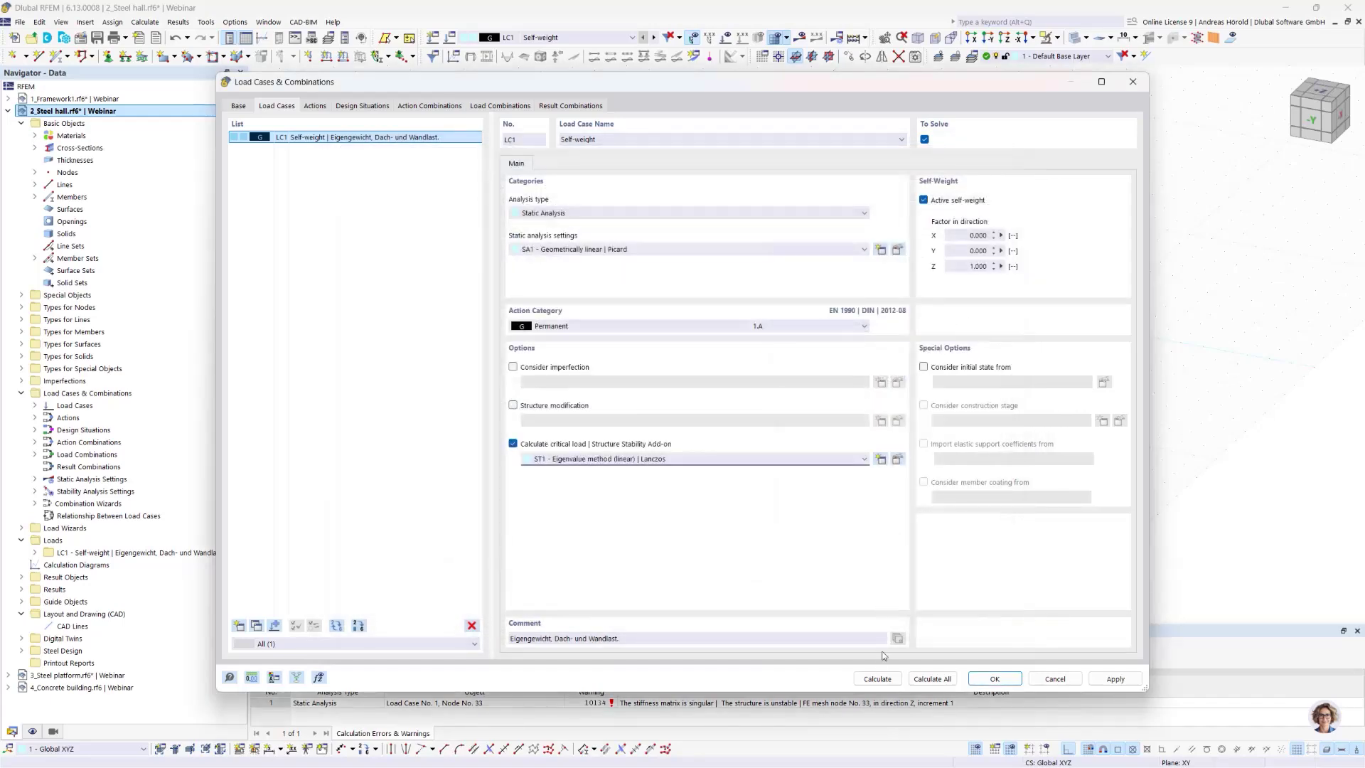
click(878, 680)
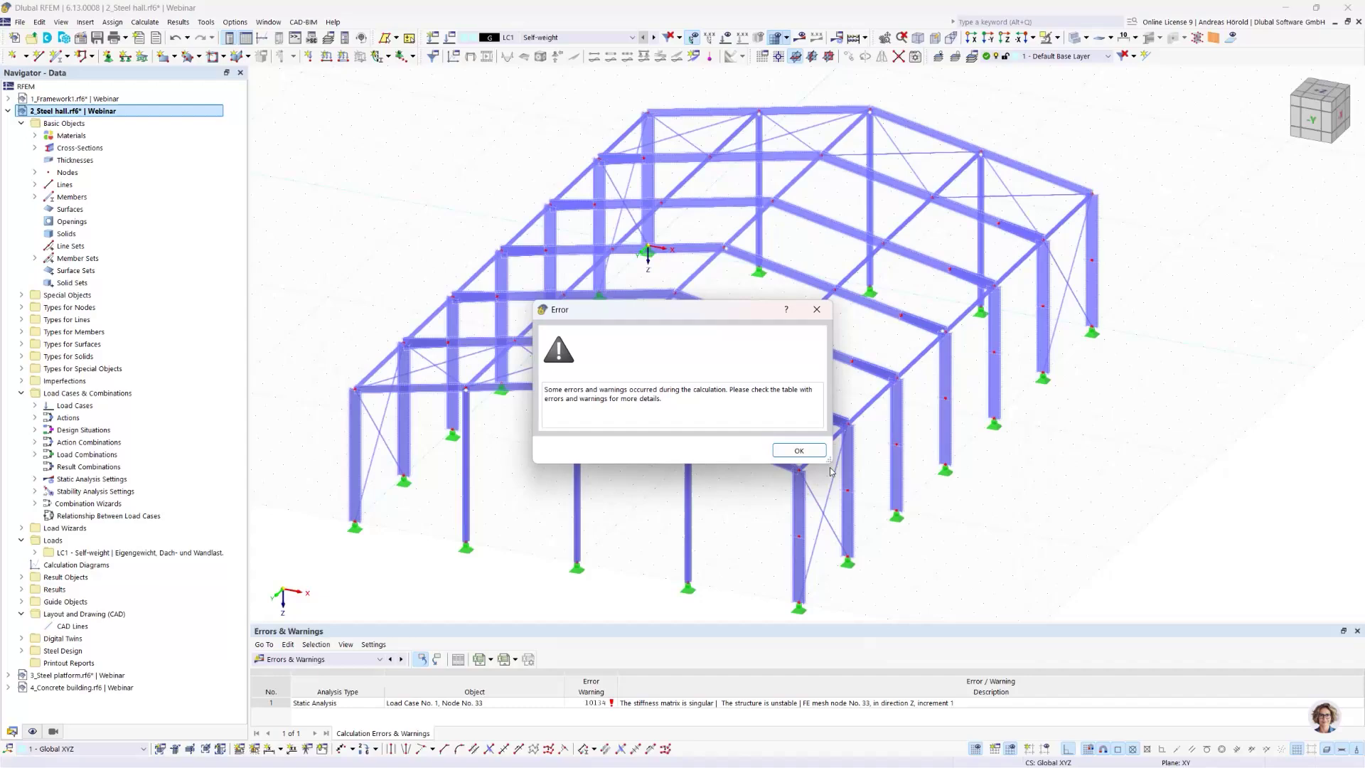
click(799, 450)
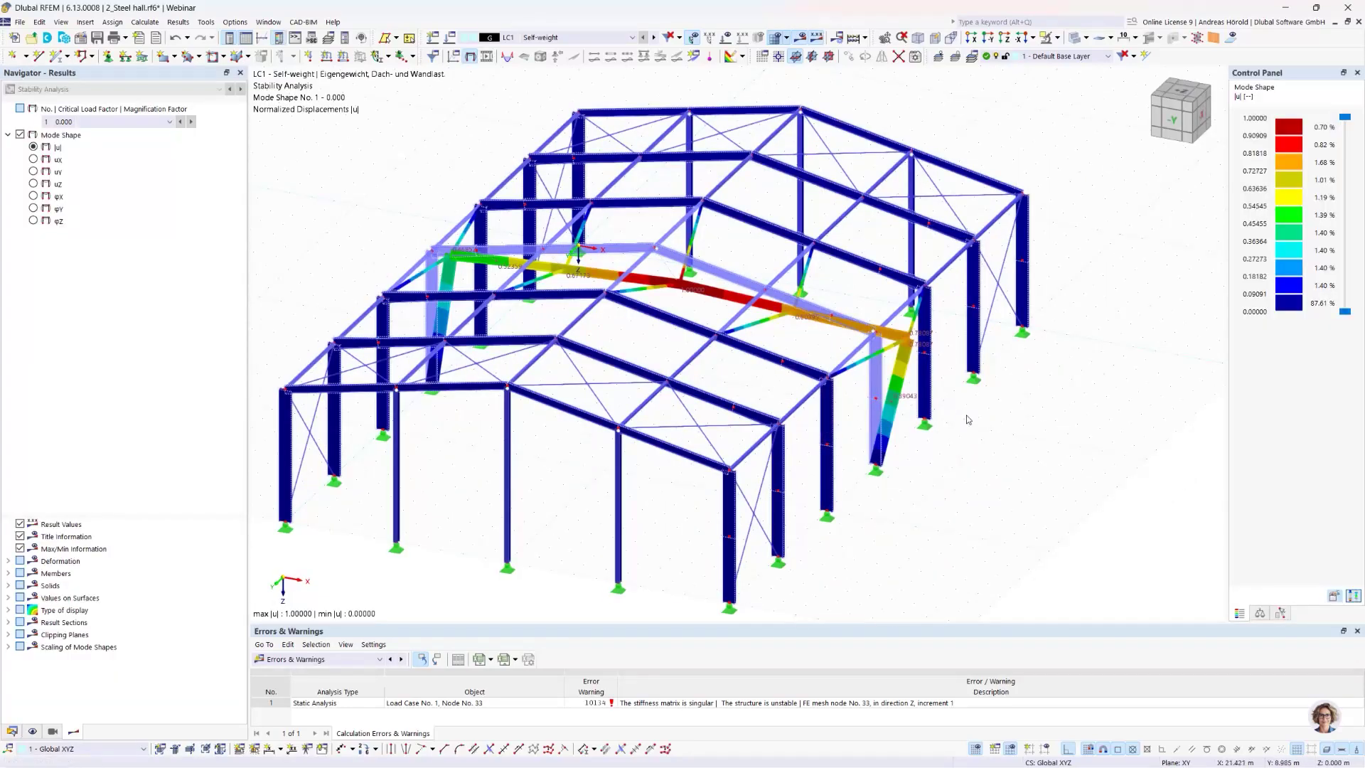
Examine mode shape 1 of the steel hall around the displaced frame's column, eave and ridge connections
mouse_move(964, 417)
ctrl+middle_down()
mouse_move(892, 392)
mouse_move(844, 399)
mouse_move(898, 414)
mouse_move(945, 403)
ctrl+middle_up()
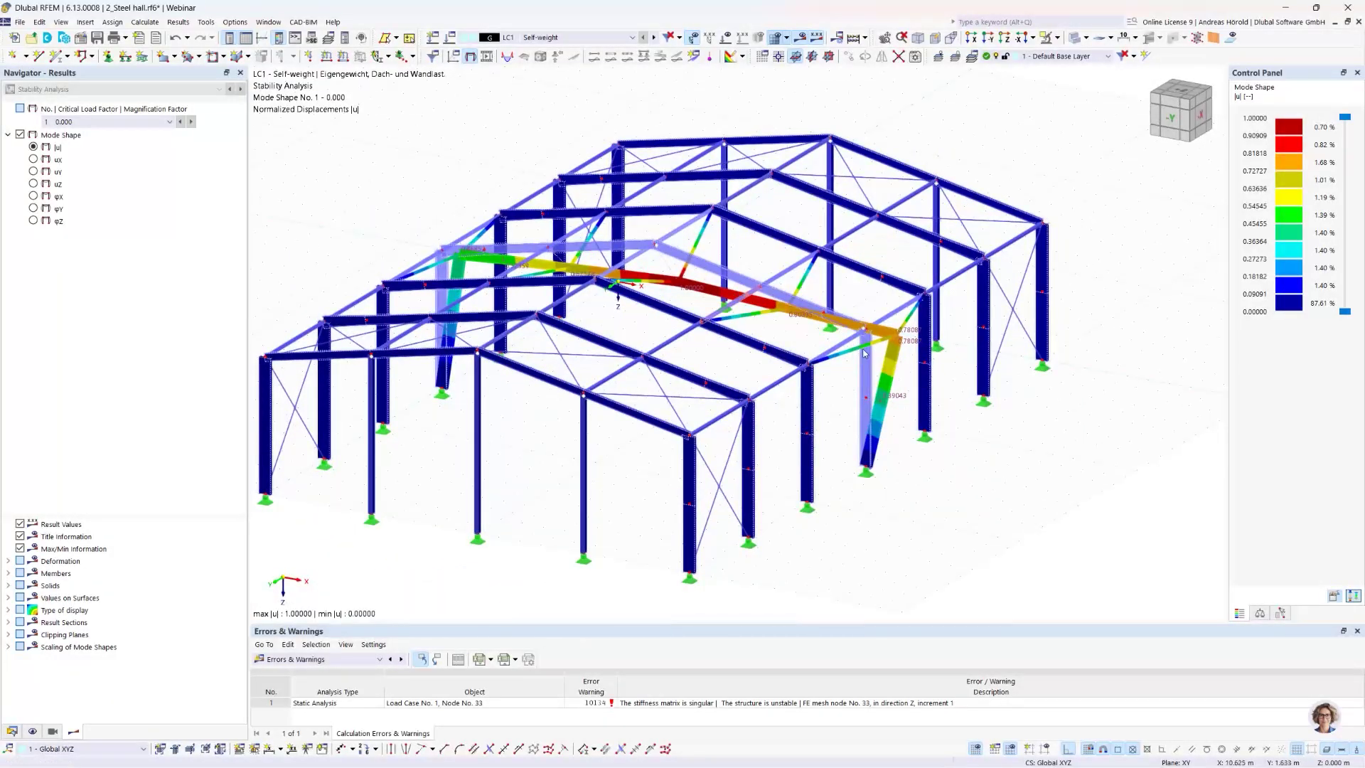
ctrl+middle_drag(953, 390, 1009, 412)
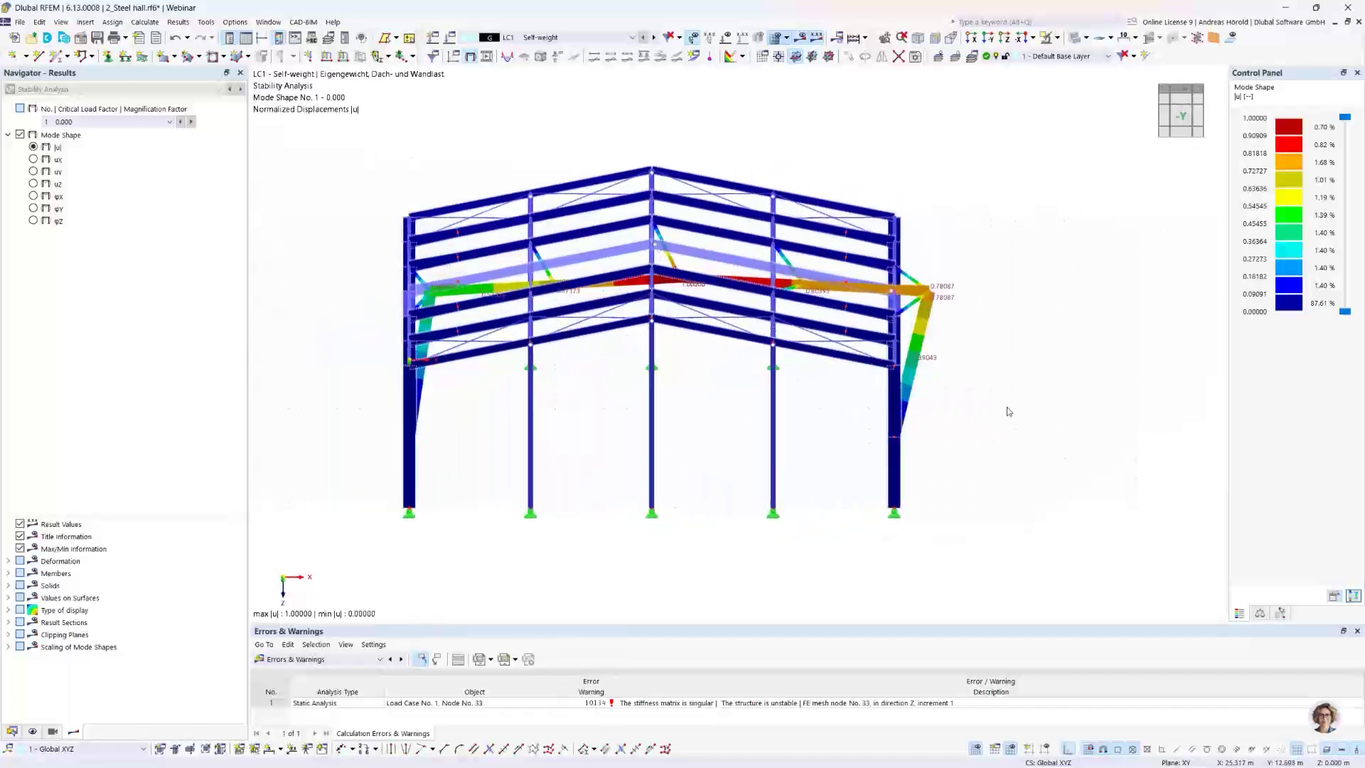
scroll(942, 335, up, 2)
scroll(942, 327, up, 2)
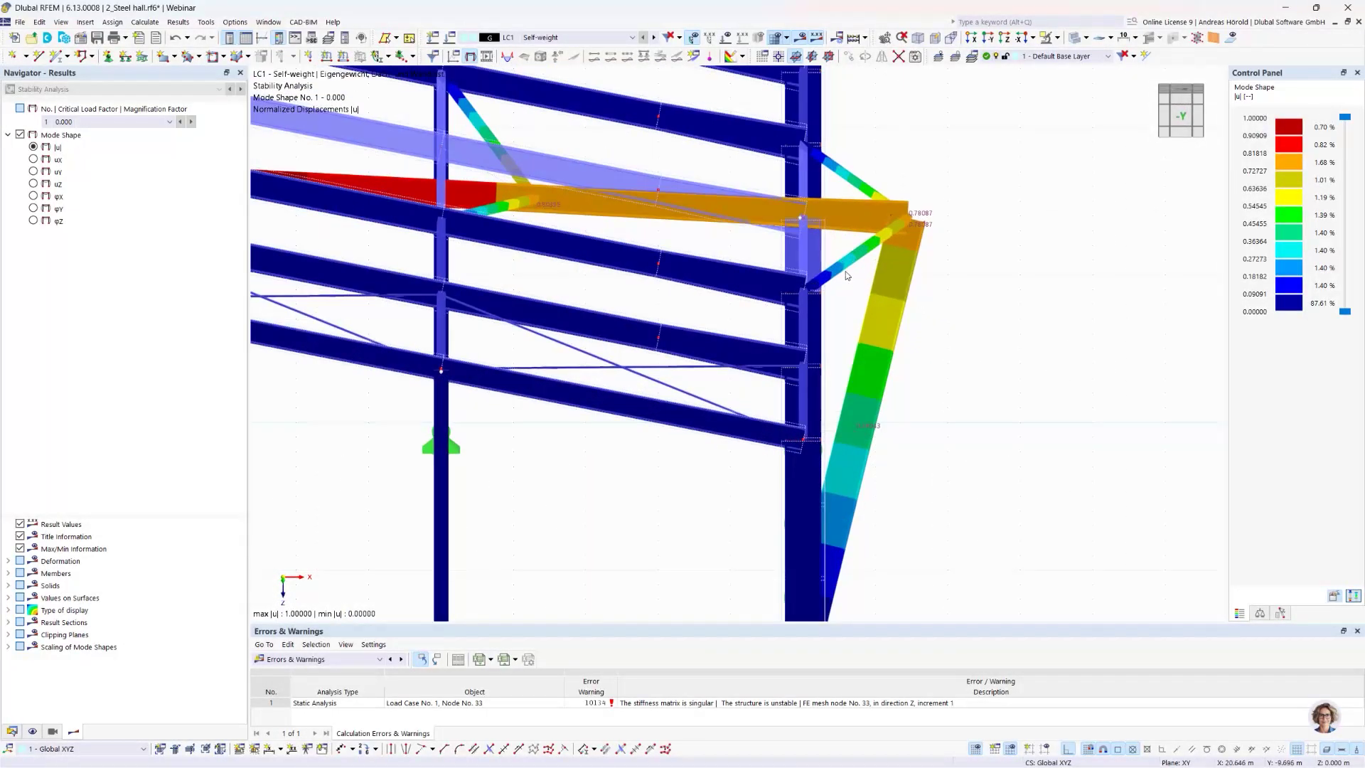
scroll(757, 175, up, 3)
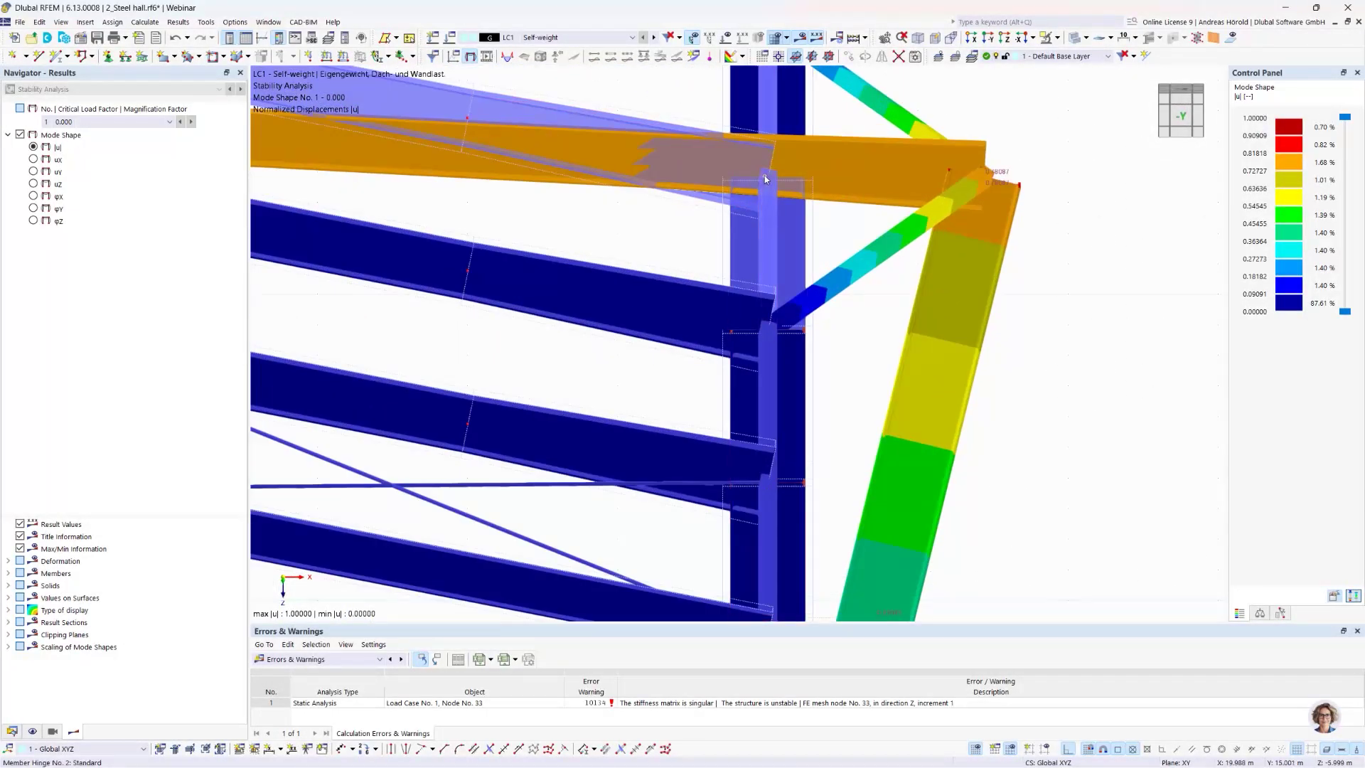
scroll(610, 228, down, 3)
scroll(610, 228, down, 4)
middle_drag(577, 276, 644, 288)
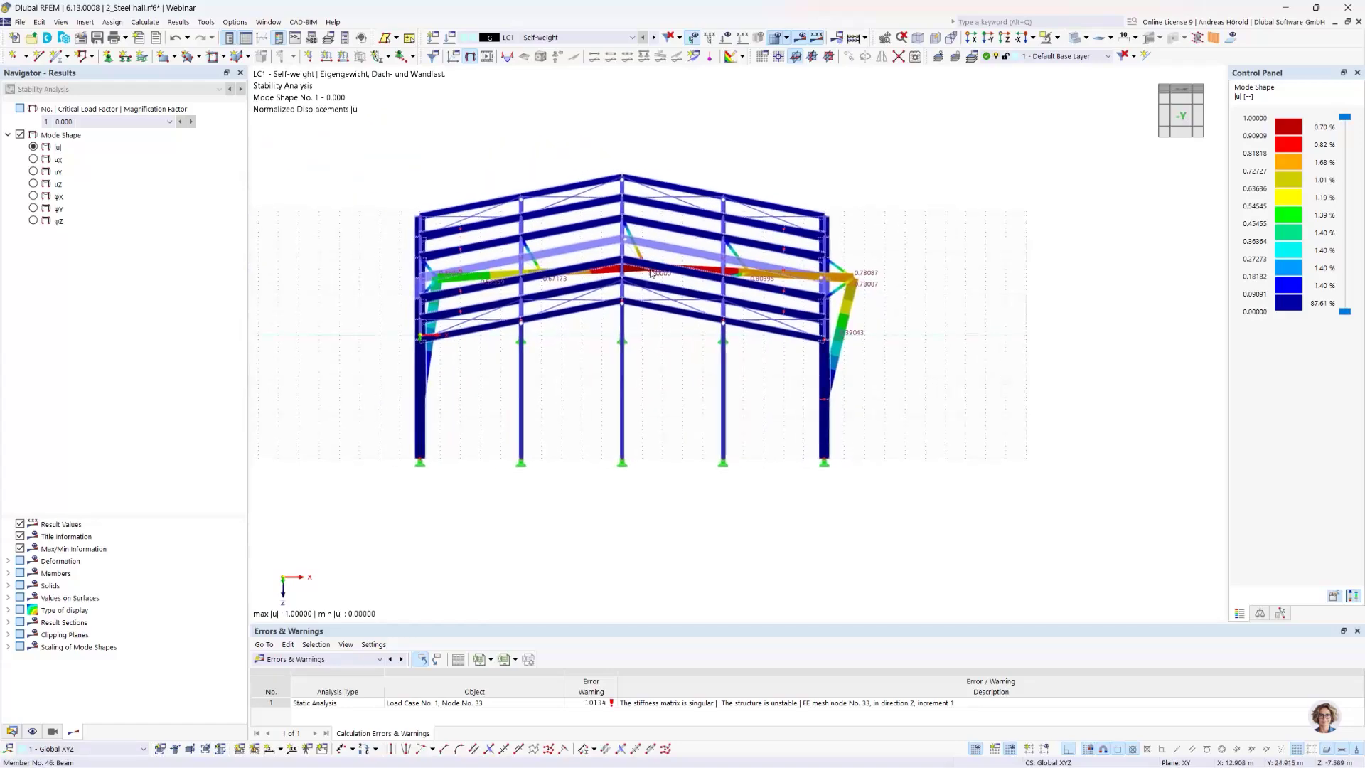
scroll(645, 287, up, 4)
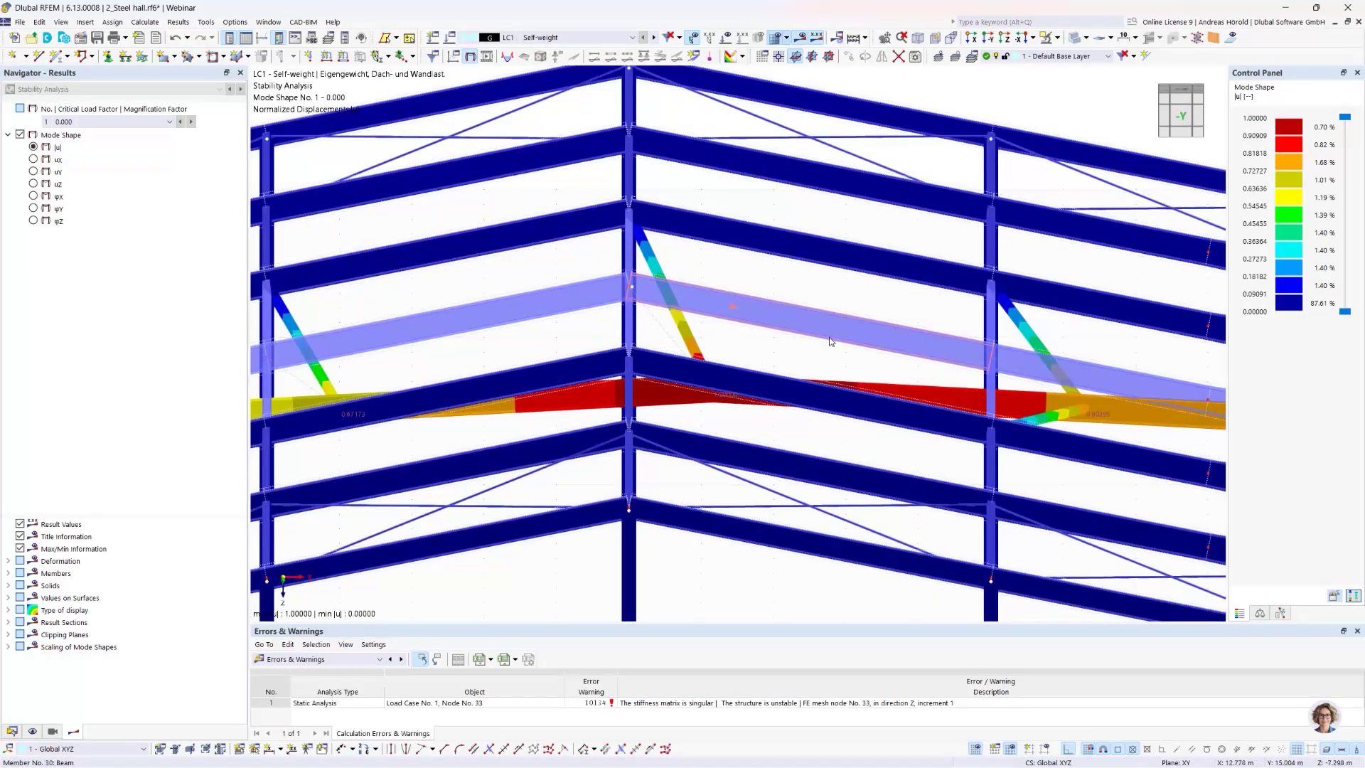
scroll(829, 343, down, 6)
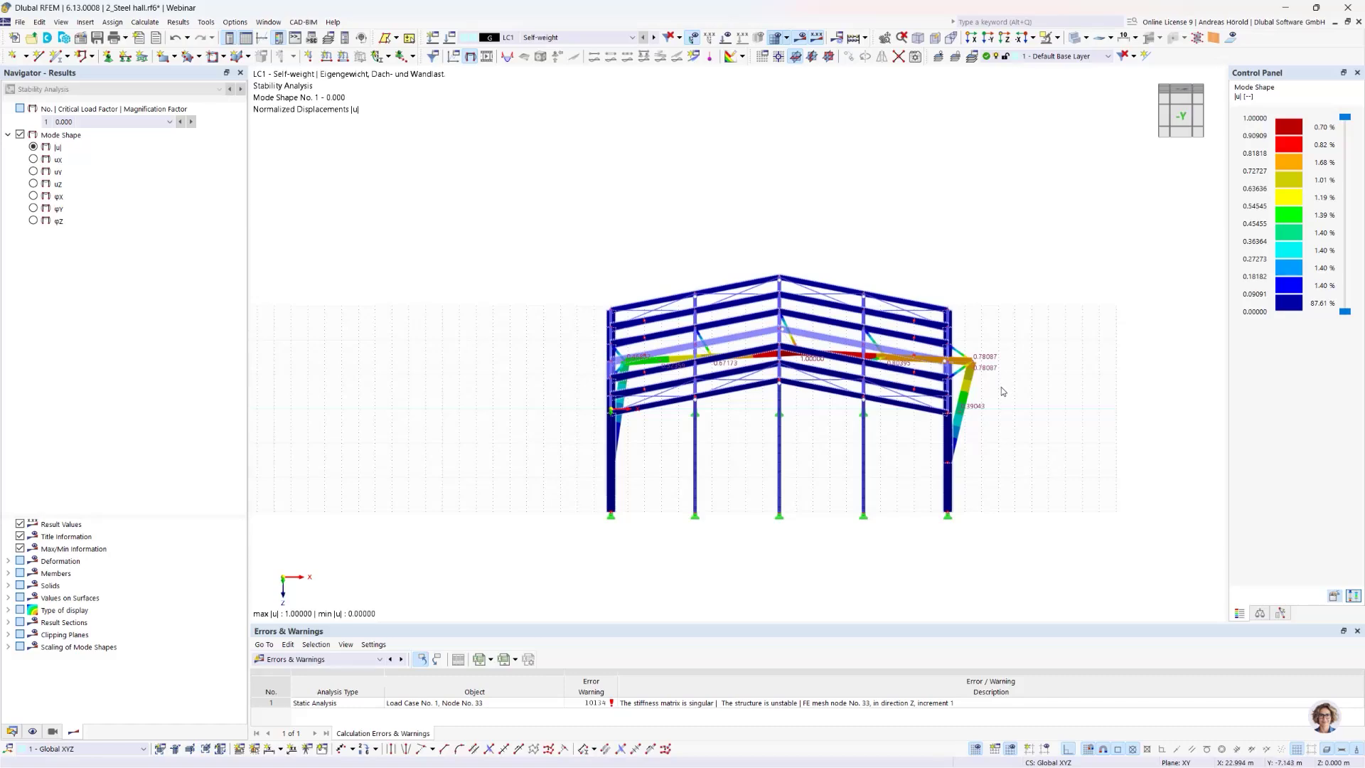
ctrl+middle_drag(1003, 389, 967, 393)
scroll(966, 393, up, 3)
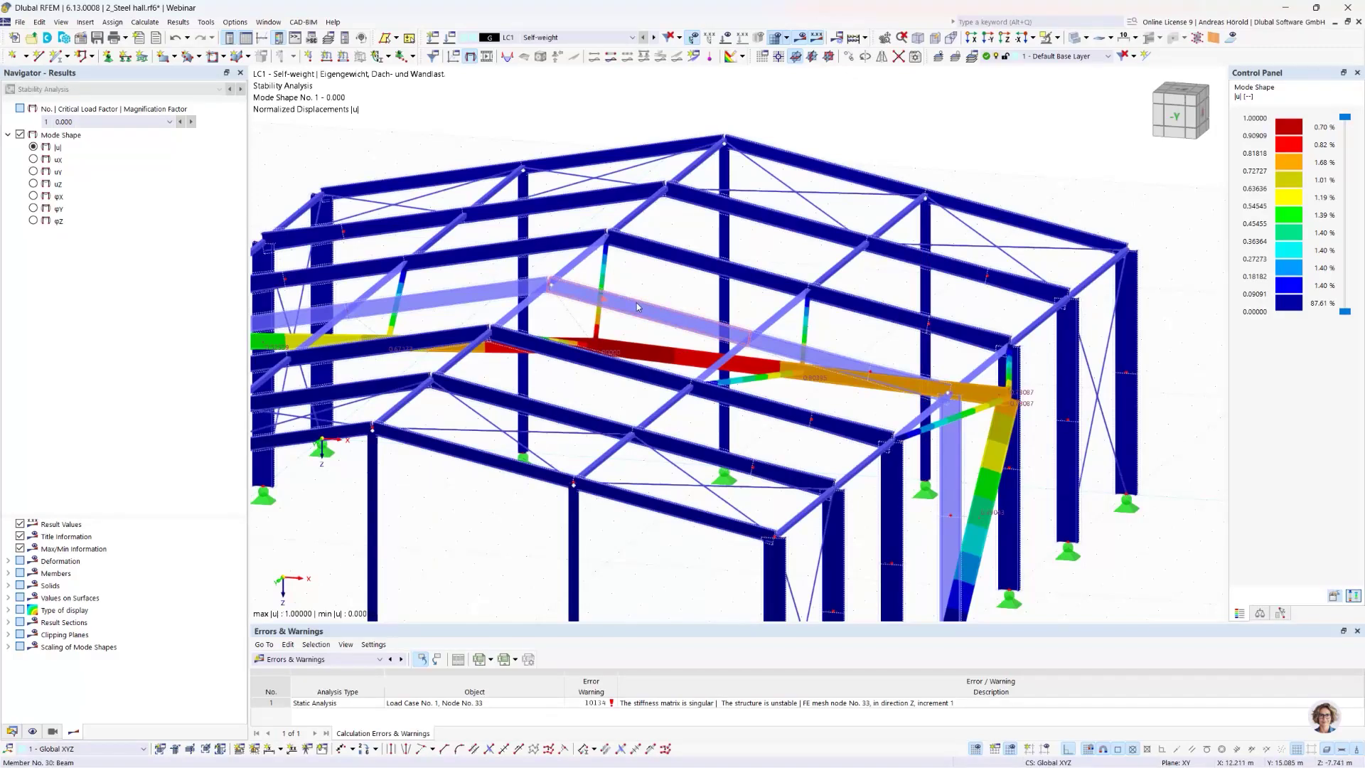
Remove the hinges from beam members 30 and 32 of the unstable frame, deleting the existing results
mouse_move(637, 305)
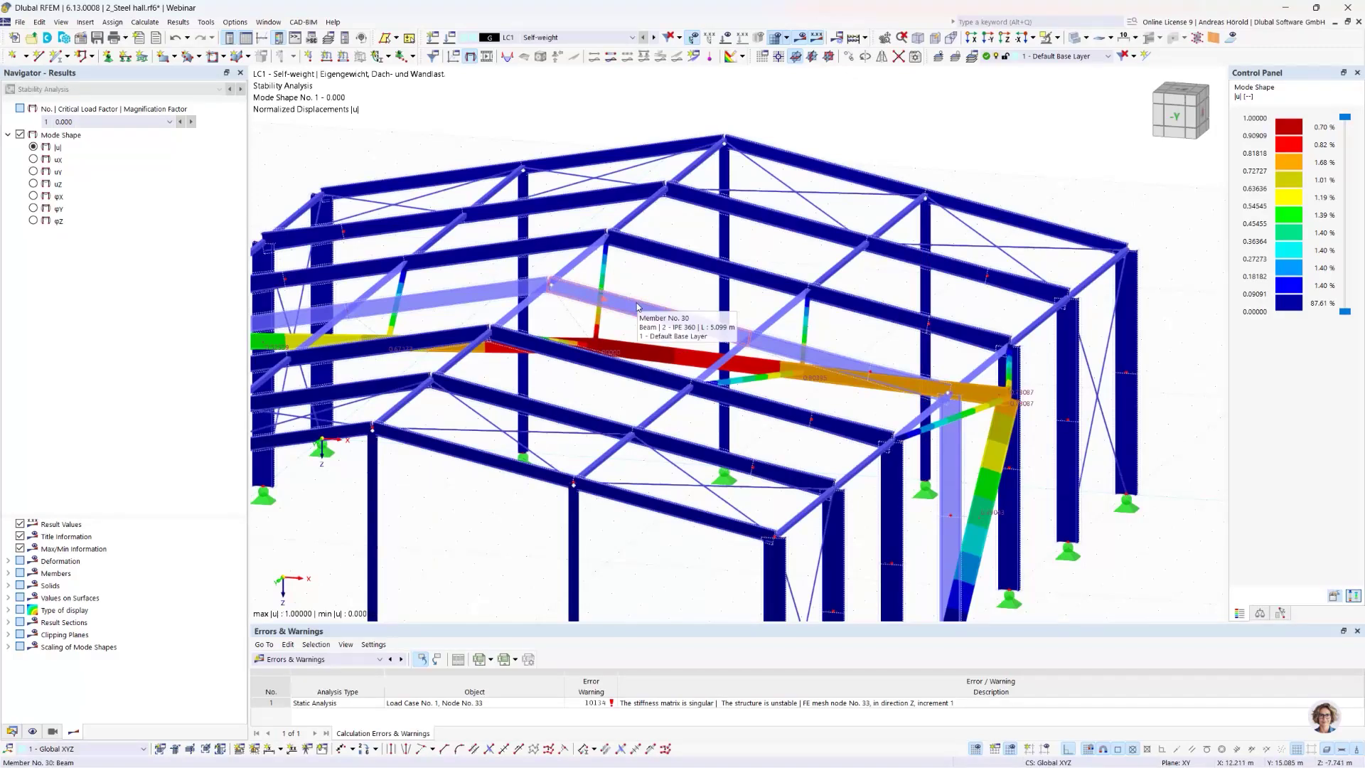
double_click(571, 293)
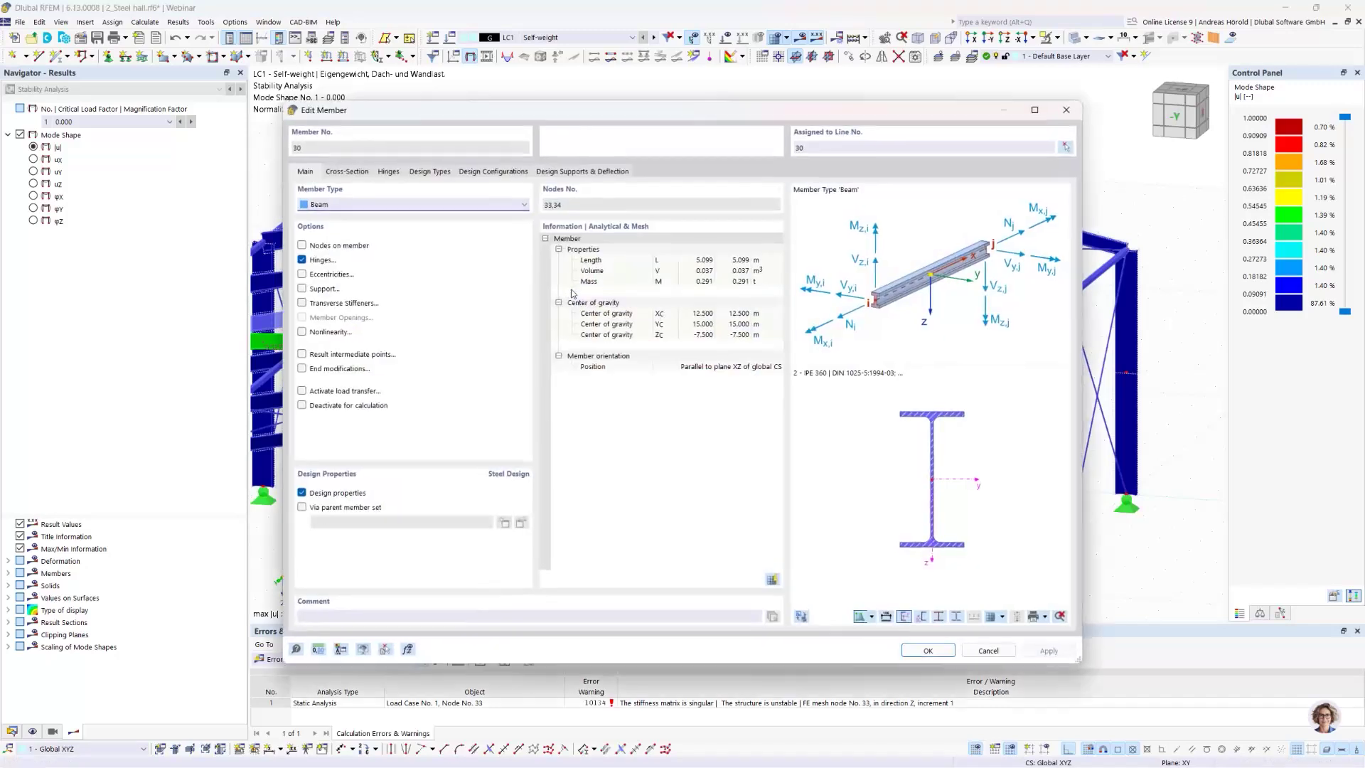
click(918, 651)
click(740, 452)
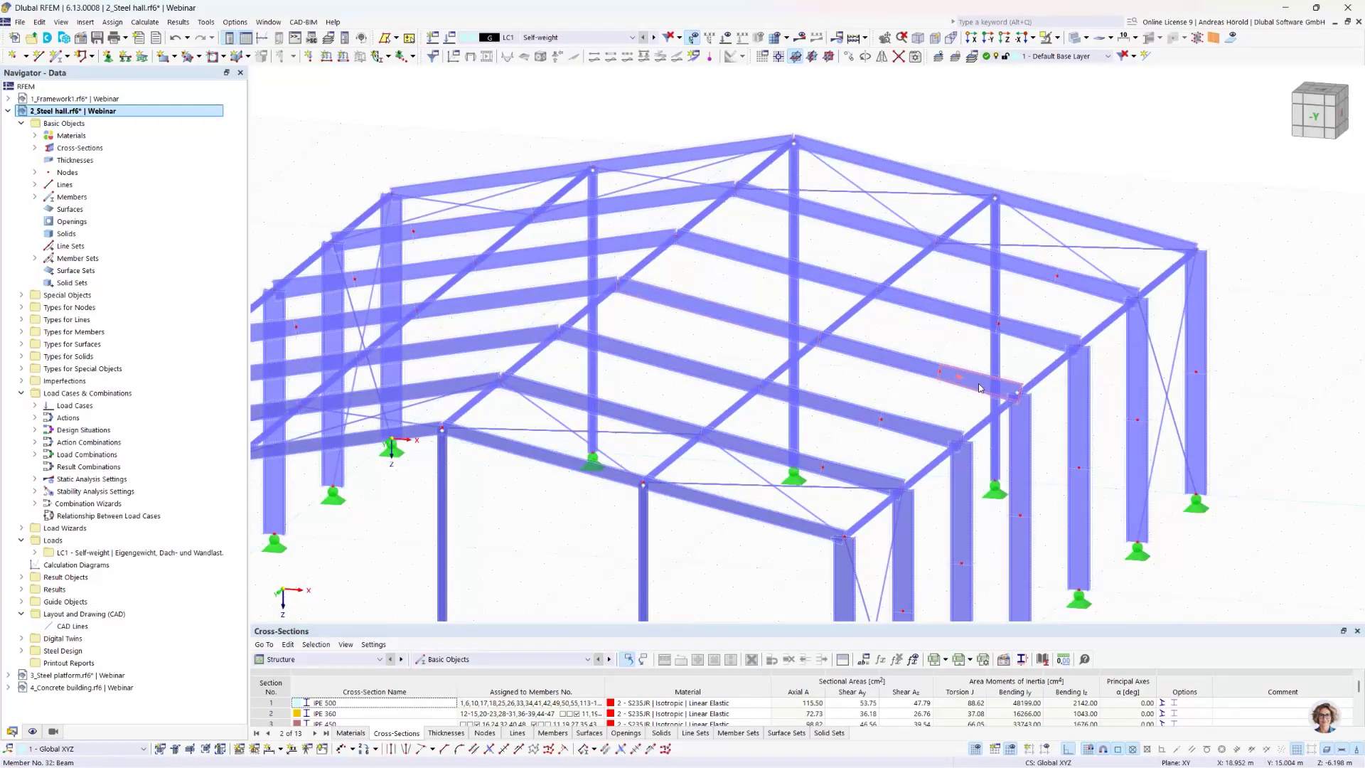
double_click(979, 388)
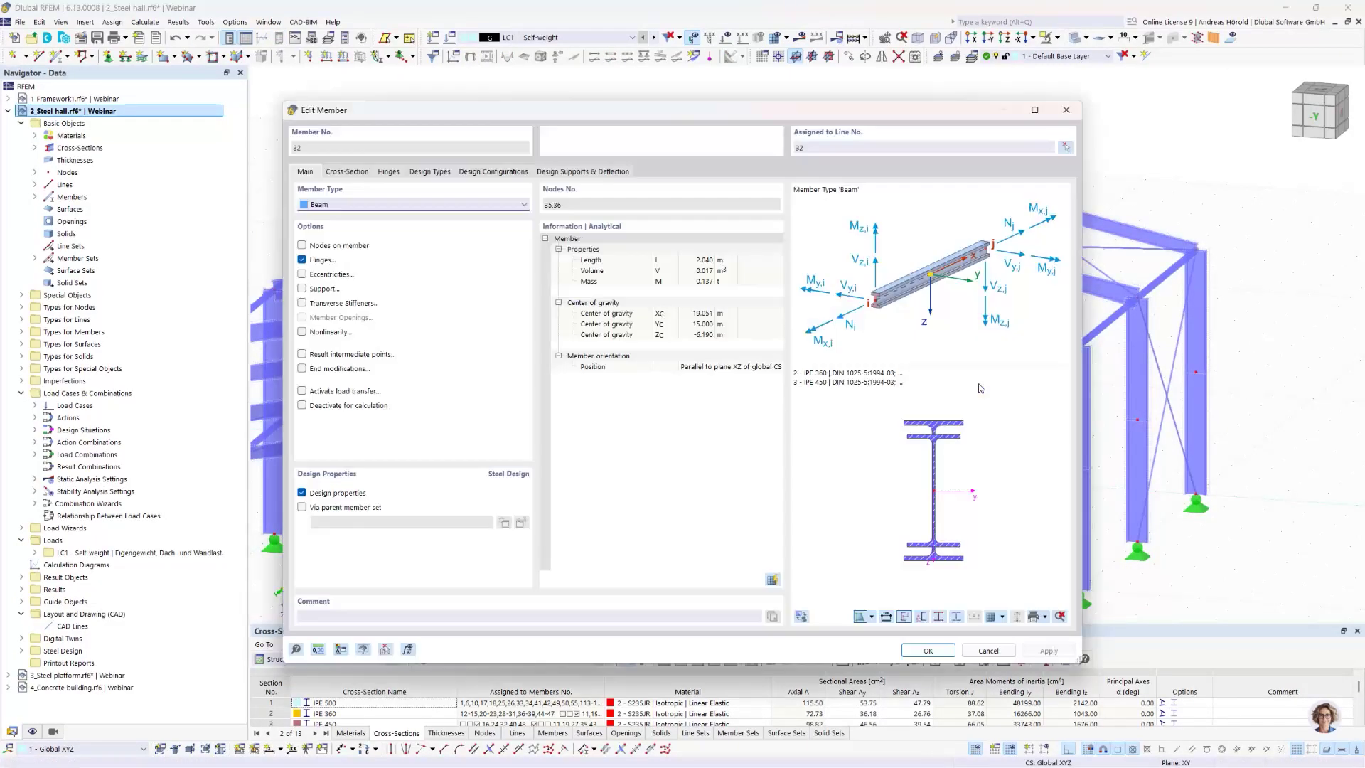
click(302, 260)
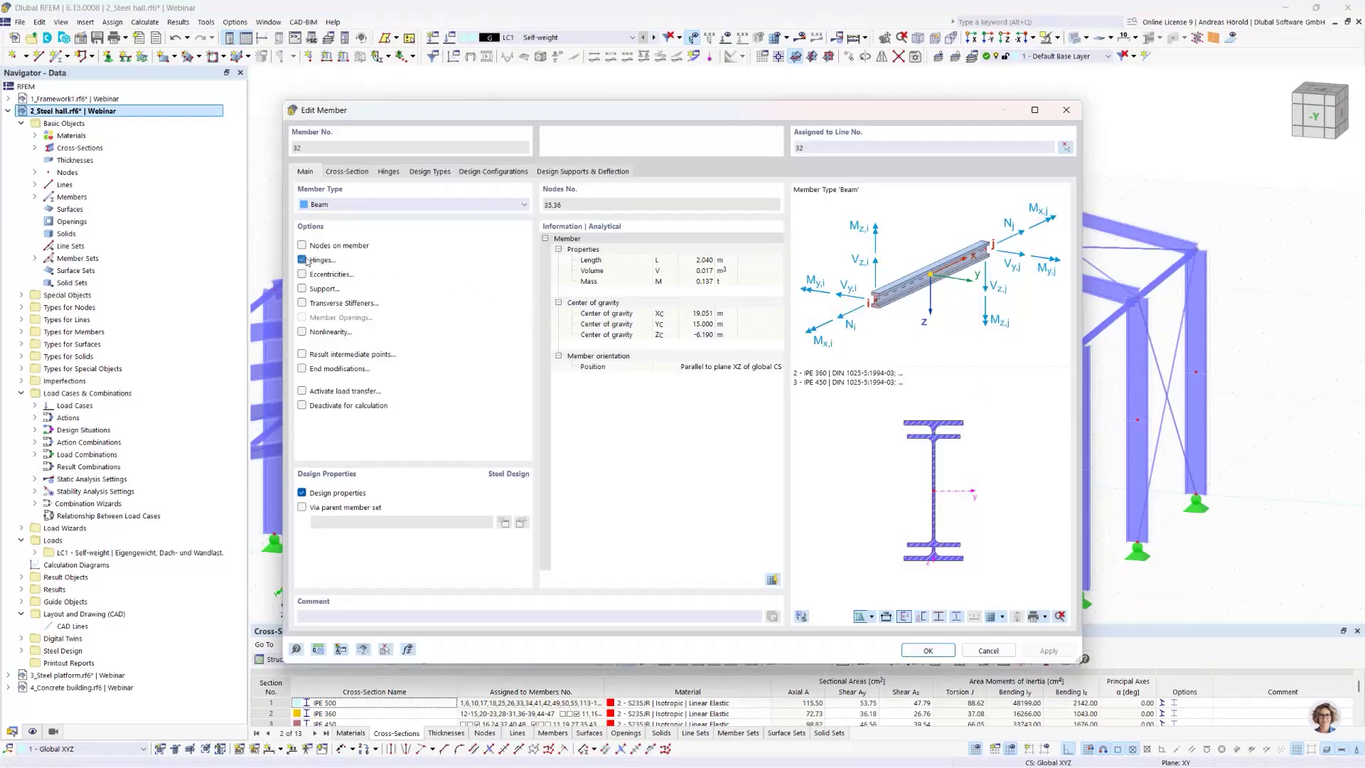
click(927, 650)
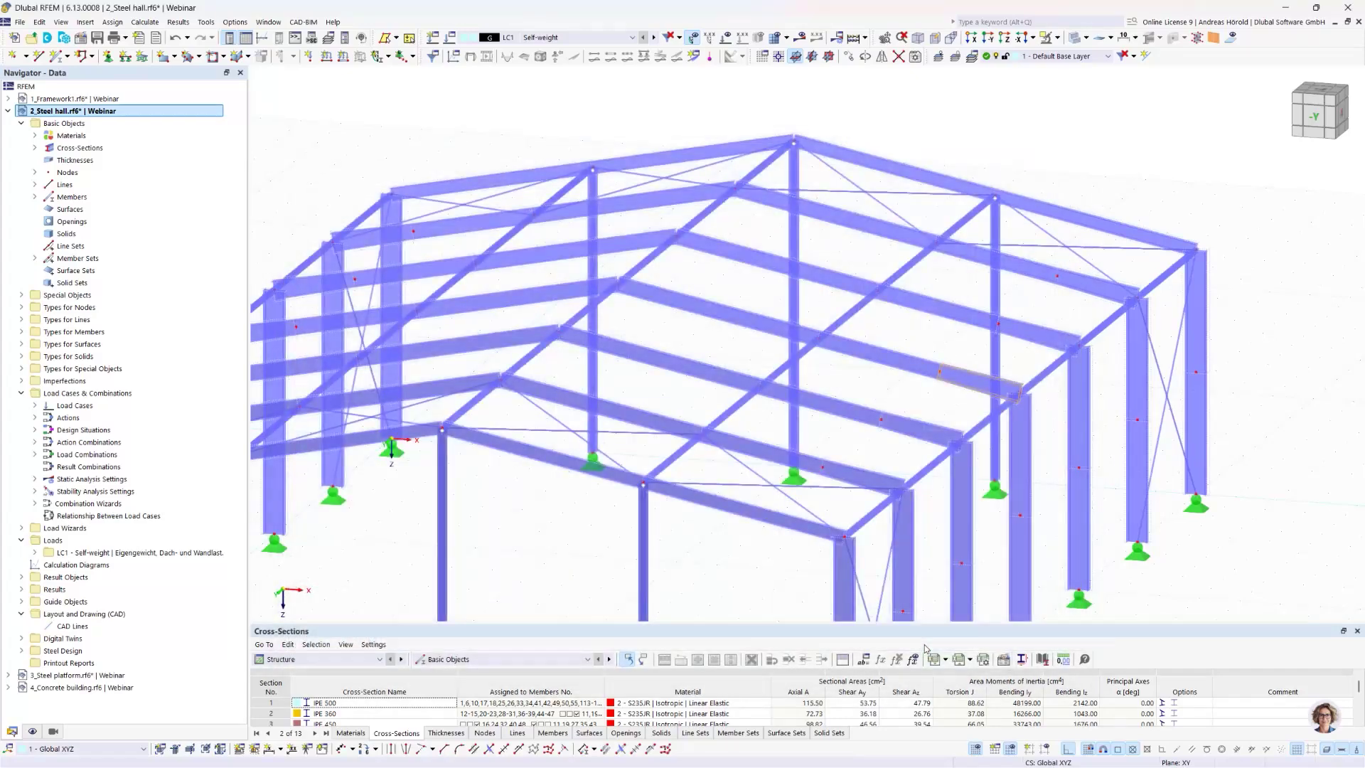
Turn off the critical load calculation for LC1 and calculate the load case's static deformations
click(451, 39)
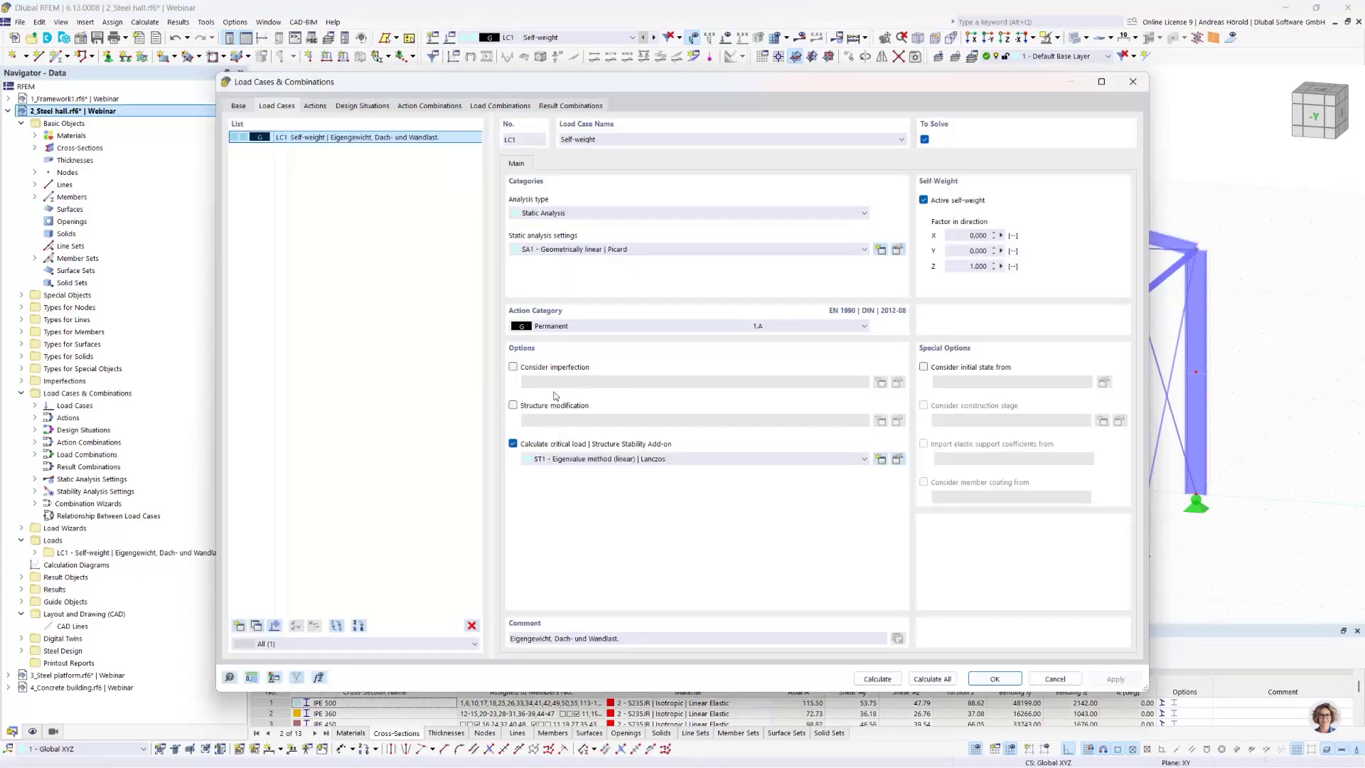
click(513, 444)
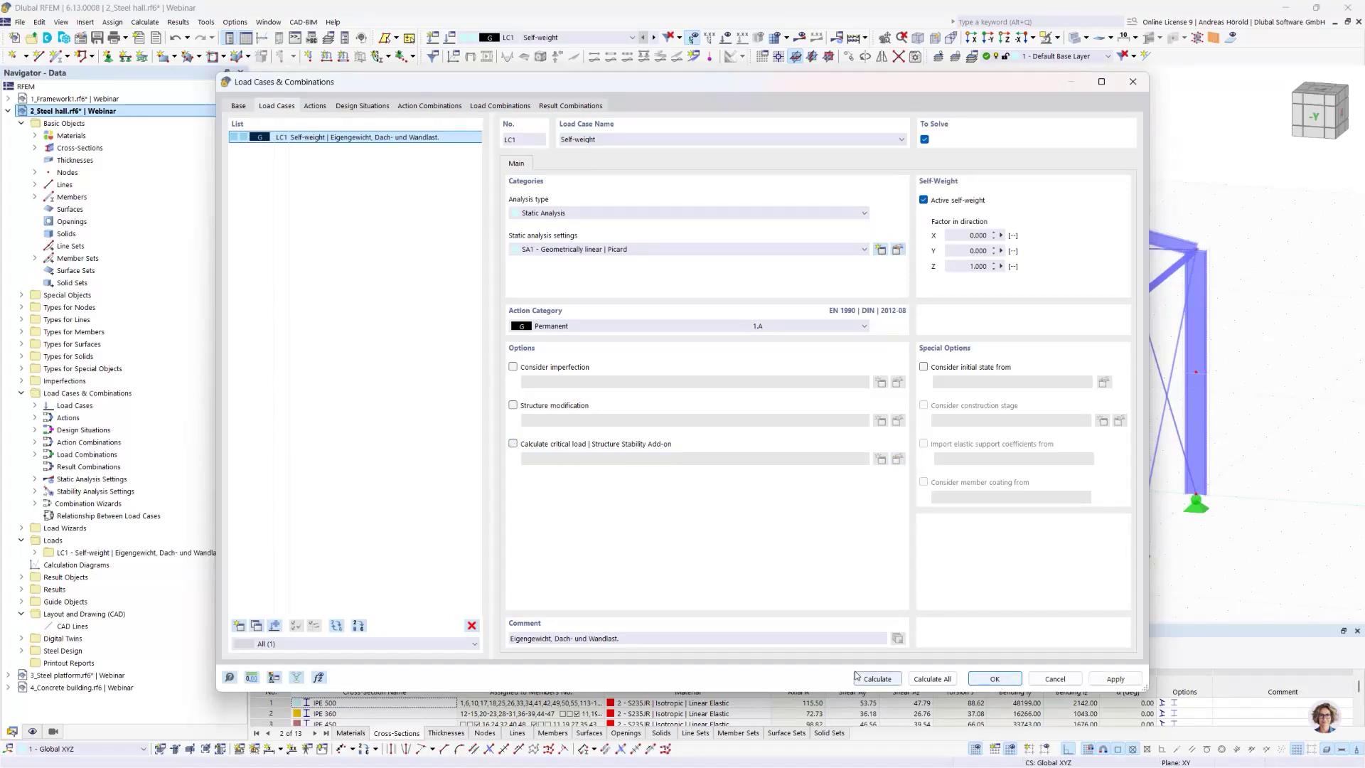
click(878, 679)
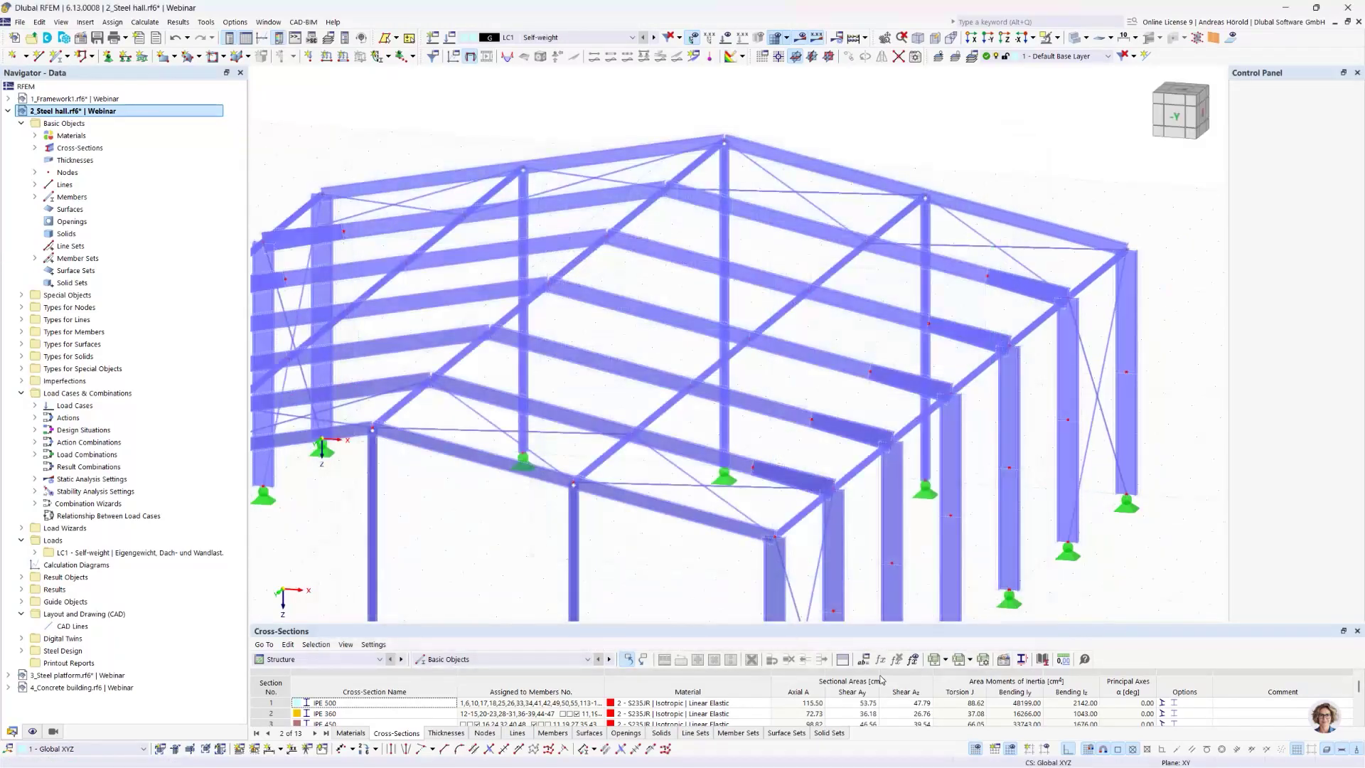
scroll(837, 444, down, 5)
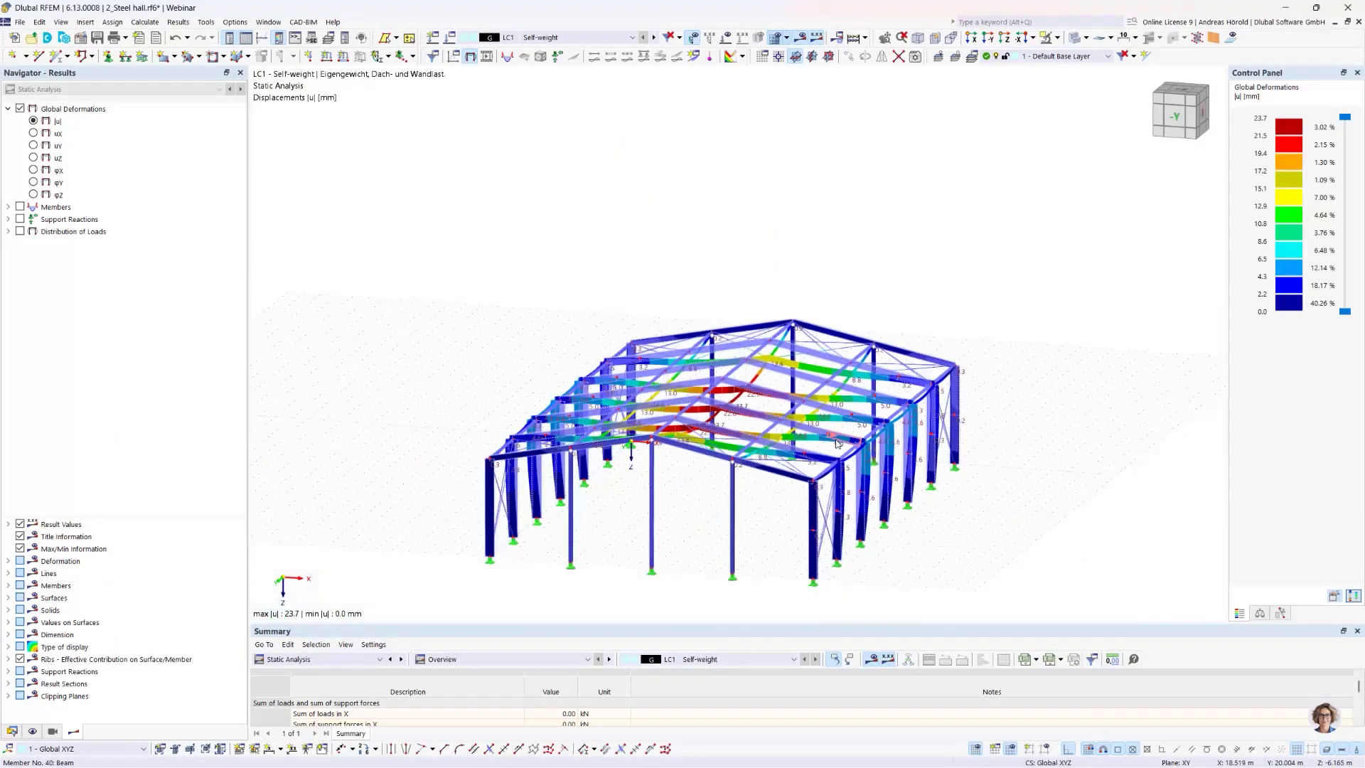
scroll(838, 444, up, 5)
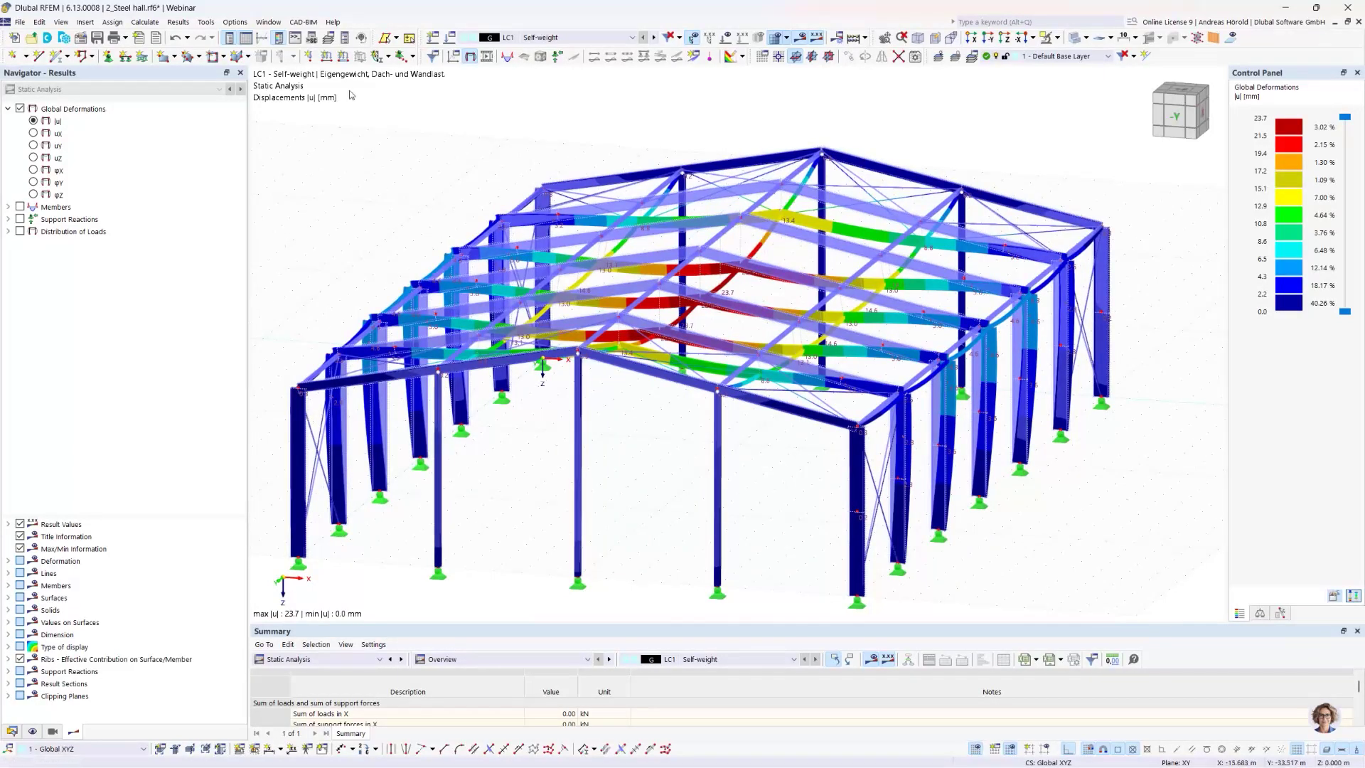
Run the model check for identical nodes and close it without applying changes
click(206, 22)
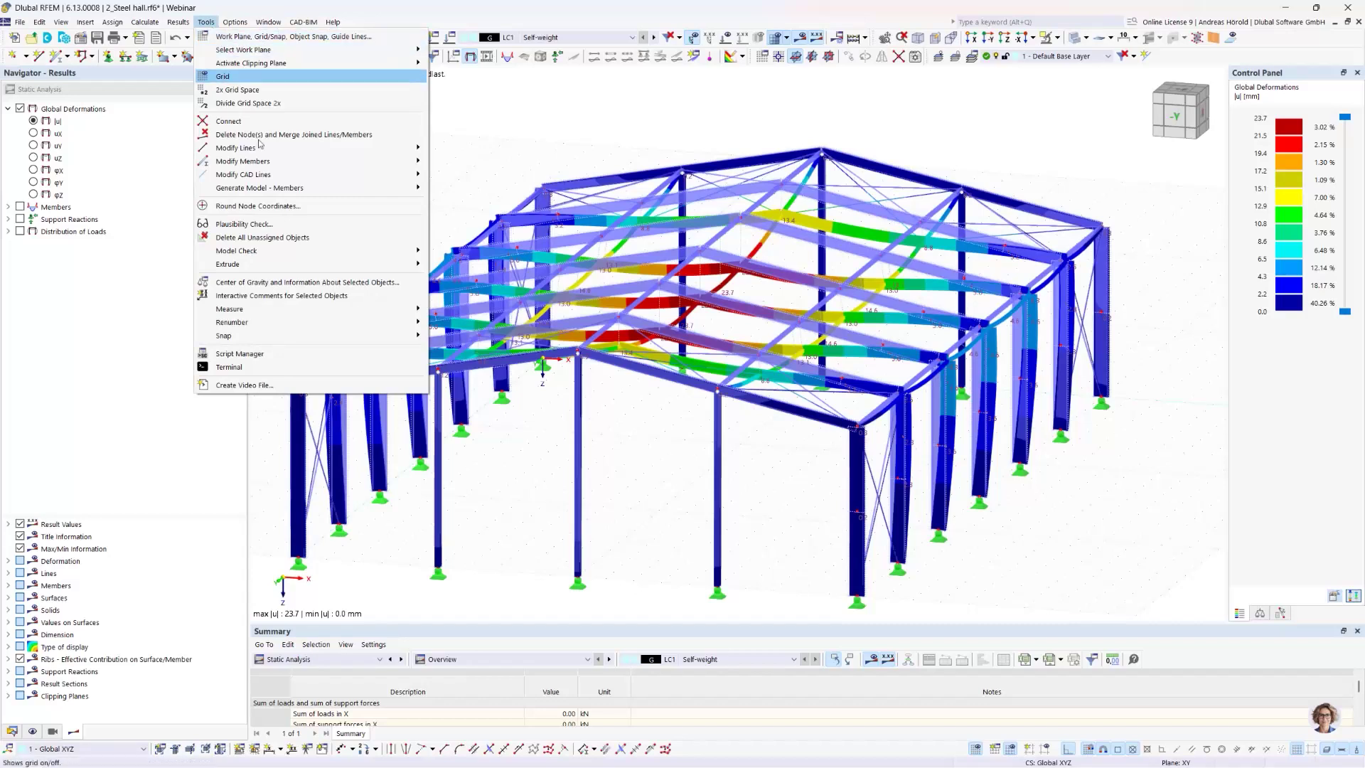
mouse_move(320, 258)
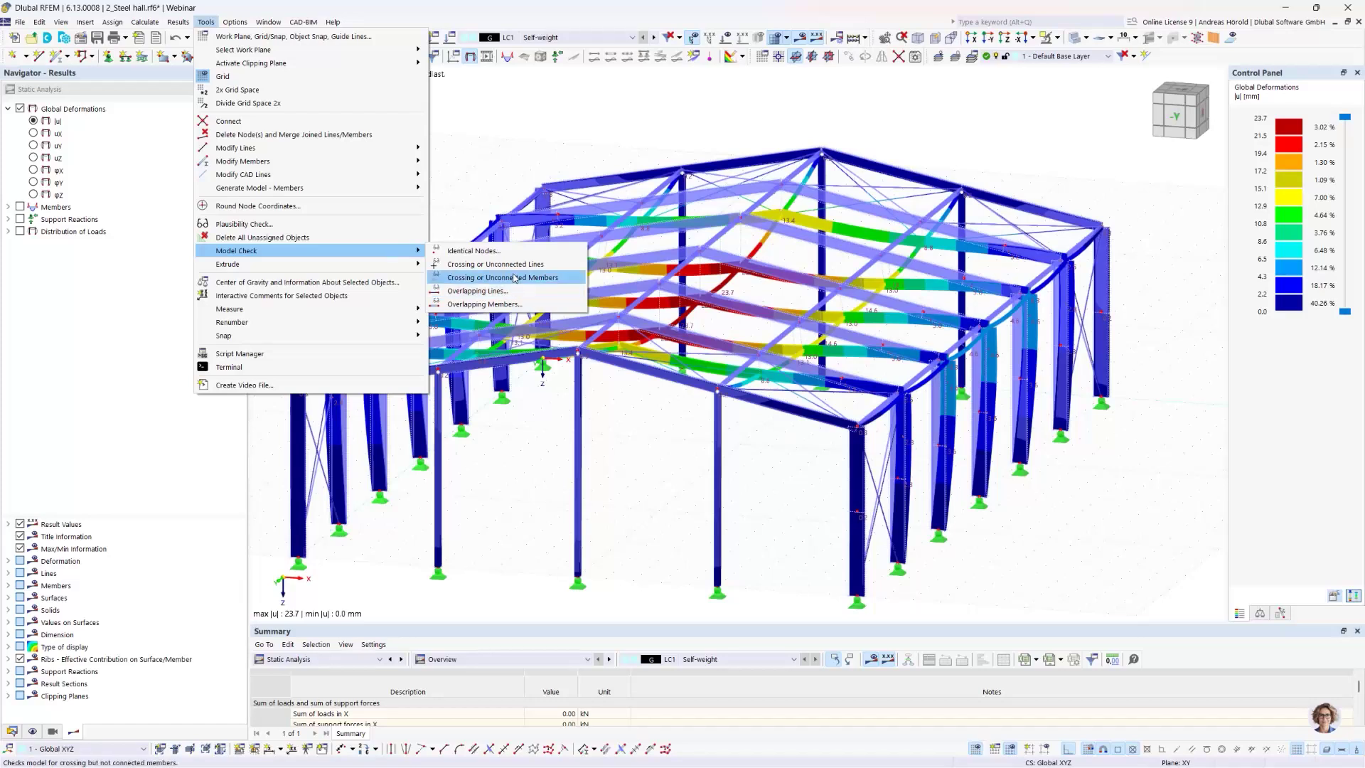
click(491, 253)
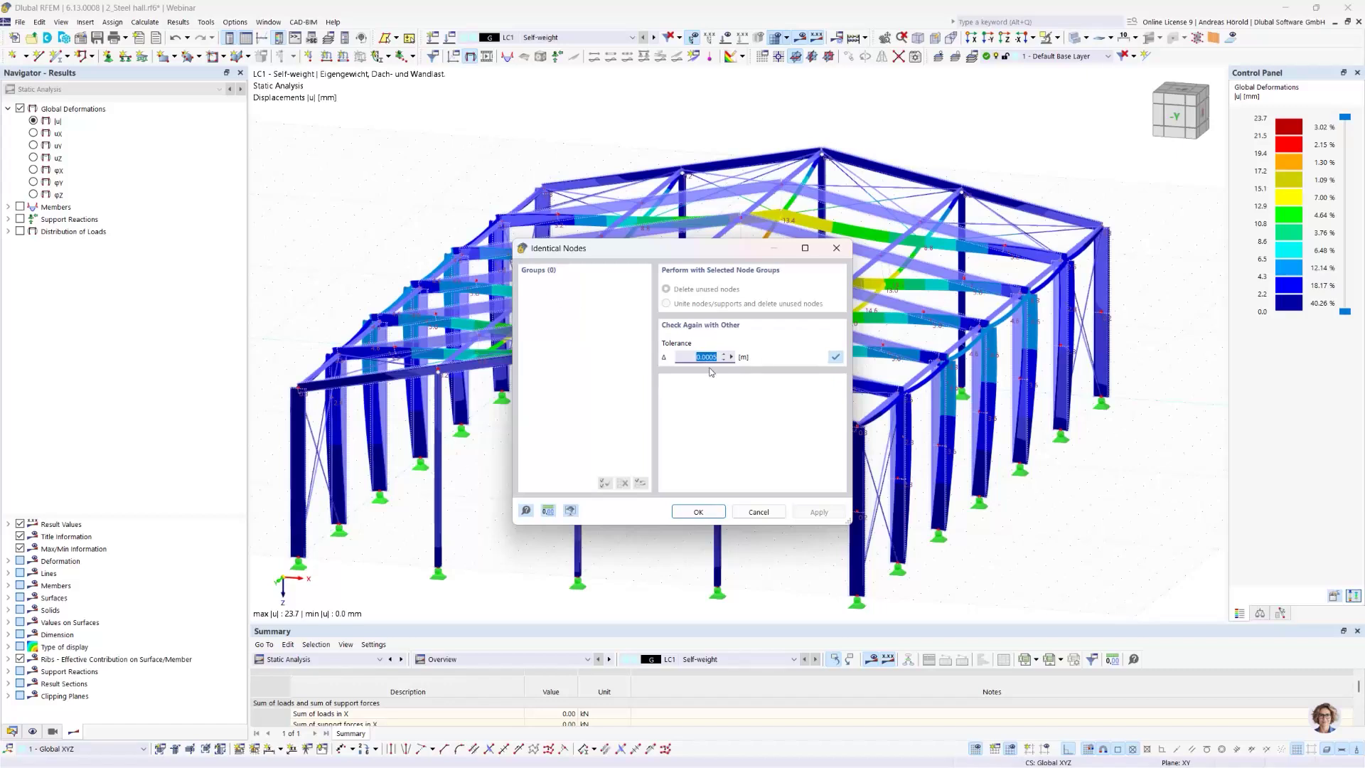
click(758, 513)
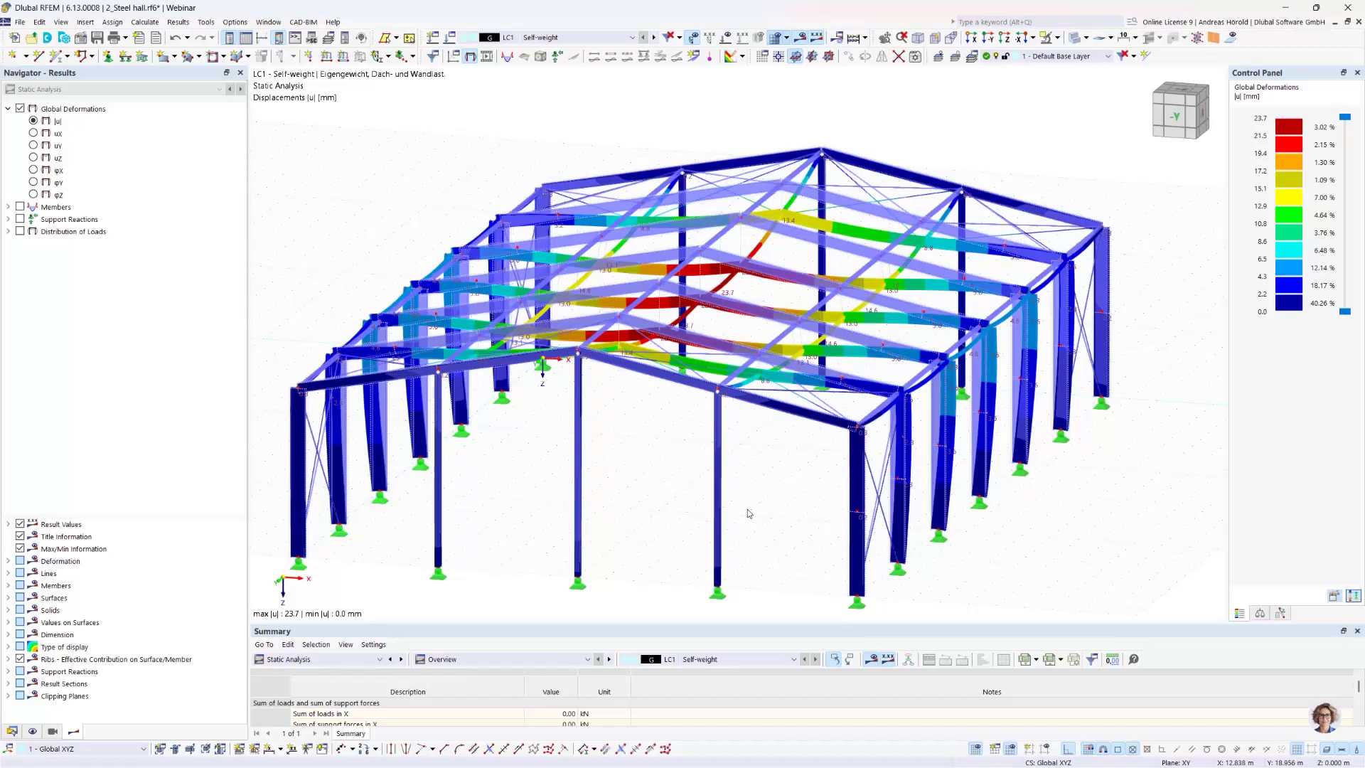
Switch from the steel hall to the 3_Steel platform model and clear the object selection
click(11, 732)
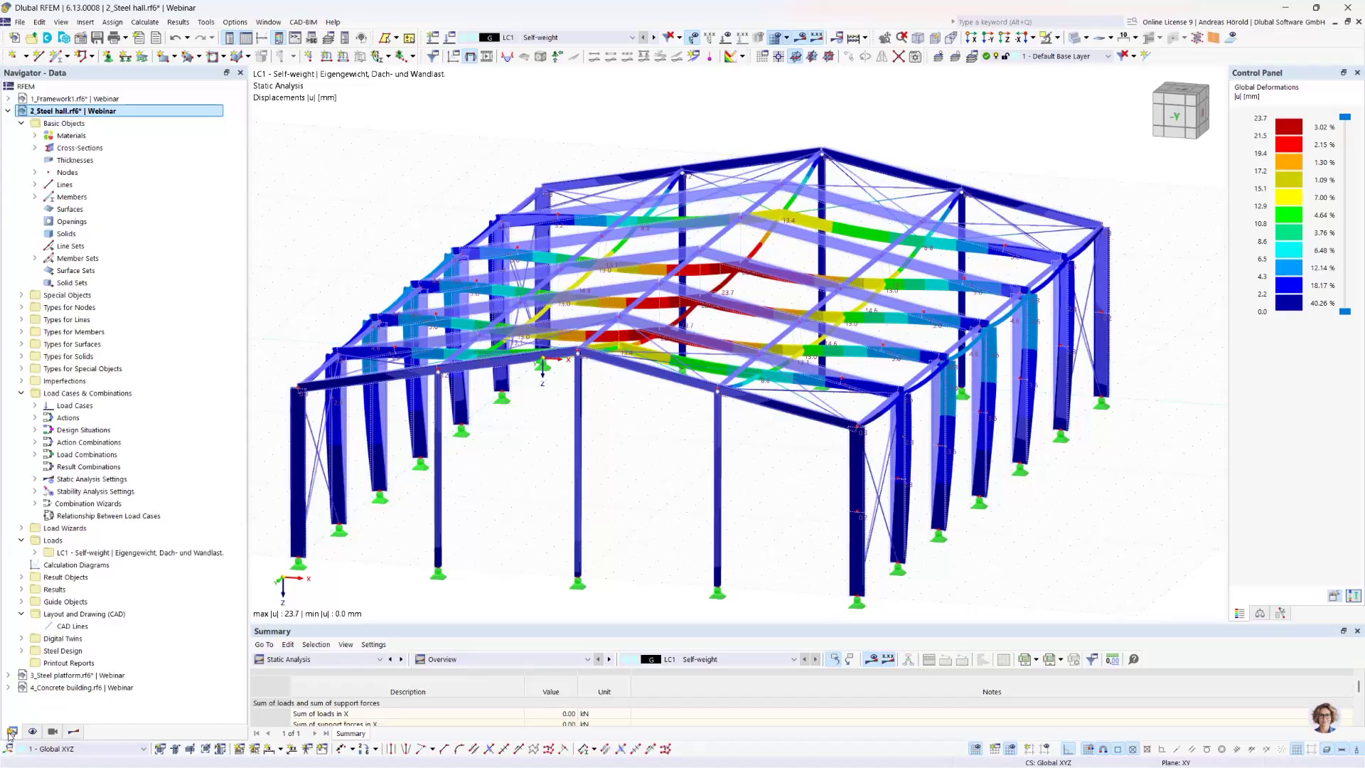
click(9, 112)
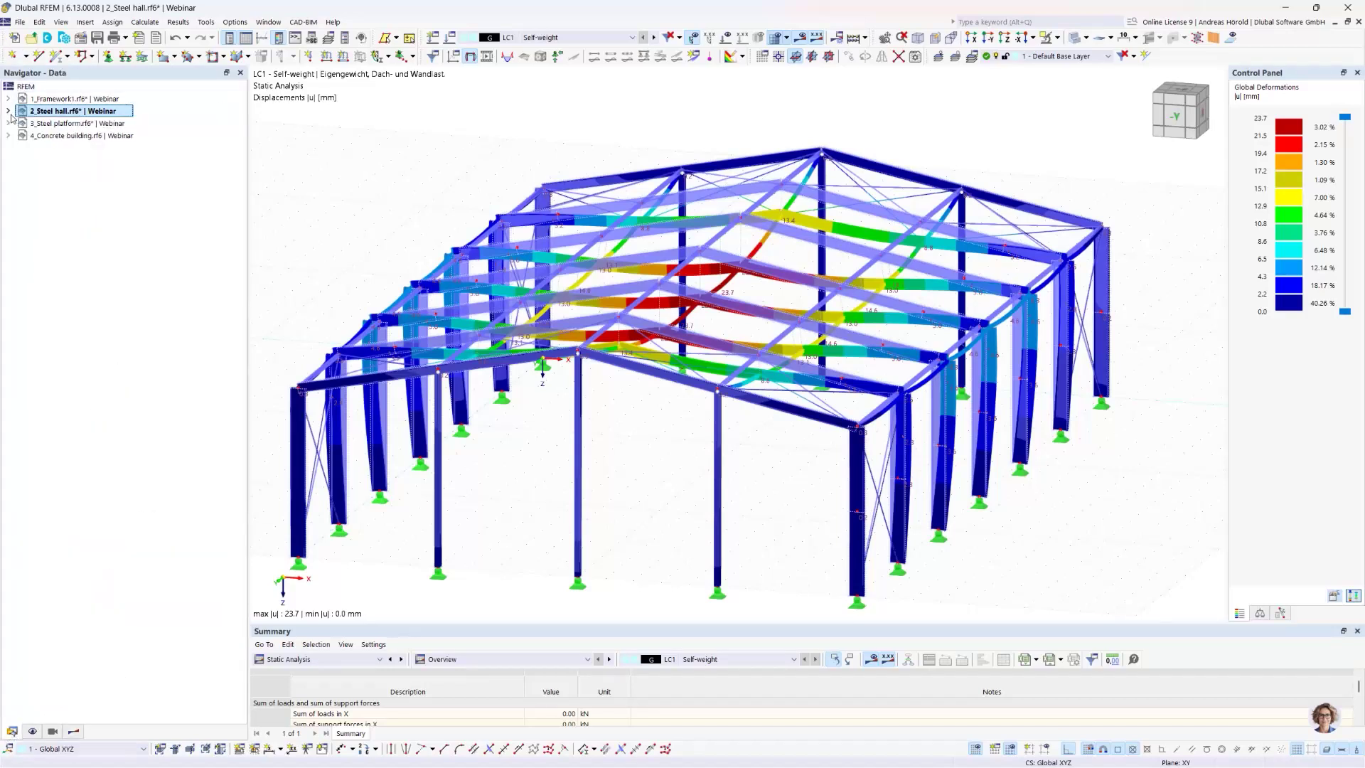
click(67, 124)
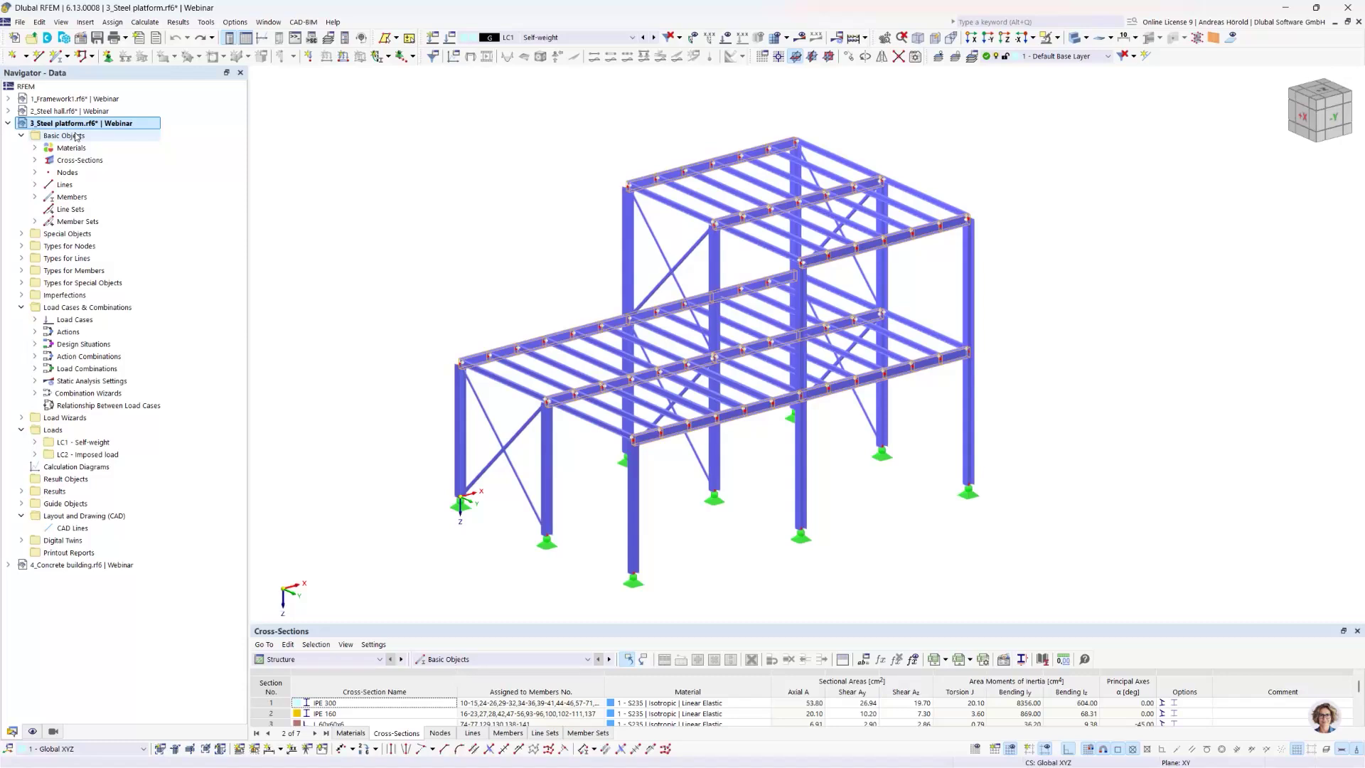
click(1078, 321)
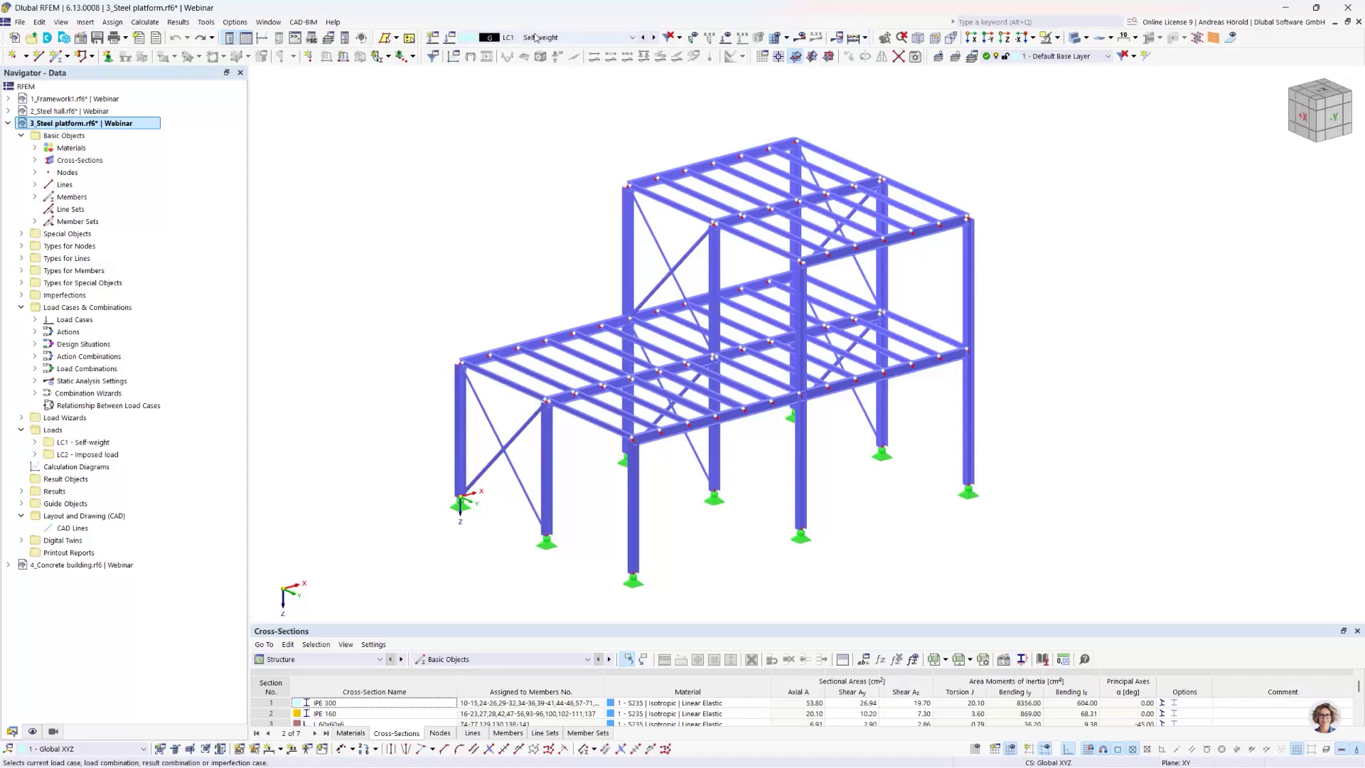
Display the self-weight and imposed loads on the platform and review the available load cases and combinations
click(724, 38)
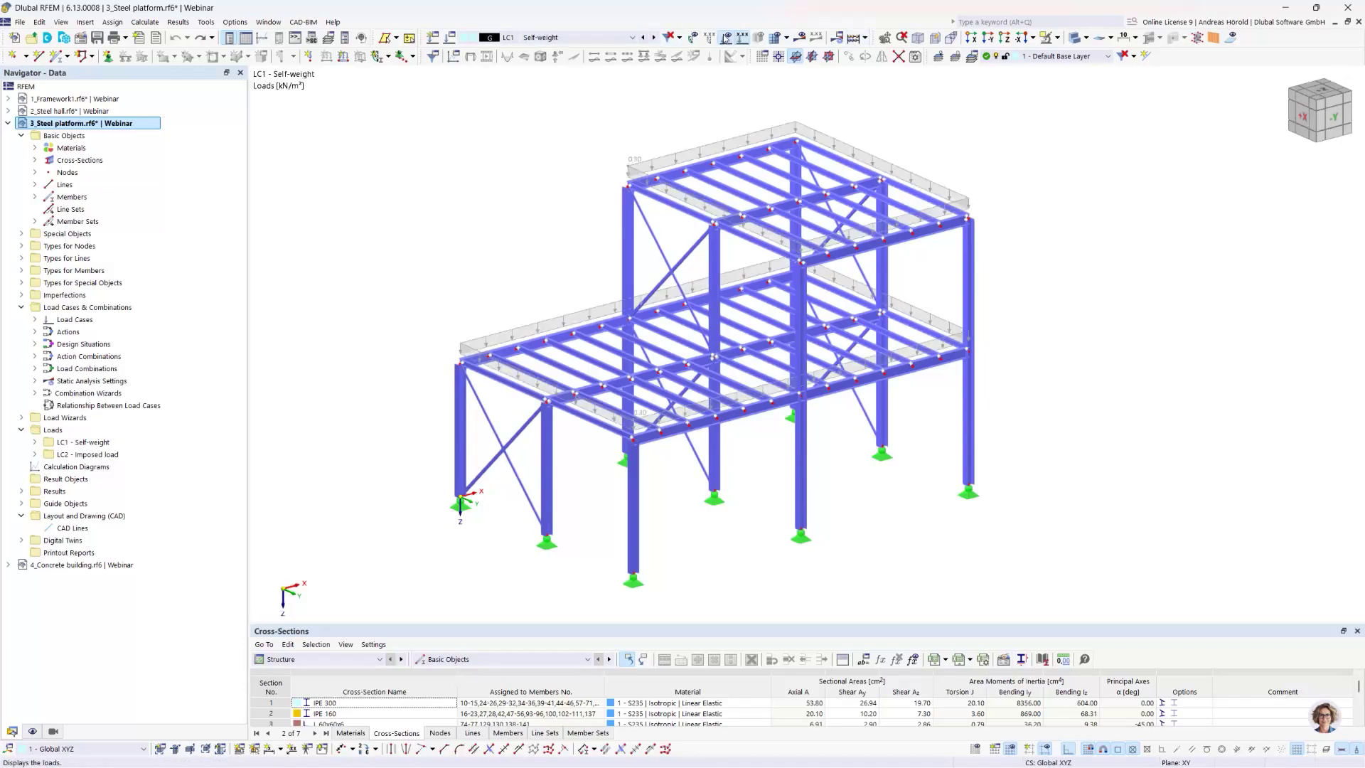
click(653, 37)
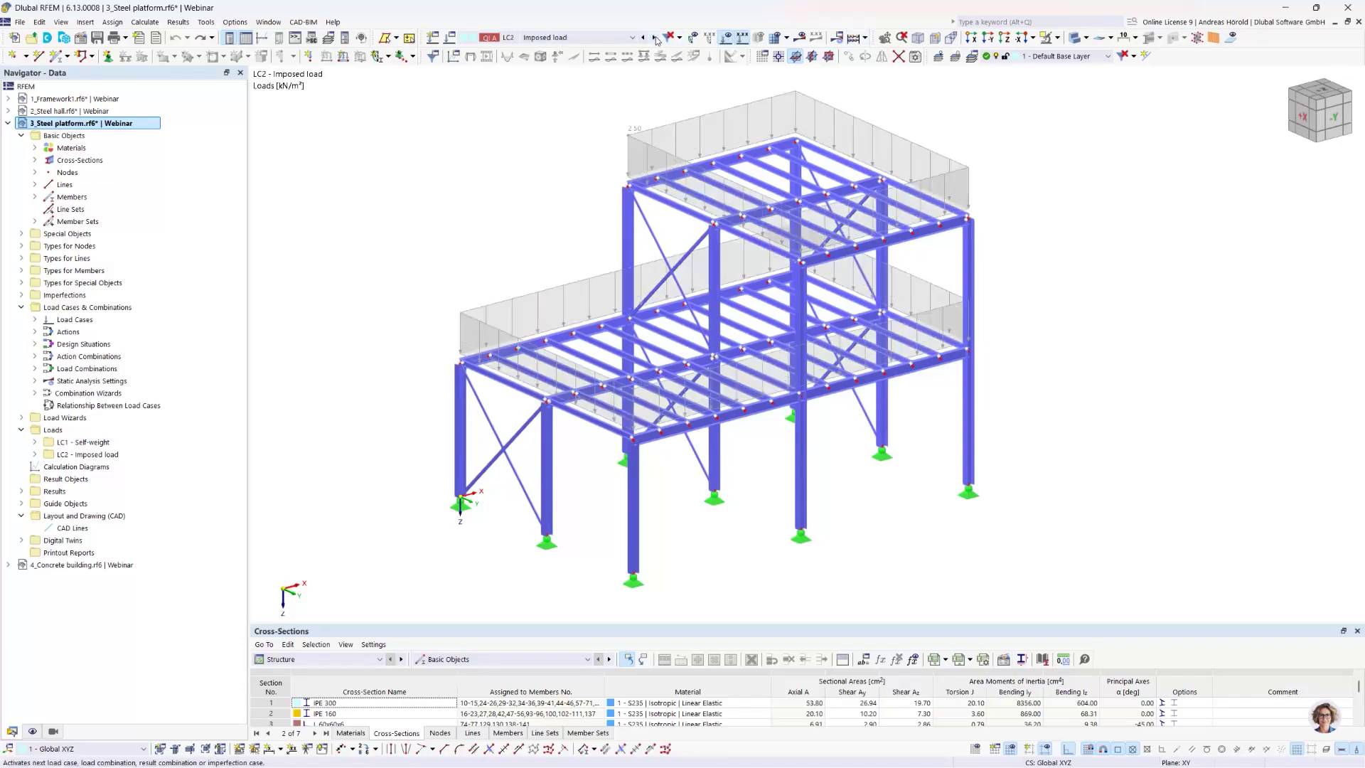
click(588, 39)
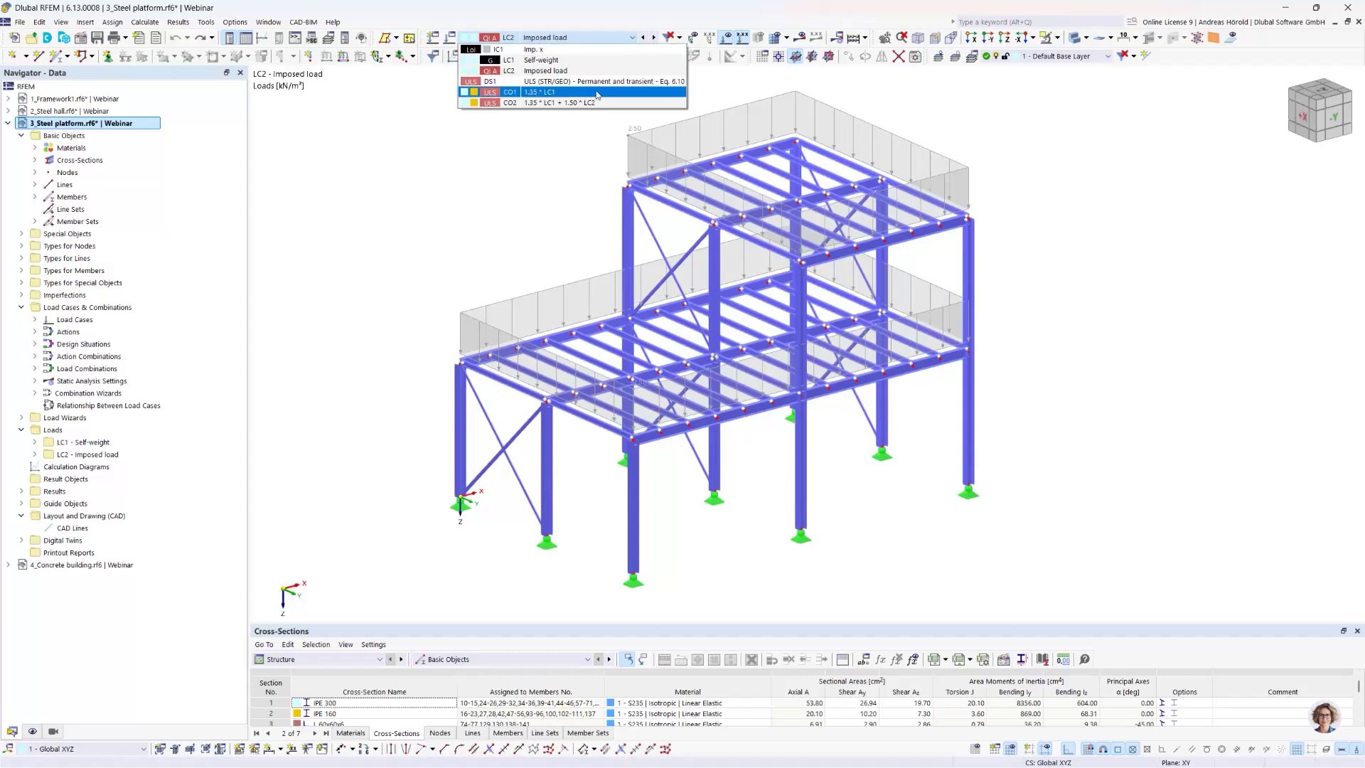
click(706, 79)
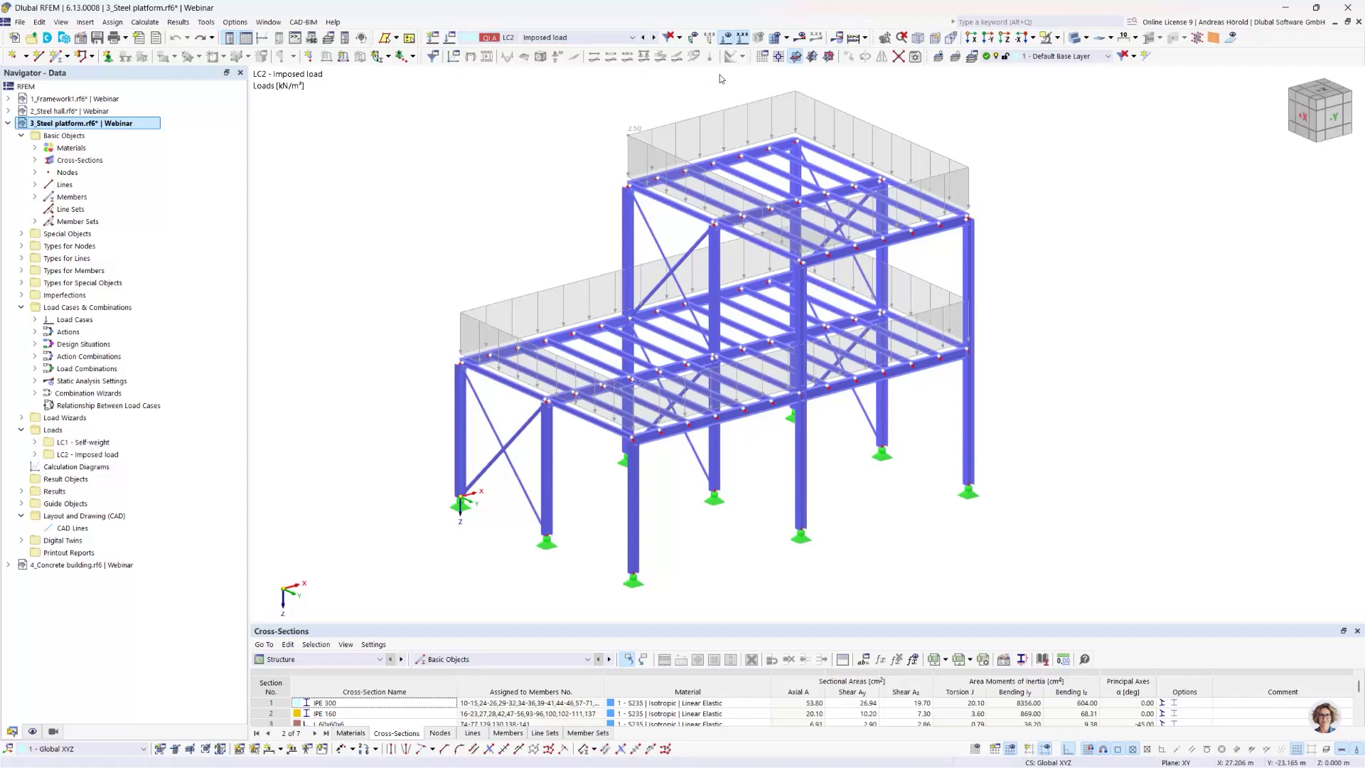
Calculate all load cases and combinations and locate the node named in Load Combination 1's stiffness matrix error
click(854, 39)
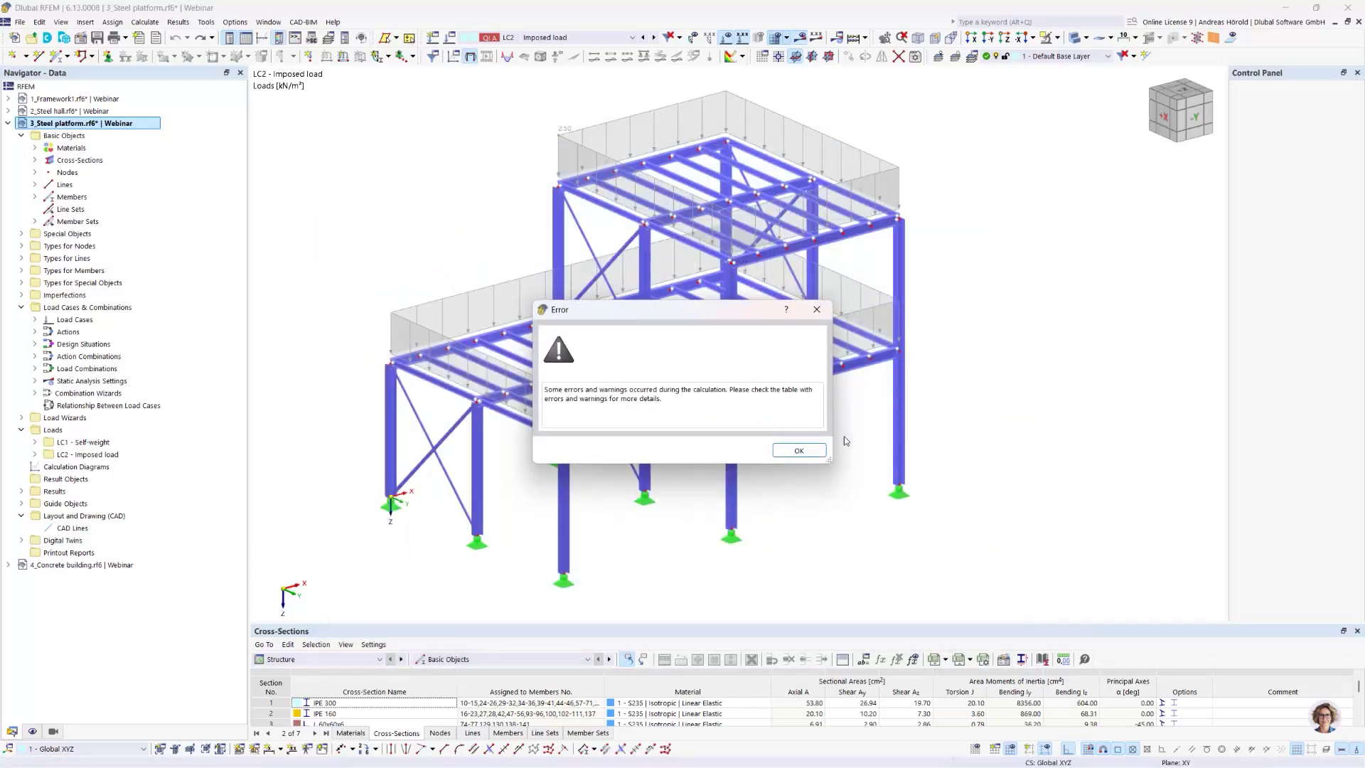
click(796, 451)
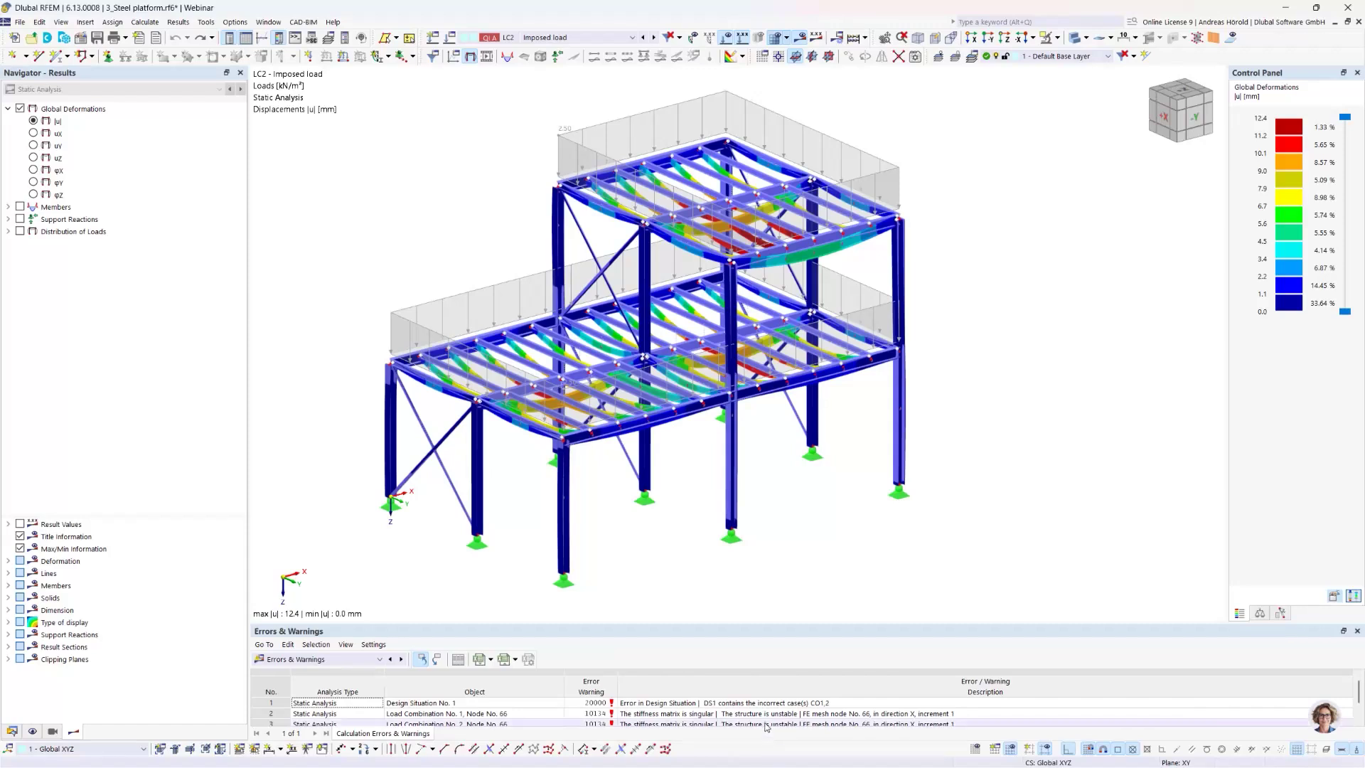
click(809, 714)
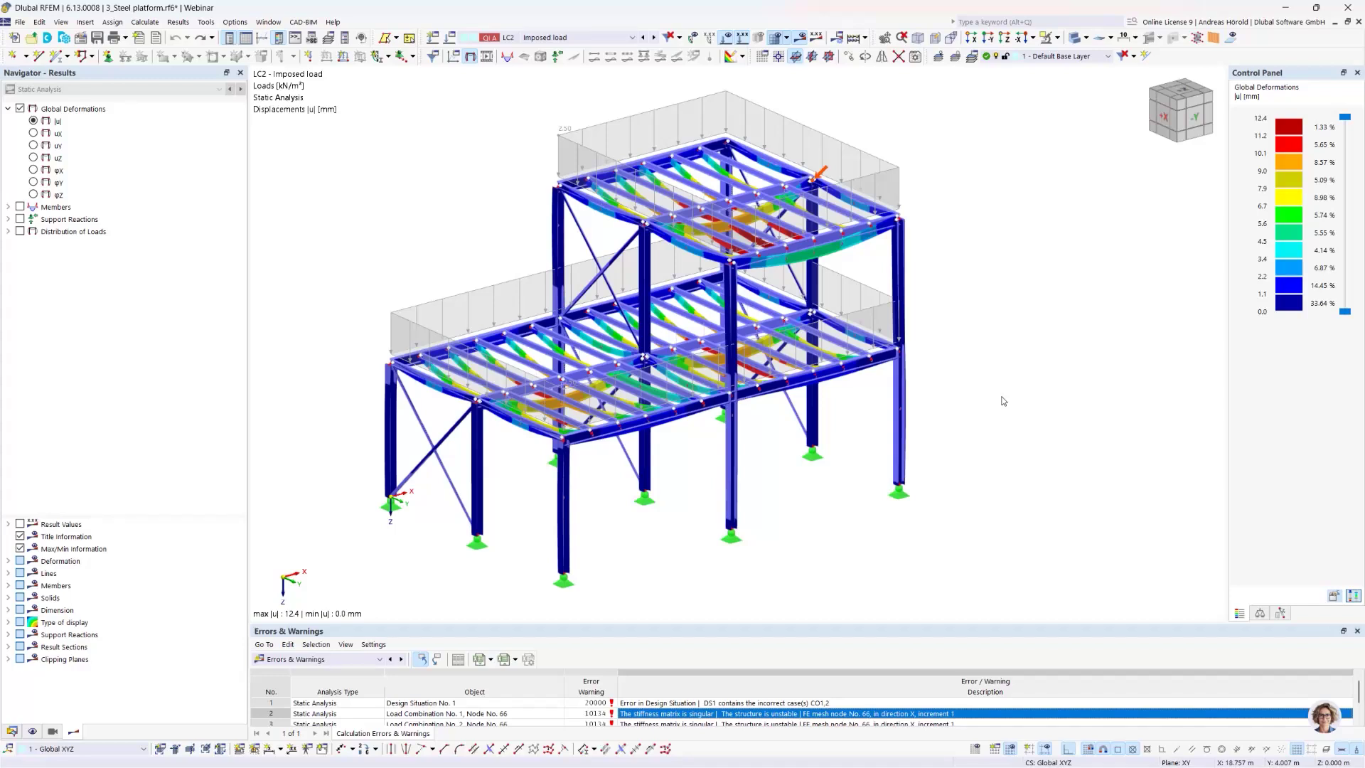
Assign the static analysis settings SA1 - Geometrically linear to load combination CO1
click(451, 40)
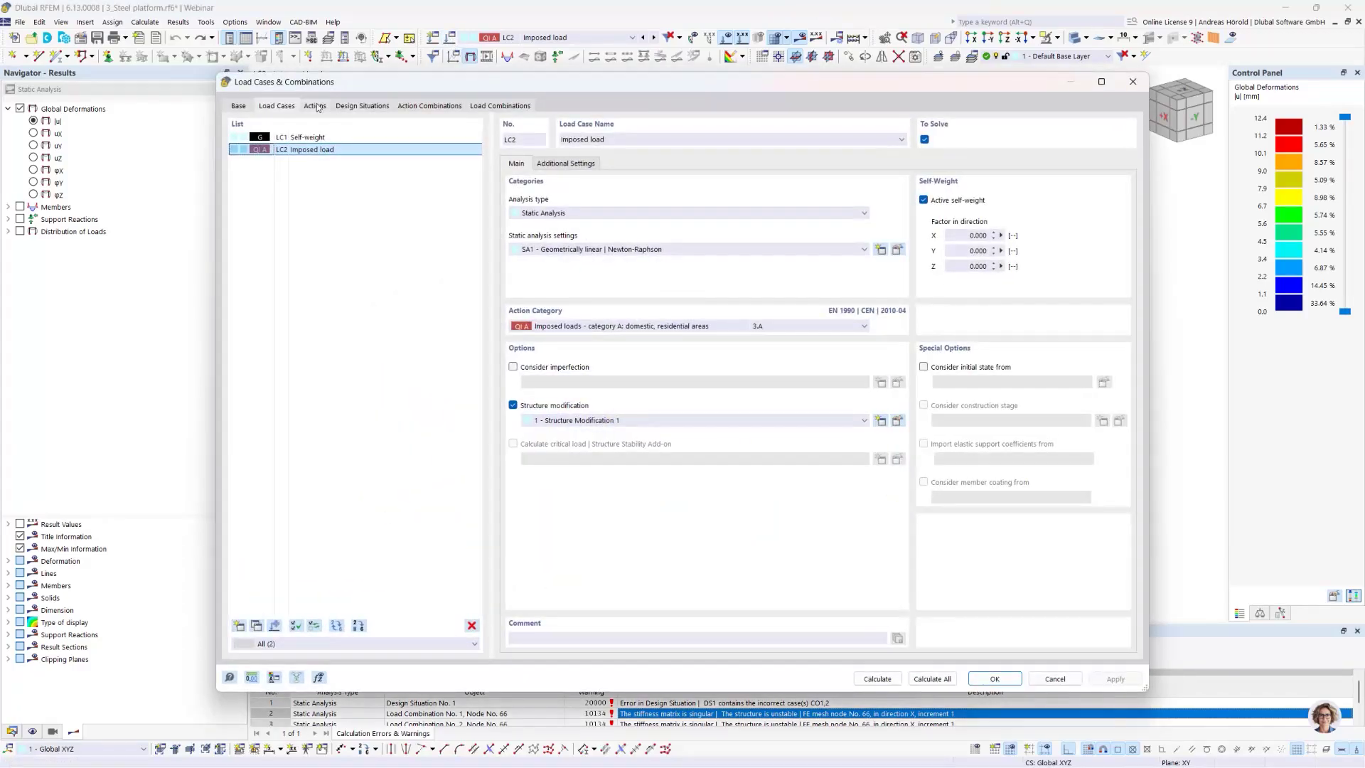
click(501, 105)
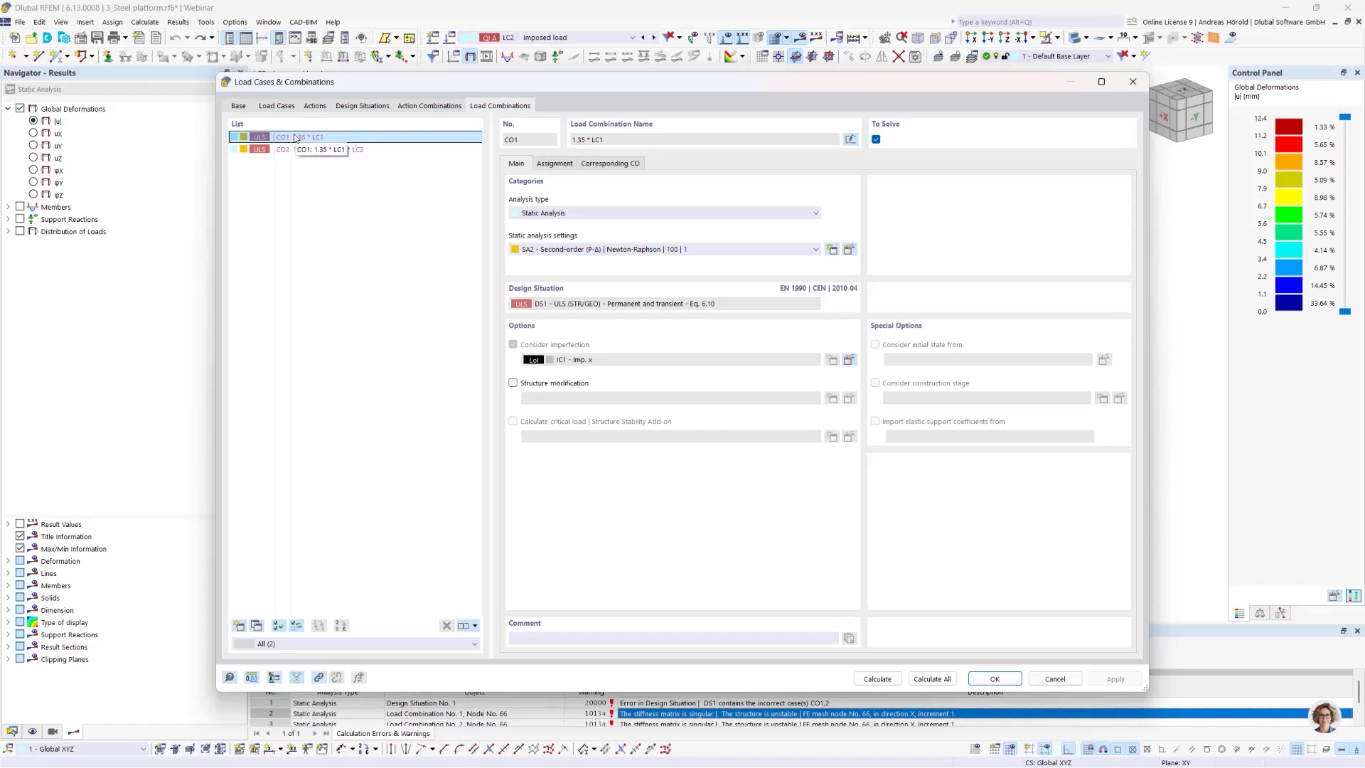
click(659, 251)
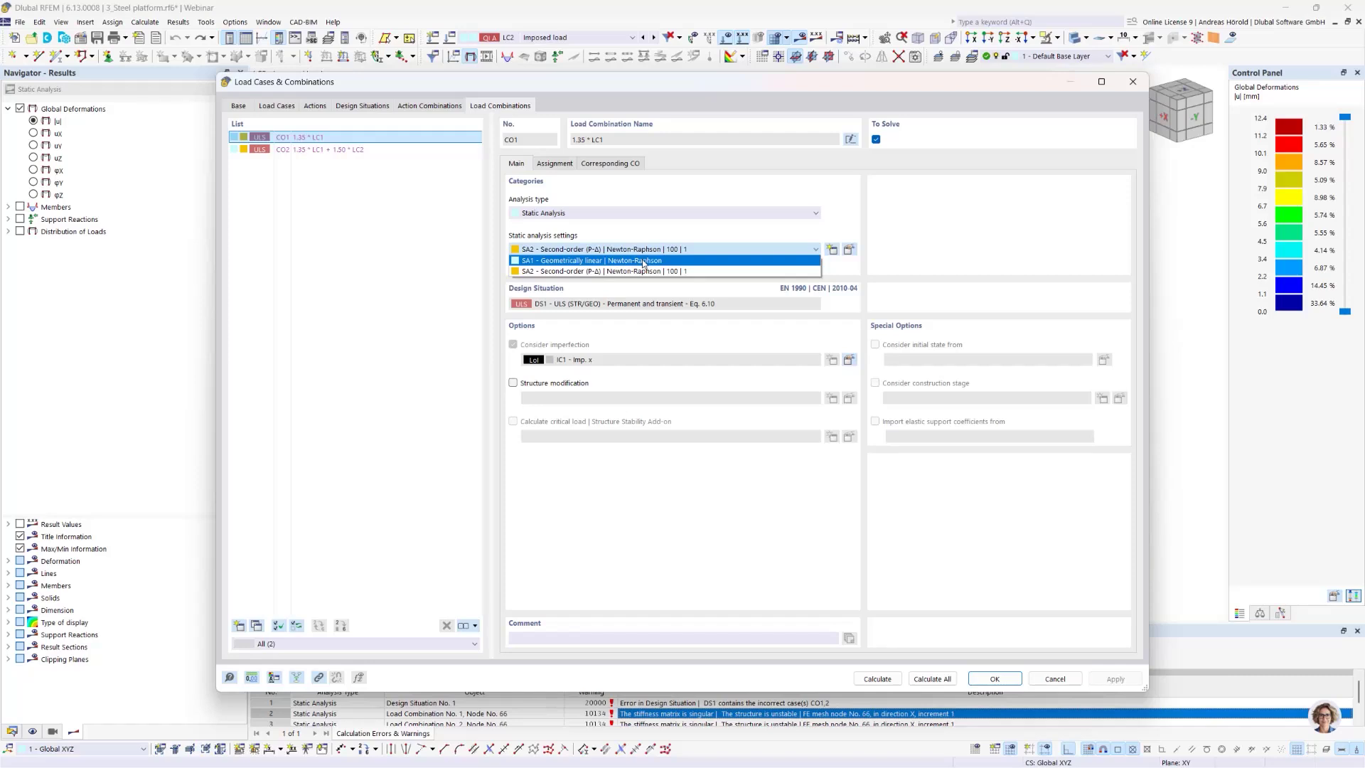
click(643, 261)
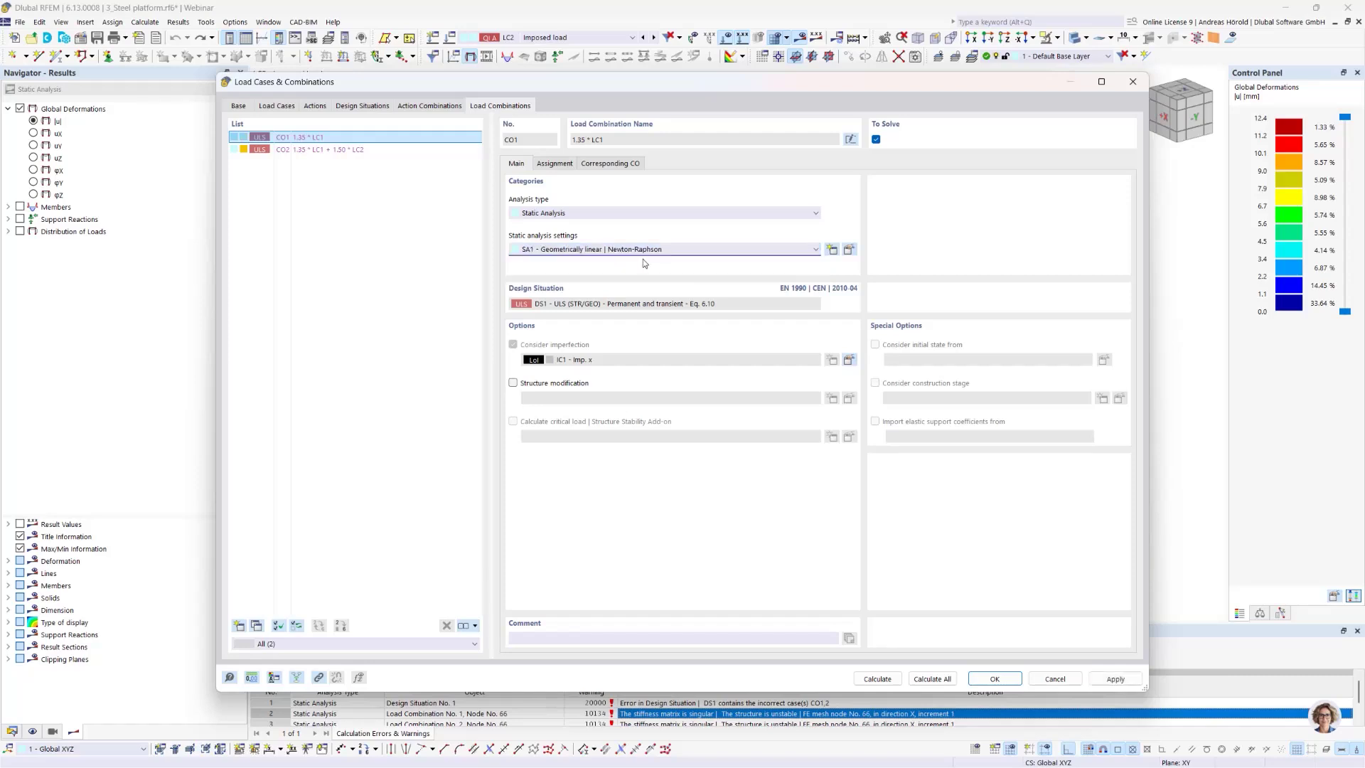
Modify the loading in SA1 by a multiplier factor of 0.1, deleting the existing results, and calculate CO1
click(850, 250)
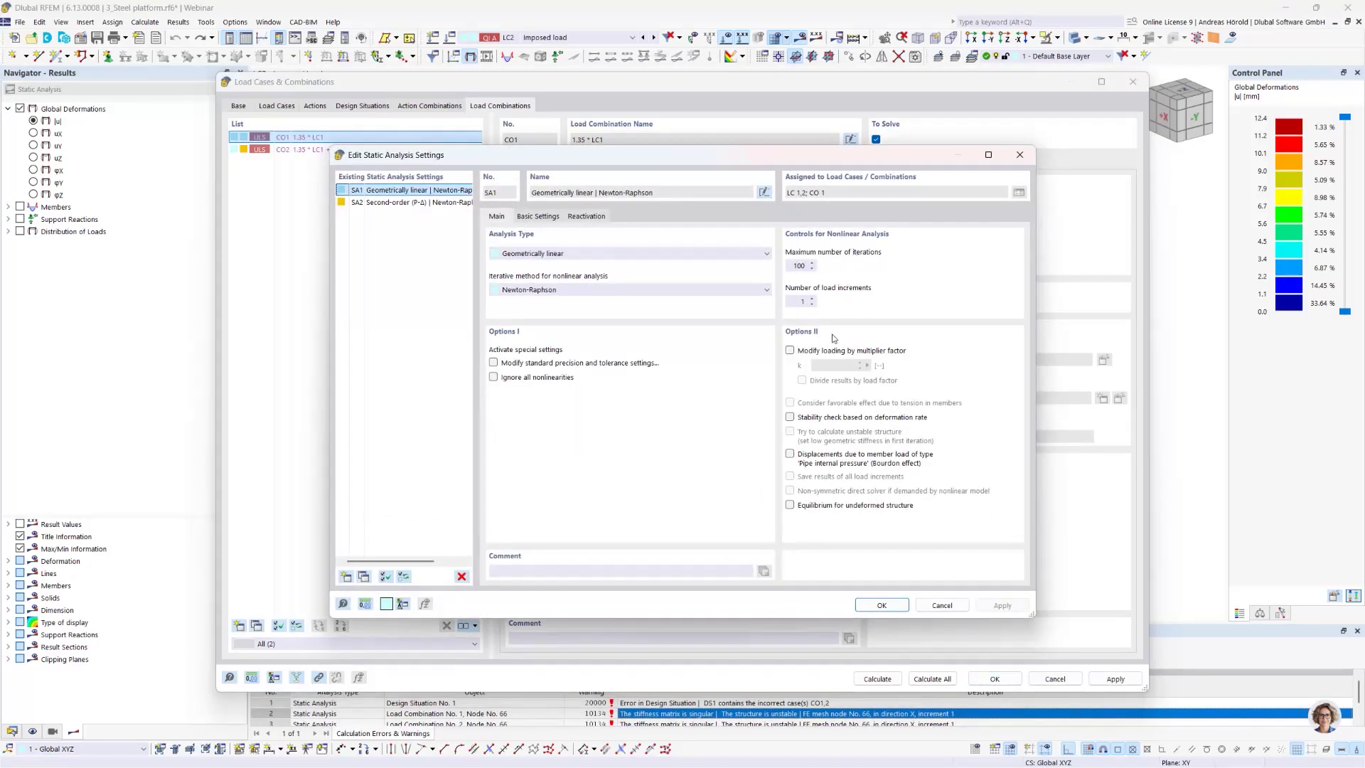
click(790, 350)
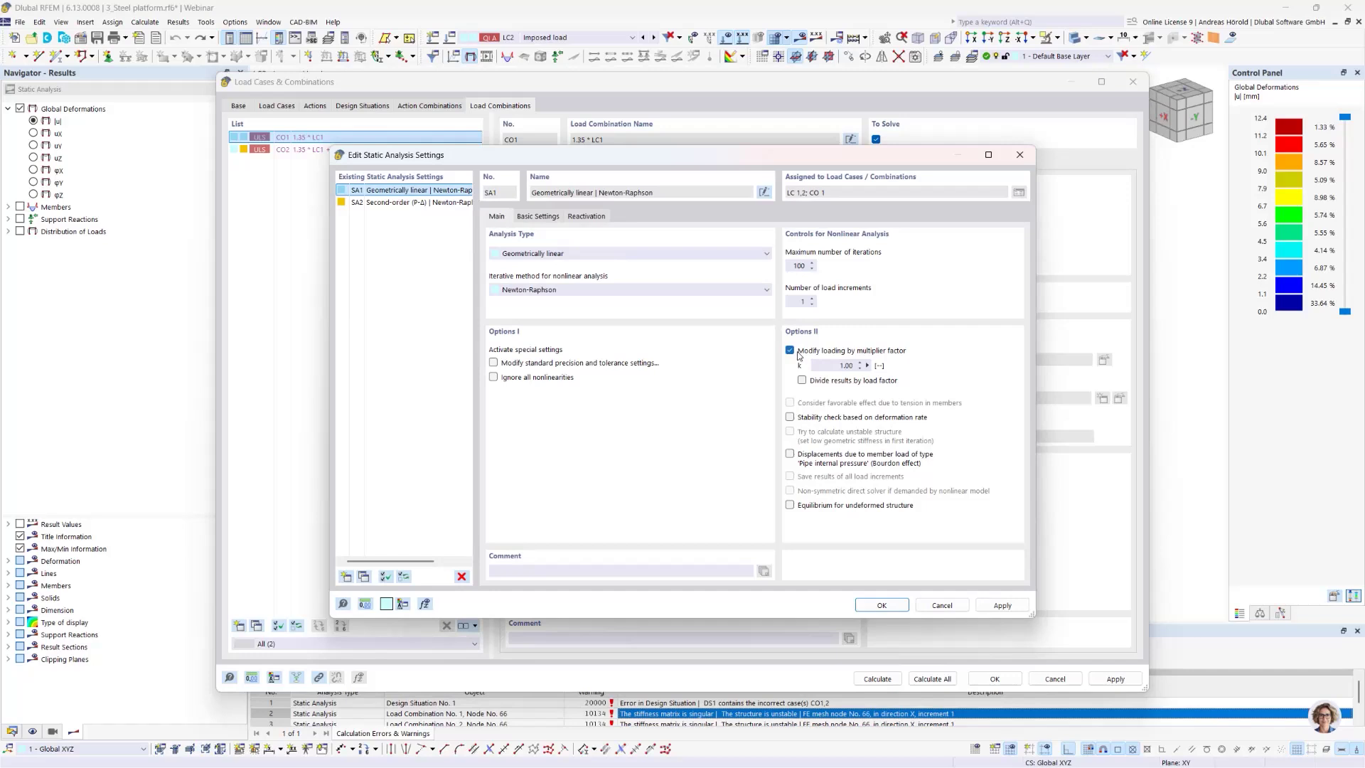
double_click(834, 366)
text(0.1)
click(880, 605)
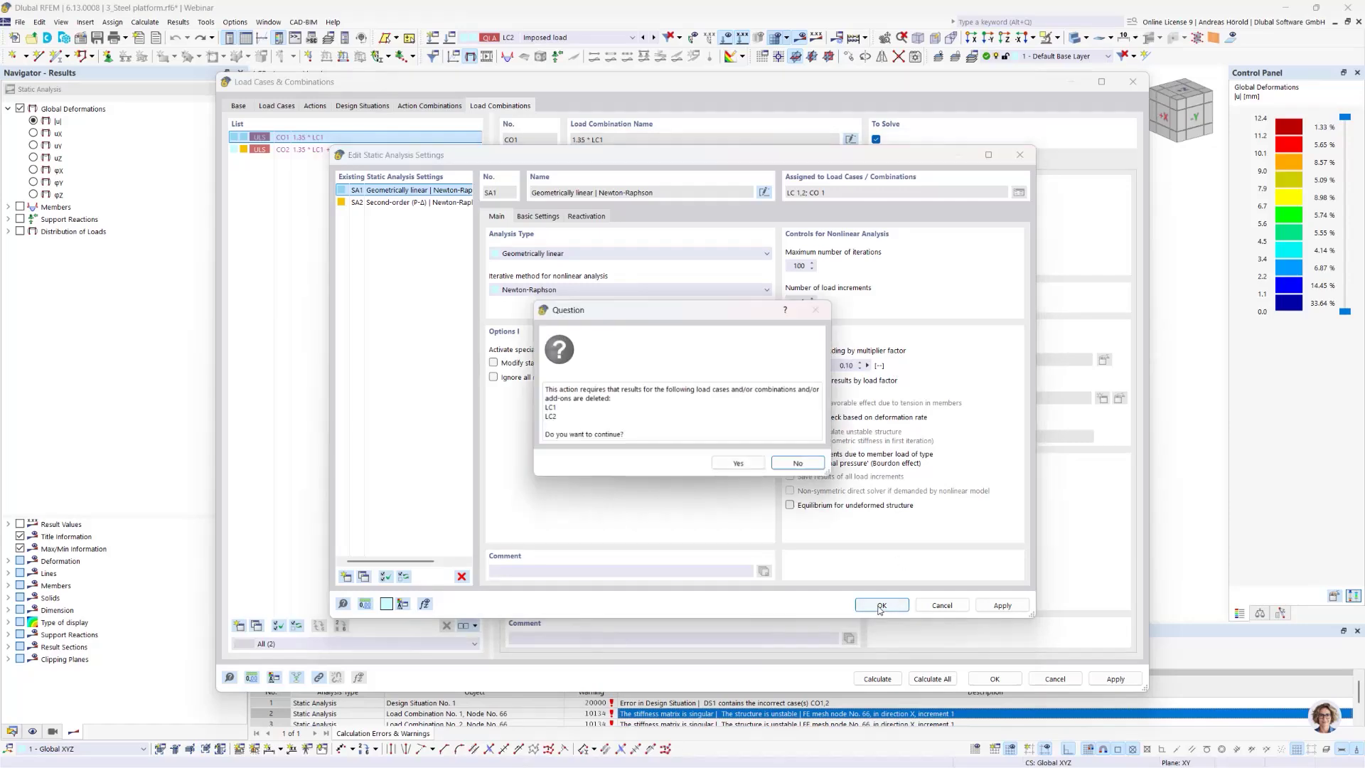
click(737, 464)
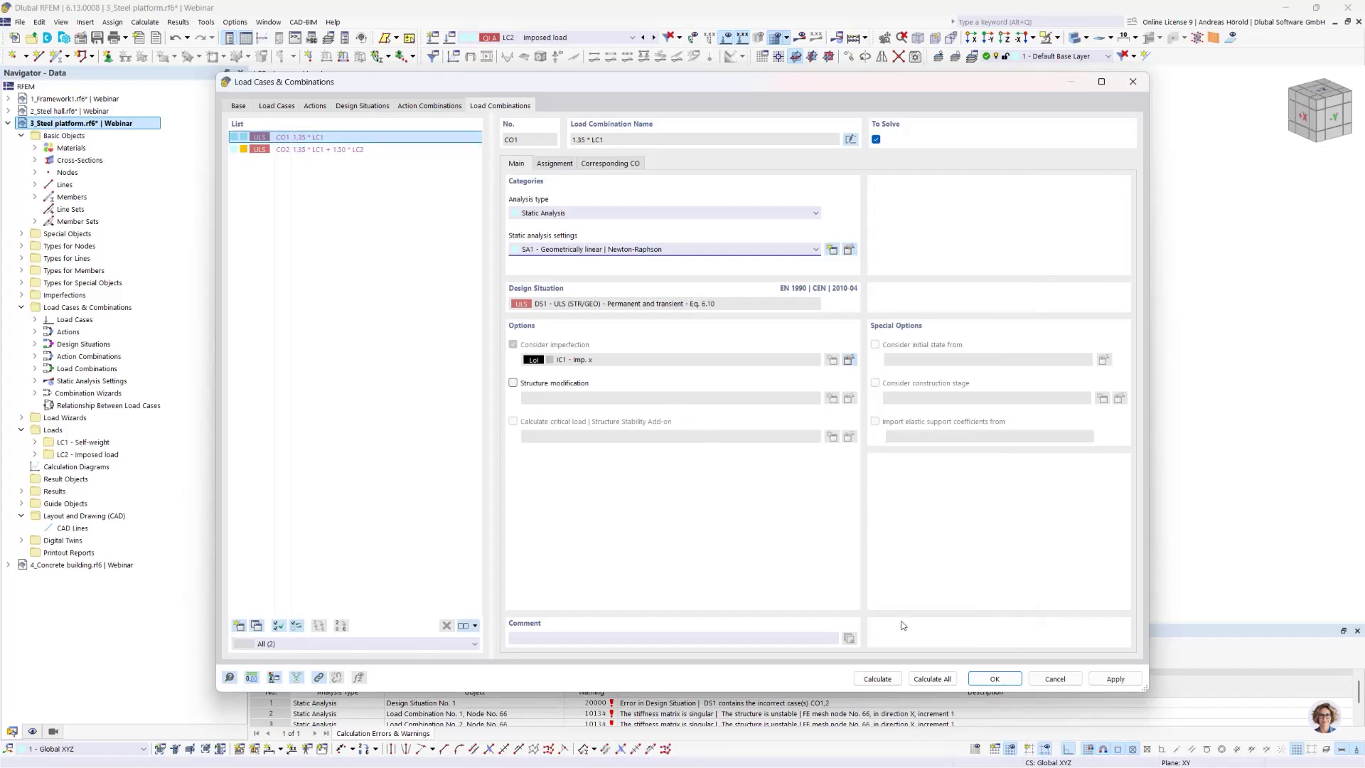
click(874, 679)
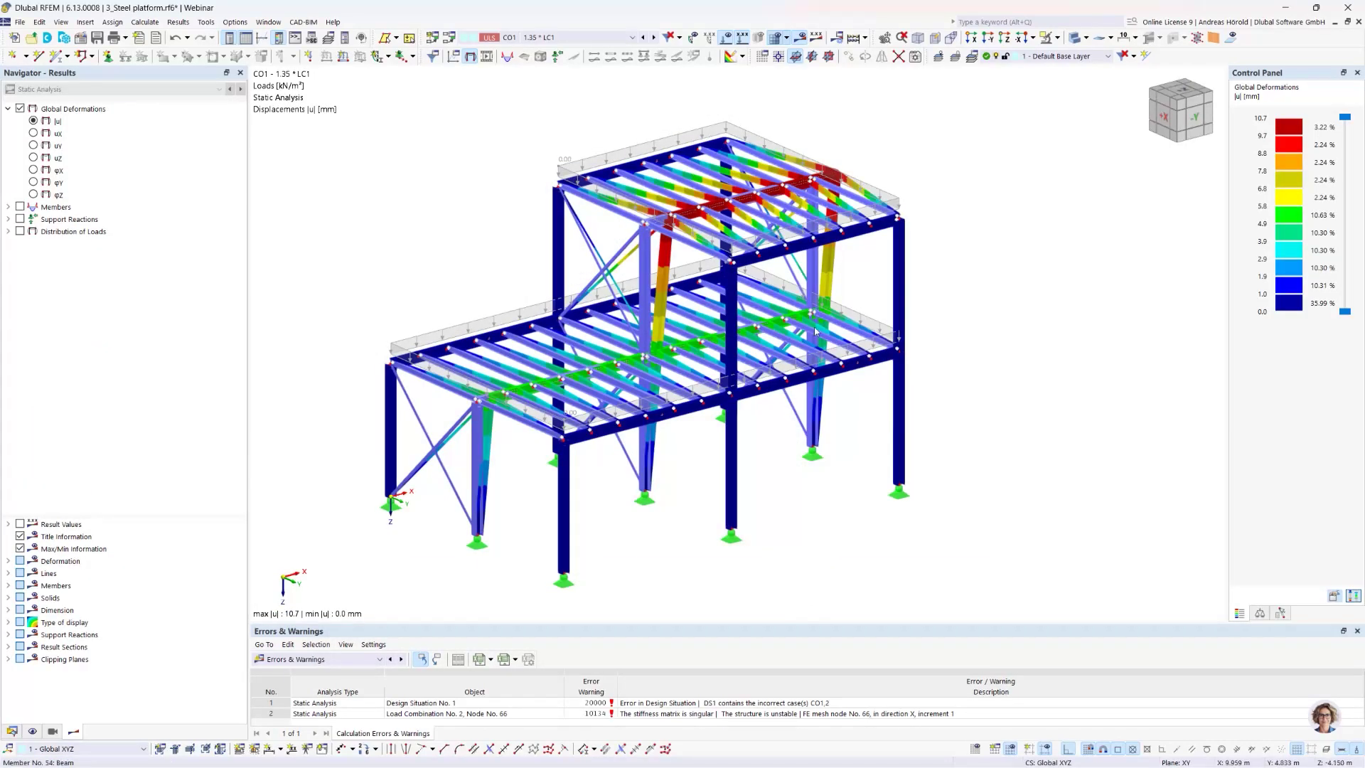
Isolate the platform's middle longitudinal frame with its columns and supports and view it in the -Y direction
ctrl+middle_drag(964, 388, 929, 388)
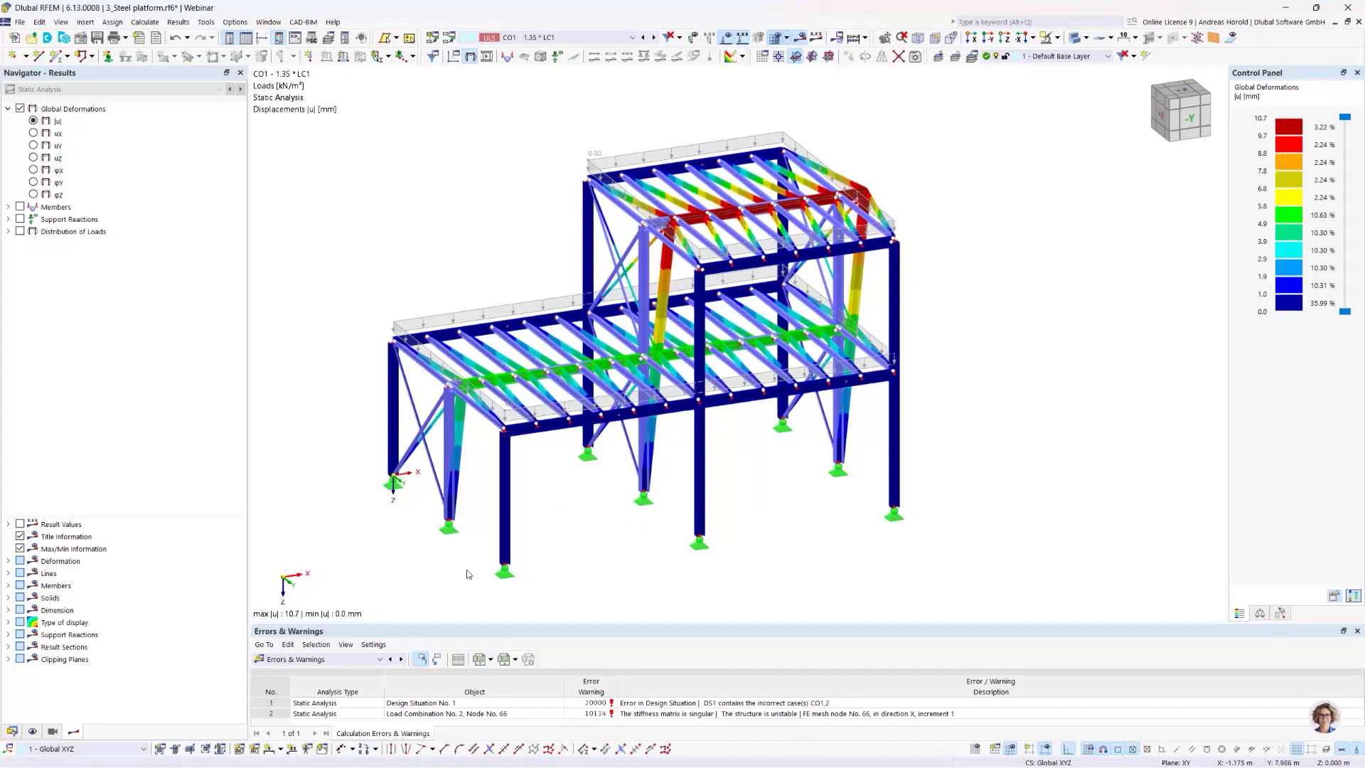
ctrl+middle_drag(468, 572, 609, 544)
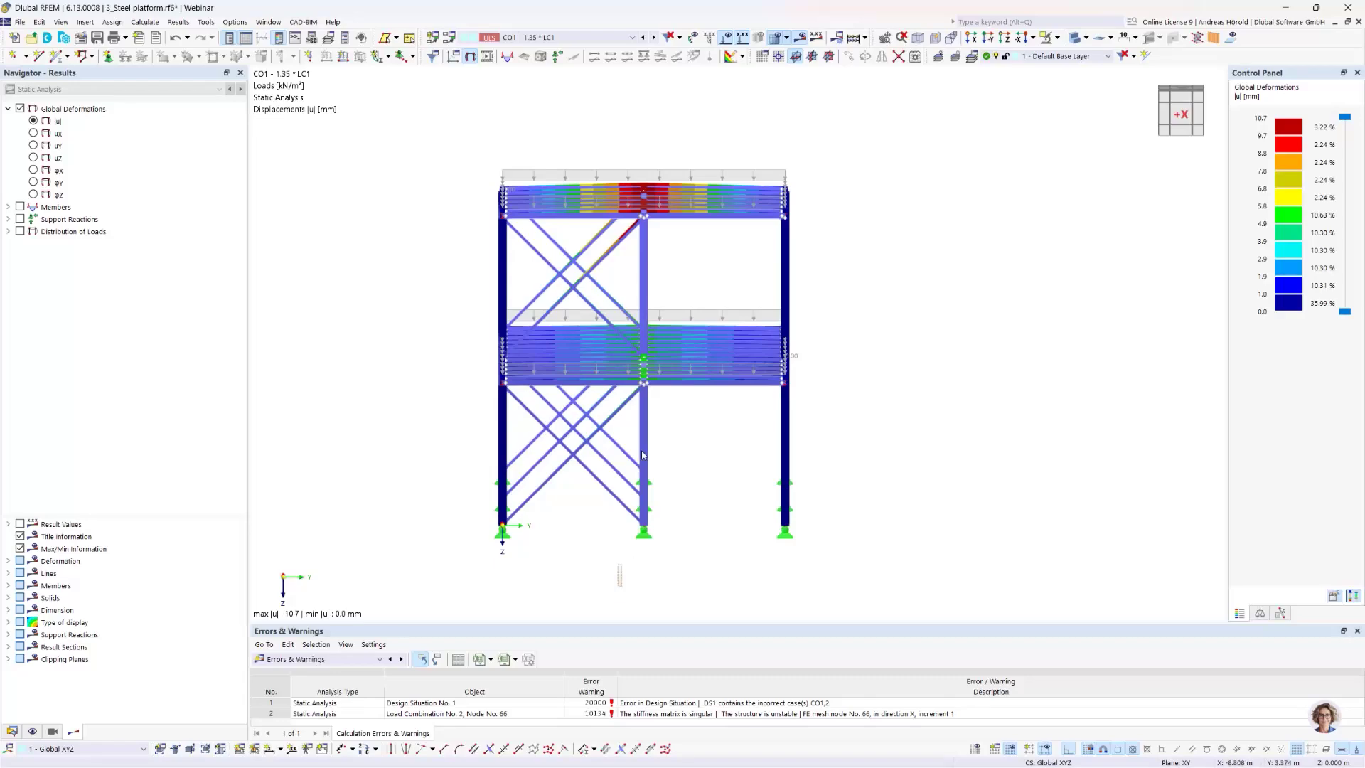
drag(616, 586, 674, 138)
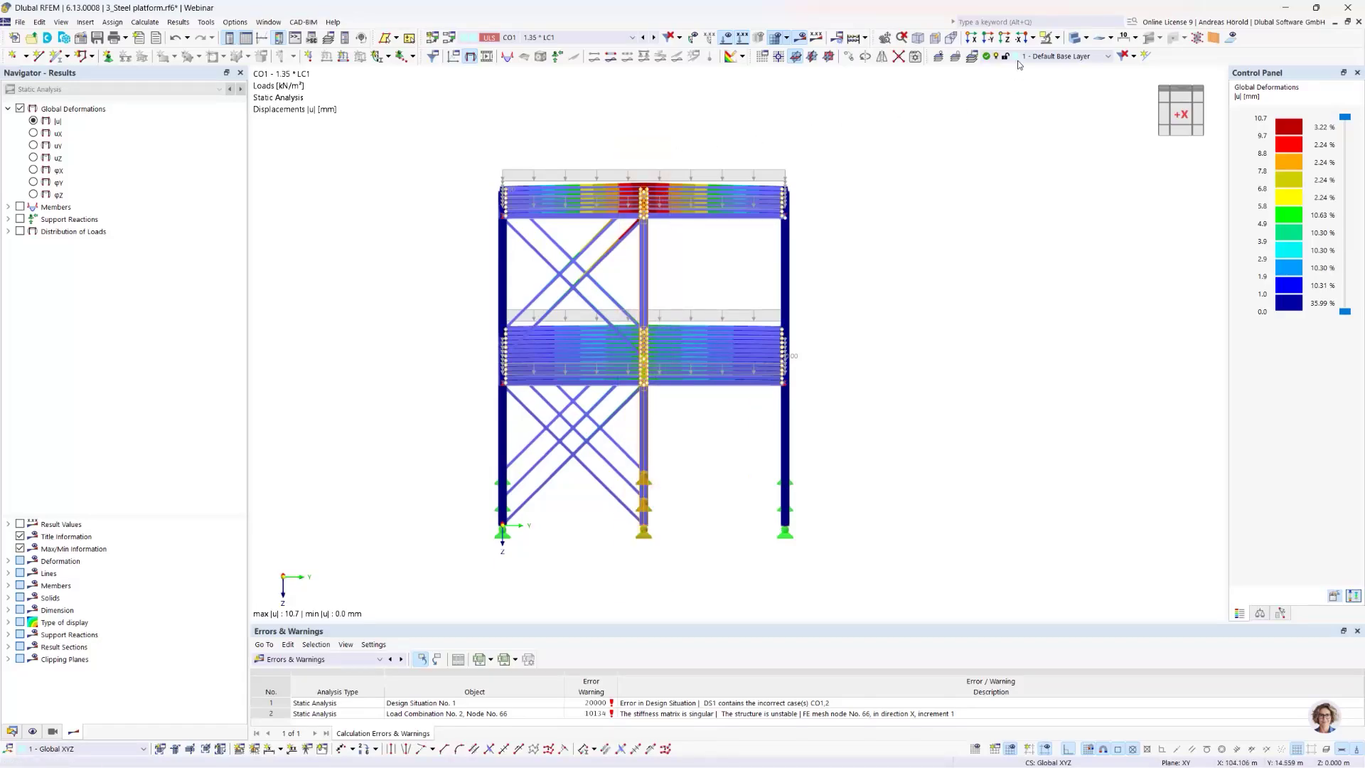
click(1045, 37)
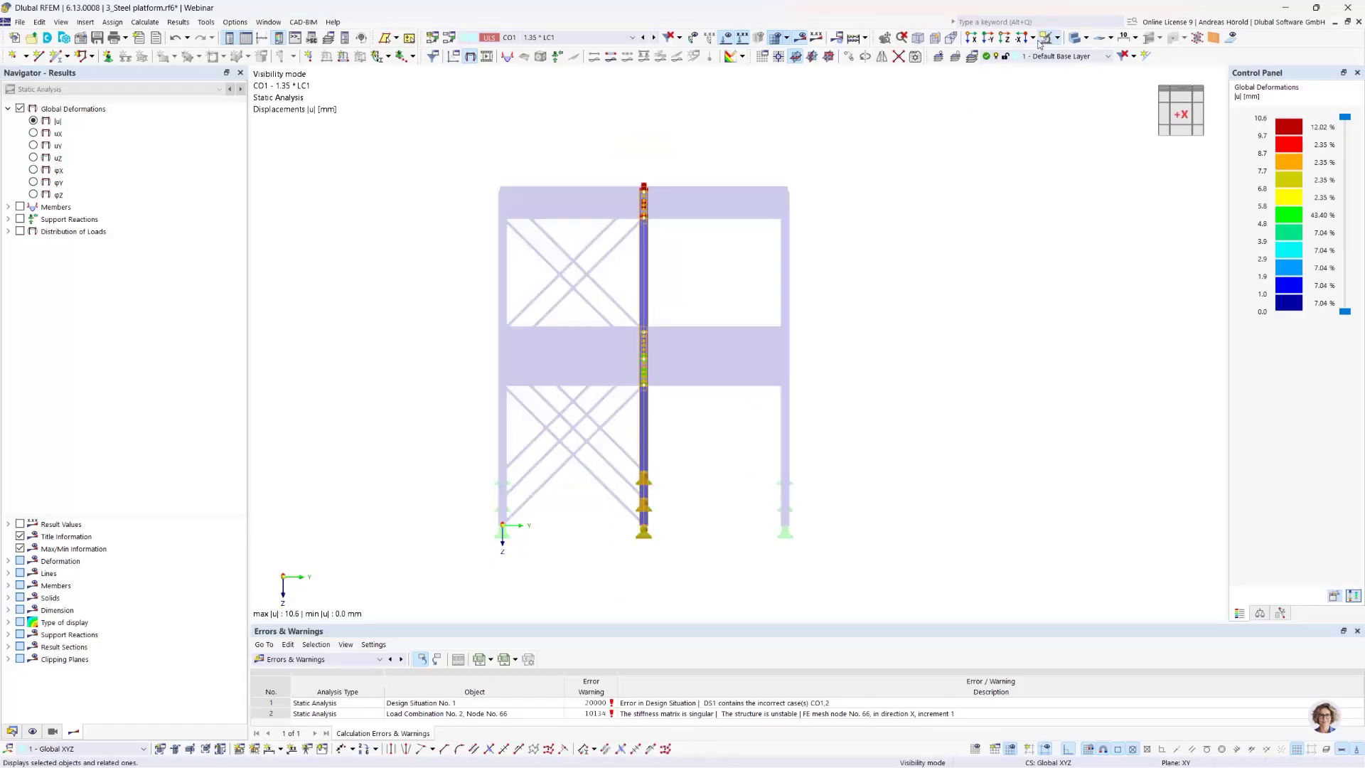
click(988, 37)
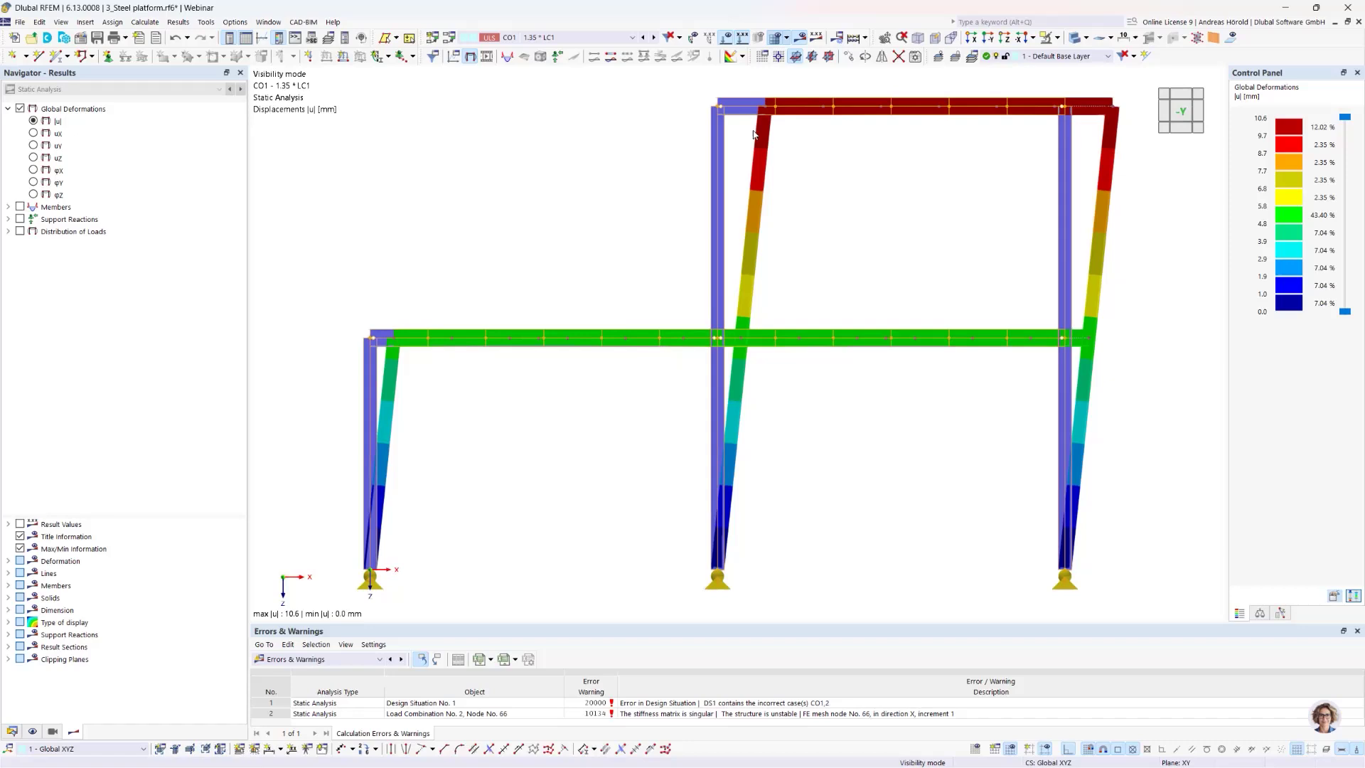
Remove the hinges from all members of the isolated middle frame, deleting the existing results
click(856, 200)
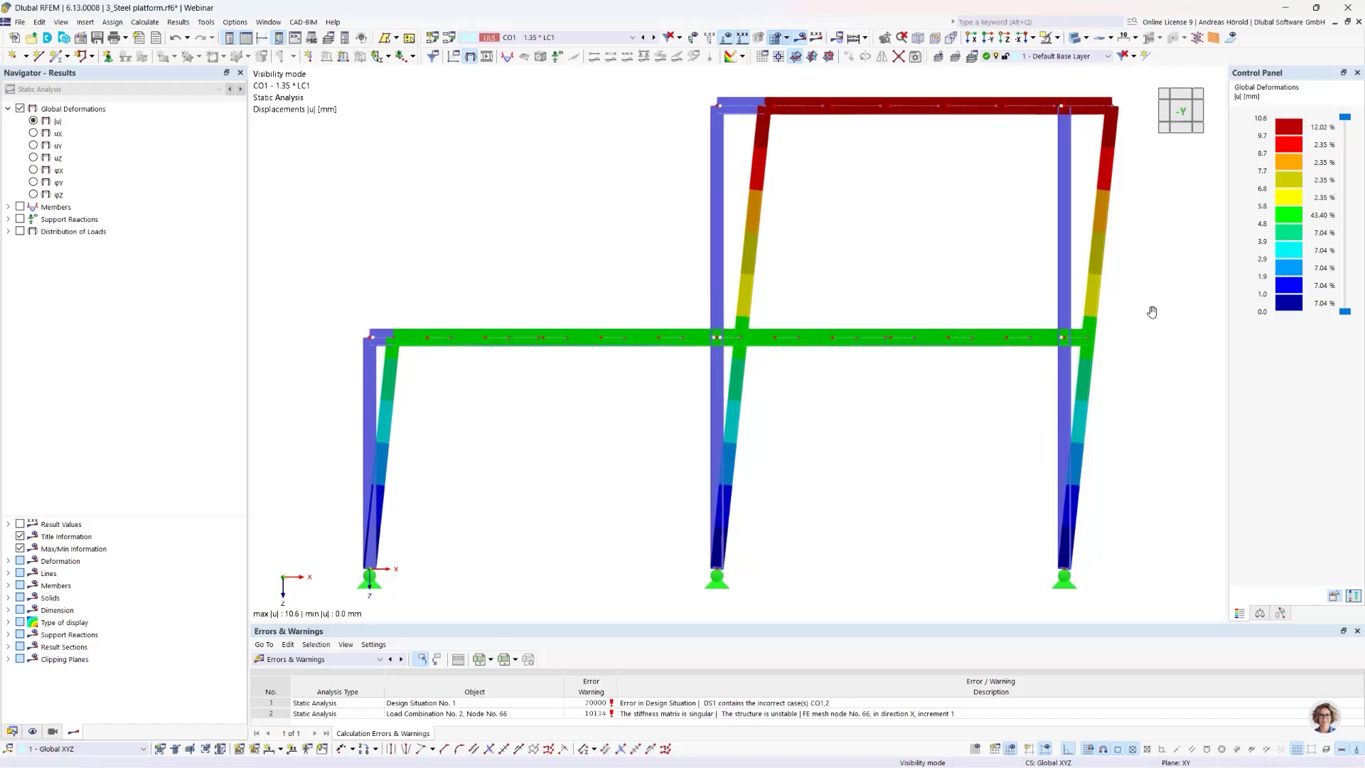
scroll(1152, 308, down, 2)
drag(1111, 102, 396, 430)
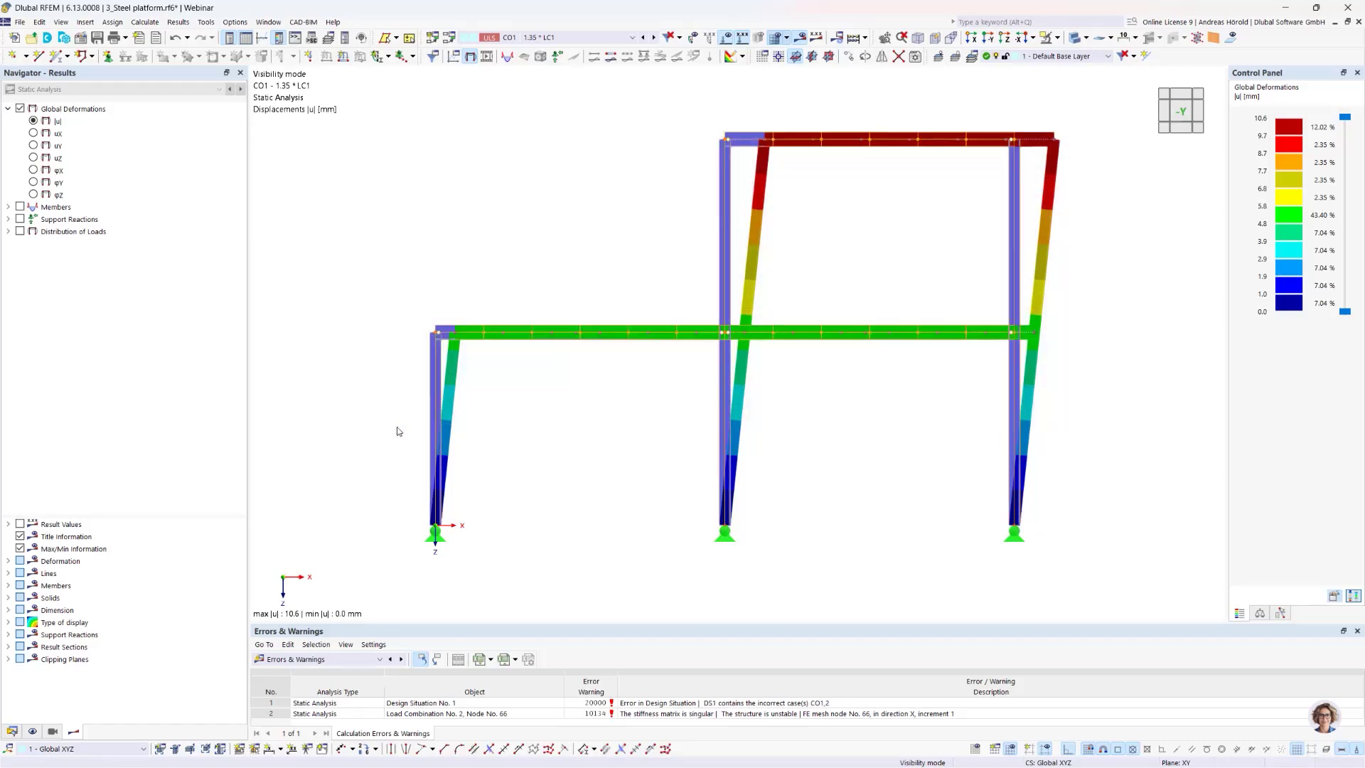
double_click(433, 381)
click(302, 260)
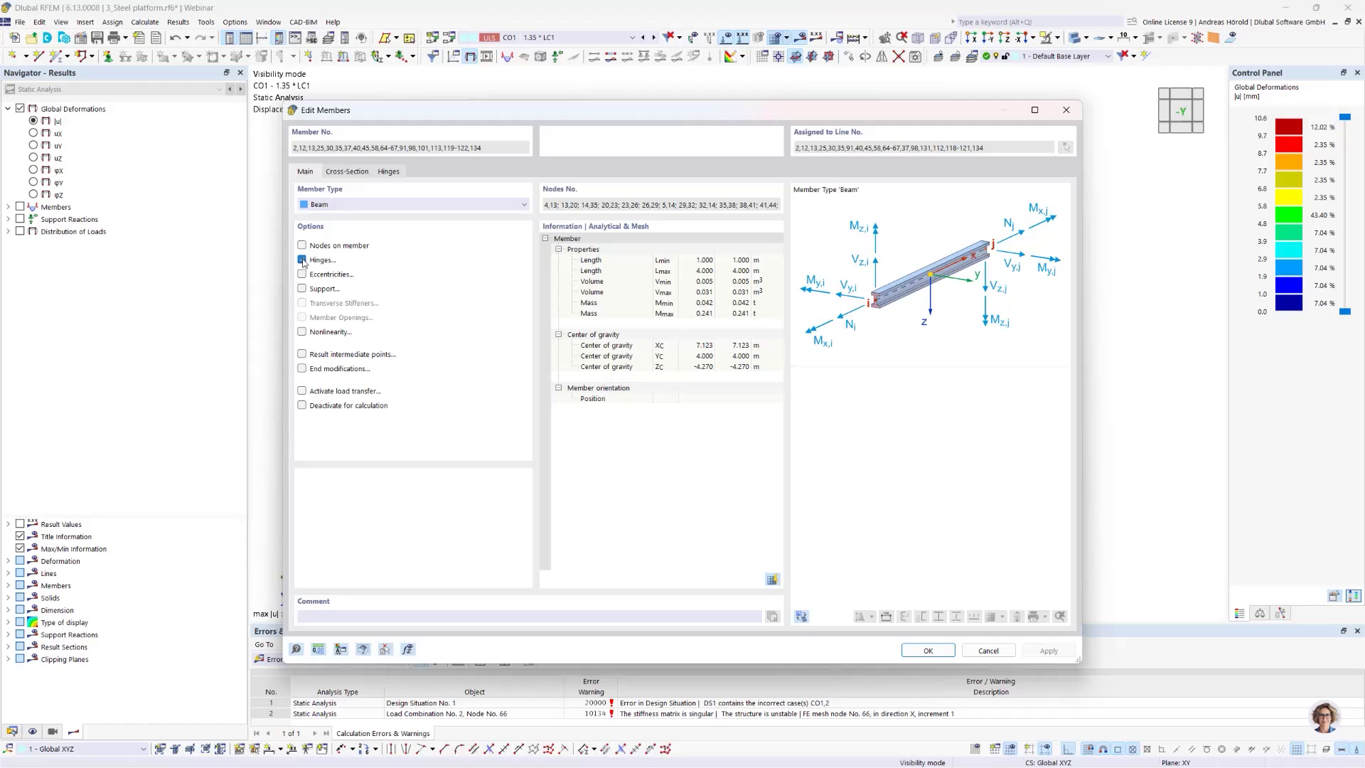
click(302, 260)
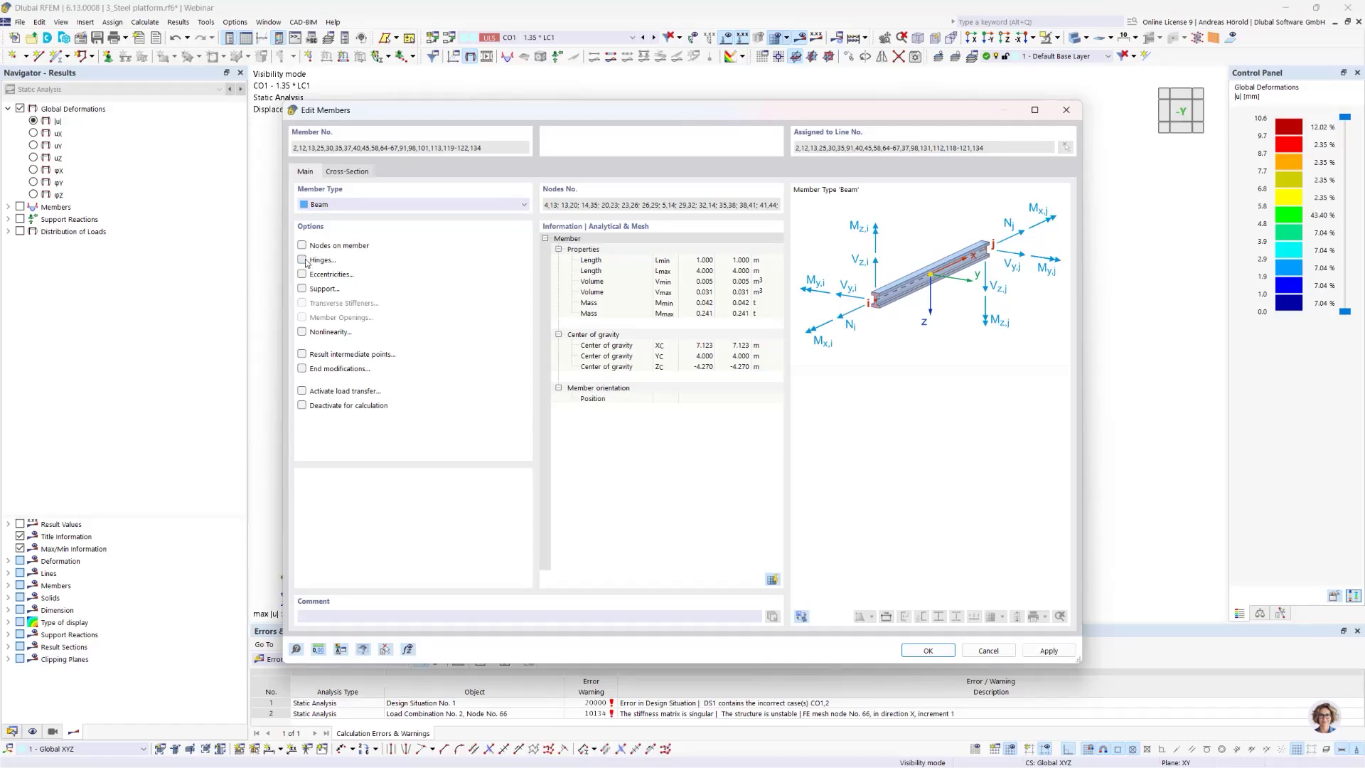
click(928, 650)
click(740, 450)
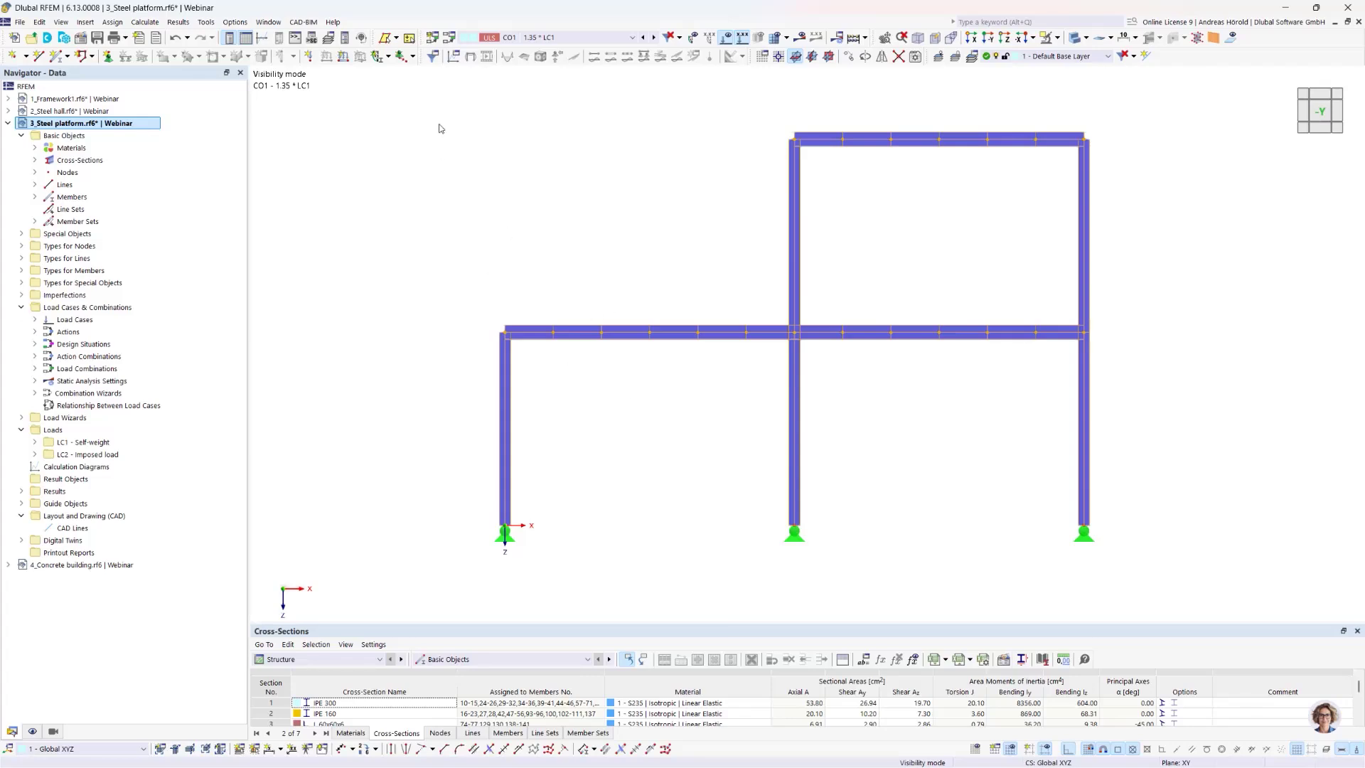
Turn off the loading multiplier factor in the geometrically linear static analysis settings SA1
click(450, 39)
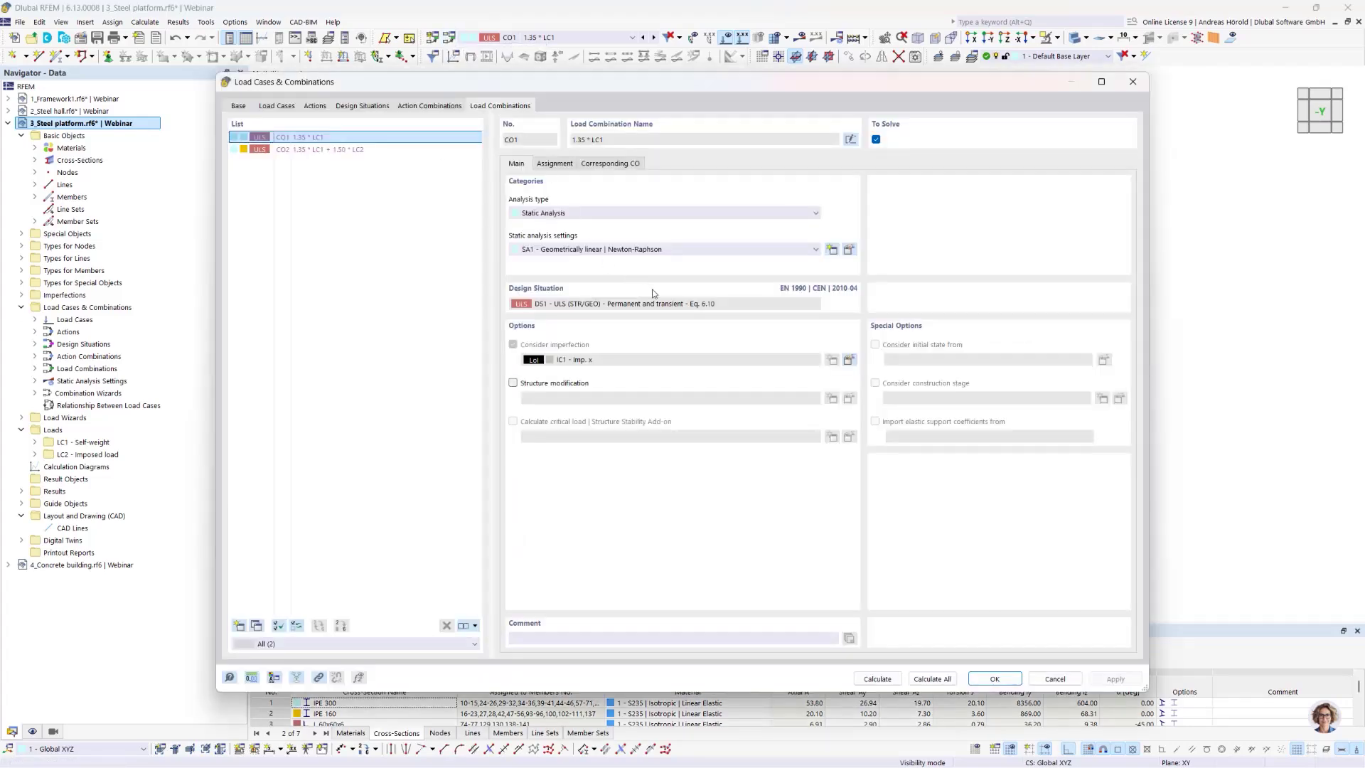
click(848, 249)
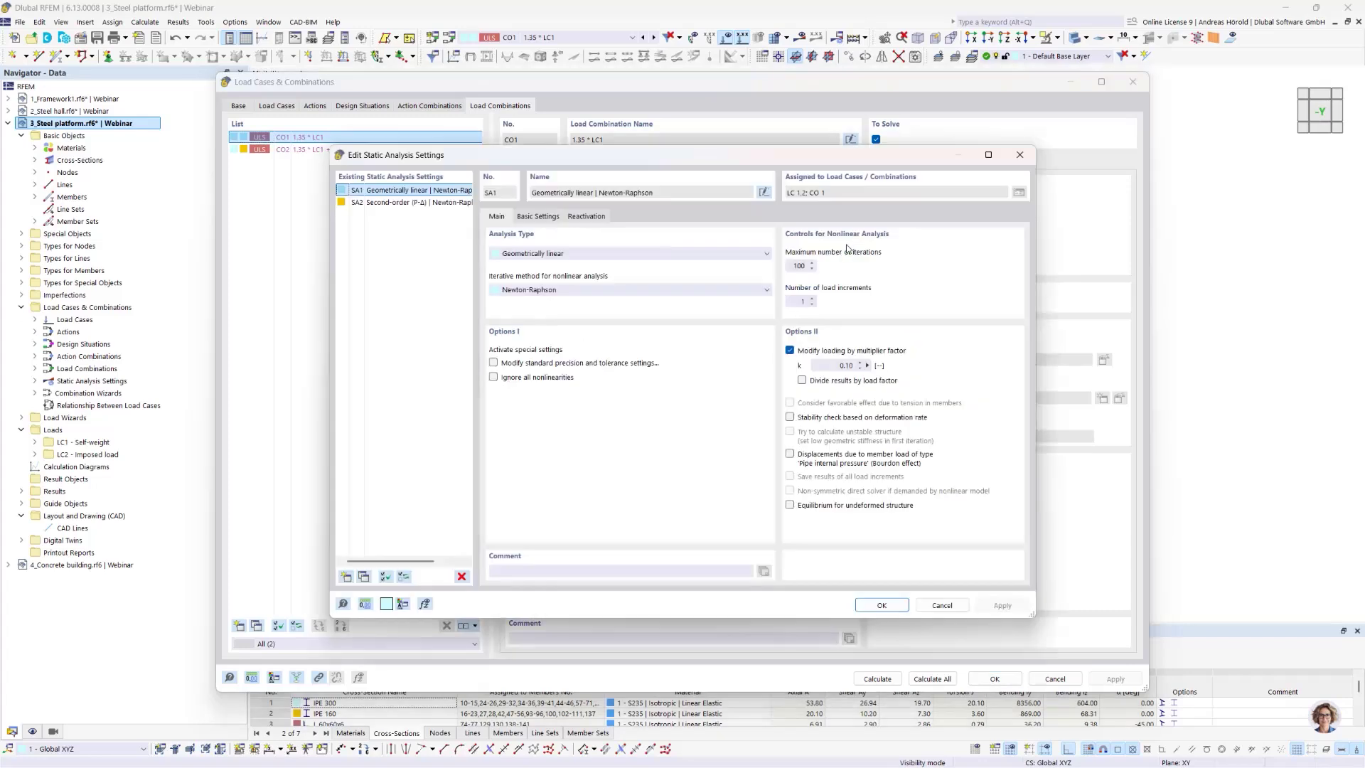
click(790, 350)
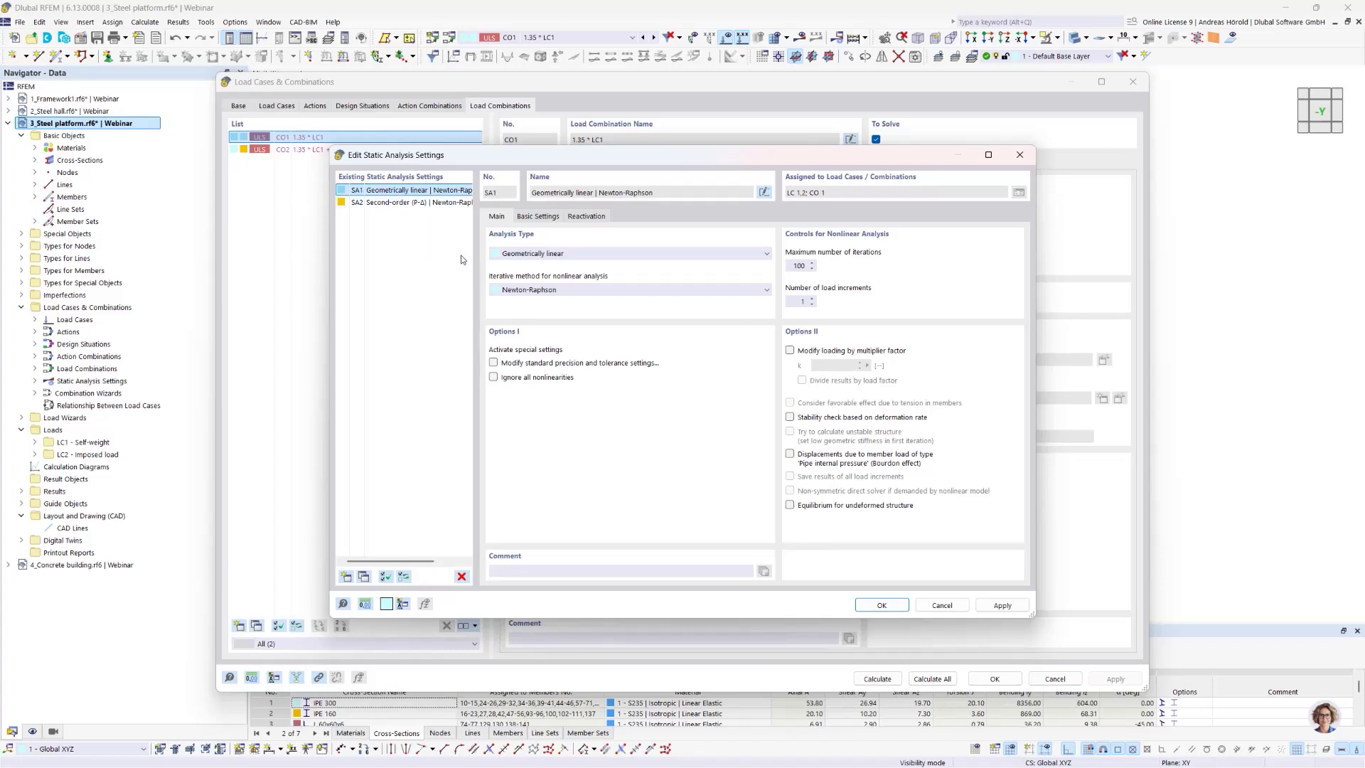
click(884, 603)
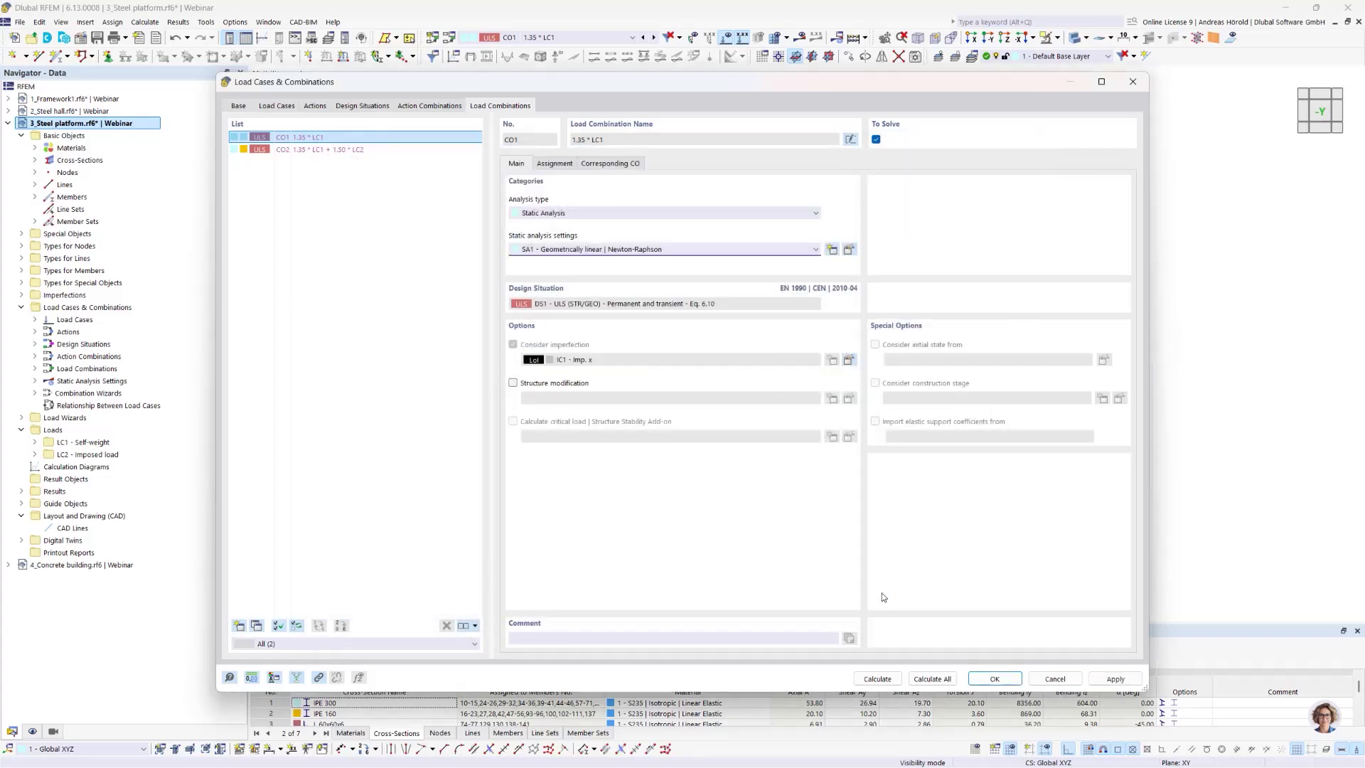
Assign the second-order (P-Δ) settings SA2 to load combination CO1 and calculate it
click(684, 249)
click(671, 269)
click(884, 682)
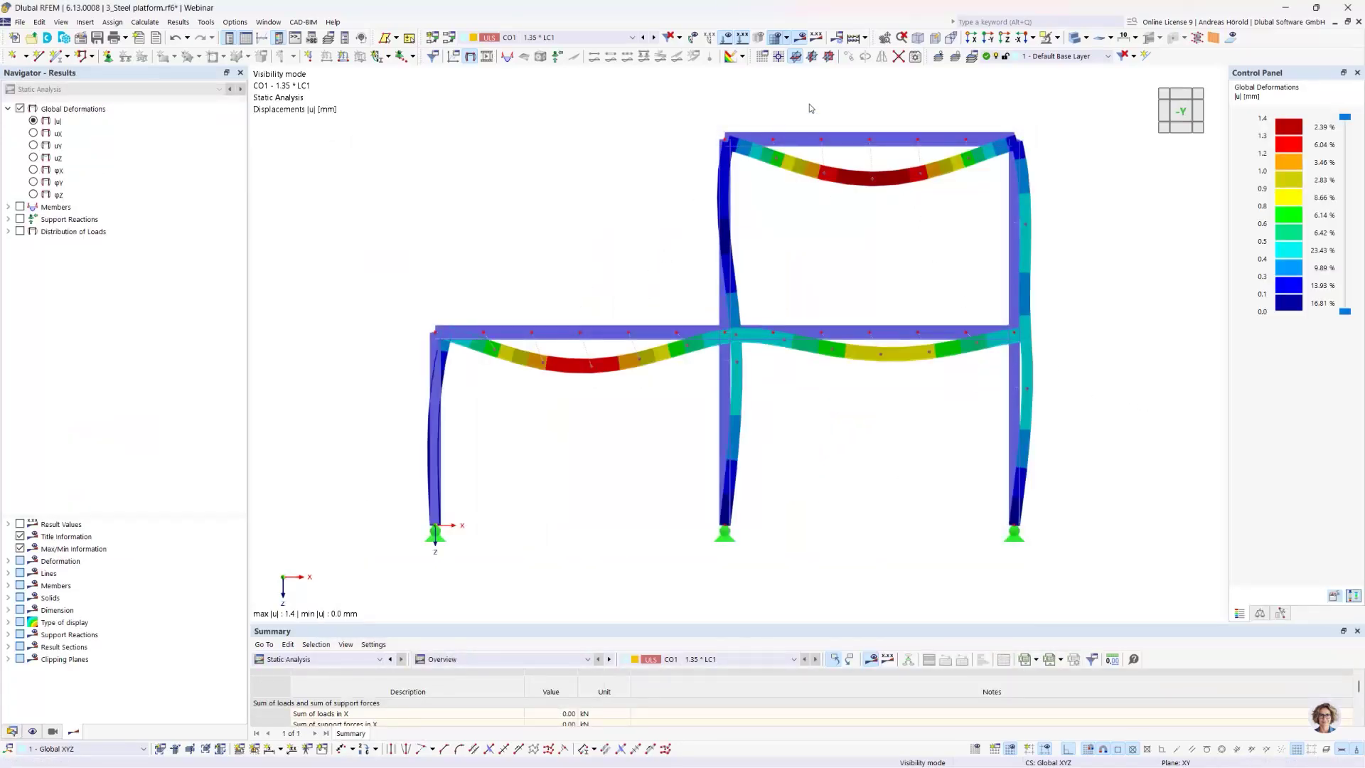
Display the entire steel platform in isometric view again and switch to the 4_Concrete building model
click(1057, 37)
click(1076, 145)
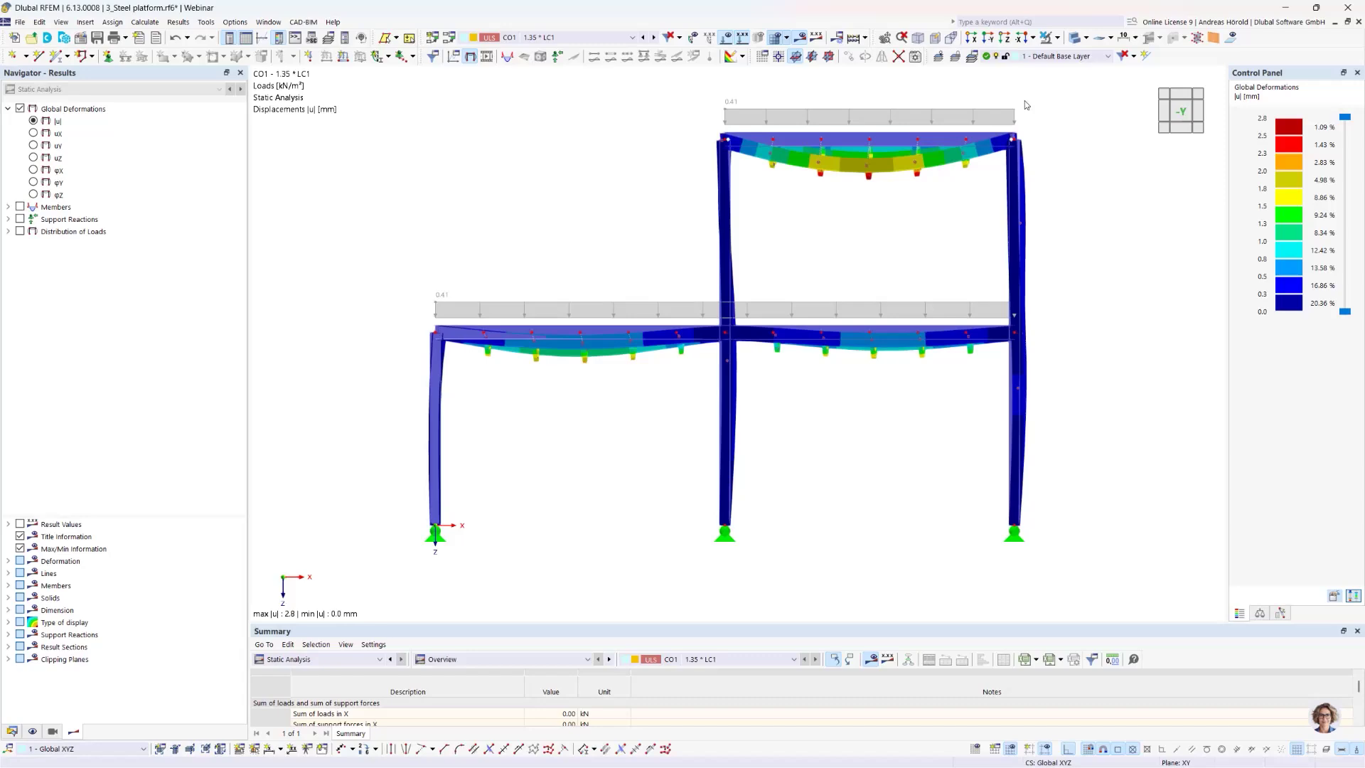
click(918, 36)
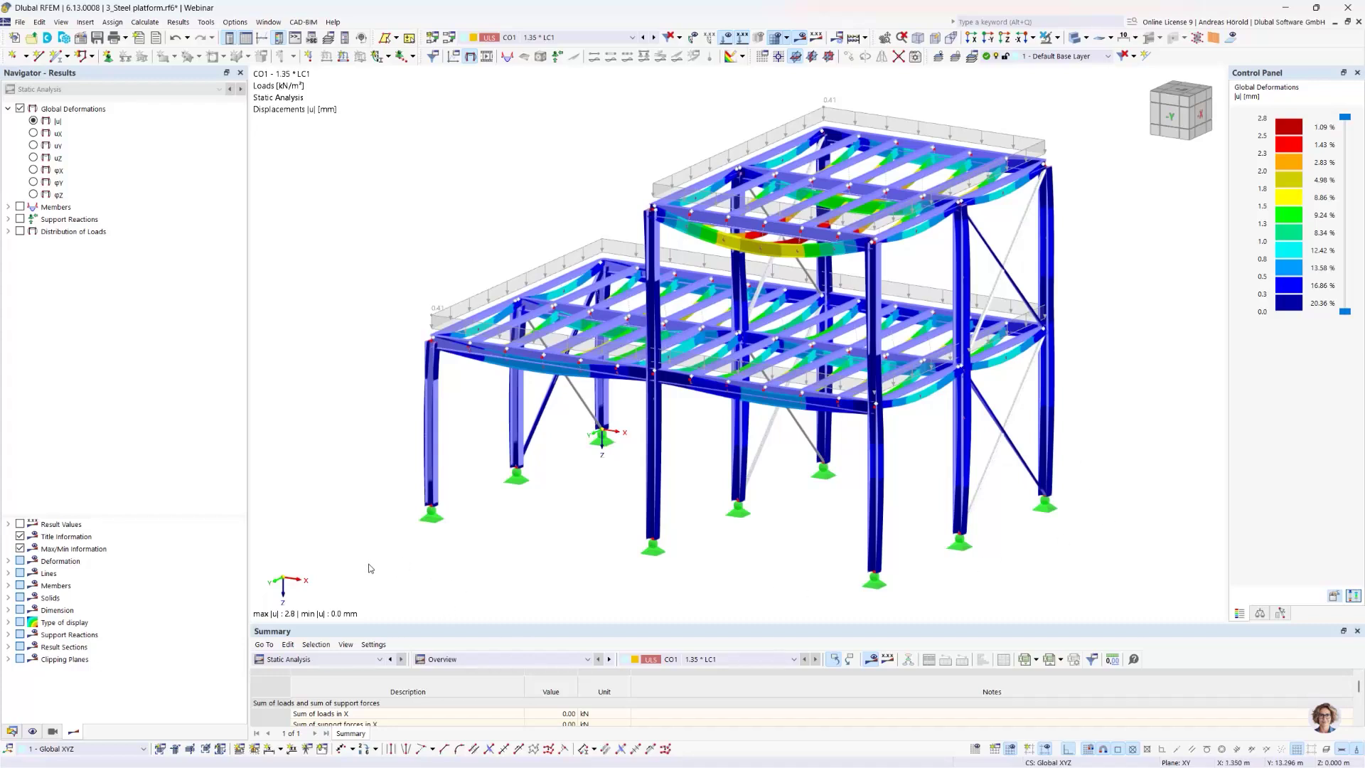
click(12, 731)
click(63, 566)
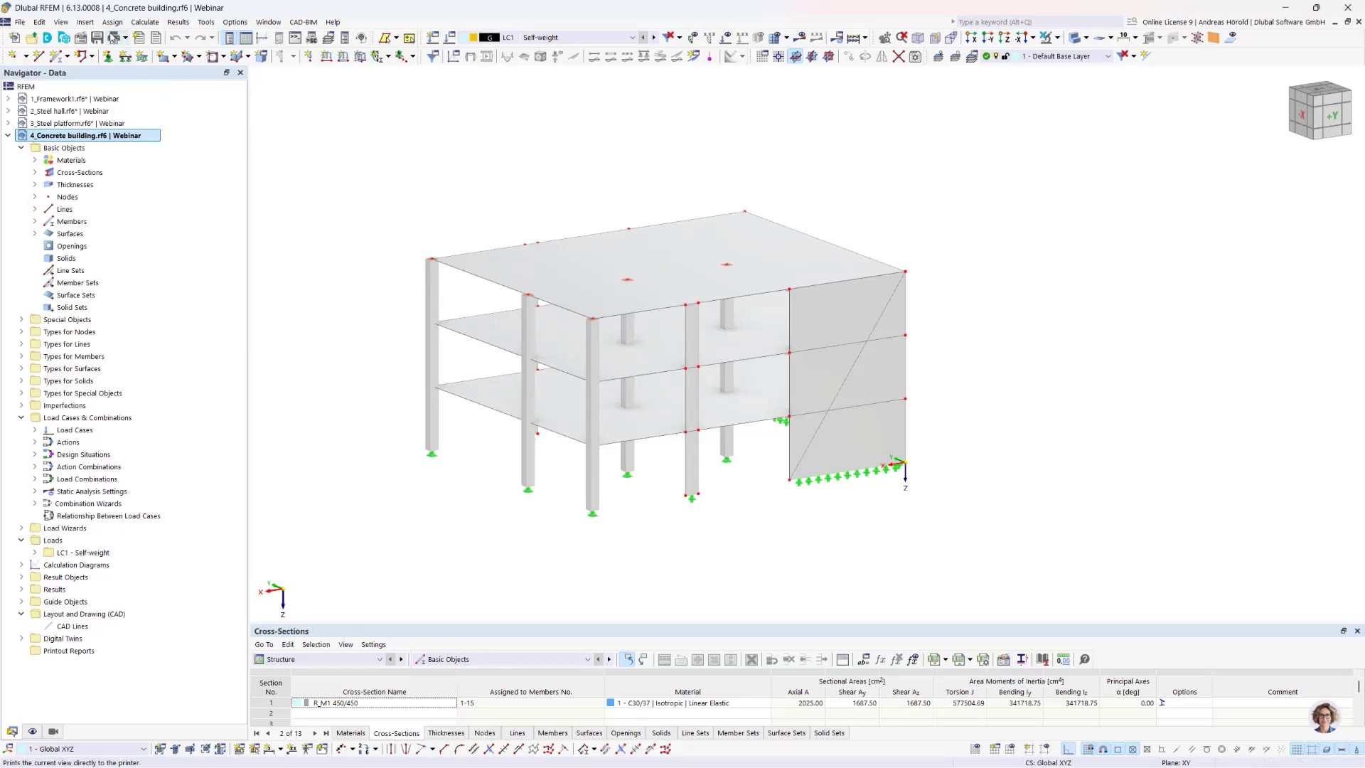
Review the partial areas option in a new flat/monopitch snow load wizard, then cancel the wizard
click(112, 22)
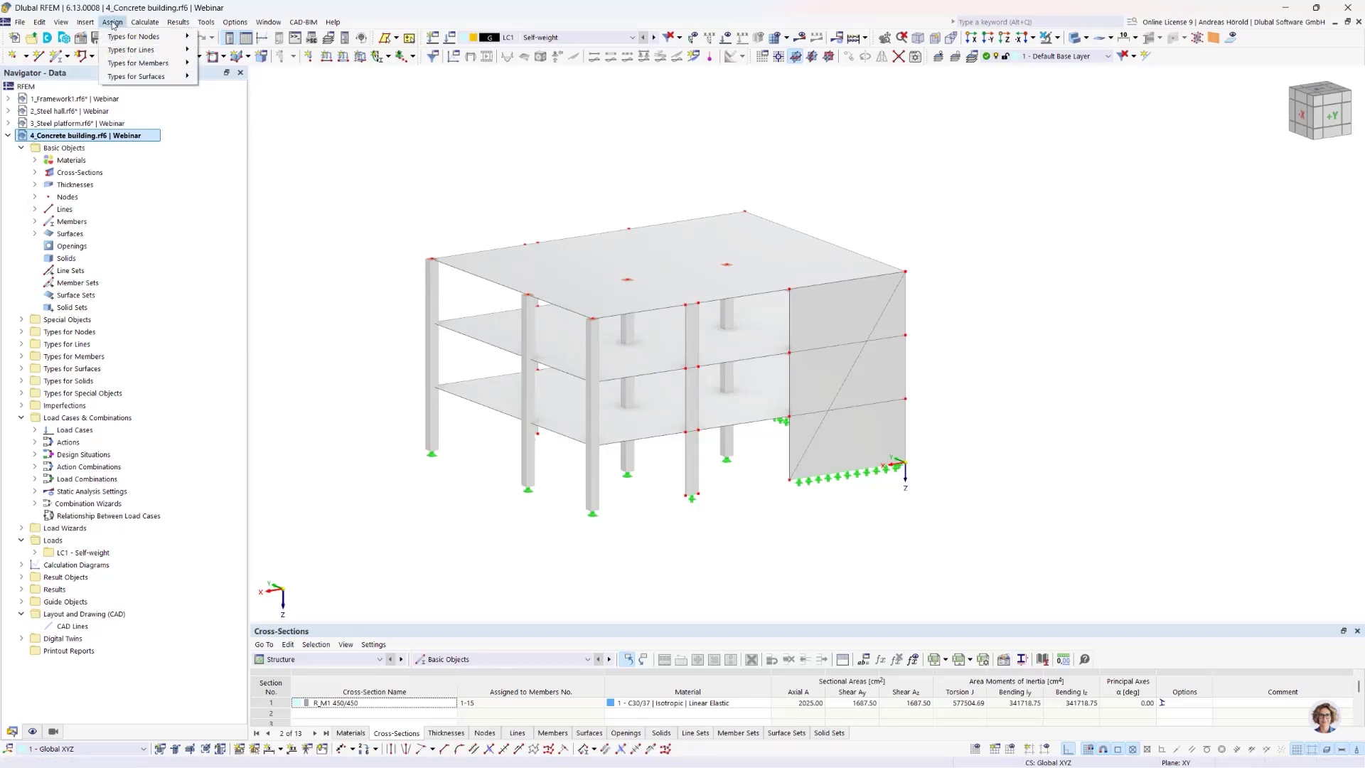
mouse_move(85, 23)
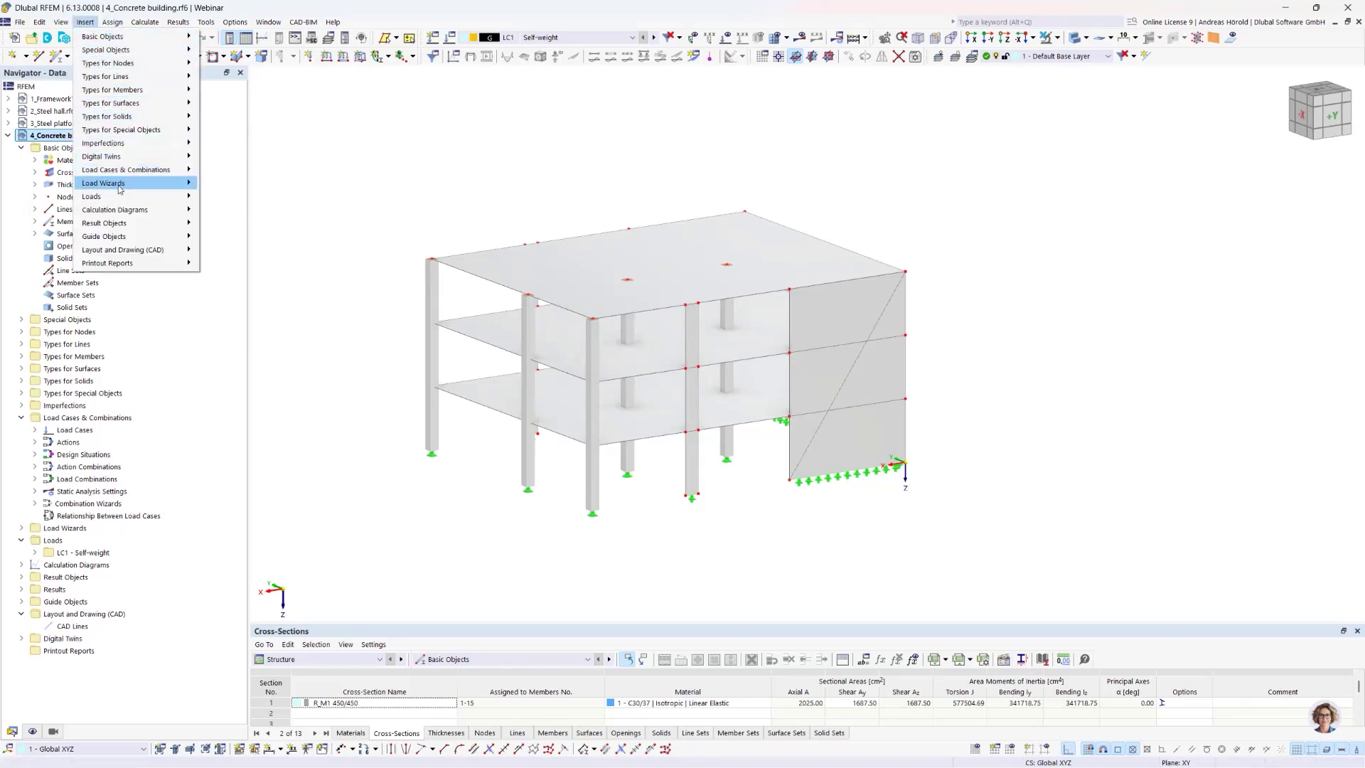
mouse_move(127, 185)
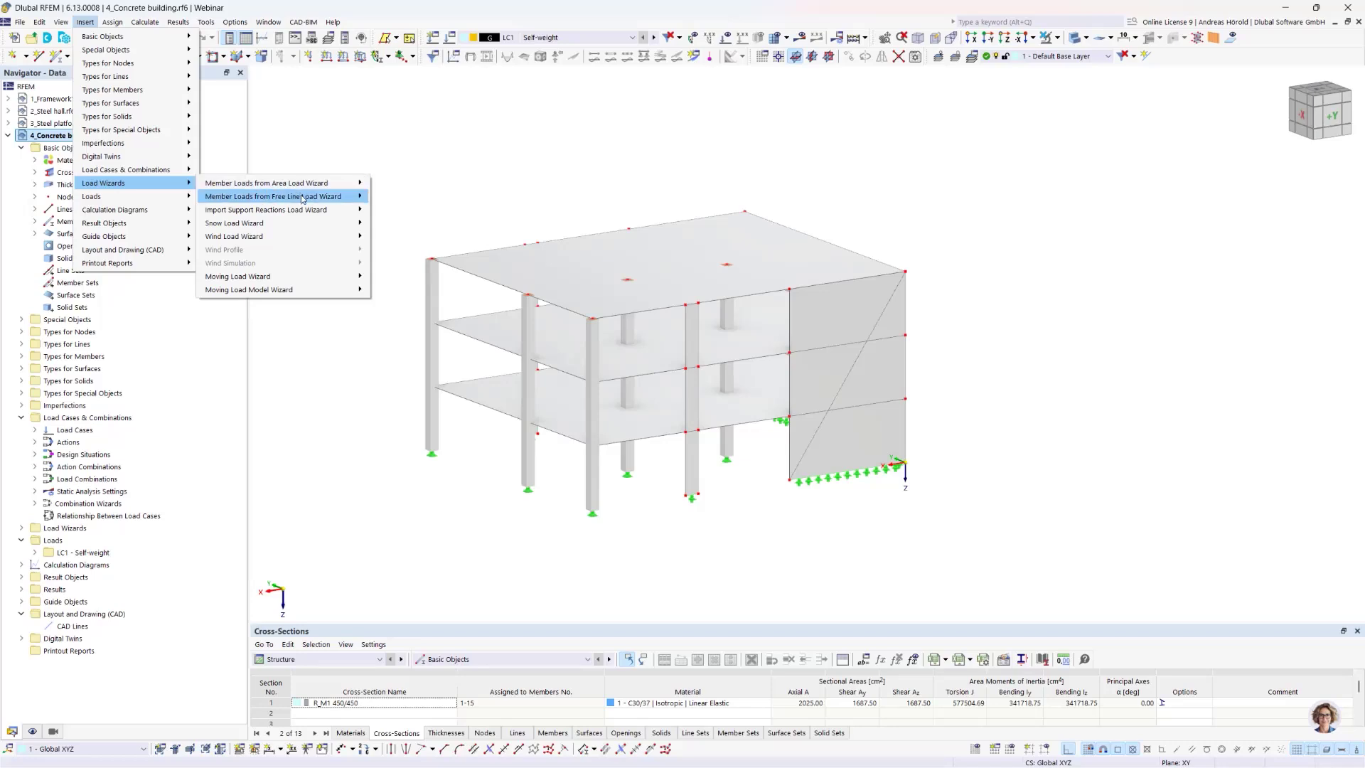
mouse_move(289, 230)
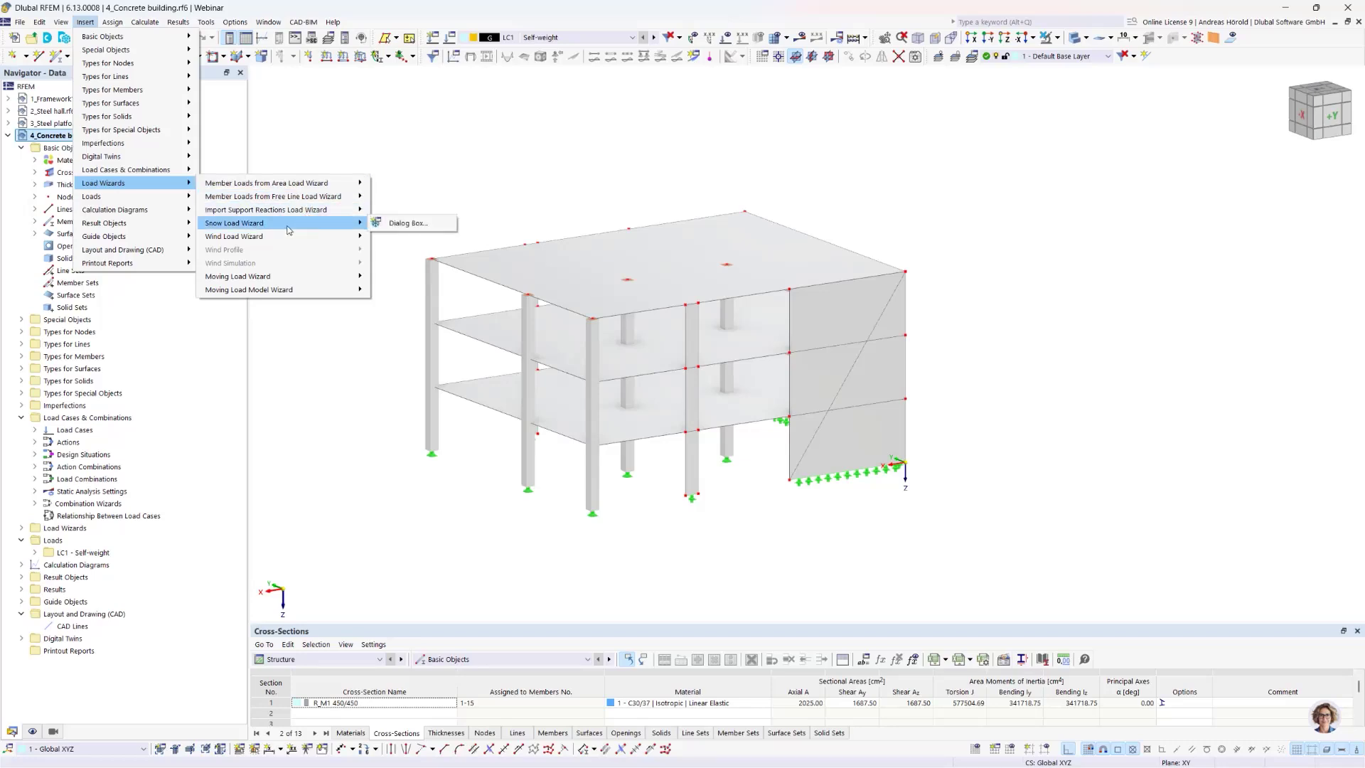
click(390, 225)
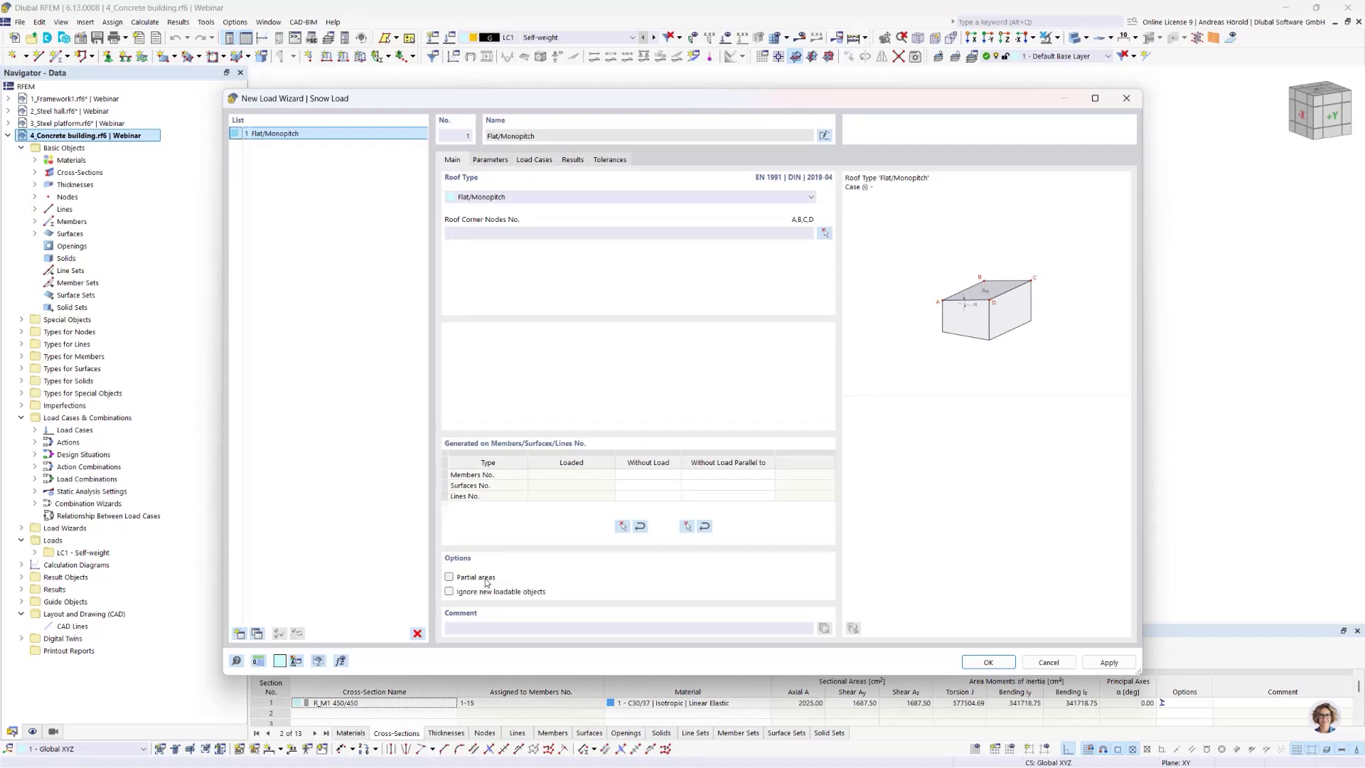
click(1048, 662)
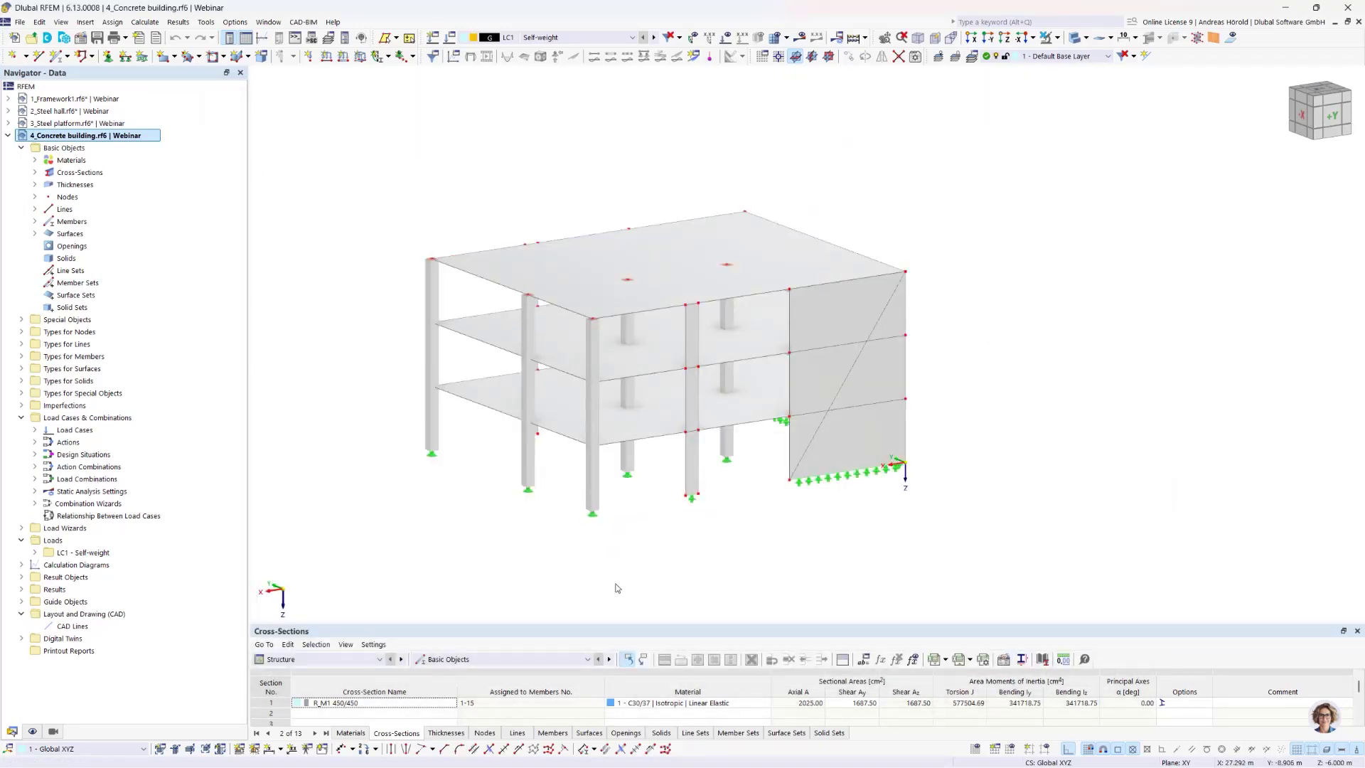
ctrl+middle_drag(993, 322, 1003, 291)
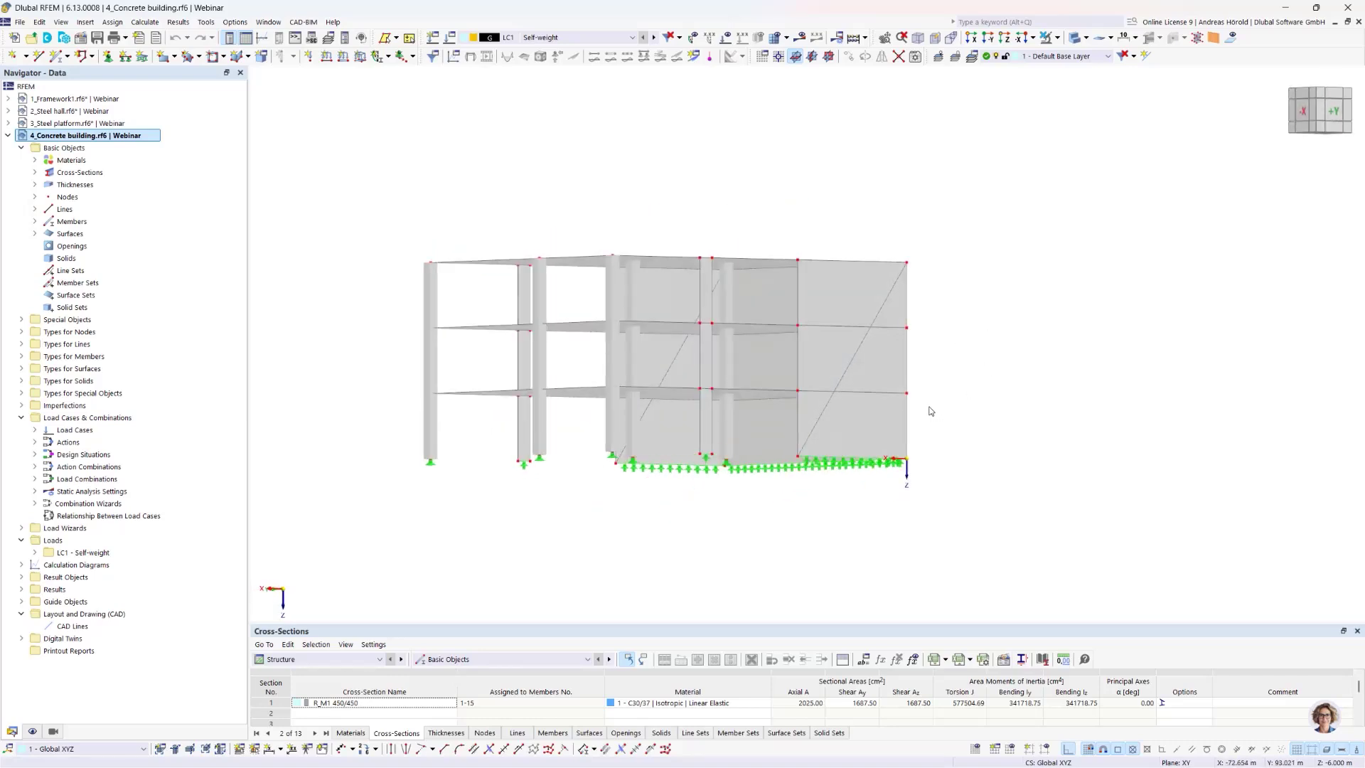
right_drag(984, 346, 921, 390)
click(889, 263)
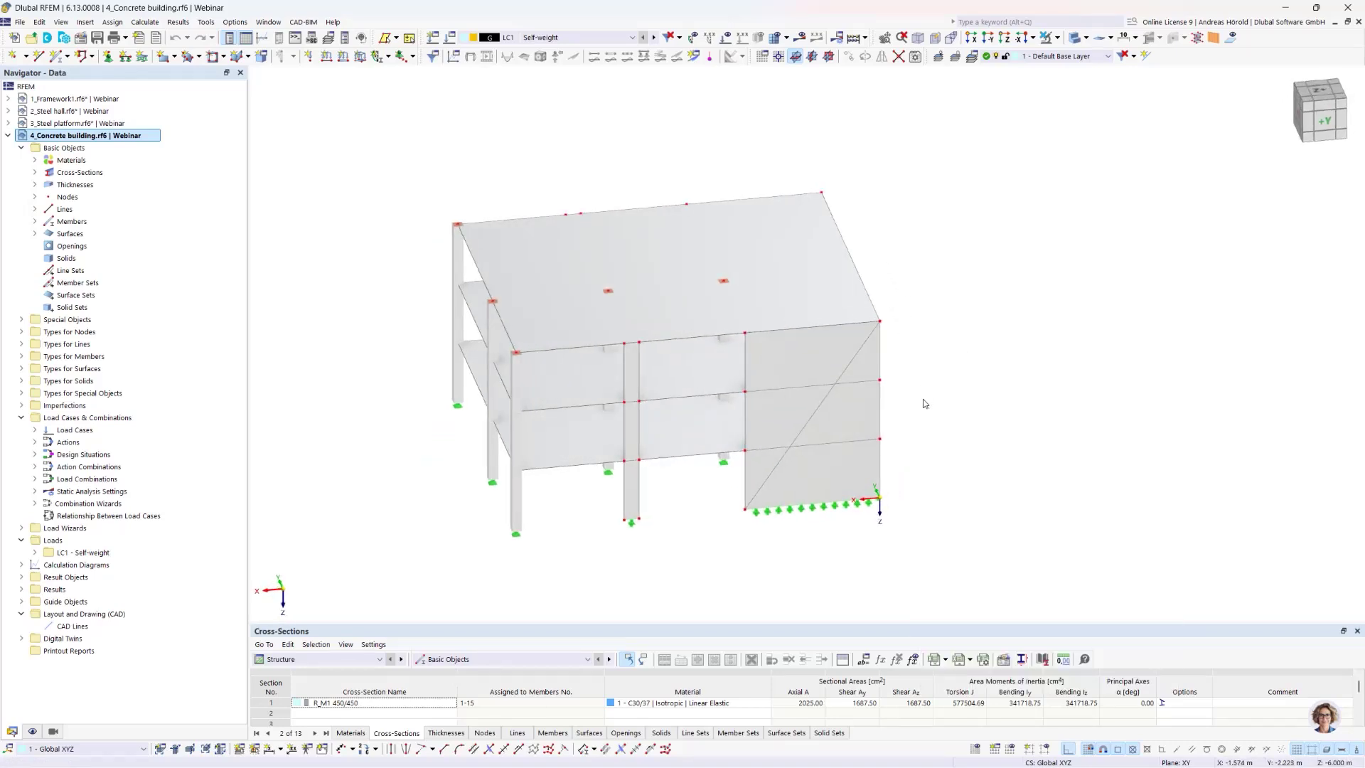
right_drag(931, 388, 989, 361)
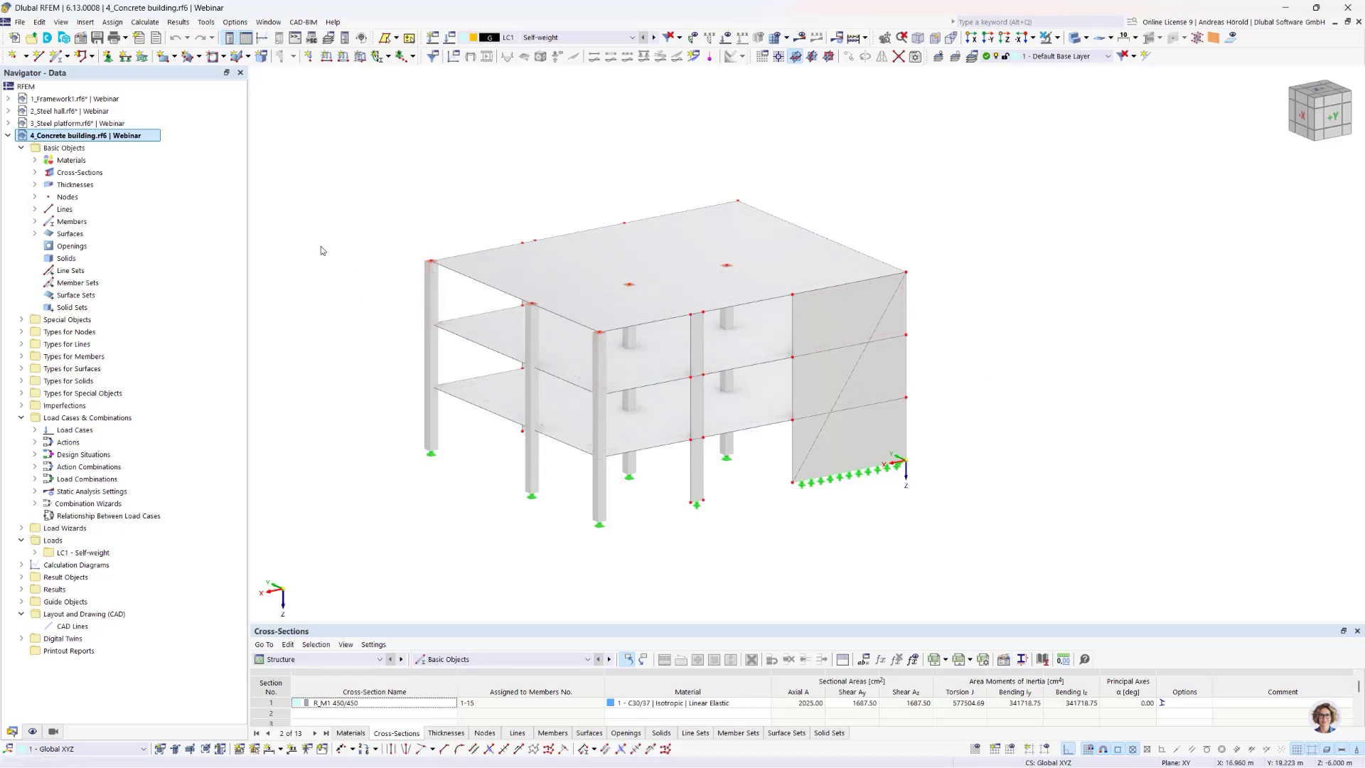
Create a wind load wizard for a building with vertical walls and assign base corner nodes 132, 40, 61 and 130
click(111, 22)
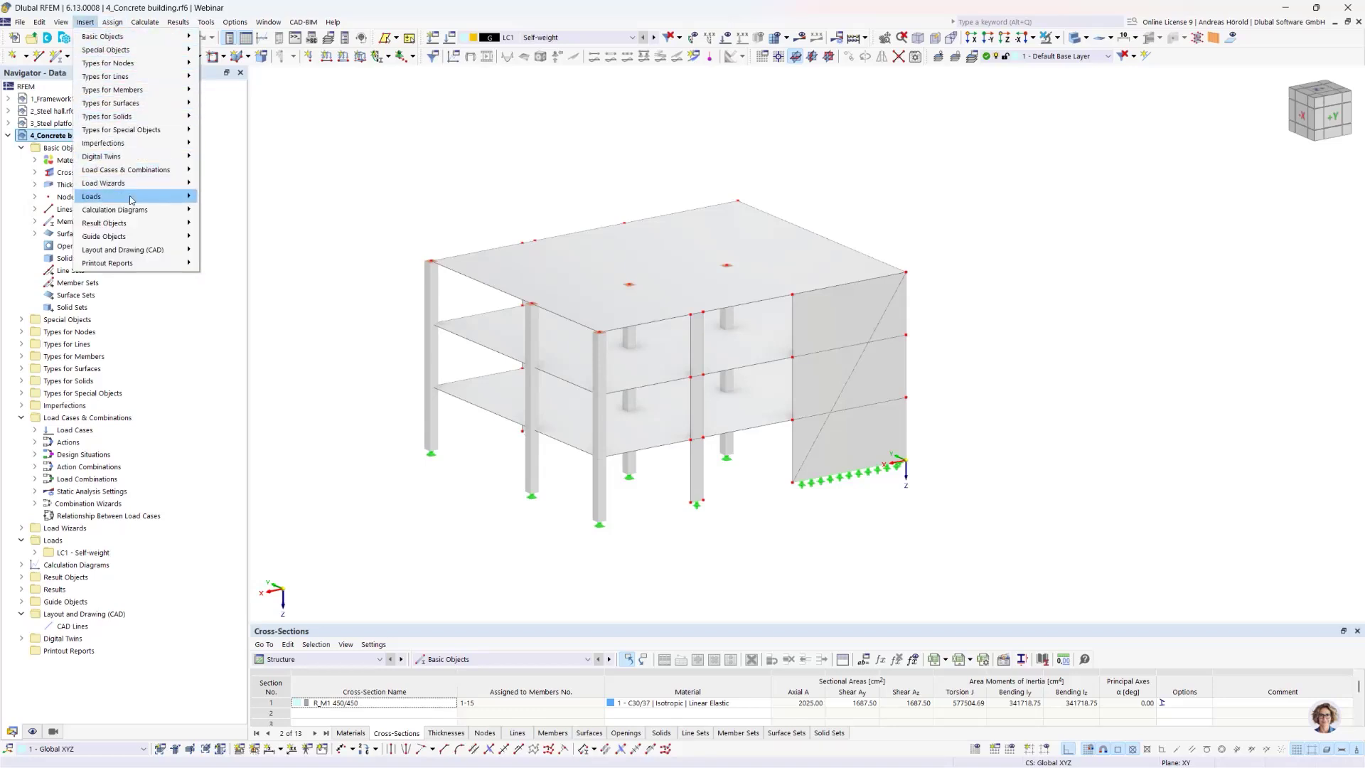
mouse_move(137, 186)
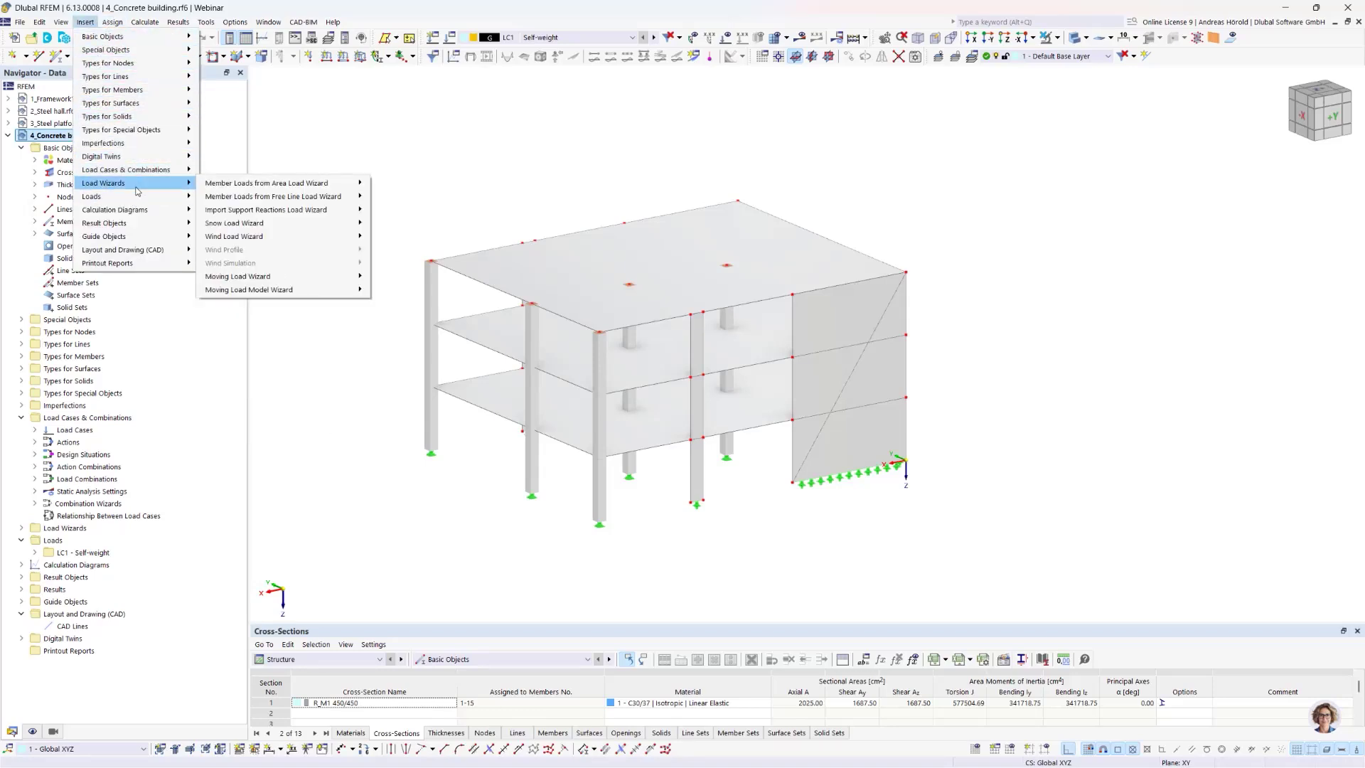
mouse_move(296, 239)
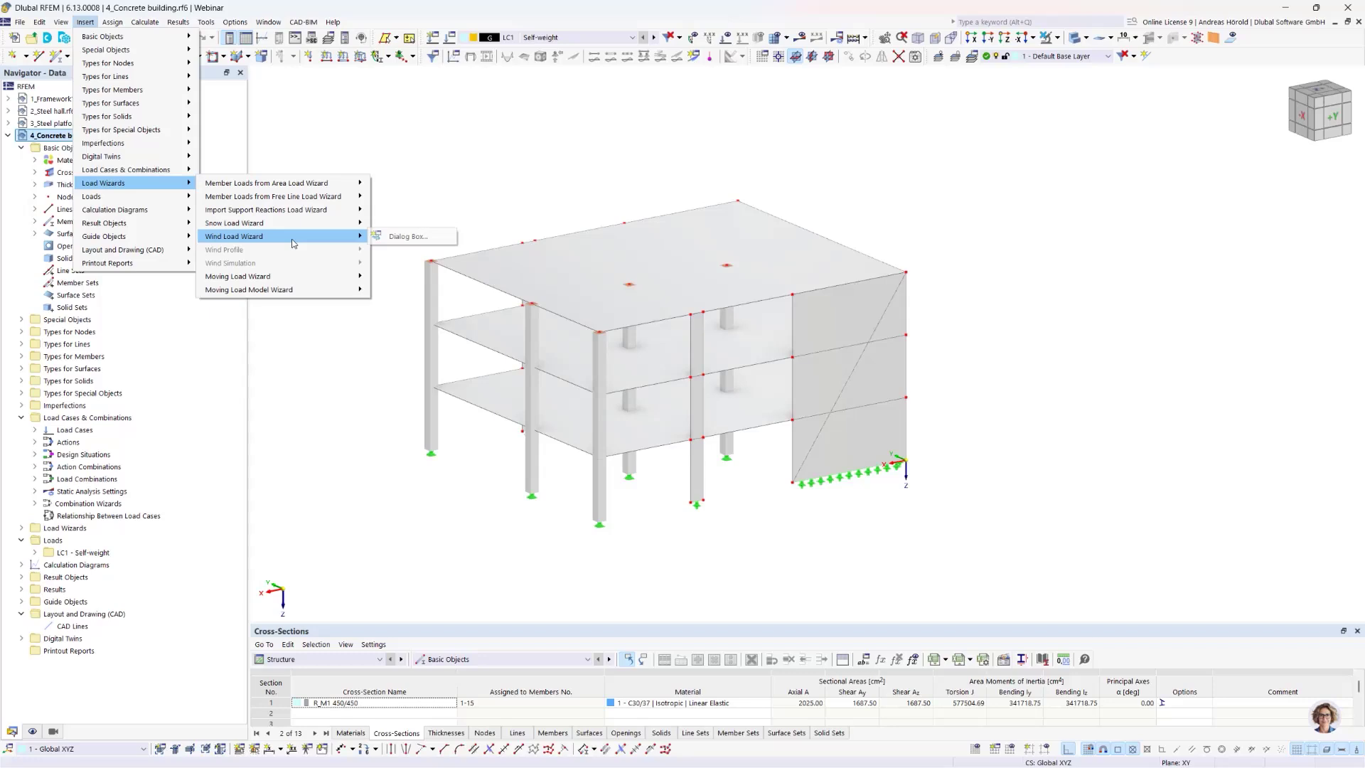
click(406, 237)
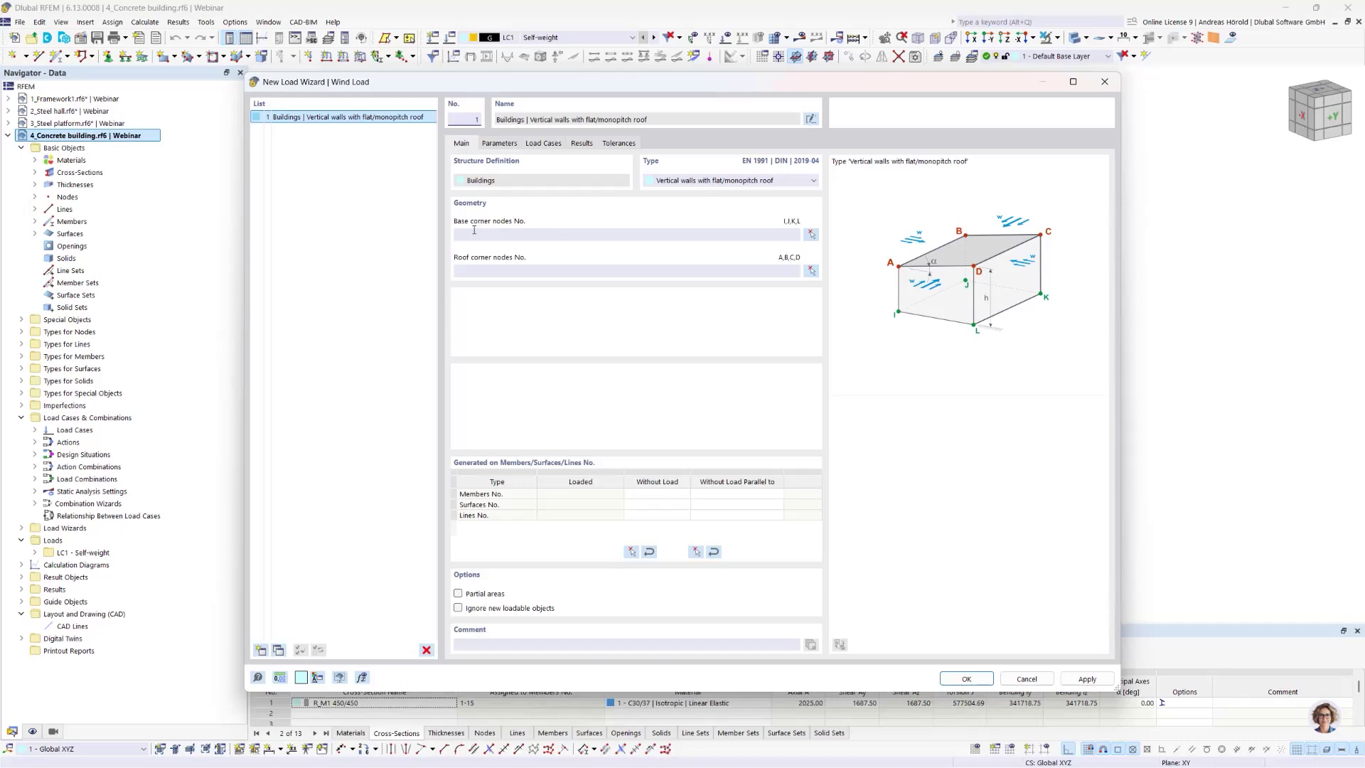
click(811, 234)
ctrl+middle_drag(855, 537, 875, 515)
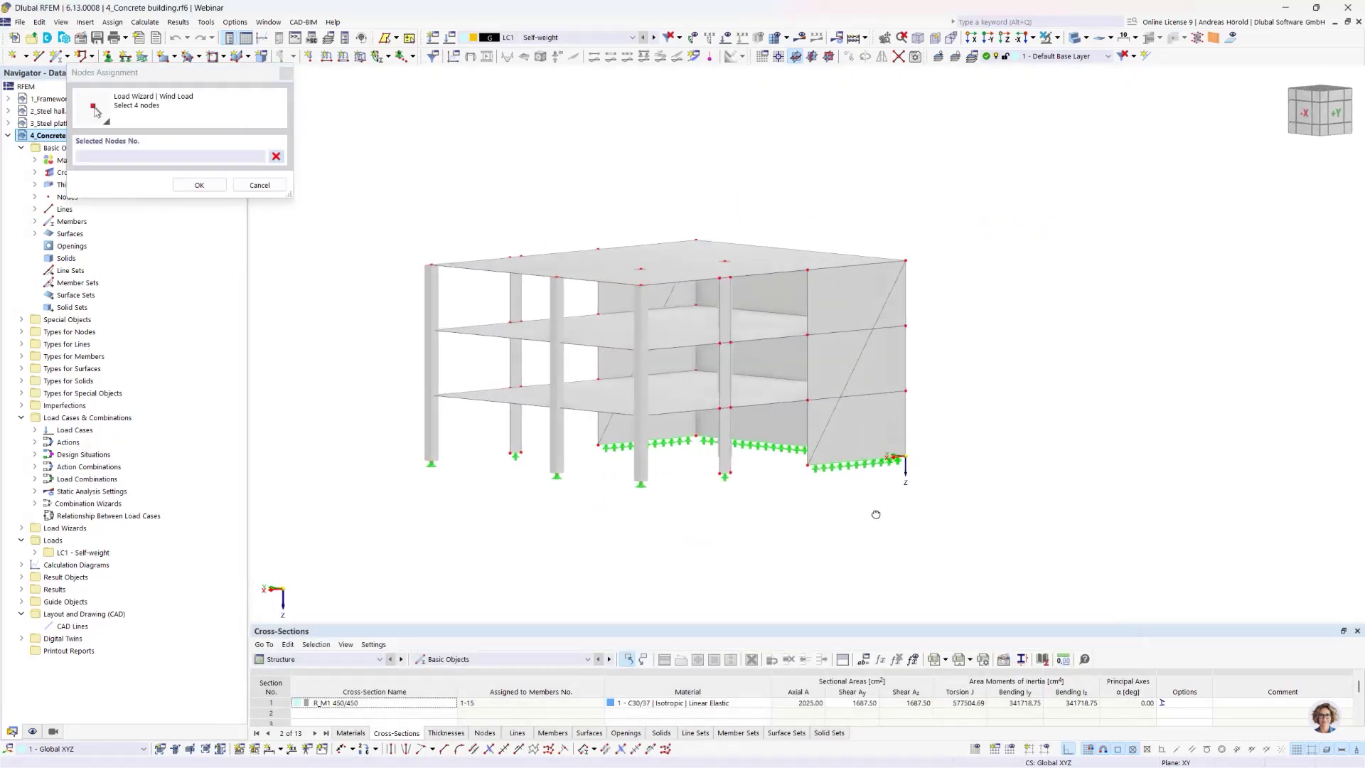
click(433, 464)
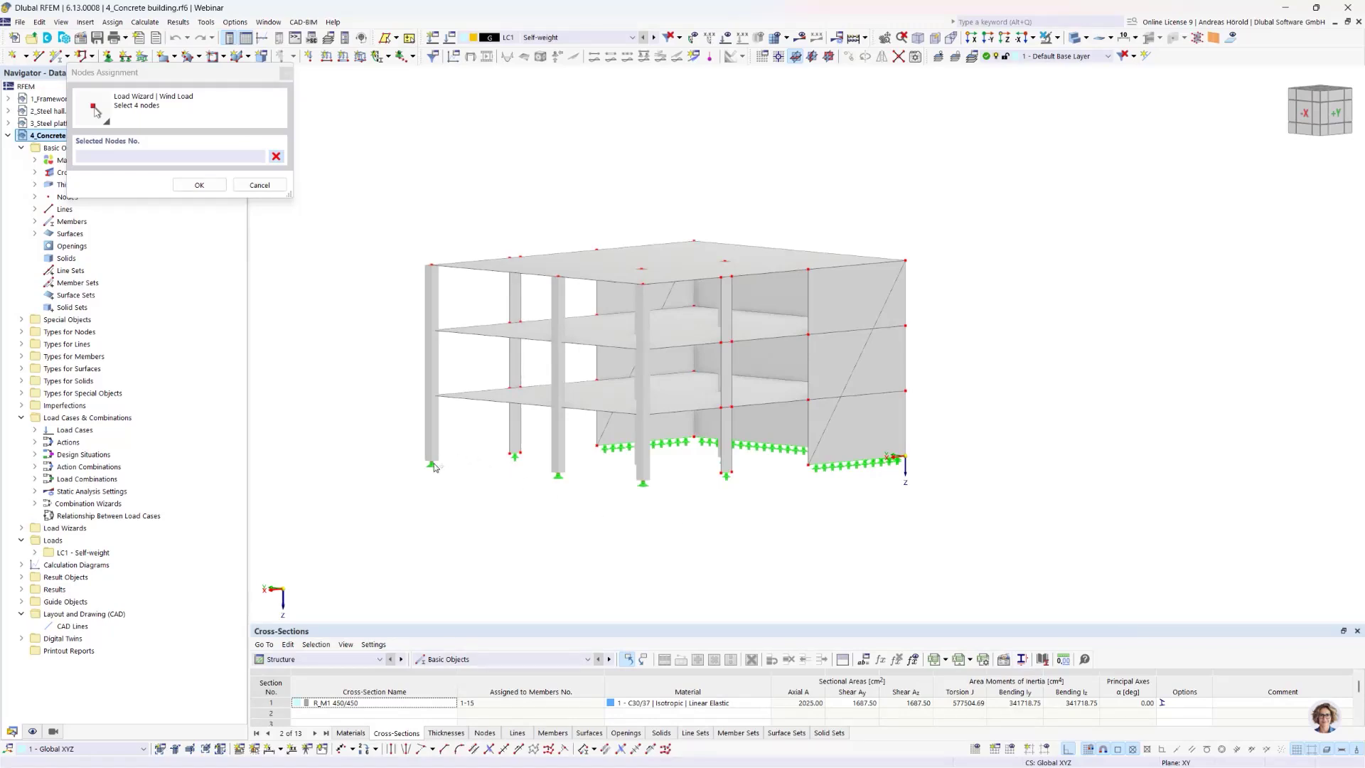
click(694, 437)
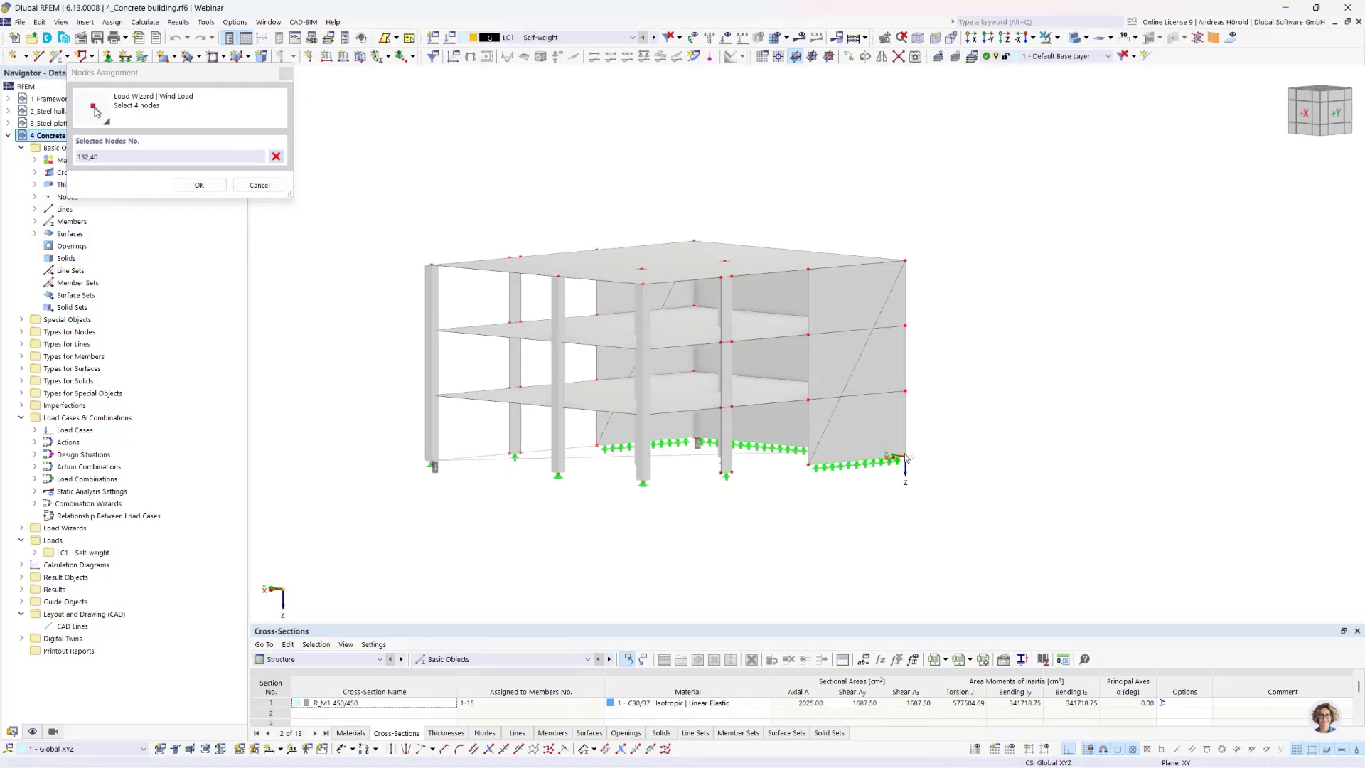
click(903, 458)
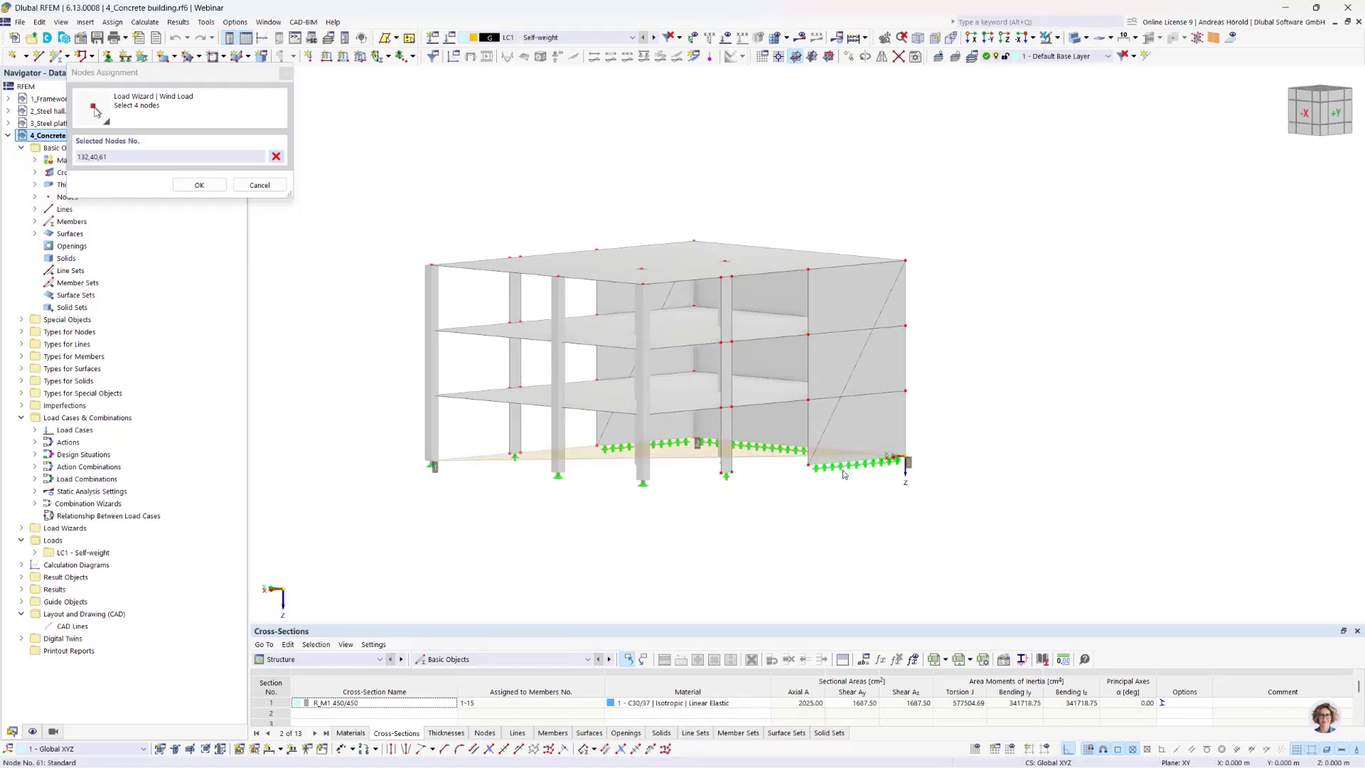
click(642, 480)
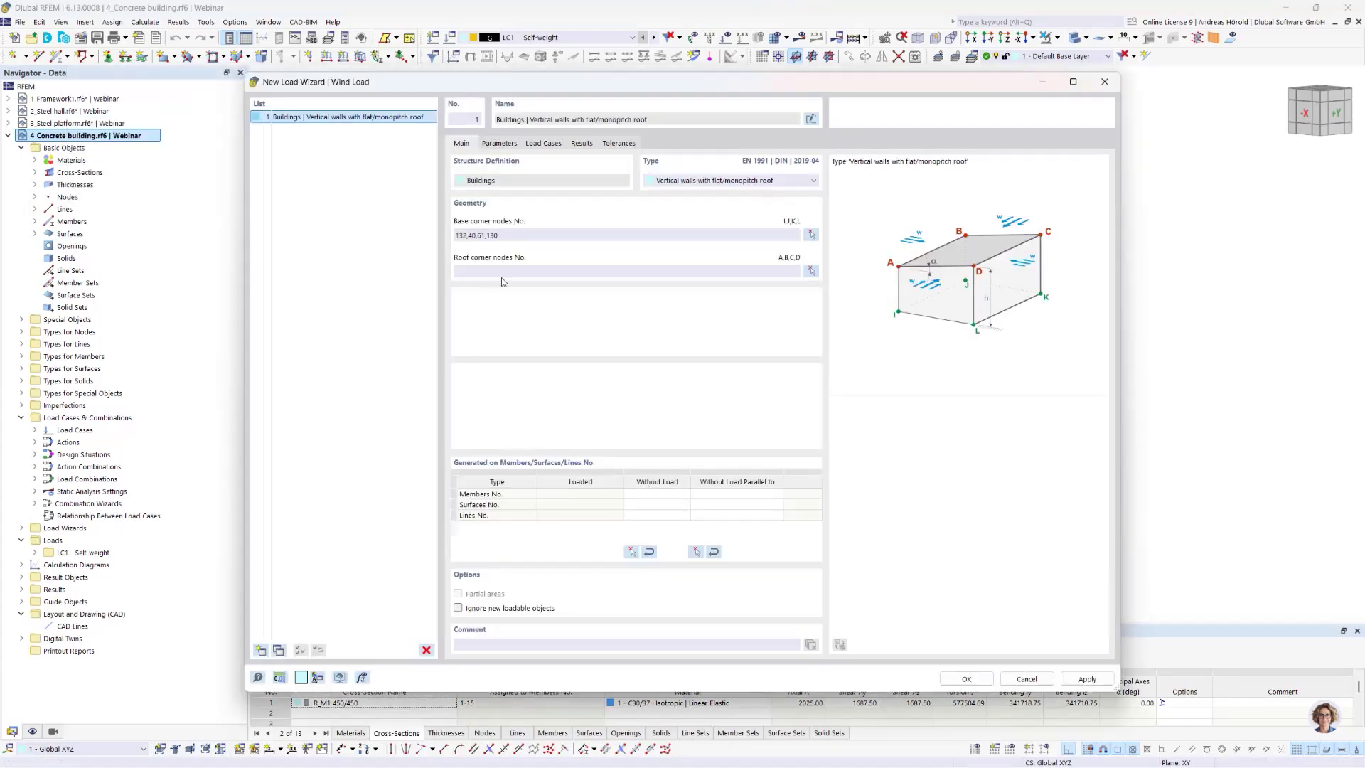
Assign nodes 123, 100, 98 and 127 as the roof corner nodes of the wind load wizard
click(811, 271)
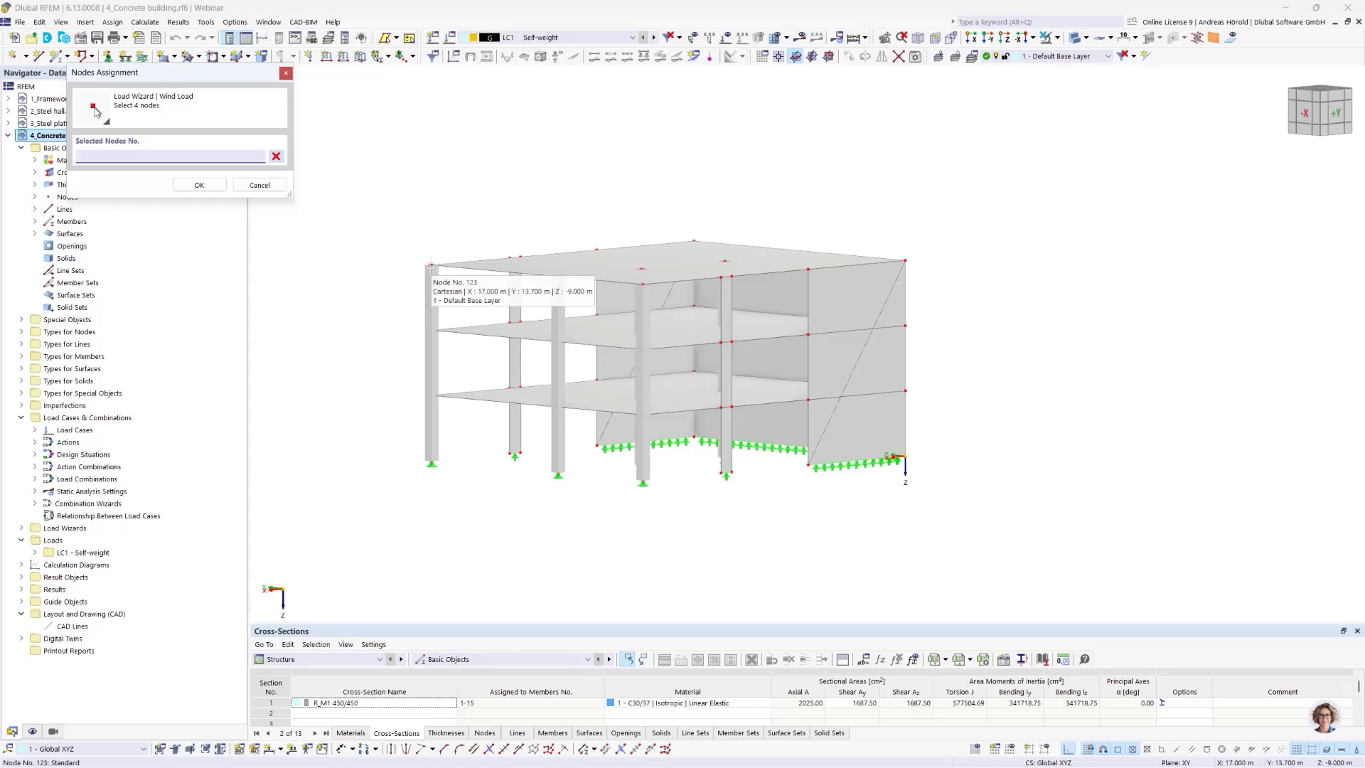
click(431, 266)
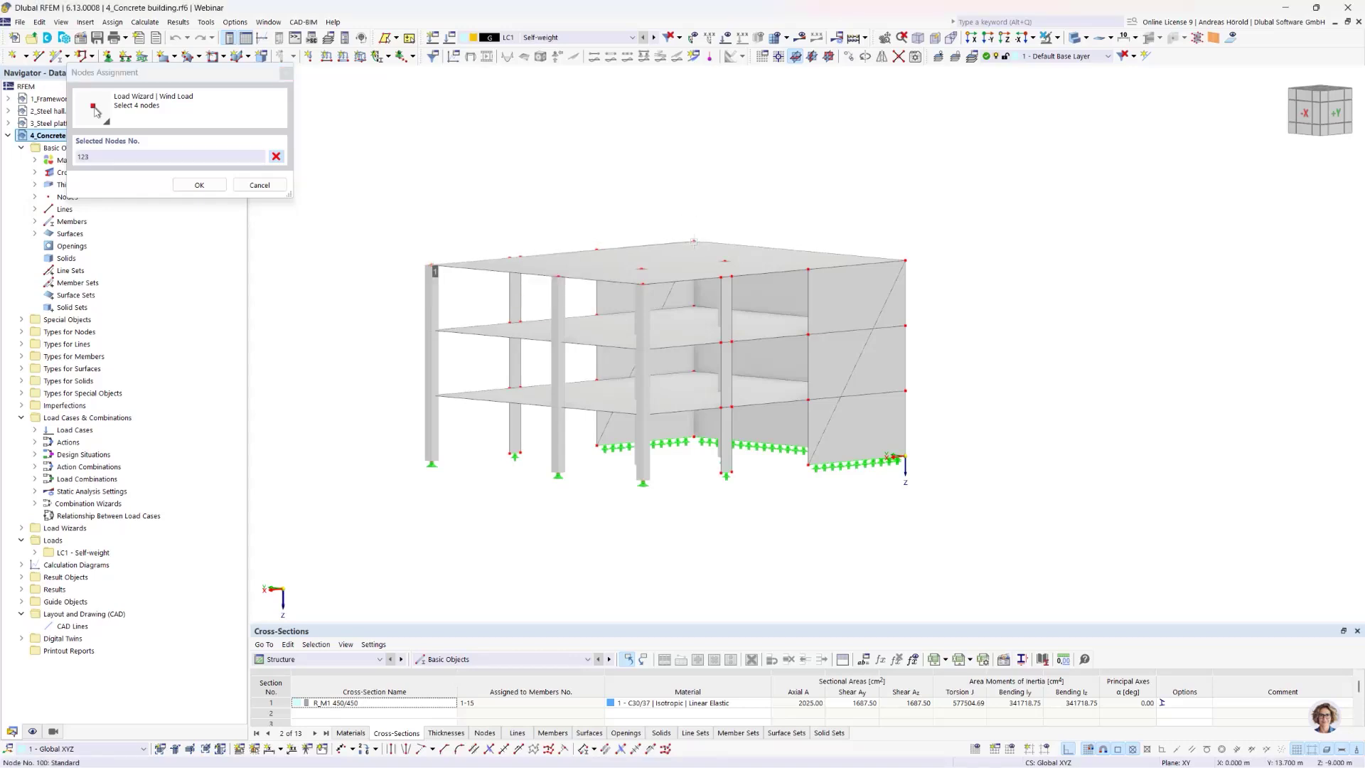
click(695, 242)
click(904, 262)
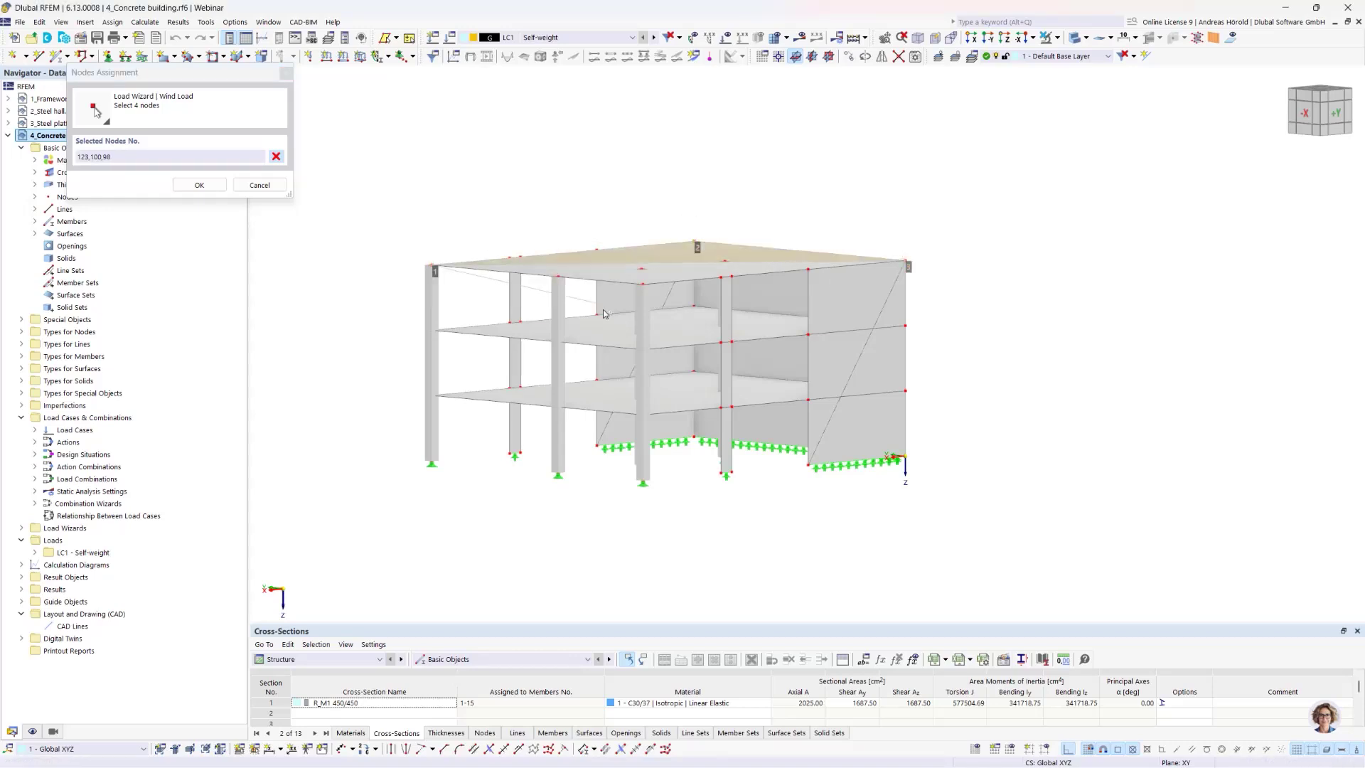
click(641, 285)
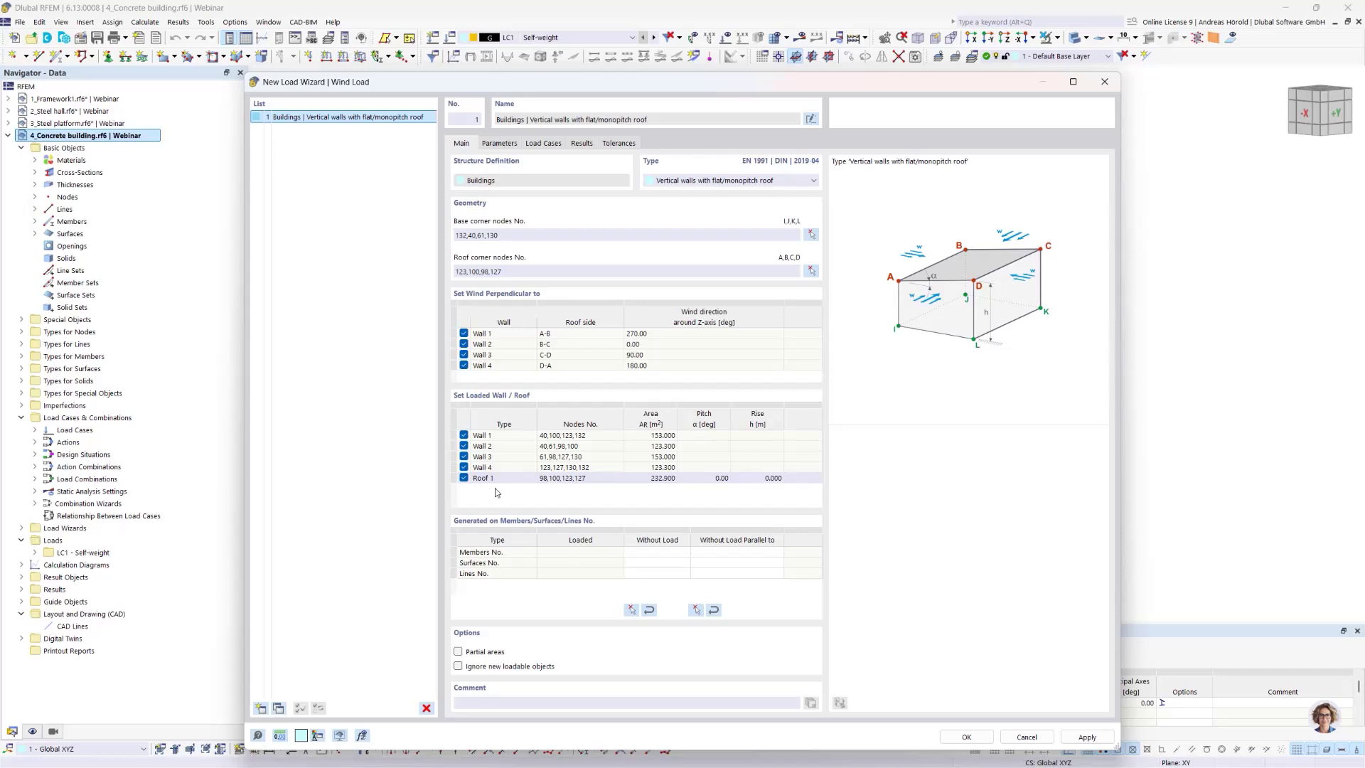
Exclude Roof 1 from the loaded surfaces and enable partial areas for the wind load
click(463, 479)
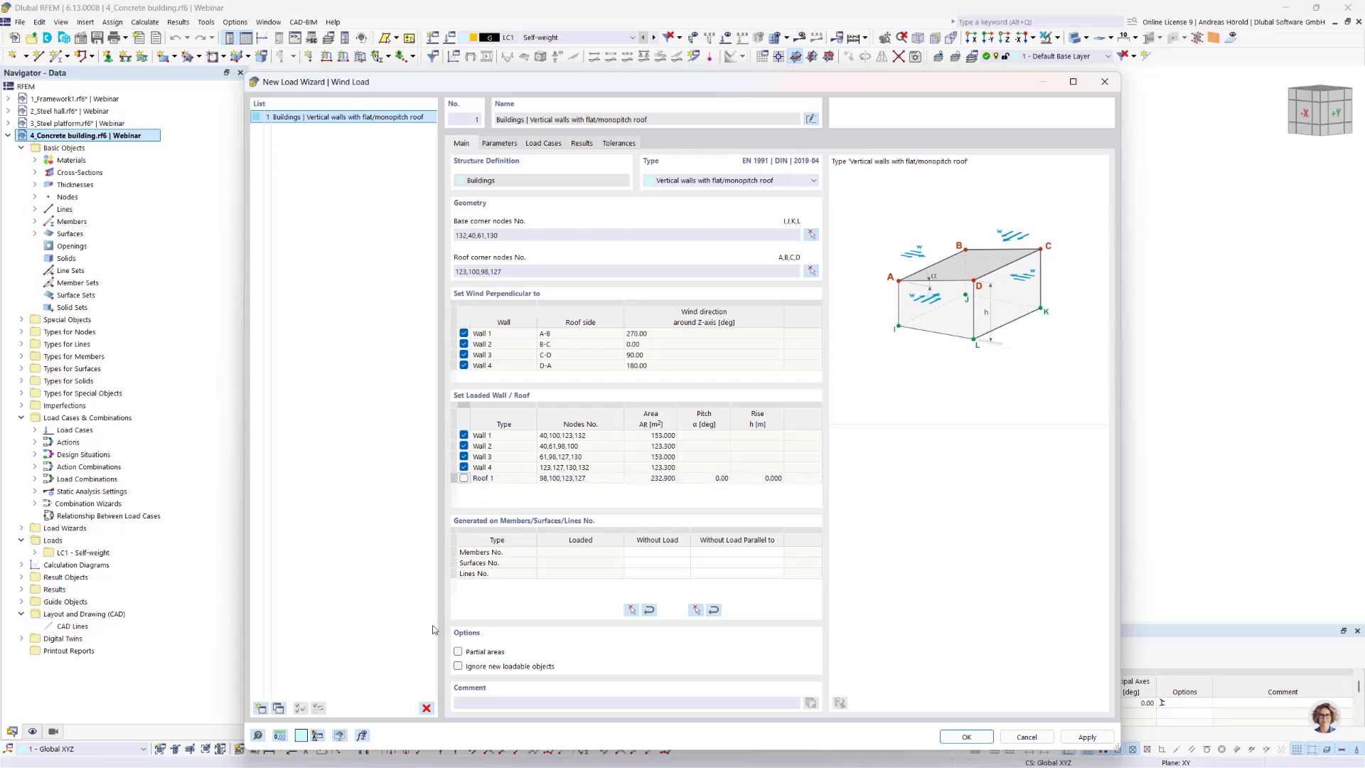
click(459, 652)
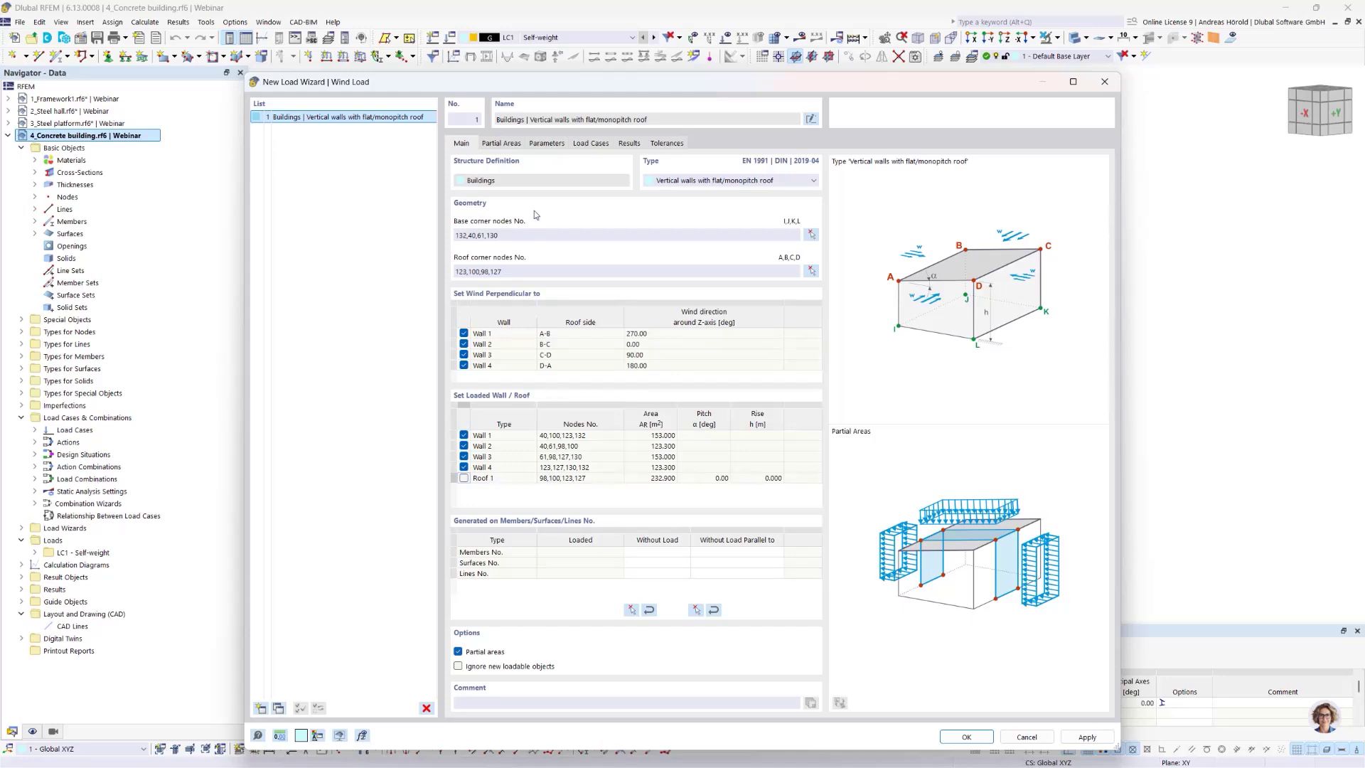
click(504, 144)
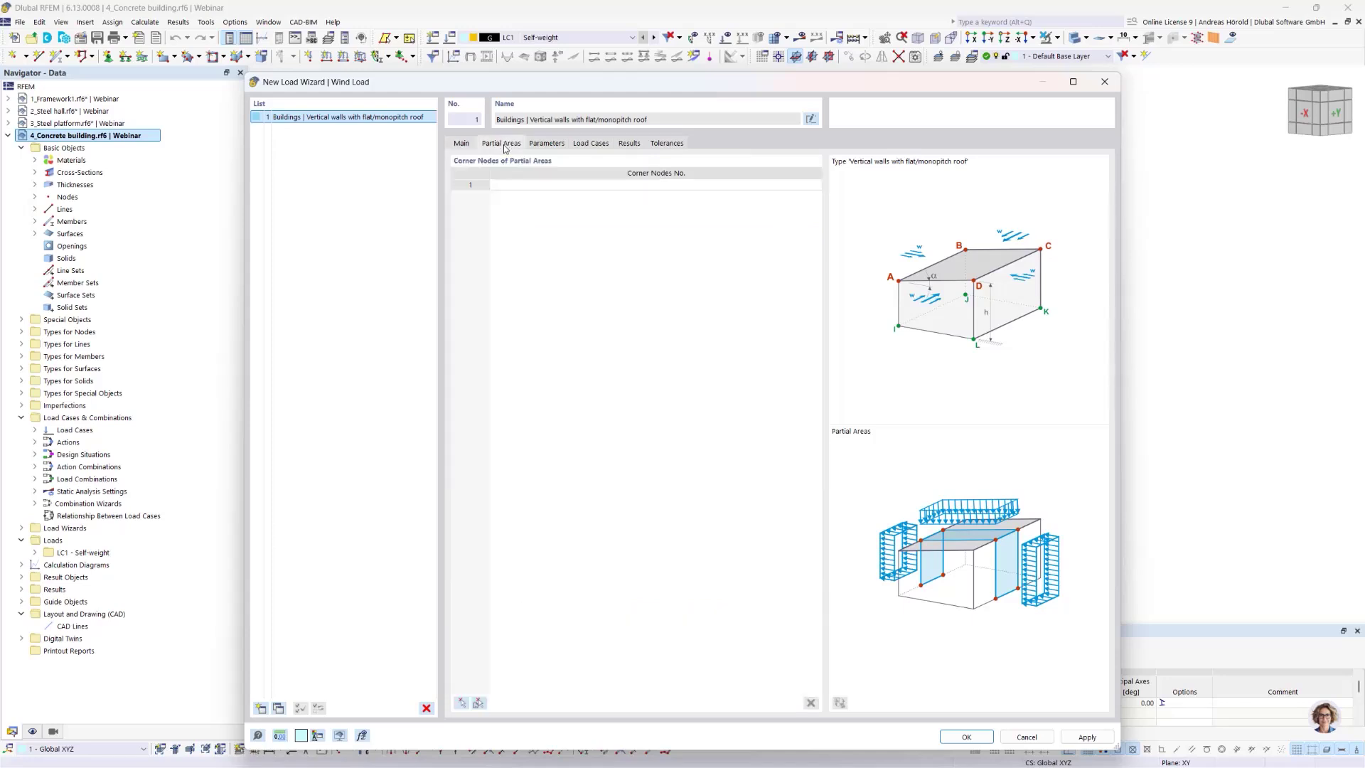
Define the first partial area of the wind load with corner nodes 98, 62, 130 and 127
click(560, 185)
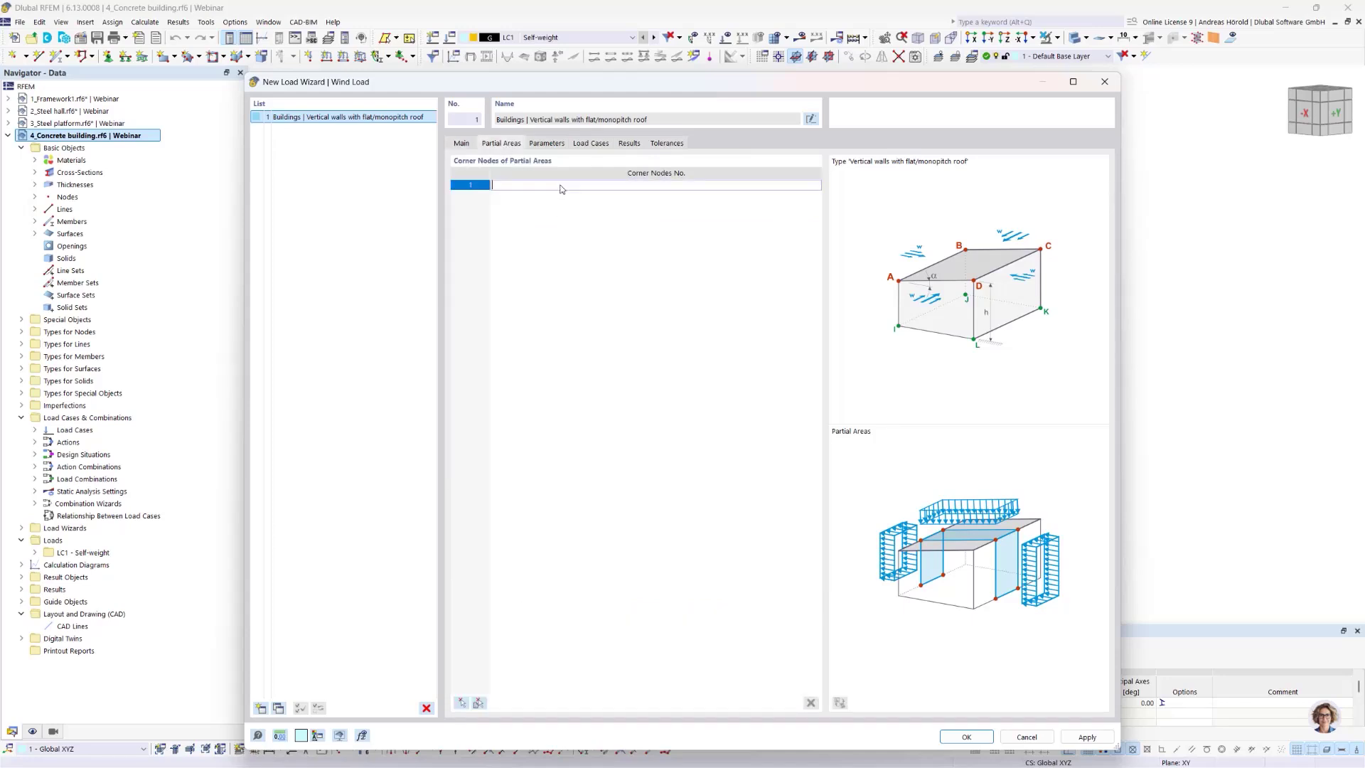
click(461, 704)
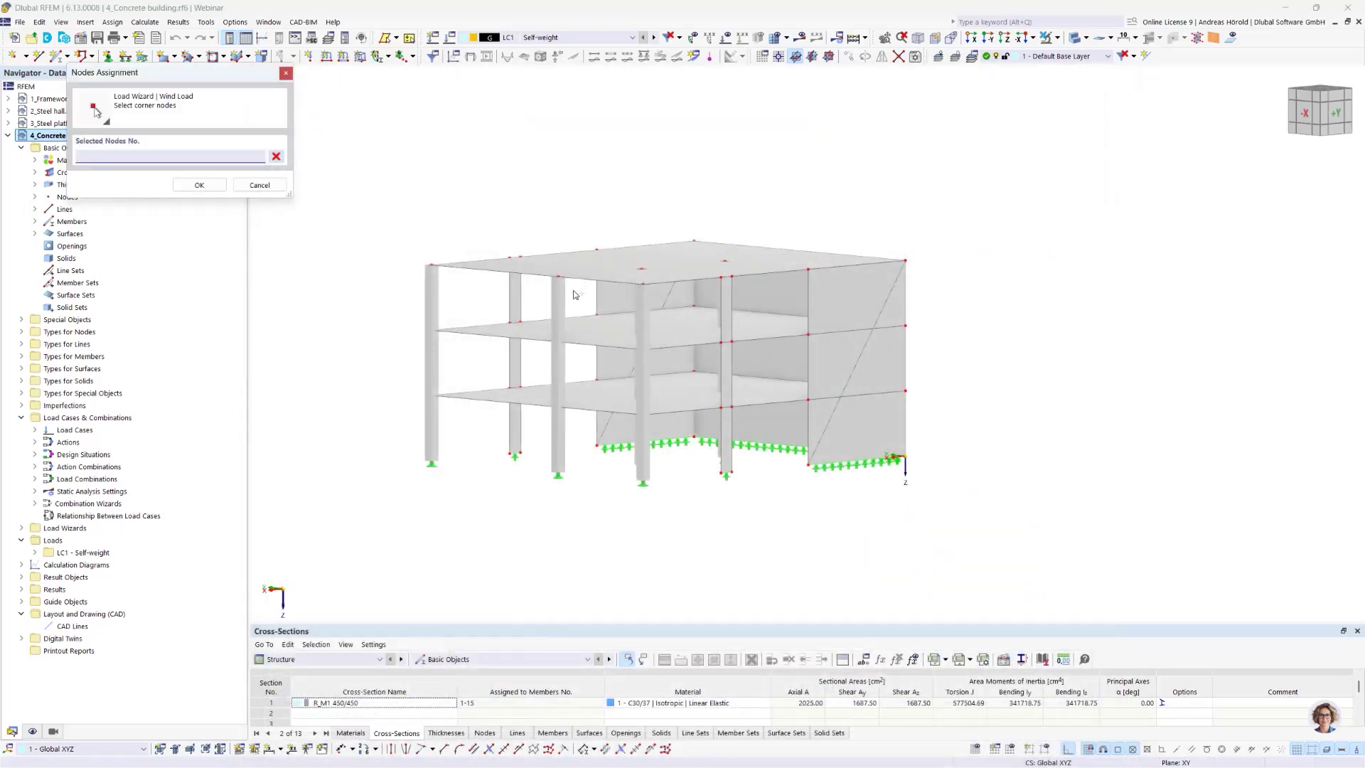
click(906, 261)
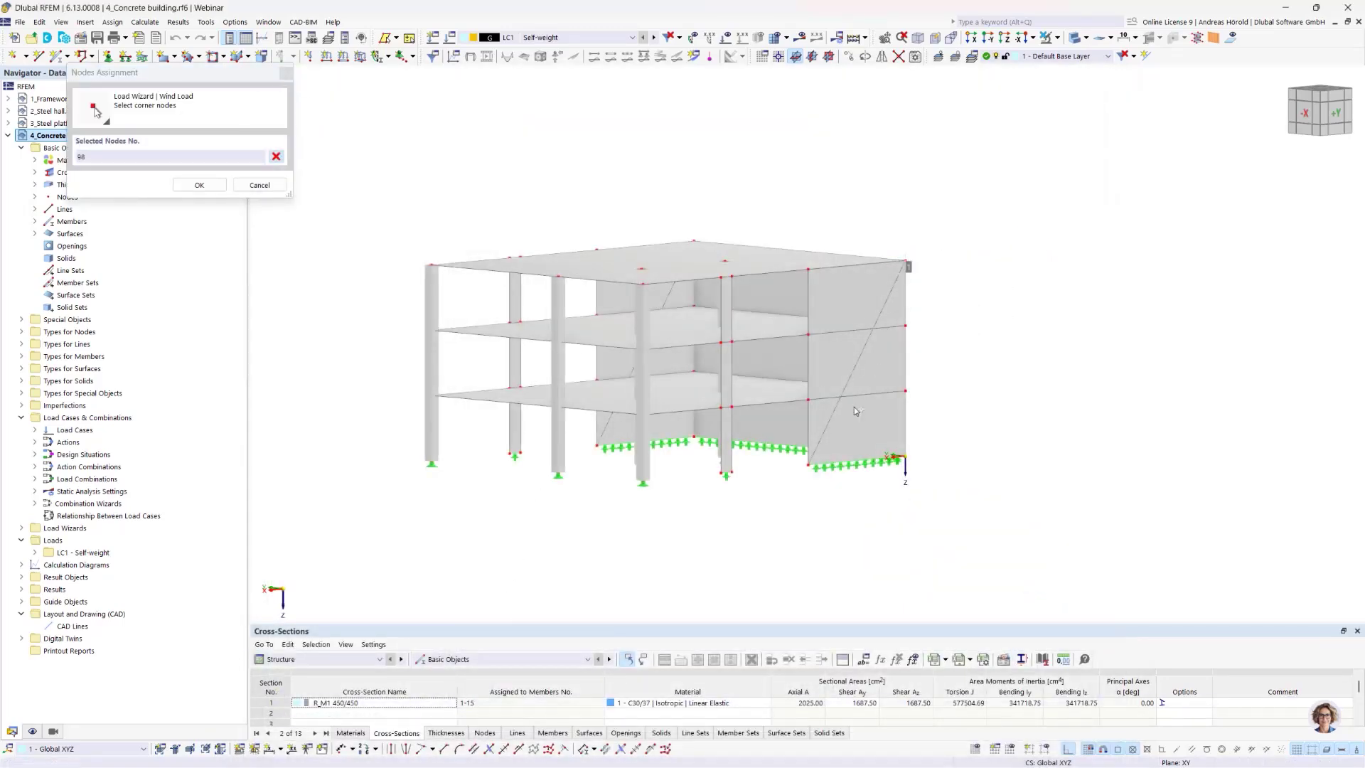
click(810, 470)
click(643, 481)
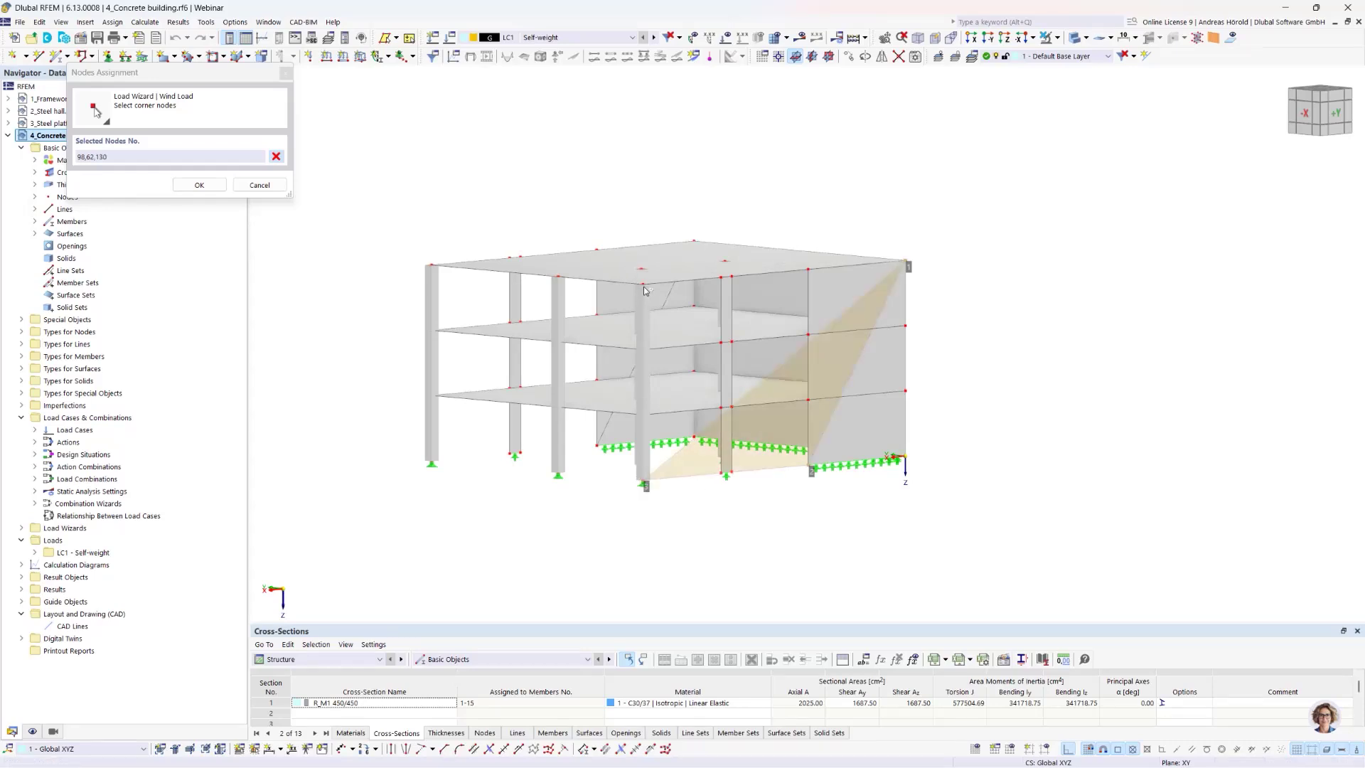
click(643, 287)
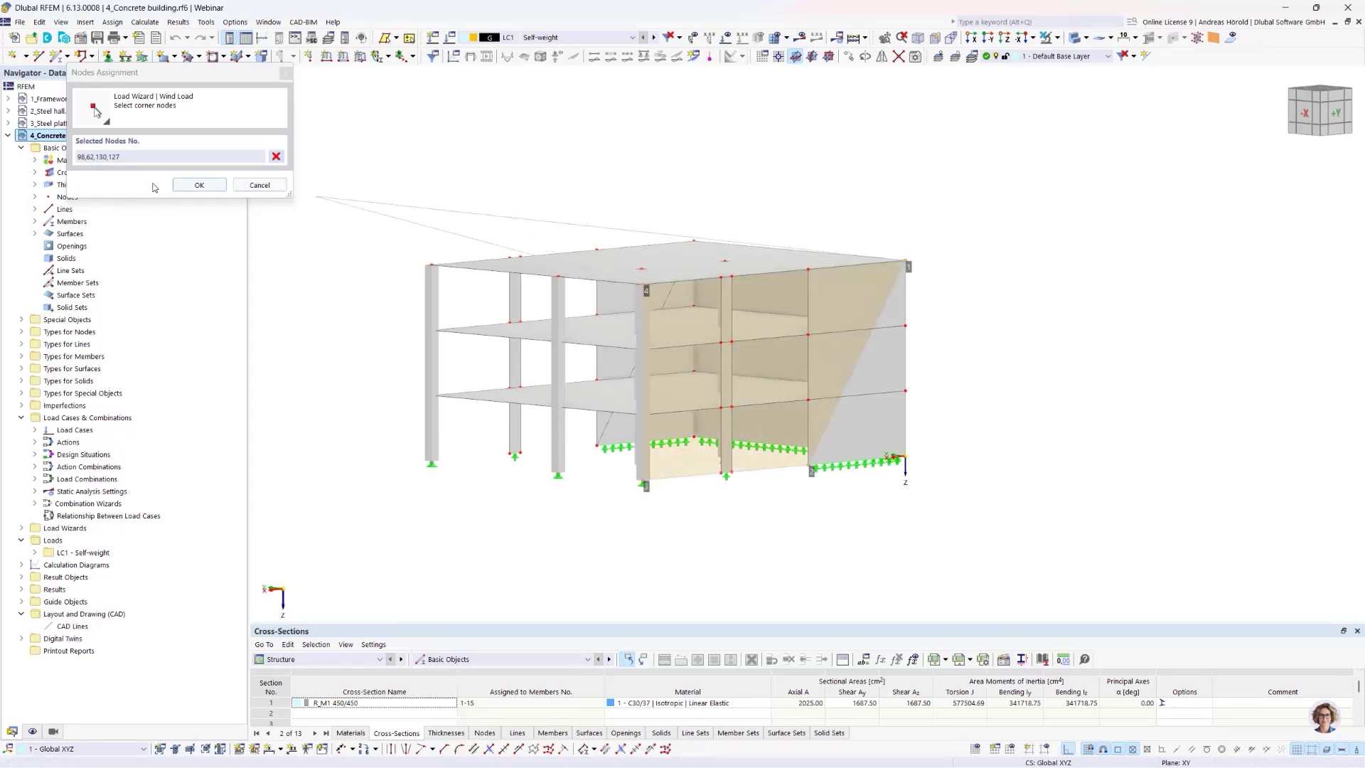
click(199, 185)
Define the second partial area of the wind load with corner nodes 132, 123, 127 and 130
click(514, 168)
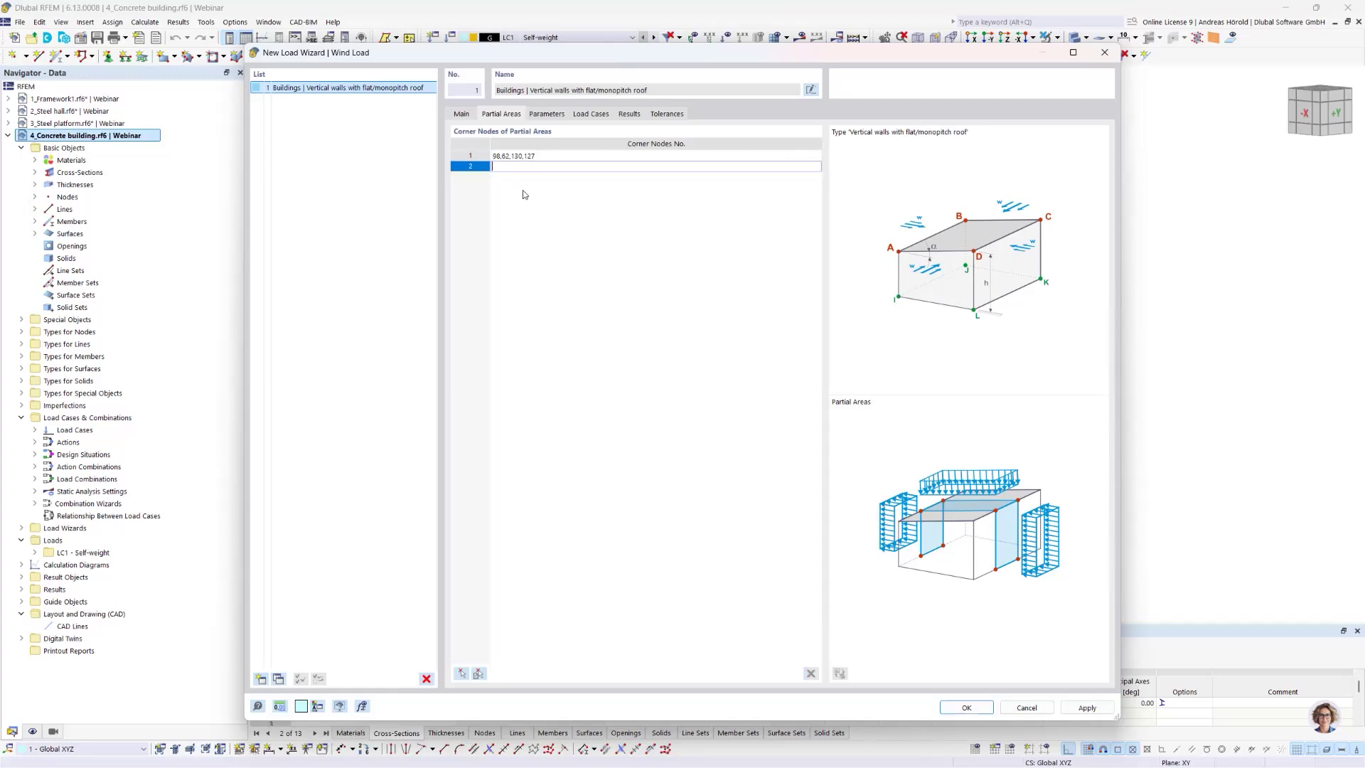
click(462, 673)
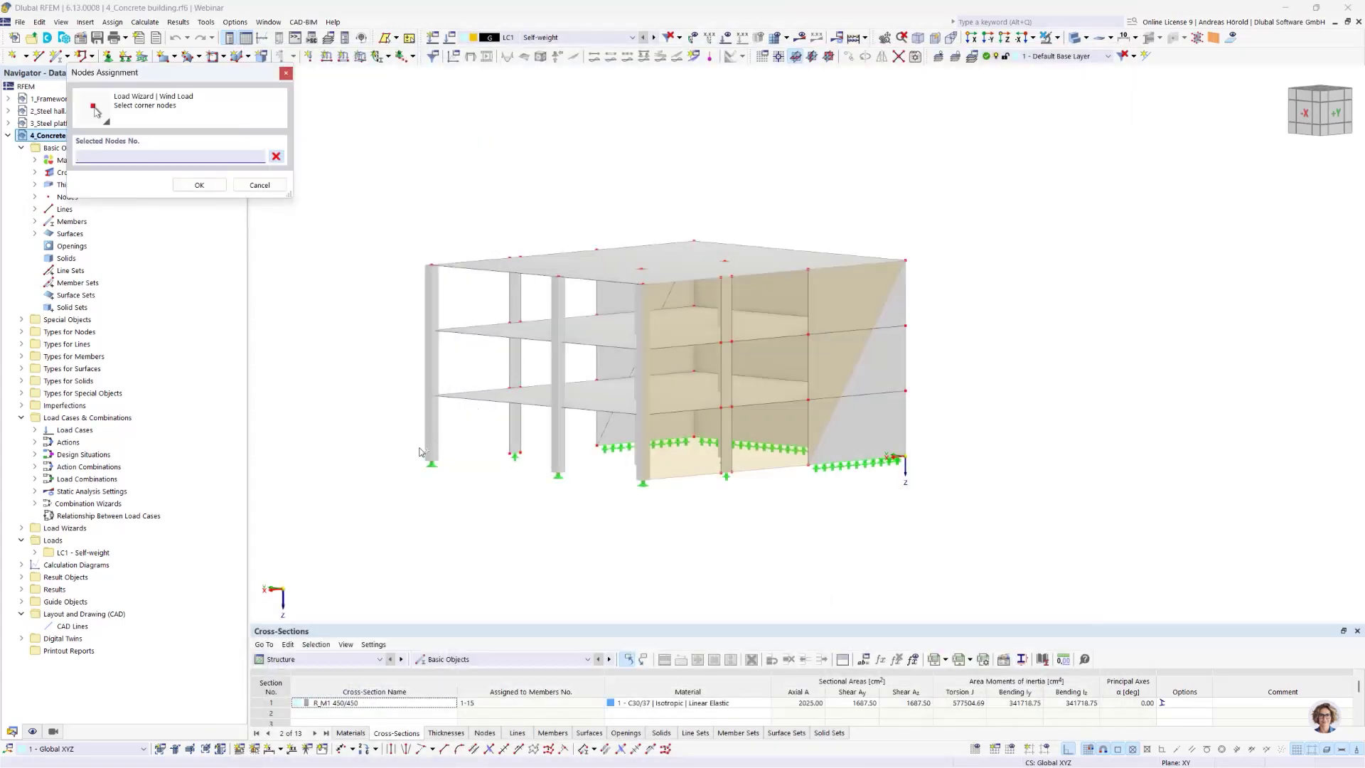
click(432, 464)
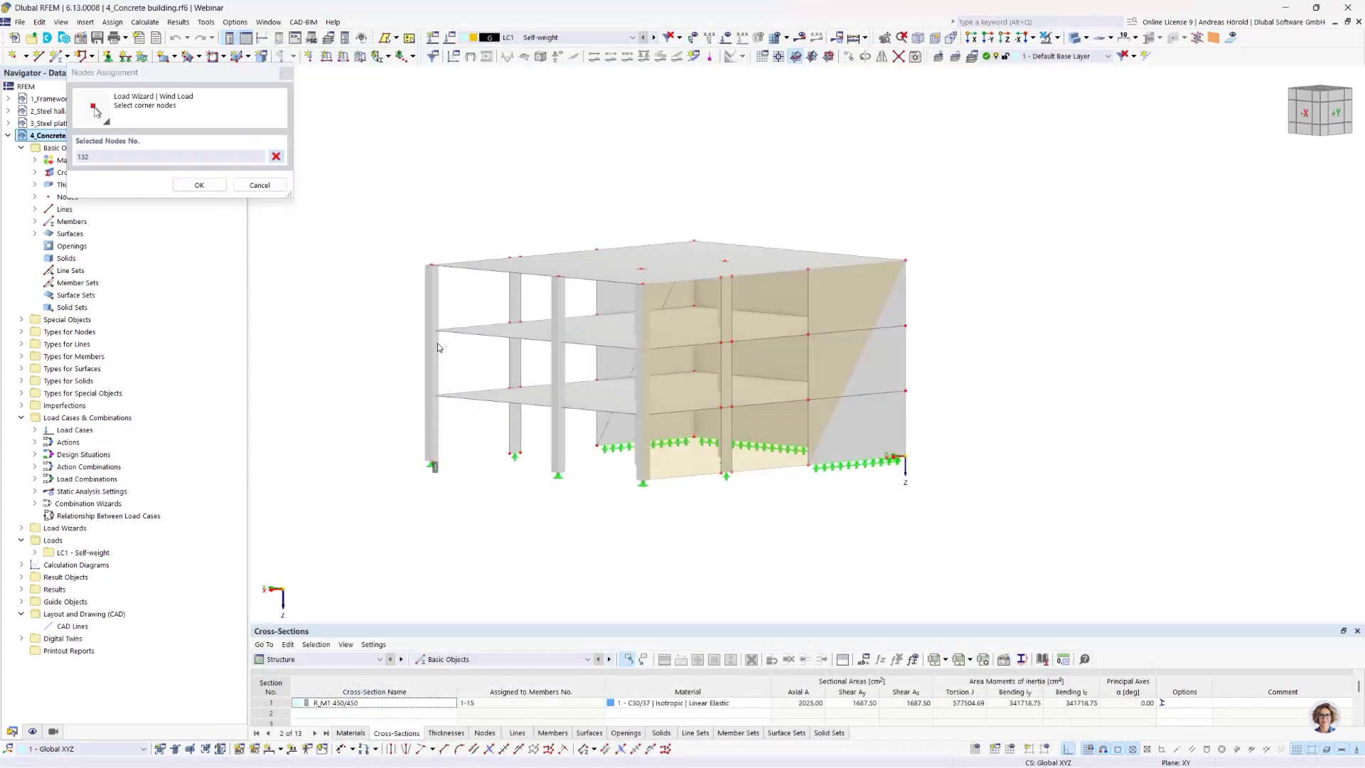
click(430, 265)
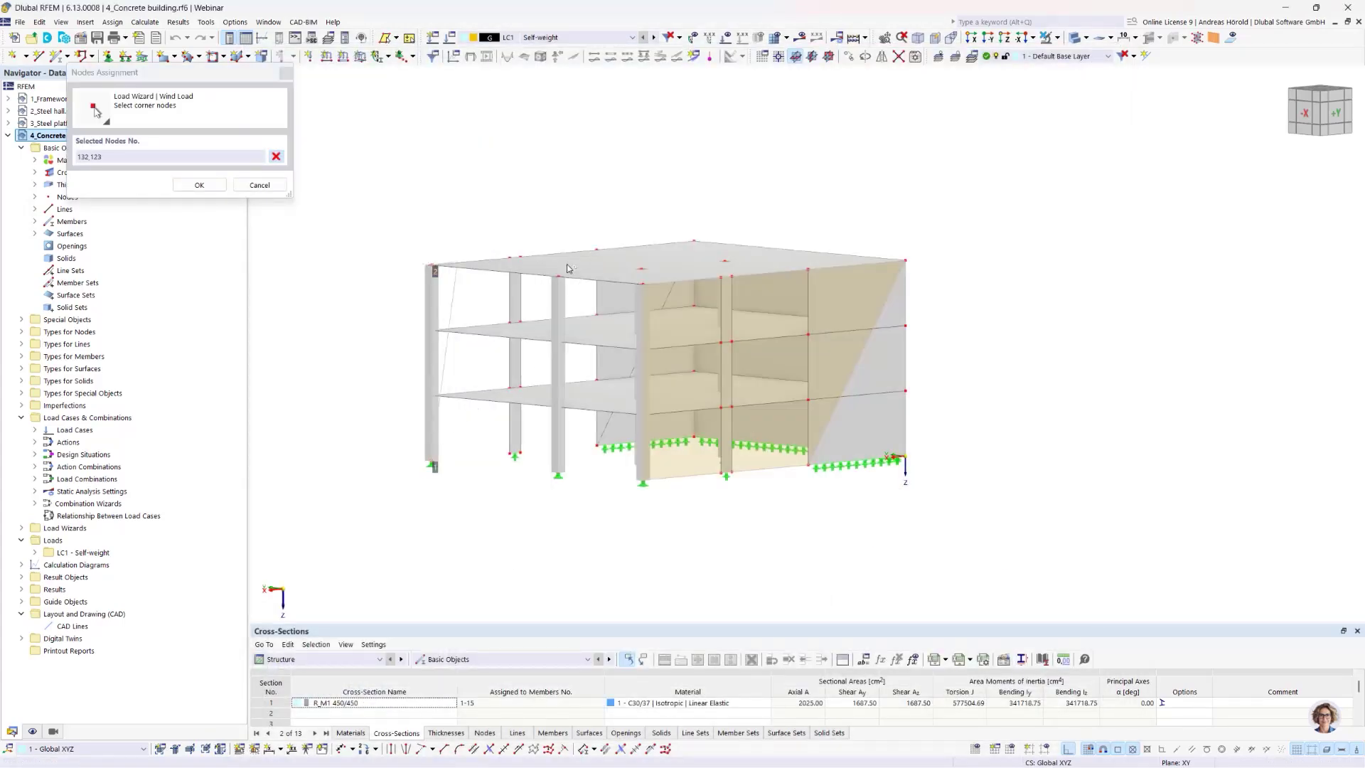
click(642, 283)
click(644, 483)
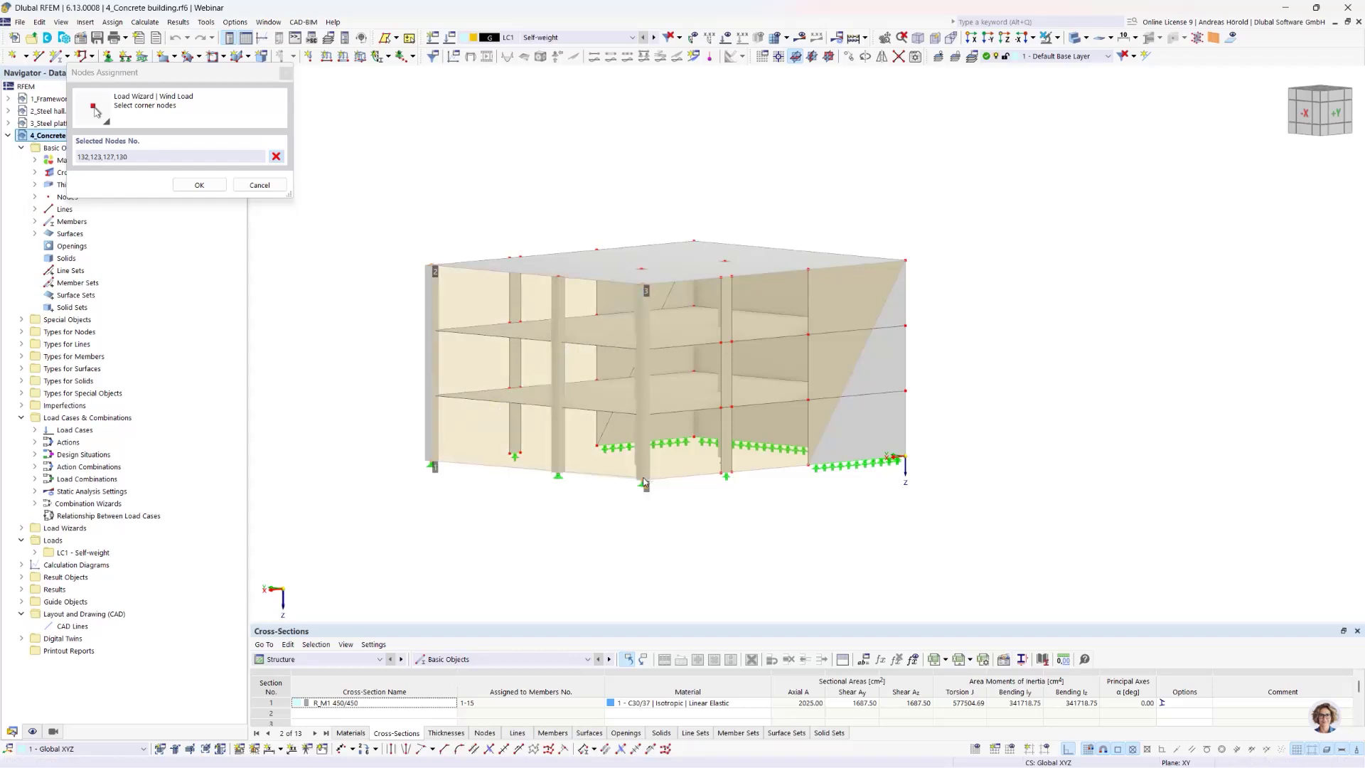
click(200, 185)
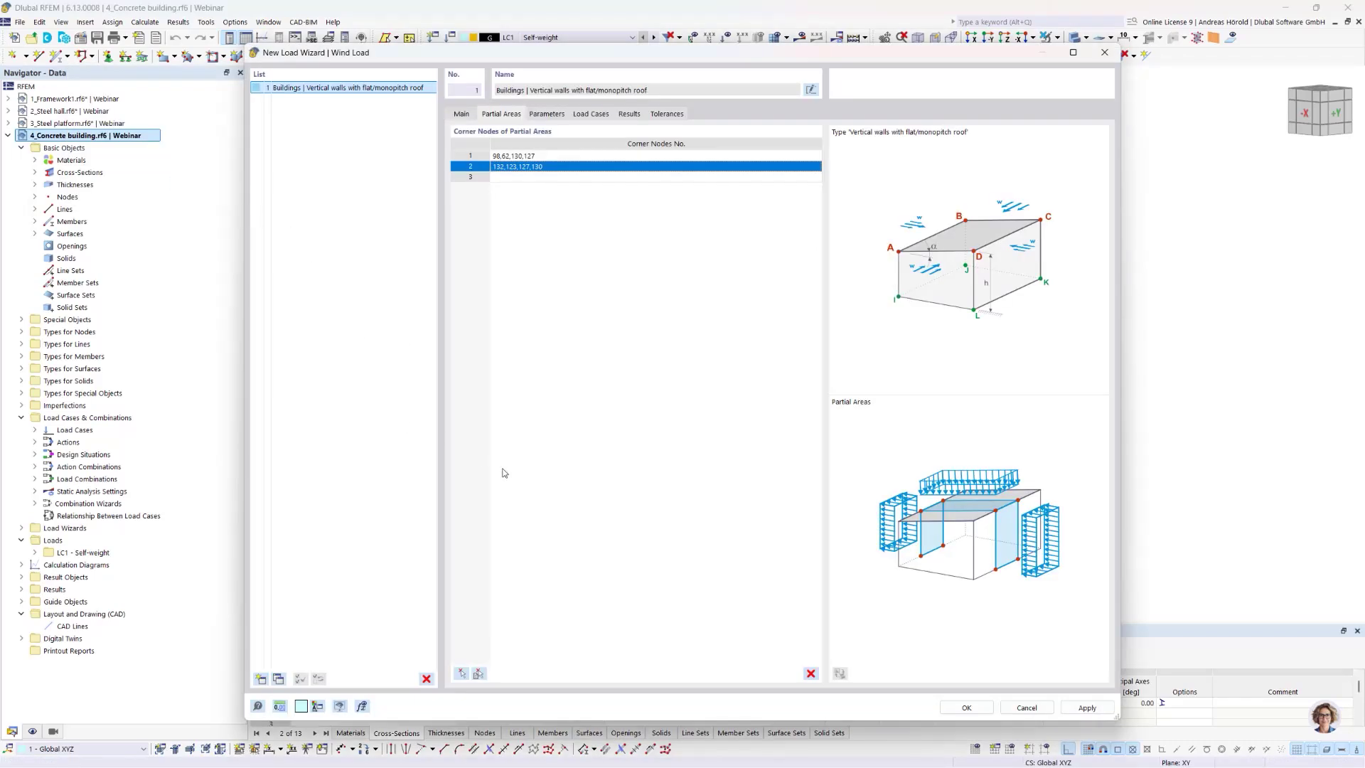
Define the third partial area of the wind load with corner nodes 100, 123, 132 and 42
click(534, 177)
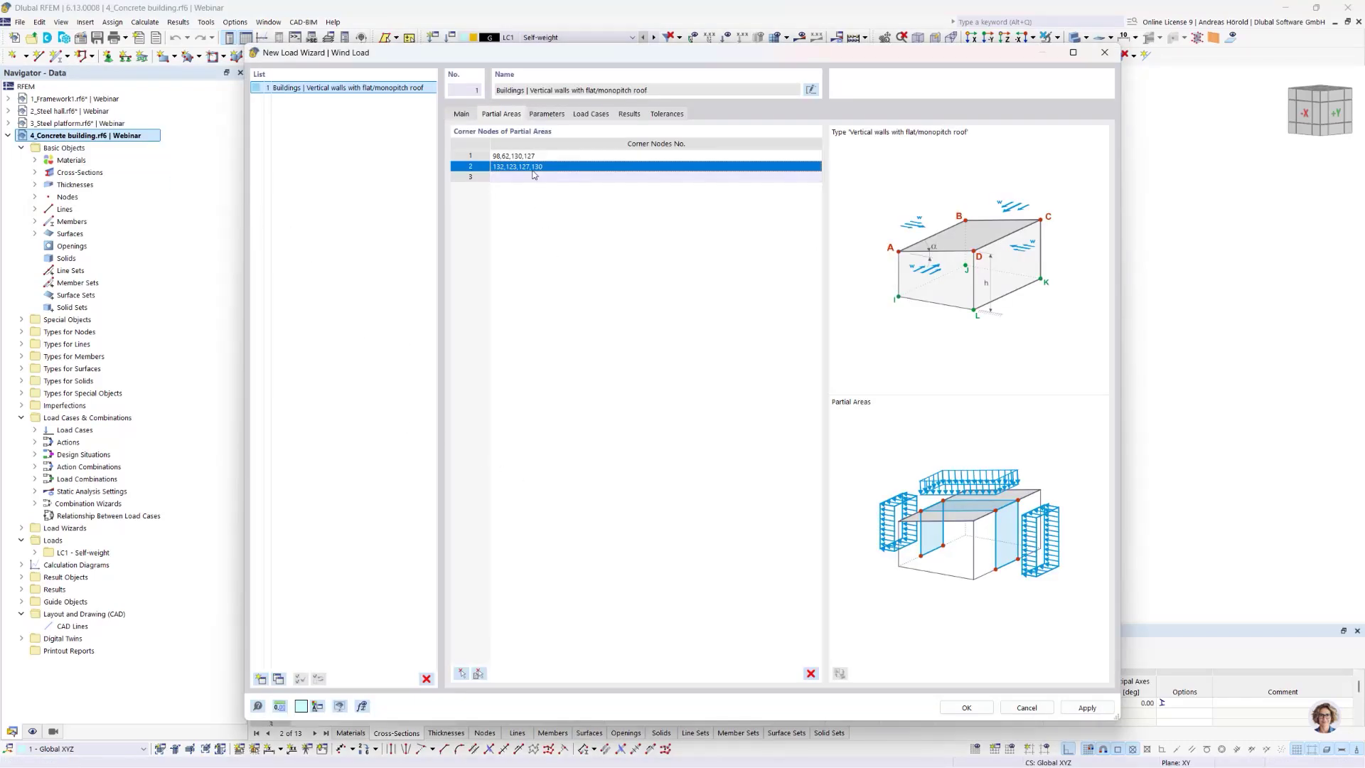
click(463, 674)
ctrl+middle_drag(369, 520, 643, 512)
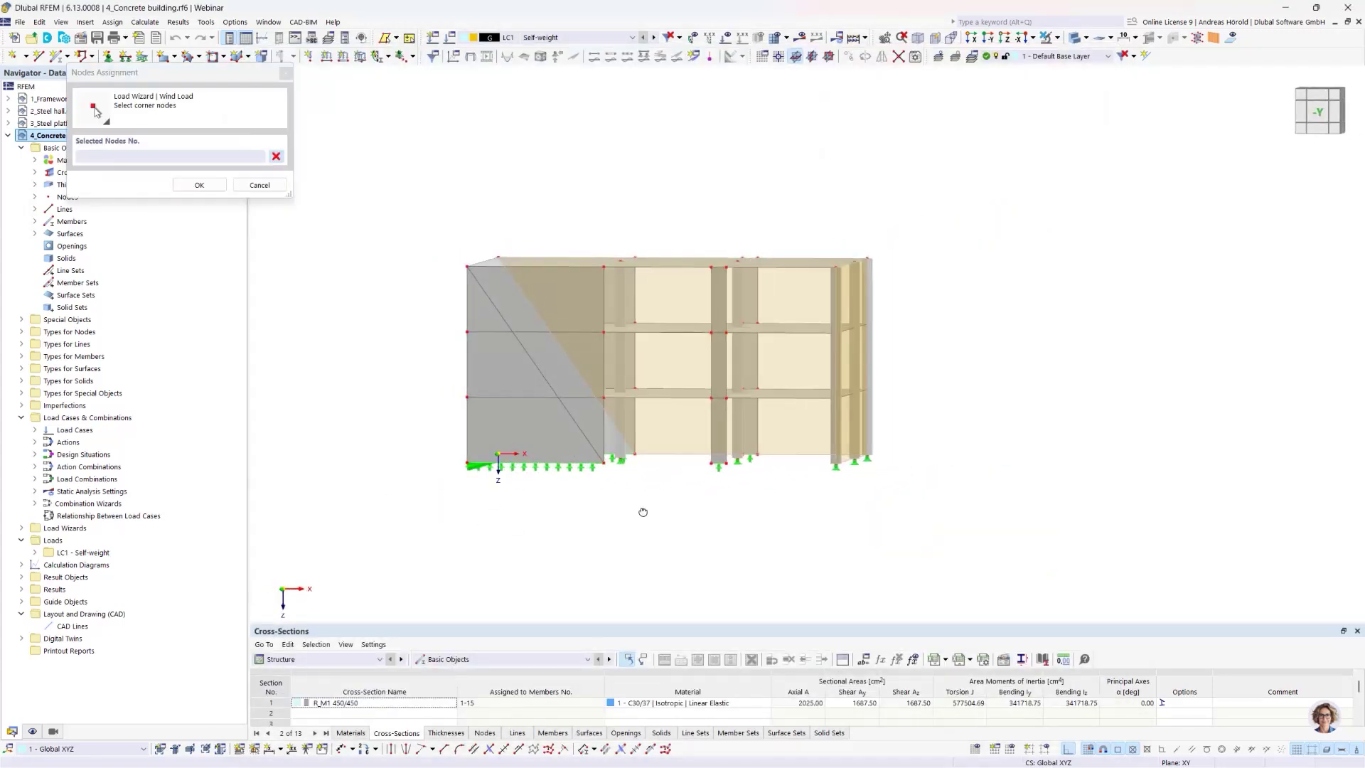
click(468, 266)
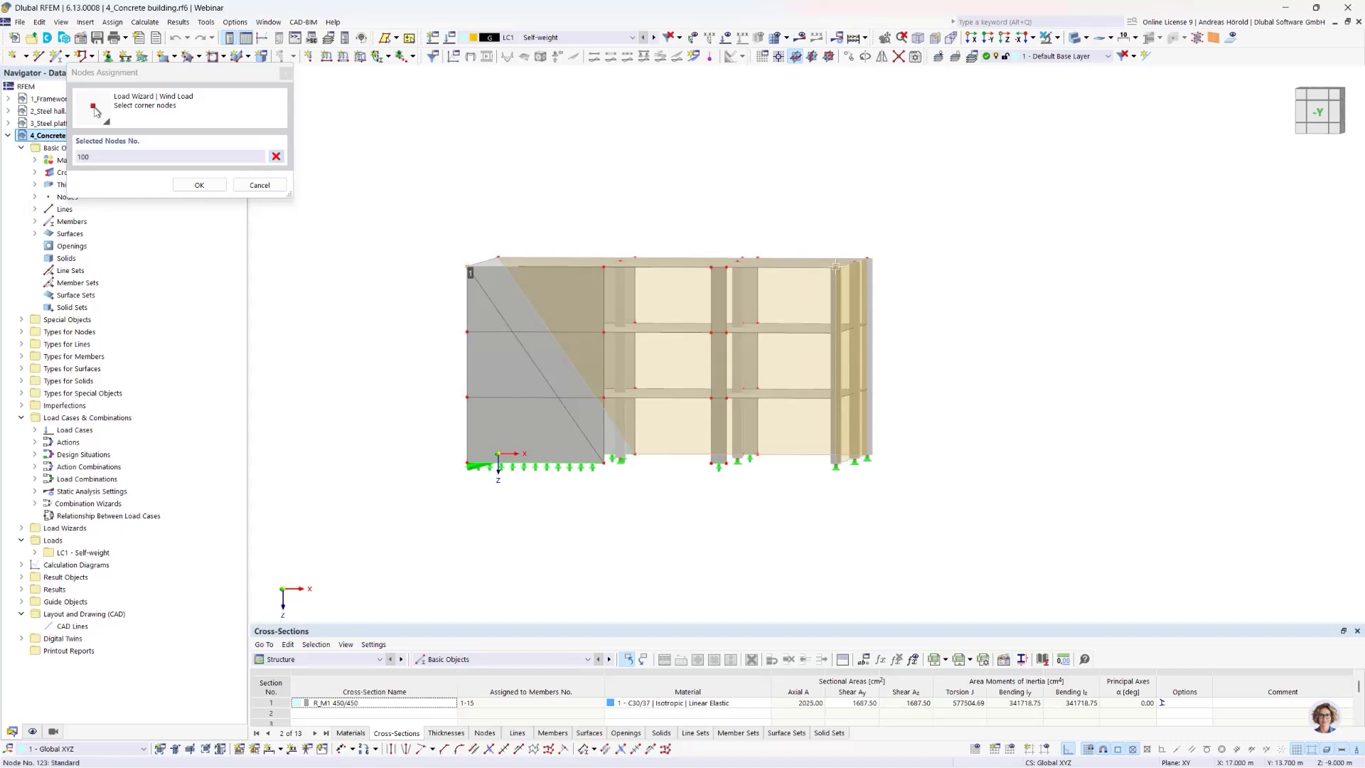
click(837, 268)
click(837, 465)
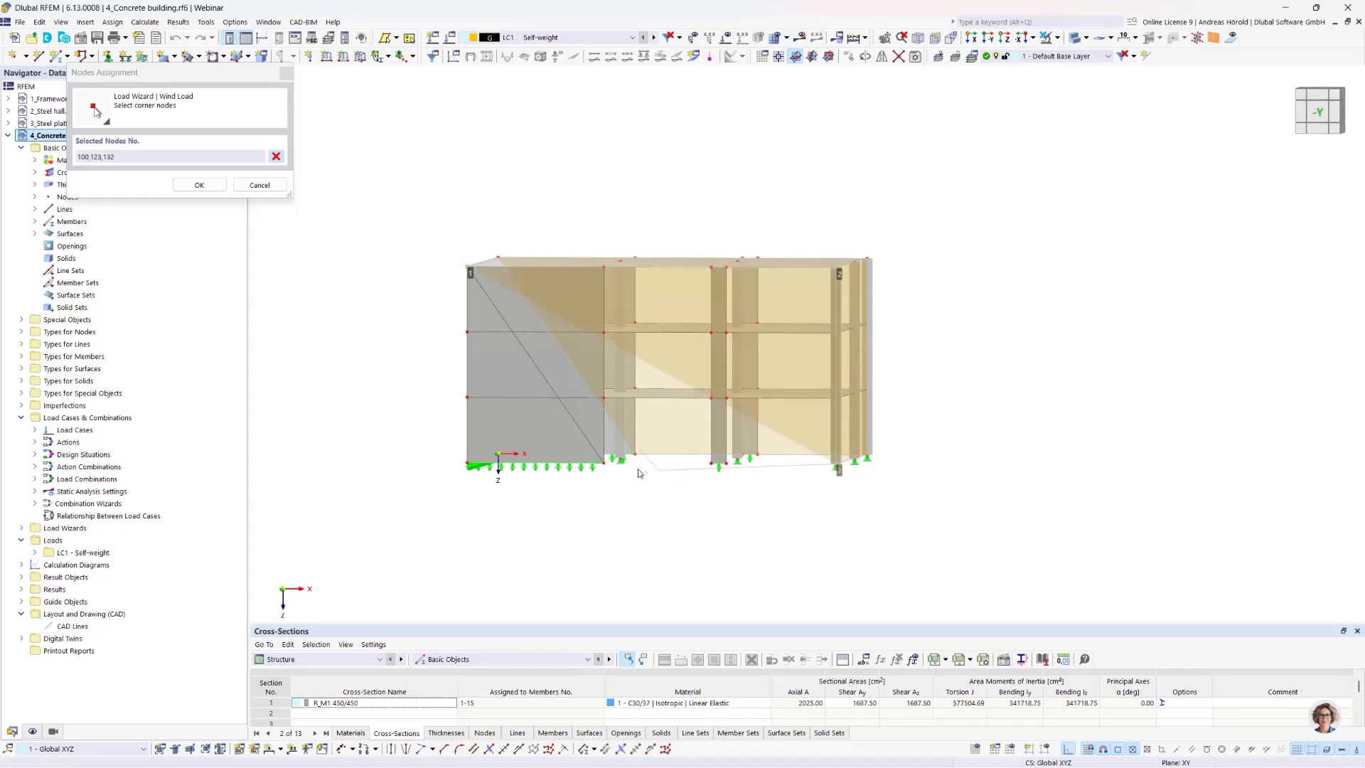
click(602, 463)
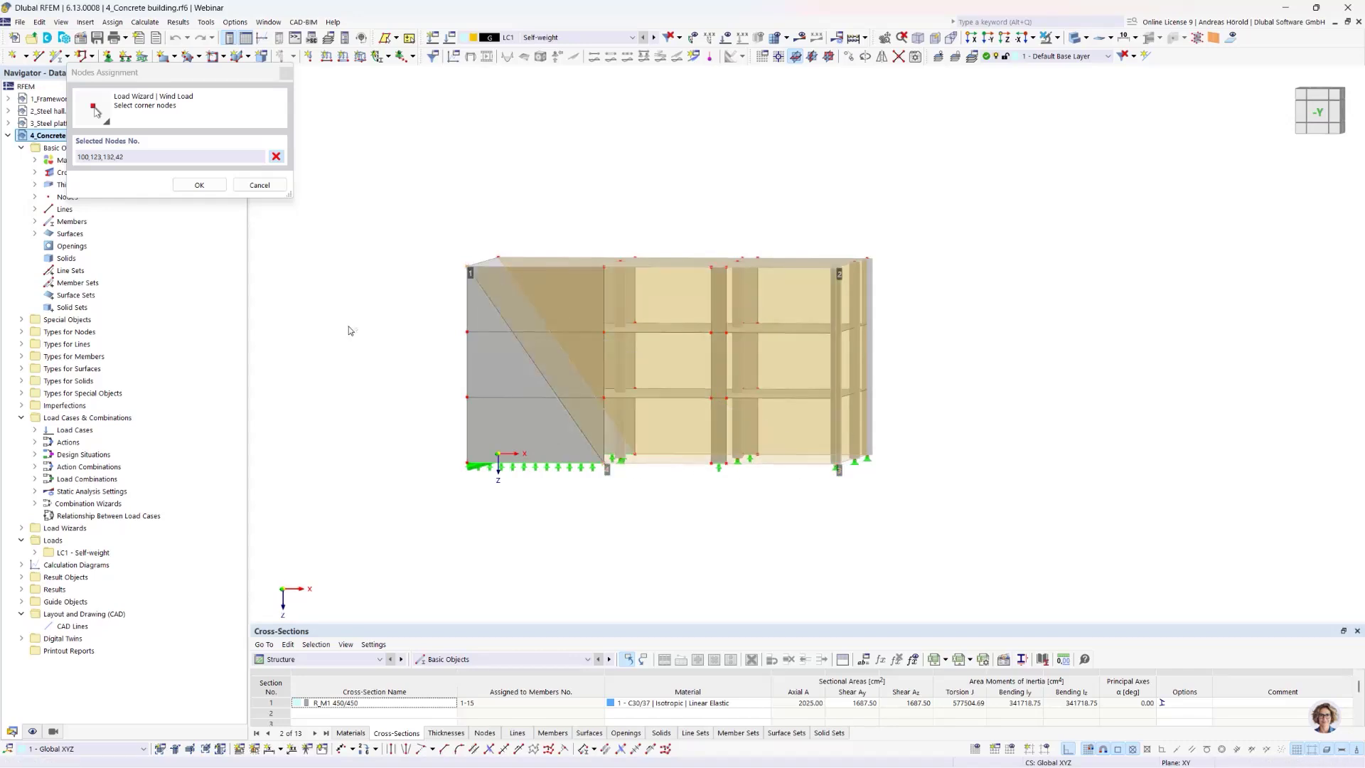
click(199, 185)
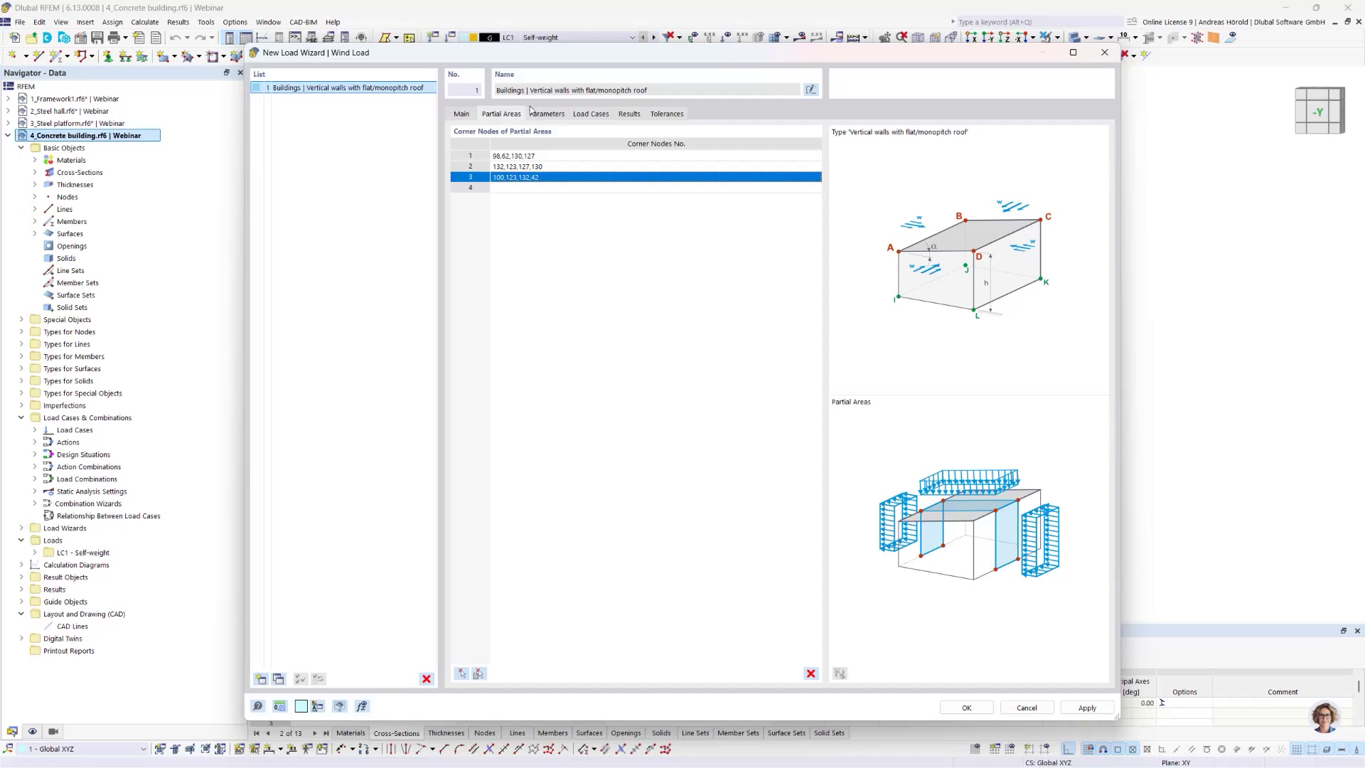
Set the wind load parameters to user-defined definition, load zone 2 and terrain category II
click(539, 113)
click(750, 176)
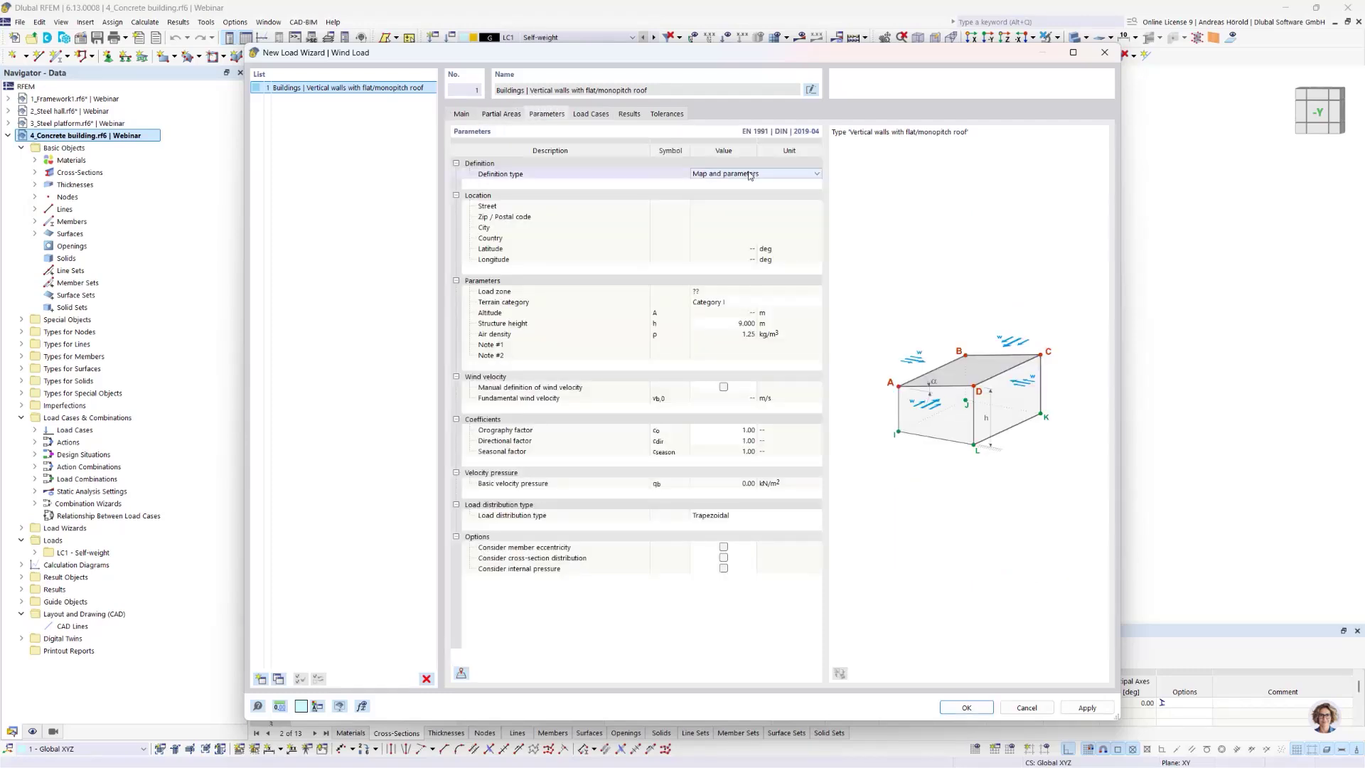
click(750, 176)
click(744, 194)
click(711, 206)
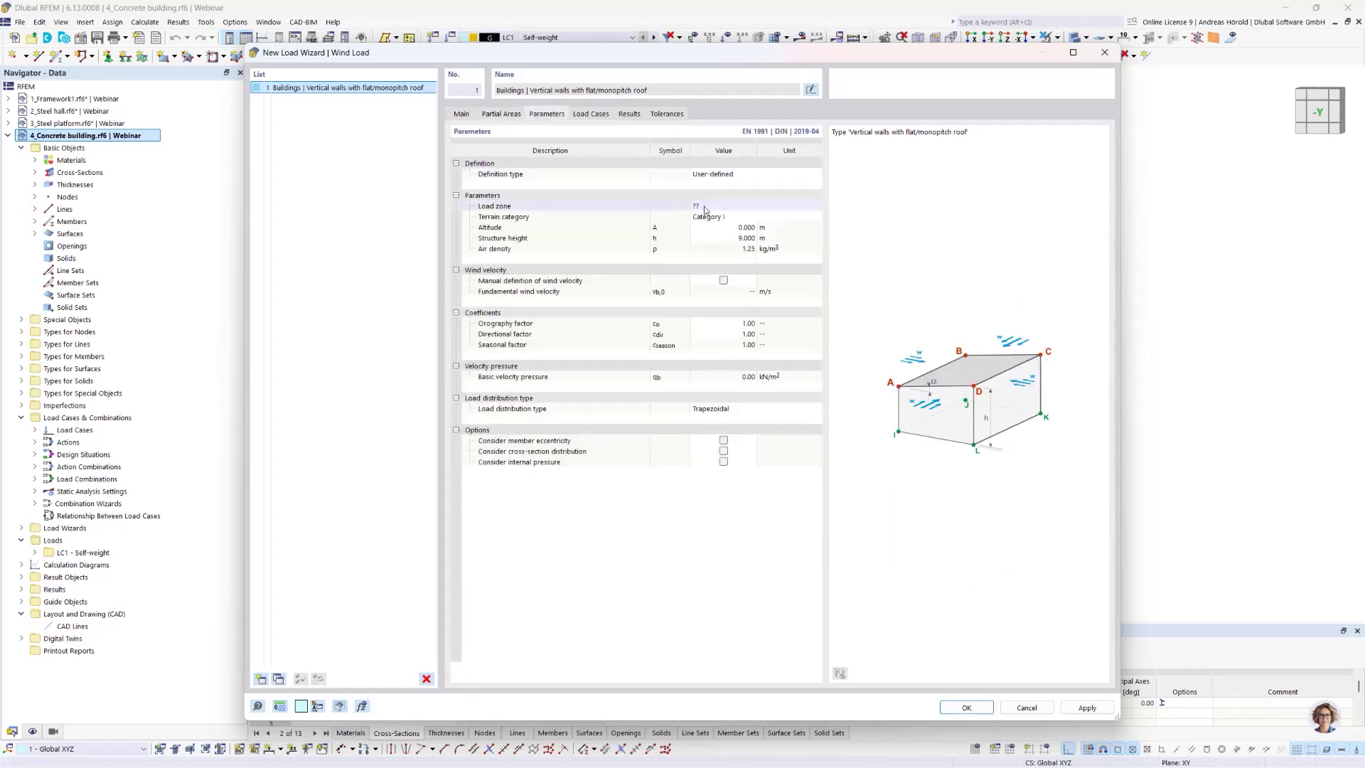
click(711, 206)
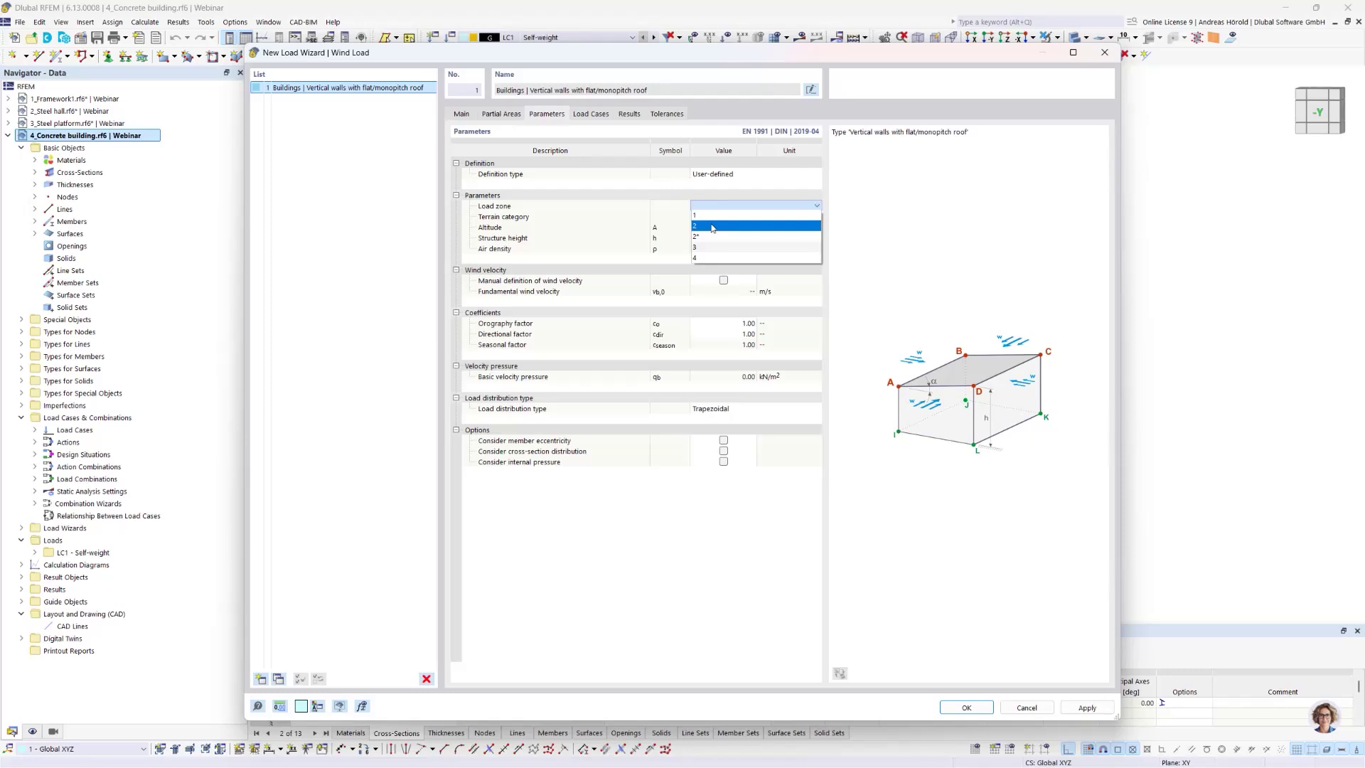
click(712, 226)
click(717, 217)
click(718, 218)
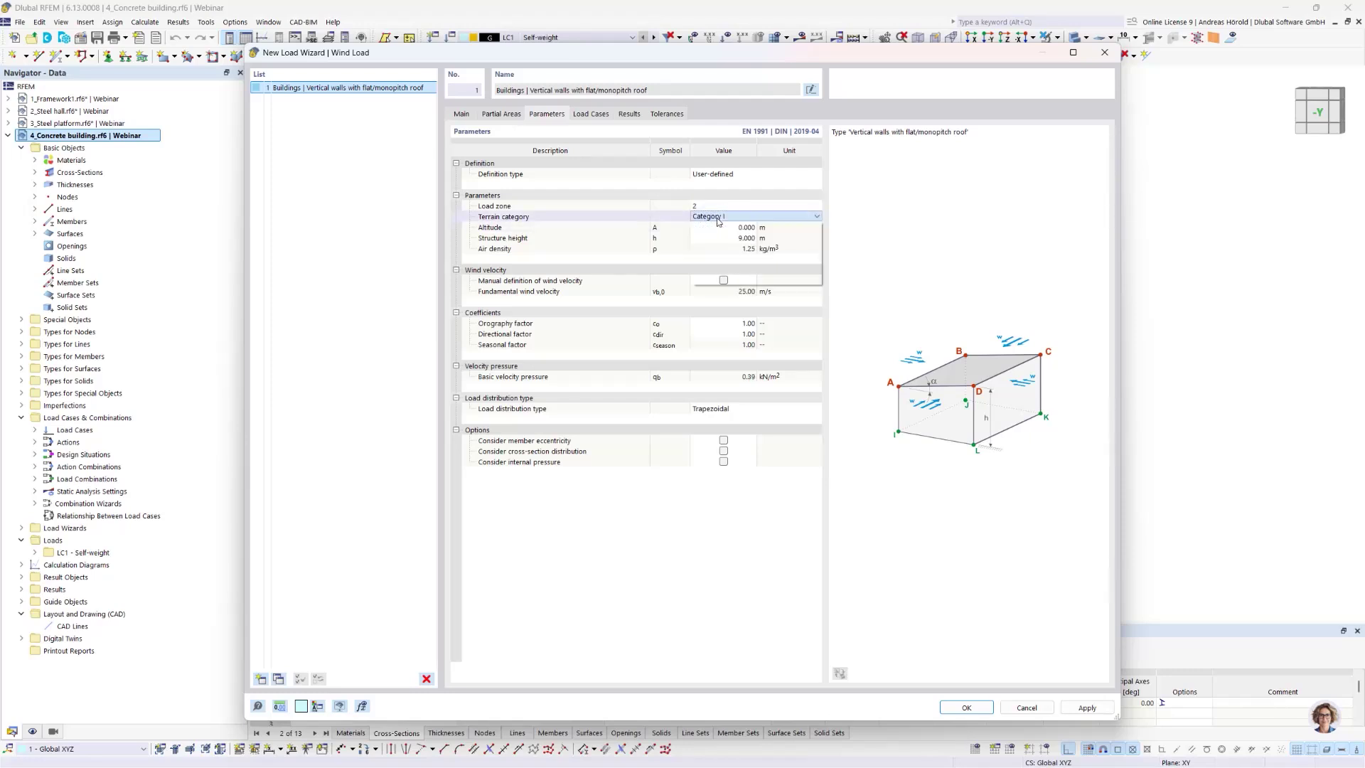
click(715, 237)
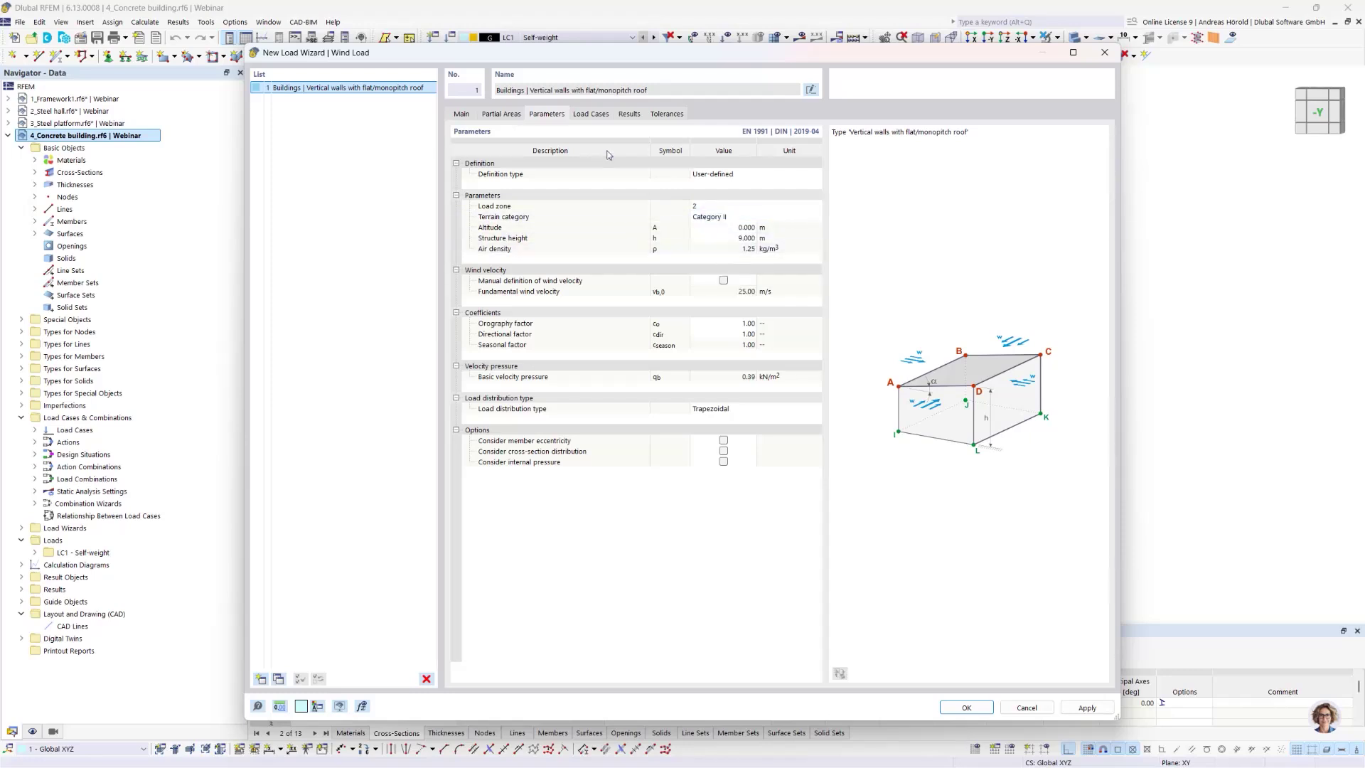
Create load cases for the wind perpendicular to all four walls and generate the wind loads from the wizard
click(590, 114)
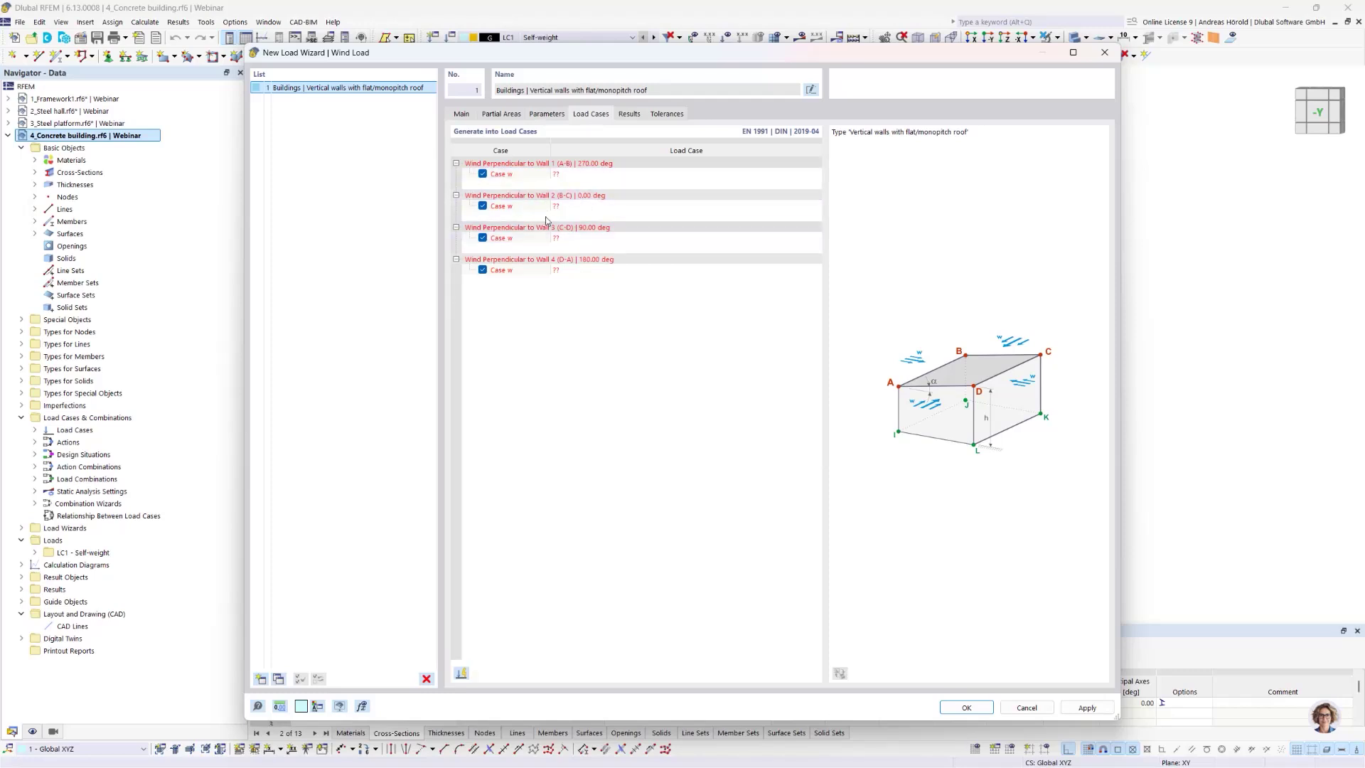
click(462, 673)
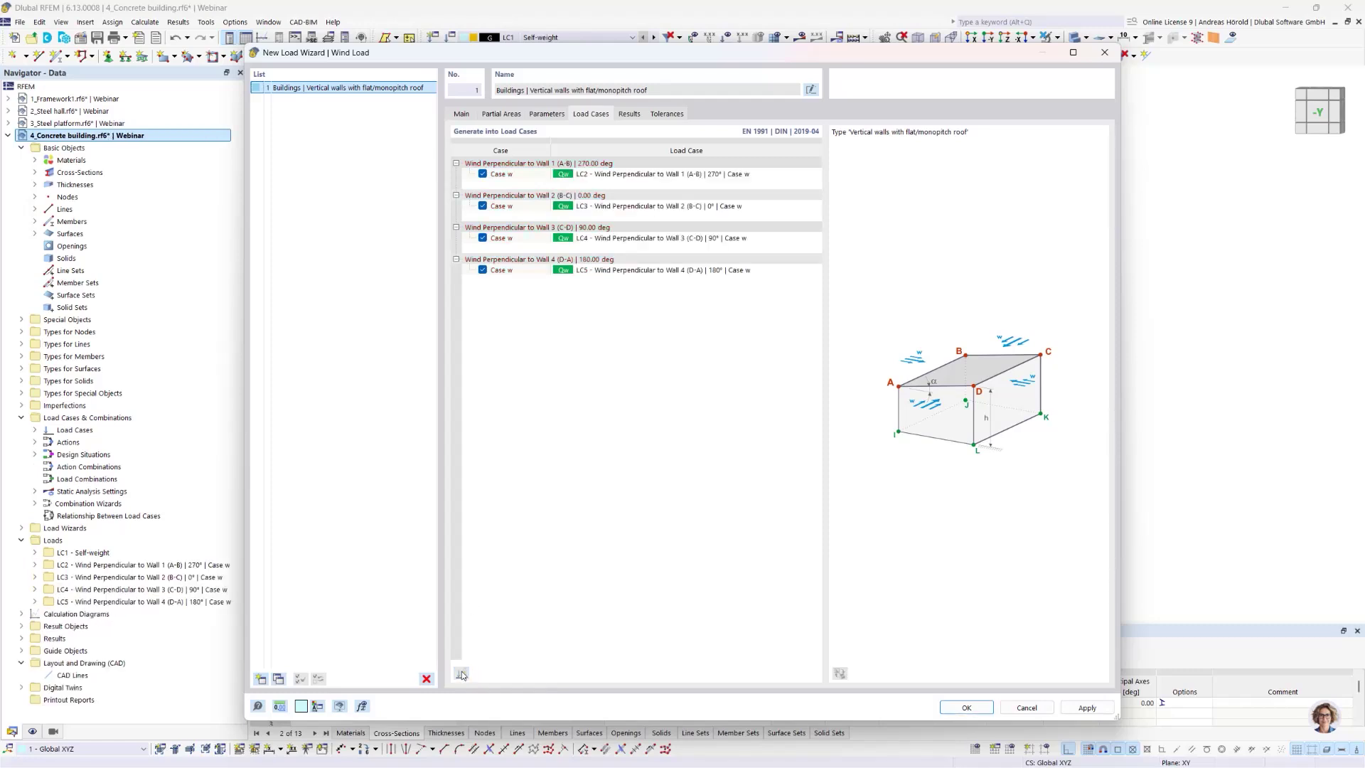
click(961, 709)
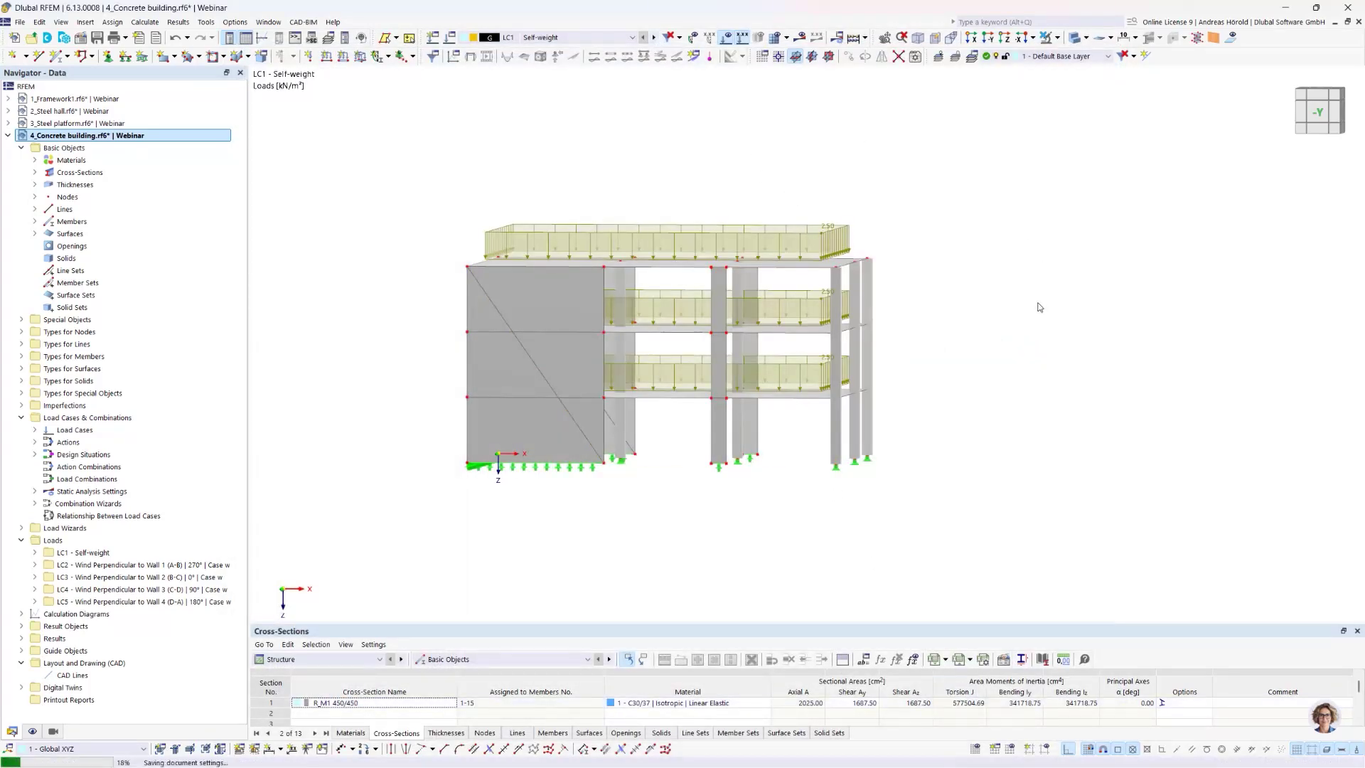
Examine the generated wind loads on the building for each wind direction, starting with load case LC2
ctrl+middle_drag(996, 305, 956, 332)
right_click(957, 332)
click(738, 345)
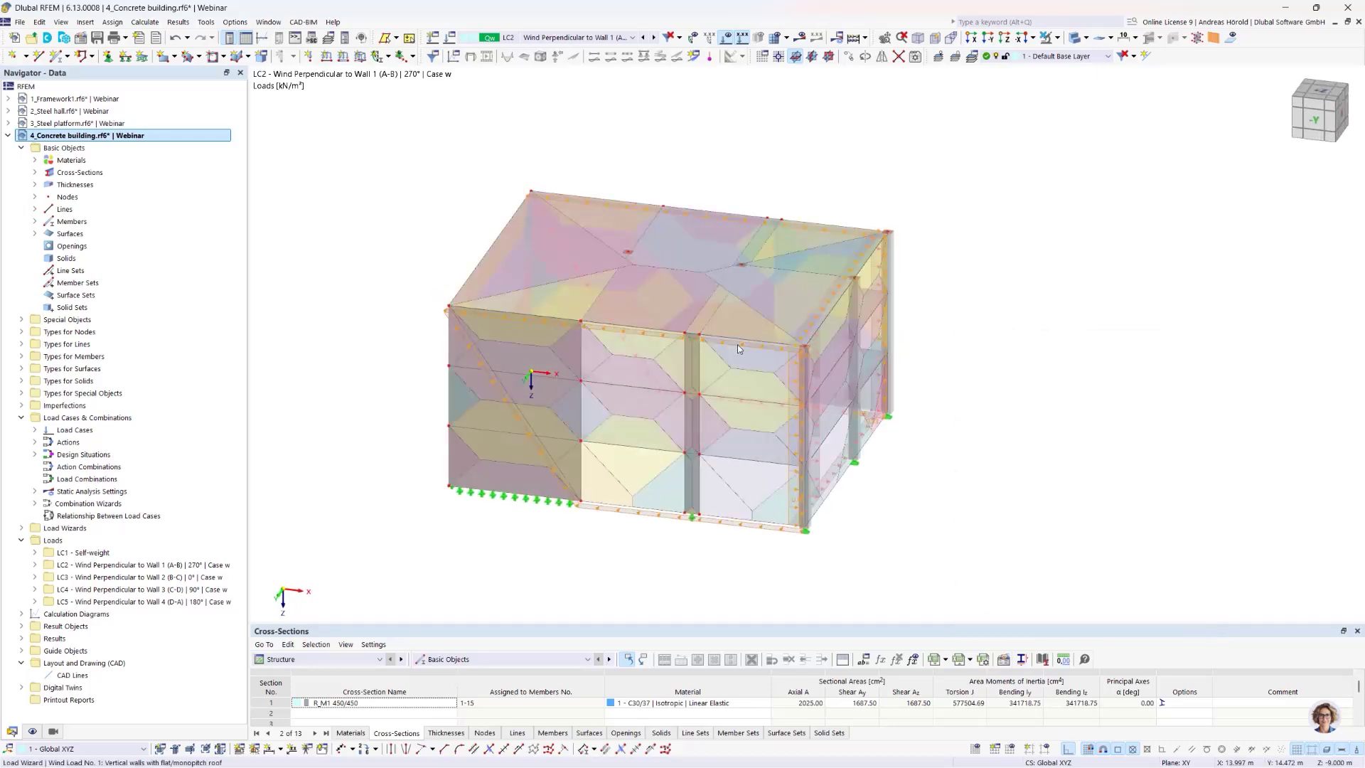
click(1082, 344)
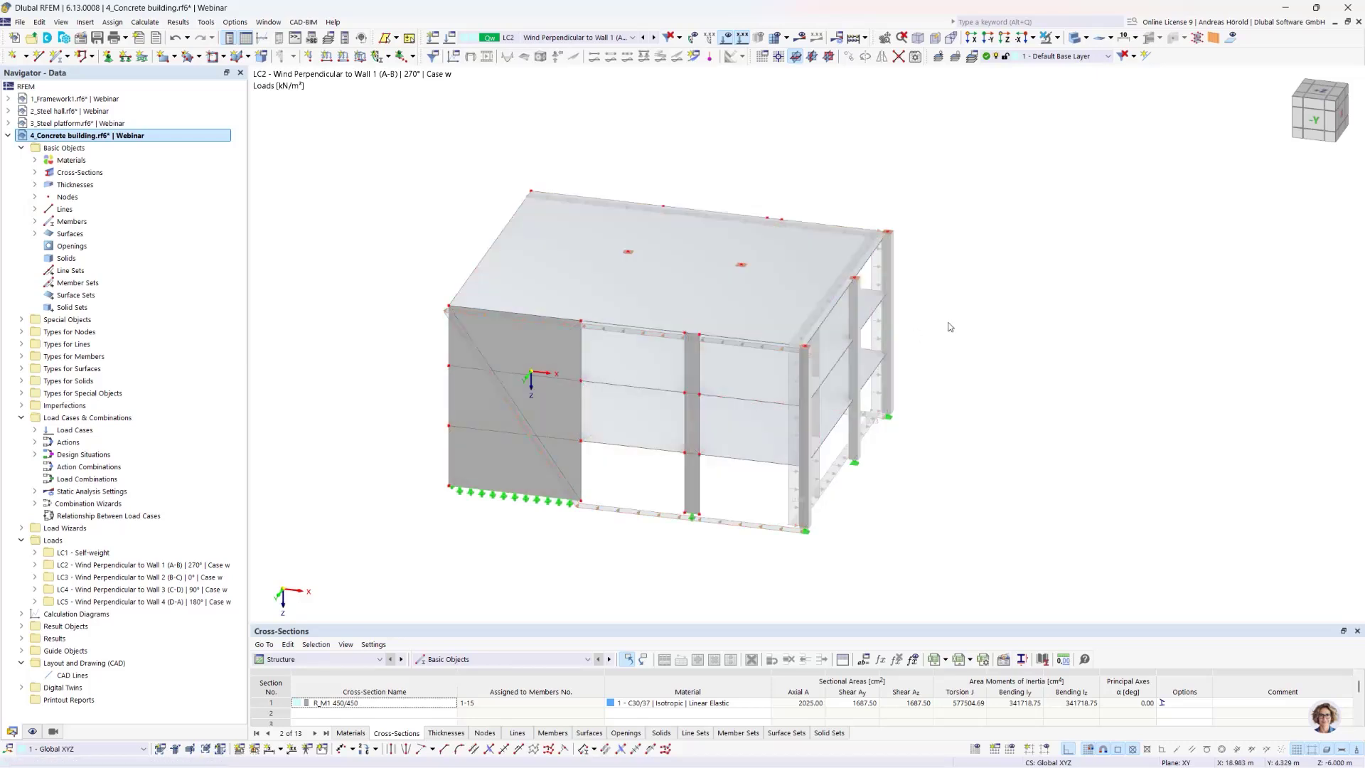
click(653, 39)
click(654, 38)
click(653, 39)
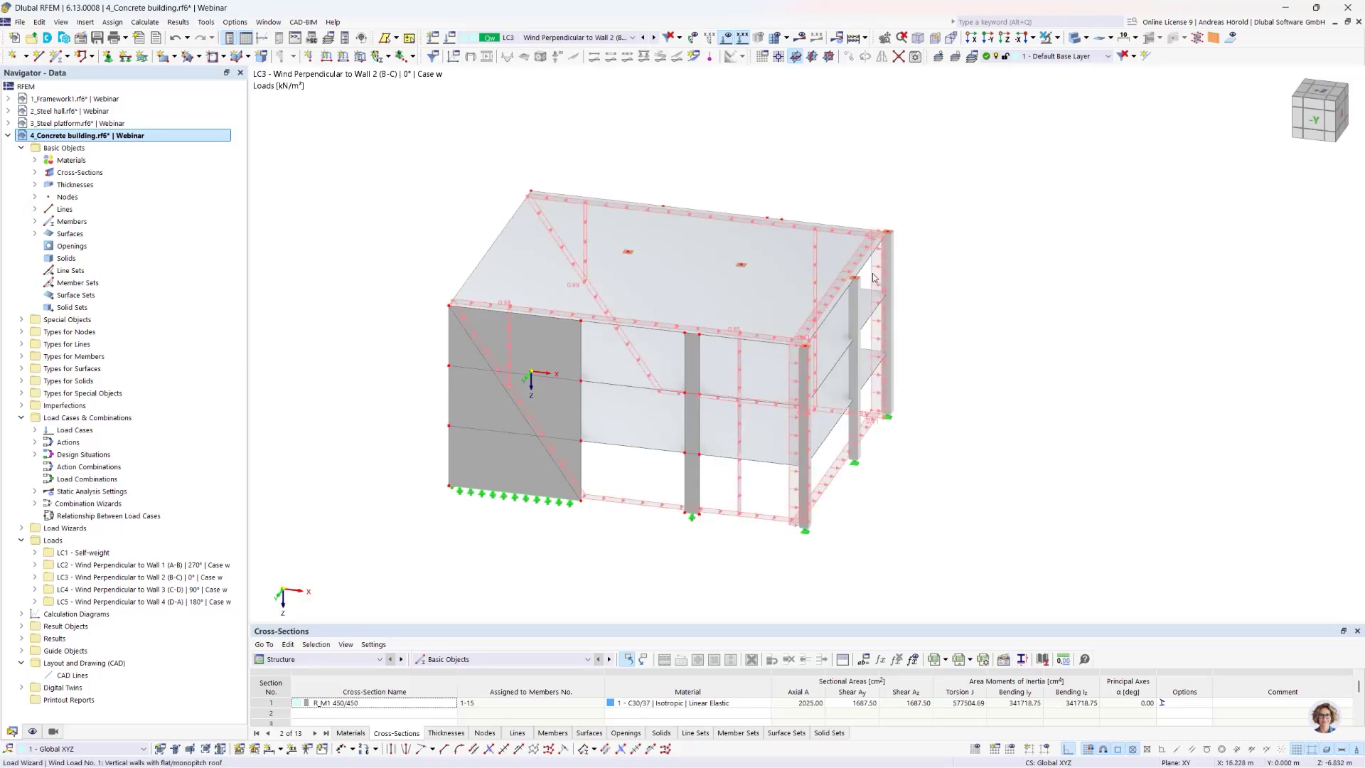
click(653, 38)
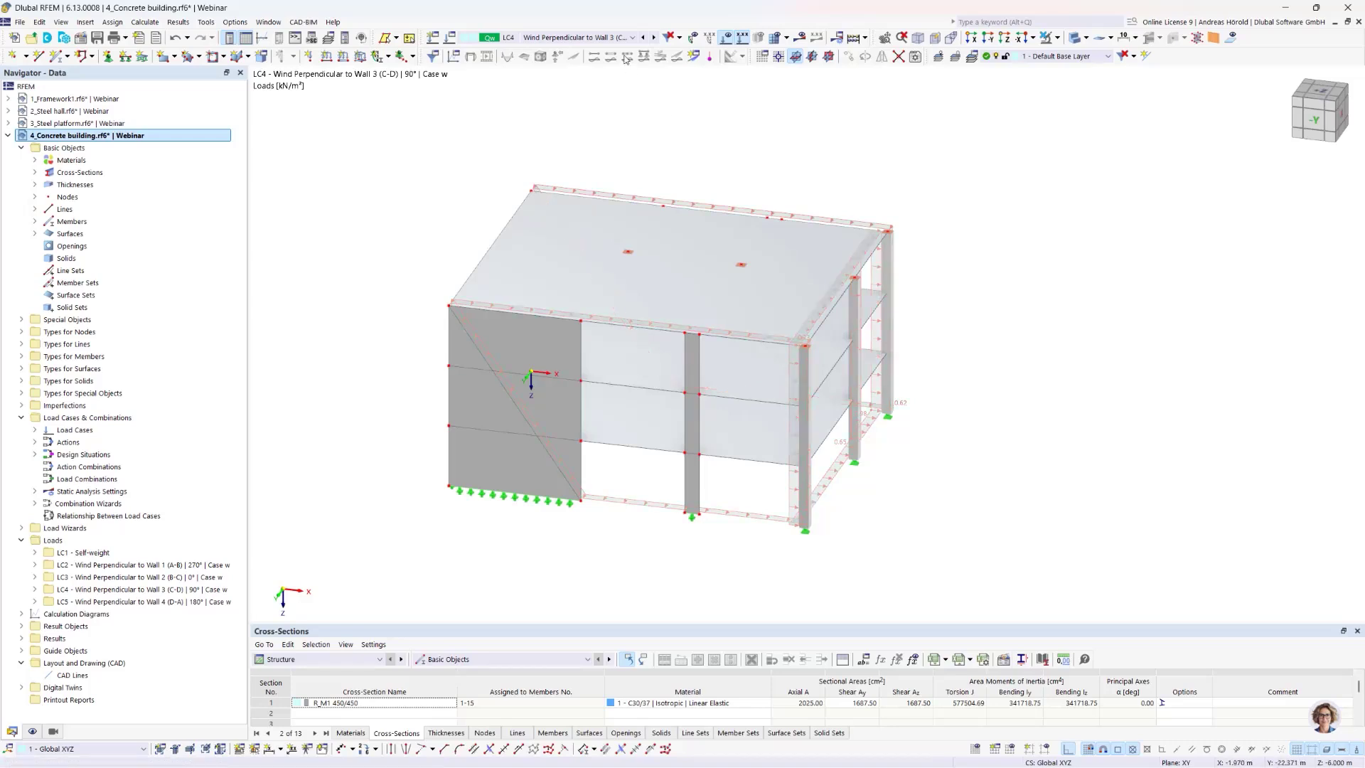
click(654, 39)
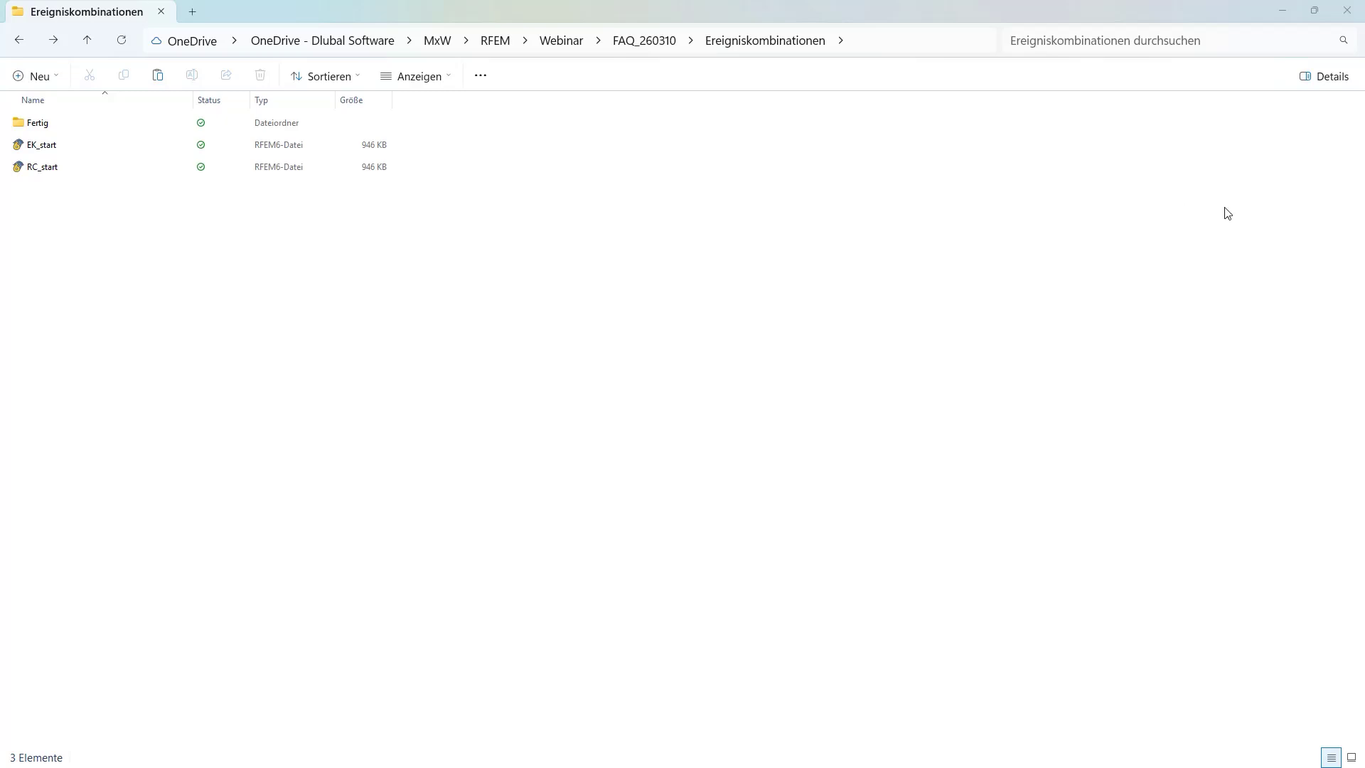
Open the RC_start model in RFEM and display the moment diagram My of the cantilever for LC1
double_click(51, 175)
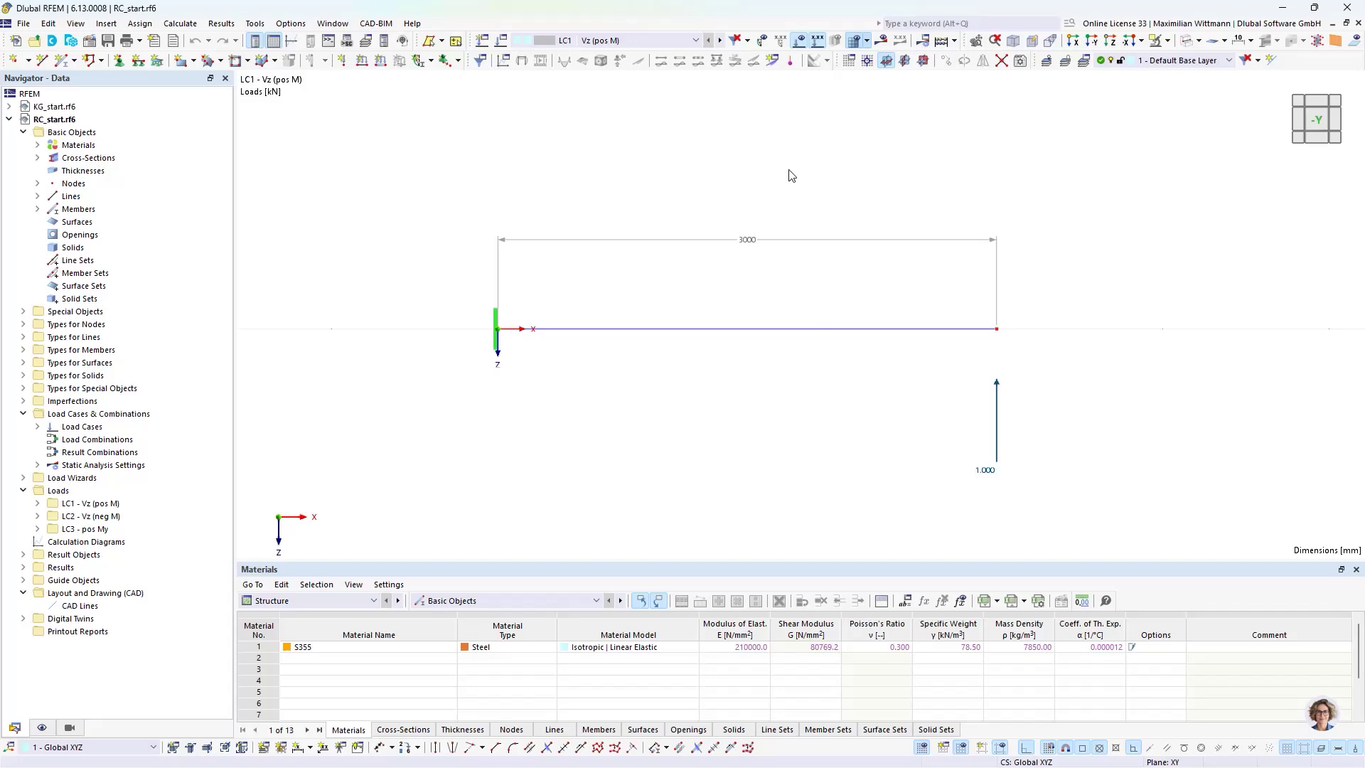
click(882, 40)
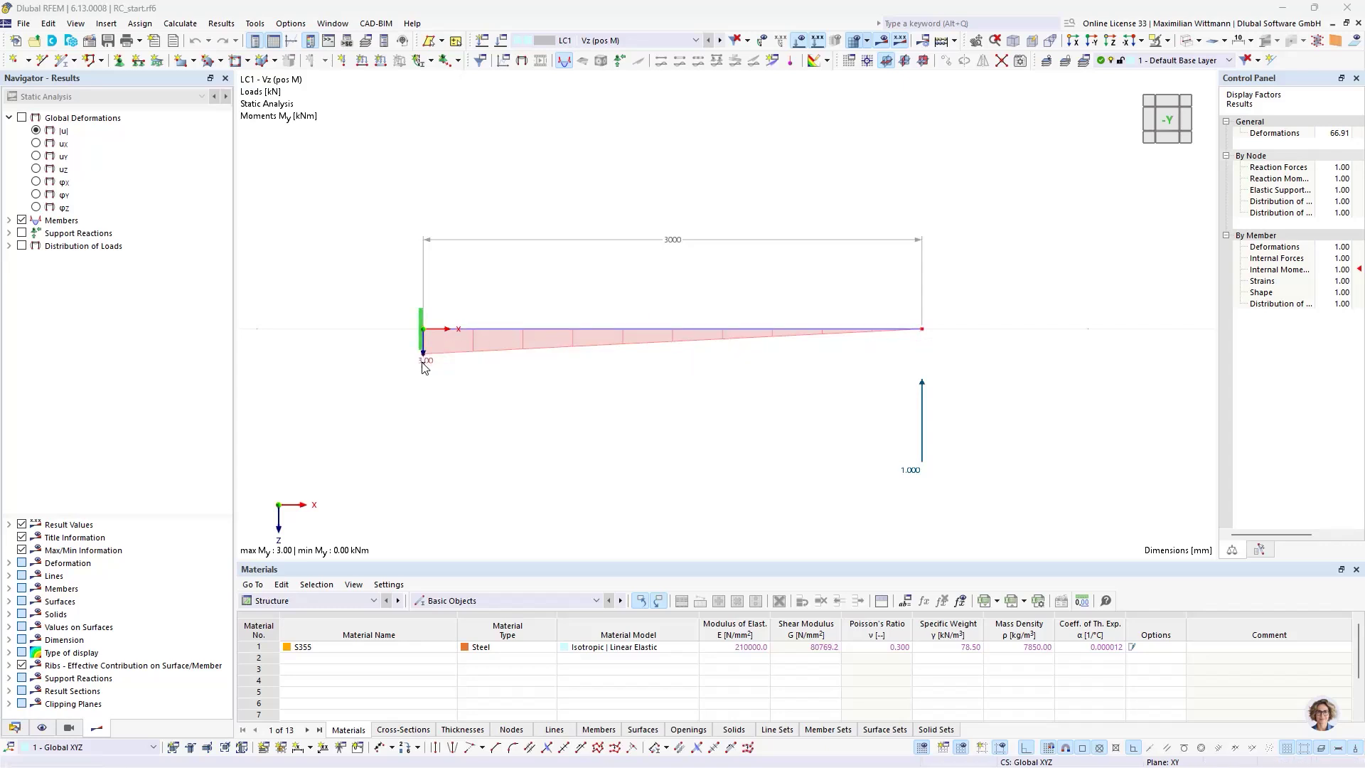
scroll(425, 364, up, 5)
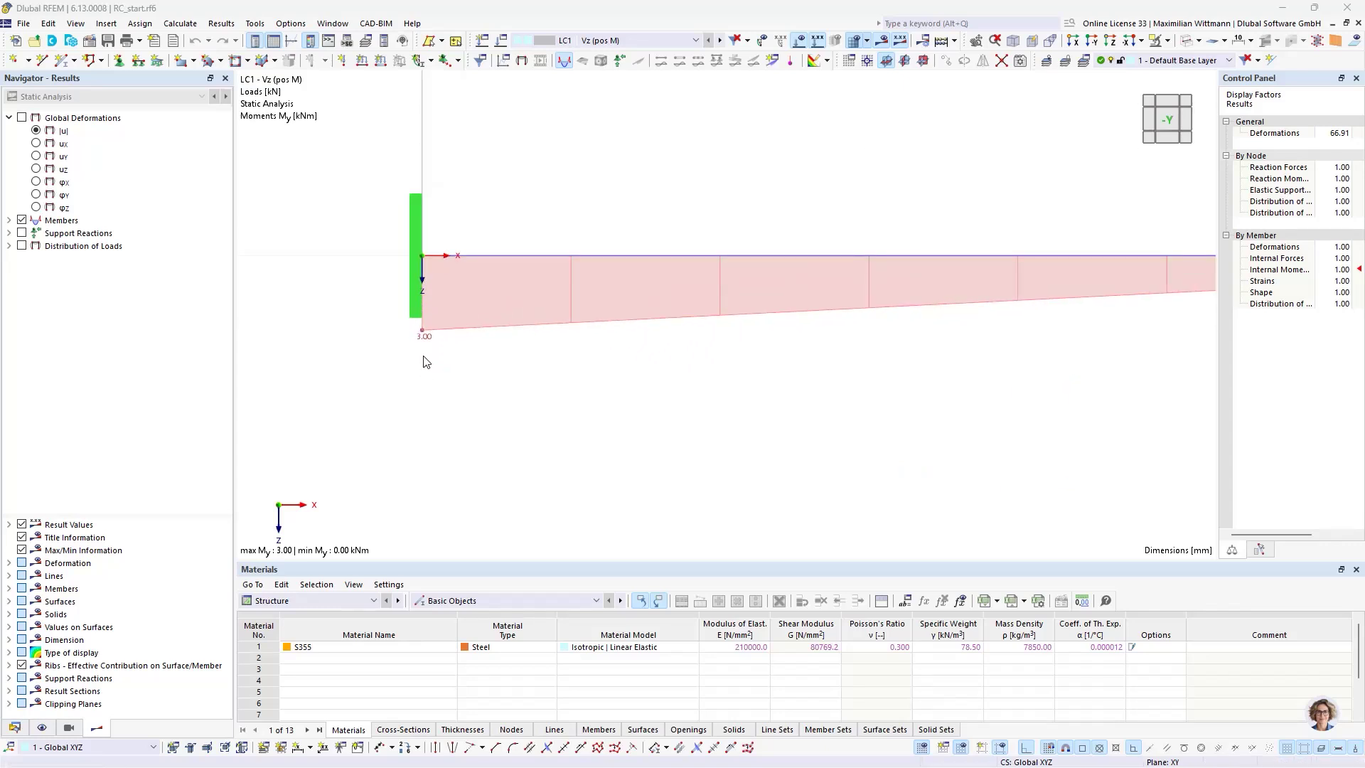
scroll(424, 364, down, 5)
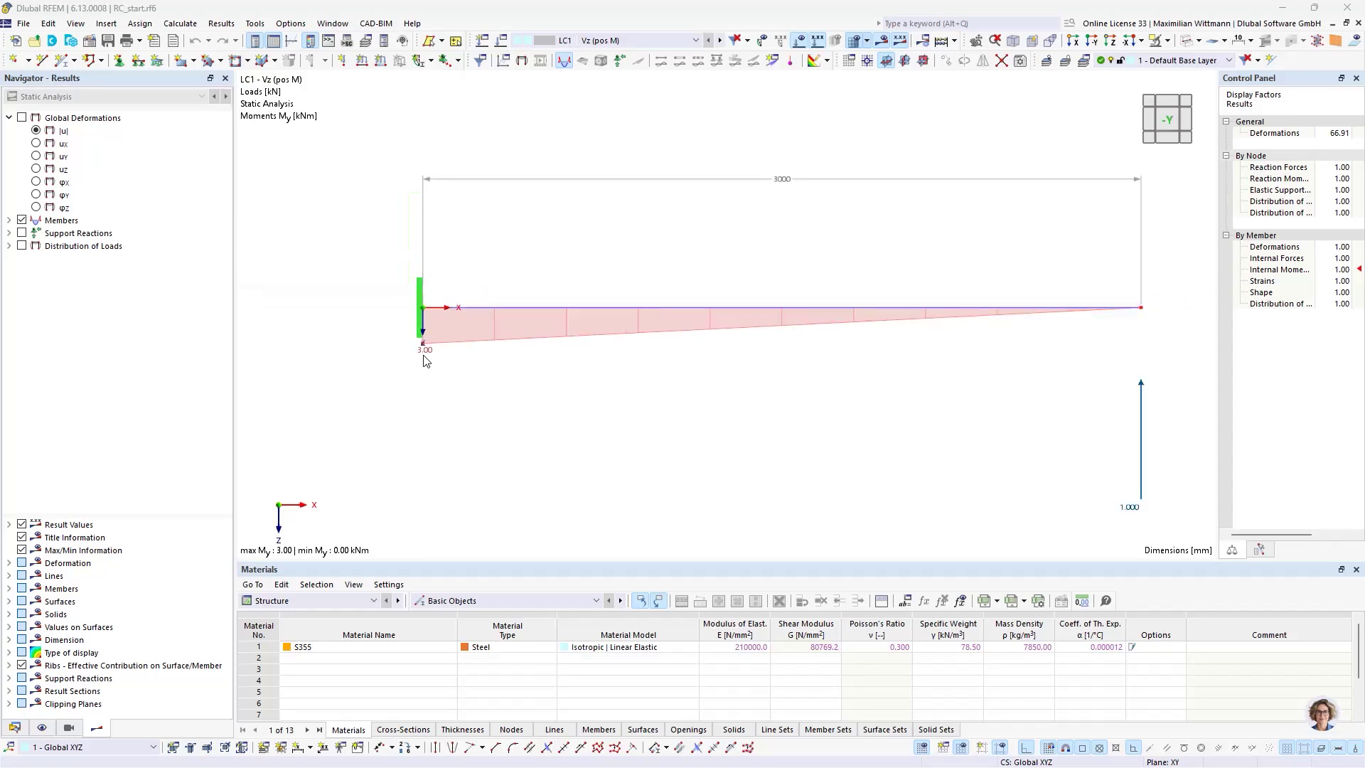
middle_drag(770, 381, 728, 371)
scroll(730, 374, down, 1)
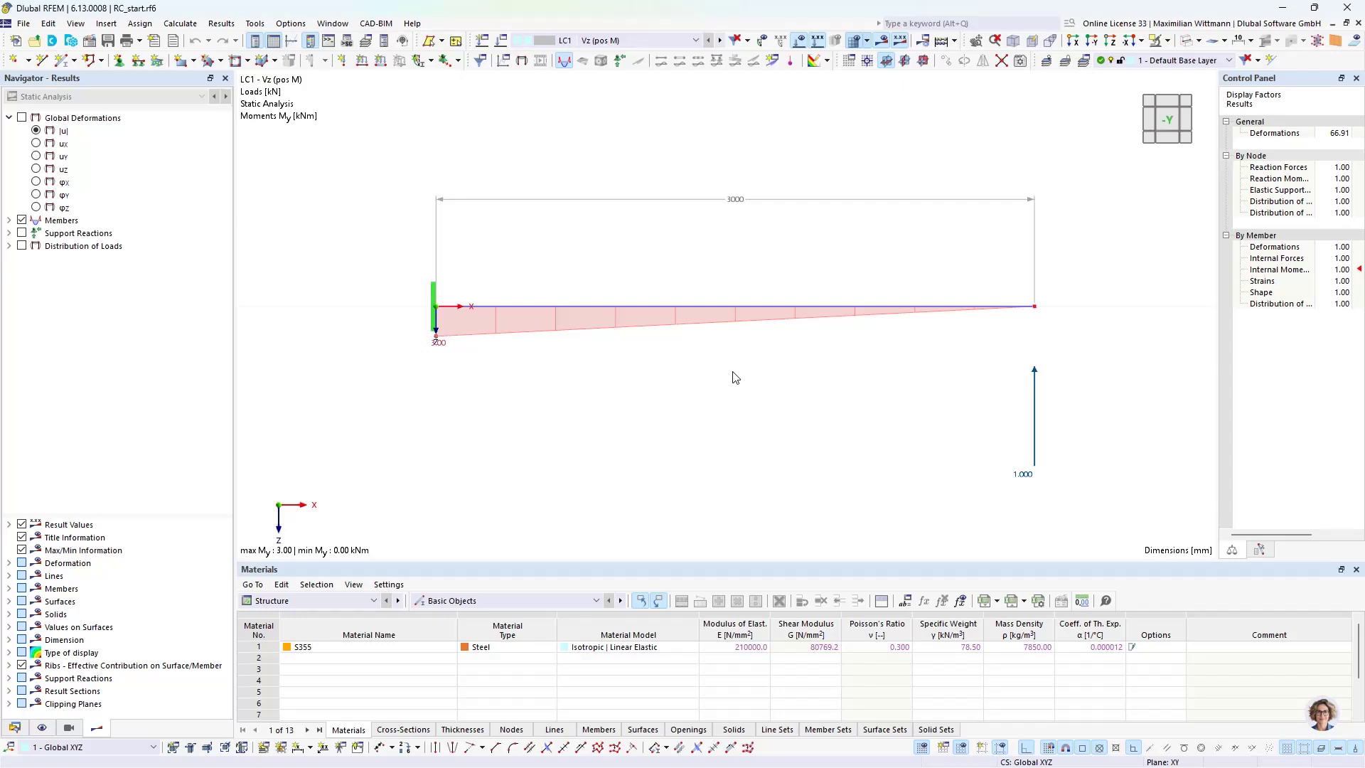
Examine the My moment diagram and the tip load of the cantilever for load case LC2
click(719, 40)
scroll(723, 251, up, 2)
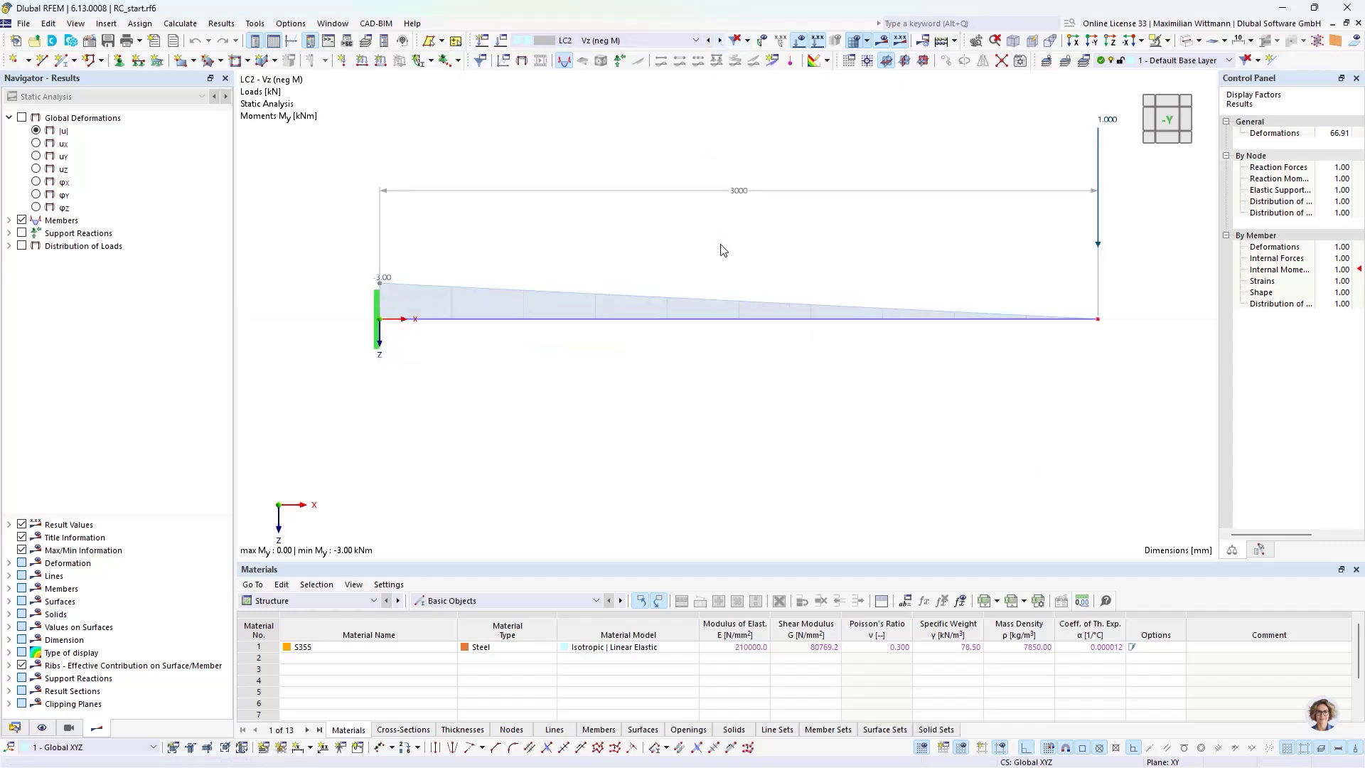
middle_drag(723, 250, 669, 276)
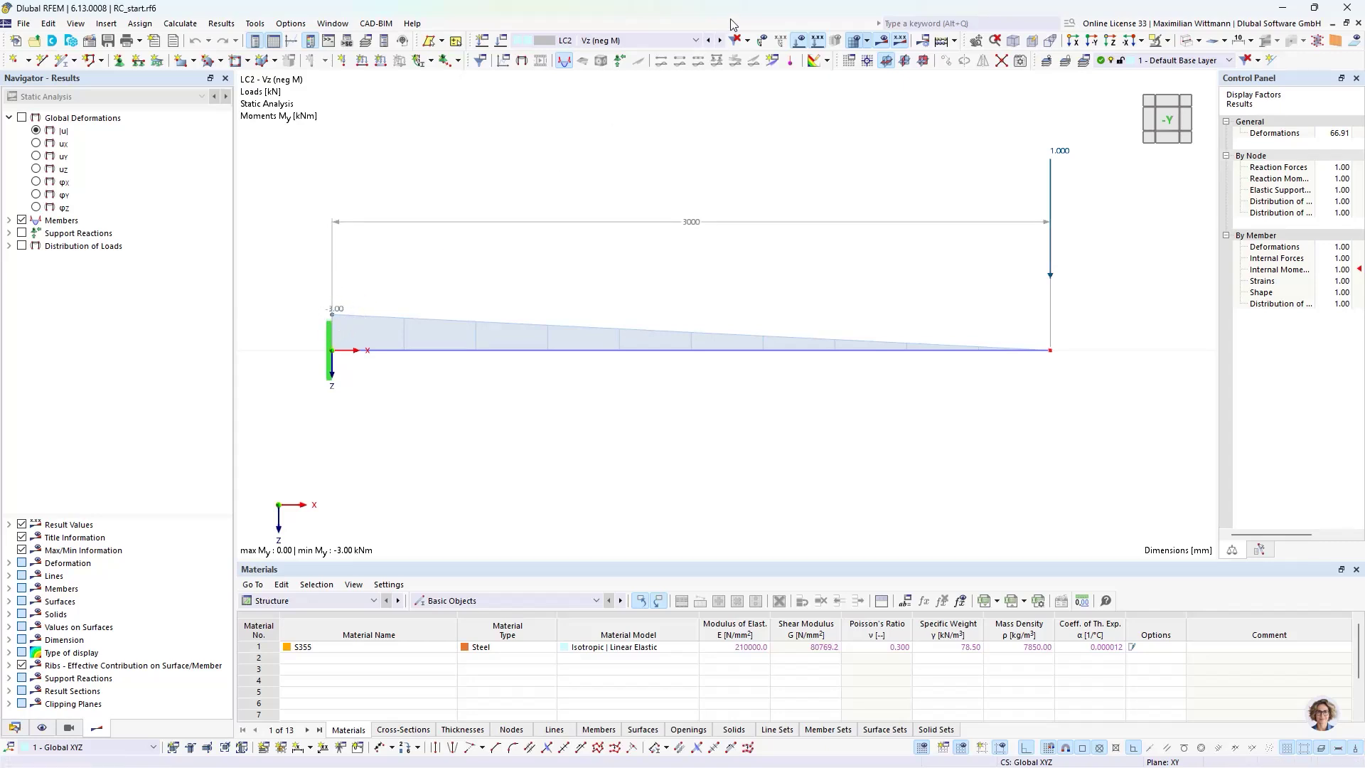
Examine the My moment diagram and the applied end moment of the cantilever for load case LC3
click(719, 43)
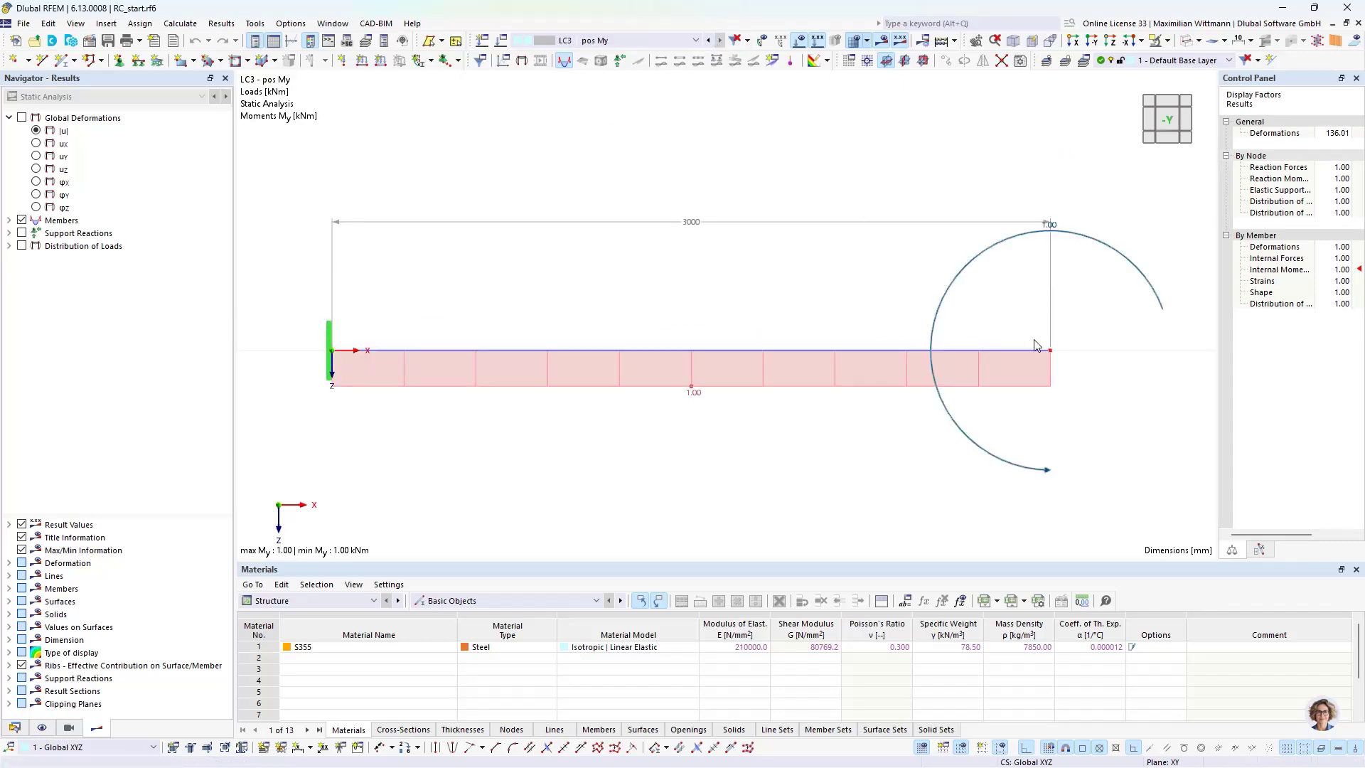
scroll(1064, 366, up, 1)
scroll(1063, 362, up, 1)
middle_drag(1058, 361, 1014, 365)
scroll(977, 354, up, 1)
scroll(977, 354, down, 4)
scroll(1017, 371, down, 1)
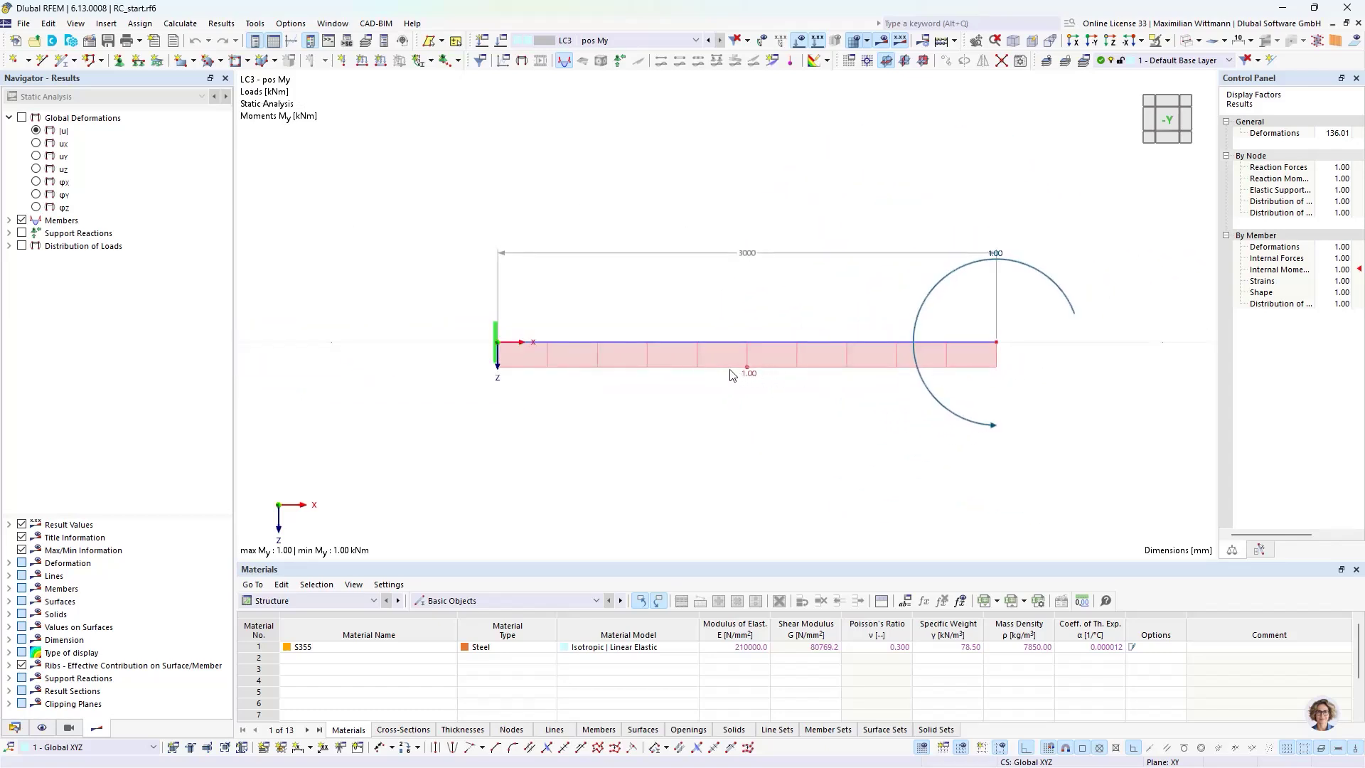
scroll(736, 421, up, 1)
middle_drag(752, 414, 723, 410)
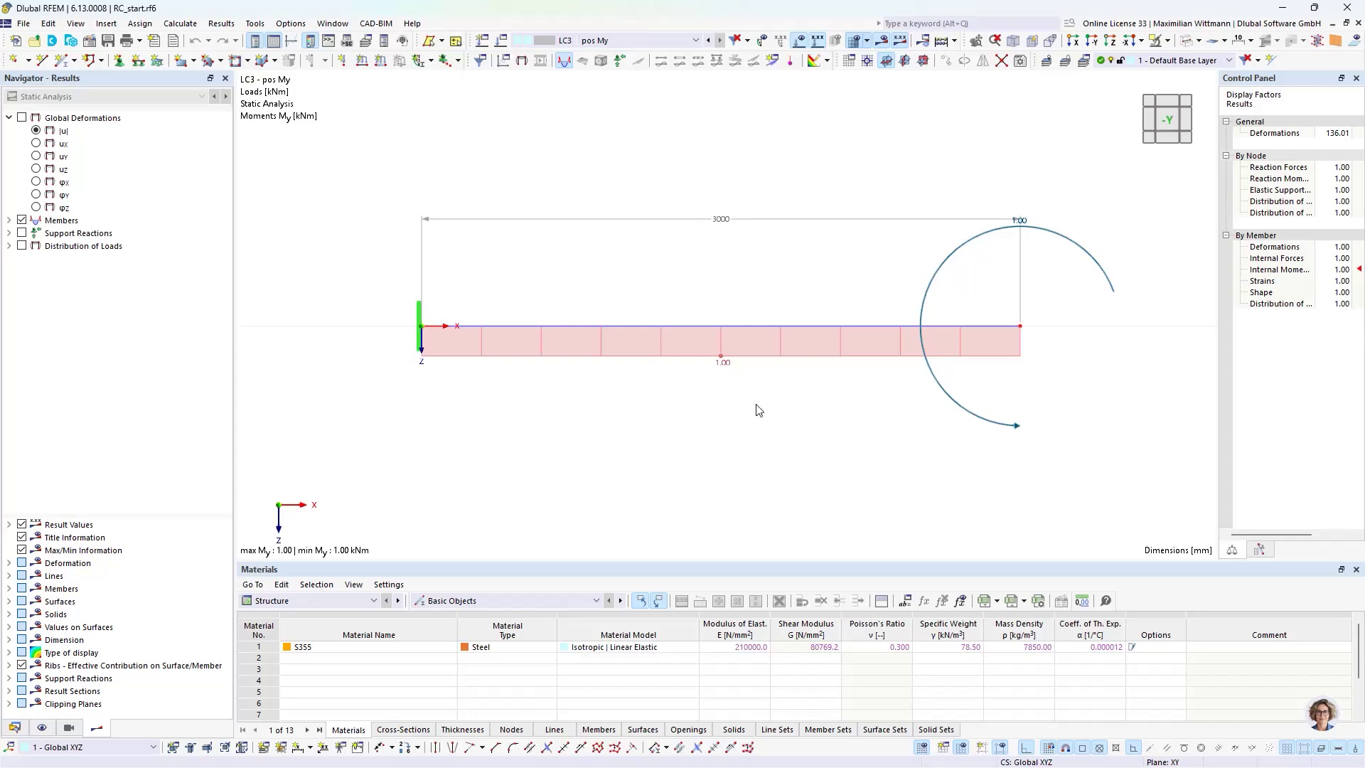
Activate the combination wizard and classification add-on in the model's base data and save the change
click(91, 43)
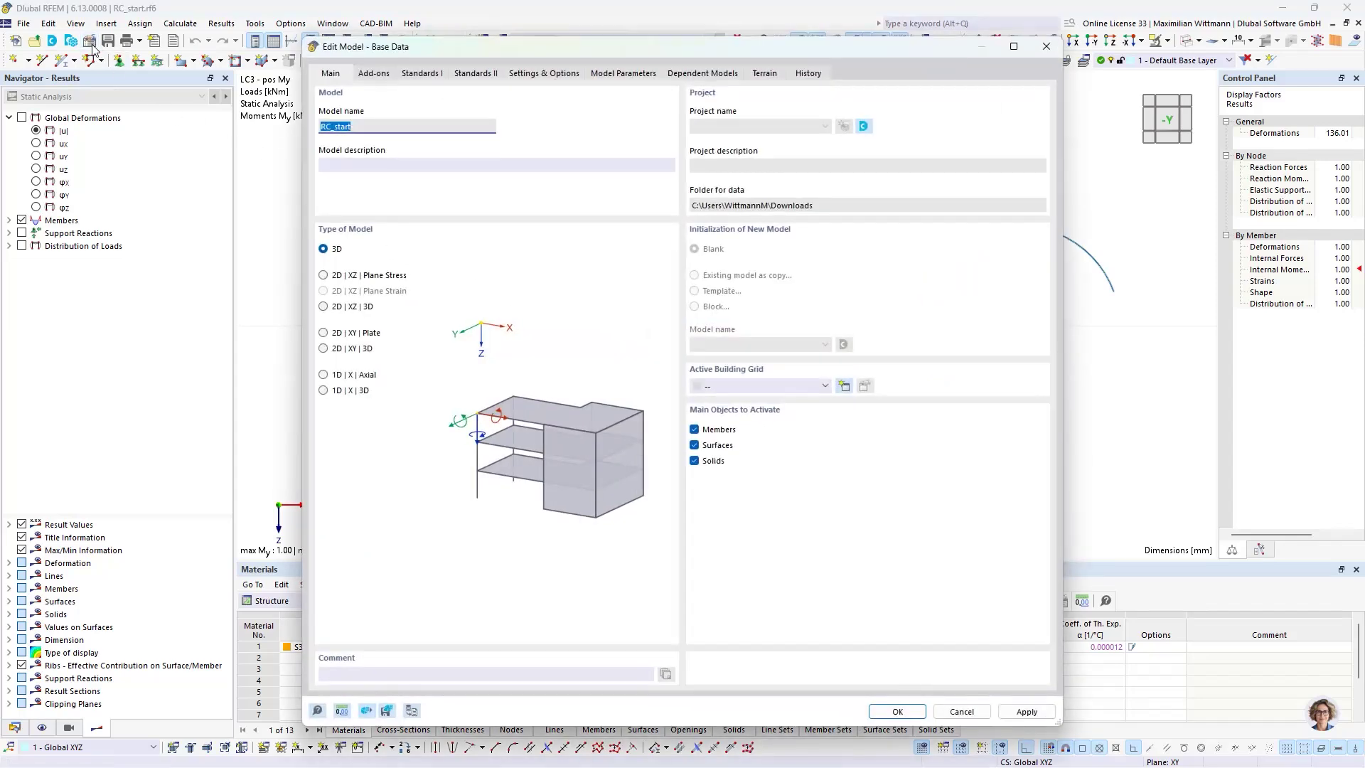
click(371, 75)
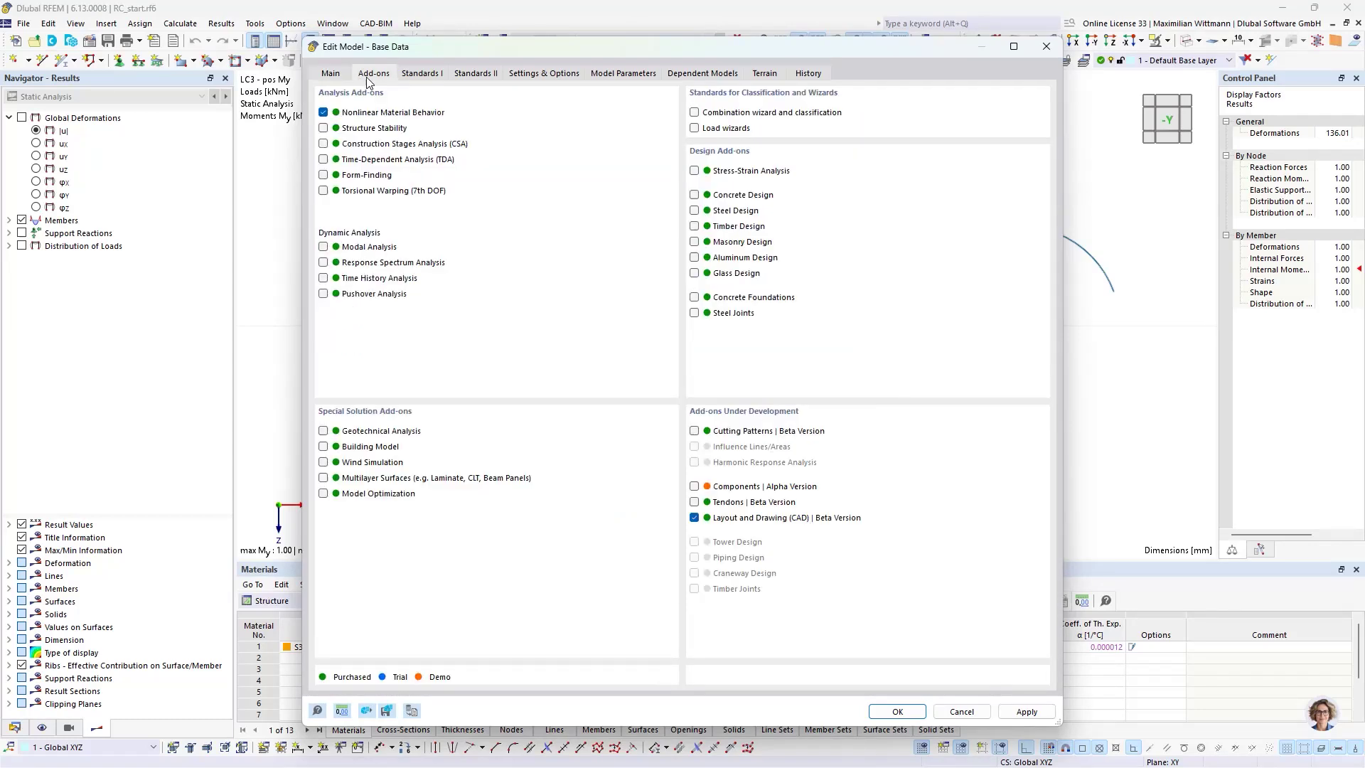
click(695, 115)
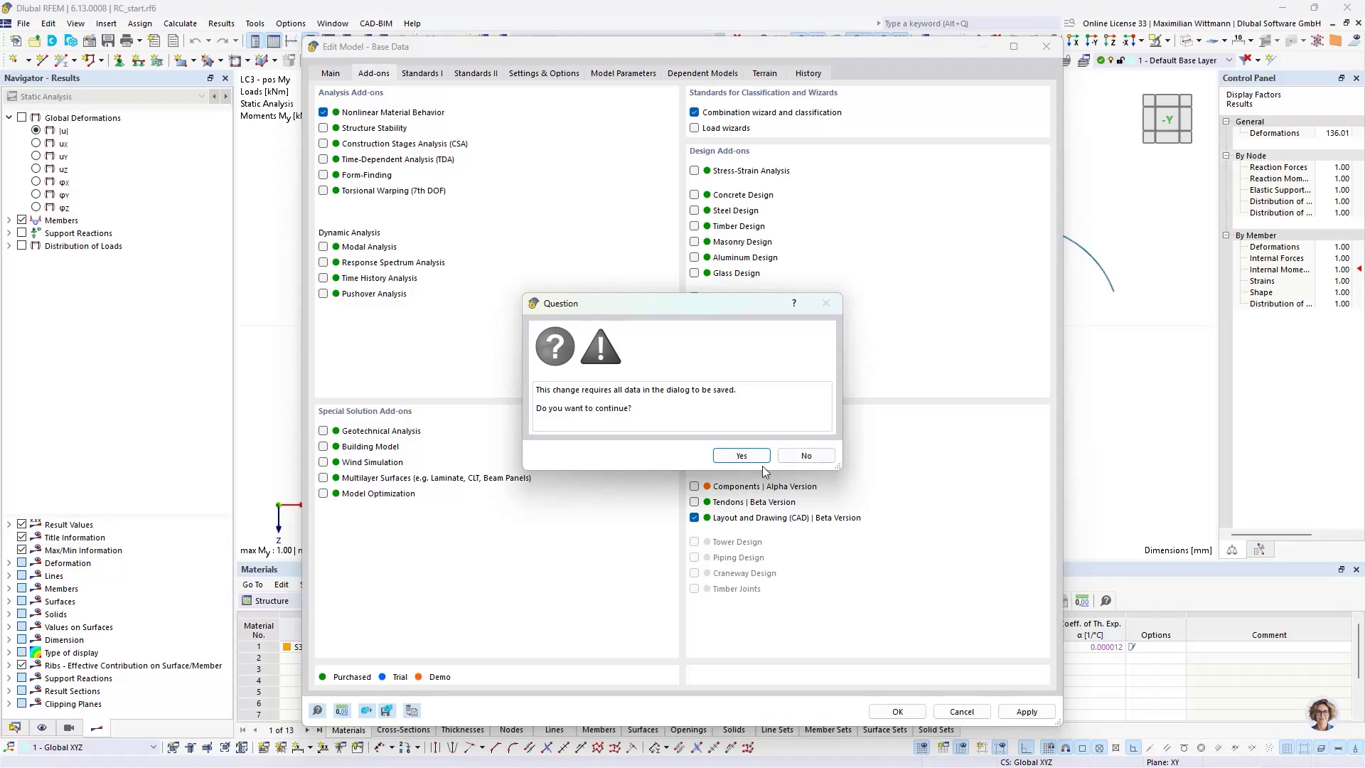
click(743, 455)
click(897, 711)
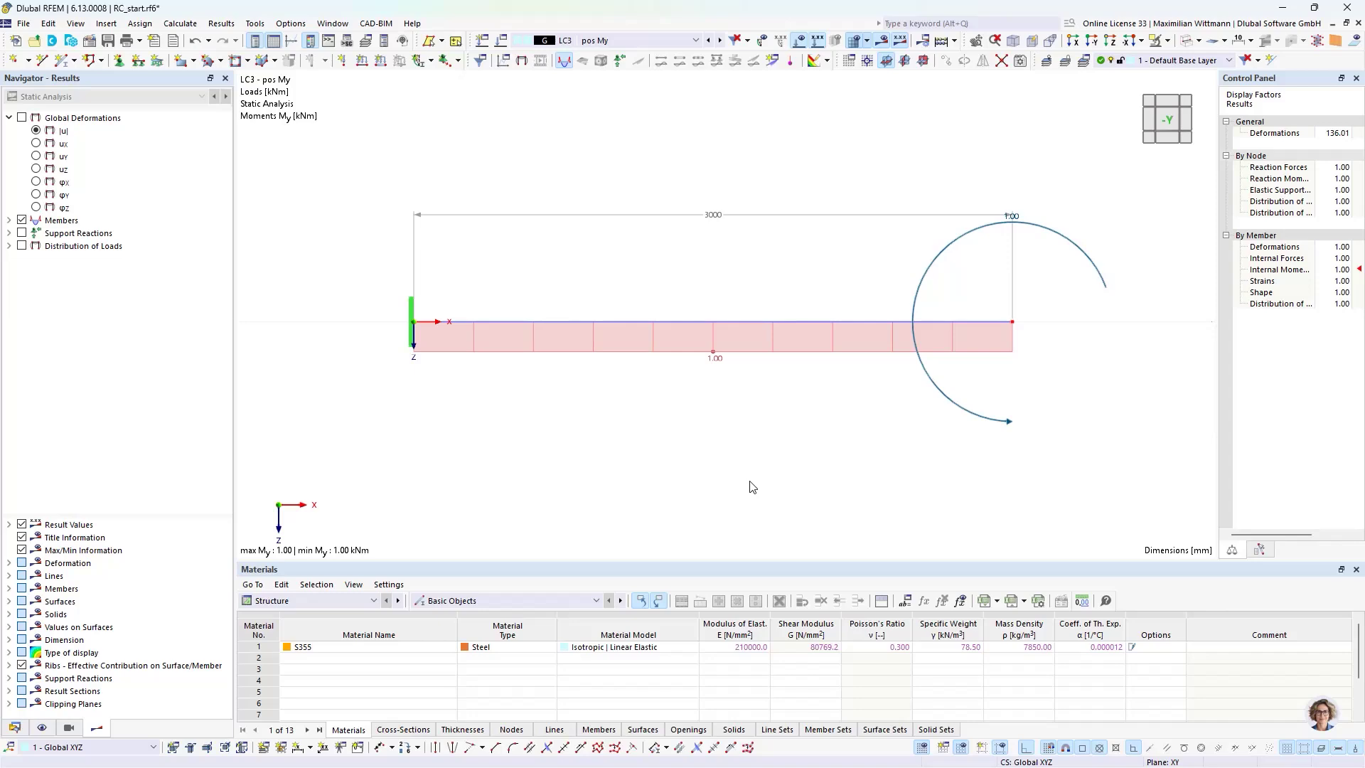
Enable the combination wizard in the base settings of the load cases and combinations
click(502, 43)
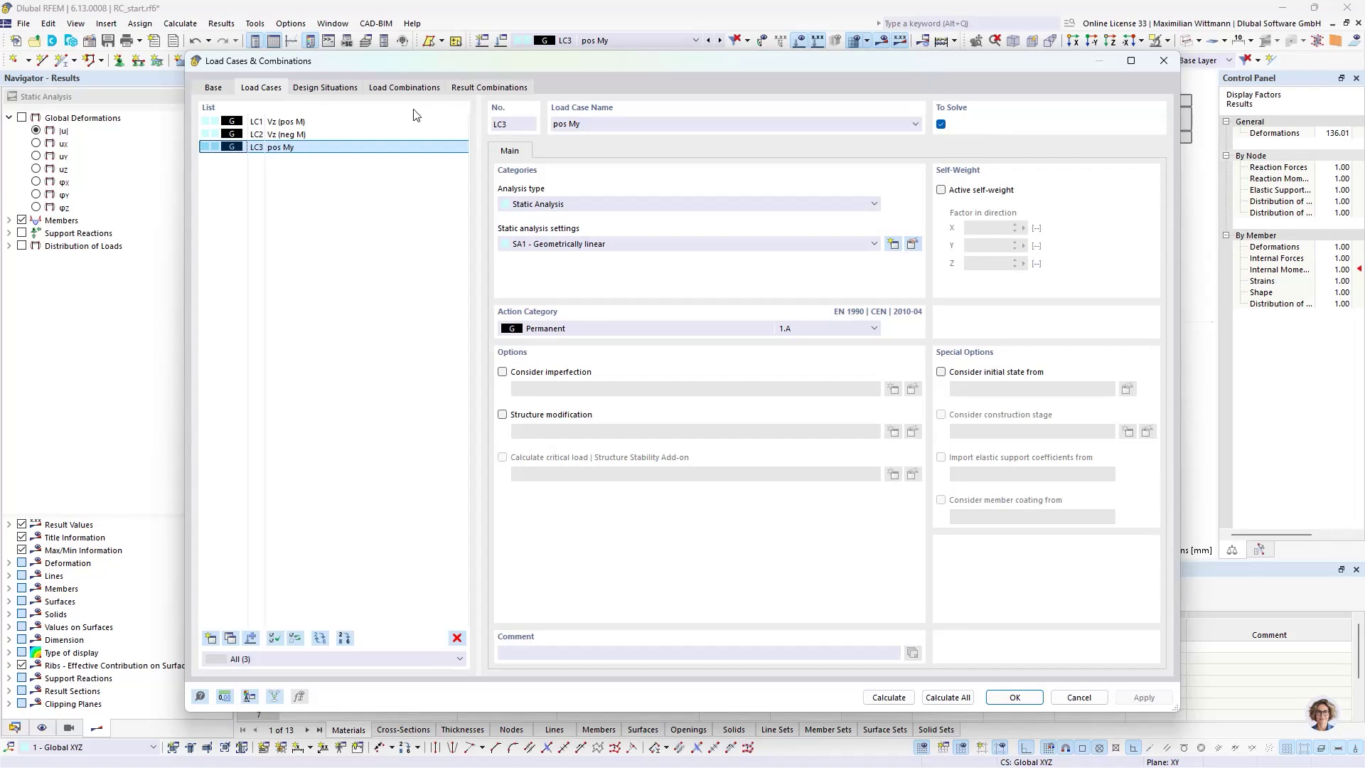
click(212, 88)
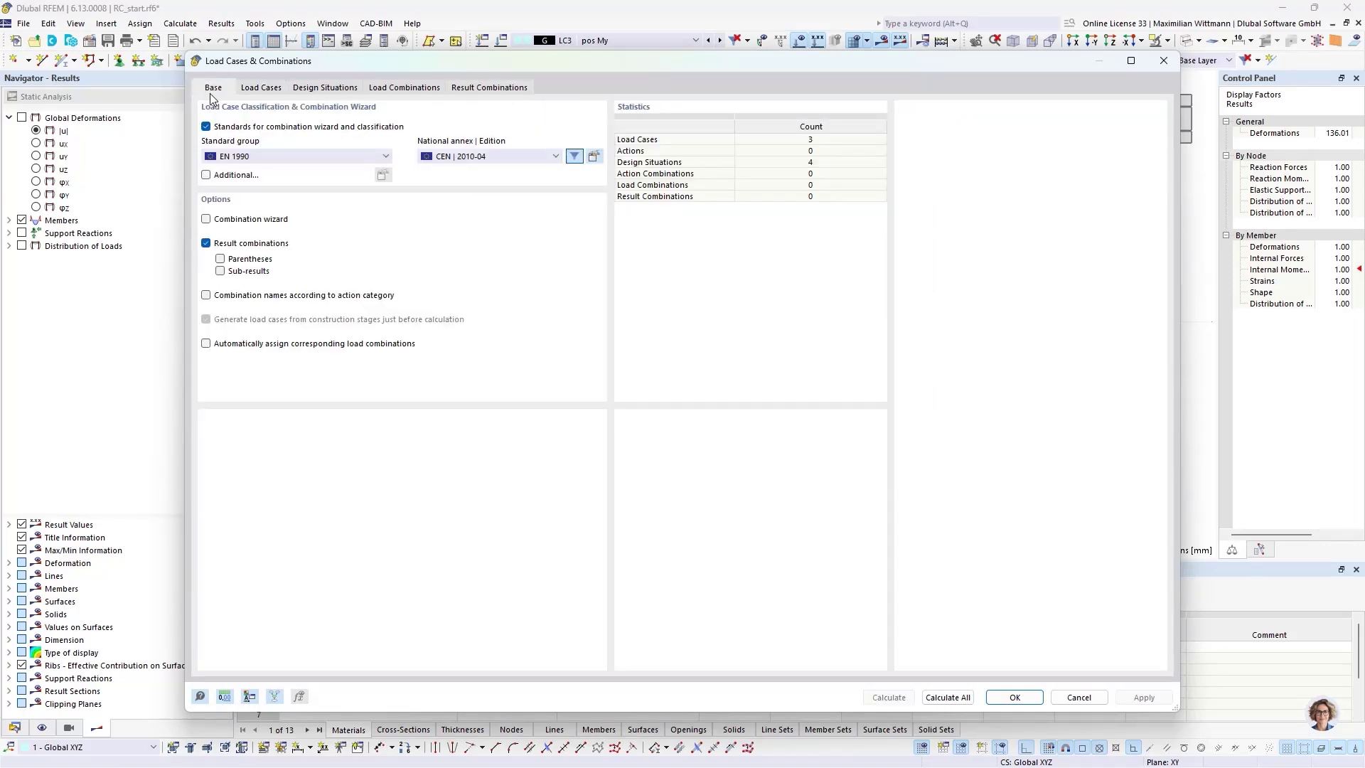
click(206, 220)
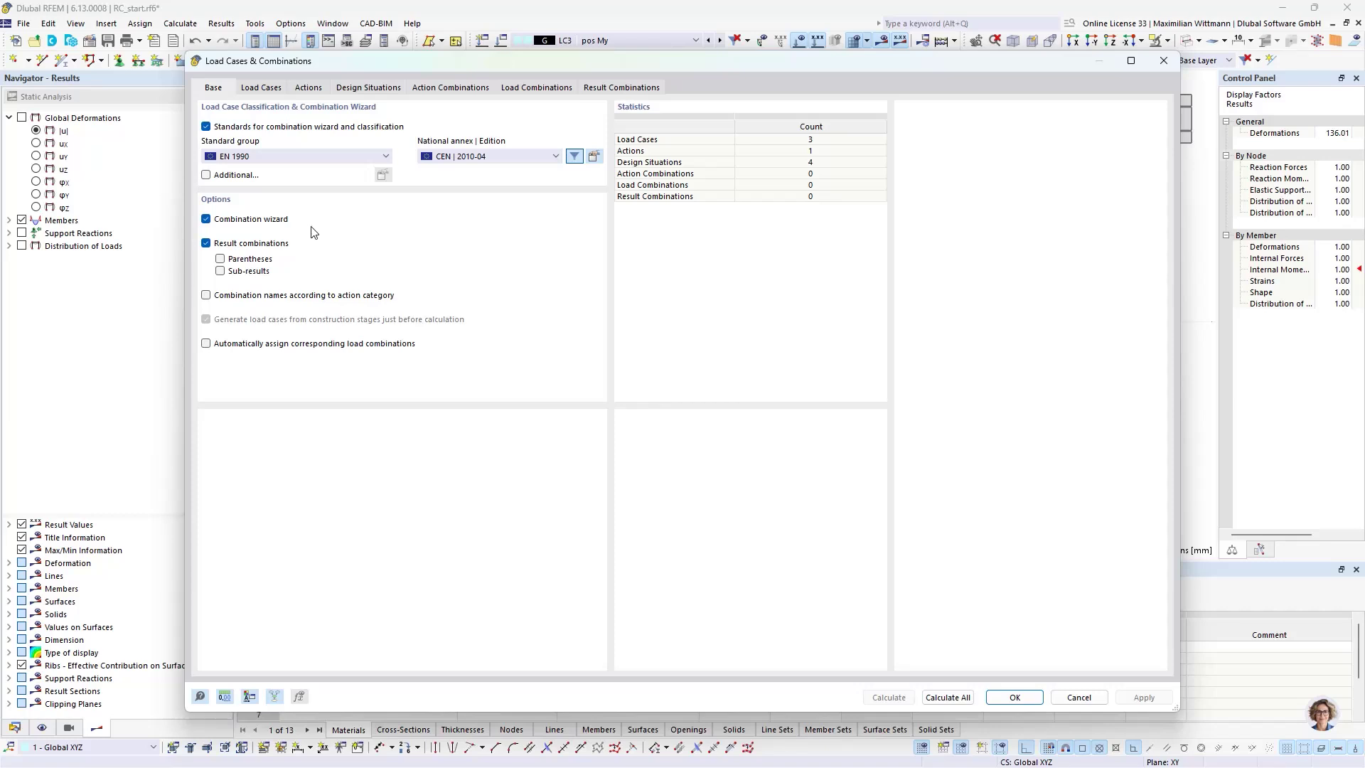
Check the action category of load case LC1 and the available action types of the Permanent action A1
click(260, 91)
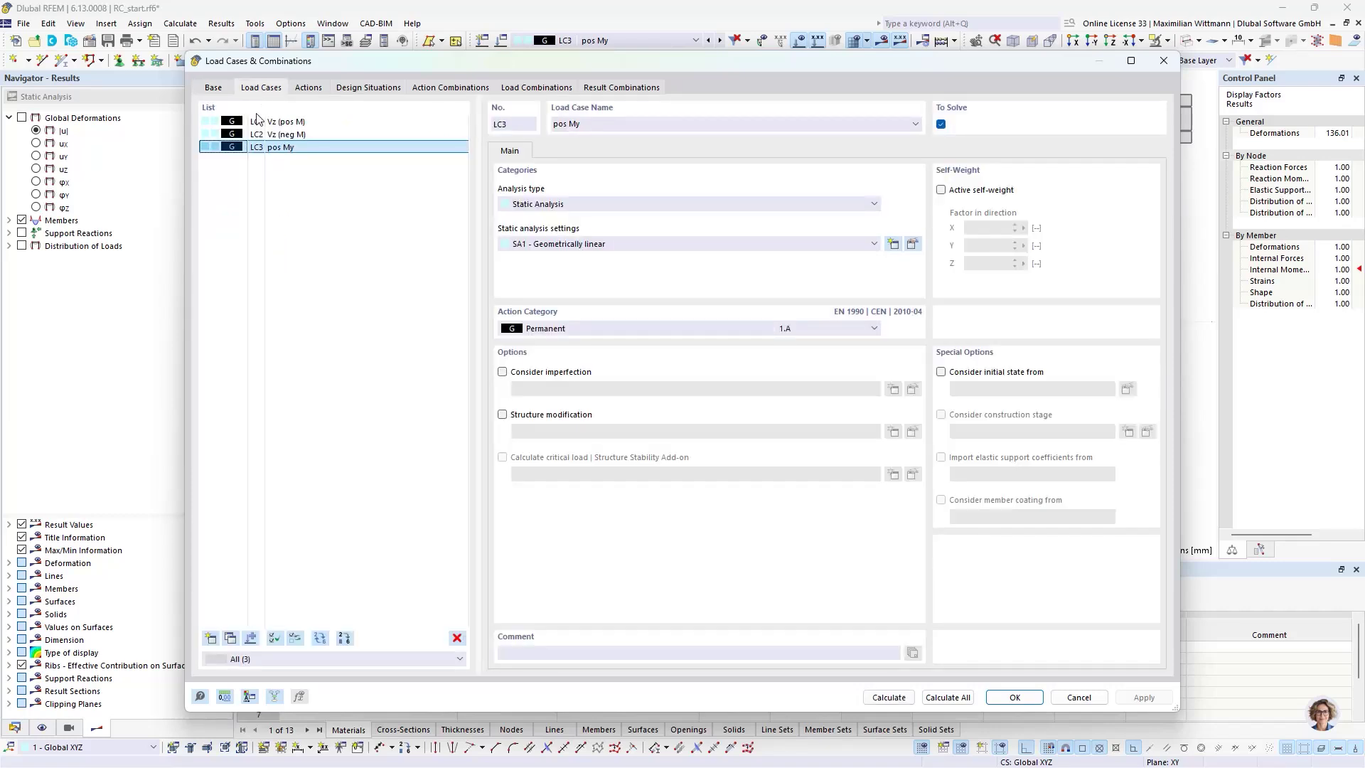
click(259, 122)
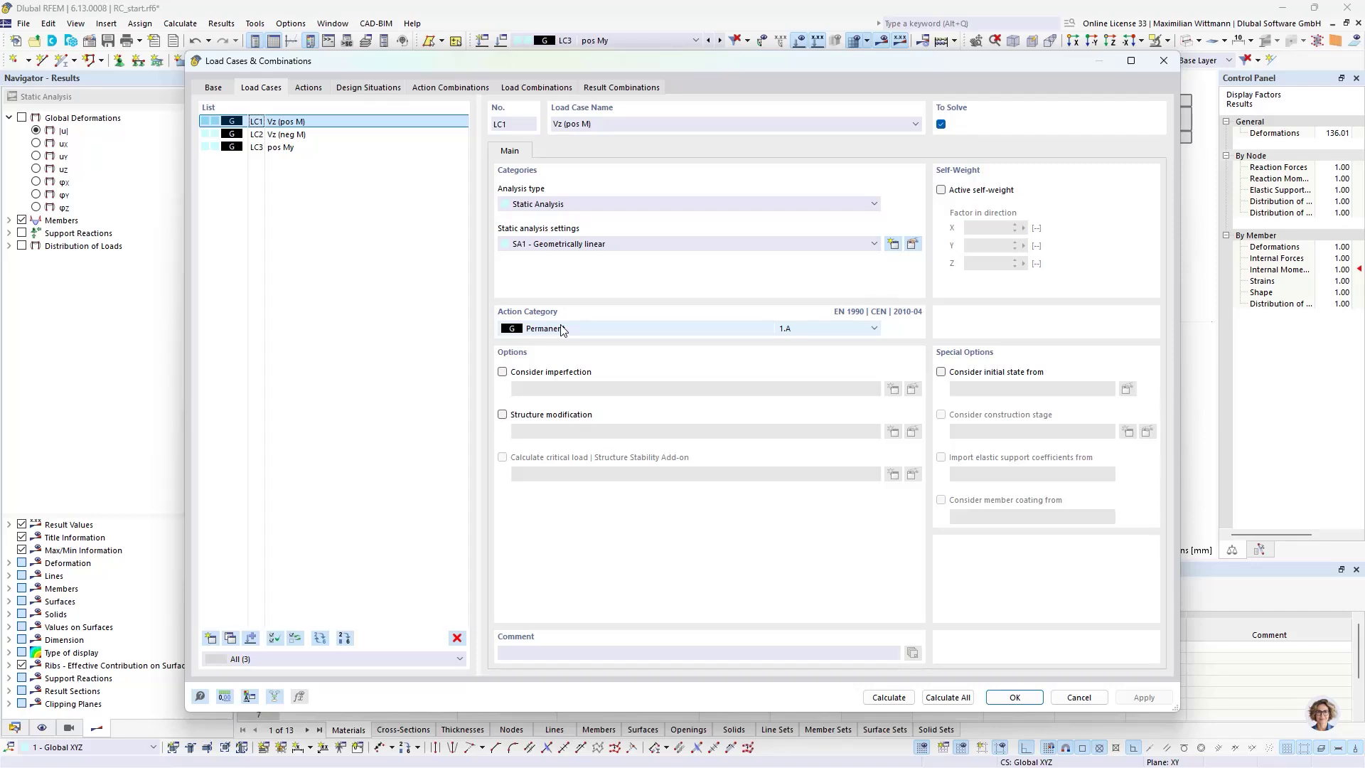
click(304, 92)
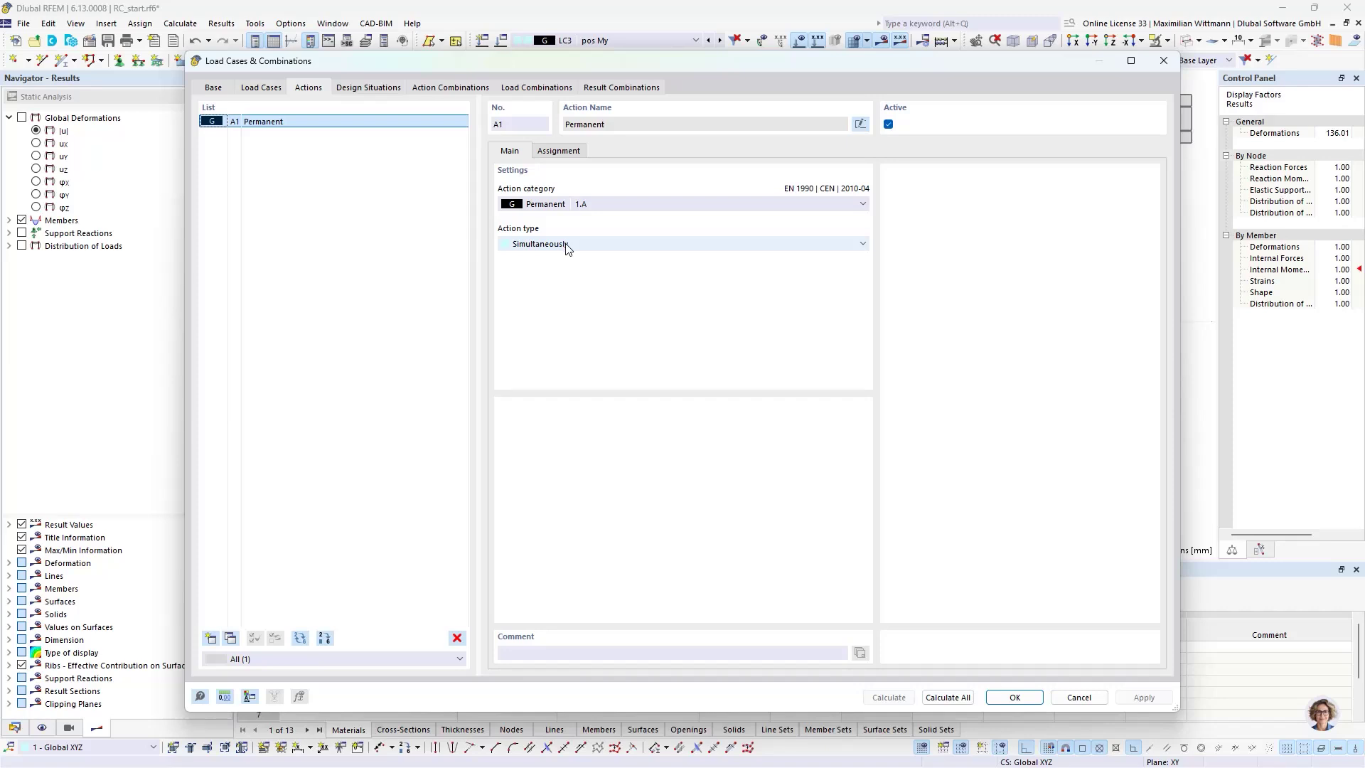
click(588, 245)
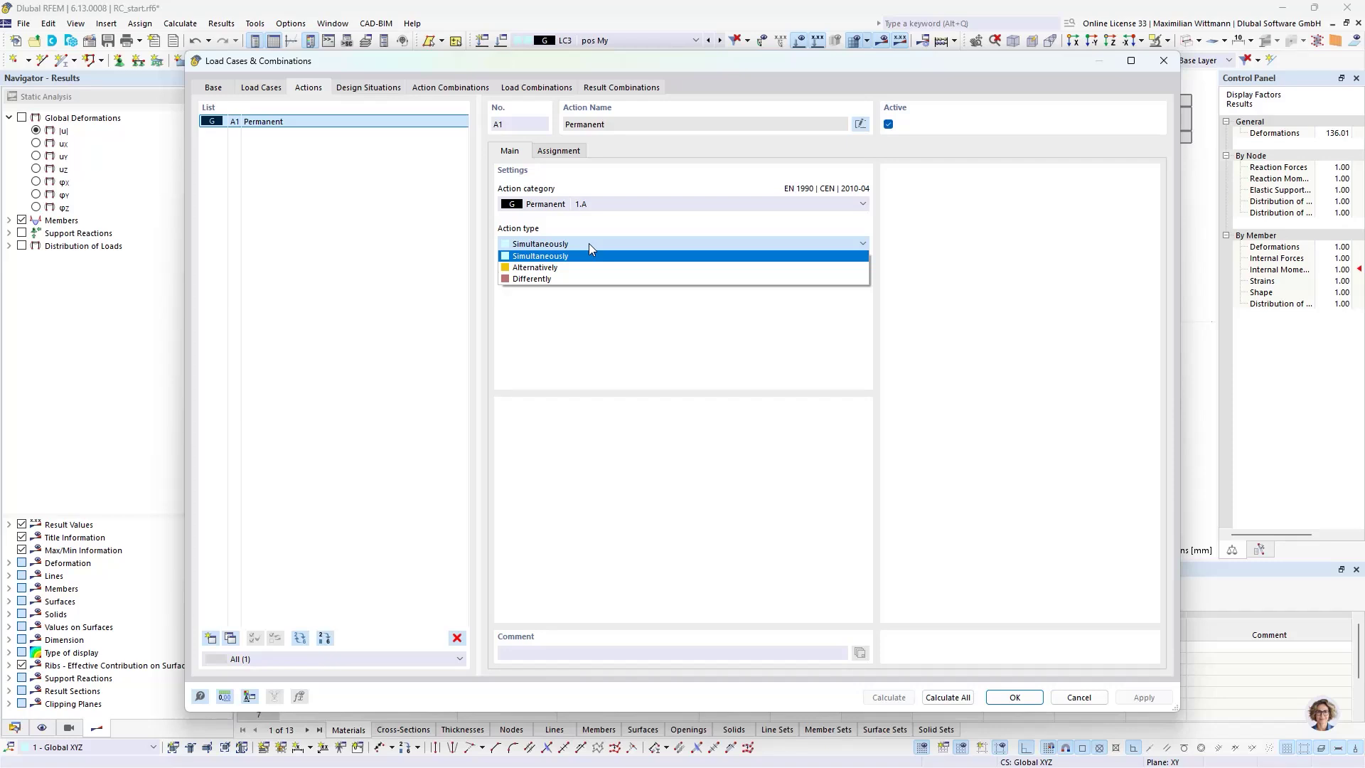
click(588, 244)
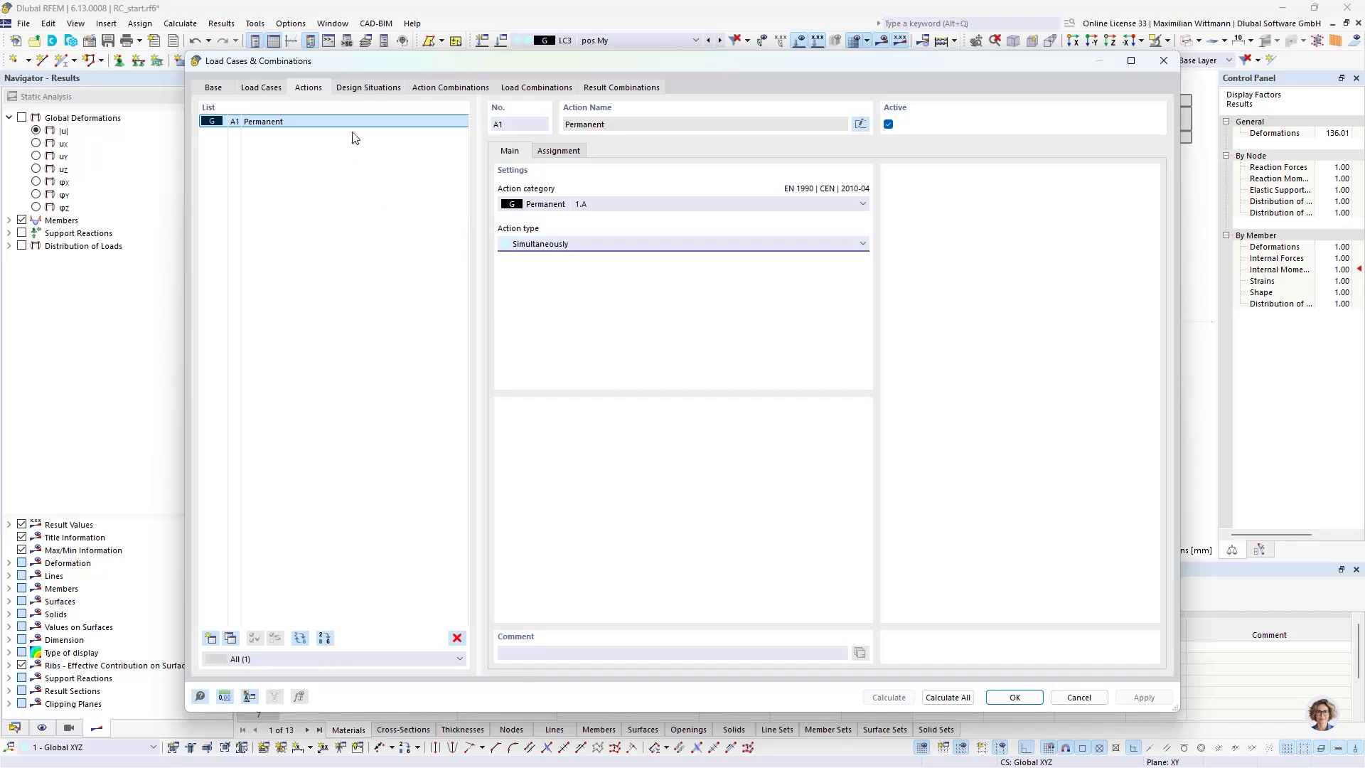
Delete design situations DS1, DS3 and DS4, keeping only SLS - Characteristic
click(368, 88)
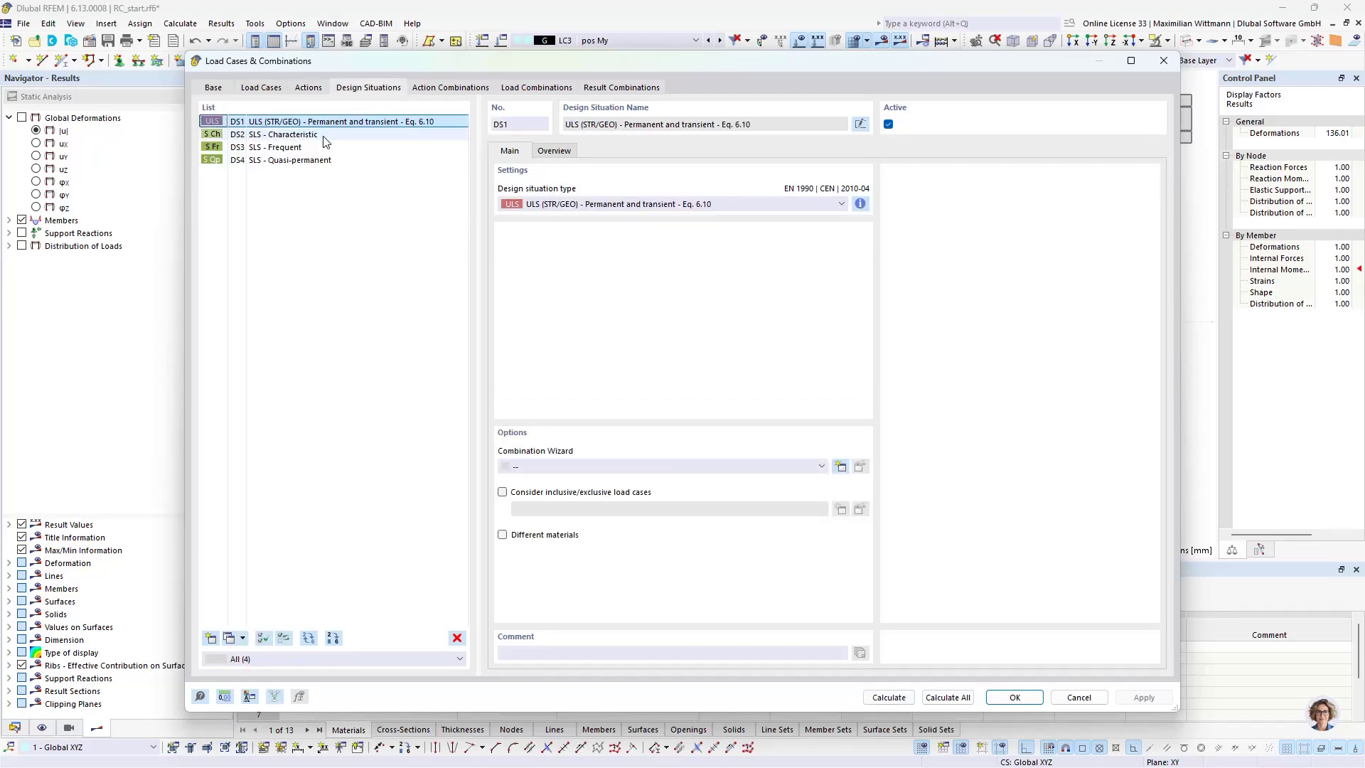
click(300, 136)
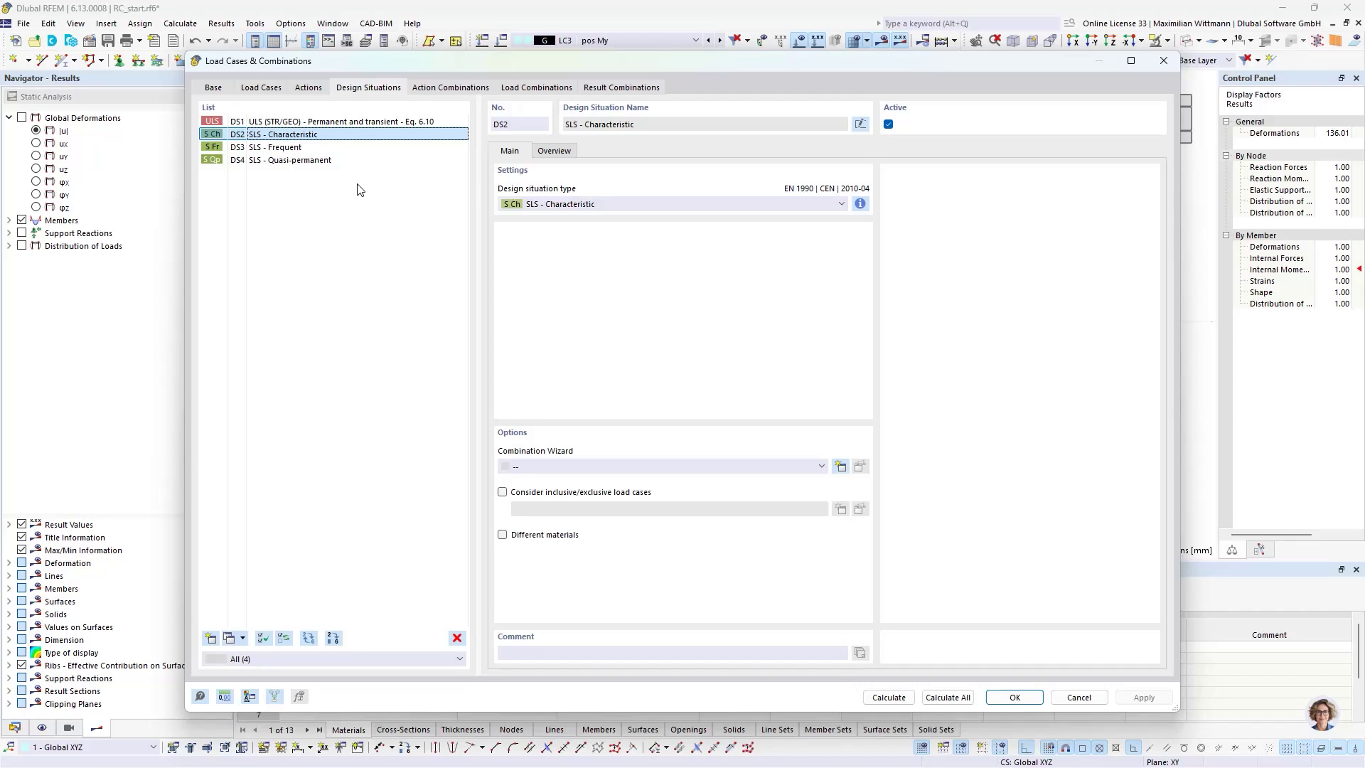
click(307, 122)
ctrl+click(302, 148)
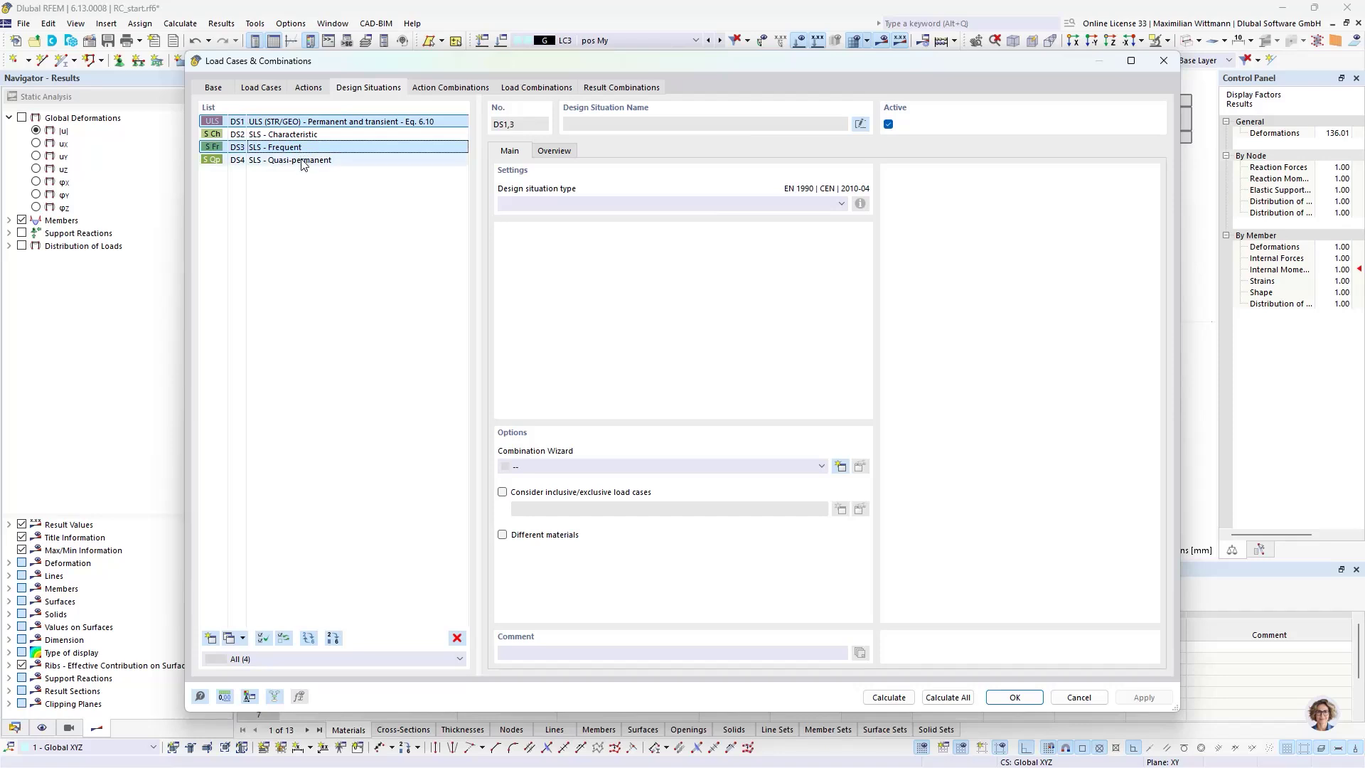
ctrl+click(304, 160)
click(457, 638)
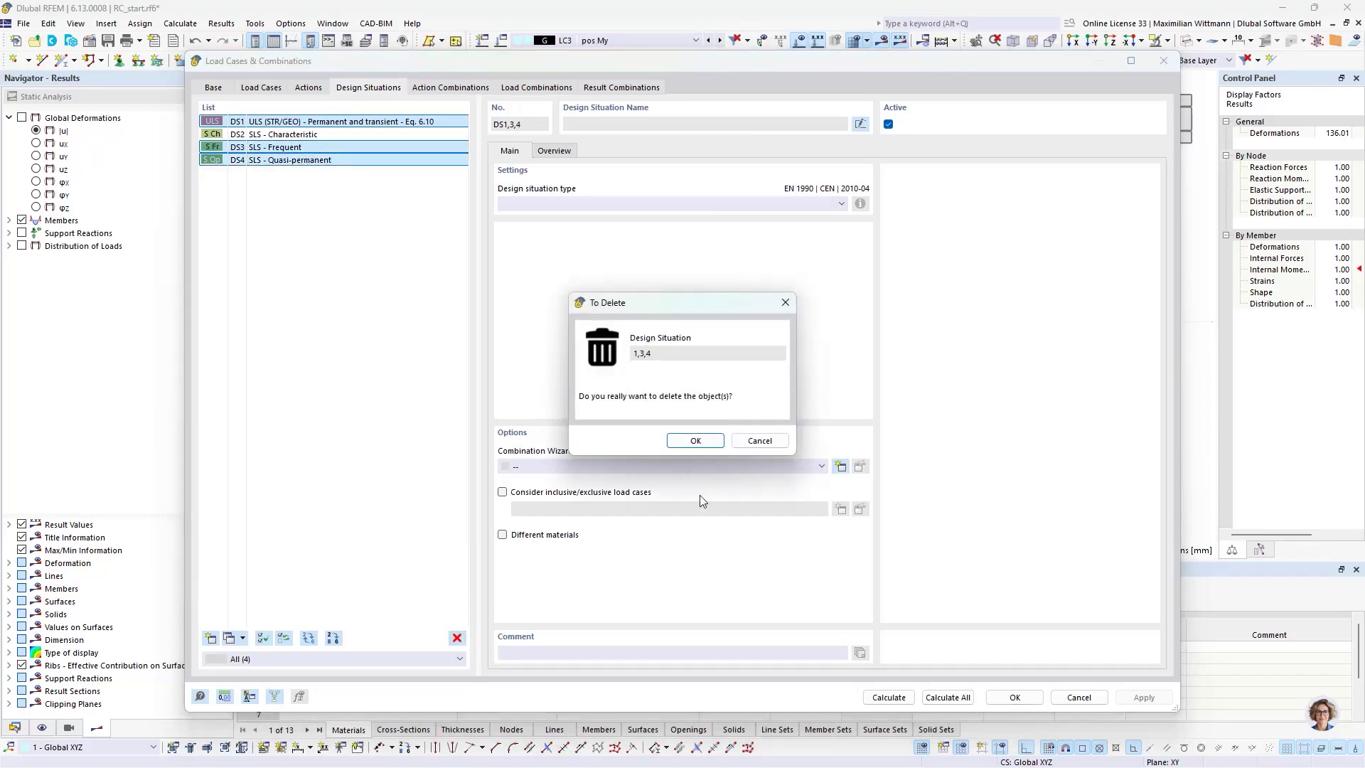
click(695, 442)
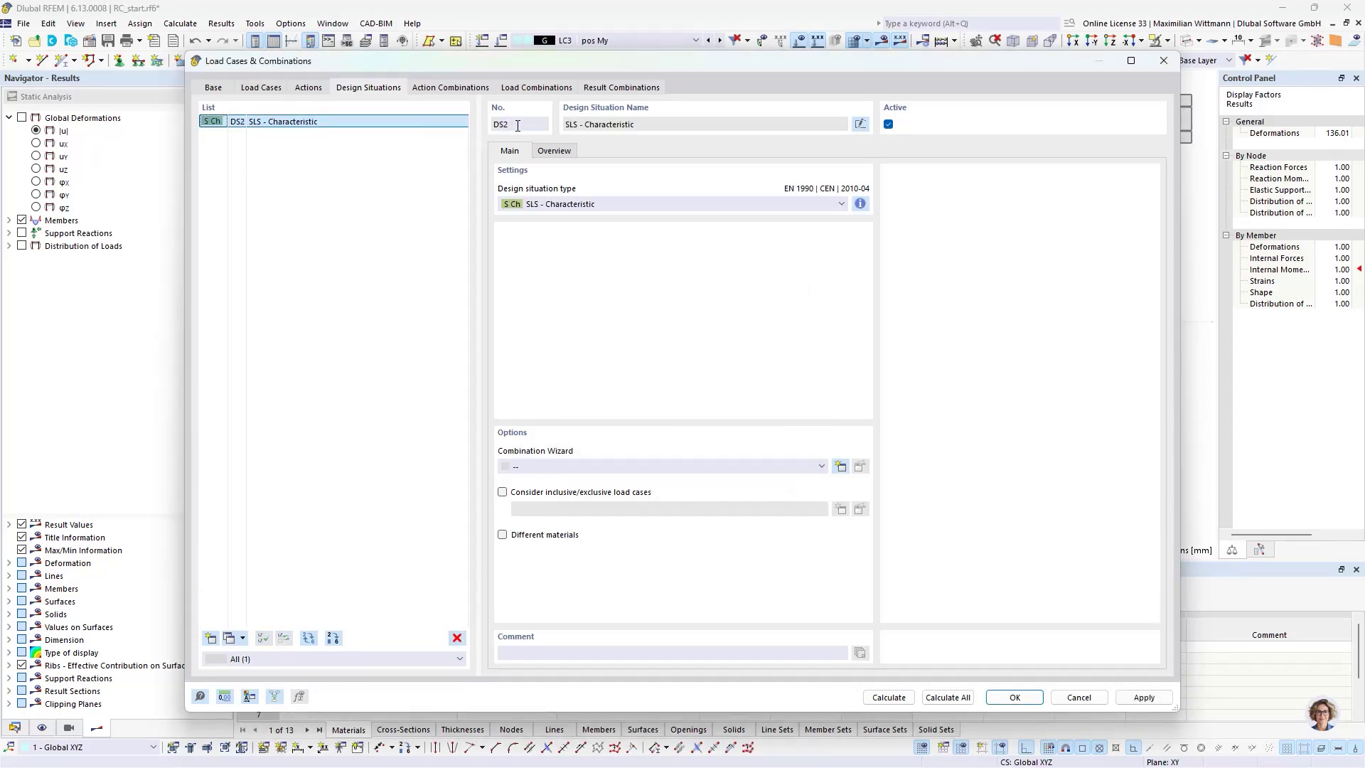
Renumber the SLS - Characteristic design situation as 1 and confirm the change
drag(518, 126, 481, 130)
text(1)
click(439, 187)
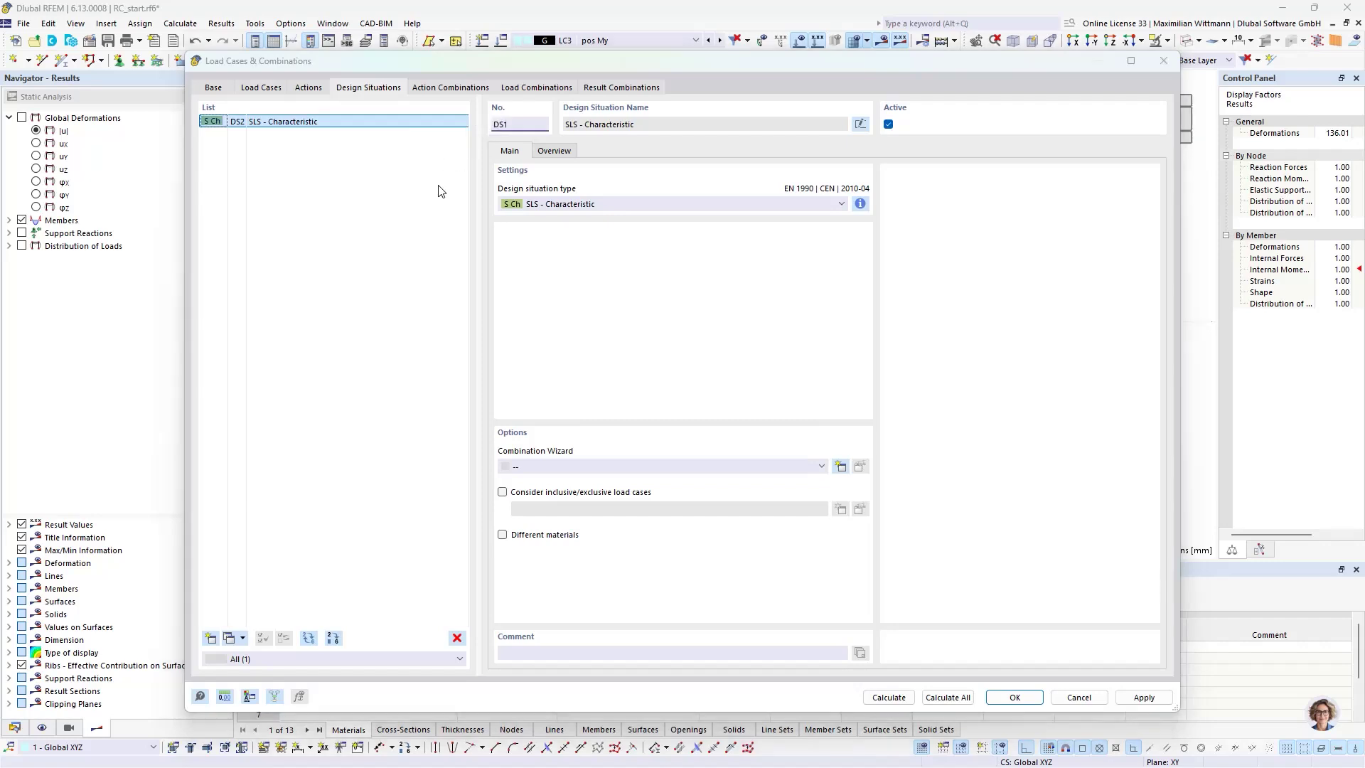
click(740, 456)
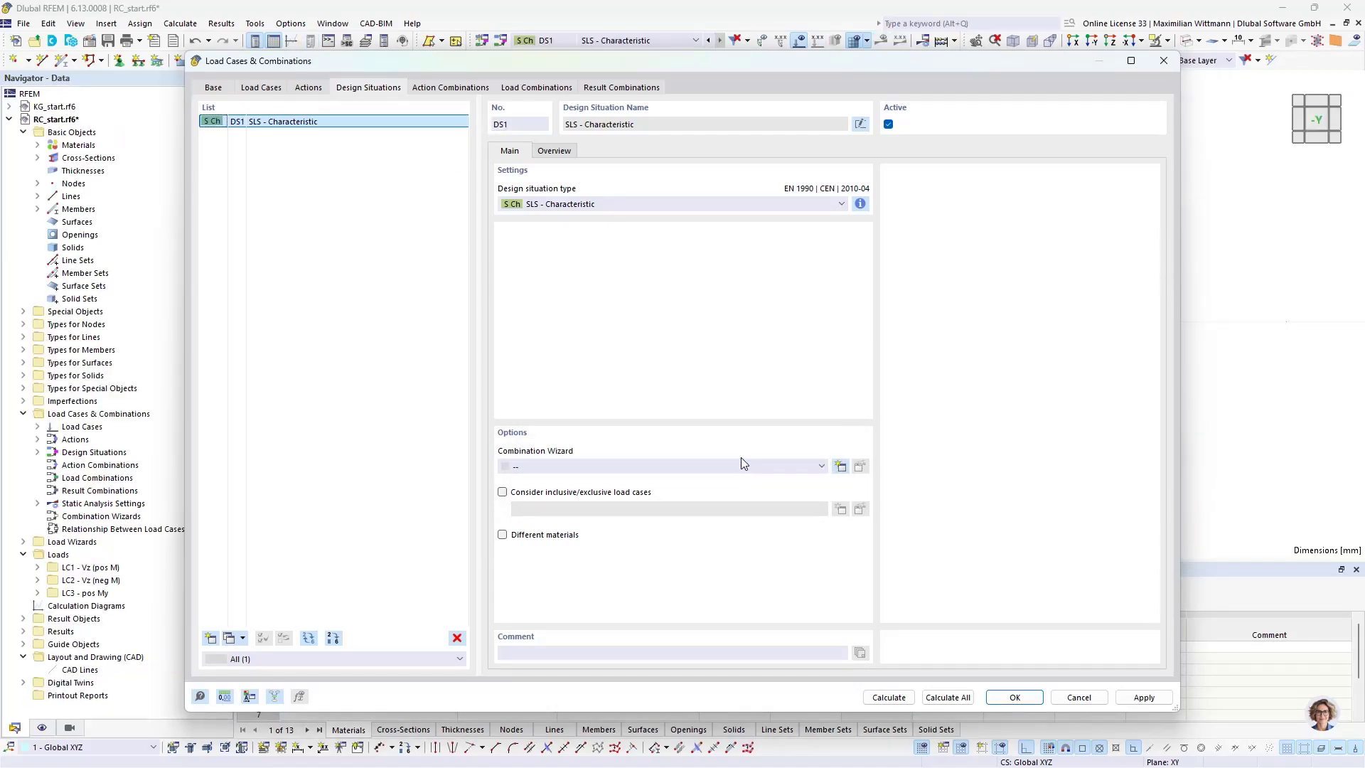
Create a combination wizard for design situation DS1 that generates result combinations by linear analysis
click(839, 466)
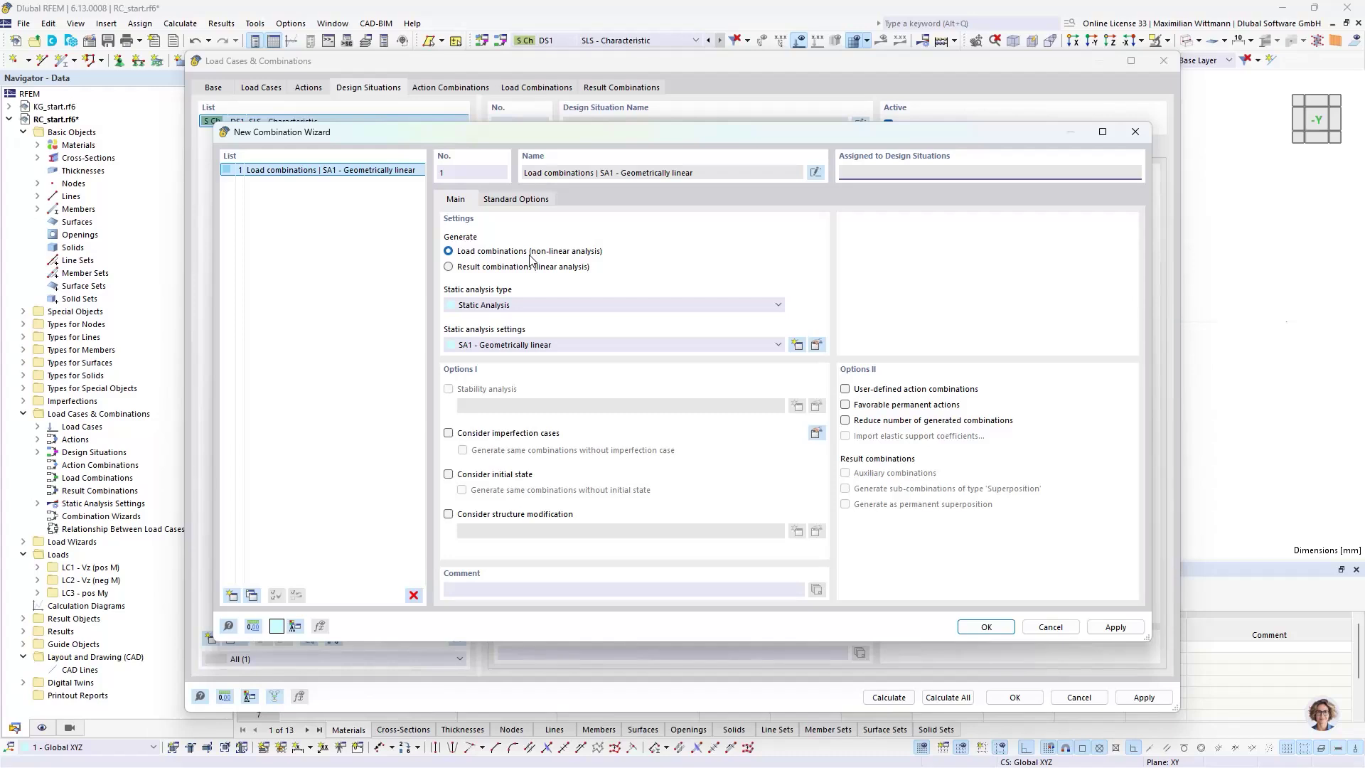
click(568, 347)
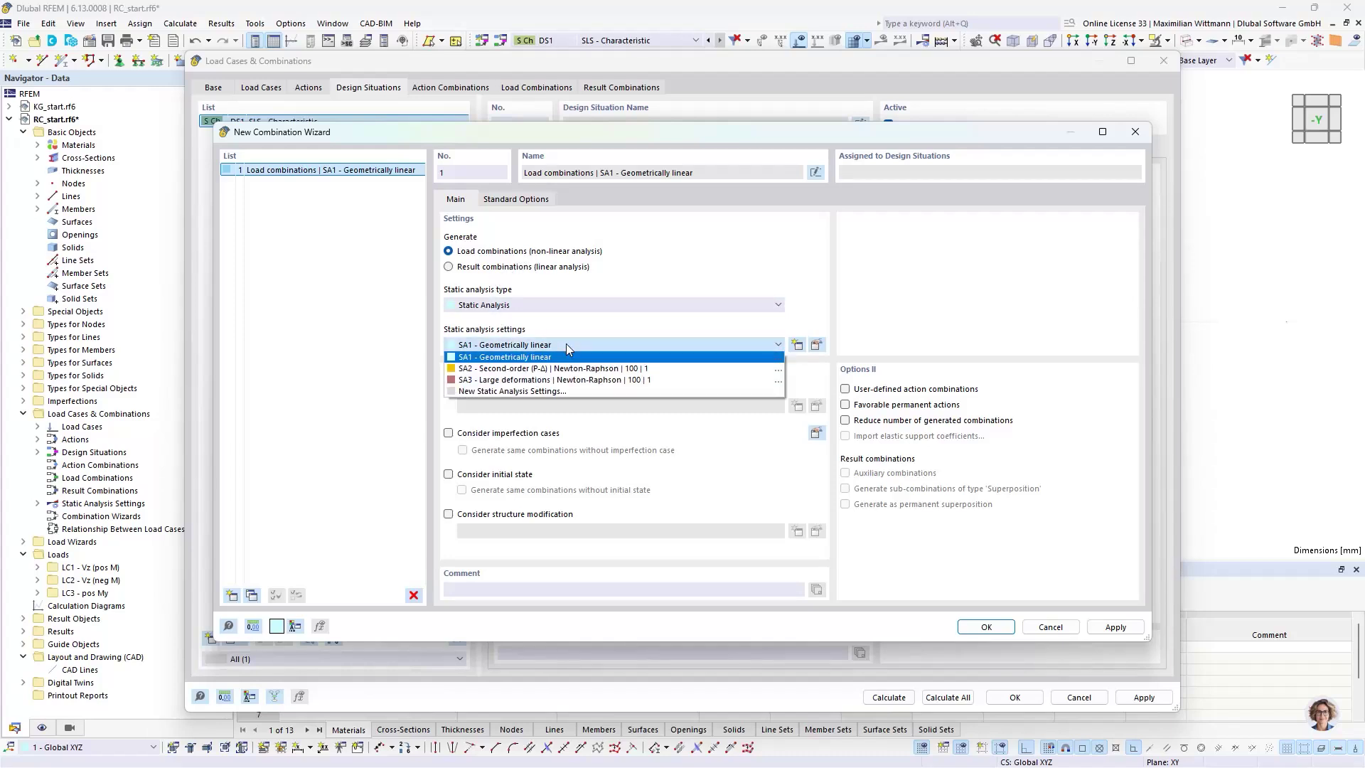
click(568, 348)
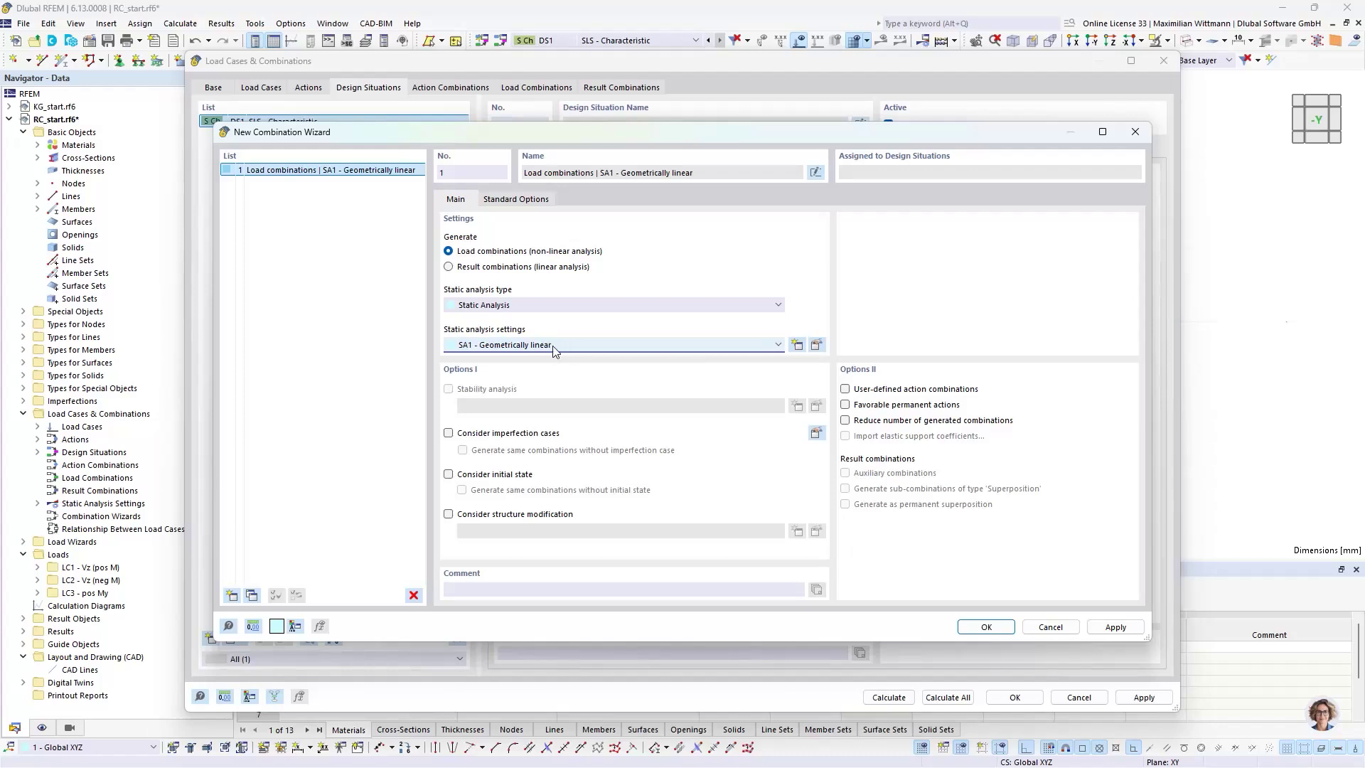
click(448, 267)
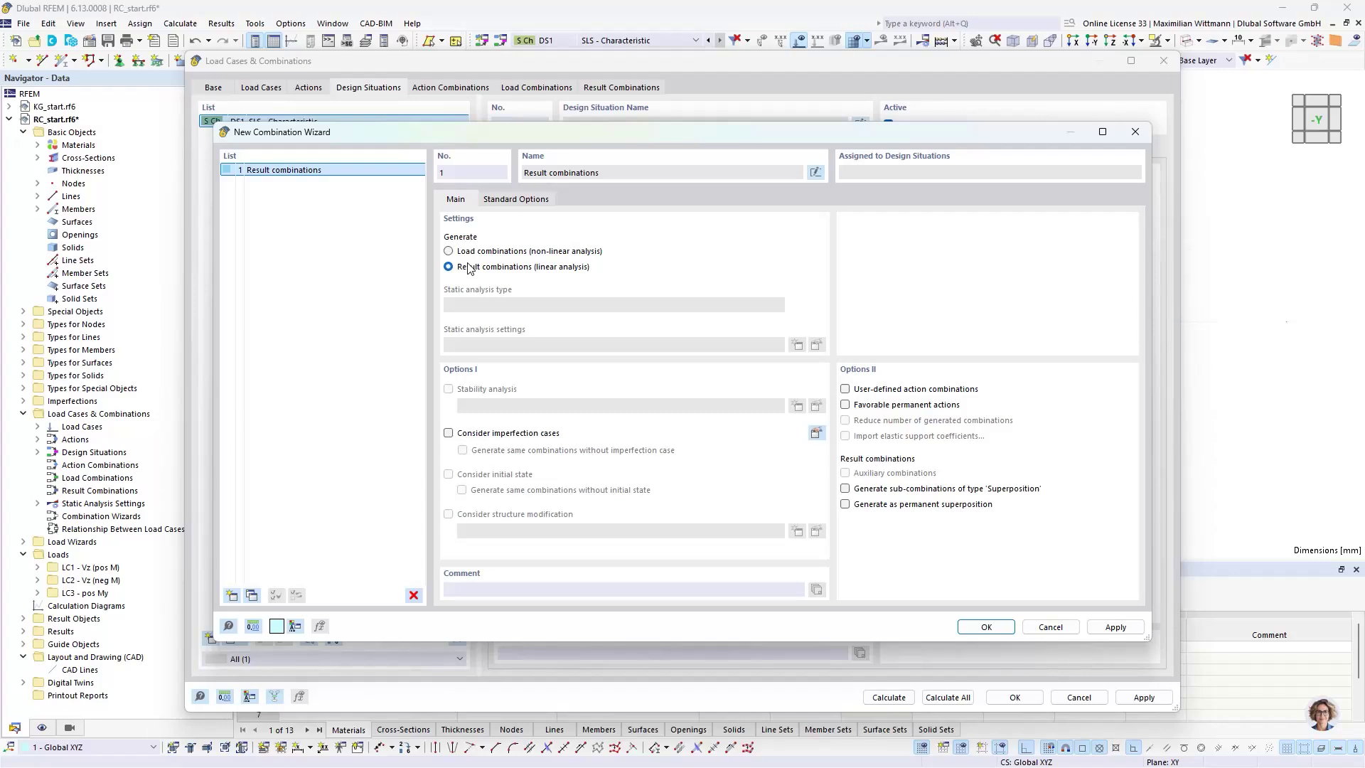
click(449, 251)
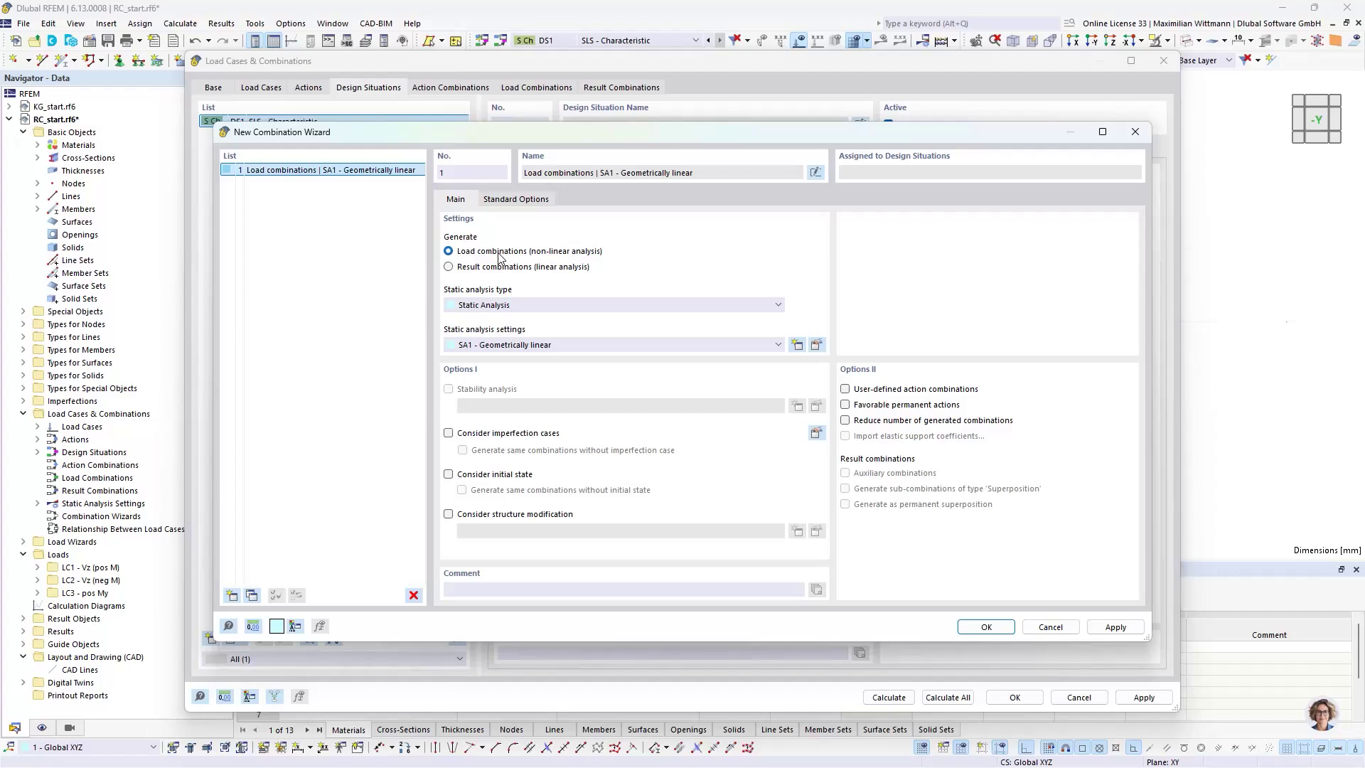
click(526, 346)
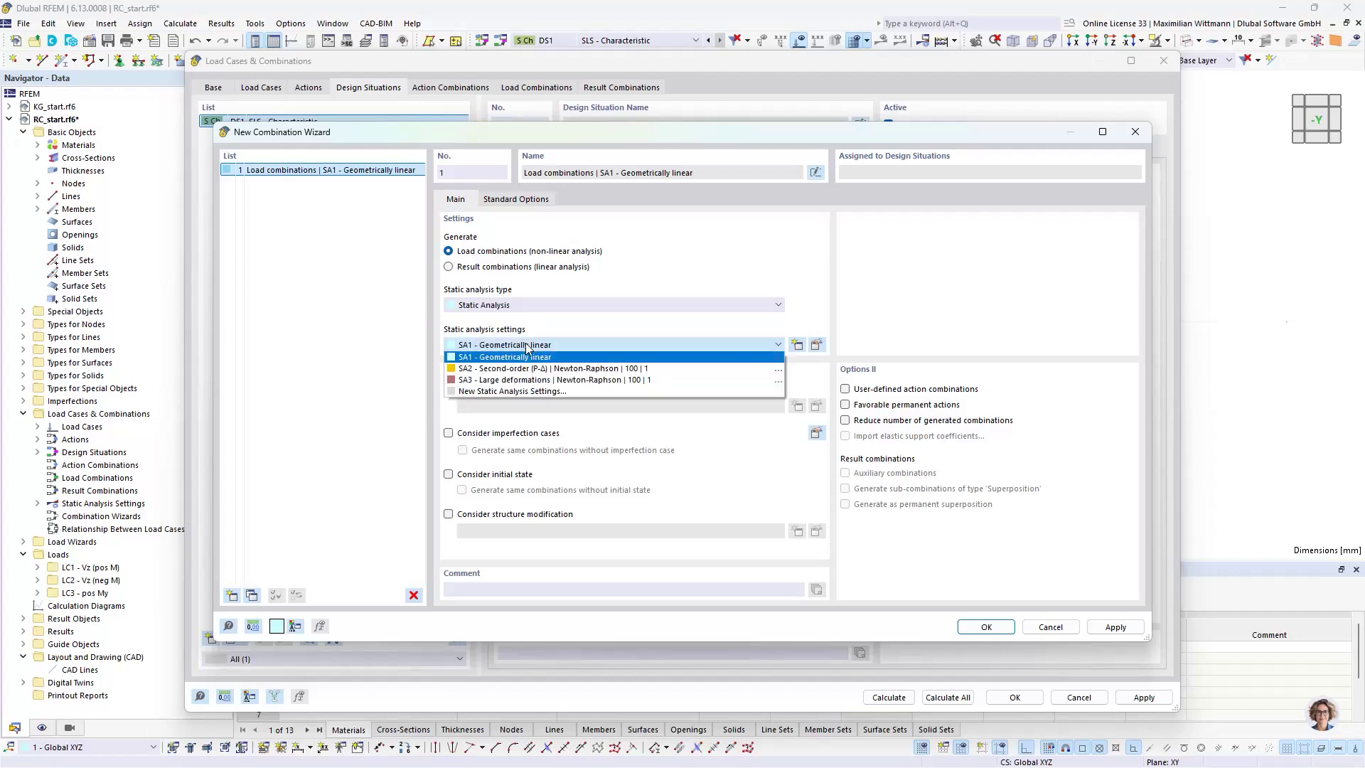
click(527, 345)
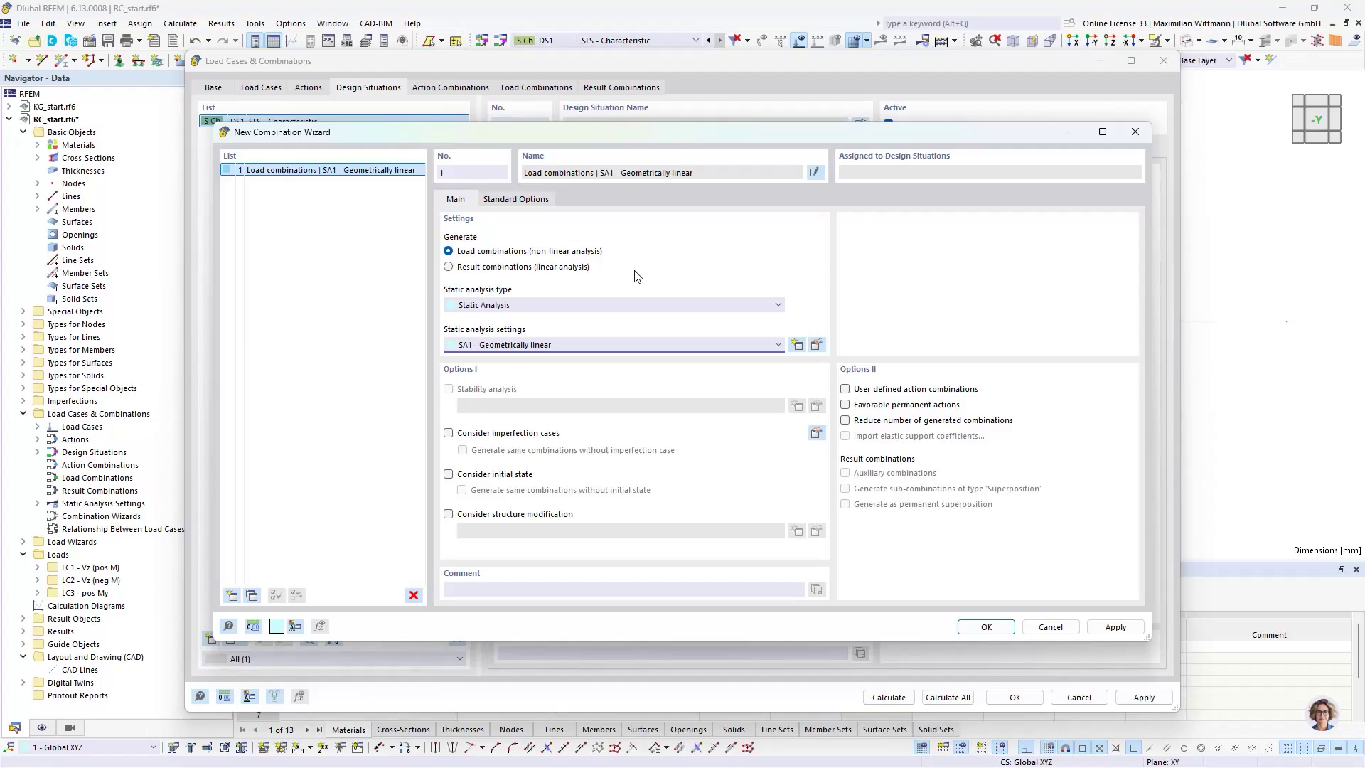
click(508, 269)
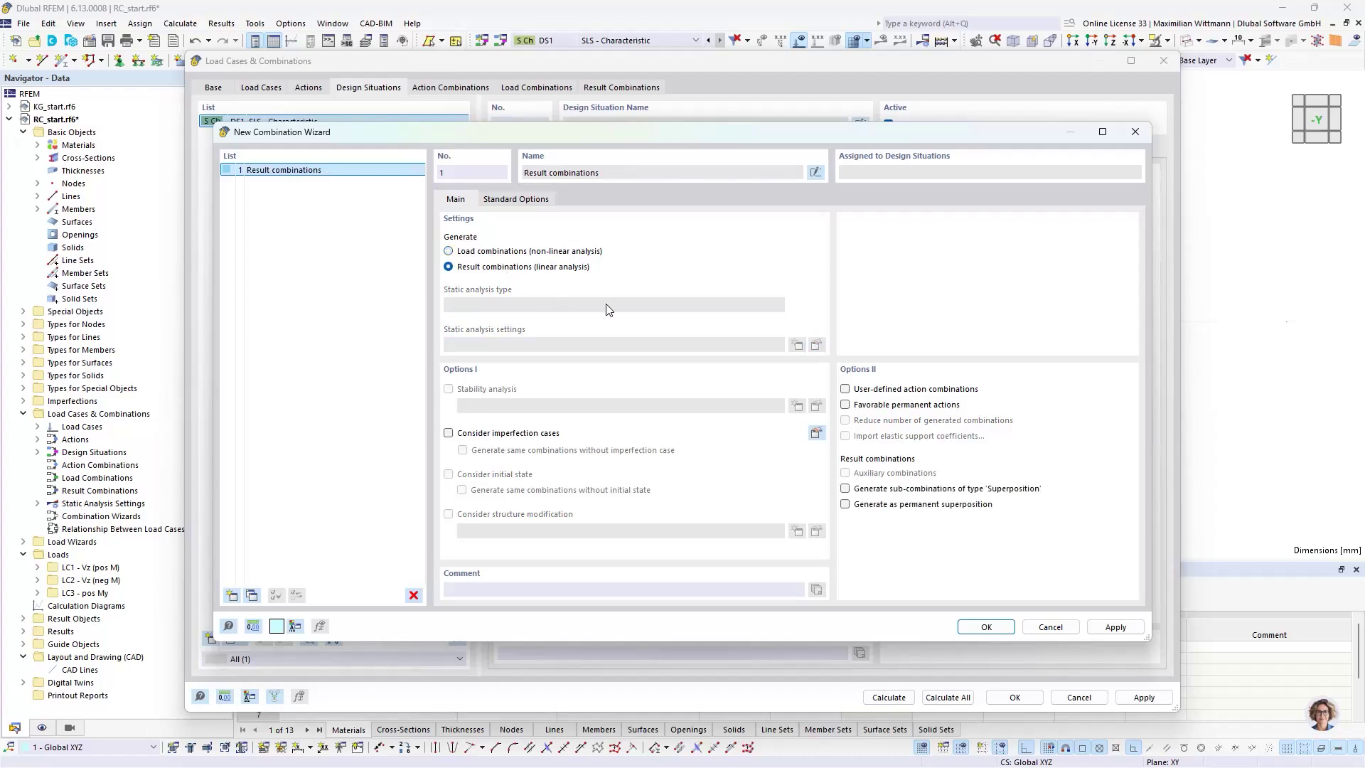
click(984, 627)
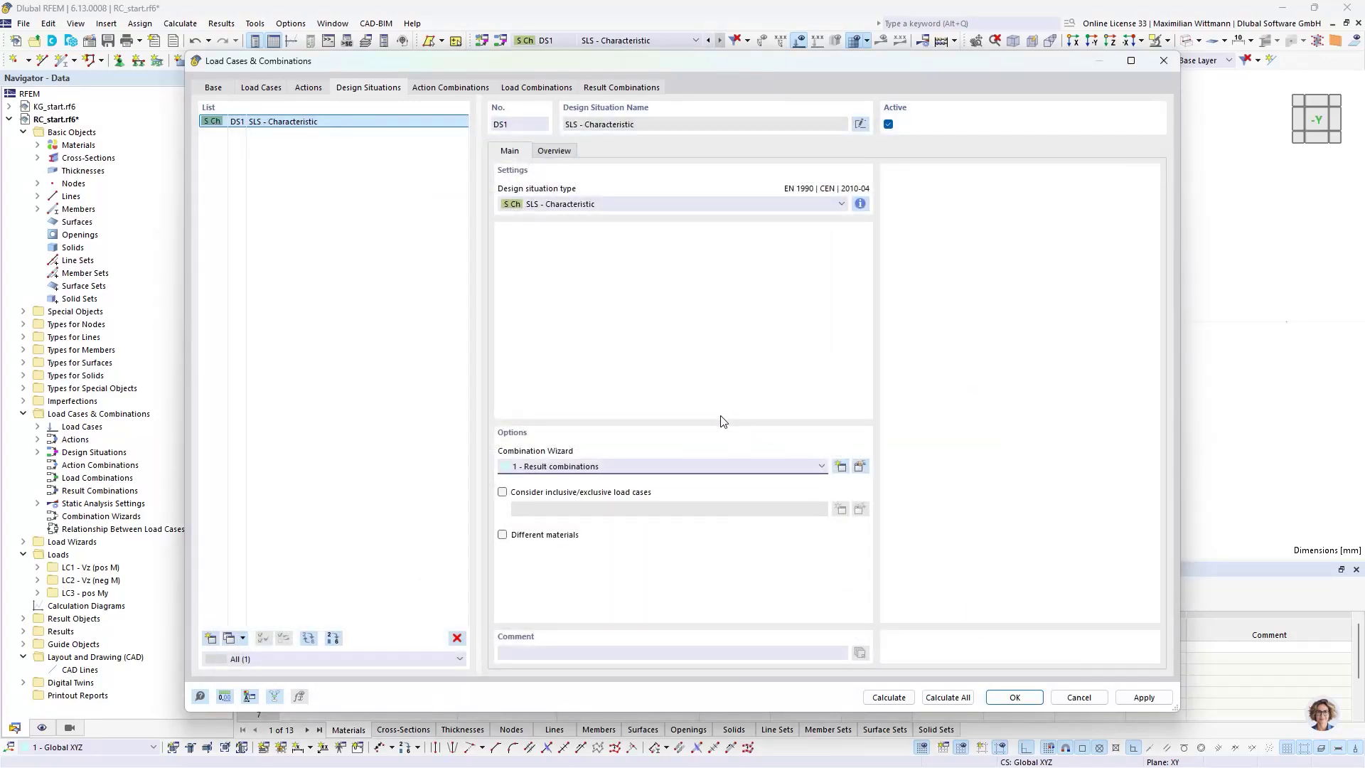
Review the generated action combination and result combination, and compare them with the action type of the Permanent action
click(458, 91)
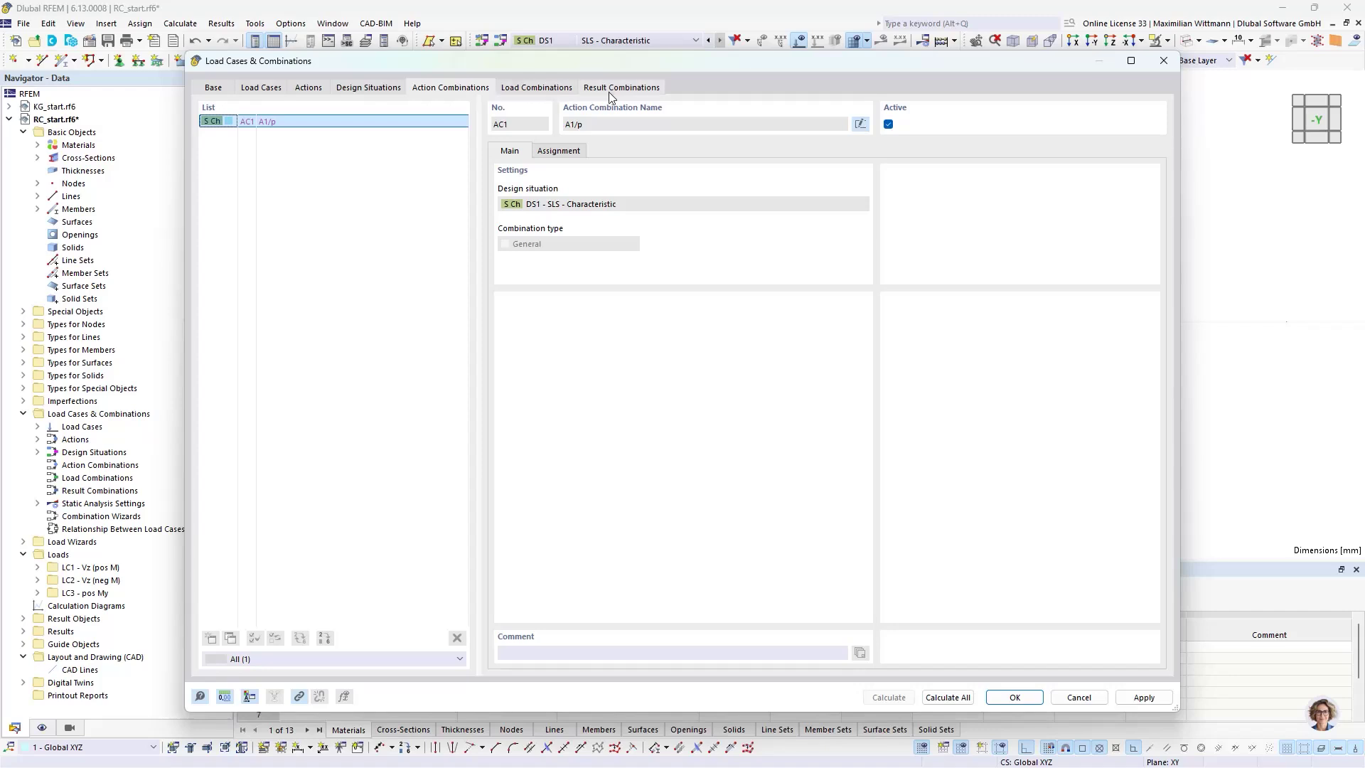
click(634, 91)
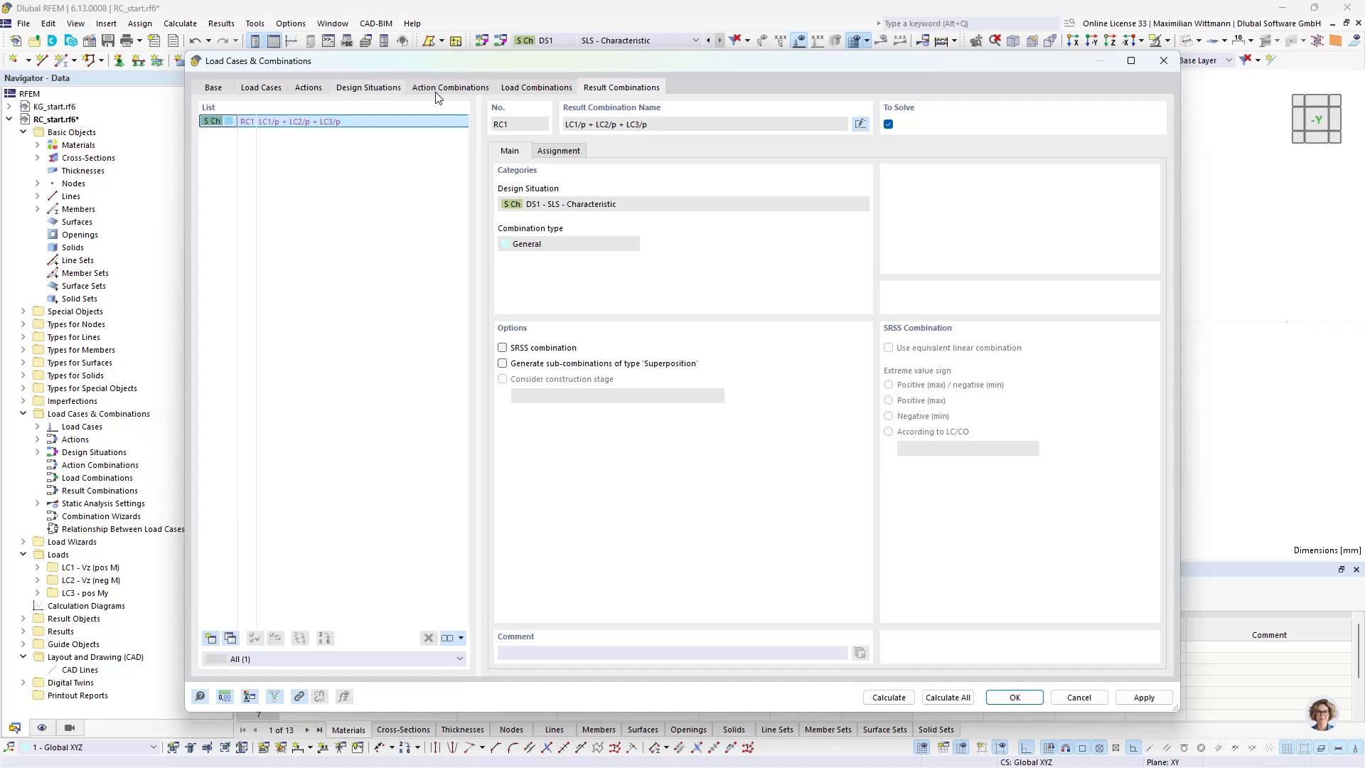
click(307, 90)
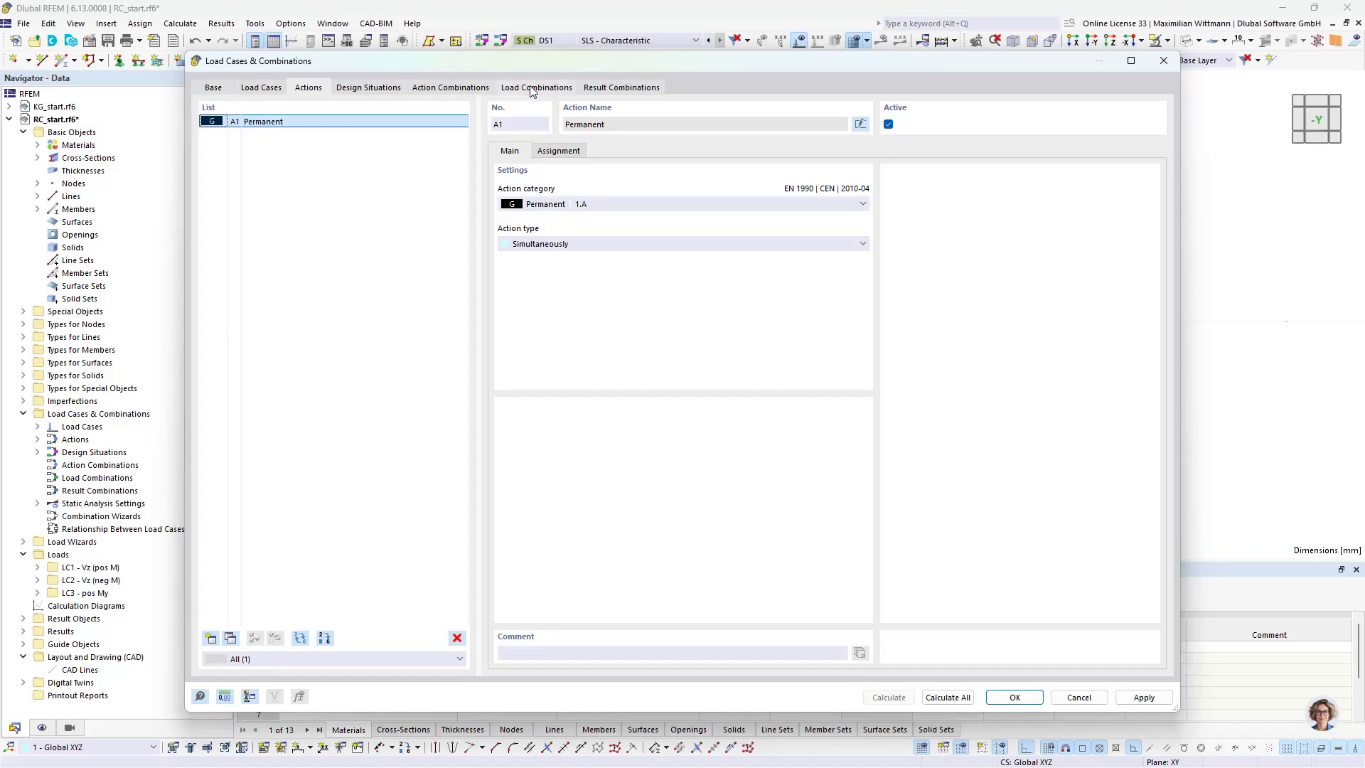
click(611, 89)
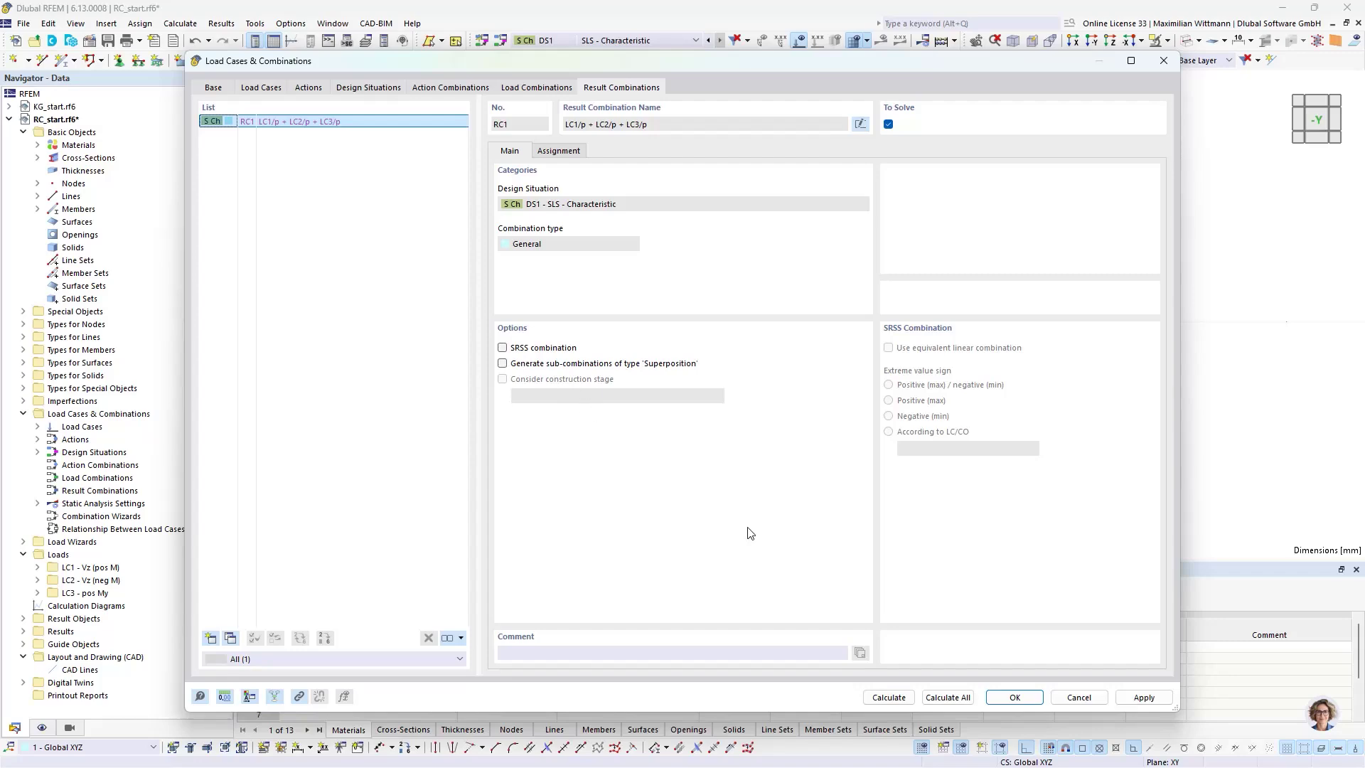
Calculate all load cases and combinations and view the cantilever's My moment diagram for result combination RC1
click(944, 698)
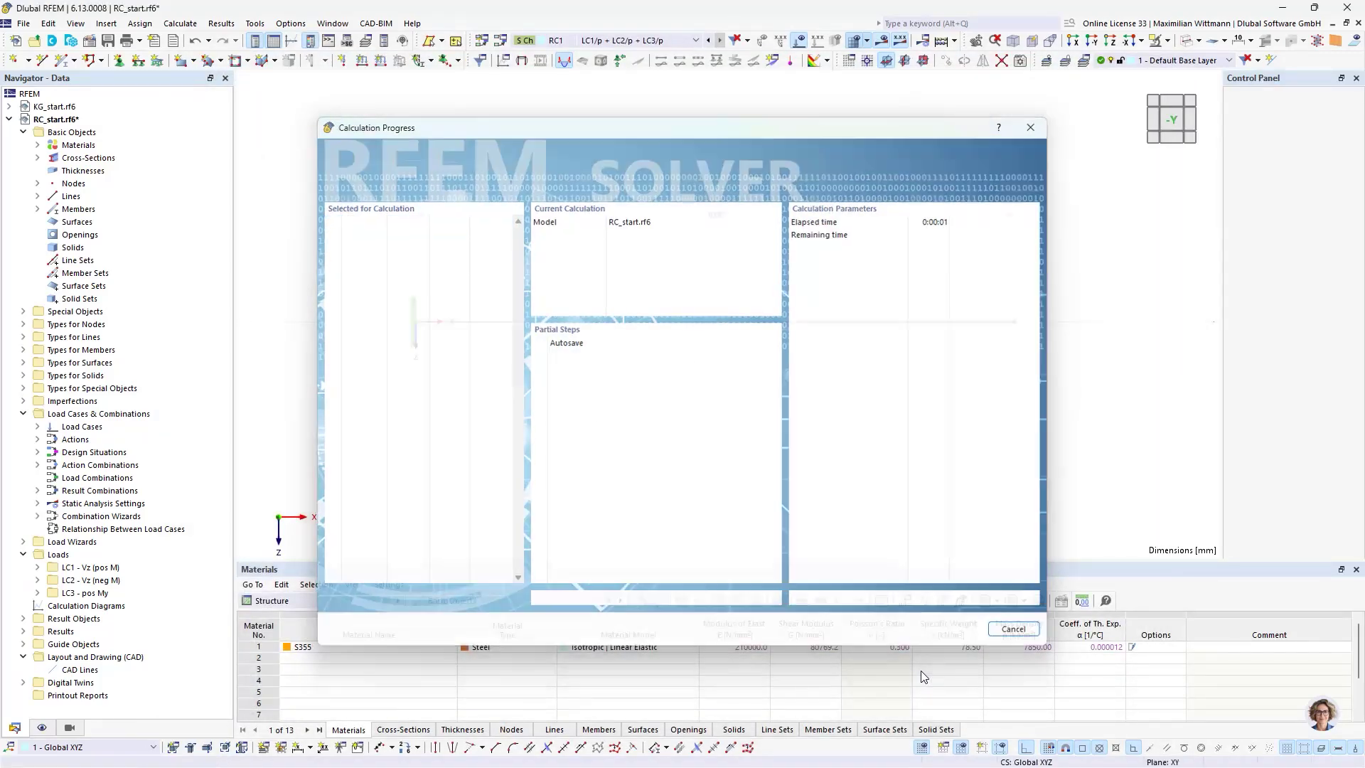
scroll(746, 402, up, 1)
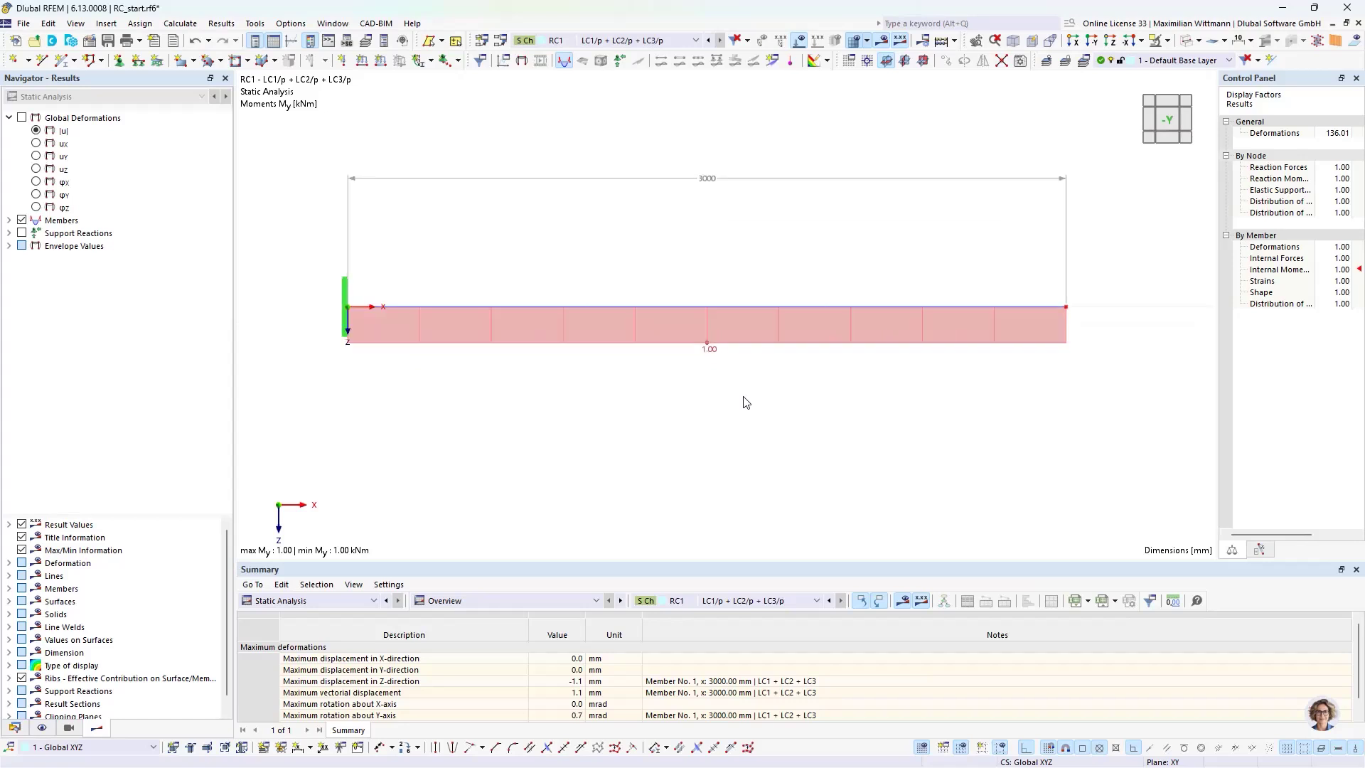
middle_drag(757, 403, 743, 400)
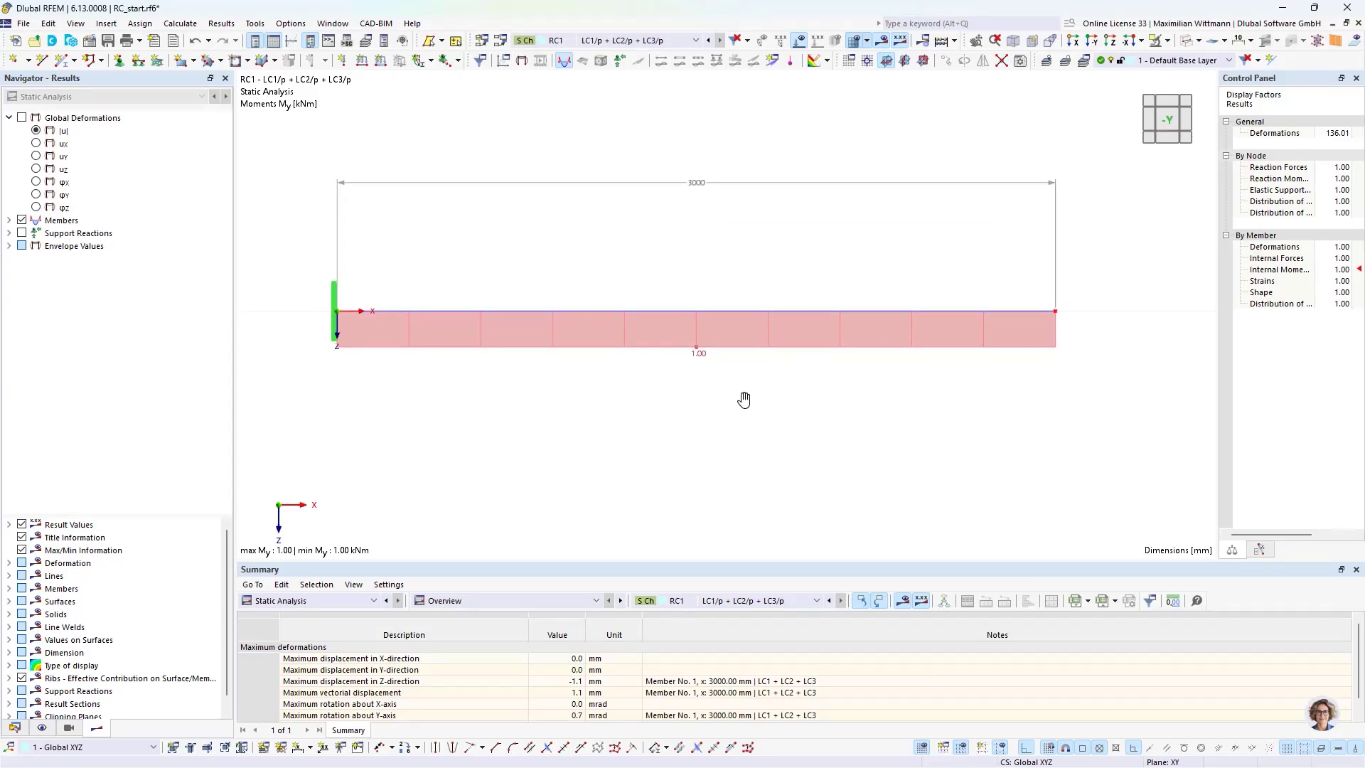
View the cantilever's My moment diagrams for load cases LC1, LC2 and LC3 in turn
click(623, 41)
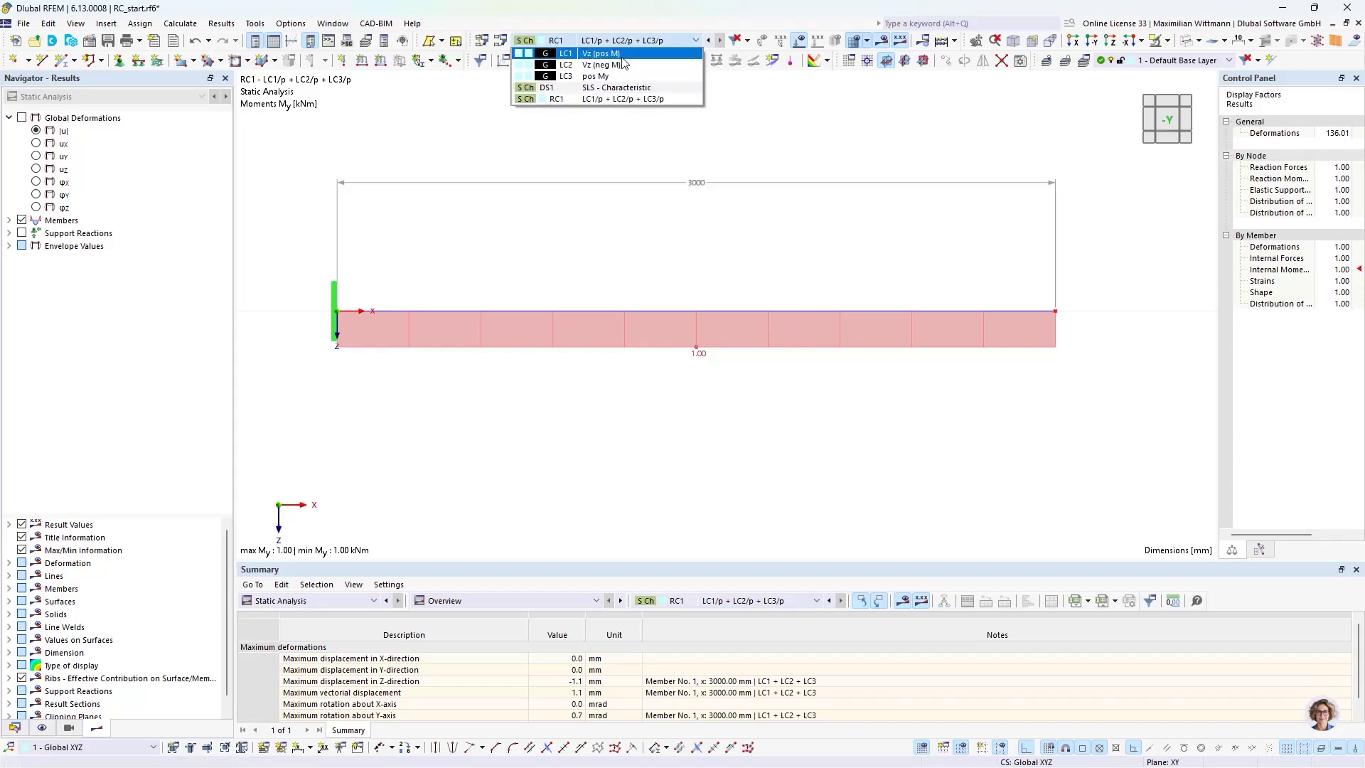
click(621, 56)
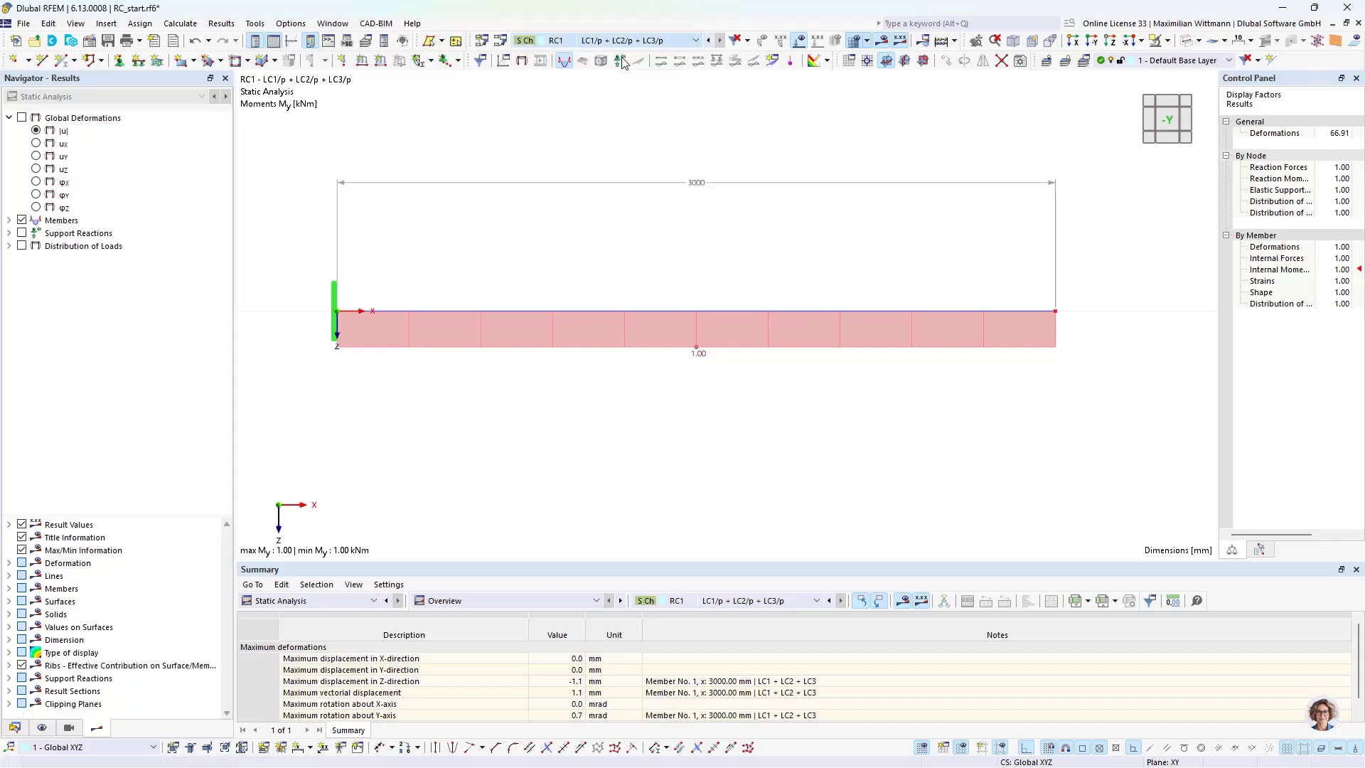
click(719, 43)
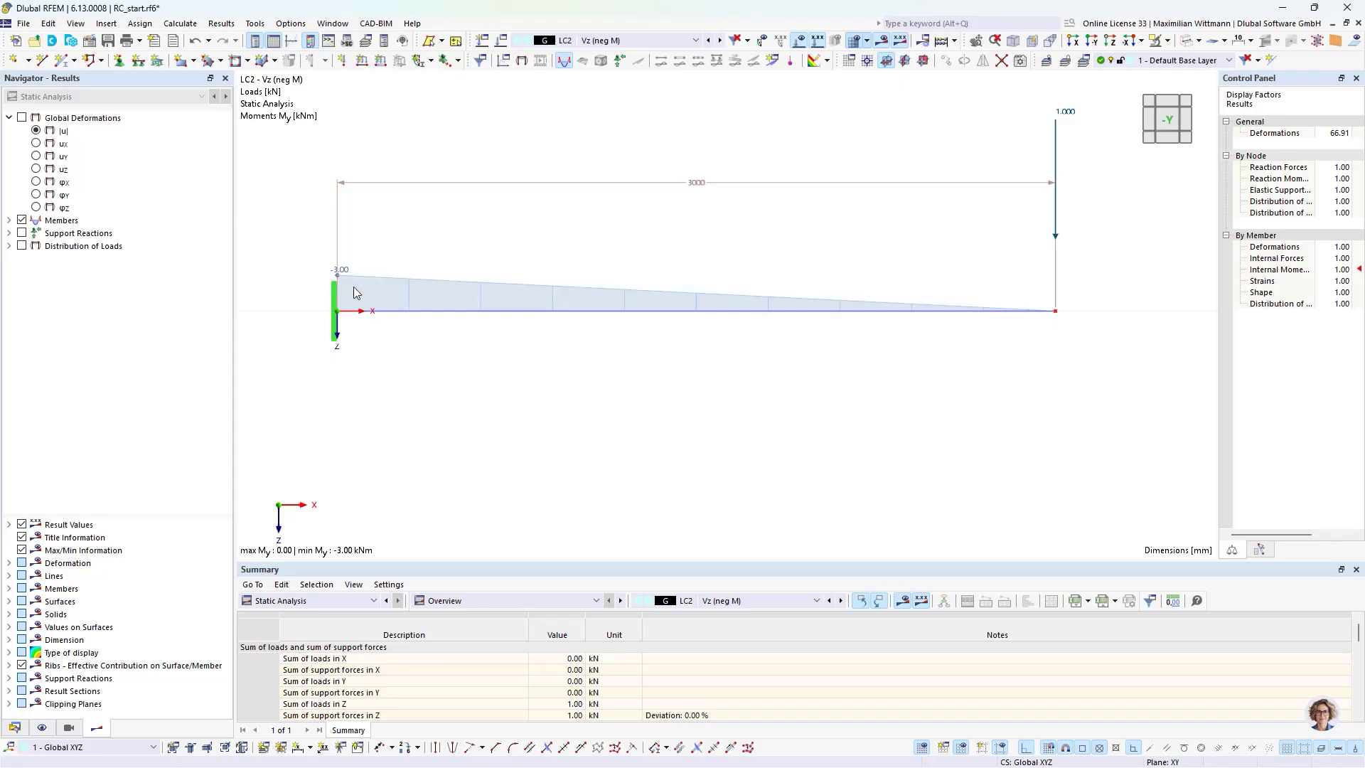
click(719, 43)
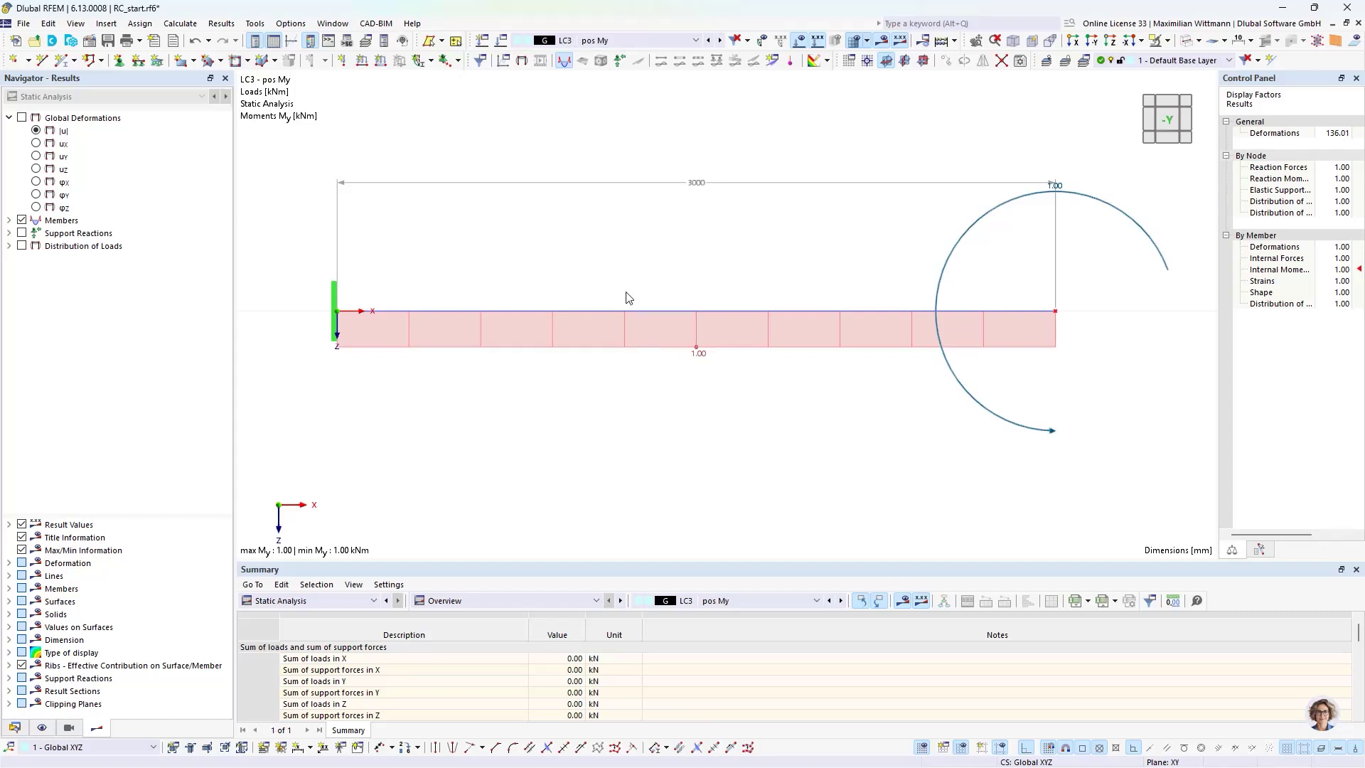
Set the action type of the Permanent action A1 to Alternatively
click(501, 41)
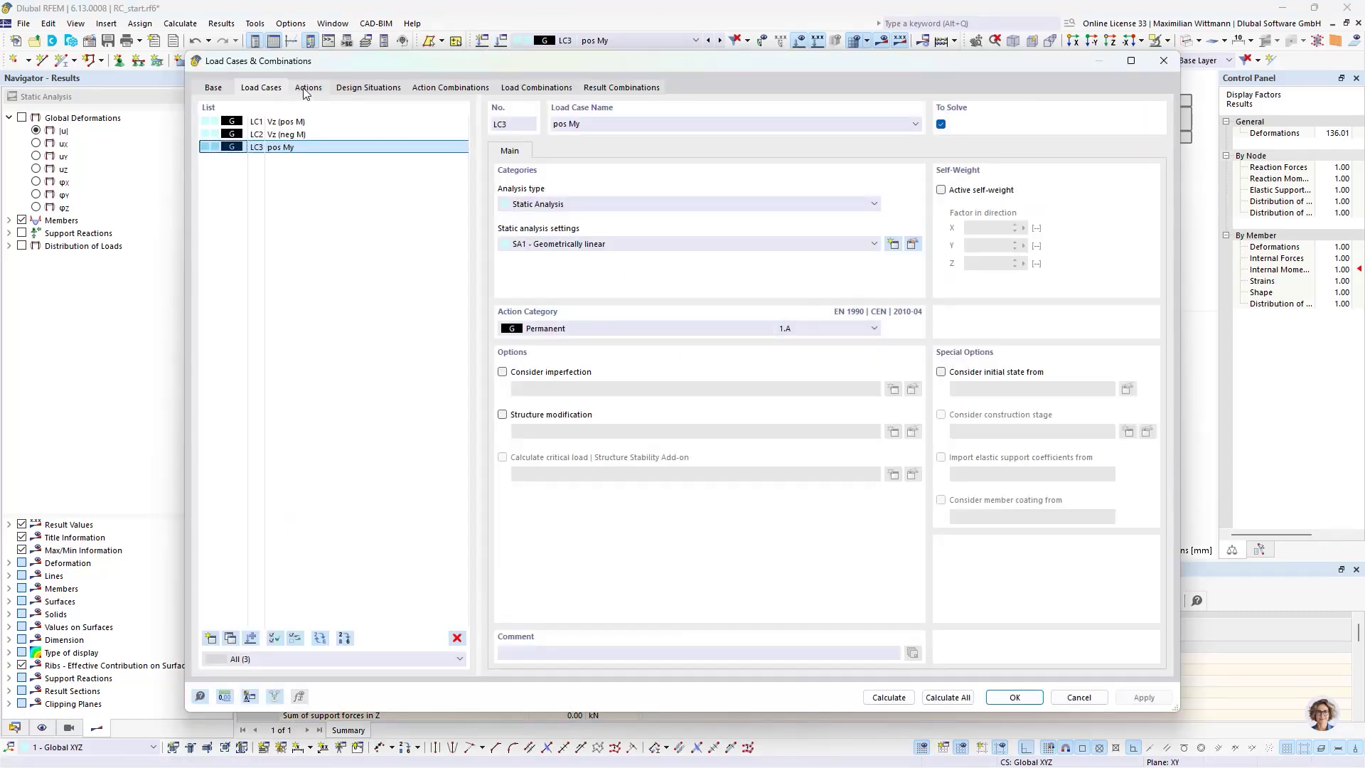
click(308, 87)
click(545, 244)
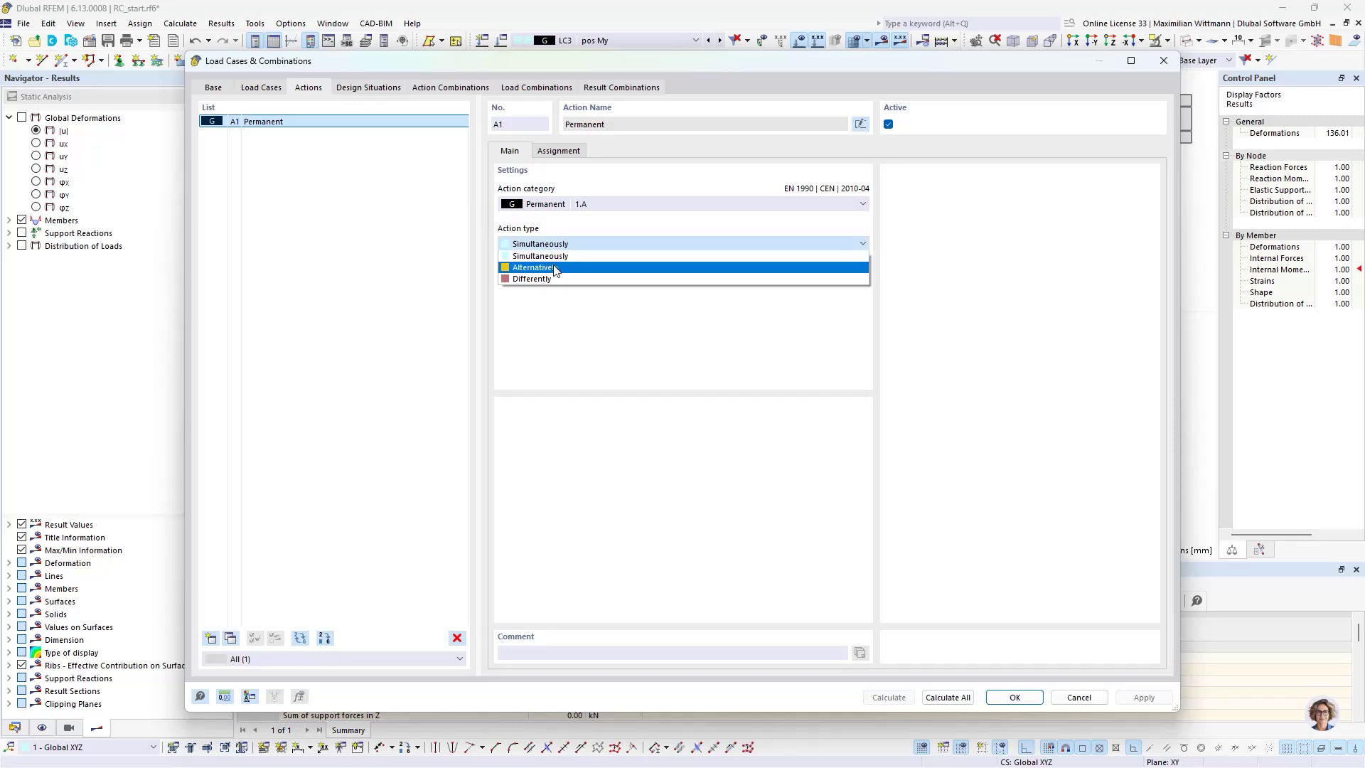
click(552, 269)
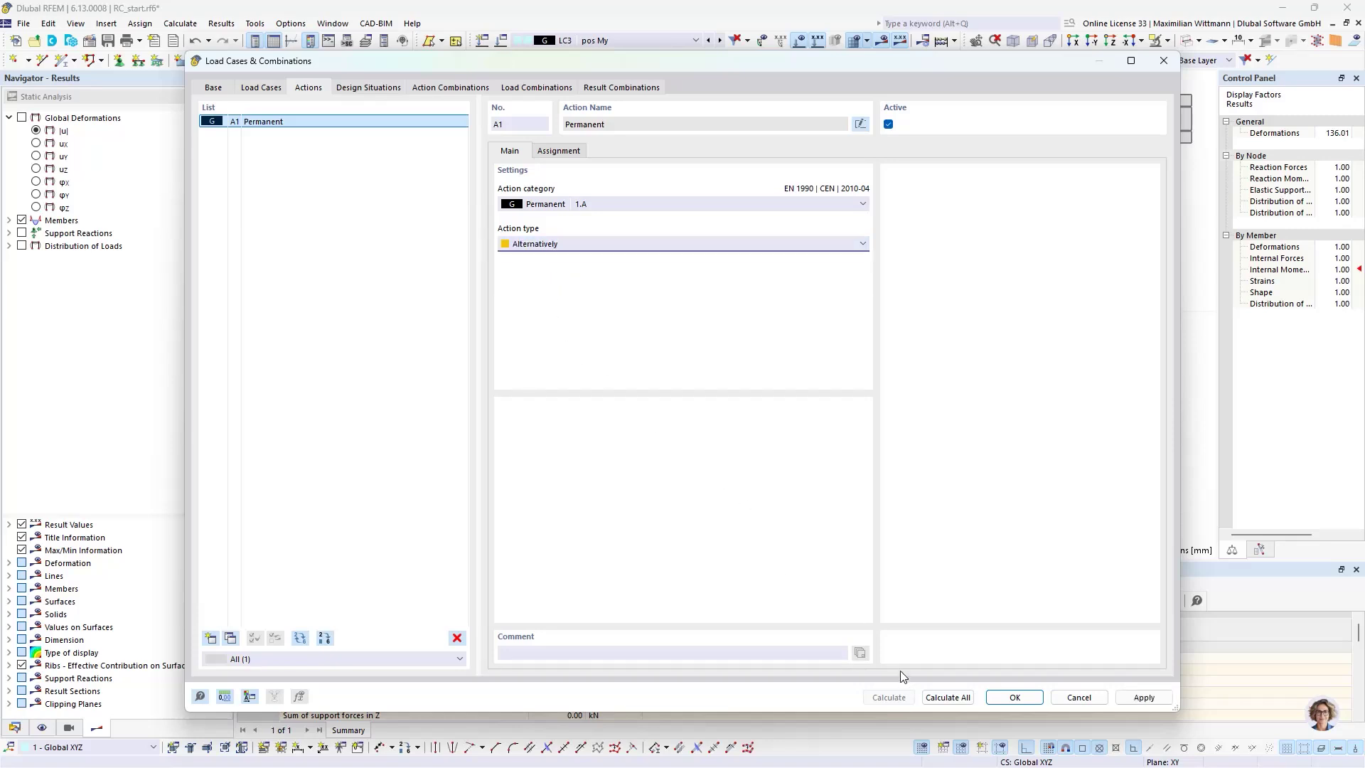
Check the load cases and operators assigned to the regenerated result combination RC1, and calculate all load cases and combinations
click(631, 87)
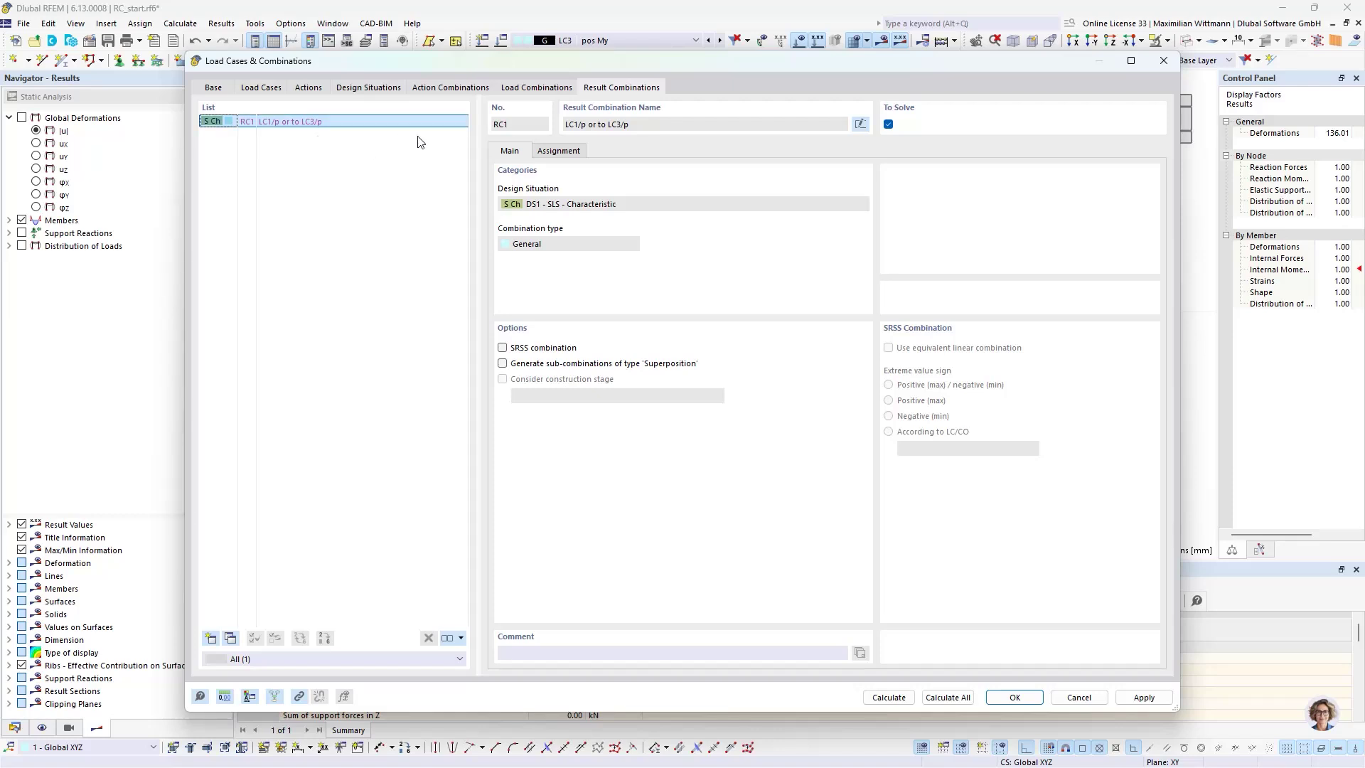
click(576, 155)
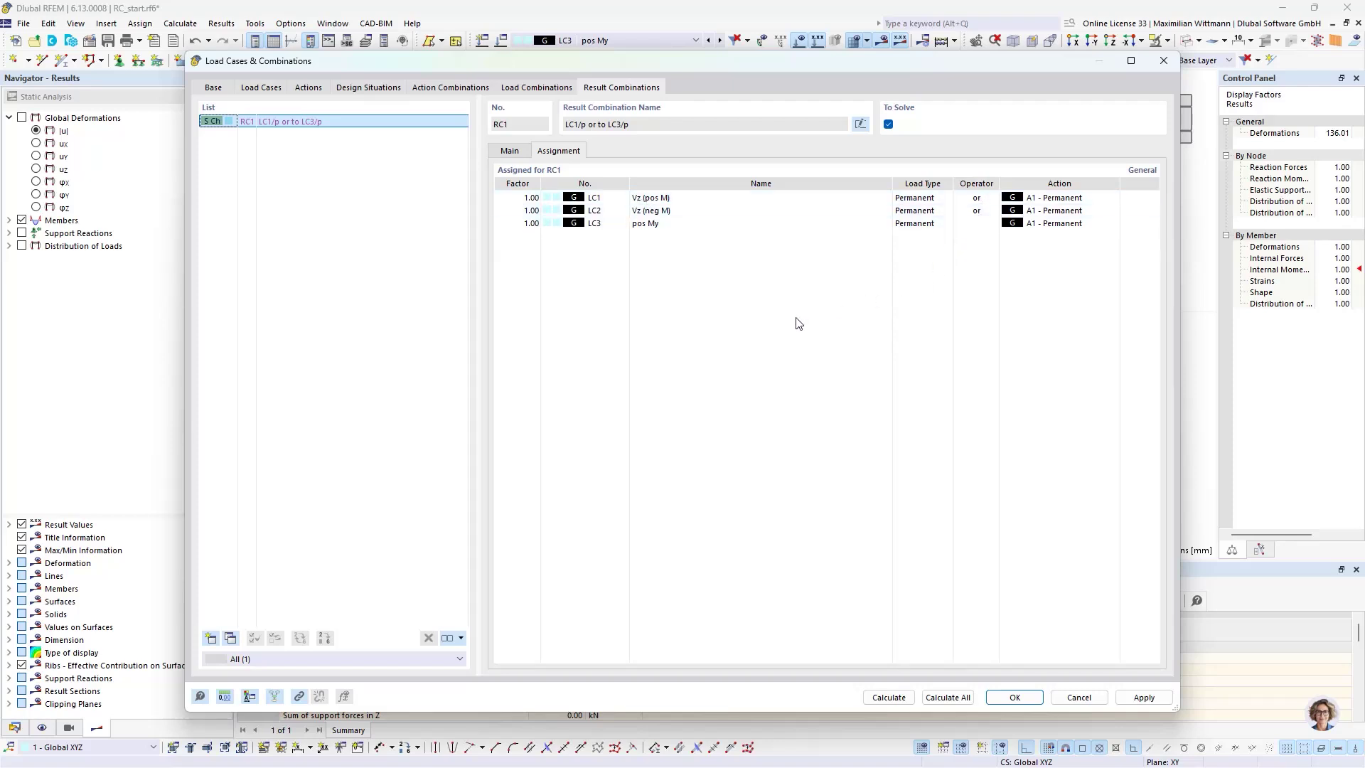
click(958, 699)
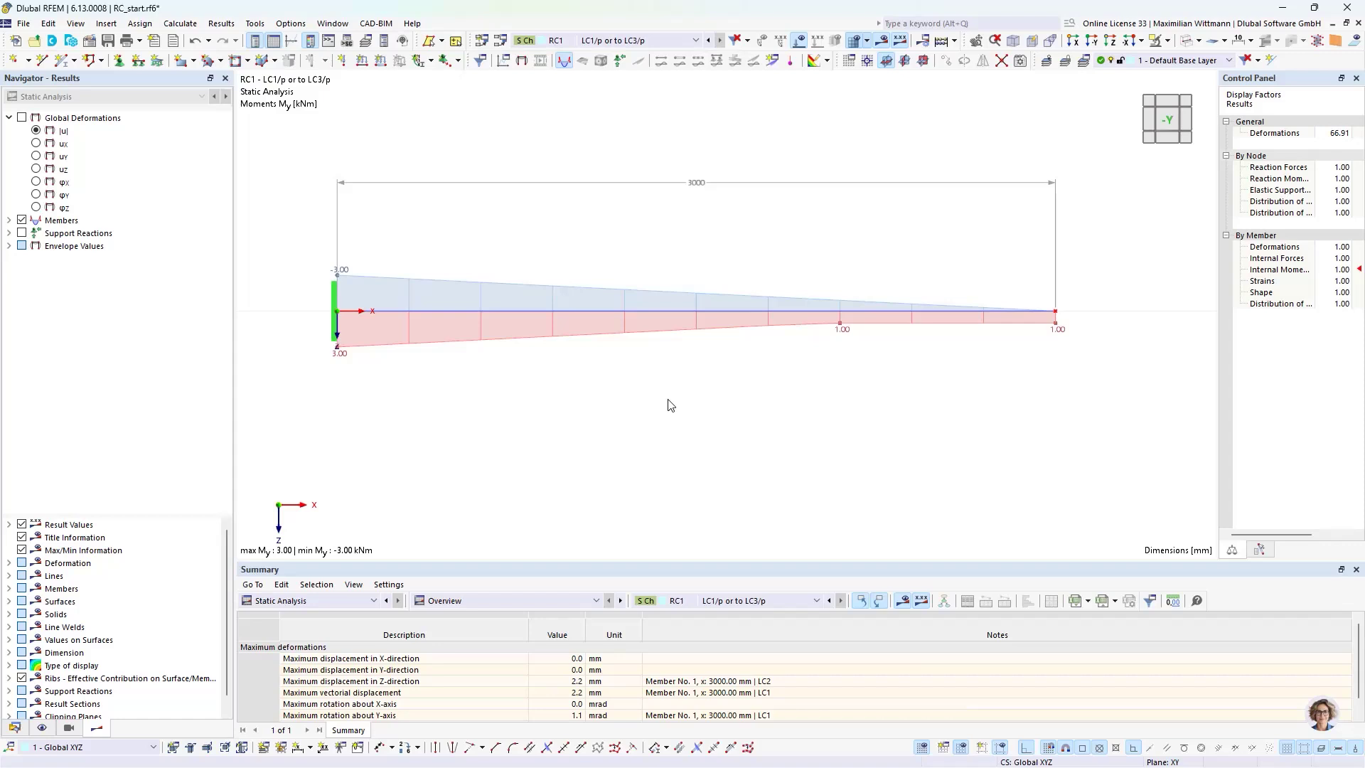
Examine the cantilever's My moment envelope for RC1 closely at the free end, along the span and at the support
scroll(969, 358, up, 4)
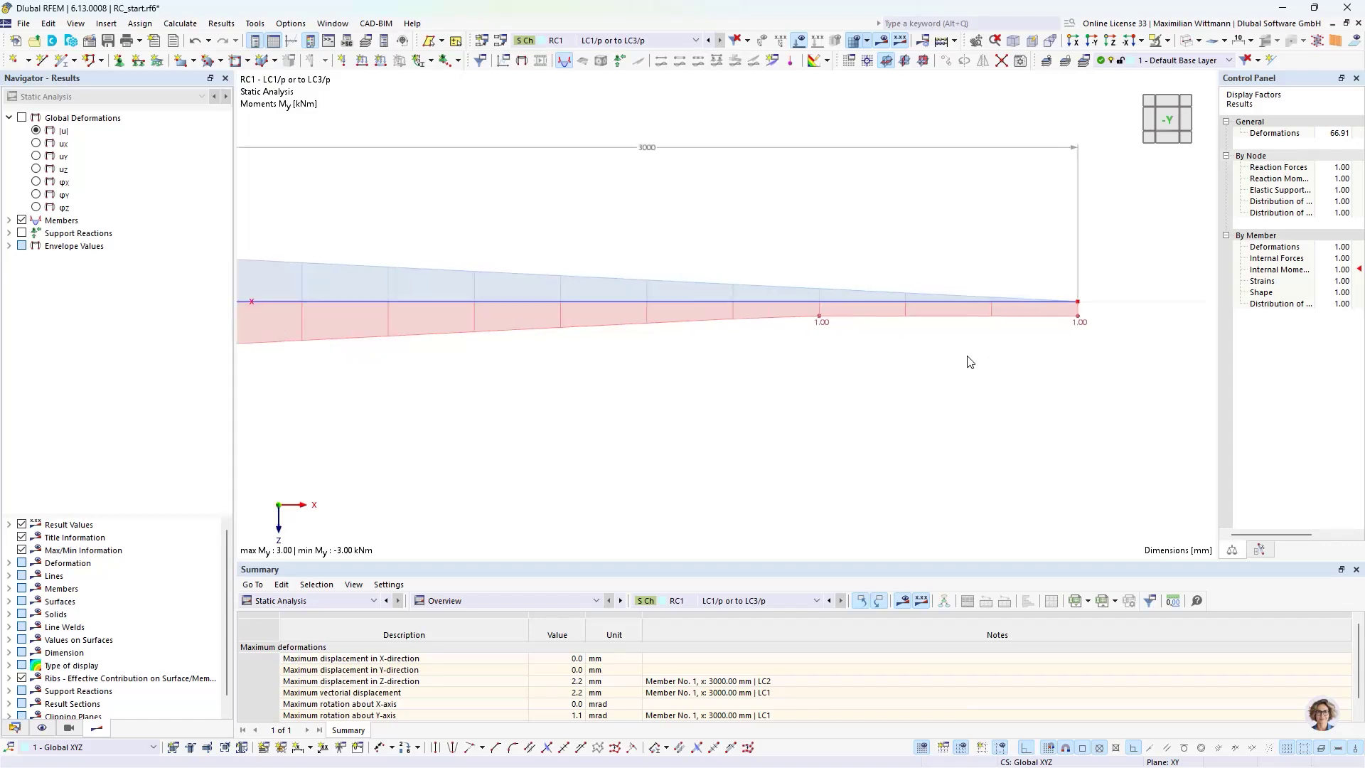
middle_drag(990, 358, 806, 386)
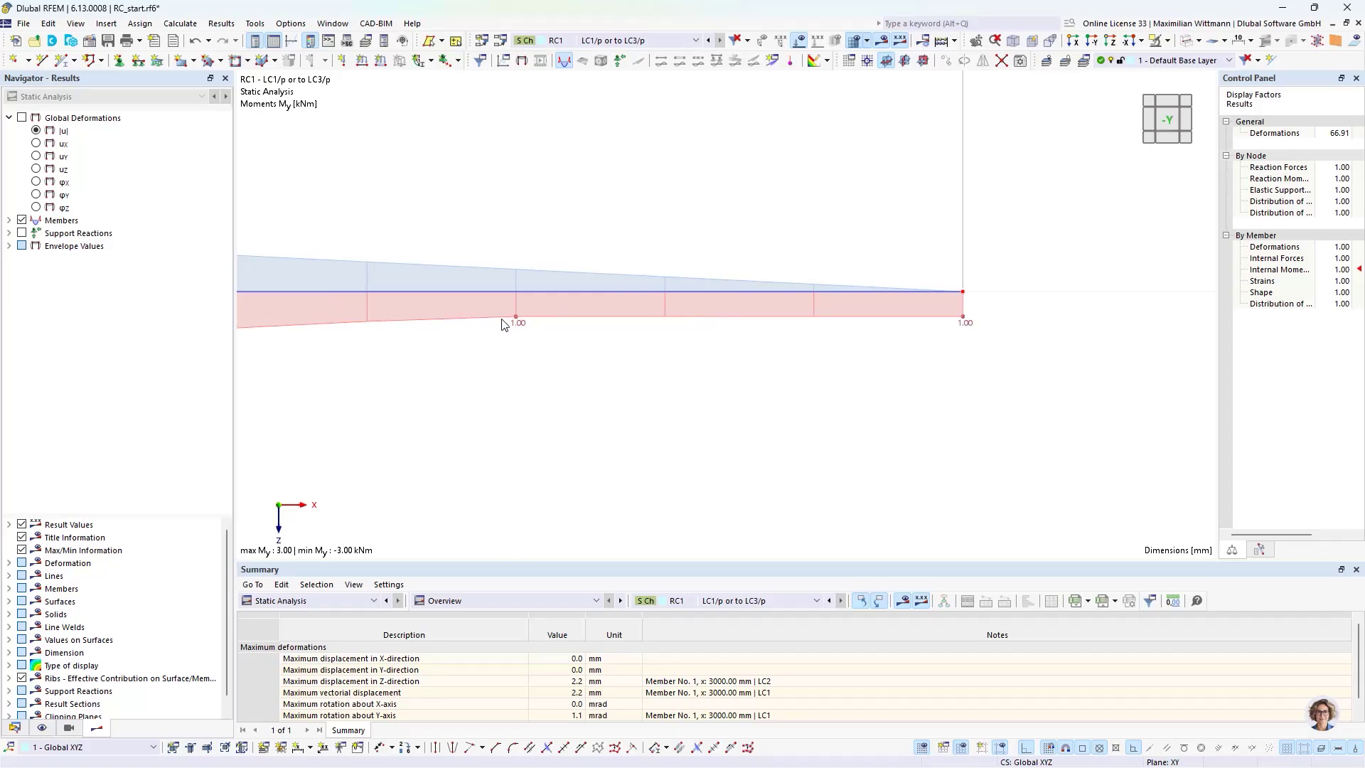
middle_drag(505, 321, 905, 333)
scroll(902, 334, down, 1)
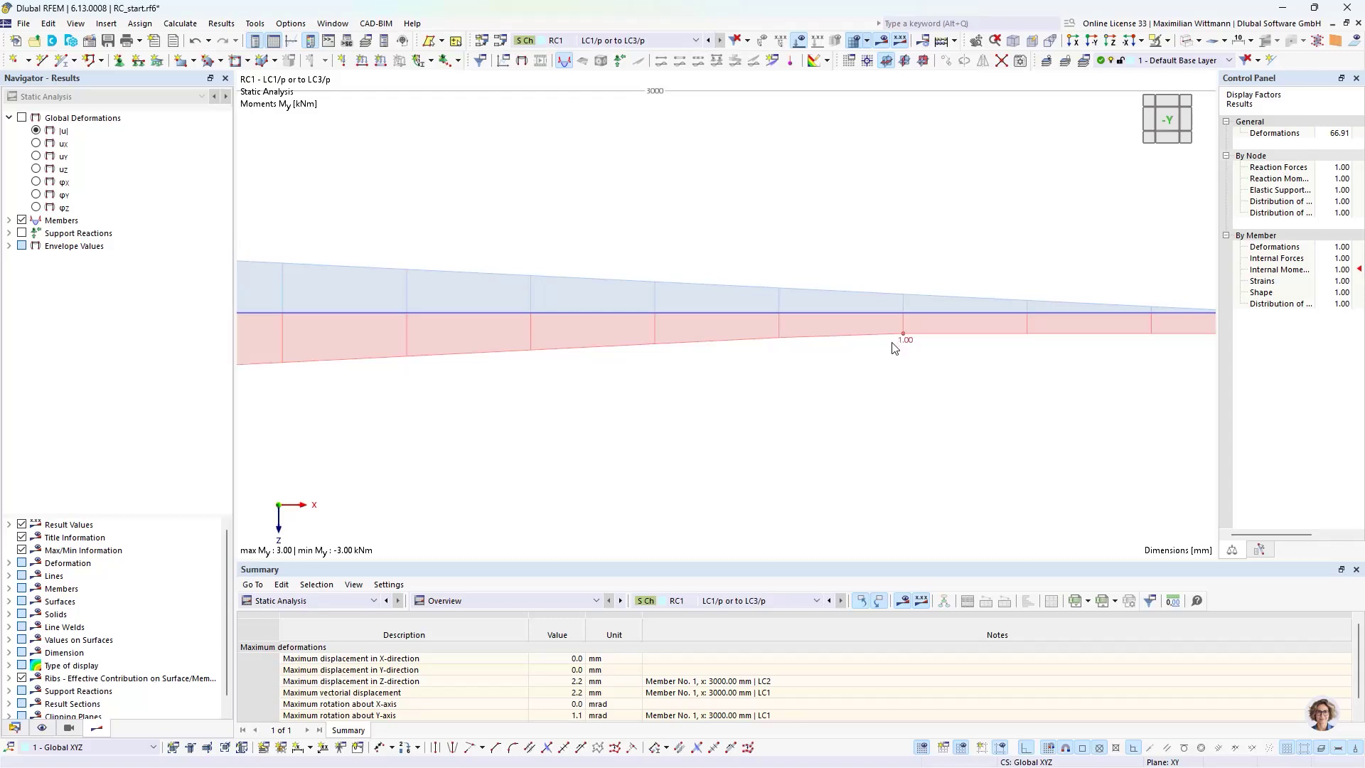
scroll(893, 349, down, 1)
middle_drag(637, 423, 817, 410)
scroll(366, 381, up, 1)
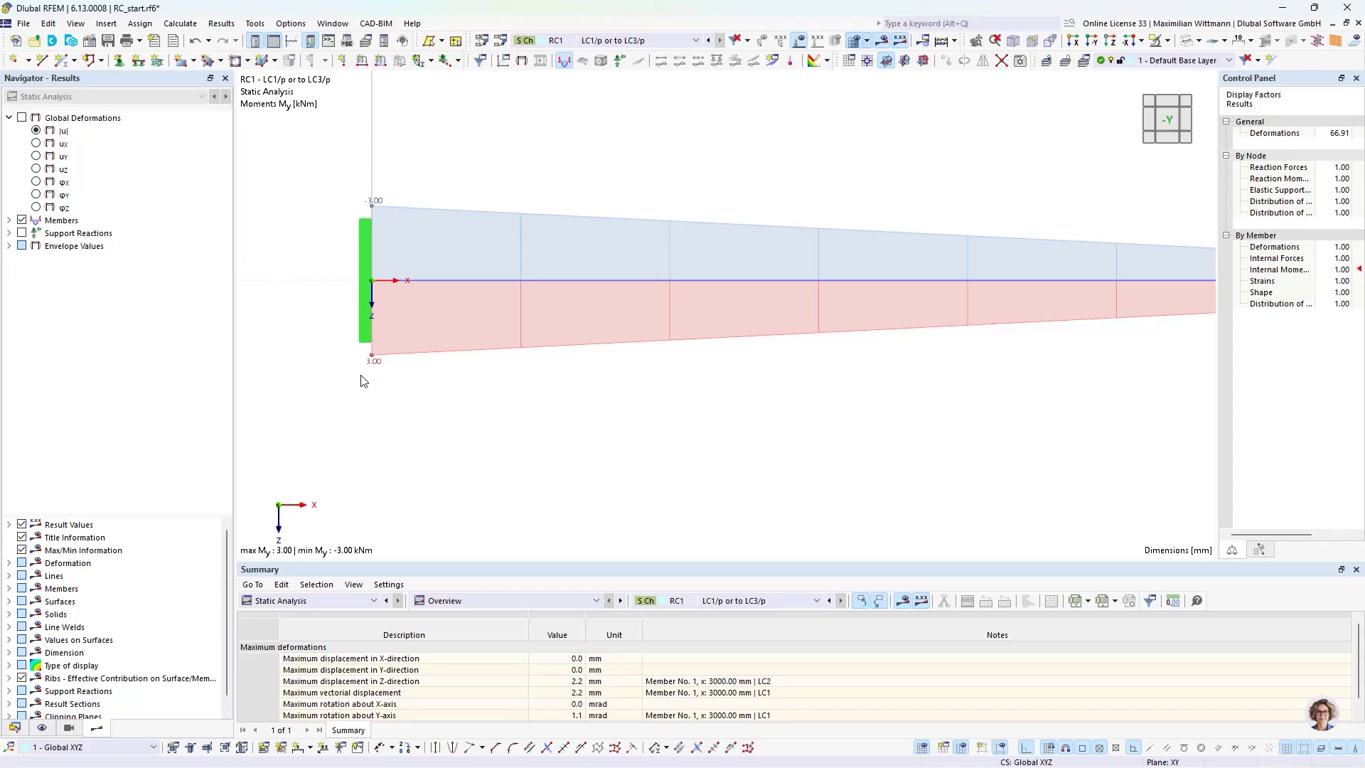
scroll(361, 375, down, 2)
scroll(370, 230, up, 3)
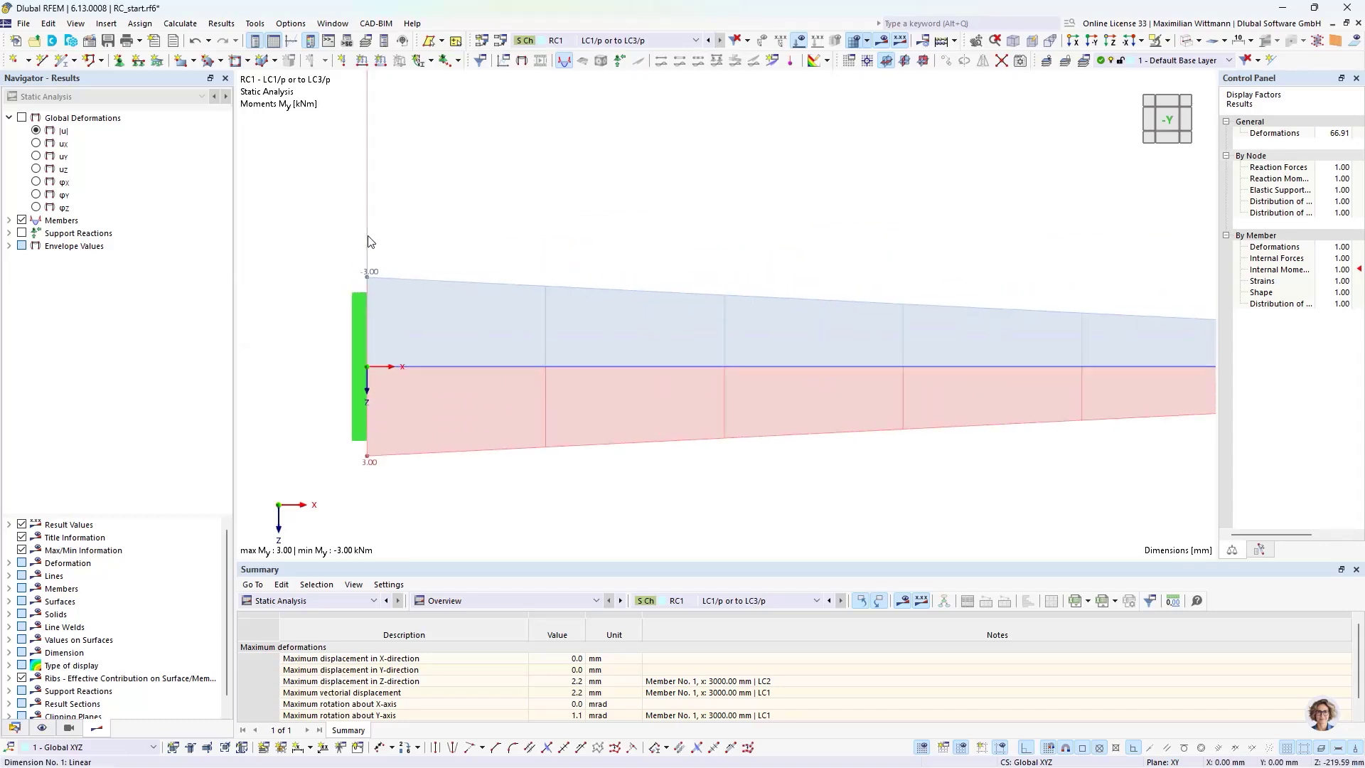
scroll(369, 242, down, 3)
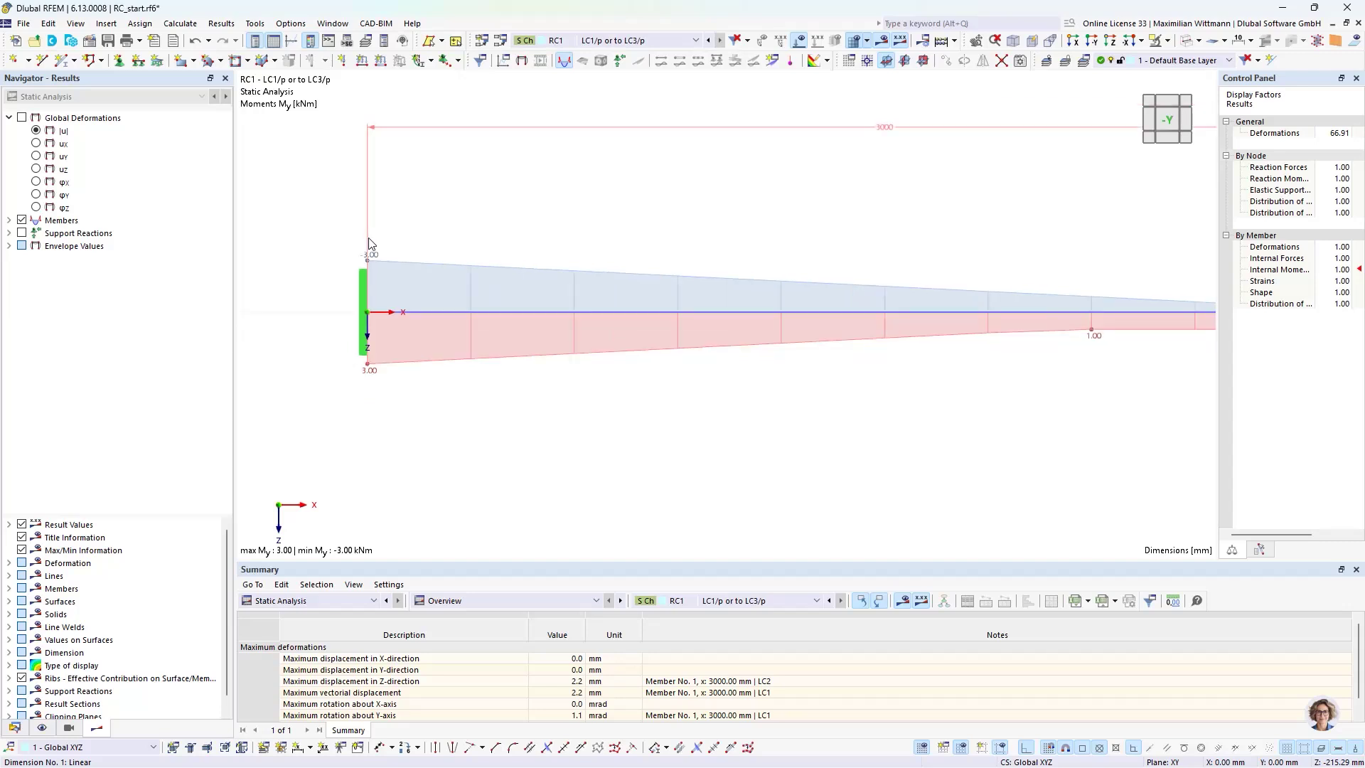
middle_drag(794, 259, 723, 252)
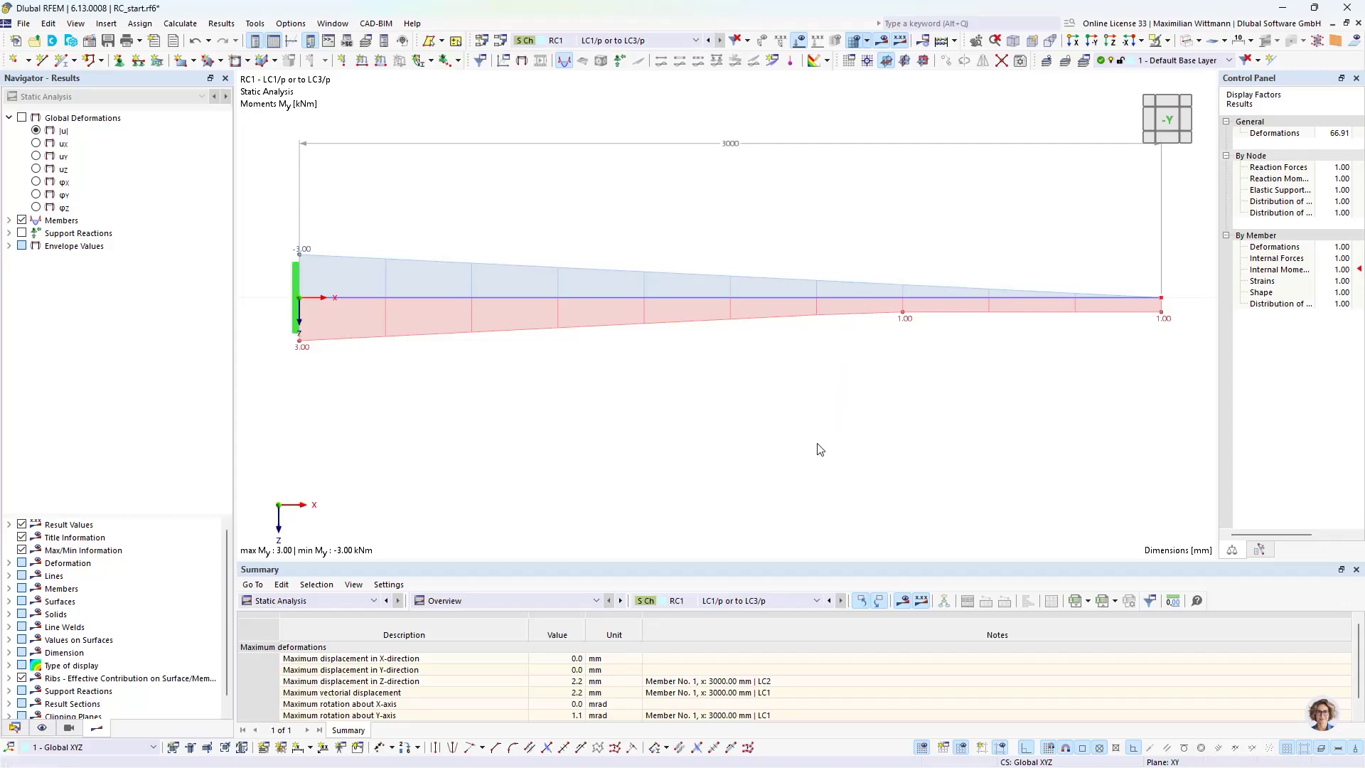
middle_drag(819, 448, 817, 463)
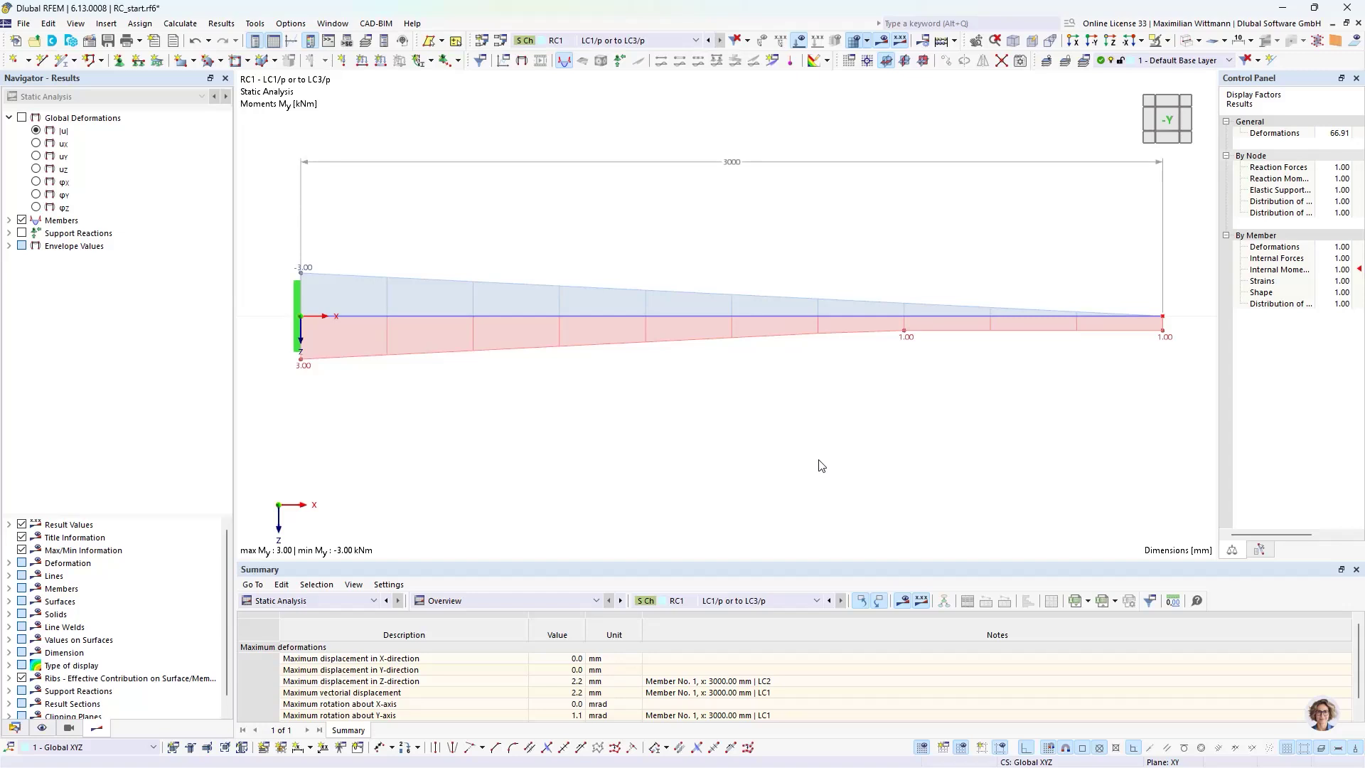
Compare the action types Differently and Alternatively for the Permanent action, and review its assigned load cases with Alternatively selected
click(502, 41)
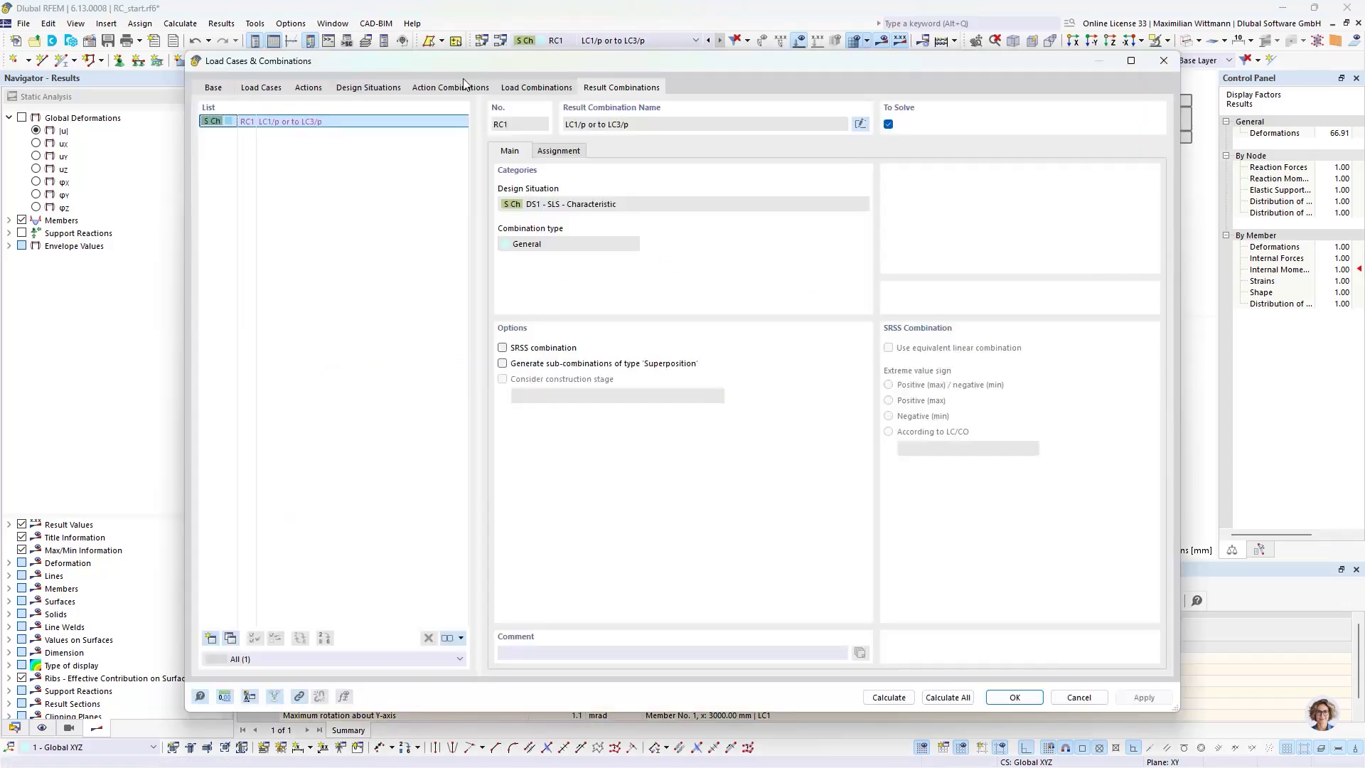
click(309, 88)
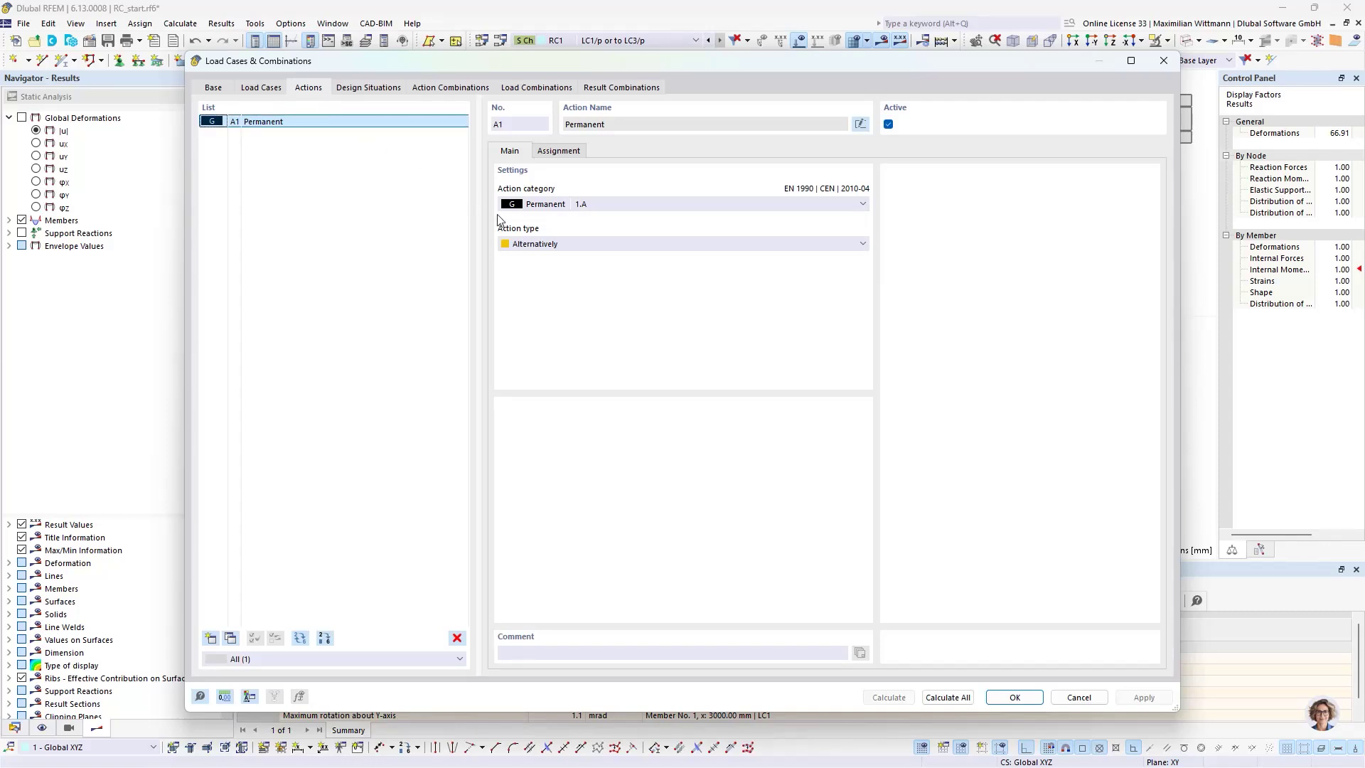
click(547, 249)
click(544, 275)
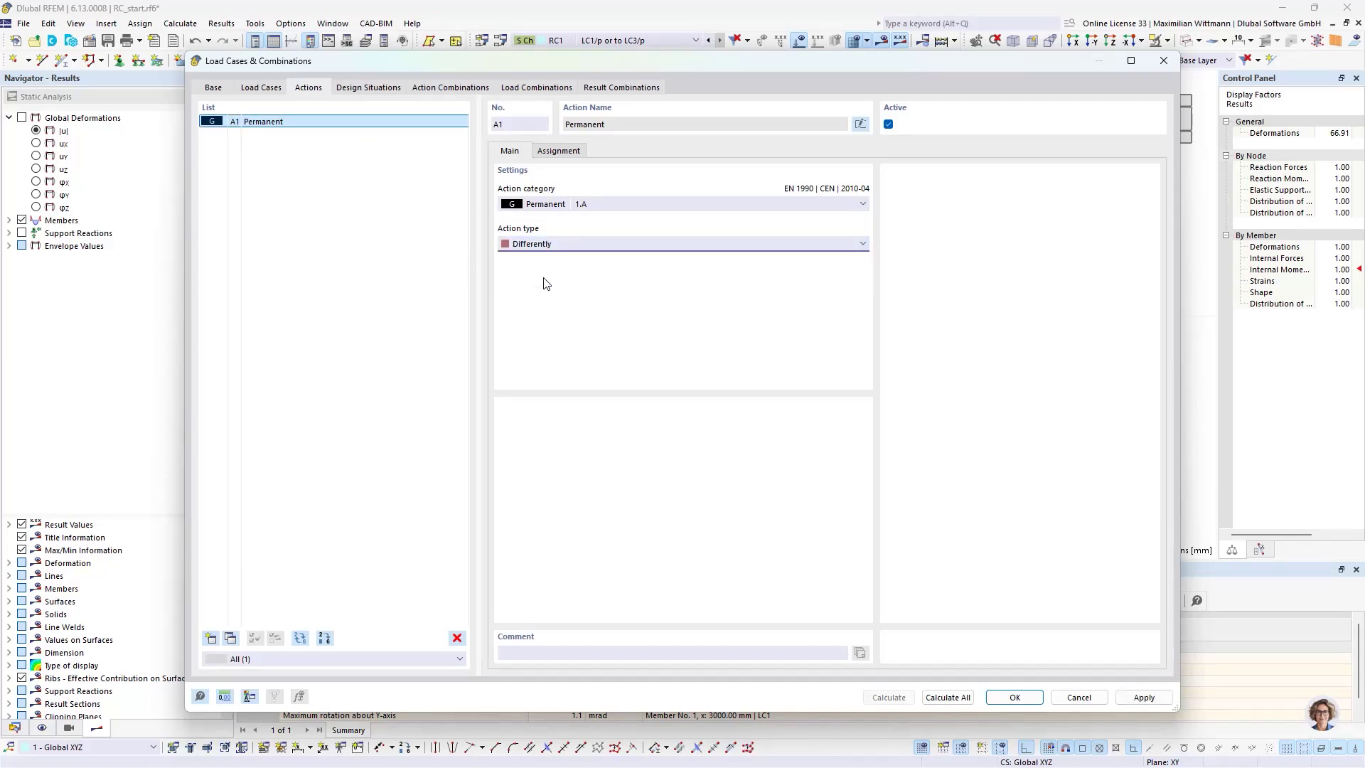
click(564, 246)
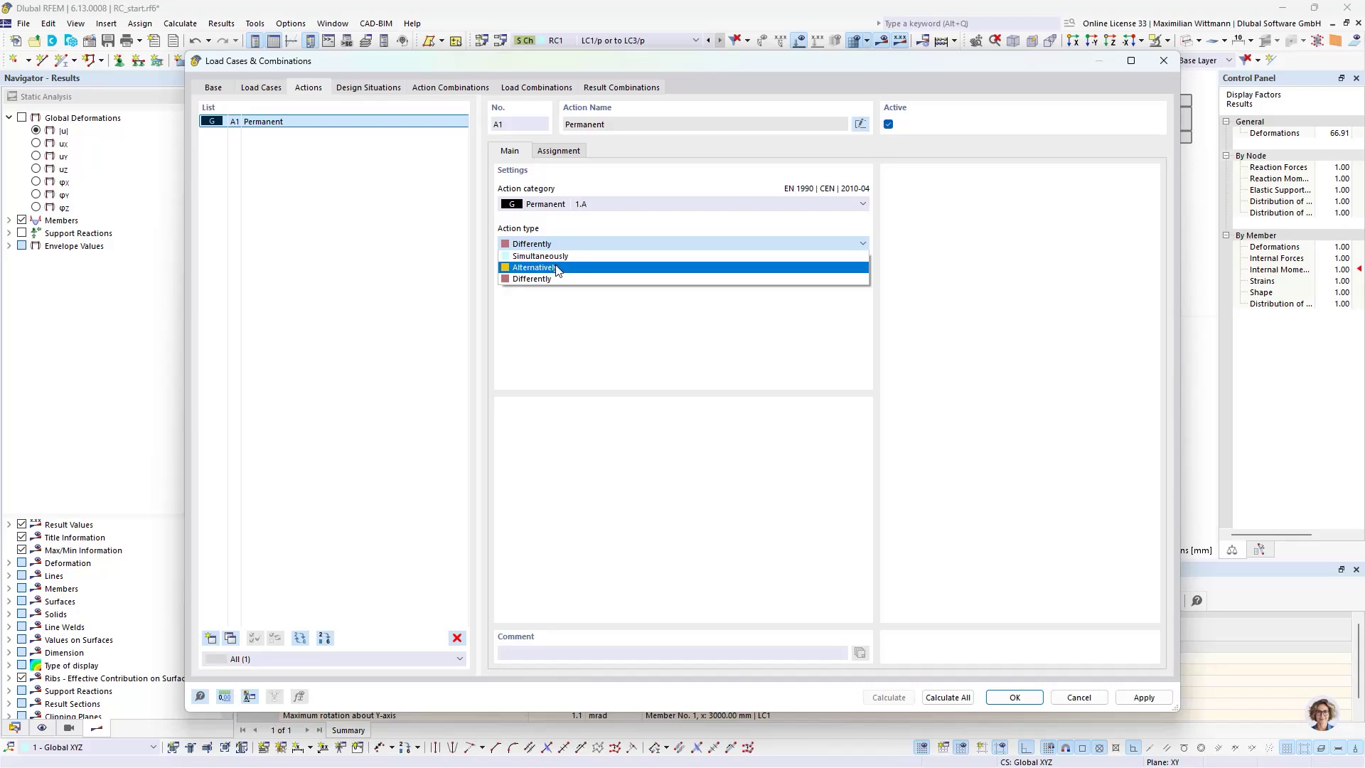
click(557, 271)
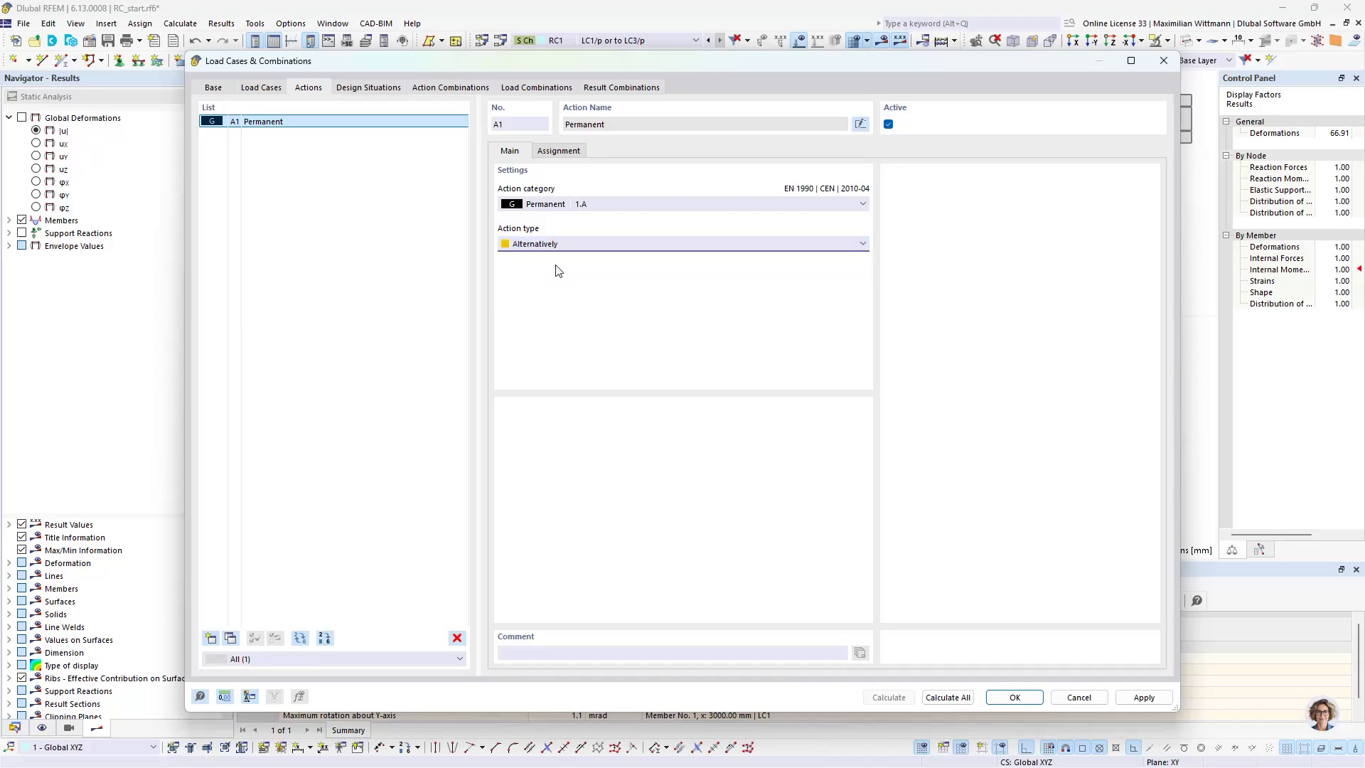
click(561, 152)
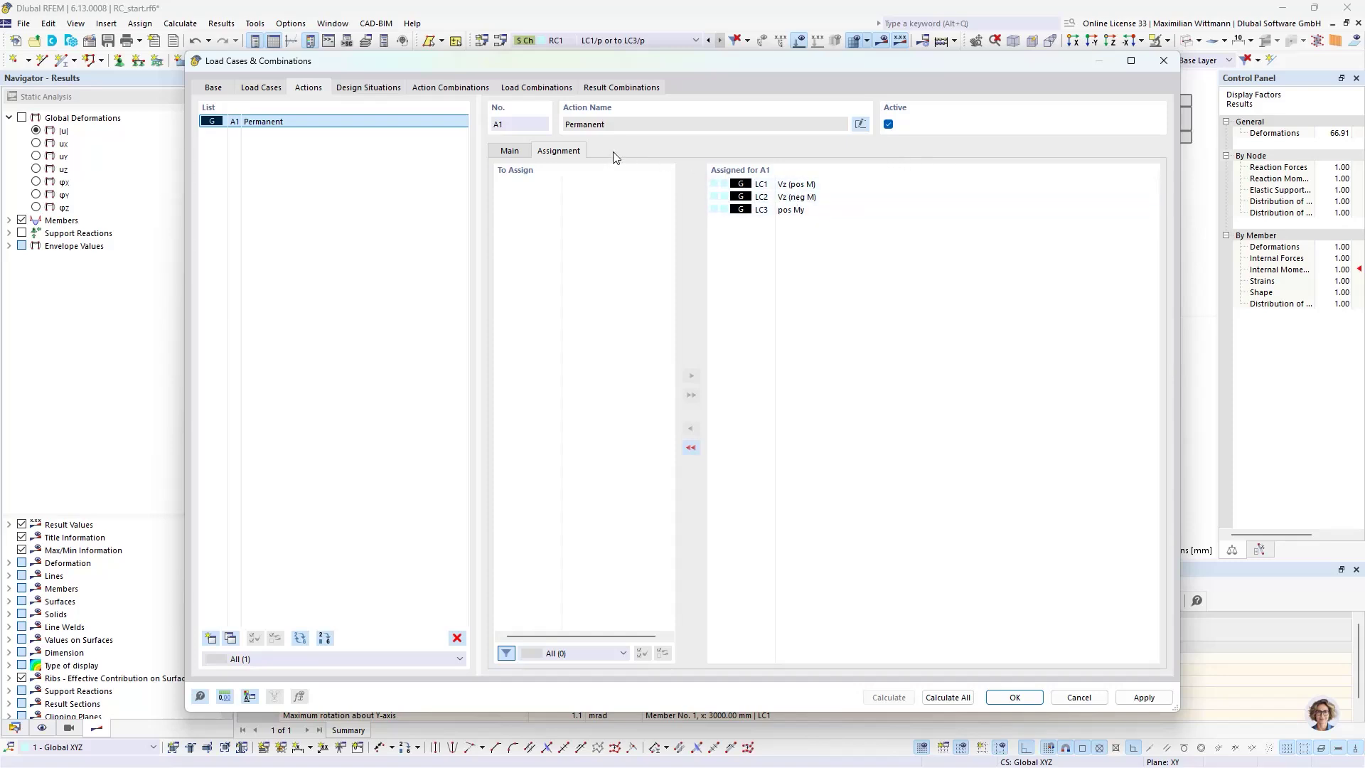
click(513, 151)
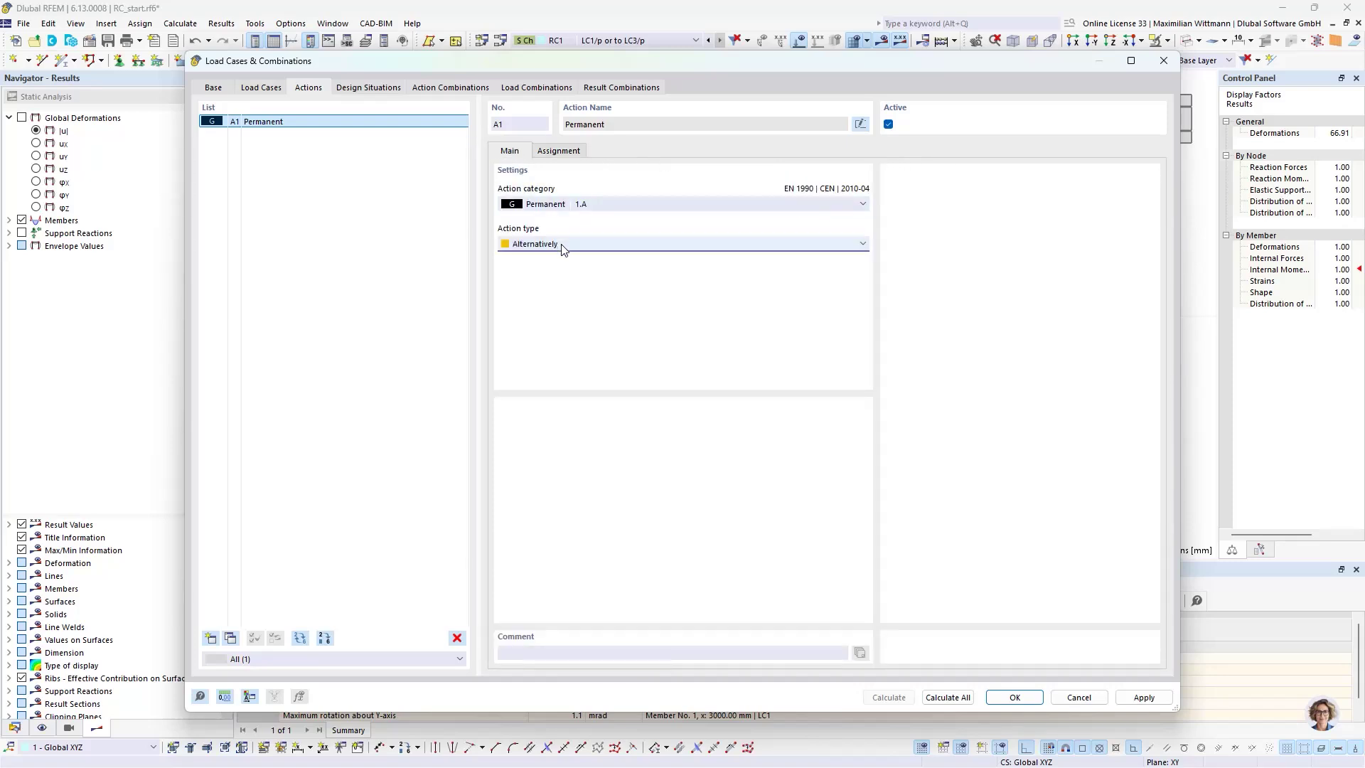
Set the Permanent action's type to Differently and display its load case assignment with groups
click(562, 245)
click(564, 279)
click(561, 151)
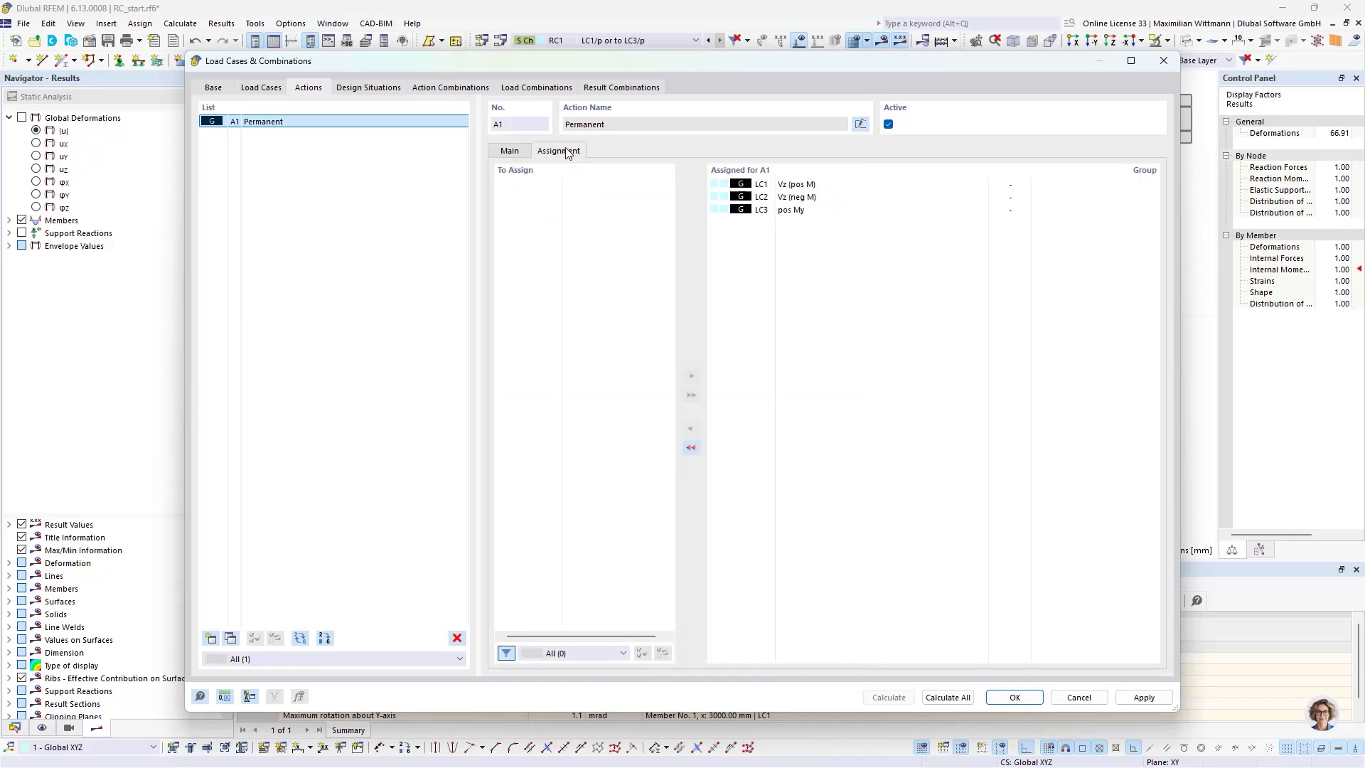
Assign load cases LC1 and LC2 of the Permanent action to group 1 and LC3 to group 2
click(1021, 186)
click(1026, 186)
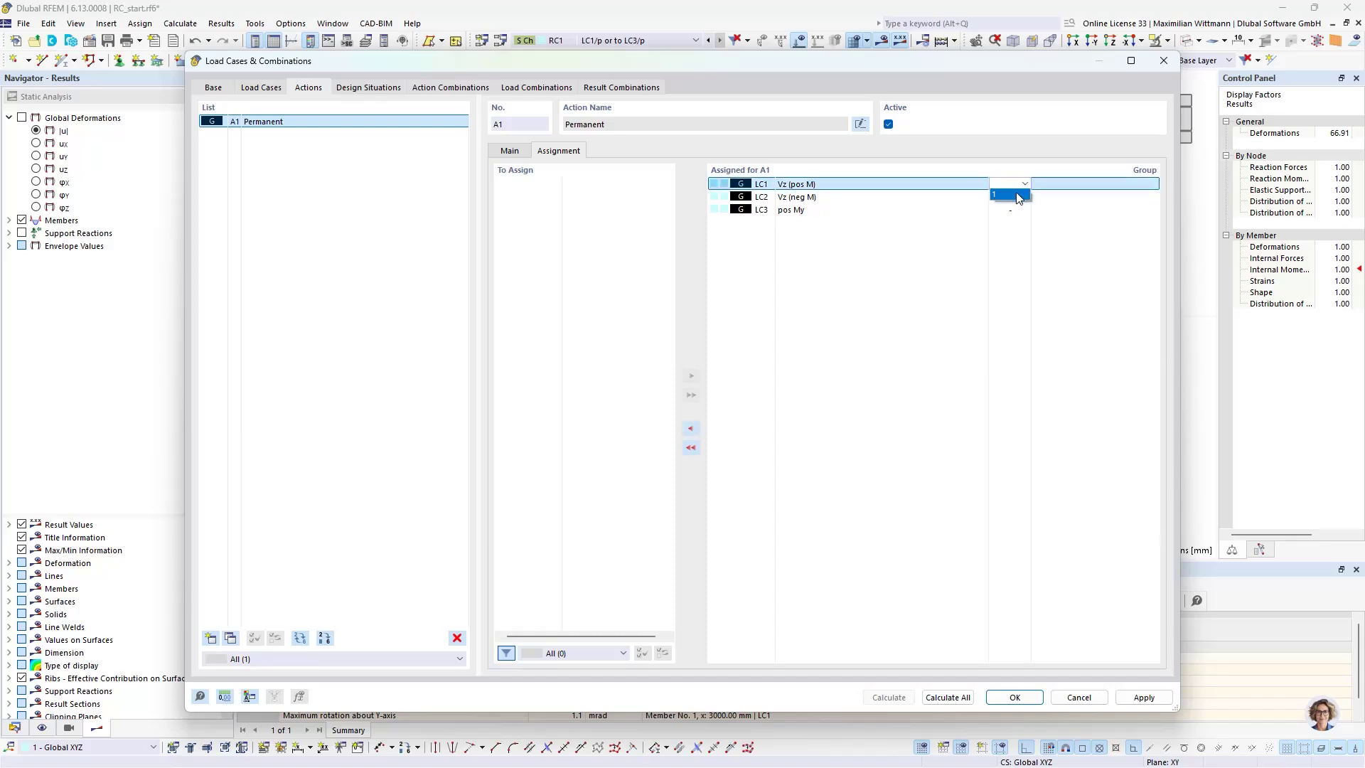
click(1018, 195)
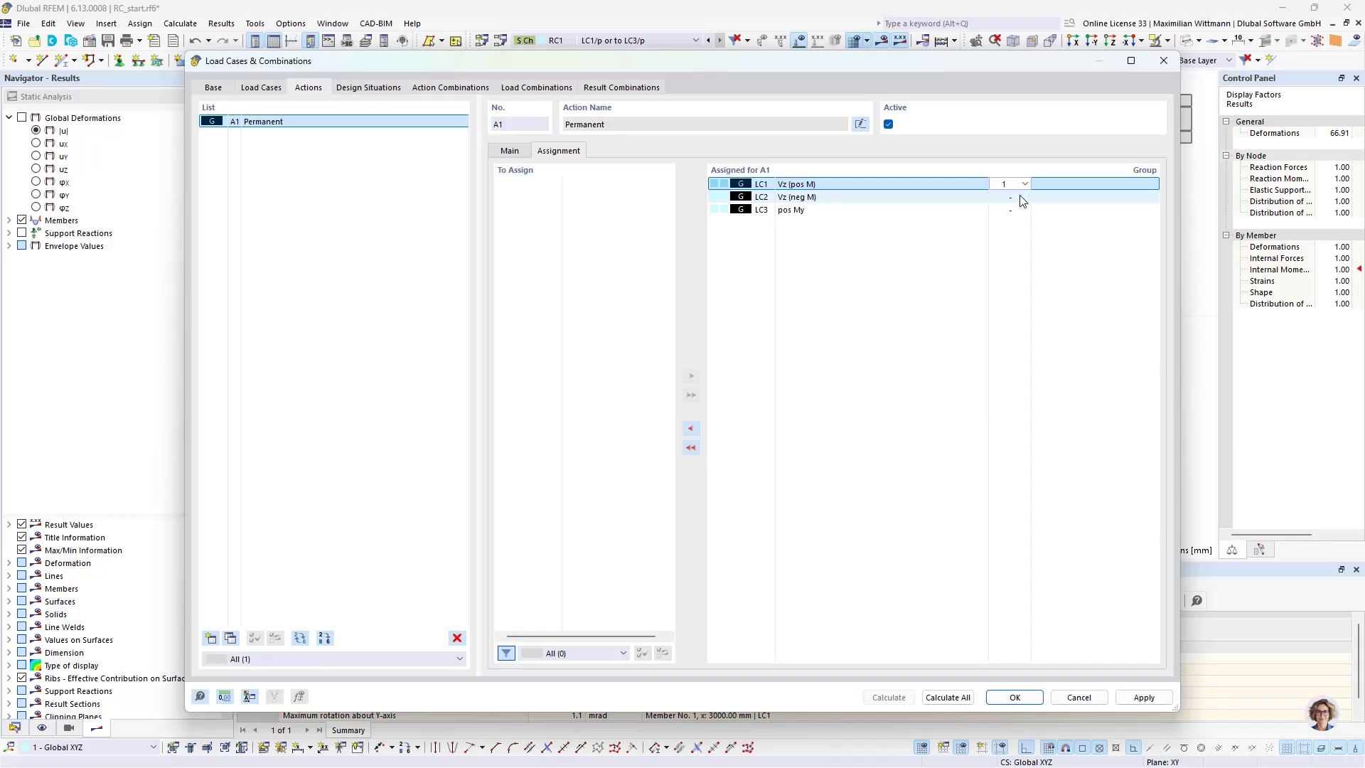
click(1021, 198)
click(1025, 198)
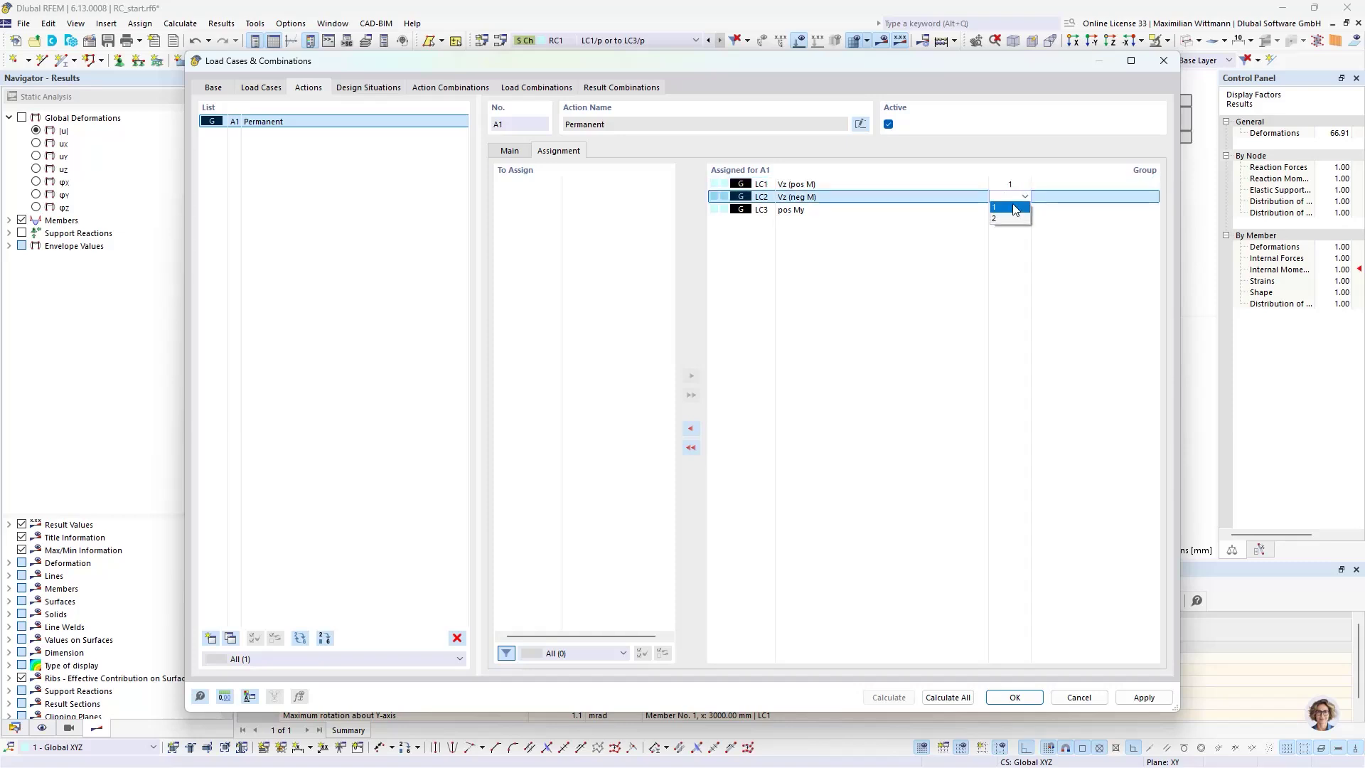
click(1015, 208)
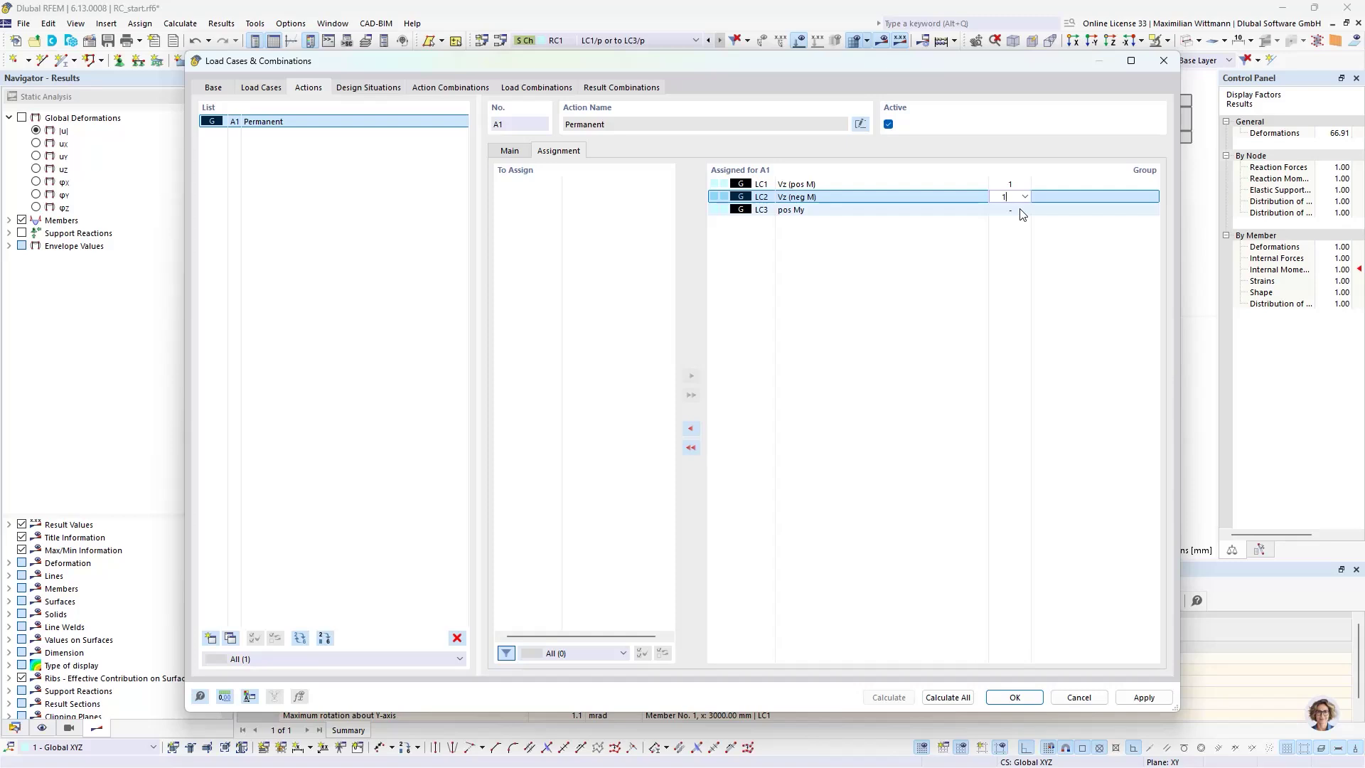
click(868, 196)
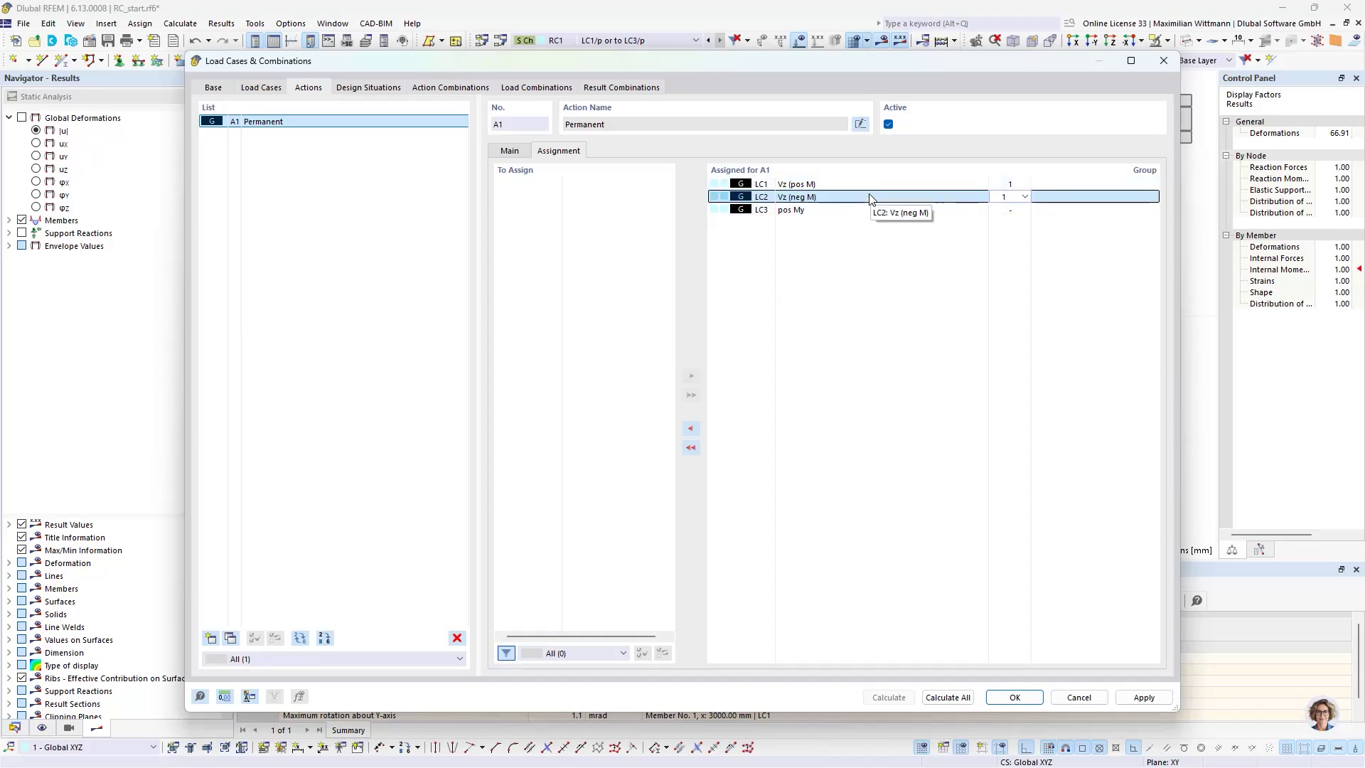
click(1010, 197)
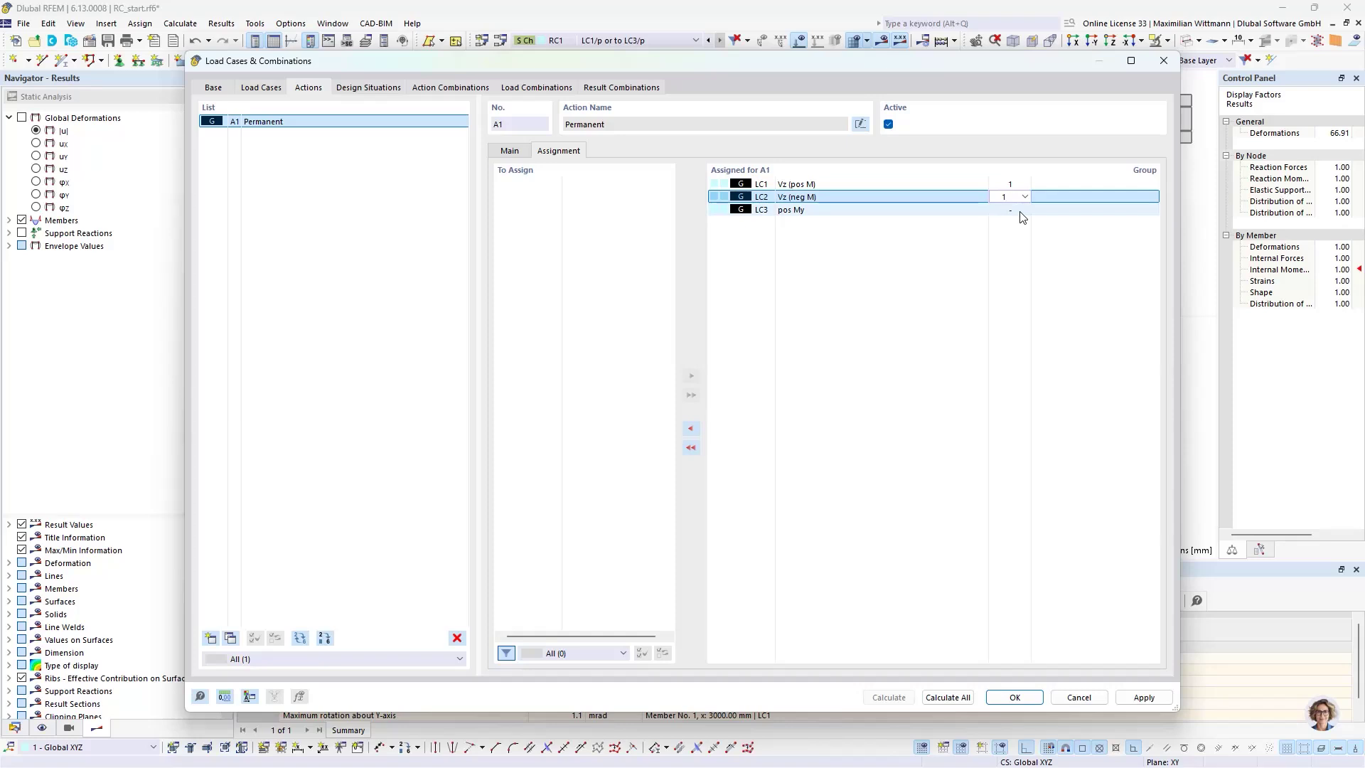
click(1022, 213)
click(1025, 210)
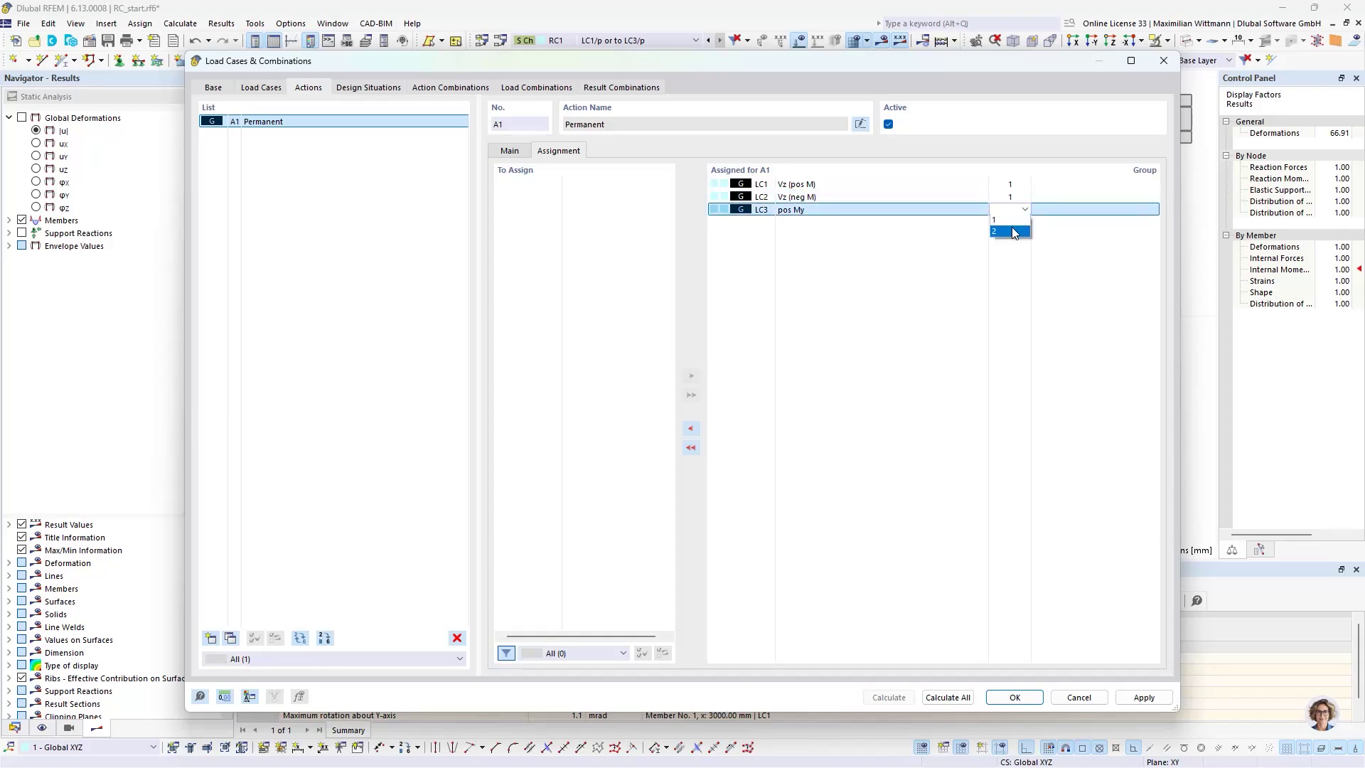
click(1014, 232)
Enable generation of sub-combinations of type 'Superposition' for result combination RC1 and calculate all load cases and combinations
click(523, 152)
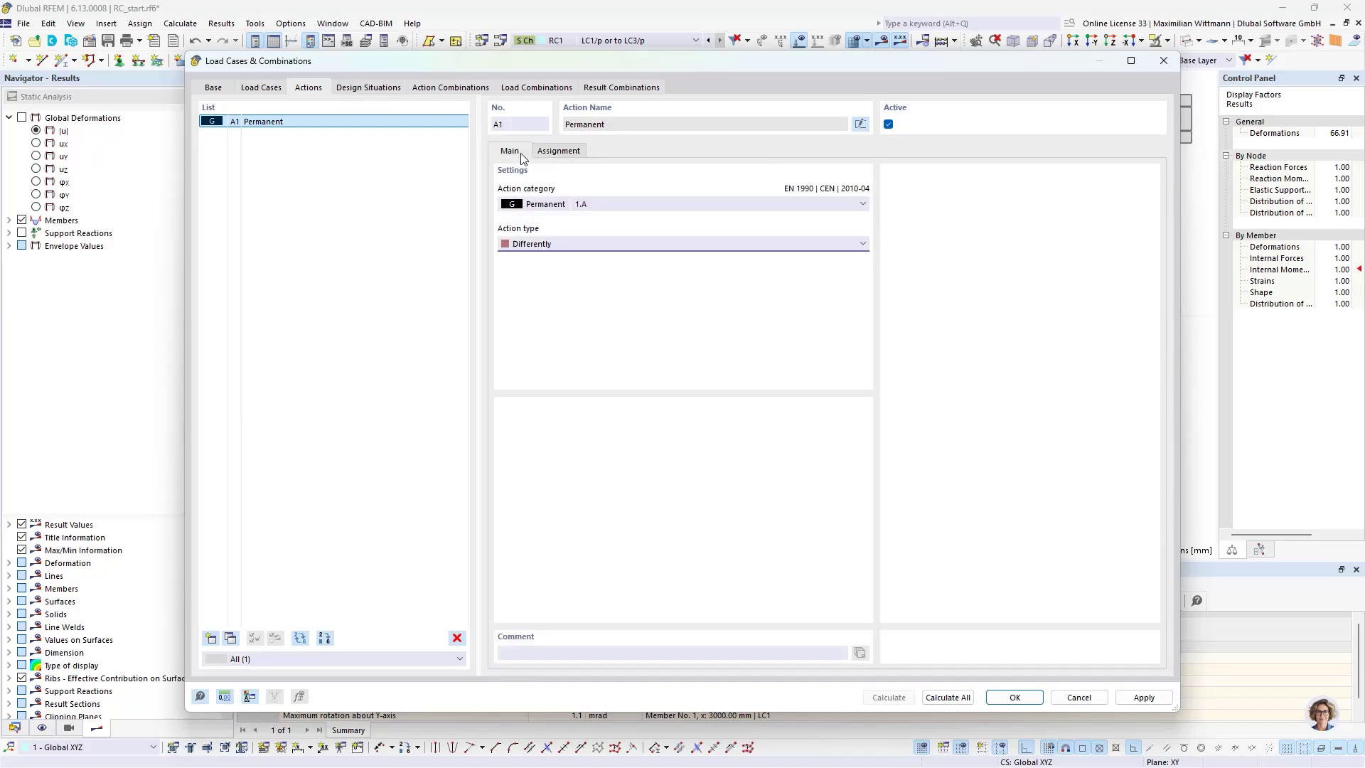
click(641, 90)
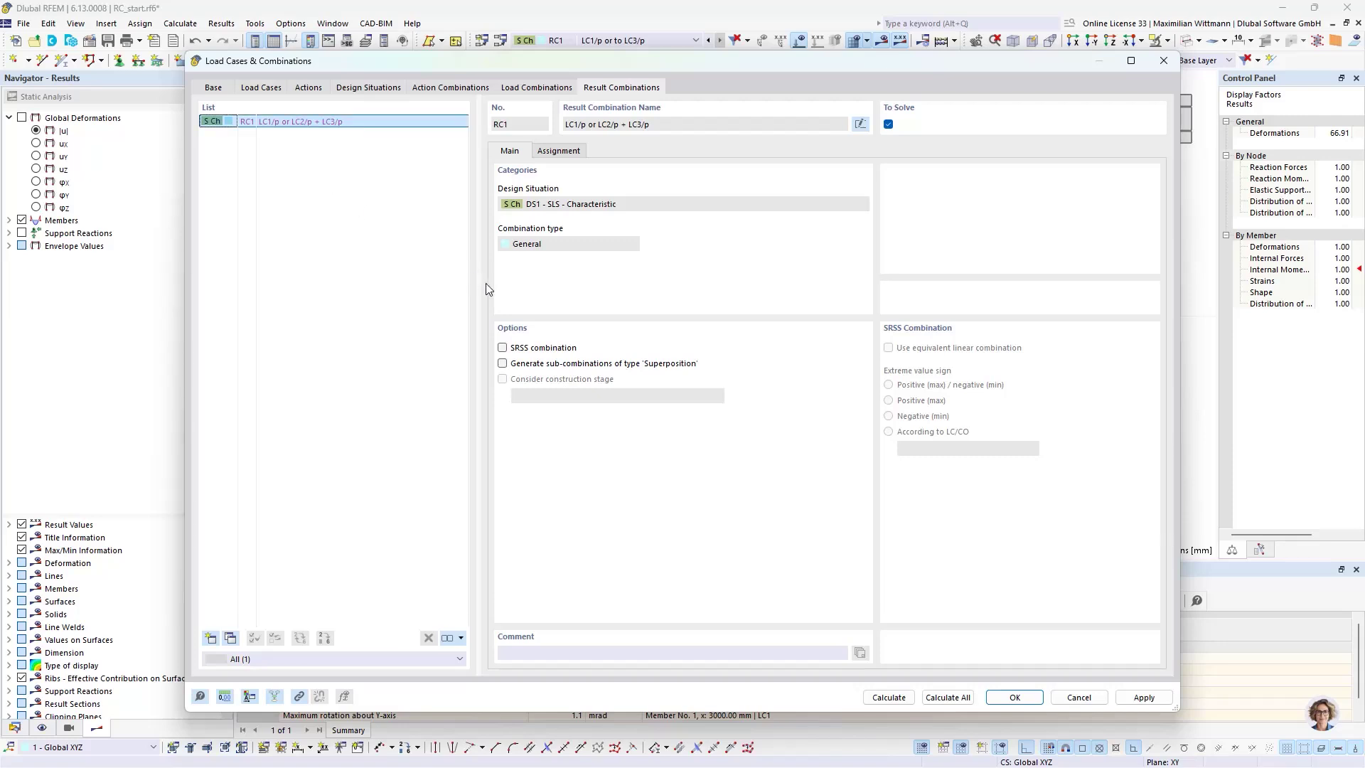
click(503, 364)
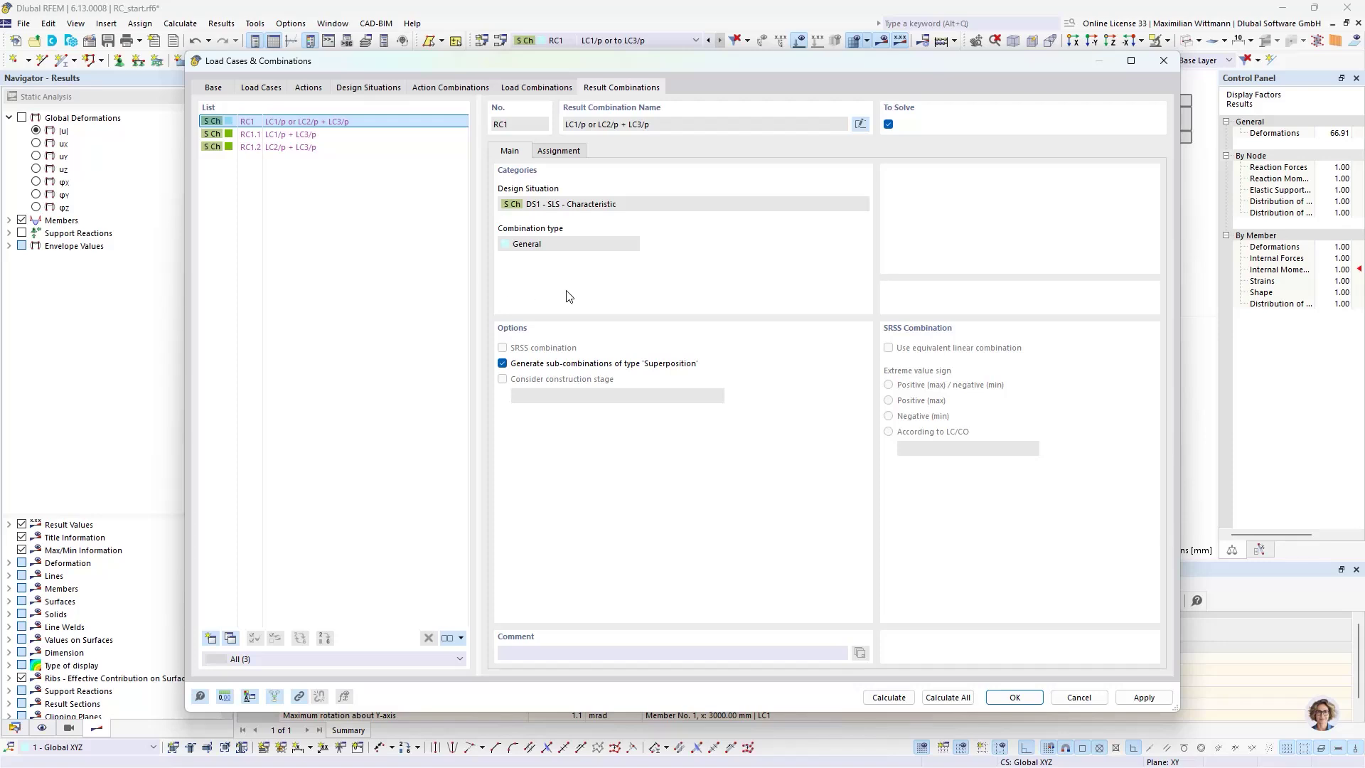
click(503, 364)
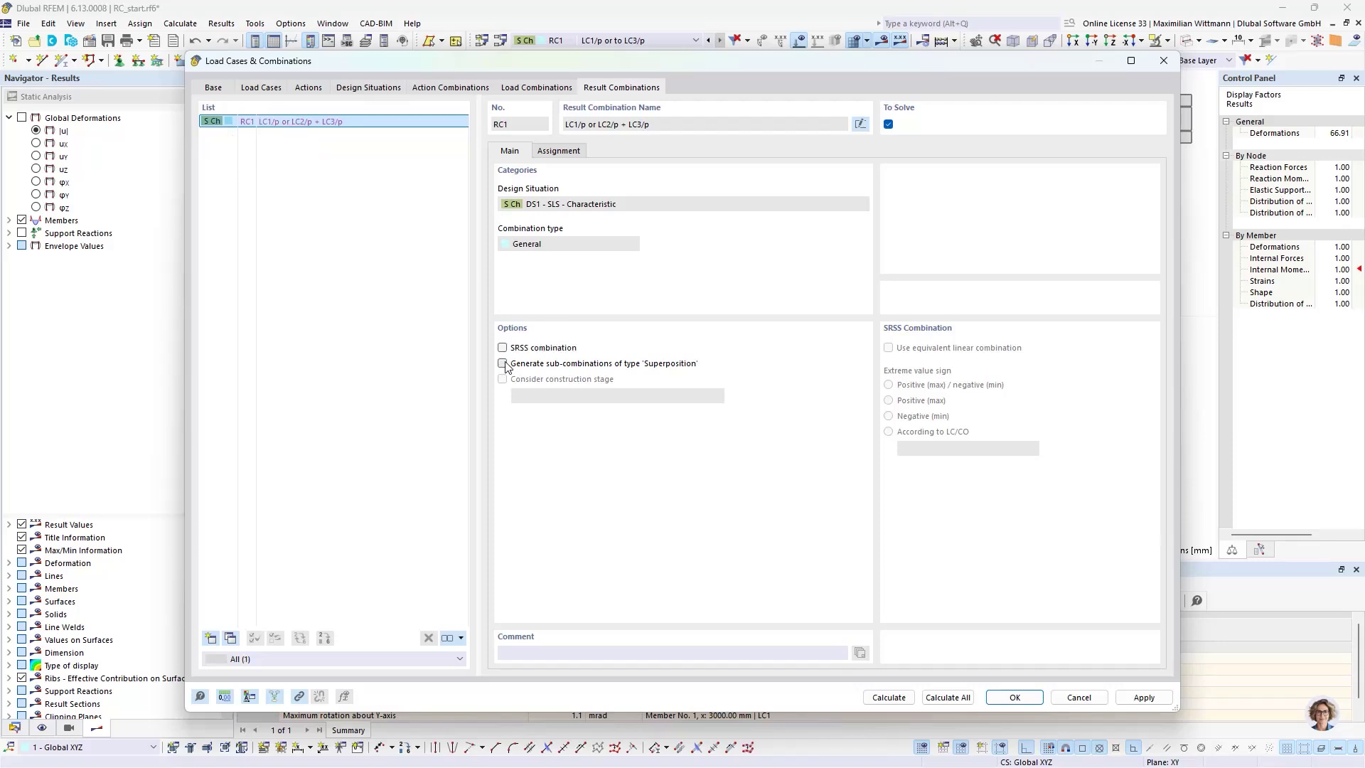
click(502, 363)
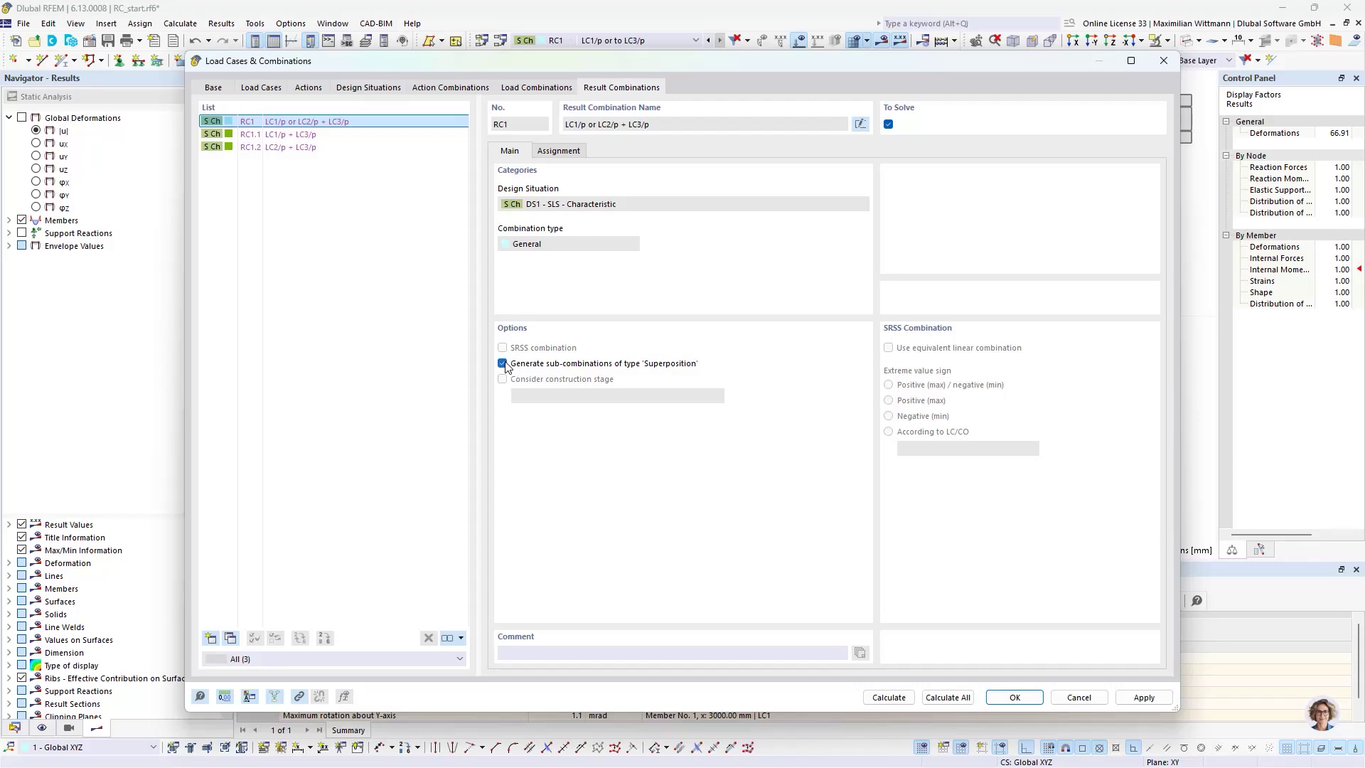
click(559, 152)
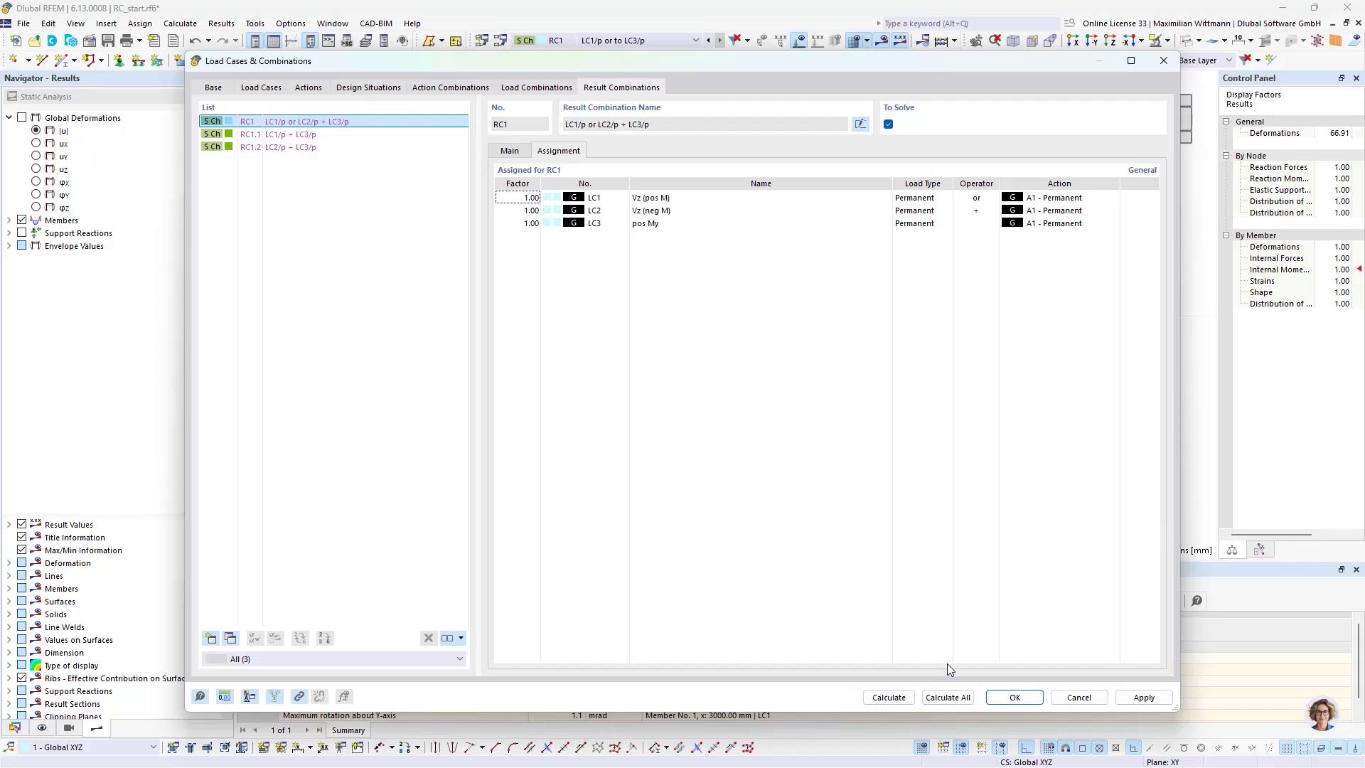
click(966, 704)
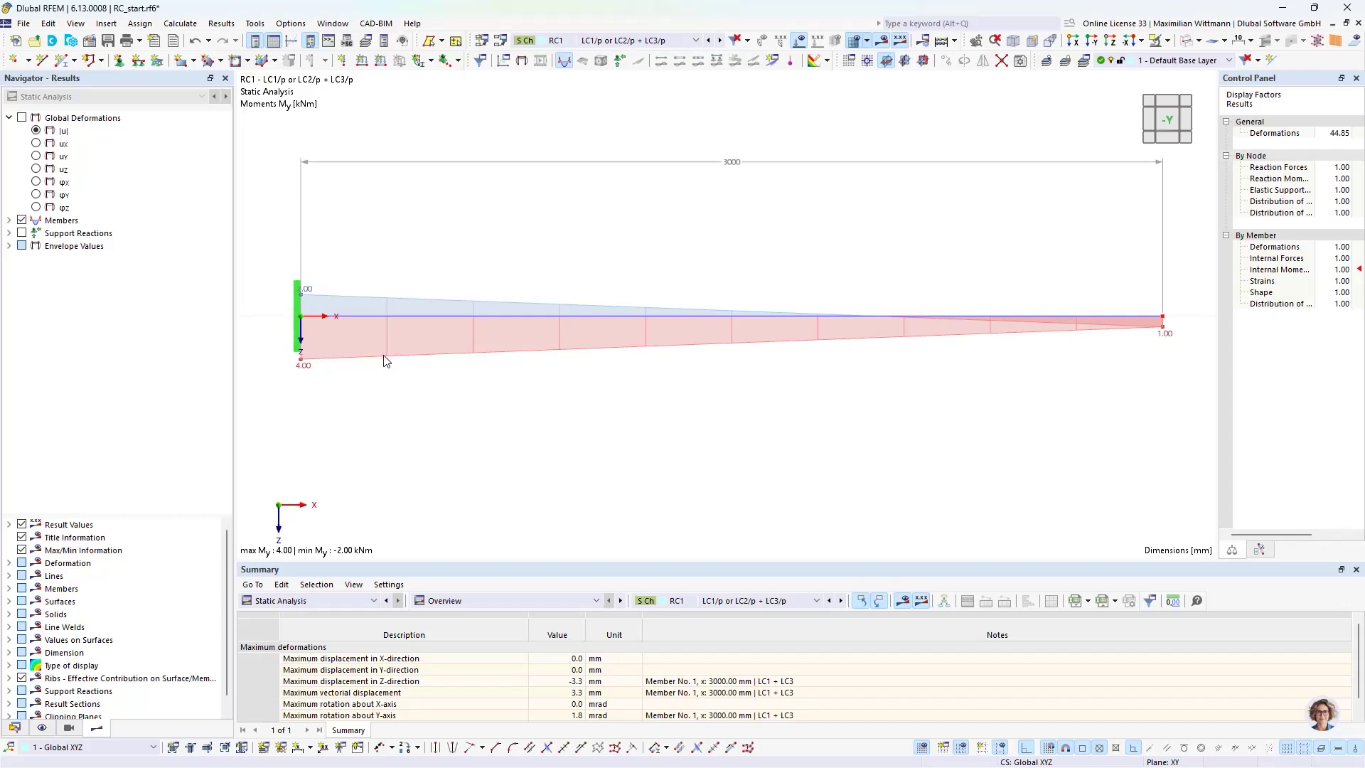
Examine the recalculated My moment envelope of RC1 at the fixed support, along the cantilever and at its free end
scroll(384, 361, up, 3)
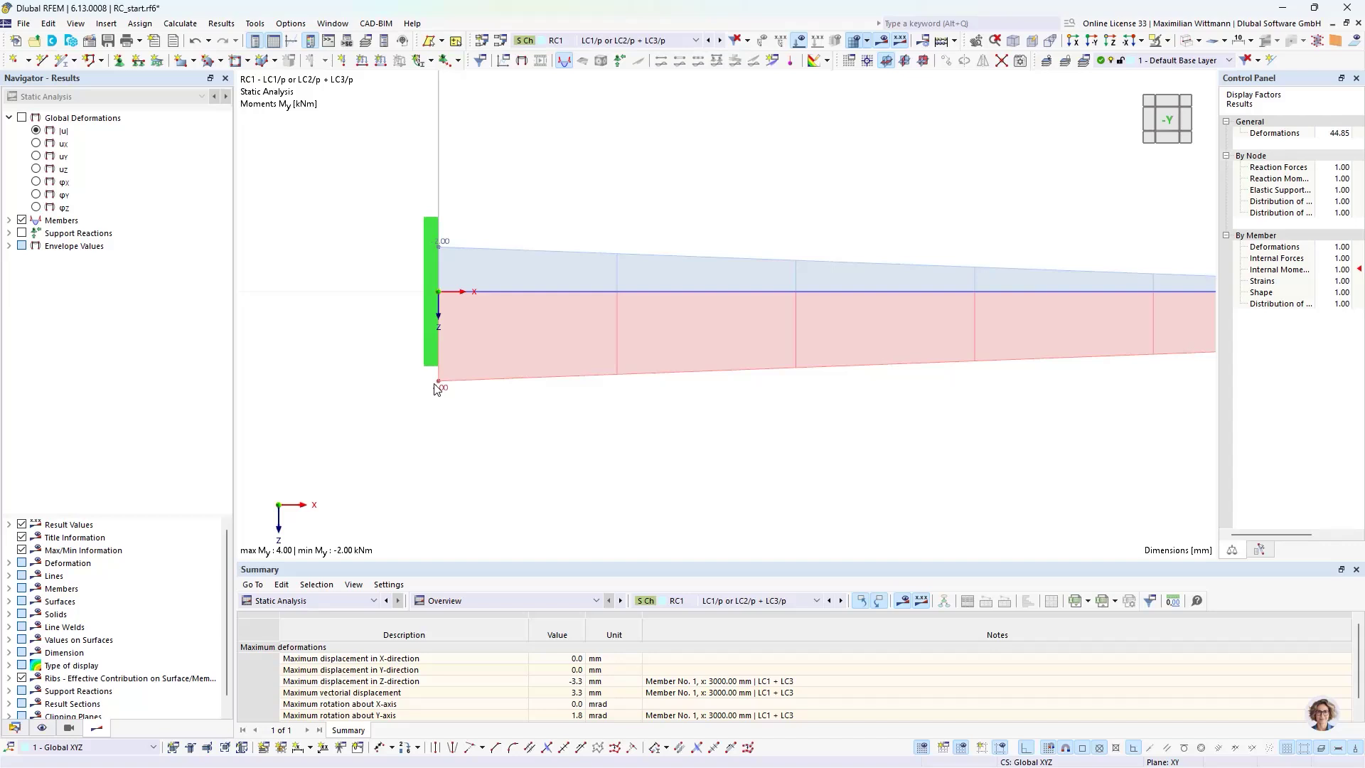
scroll(434, 384, down, 2)
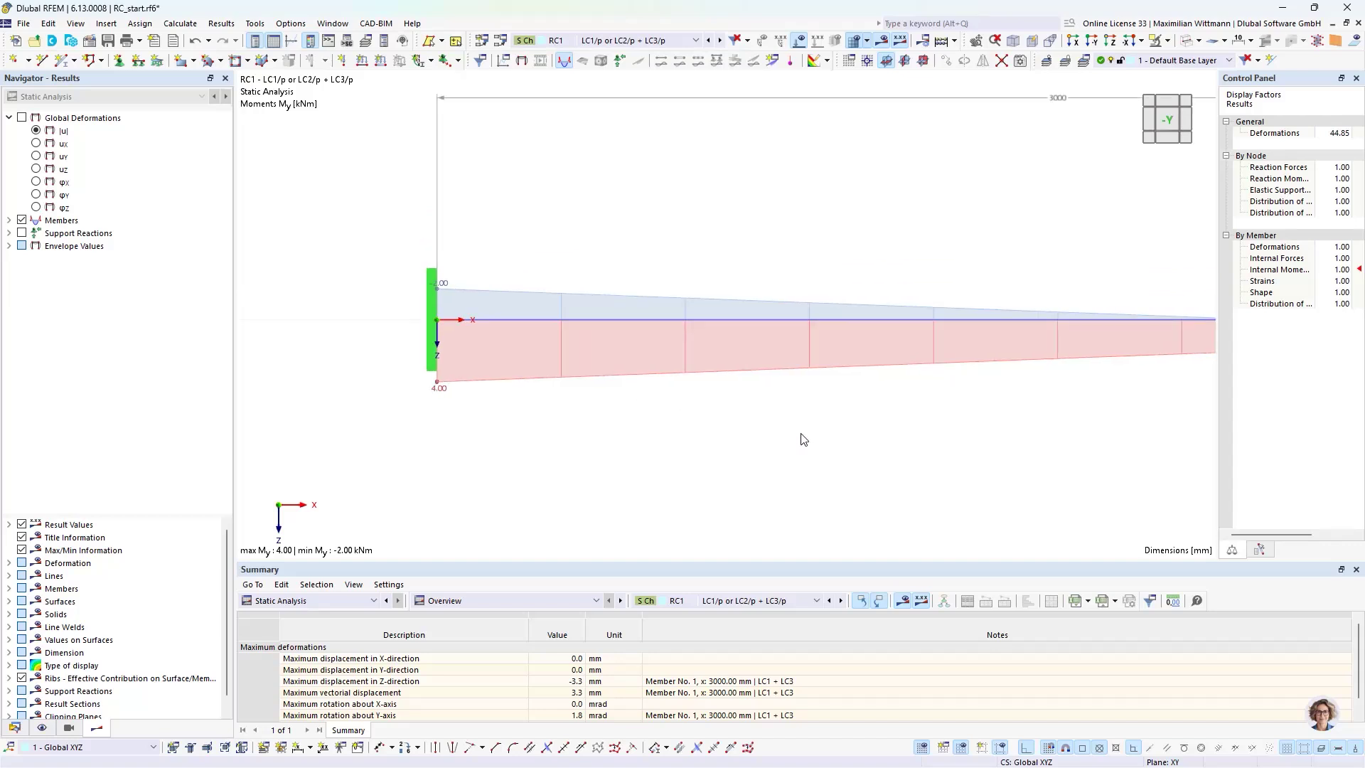
scroll(801, 434, down, 2)
middle_drag(859, 438, 539, 423)
scroll(1036, 365, up, 4)
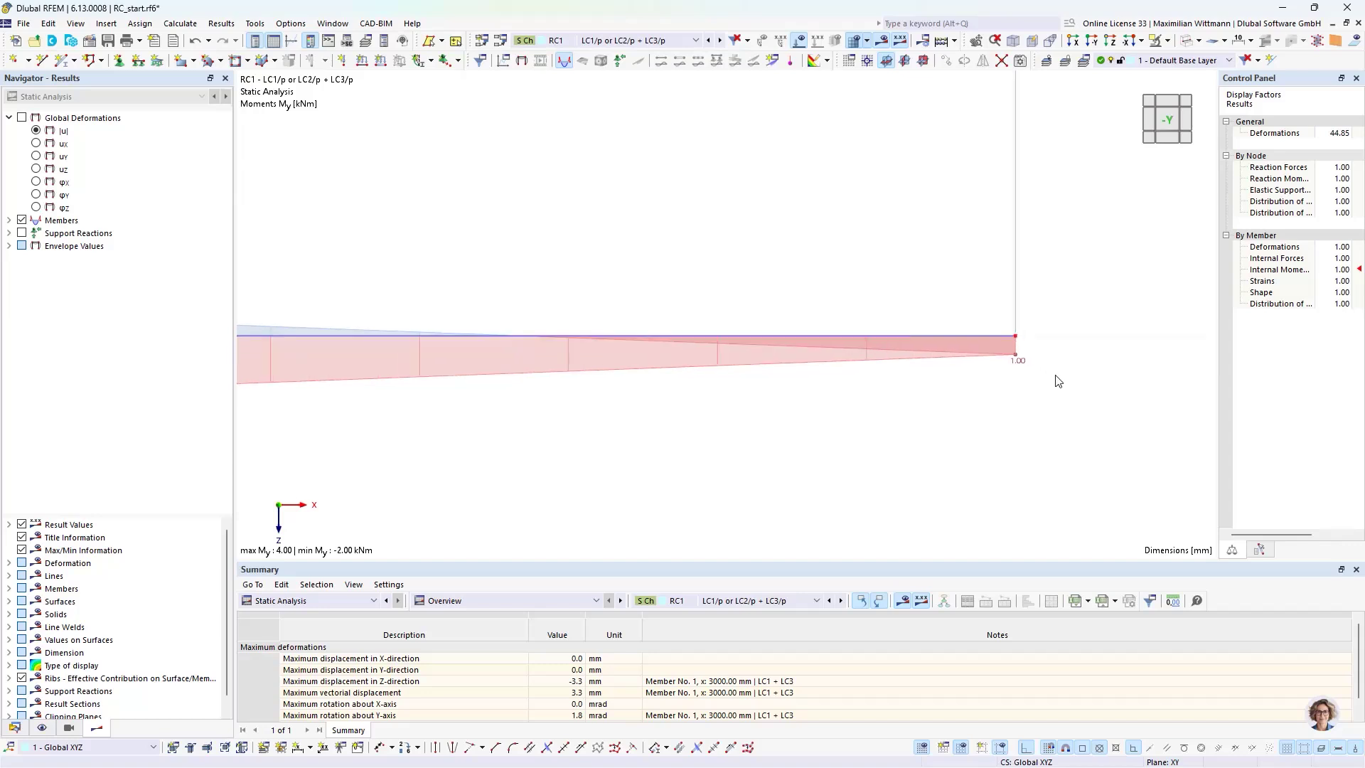
scroll(1053, 370, up, 1)
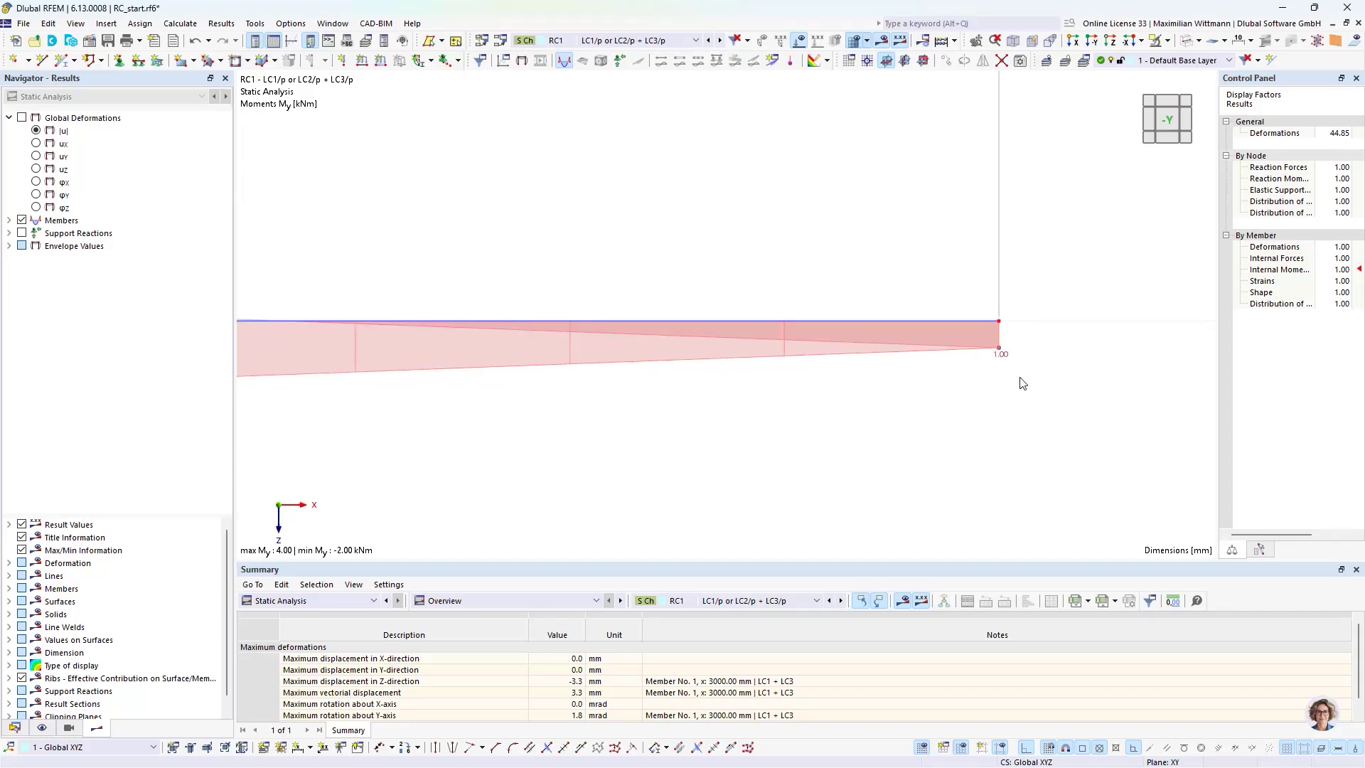
scroll(1022, 383, down, 1)
middle_drag(1021, 384, 1073, 389)
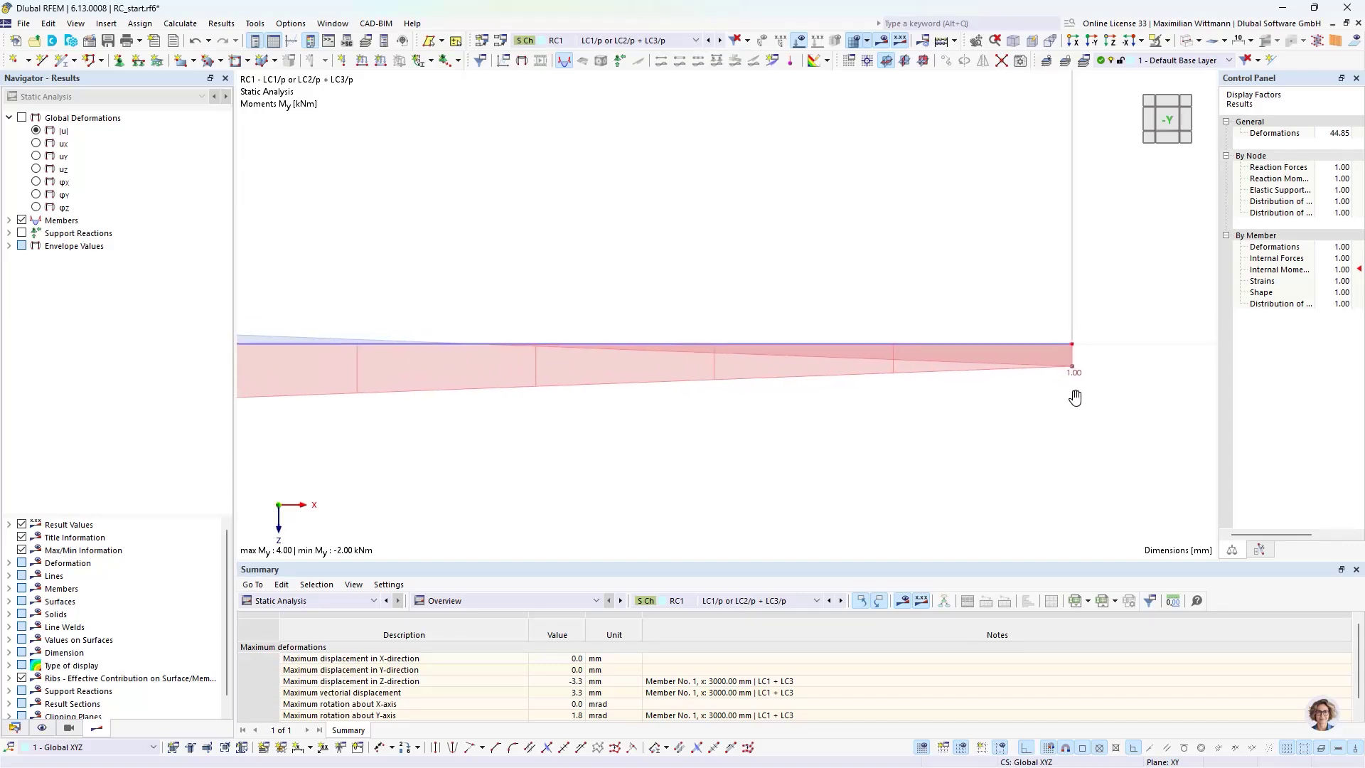
scroll(1066, 420, down, 3)
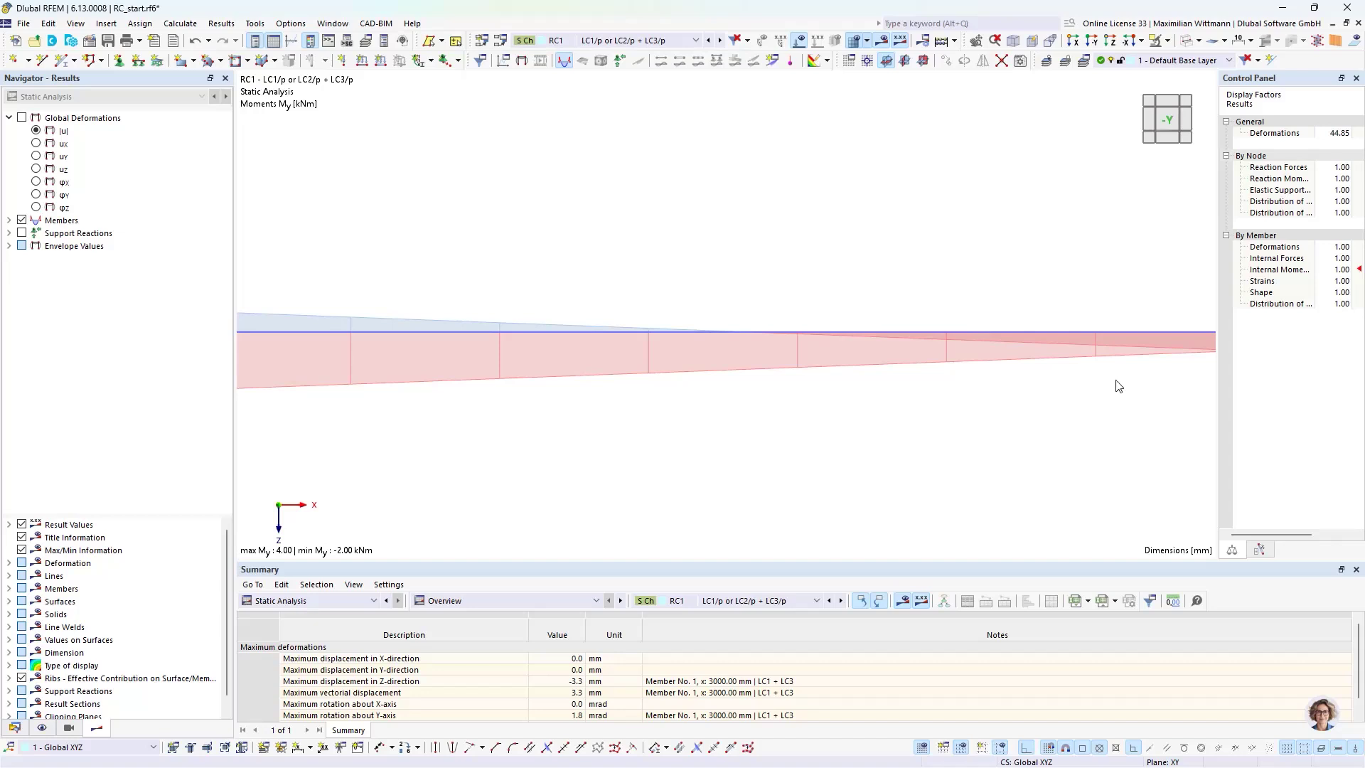
scroll(1118, 383, down, 1)
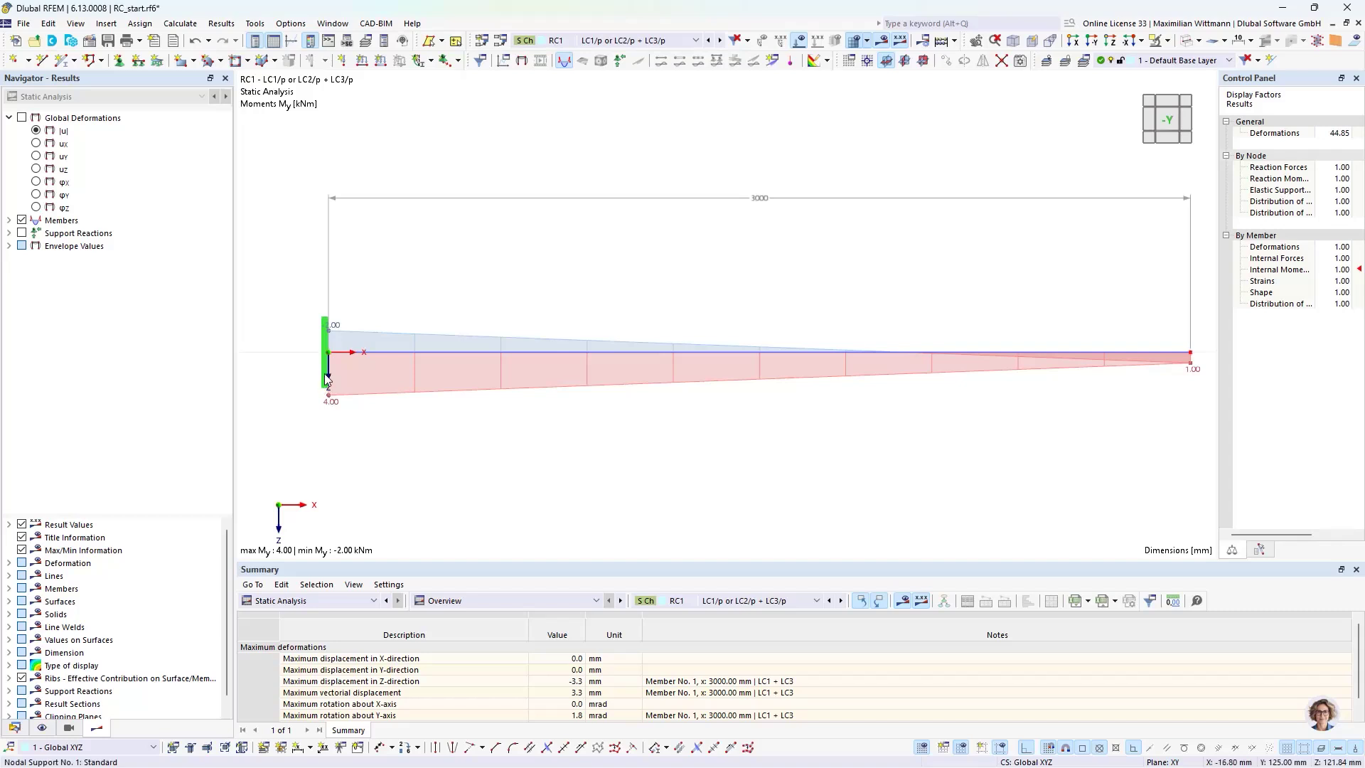
scroll(328, 334, up, 2)
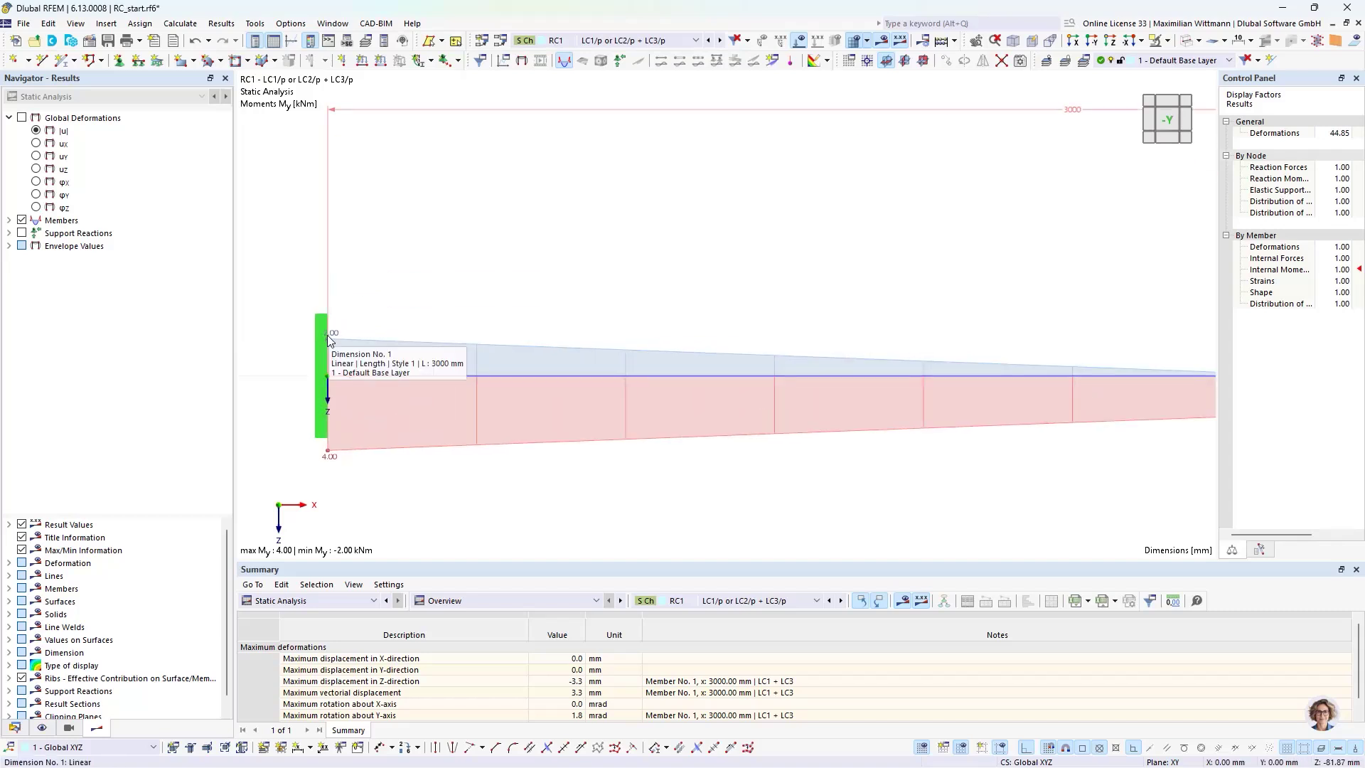
scroll(363, 326, down, 3)
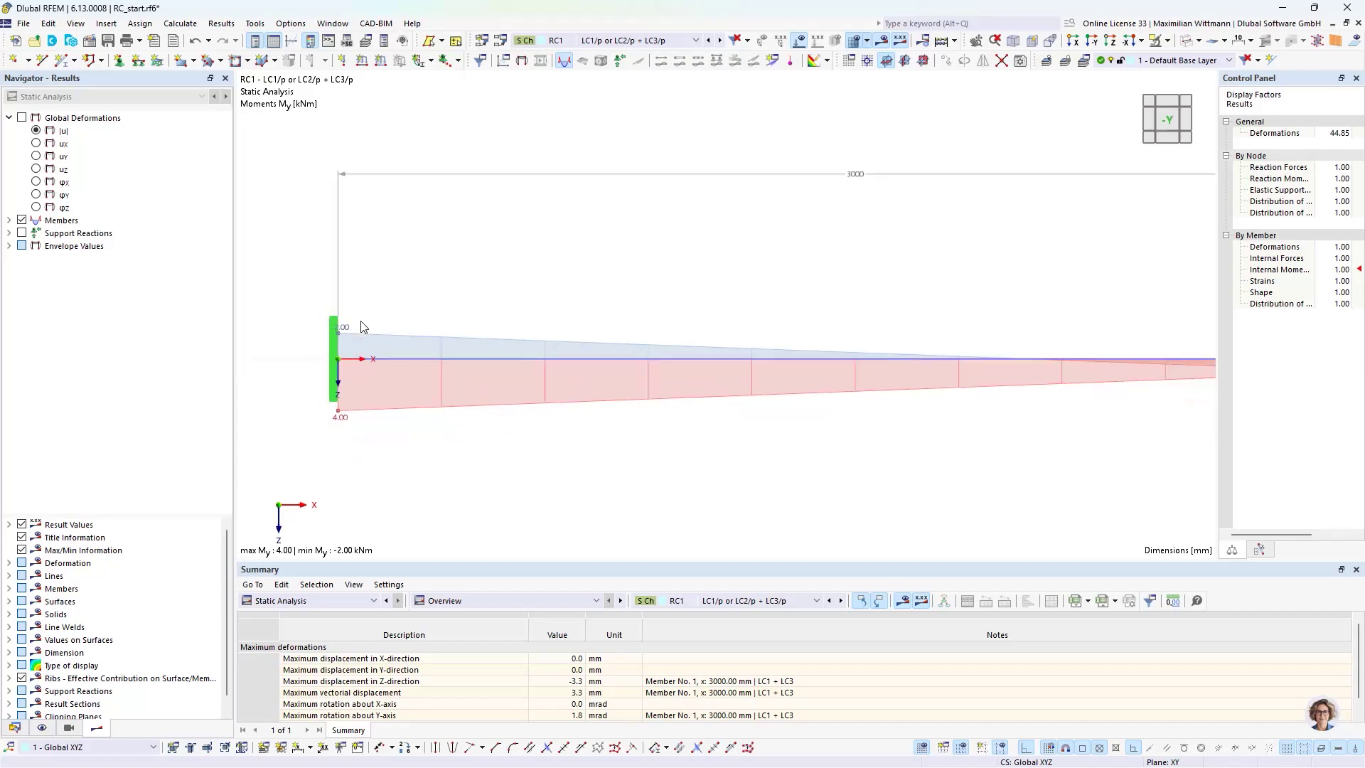
middle_drag(416, 315, 375, 320)
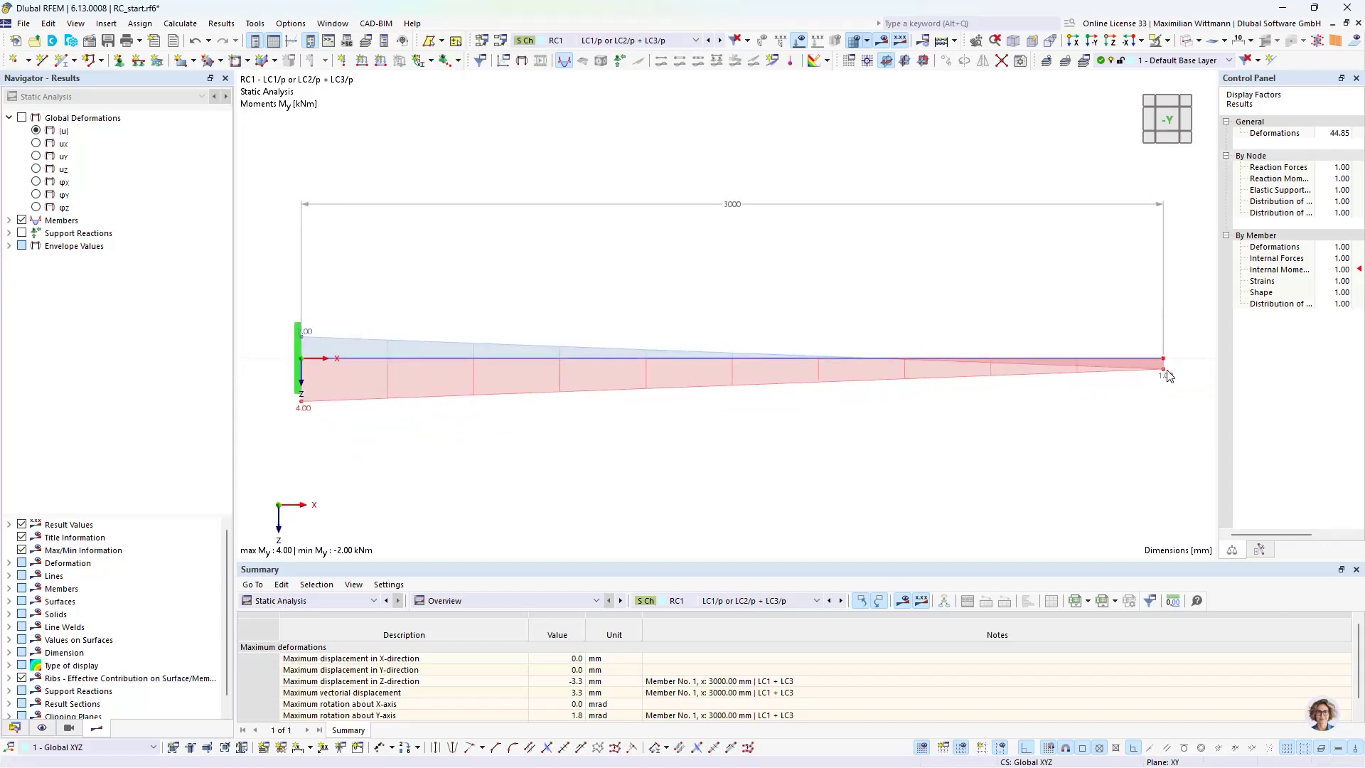
scroll(1168, 379, up, 3)
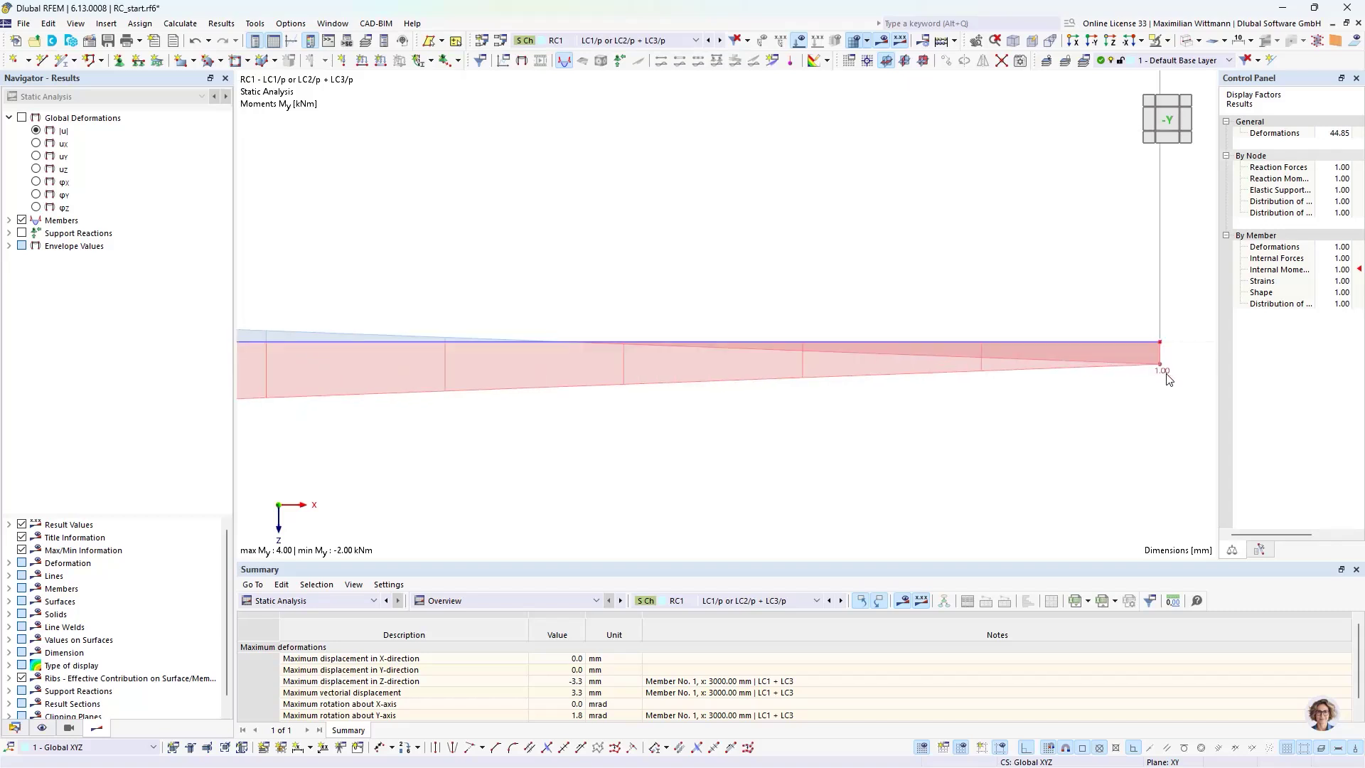
scroll(1169, 379, down, 3)
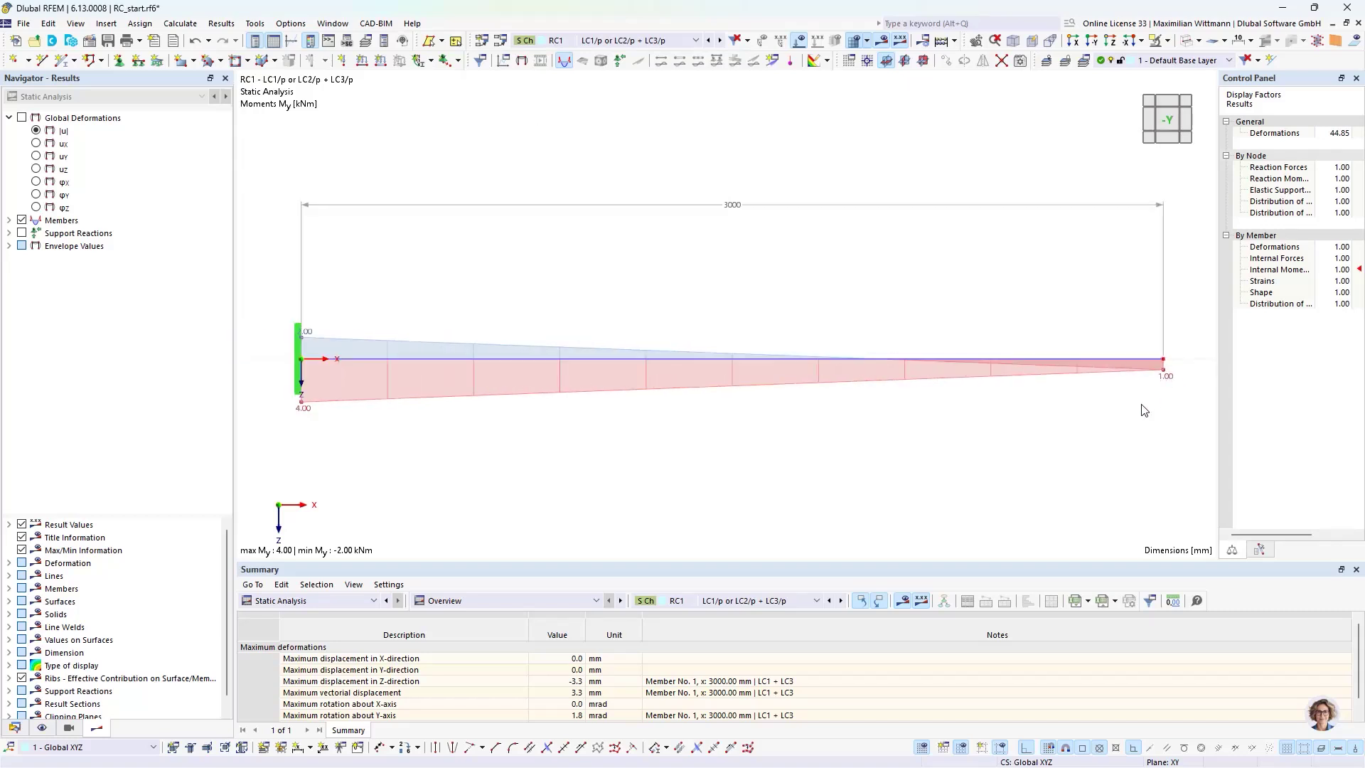
Compare the My moment diagrams of sub-combinations RC1.1 and RC1.2, and return to the RC1 envelope
click(649, 40)
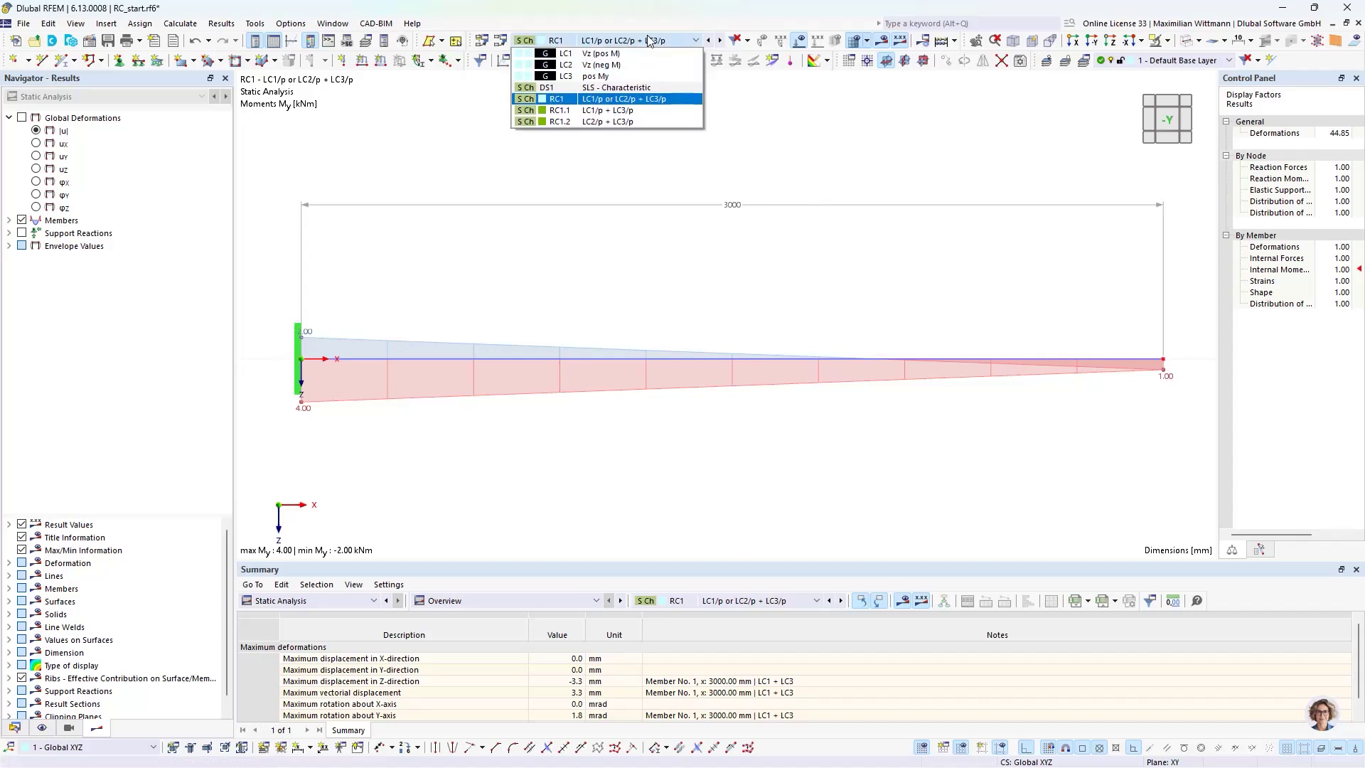
click(634, 111)
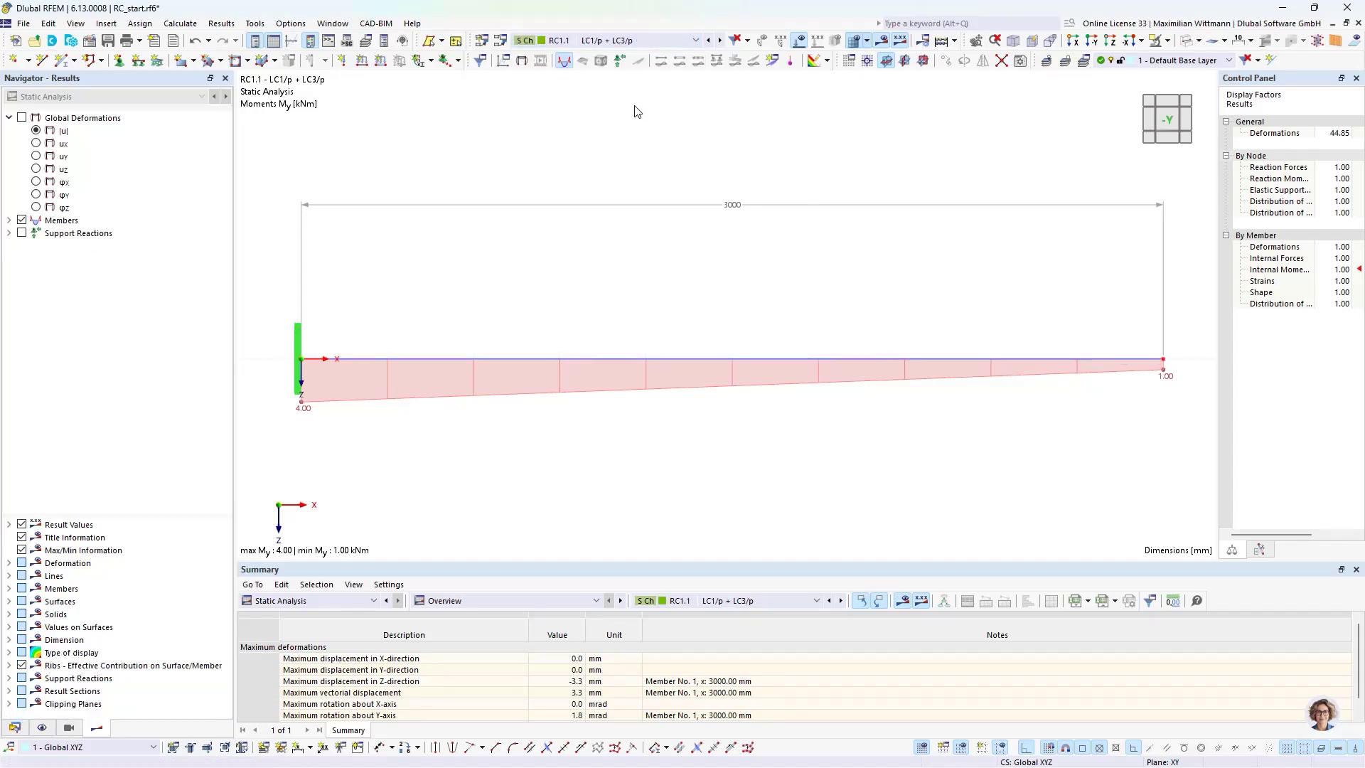
click(719, 41)
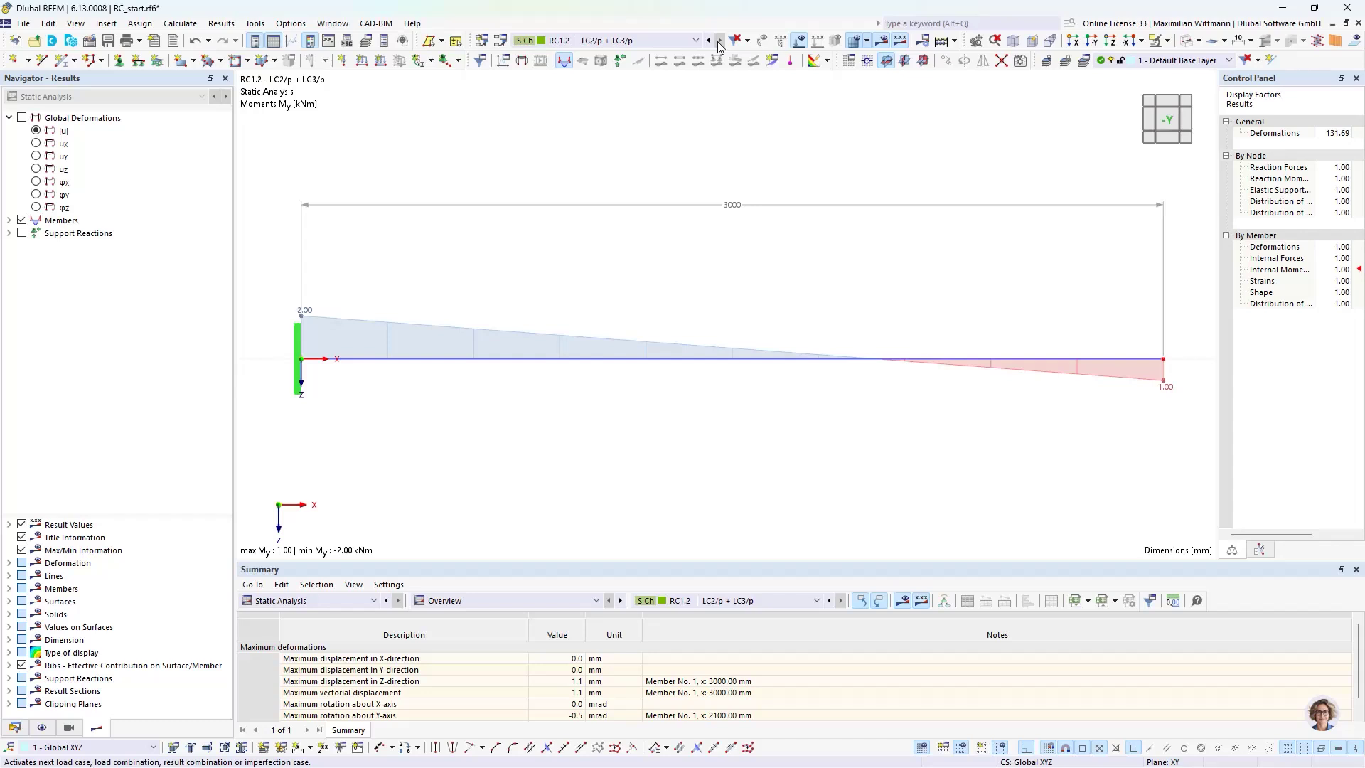
click(707, 42)
click(708, 41)
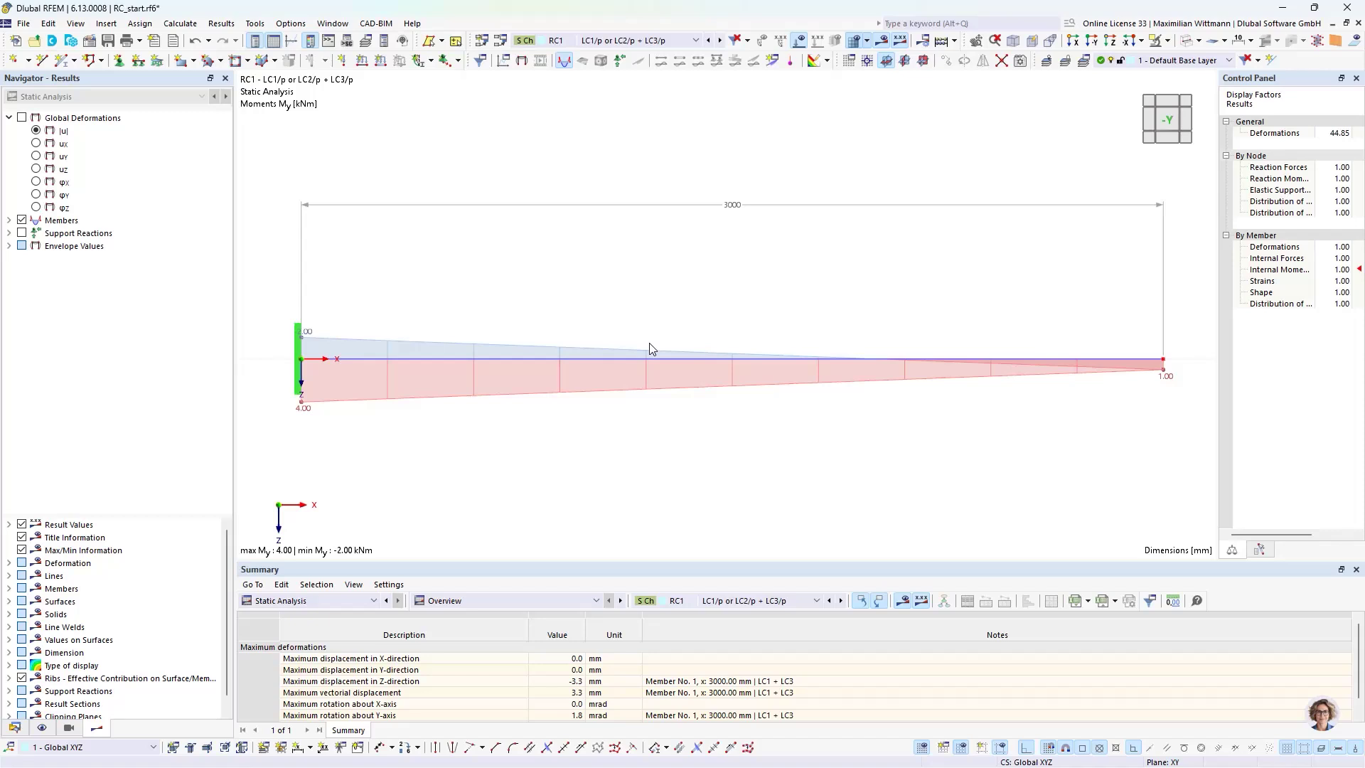
Enlarge the Summary results table beneath the model and display the results of RC1
scroll(650, 348, down, 1)
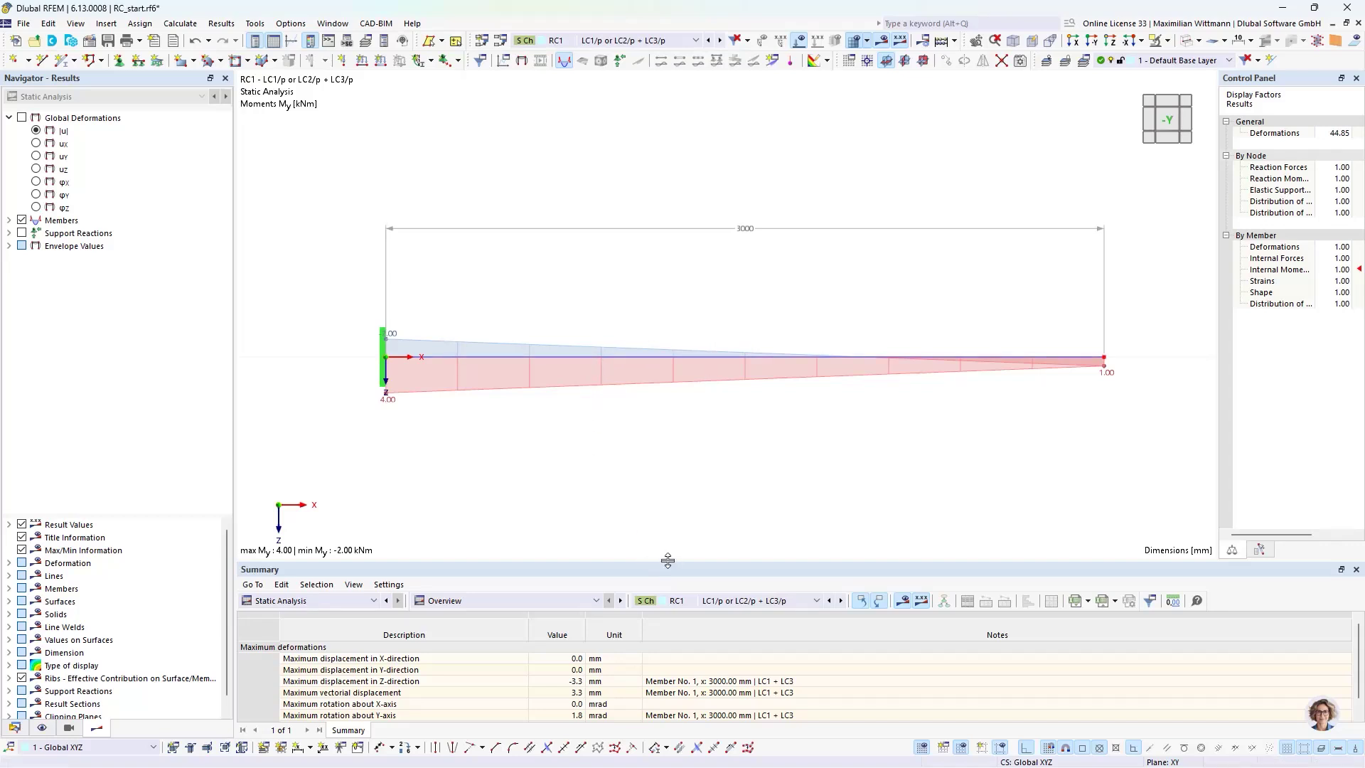
drag(668, 560, 675, 427)
click(670, 43)
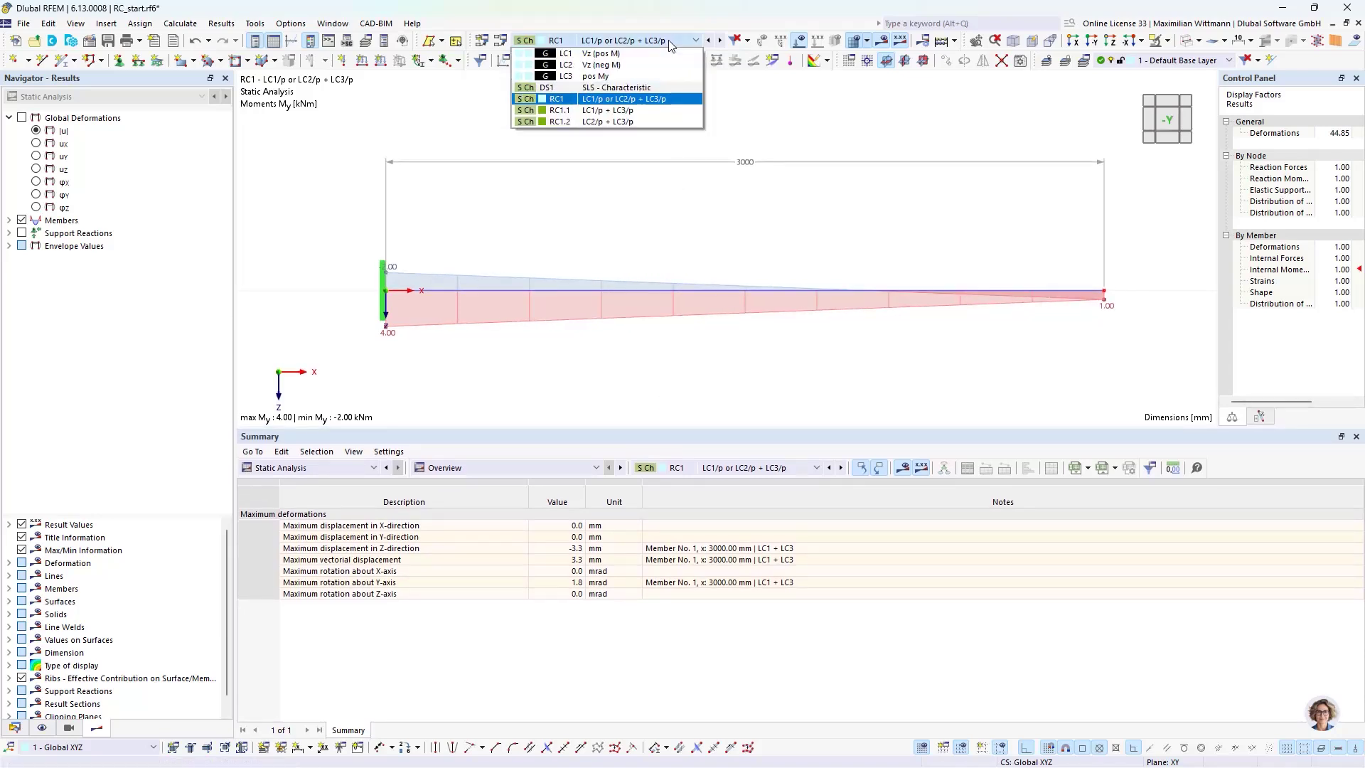
click(661, 100)
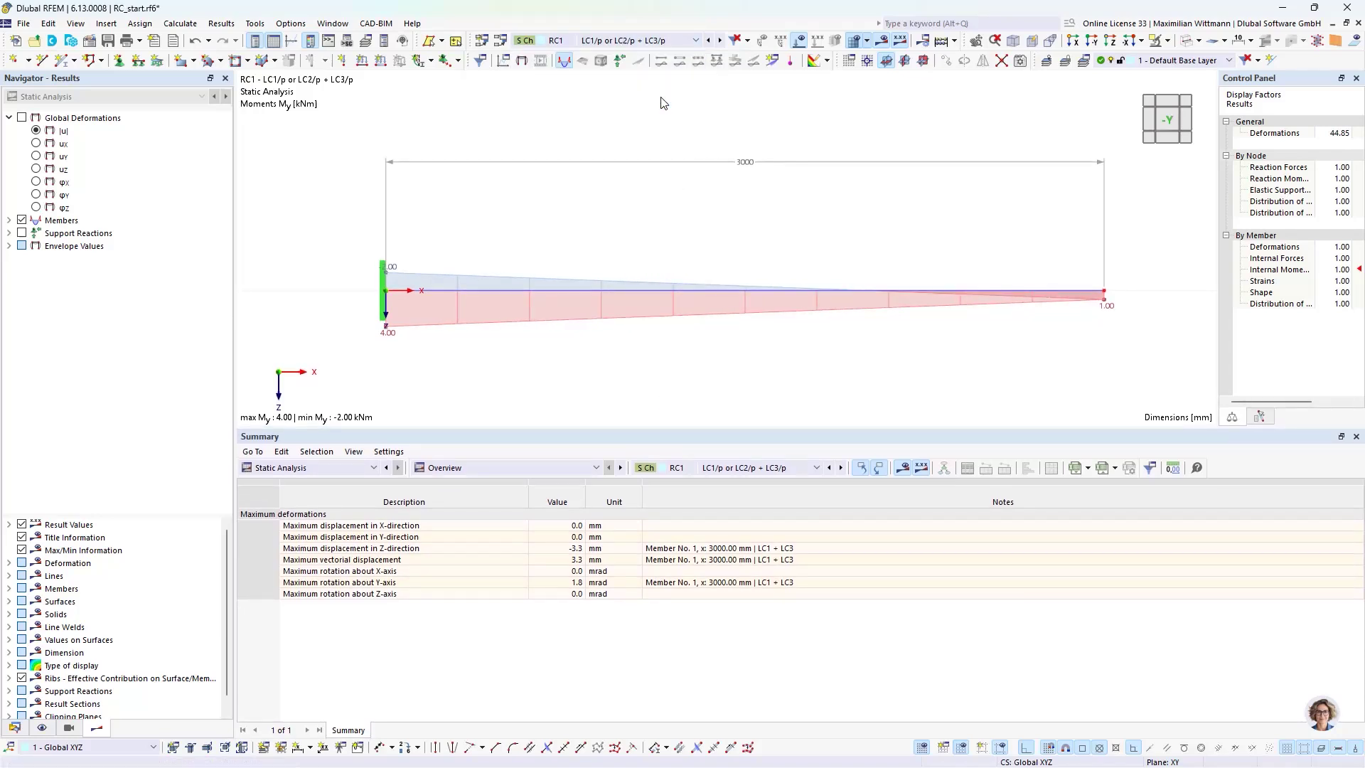
Generate a load combination from the LC2 + LC3 row at x = 2100 mm in the results by member table
click(480, 468)
click(480, 501)
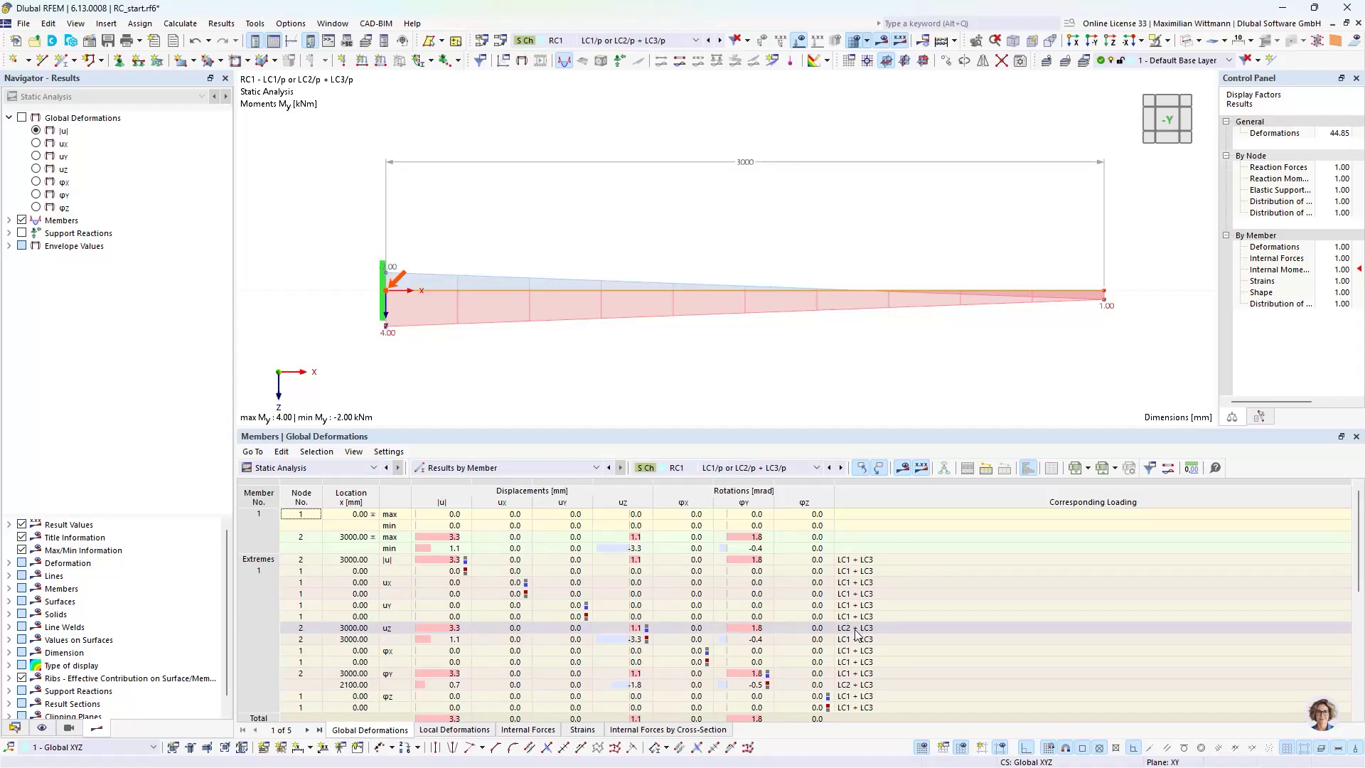
click(854, 685)
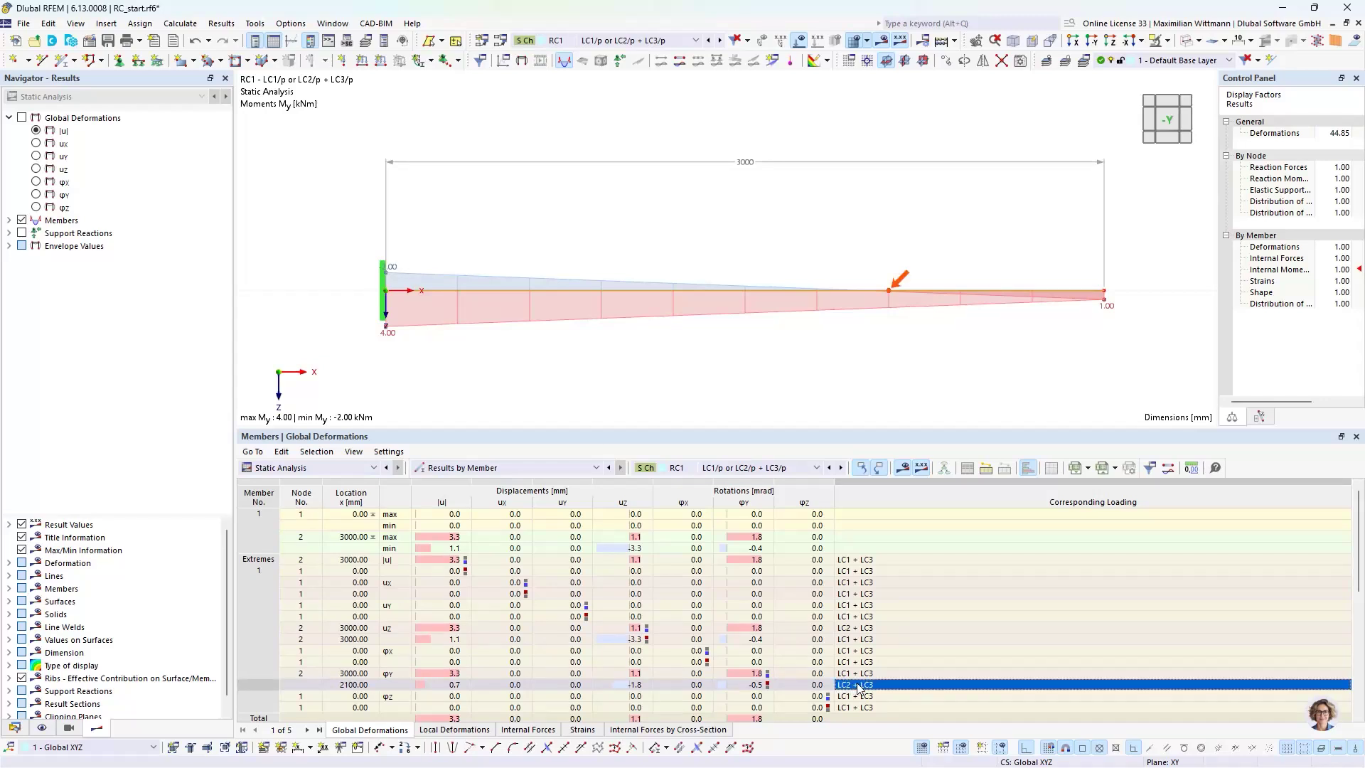
right_click(857, 687)
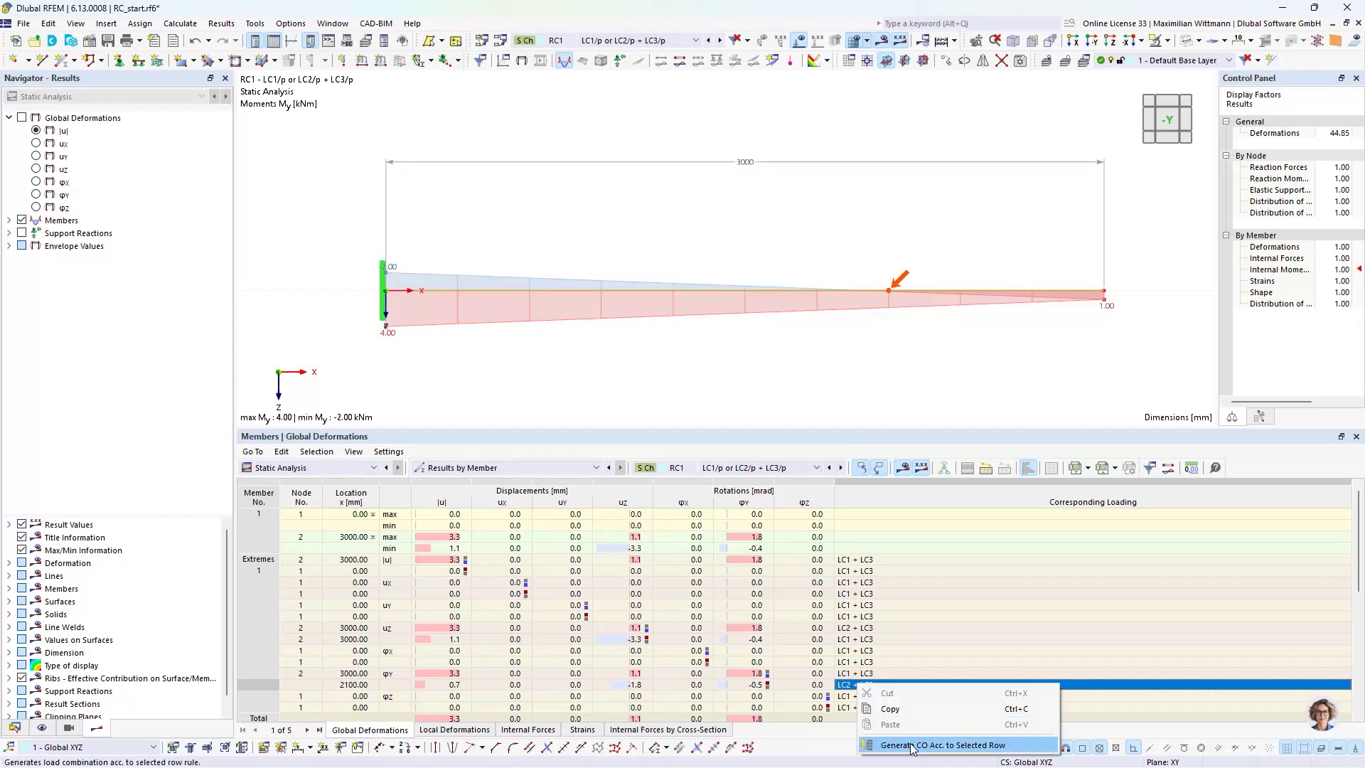
click(946, 747)
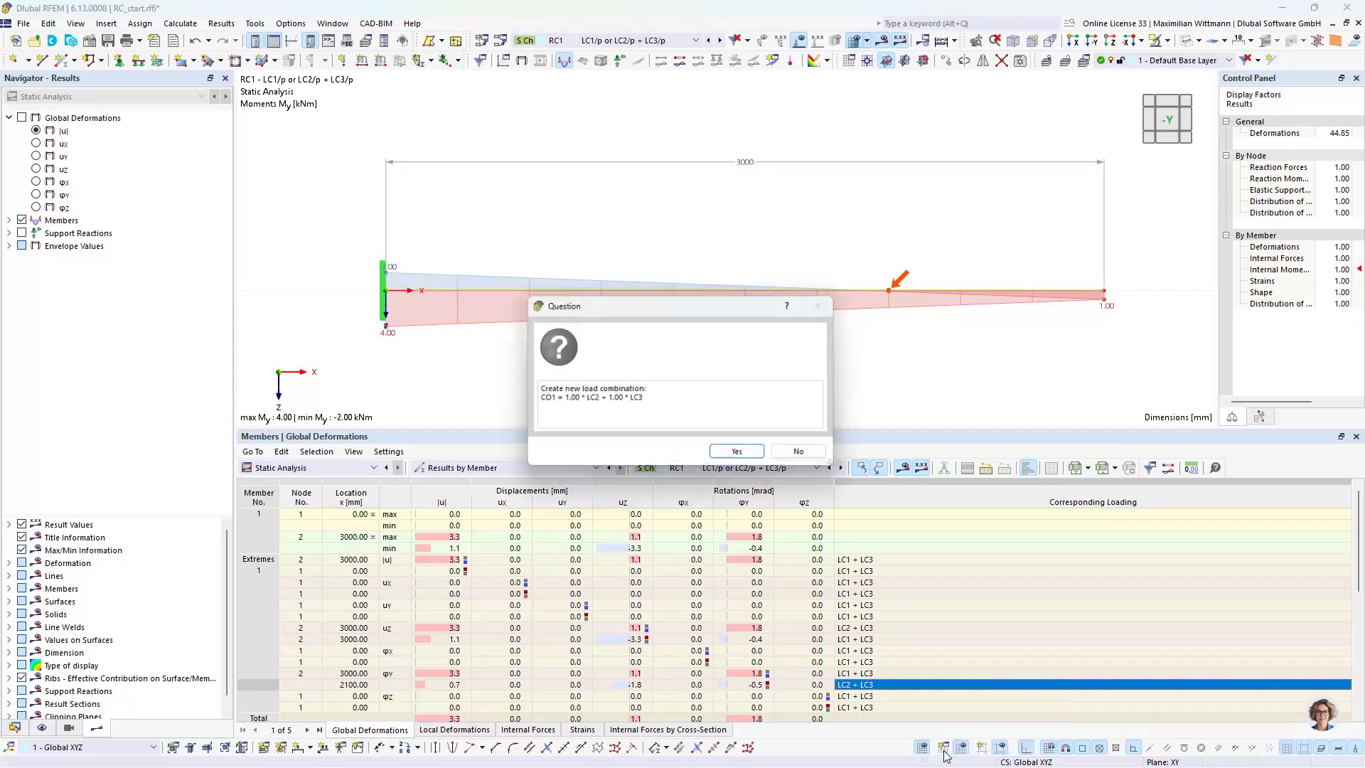
click(741, 456)
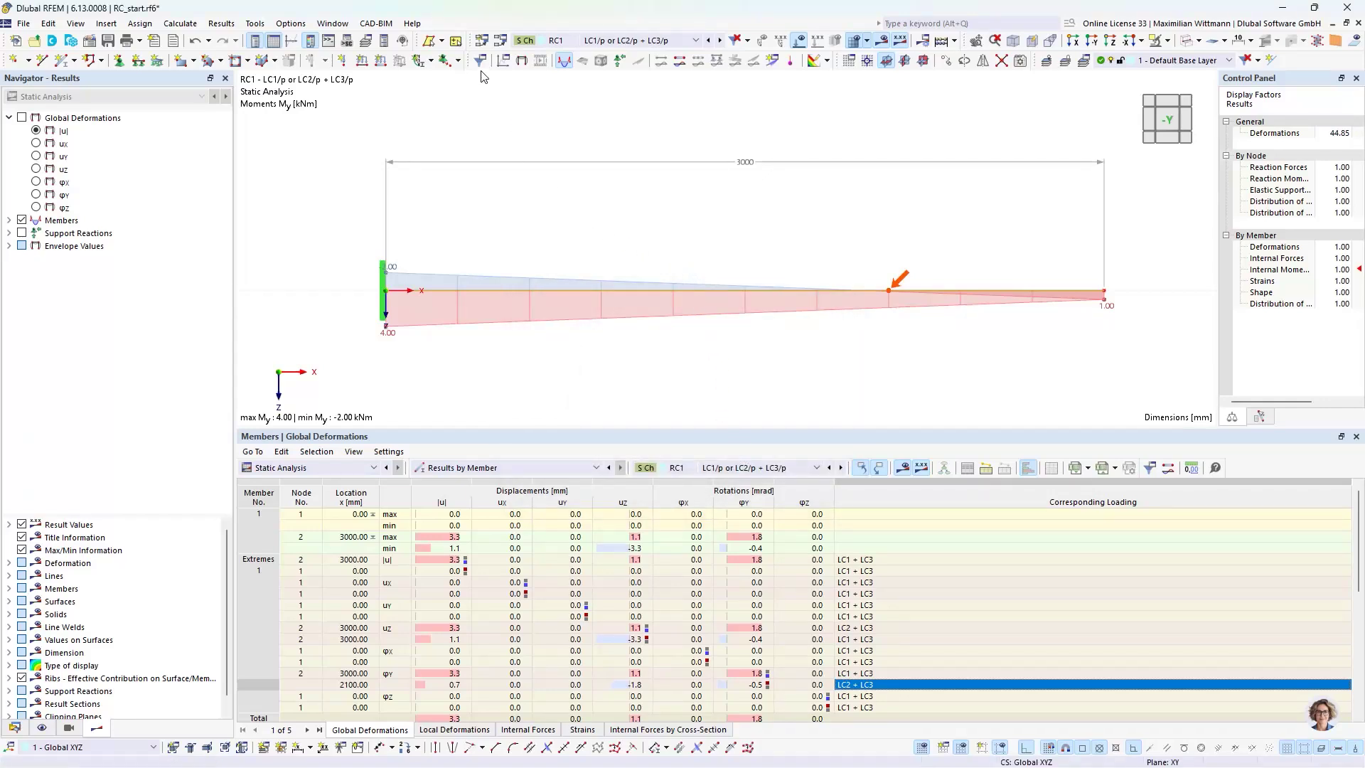
Check the settings of load combination CO1 among the load combinations and calculate all loading
click(500, 42)
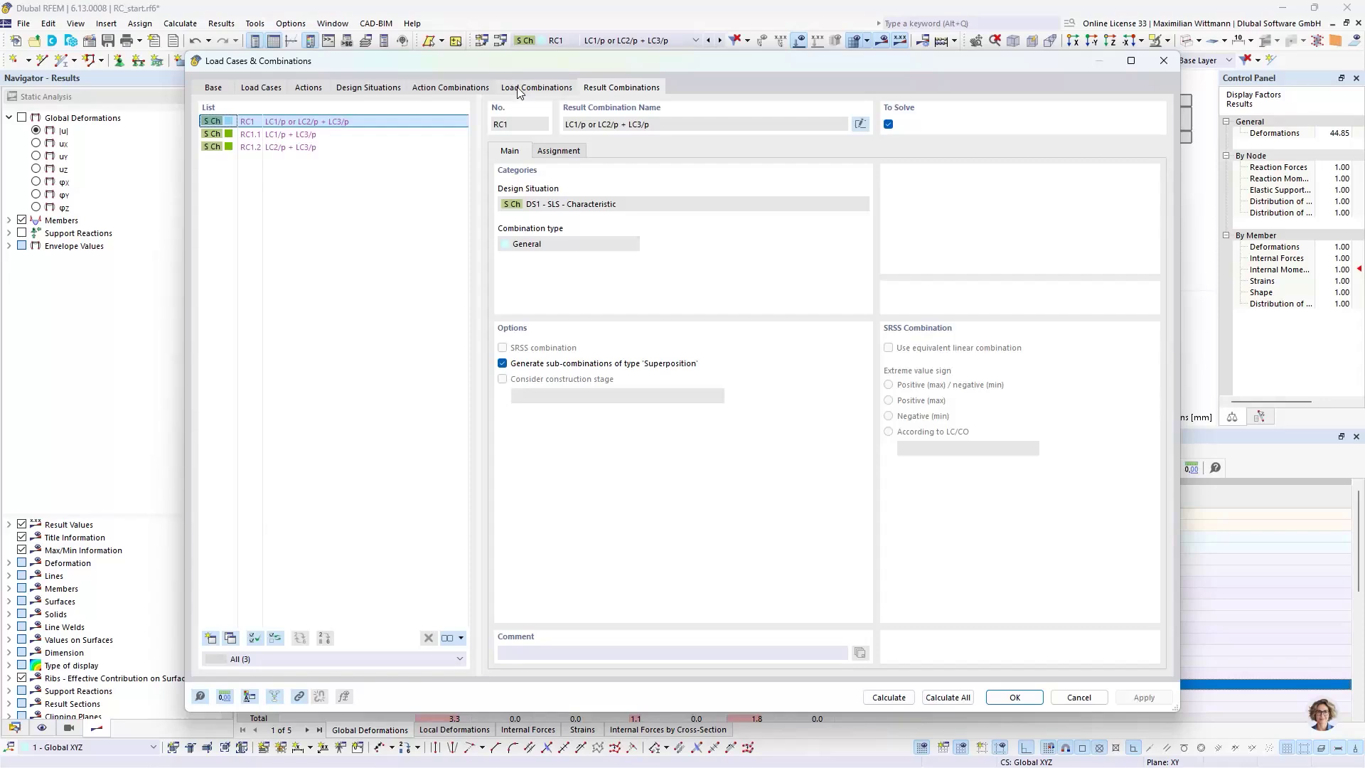
click(534, 87)
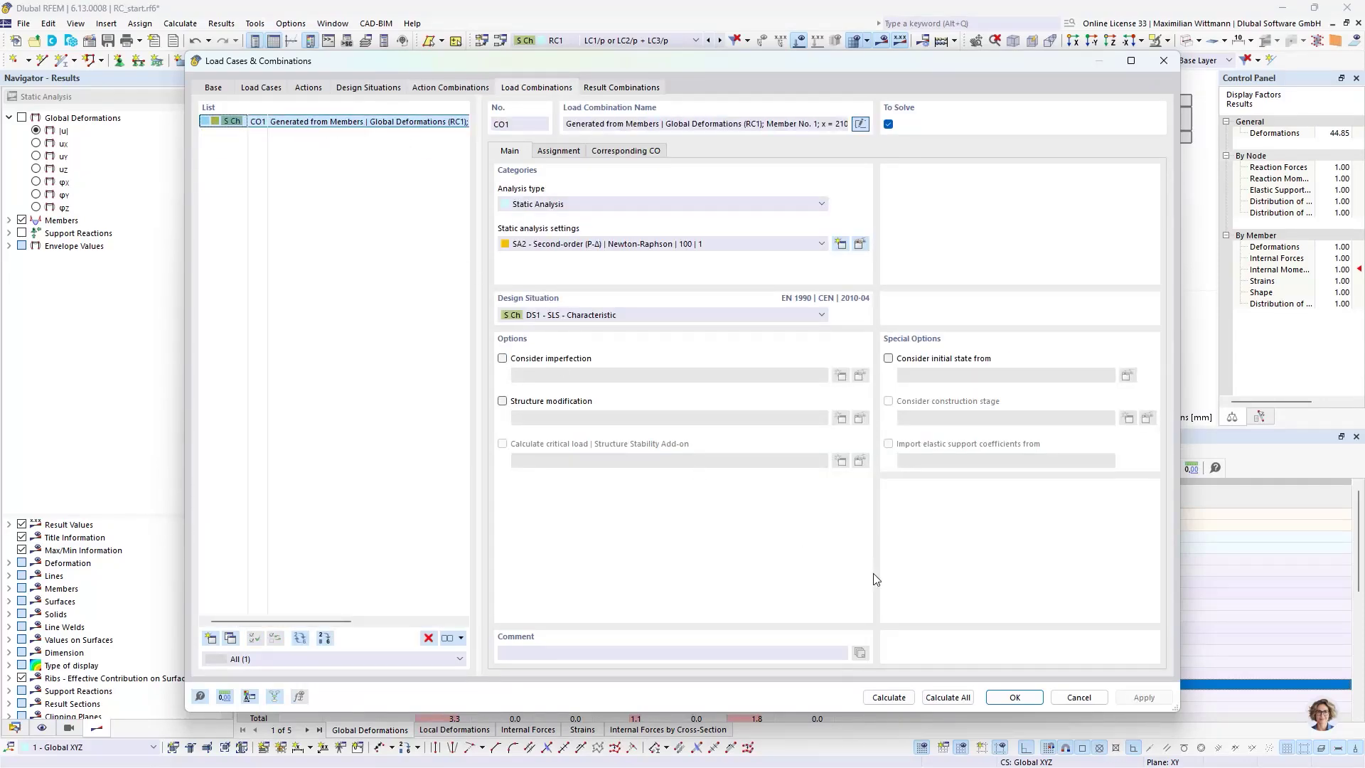
click(1024, 699)
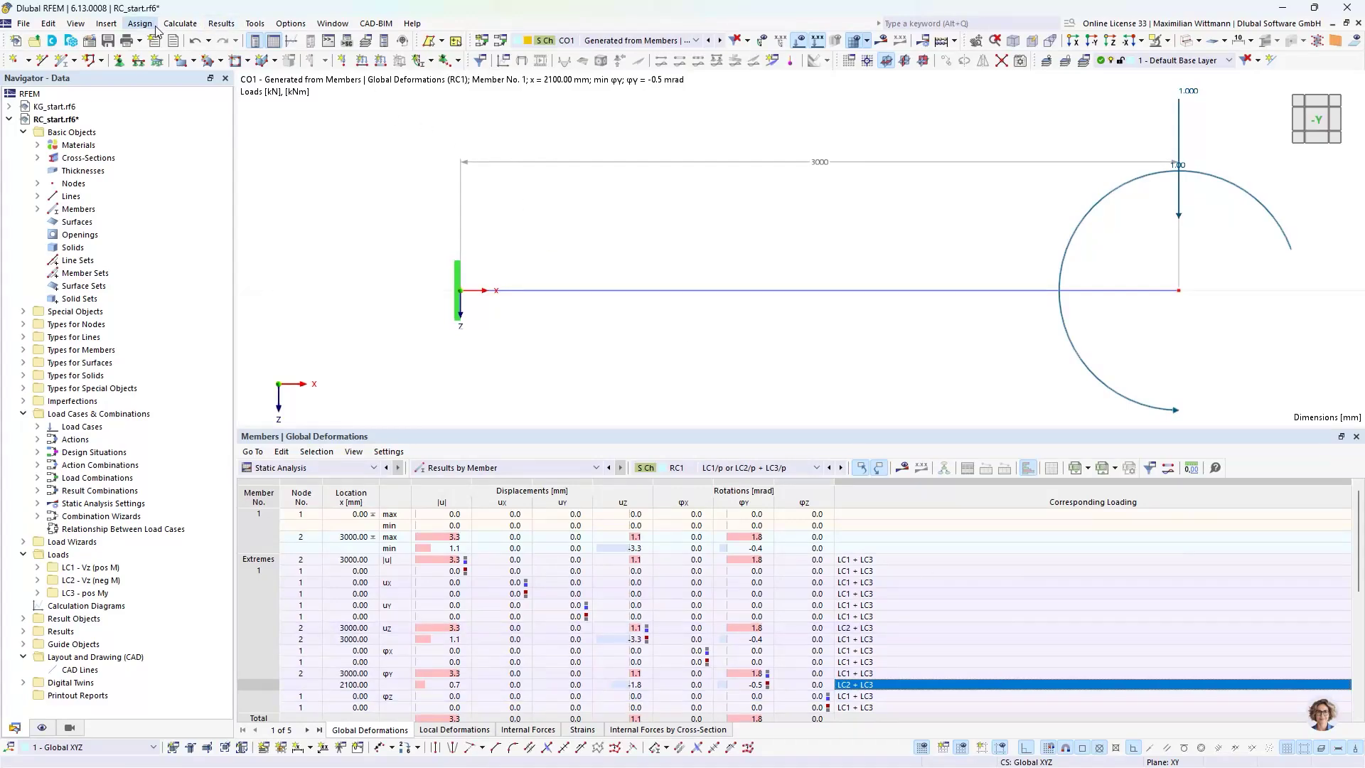
click(180, 24)
click(203, 55)
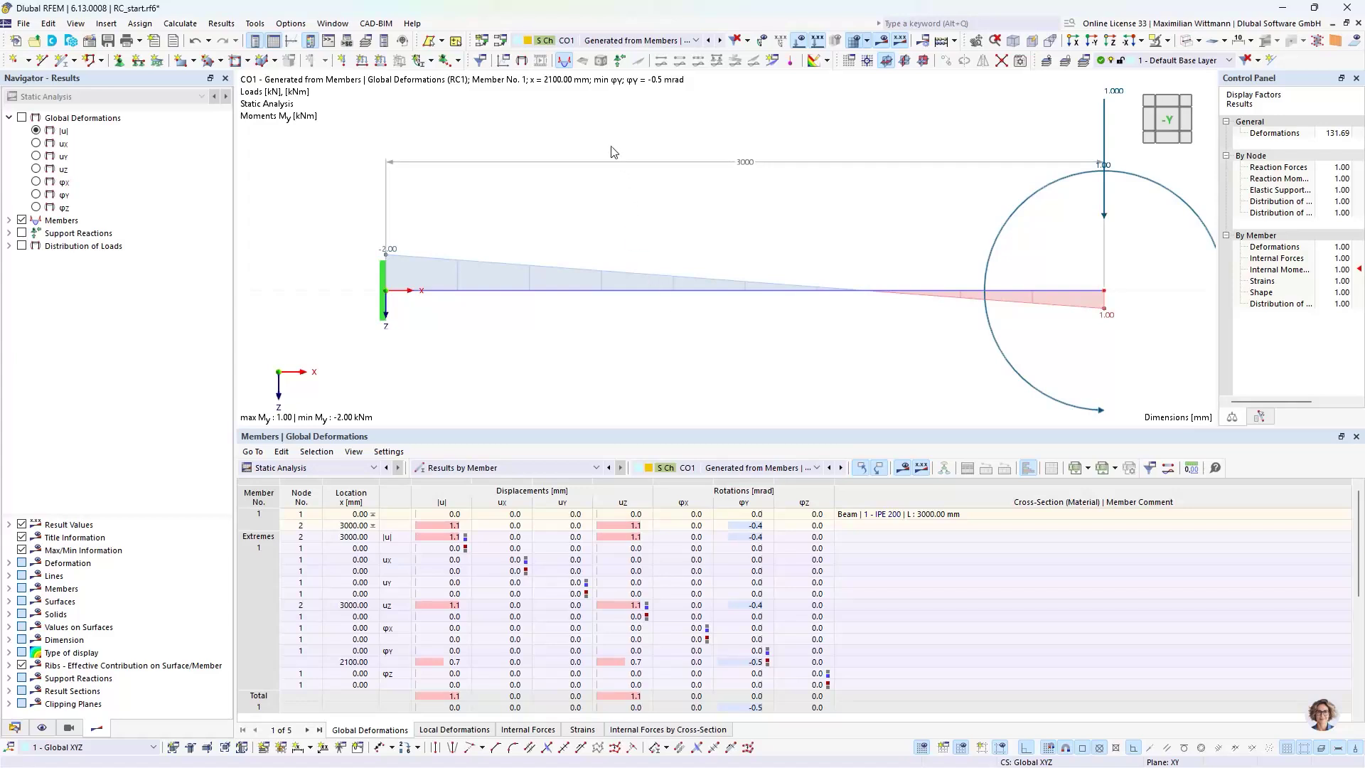
Compare the member moment diagrams of RC1, RC1.2 and CO1 in an enlarged model view
click(618, 41)
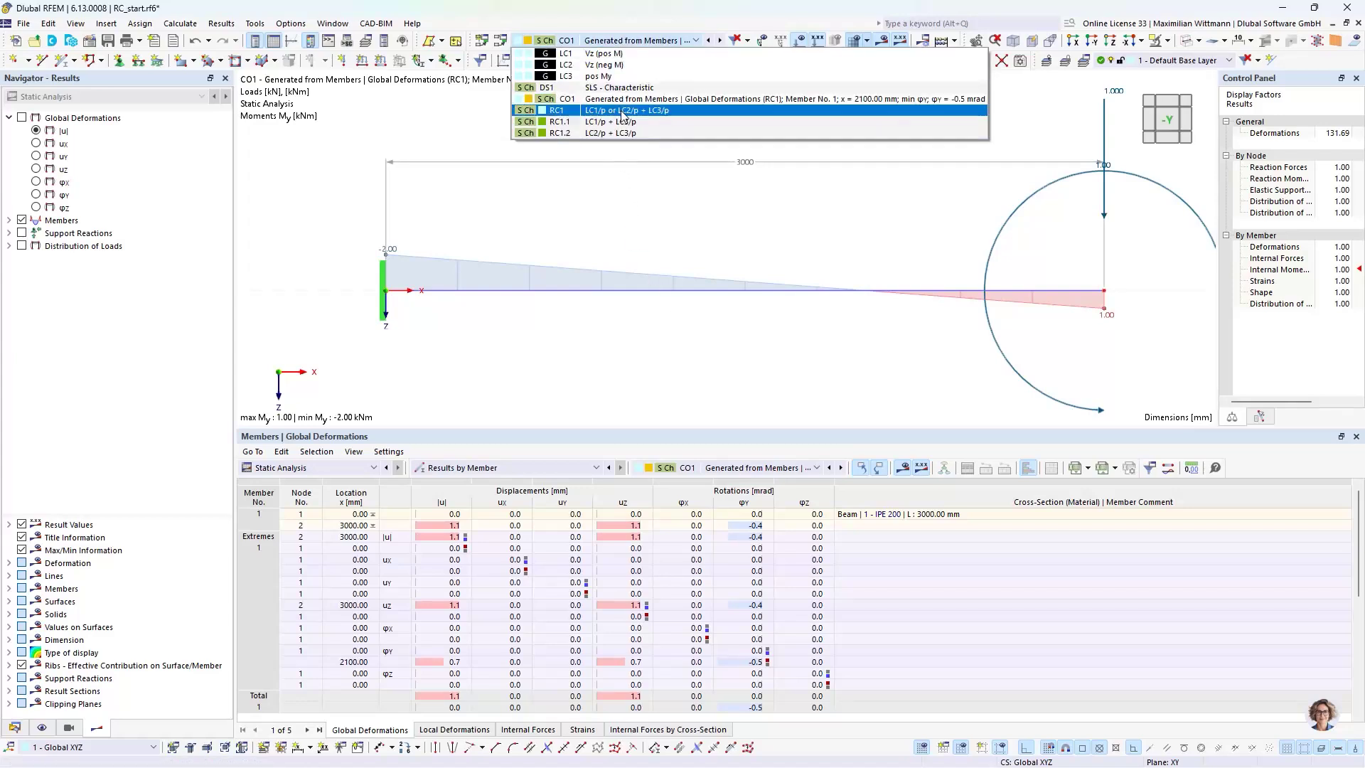
click(623, 111)
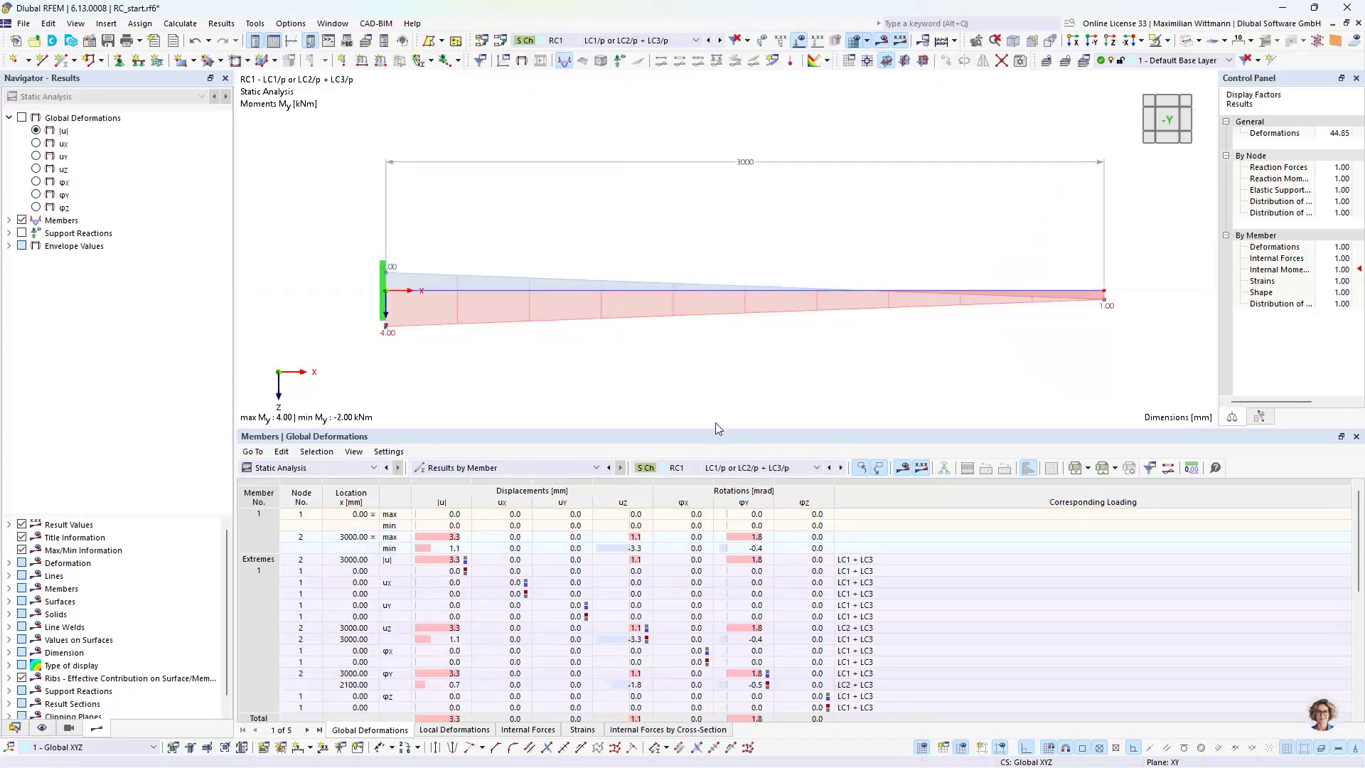
drag(714, 431, 714, 586)
click(594, 40)
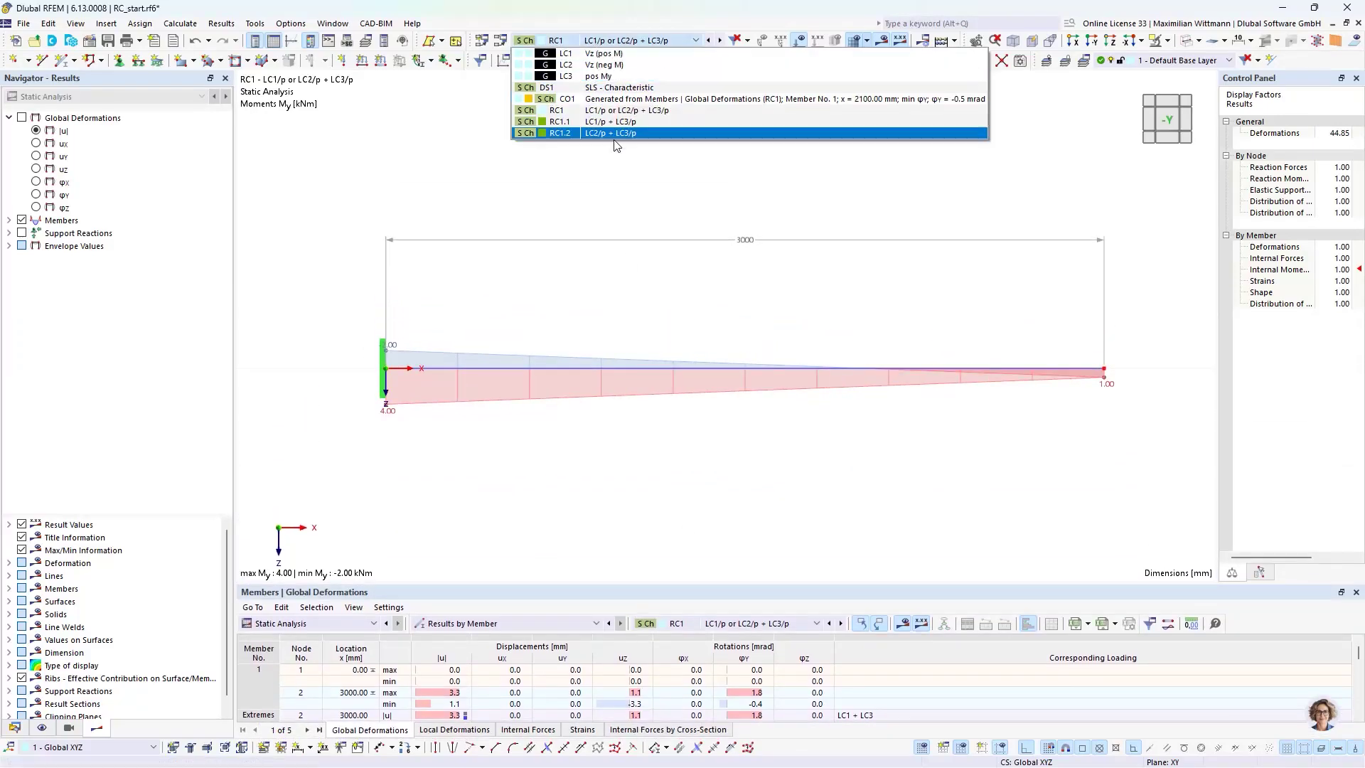
click(620, 139)
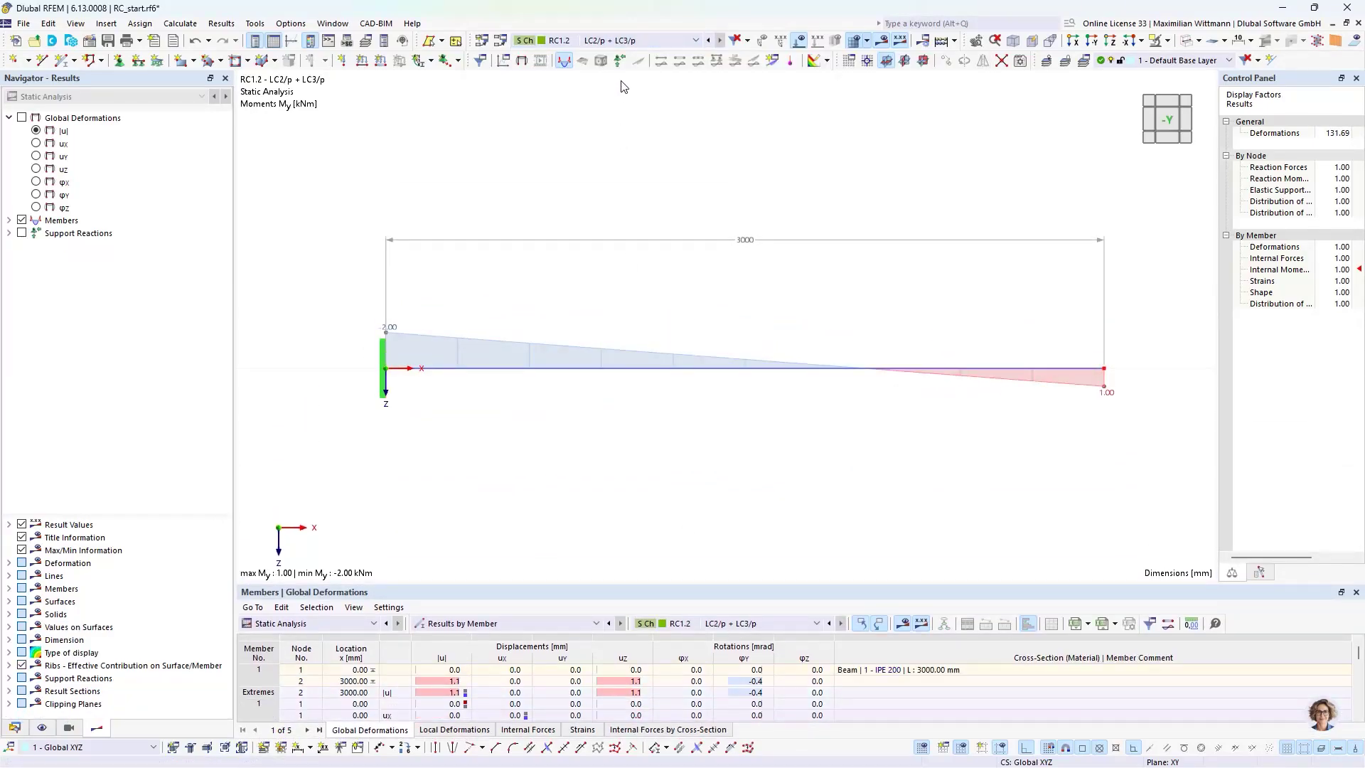
click(626, 41)
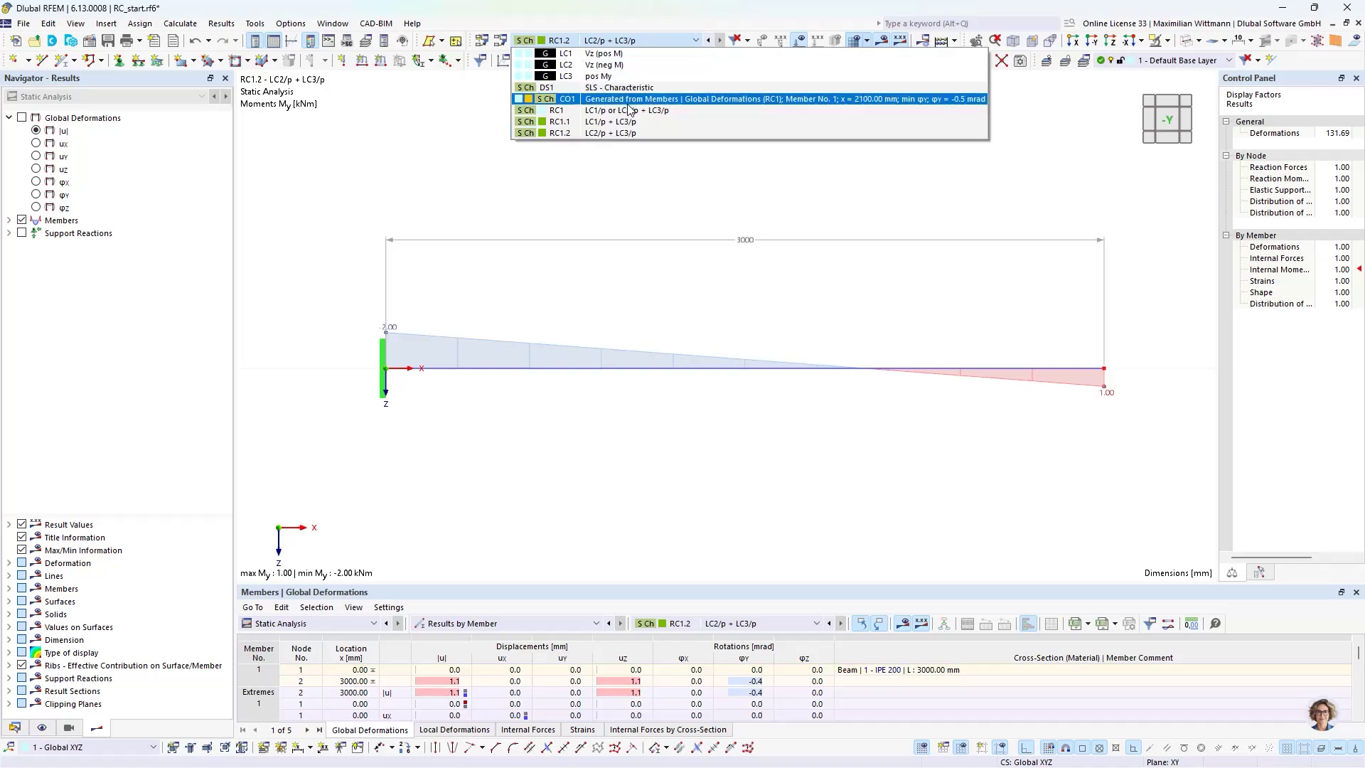
click(628, 102)
middle_drag(679, 187, 615, 182)
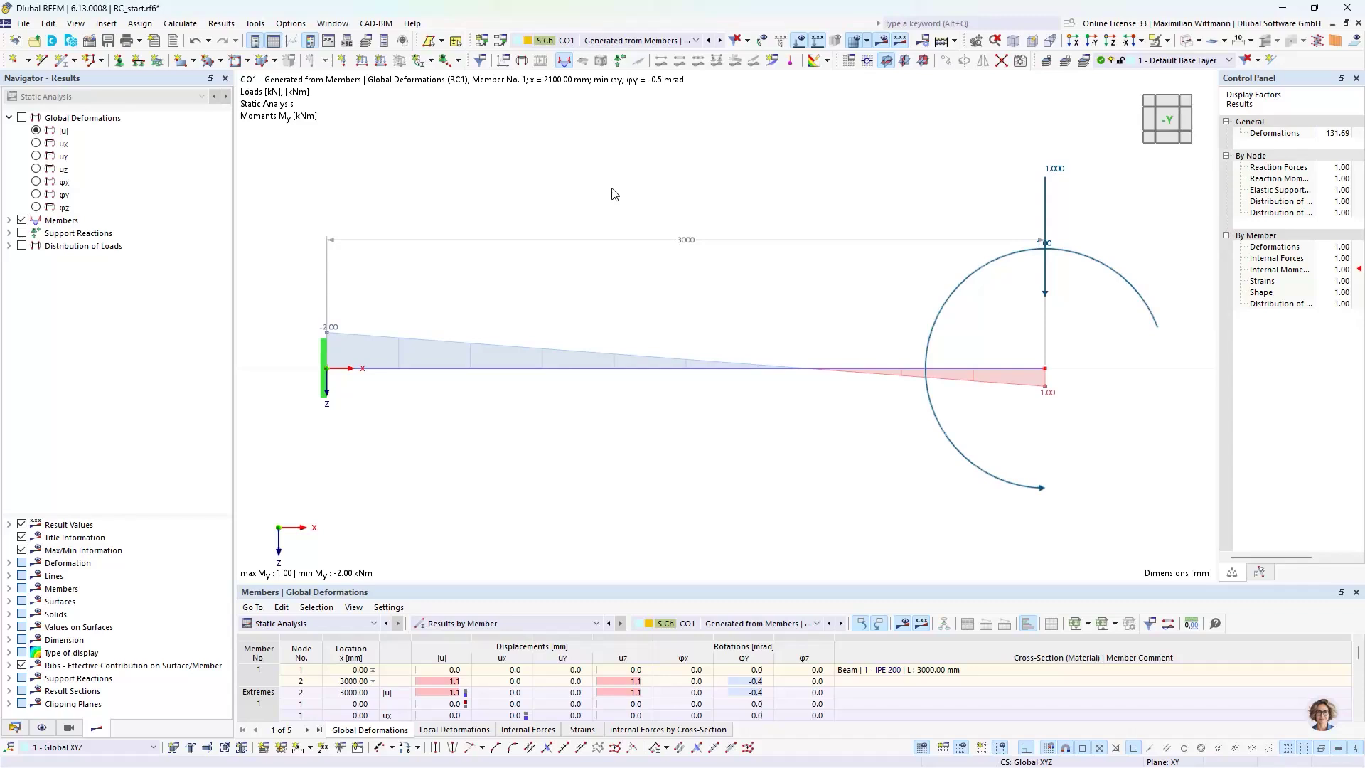
click(119, 61)
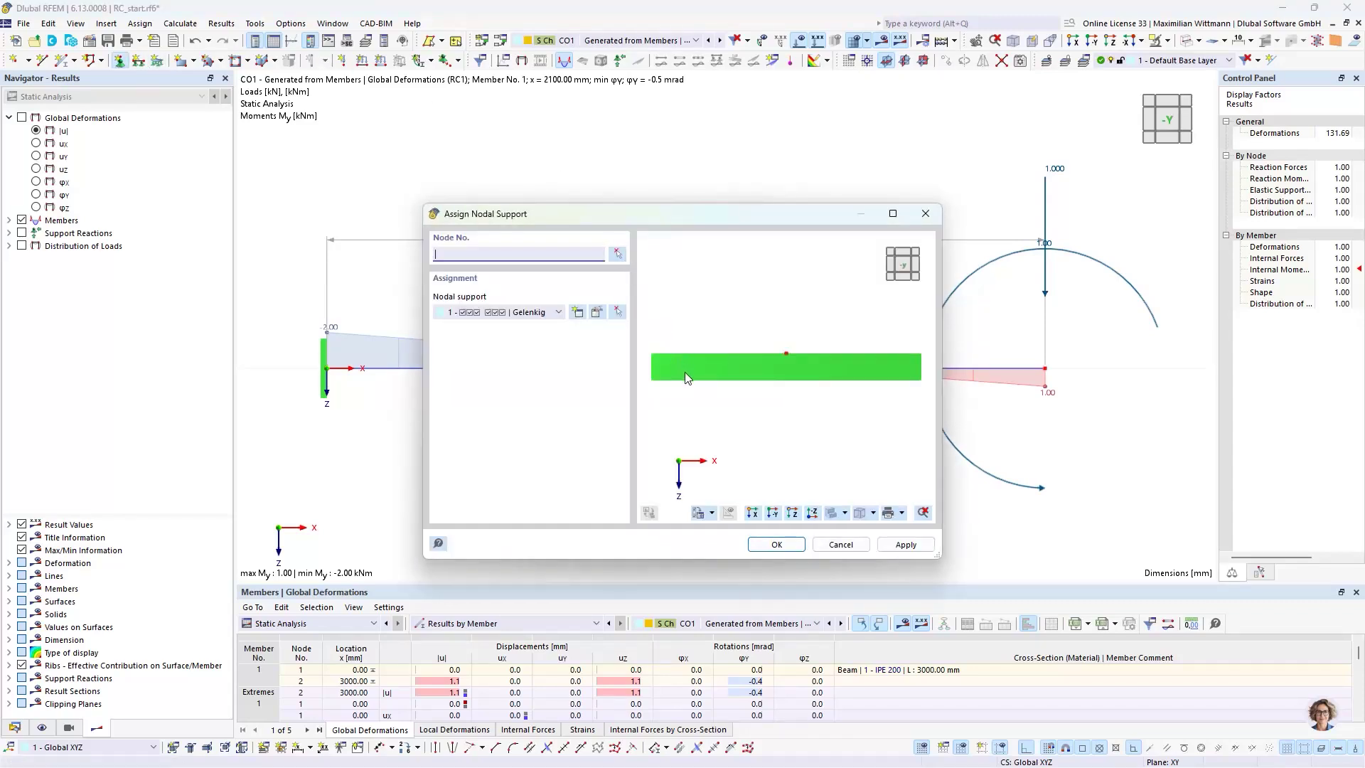
click(578, 315)
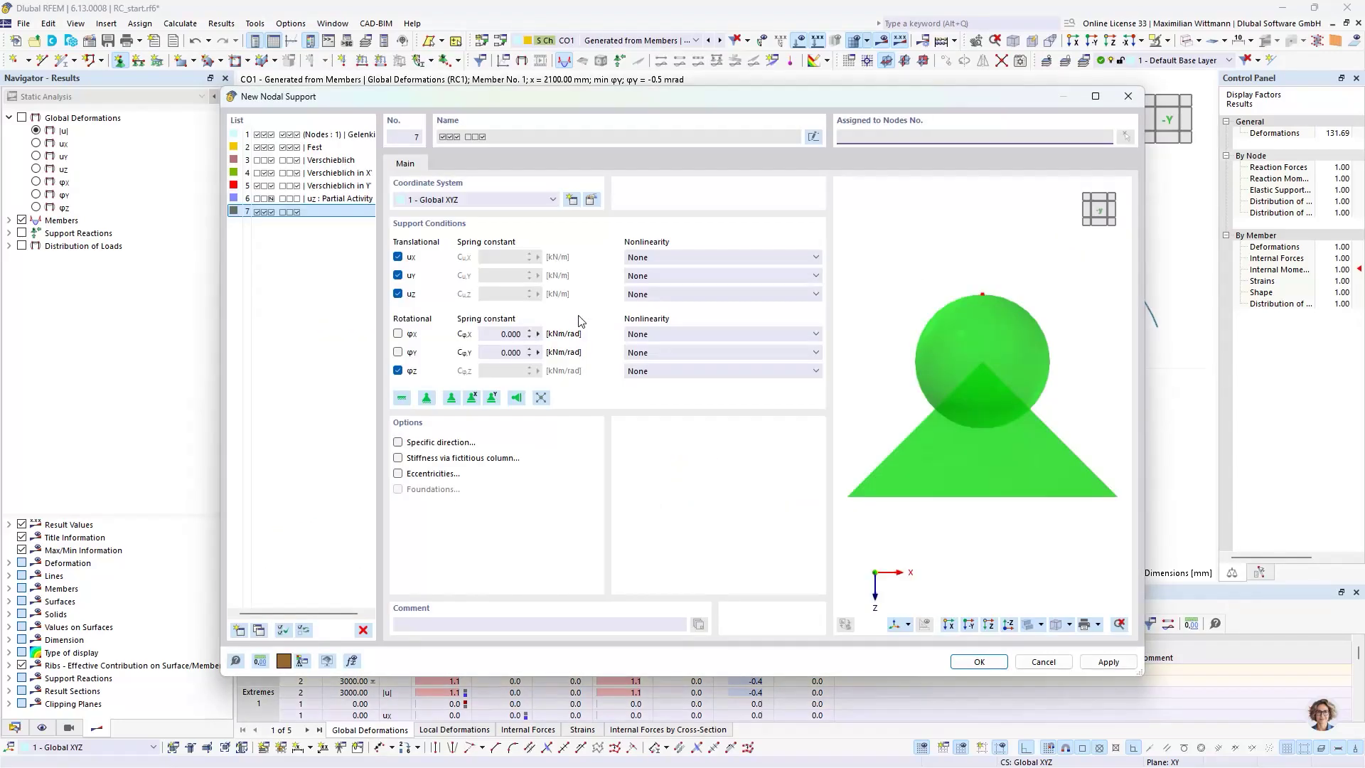
click(1040, 663)
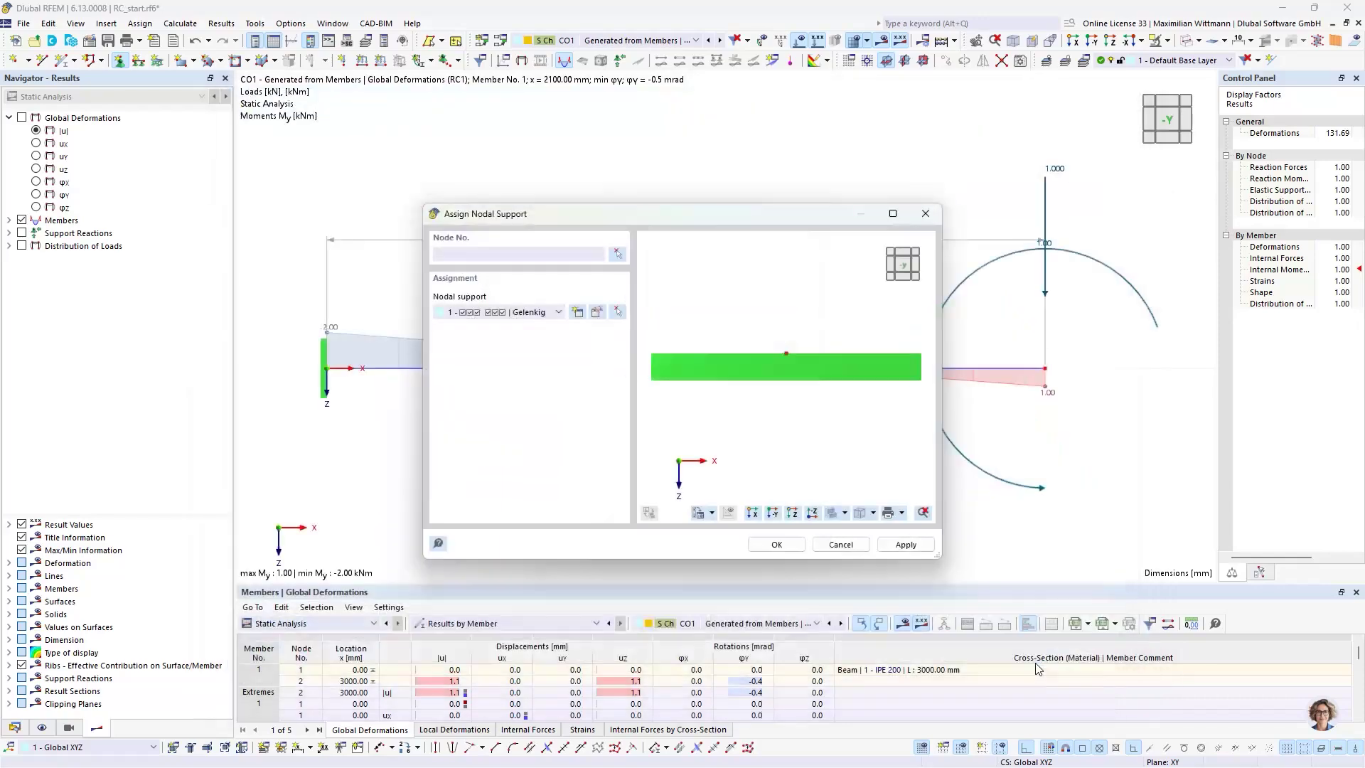
click(857, 548)
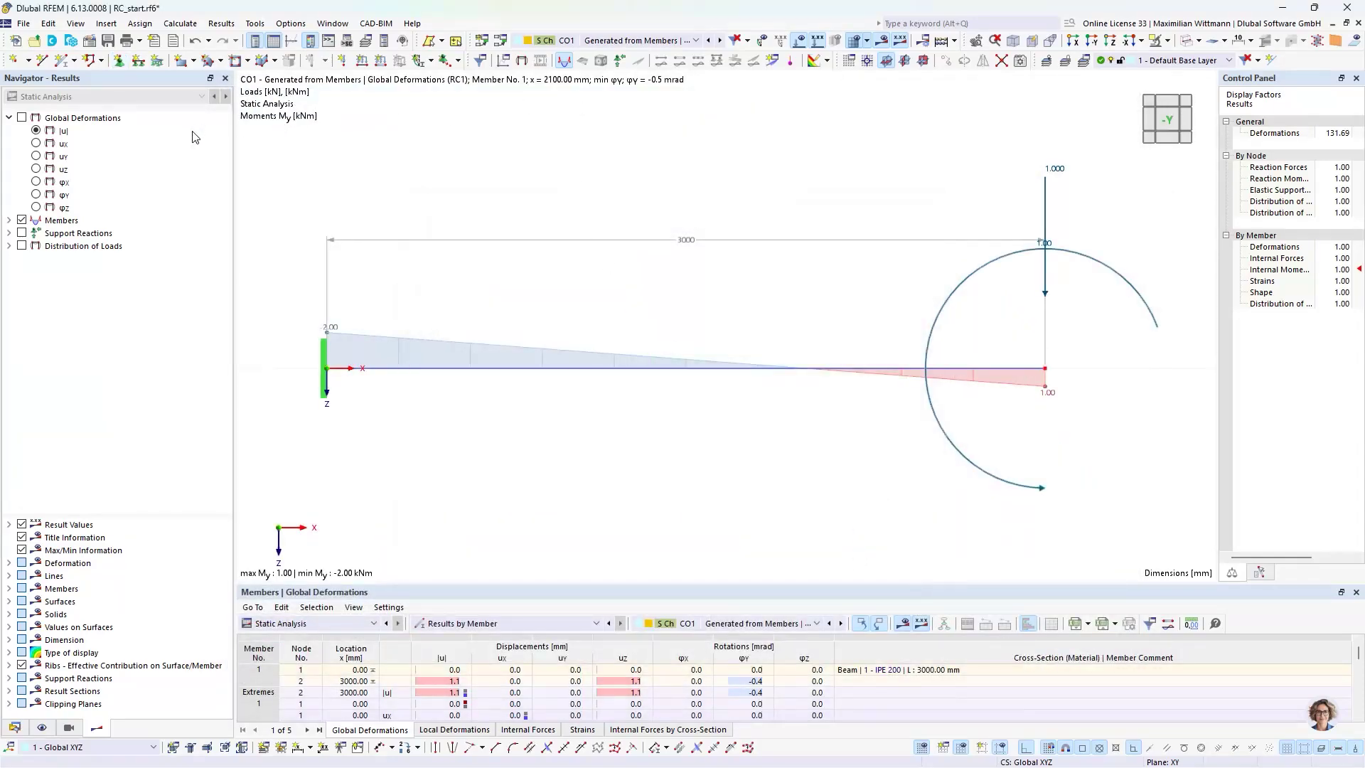
Display the global deformations |u| for CO1 and for result combination RC1.2
click(22, 118)
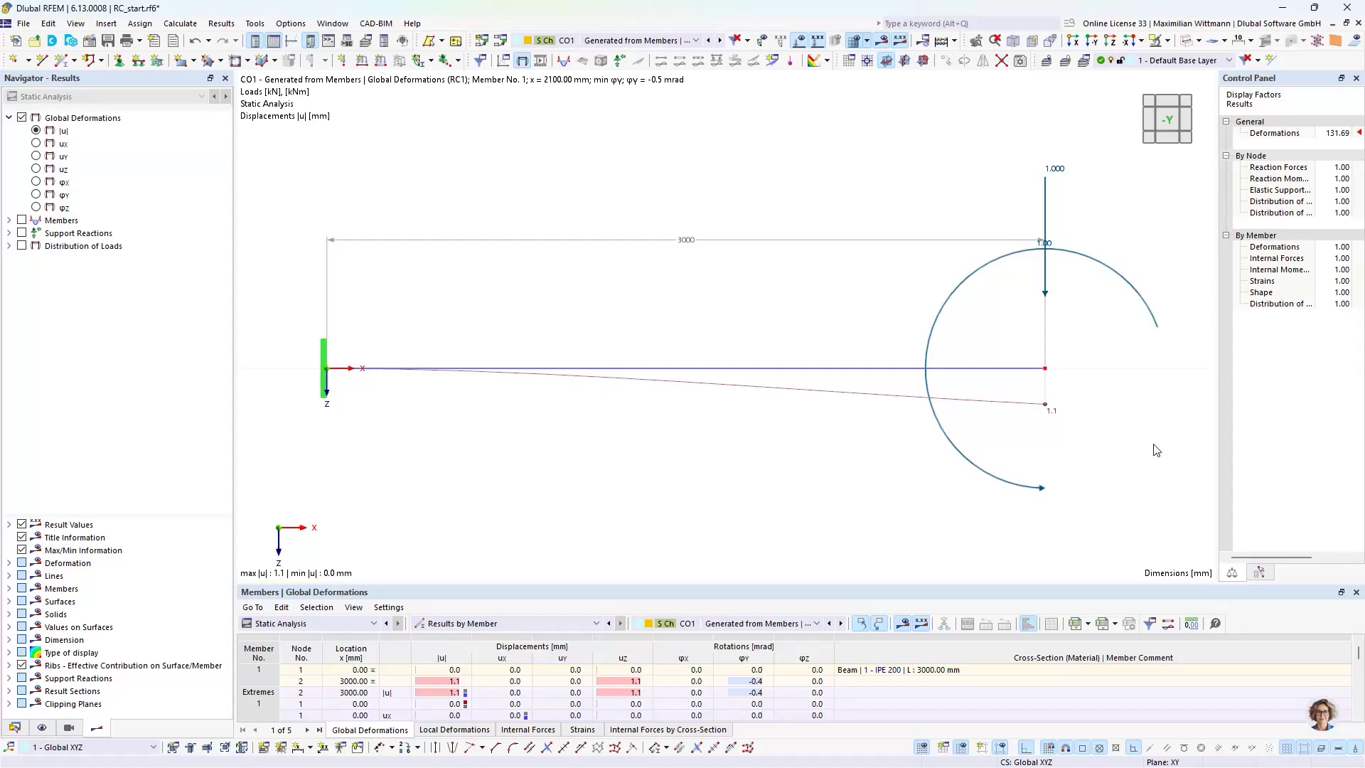
scroll(1119, 427, up, 3)
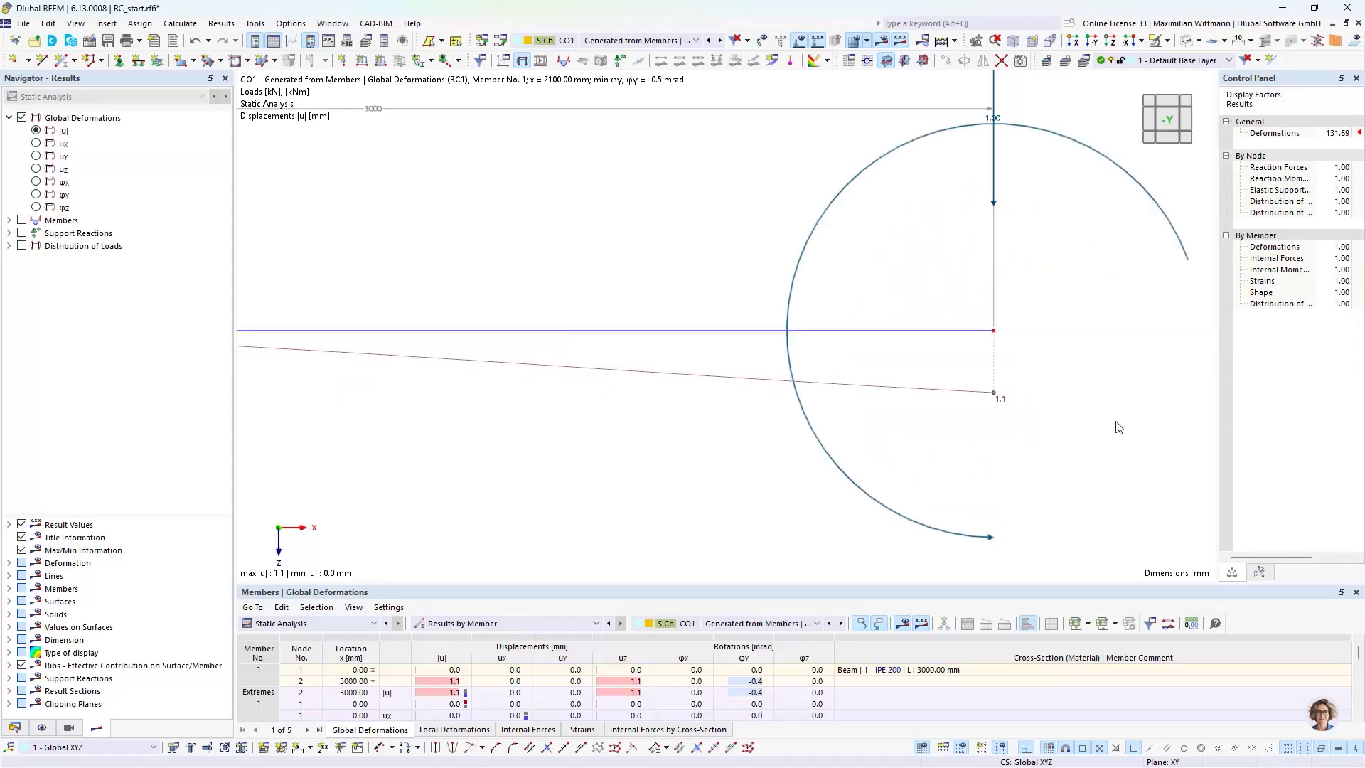
scroll(1119, 426, down, 3)
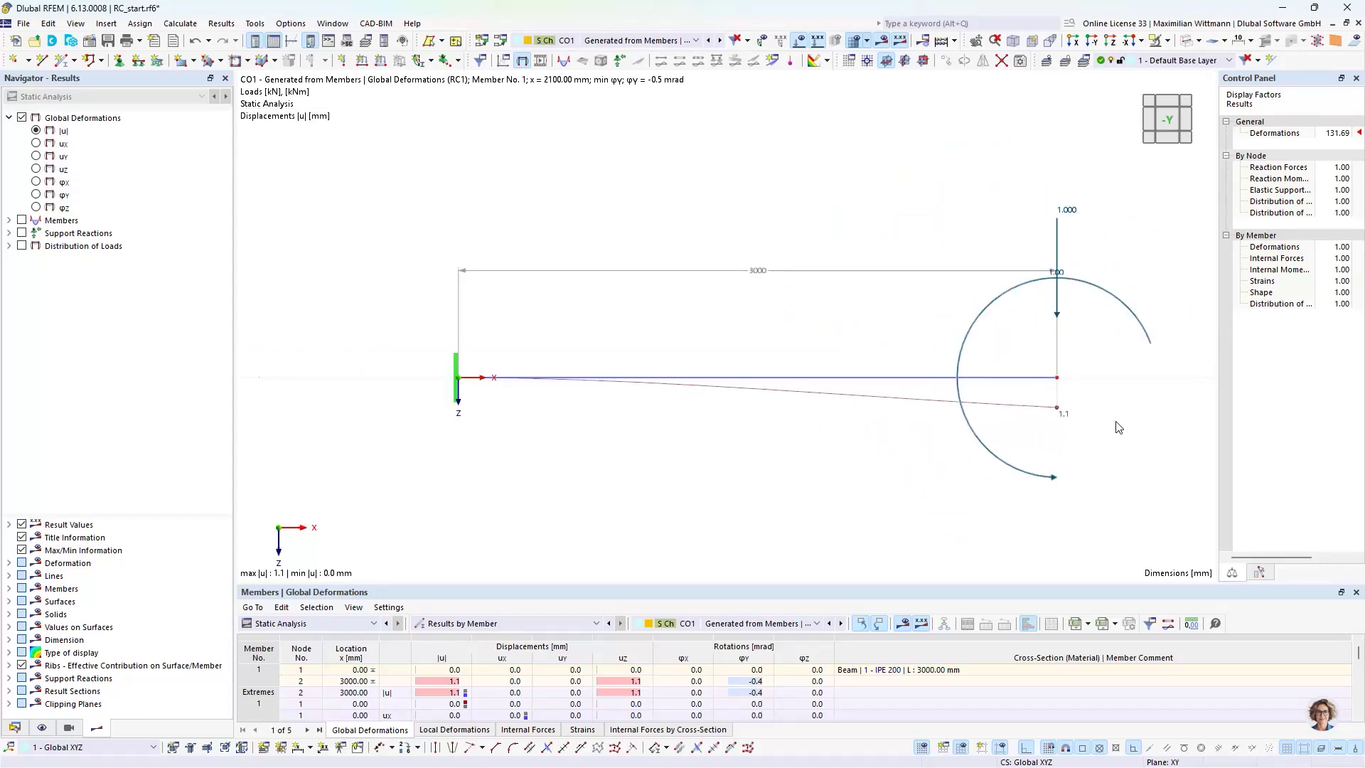
click(617, 40)
click(626, 126)
middle_drag(818, 253, 788, 243)
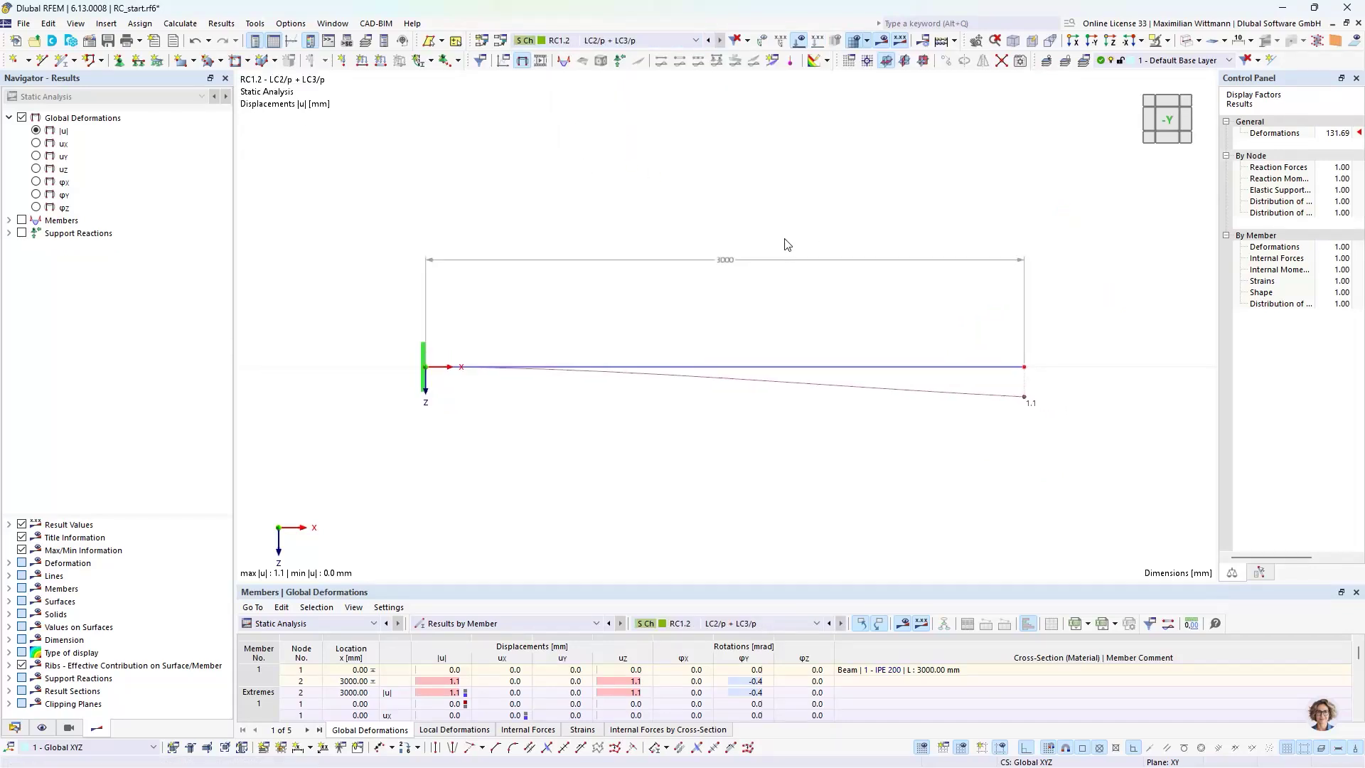
Create a new nodal support fixed only in uZ, with the Partial Activity nonlinearity
click(119, 61)
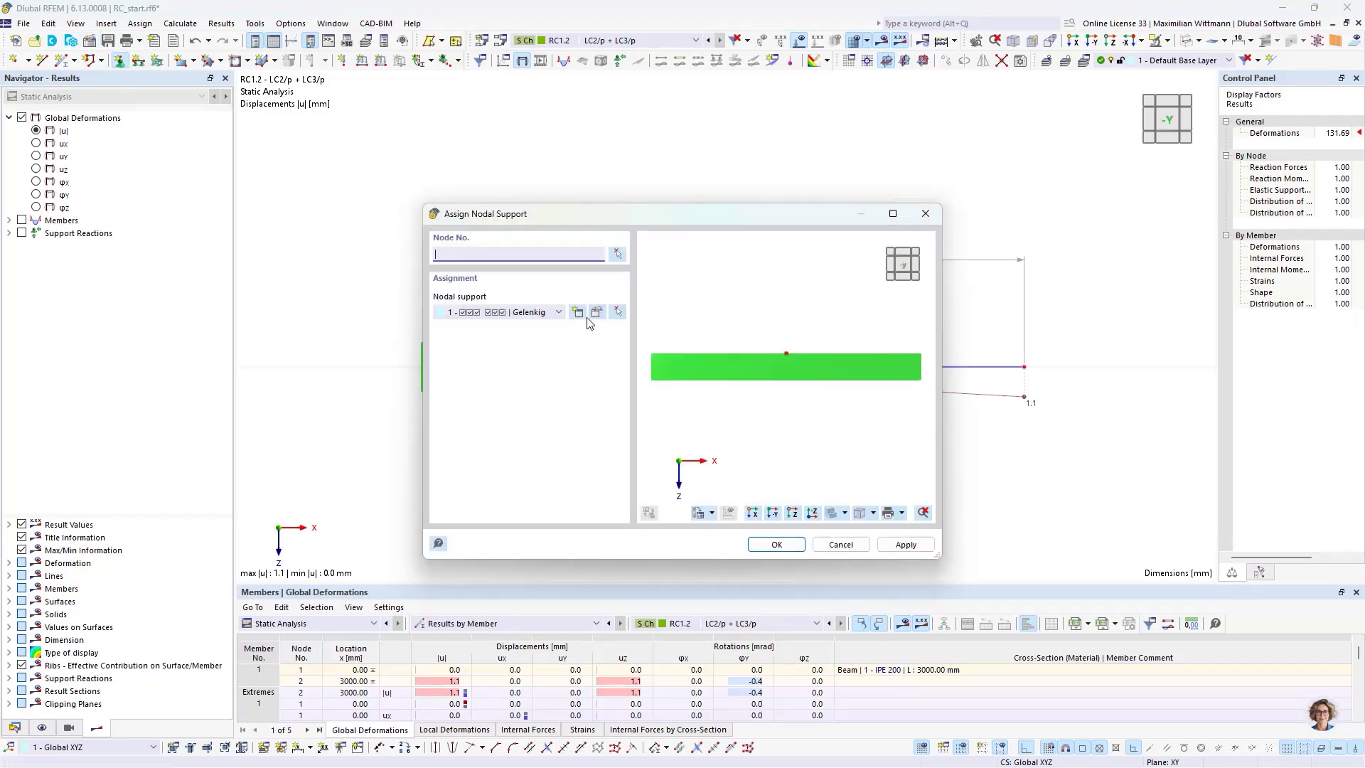
click(578, 313)
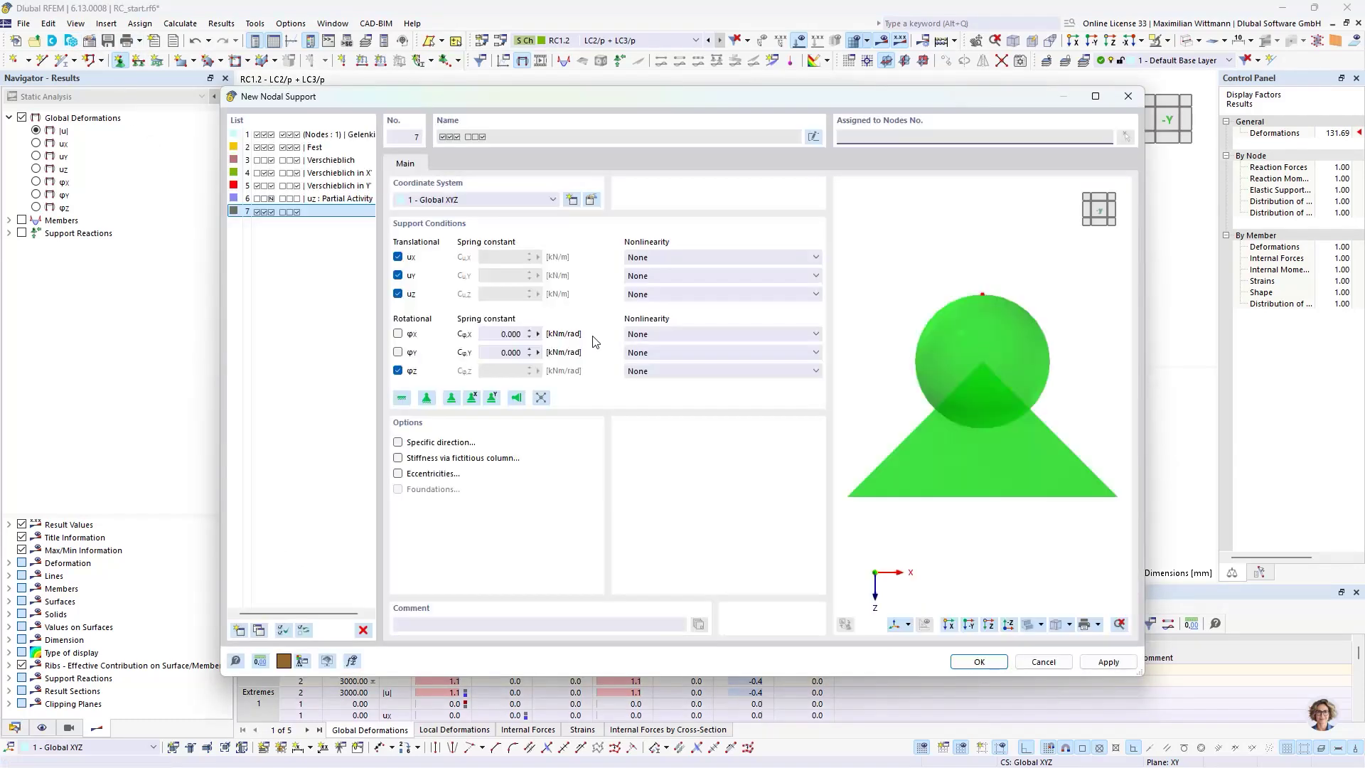
click(398, 257)
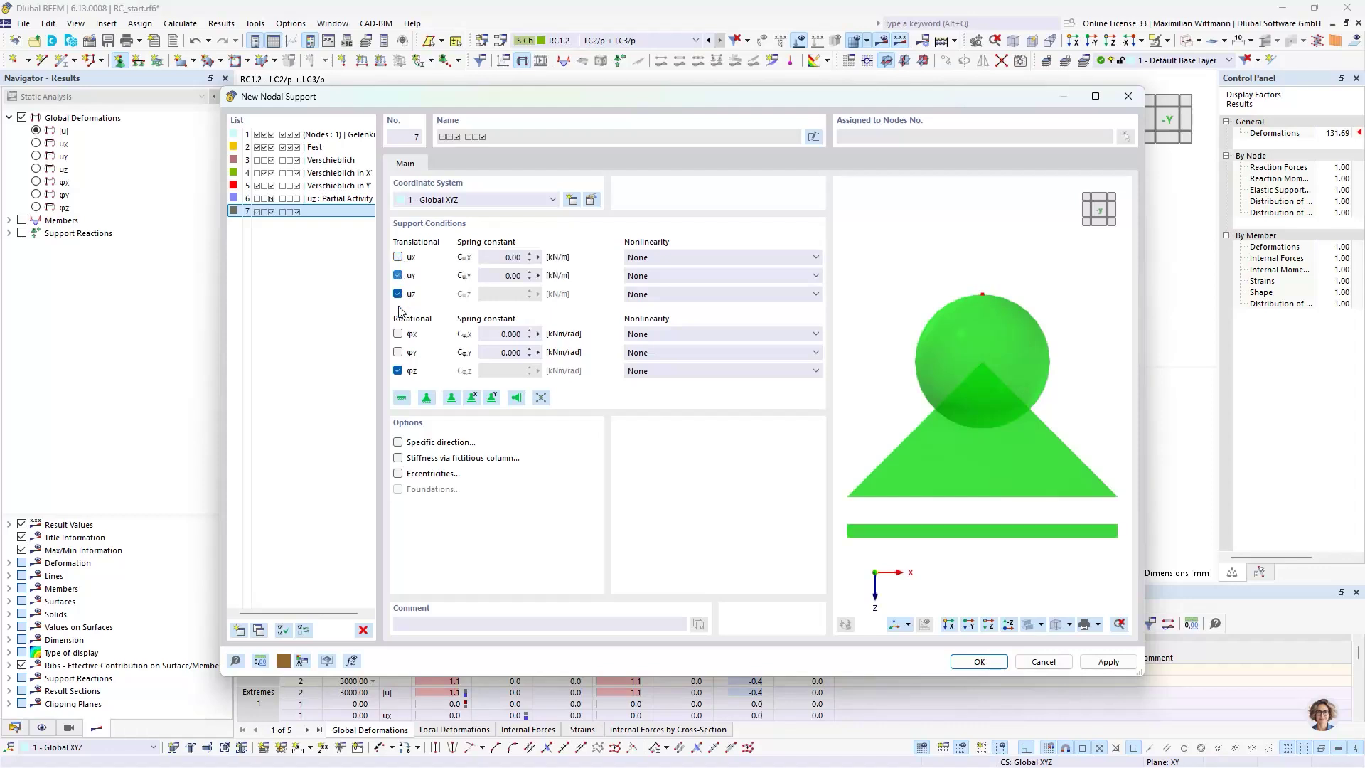
click(398, 275)
click(398, 370)
click(664, 295)
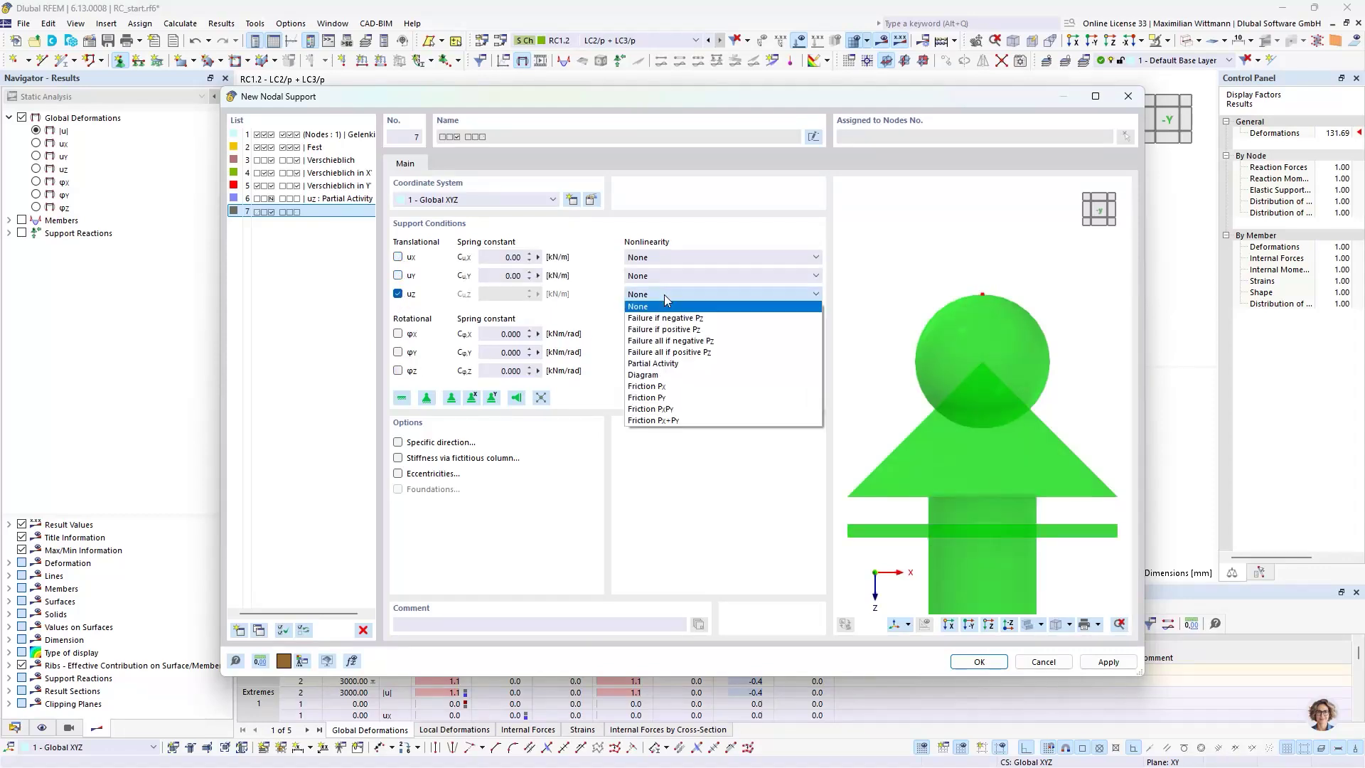
click(653, 364)
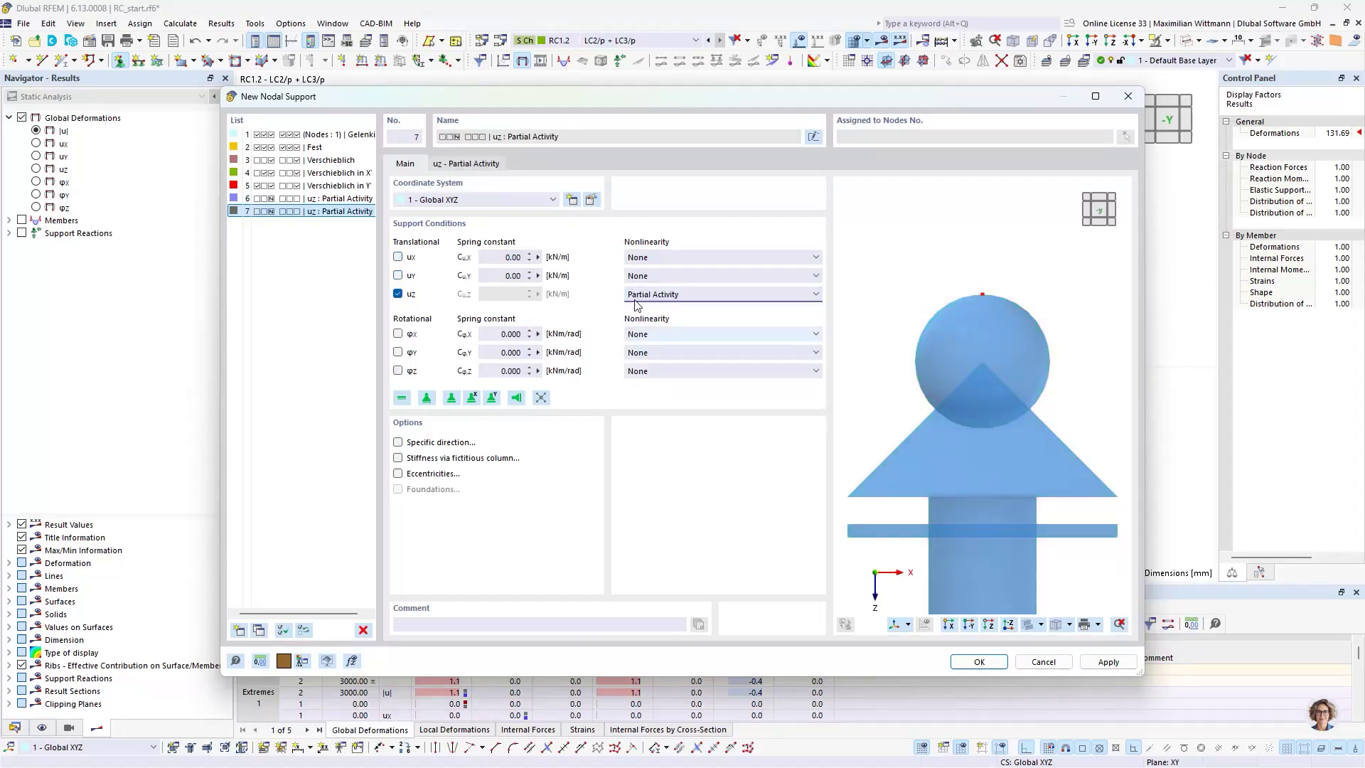
Set the uZ slippage of the partial activity to 0.8 mm in both the negative and positive zones
click(475, 163)
click(461, 353)
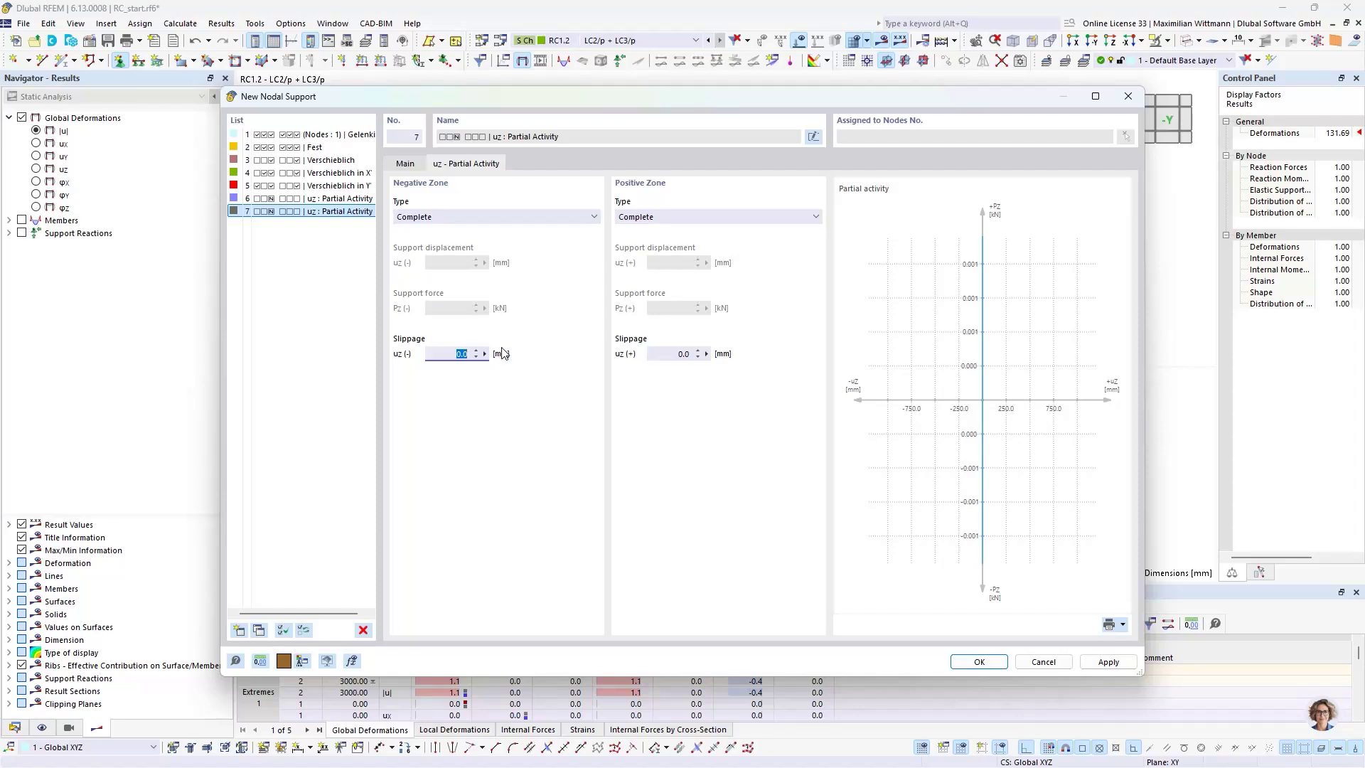
text(0.)
key(Tab)
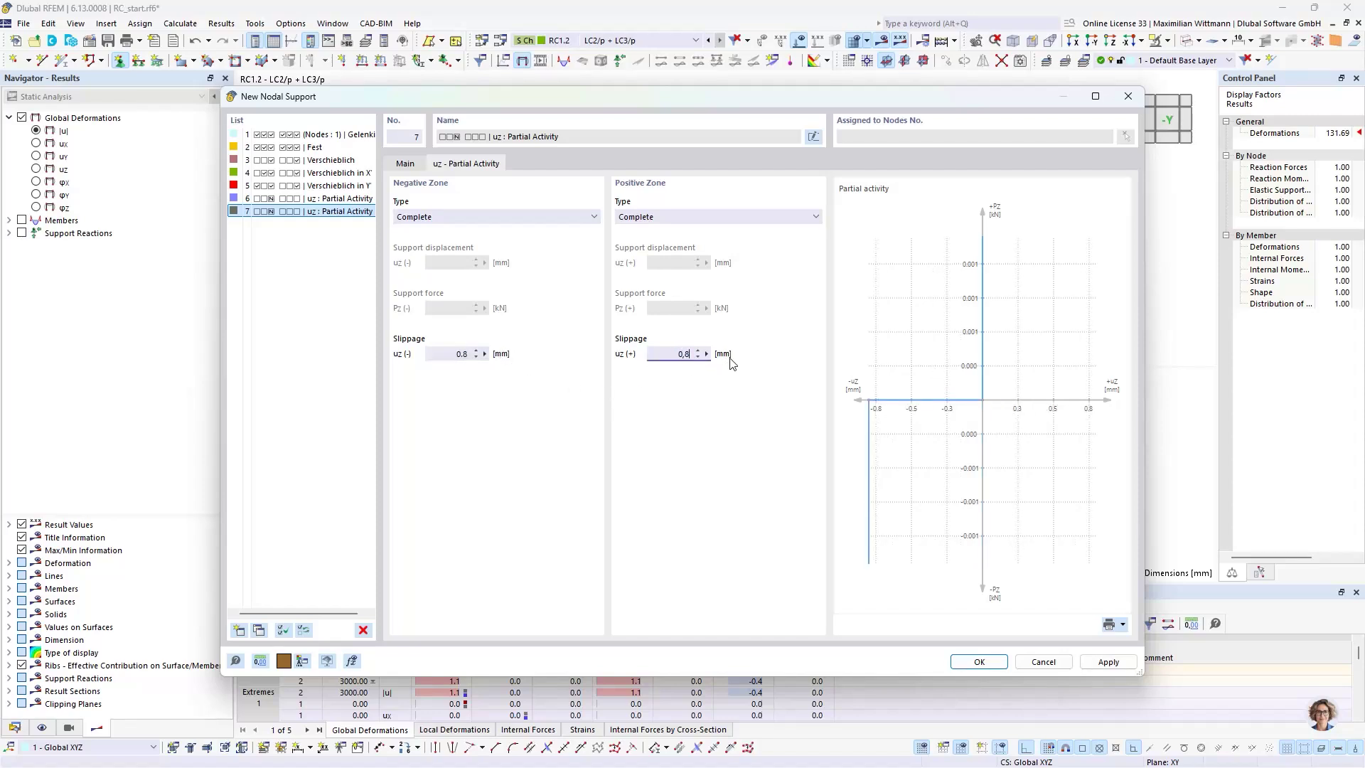
text(0,8)
click(448, 354)
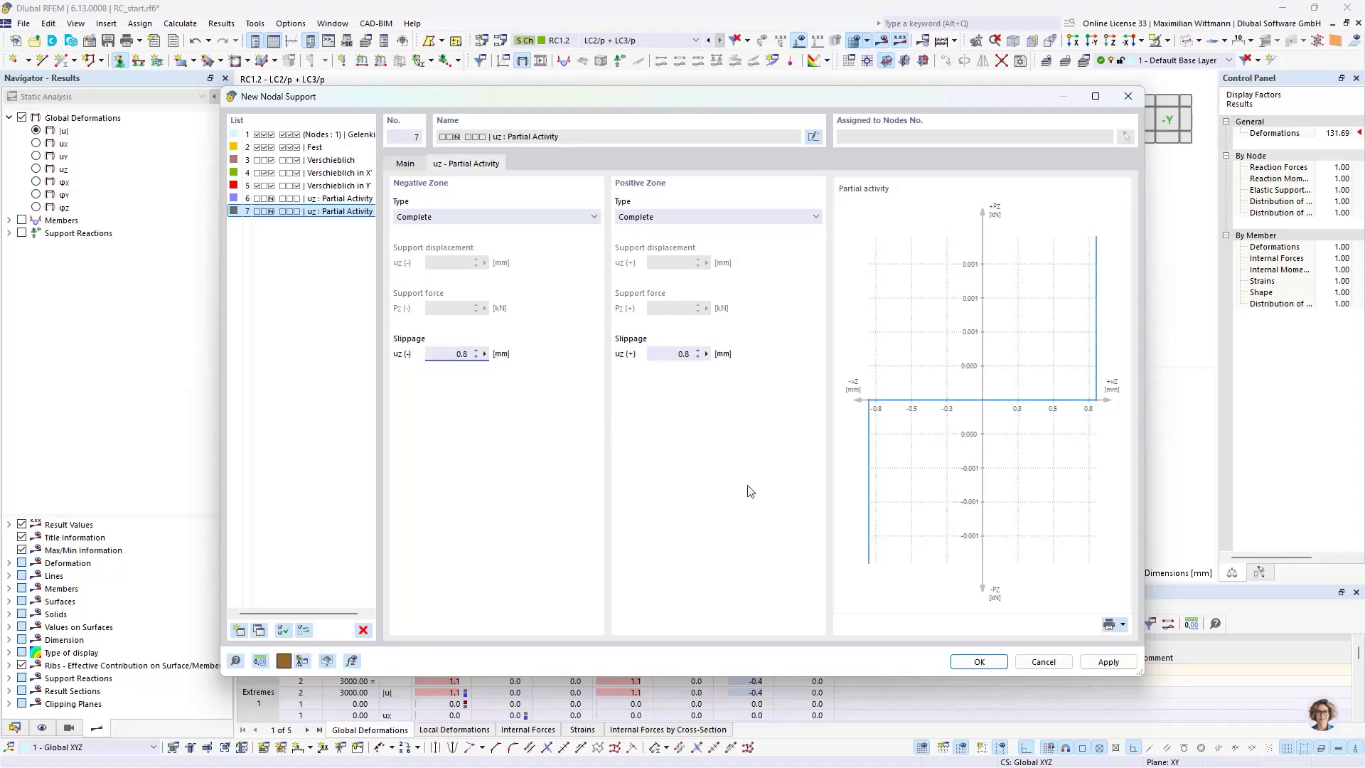
Assign the new partial-activity support to the node at the beam's free end and recalculate all loading
click(976, 661)
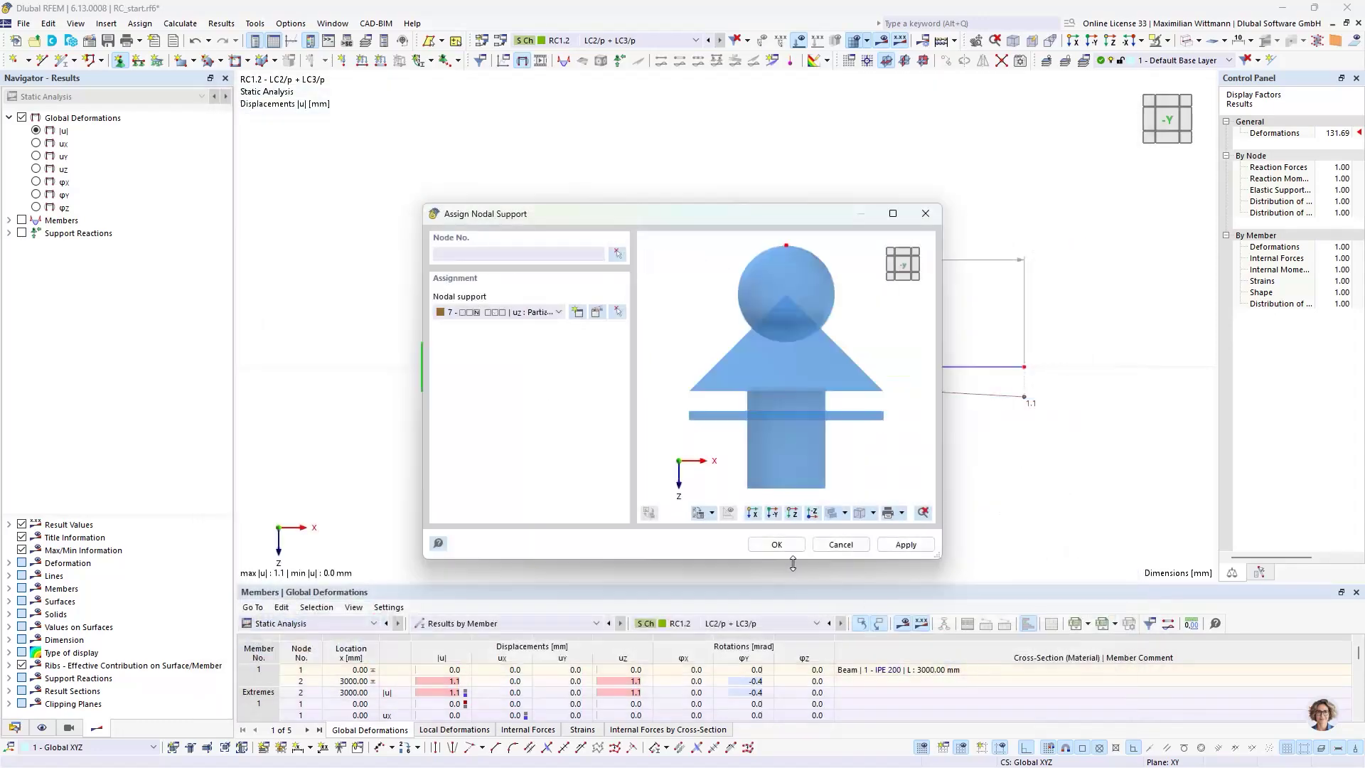
click(776, 544)
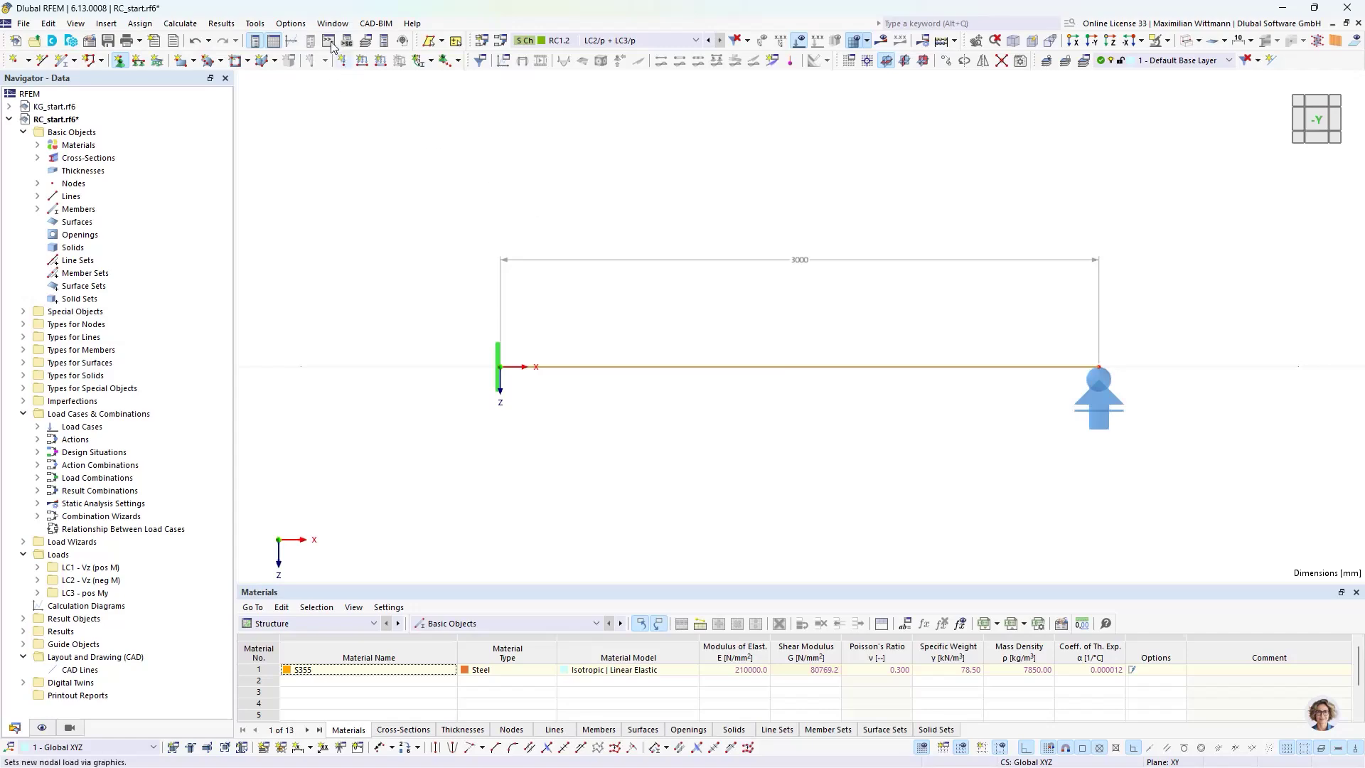
click(180, 23)
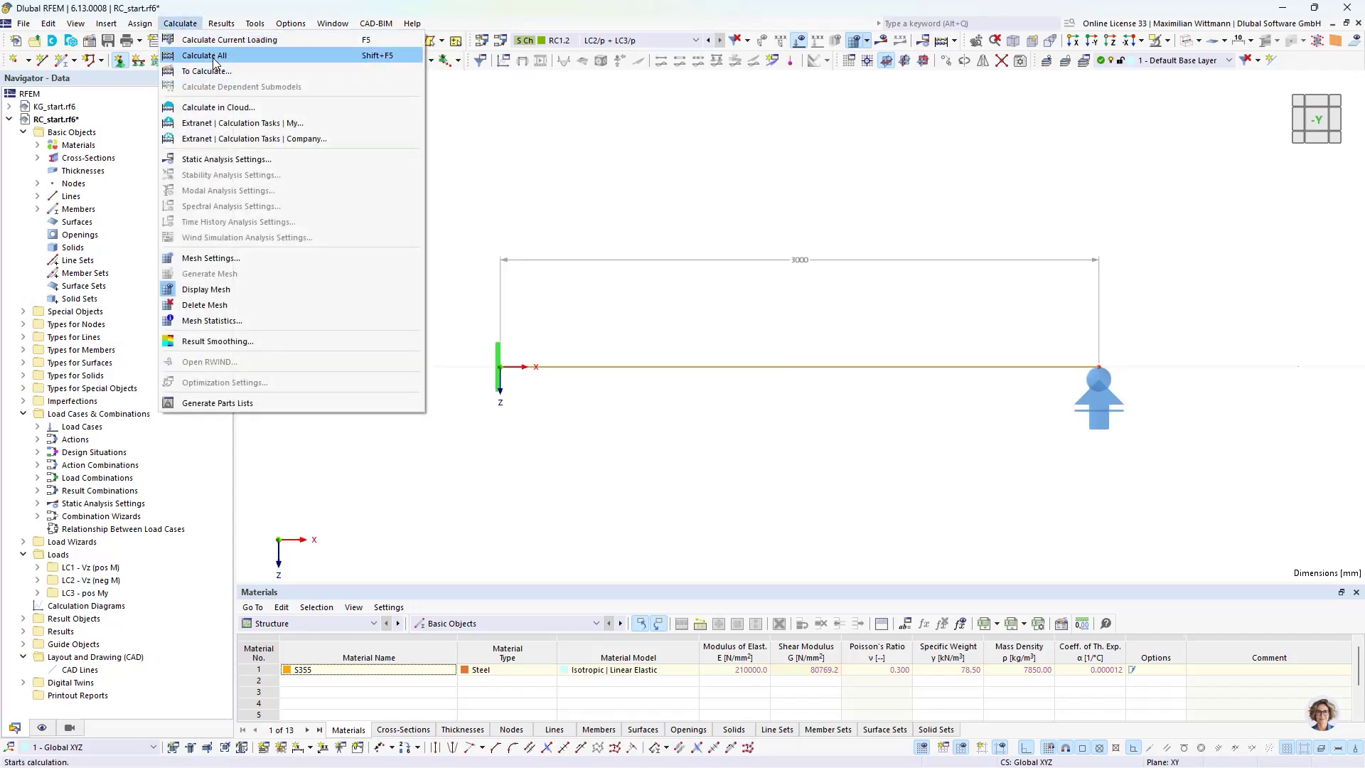
click(213, 57)
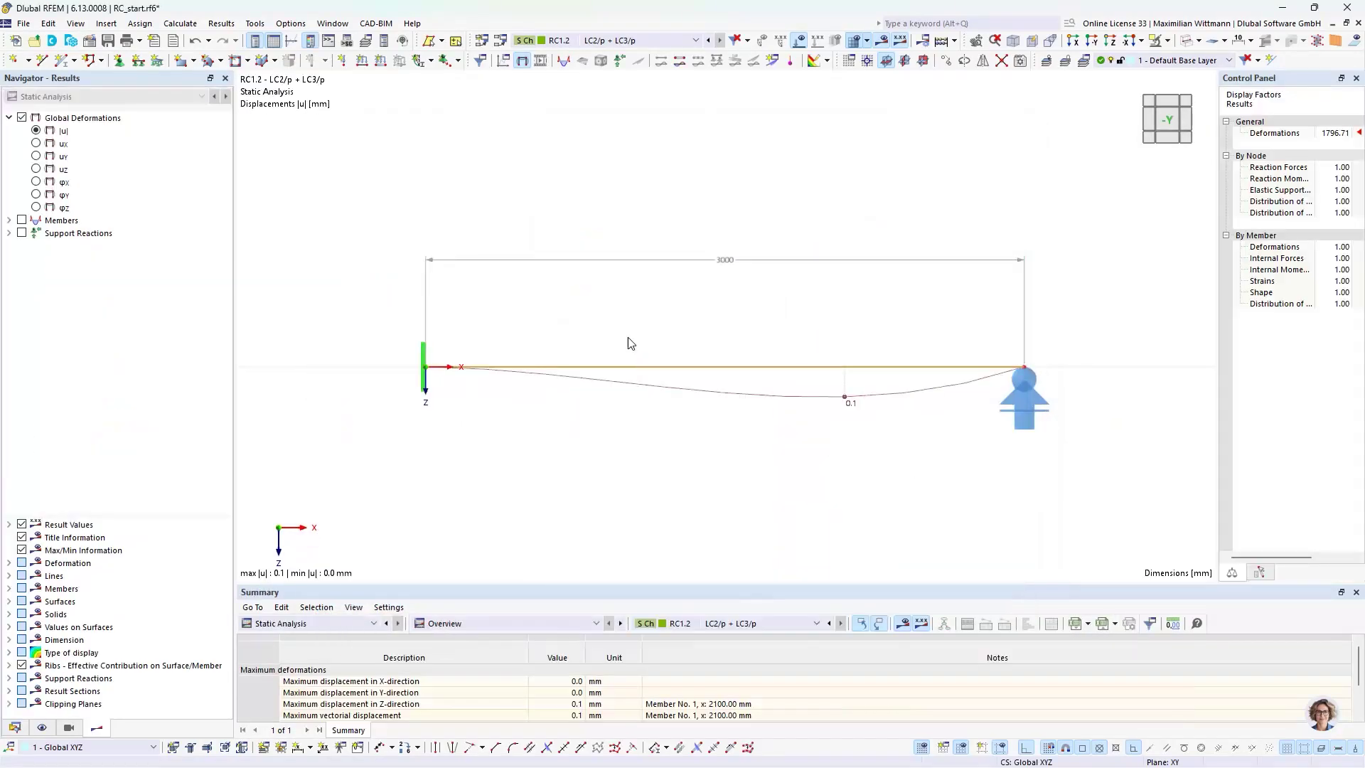
Display the member moments My for load combination CO1 instead of the global deformations and inspect them at the fixed support
click(606, 41)
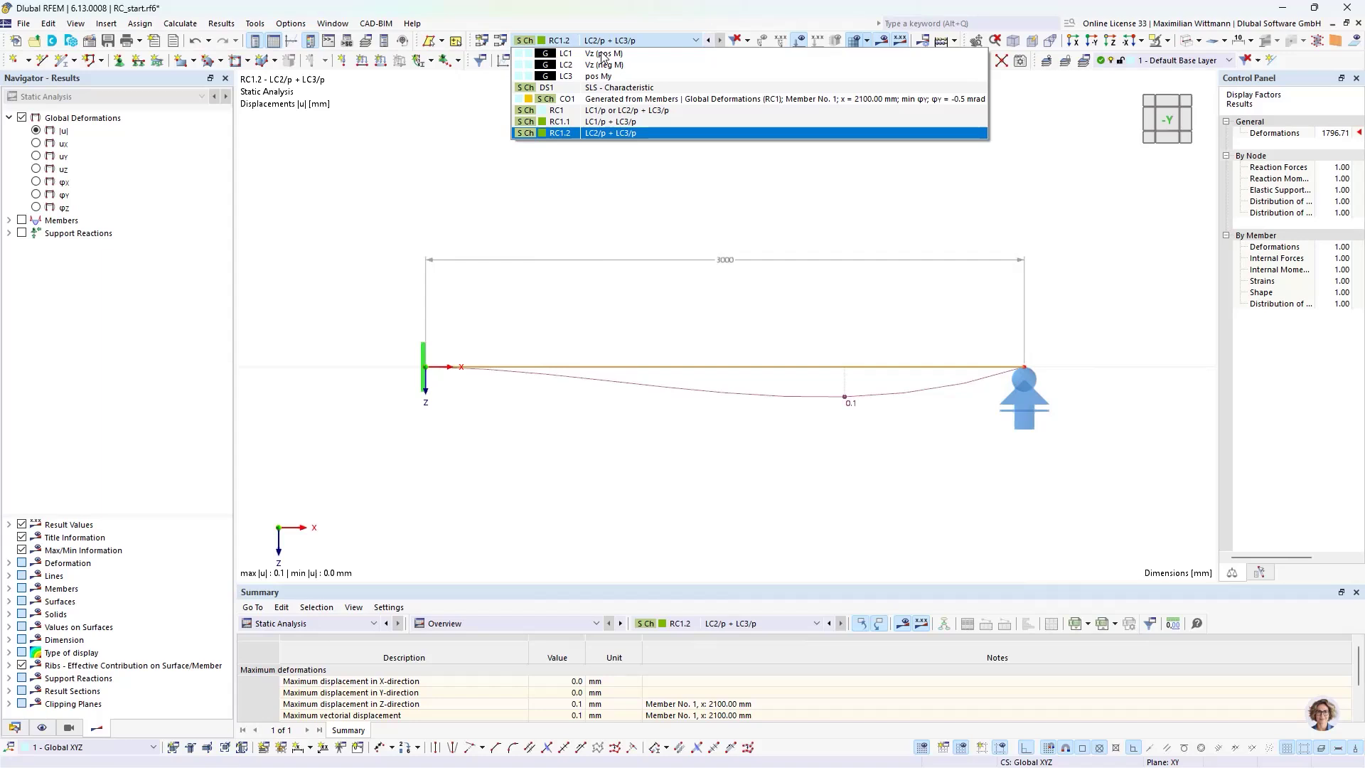
click(606, 99)
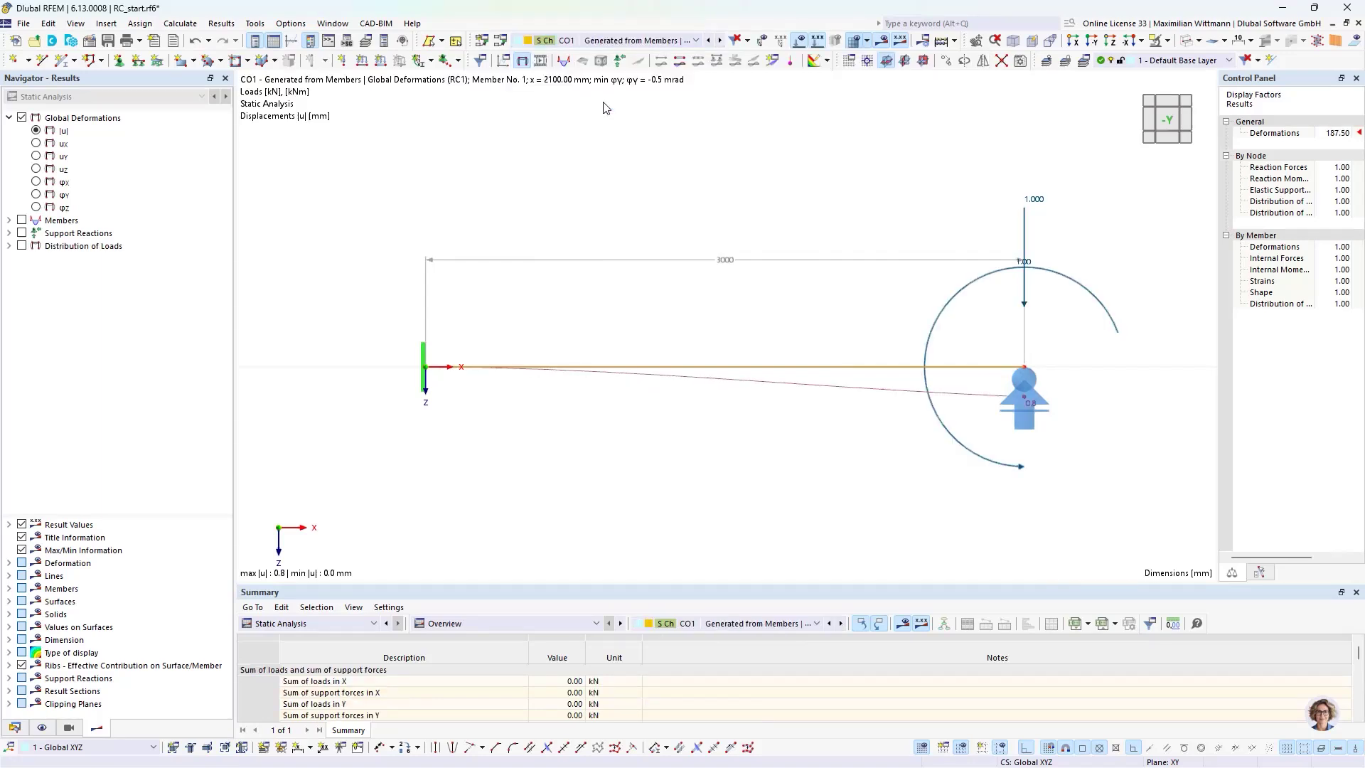
click(23, 221)
scroll(438, 369, up, 3)
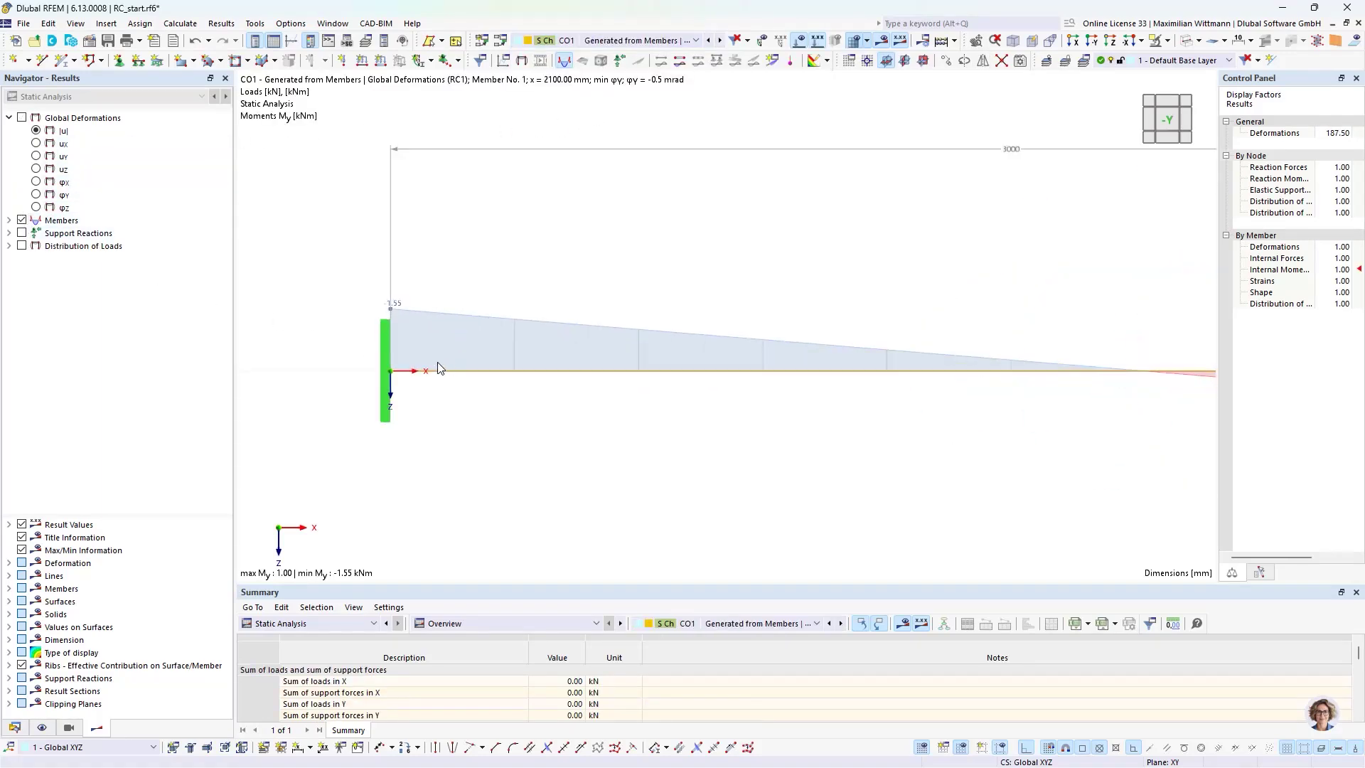
scroll(377, 334, up, 1)
scroll(377, 333, down, 2)
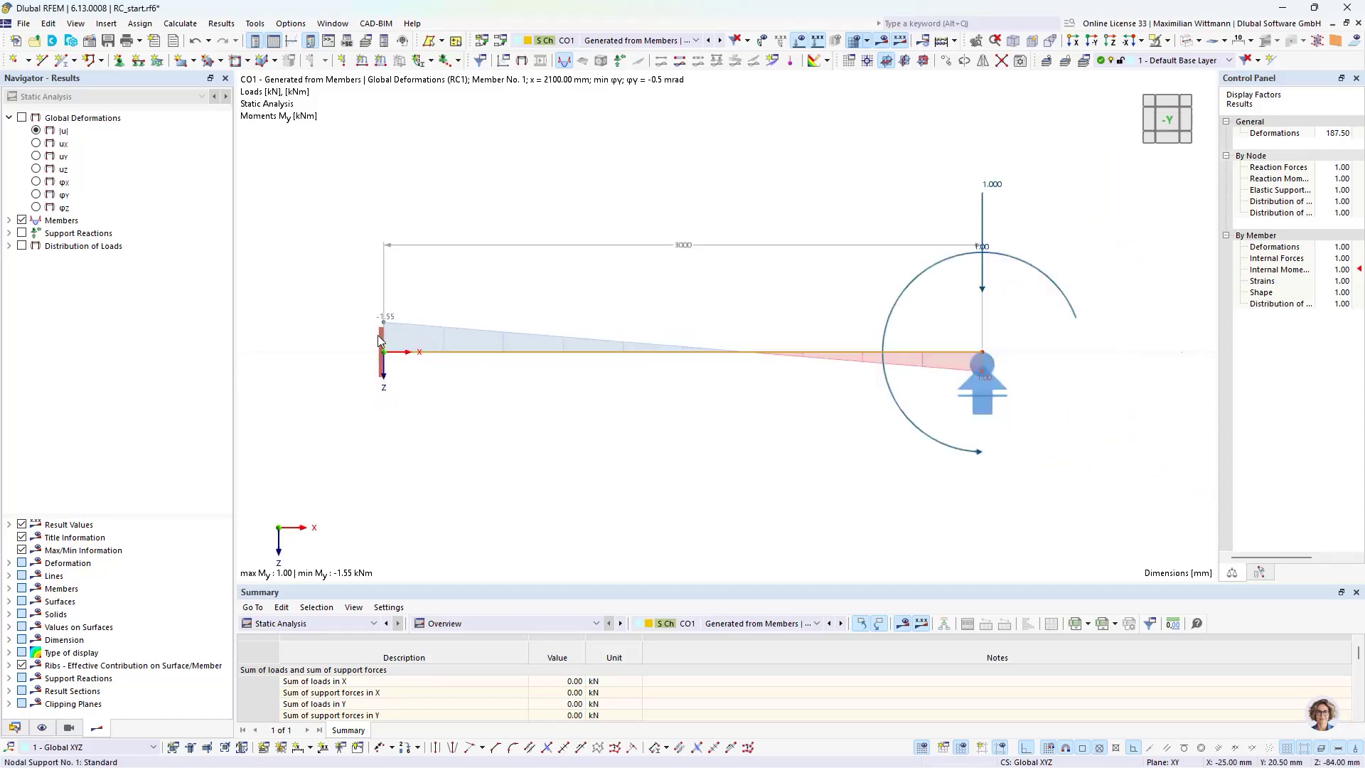
Show the moments My for result combination RC1.2 and inspect the diagram at the fixed support
click(629, 41)
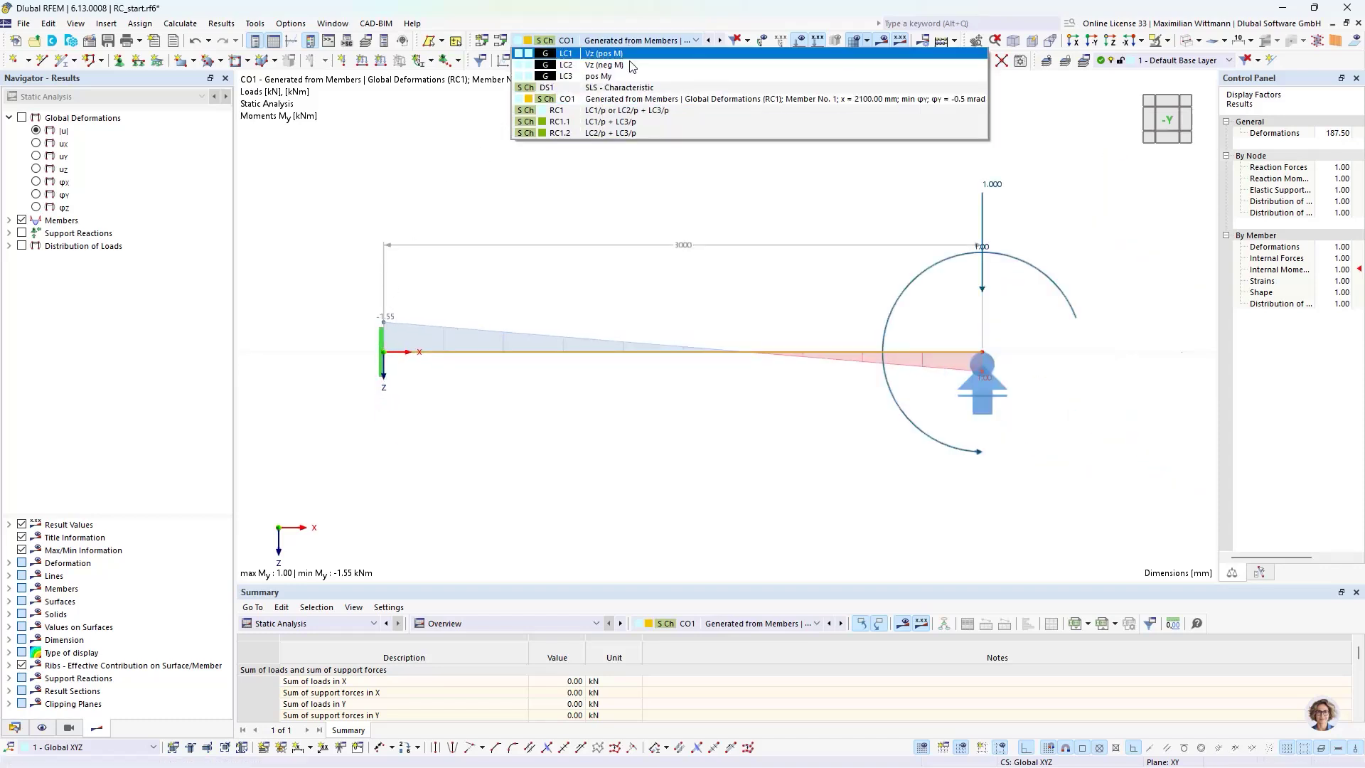
click(630, 134)
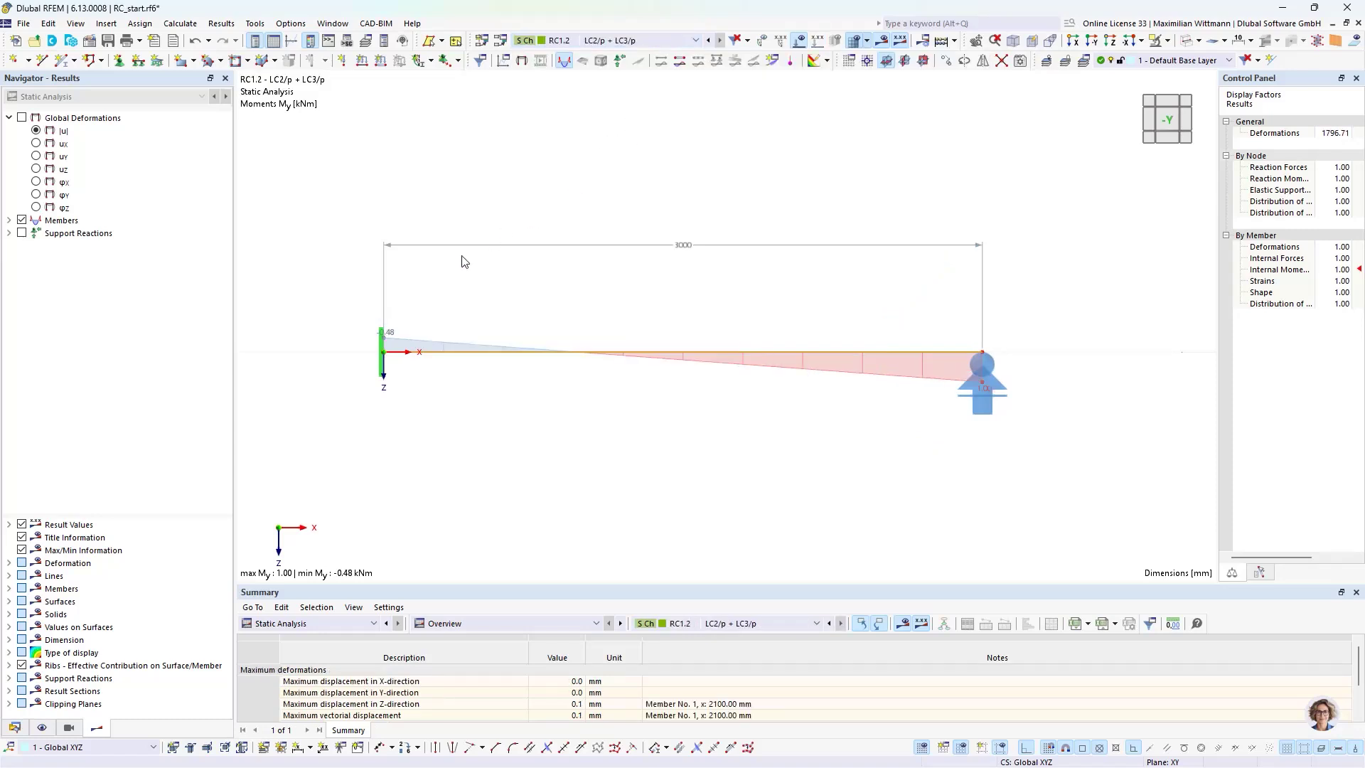
scroll(423, 297, up, 2)
scroll(312, 421, up, 2)
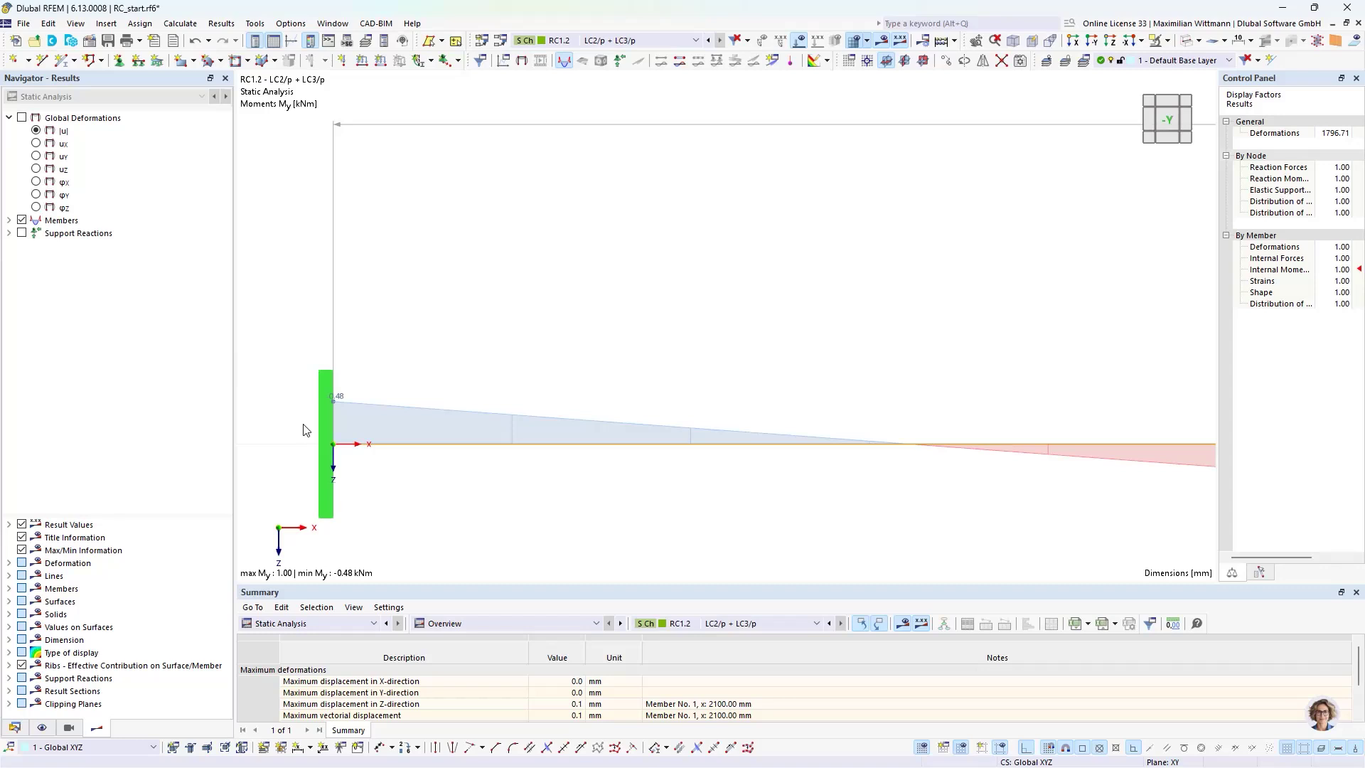
scroll(304, 427, down, 3)
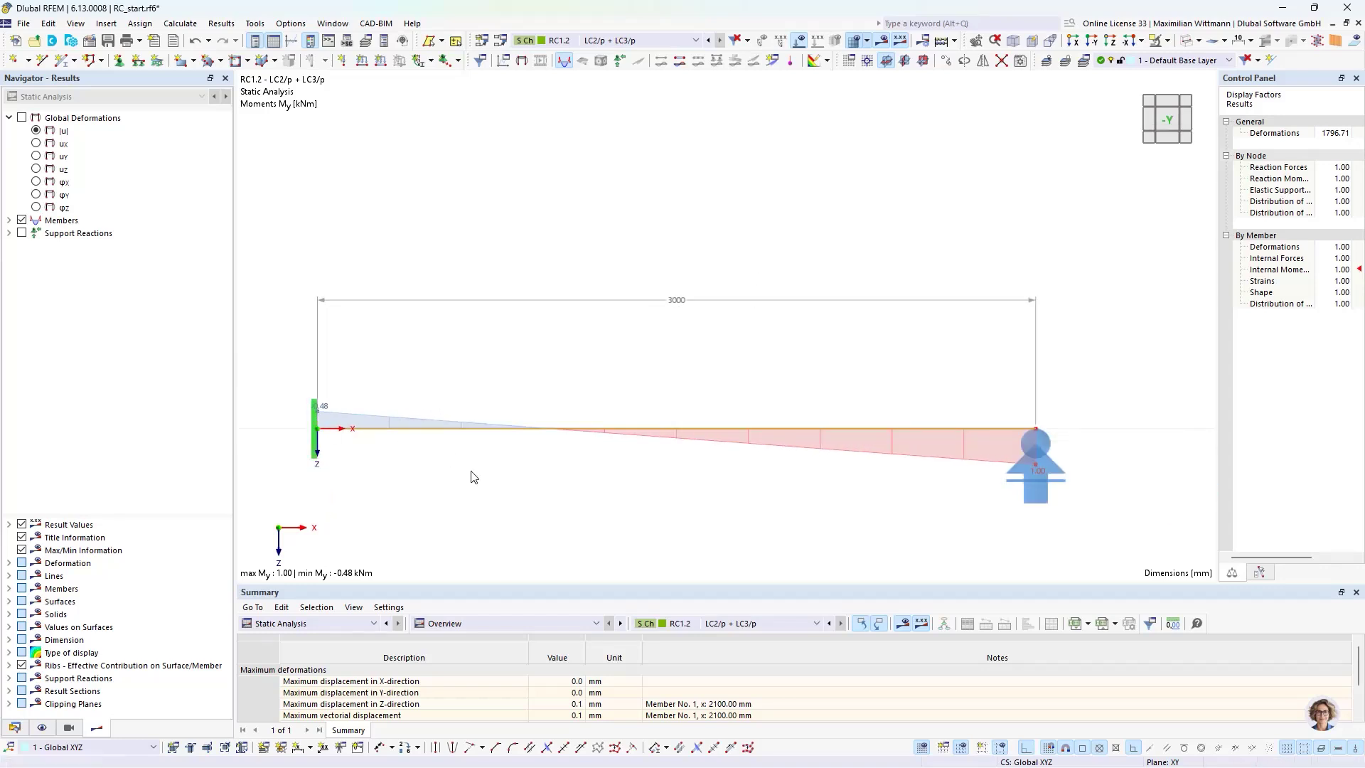
middle_drag(472, 472, 503, 384)
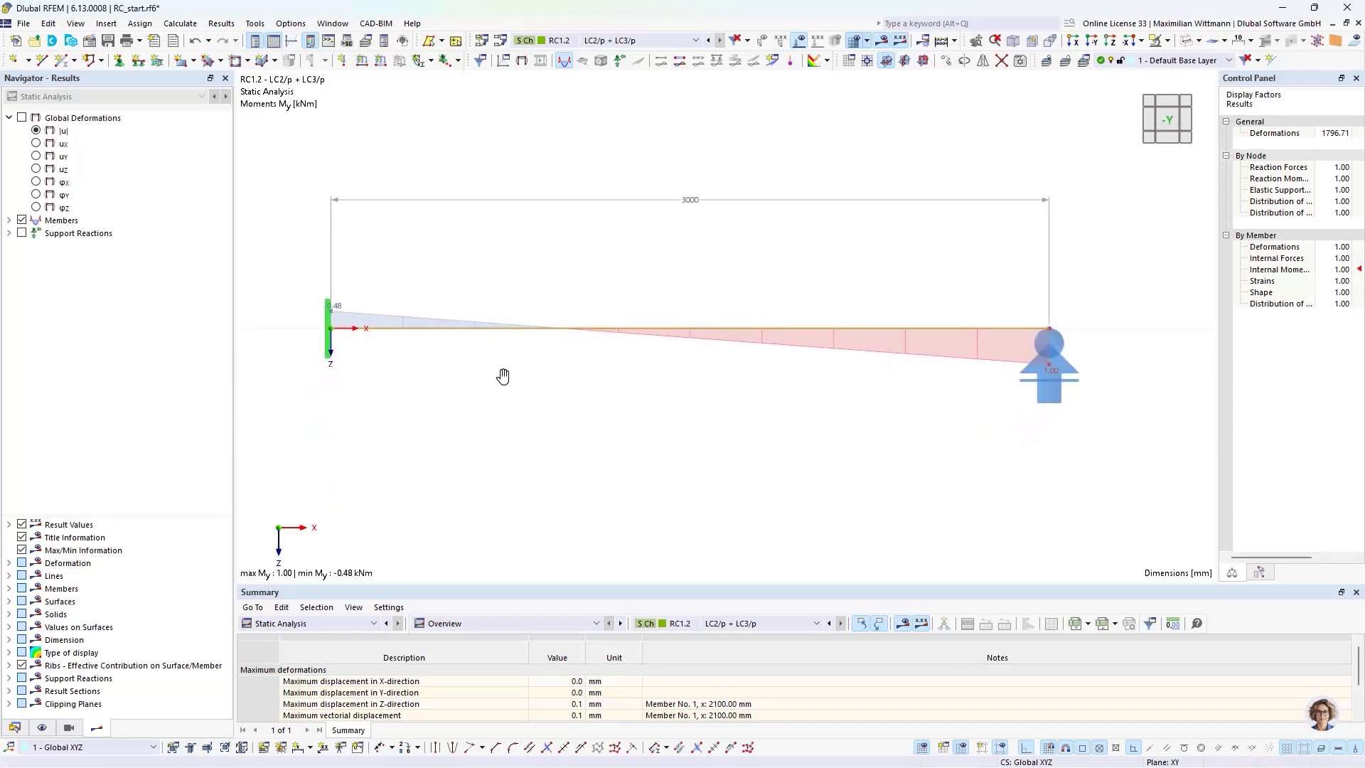
Check the moments My at the fixed support for load case LC2 and for load case LC3
click(607, 41)
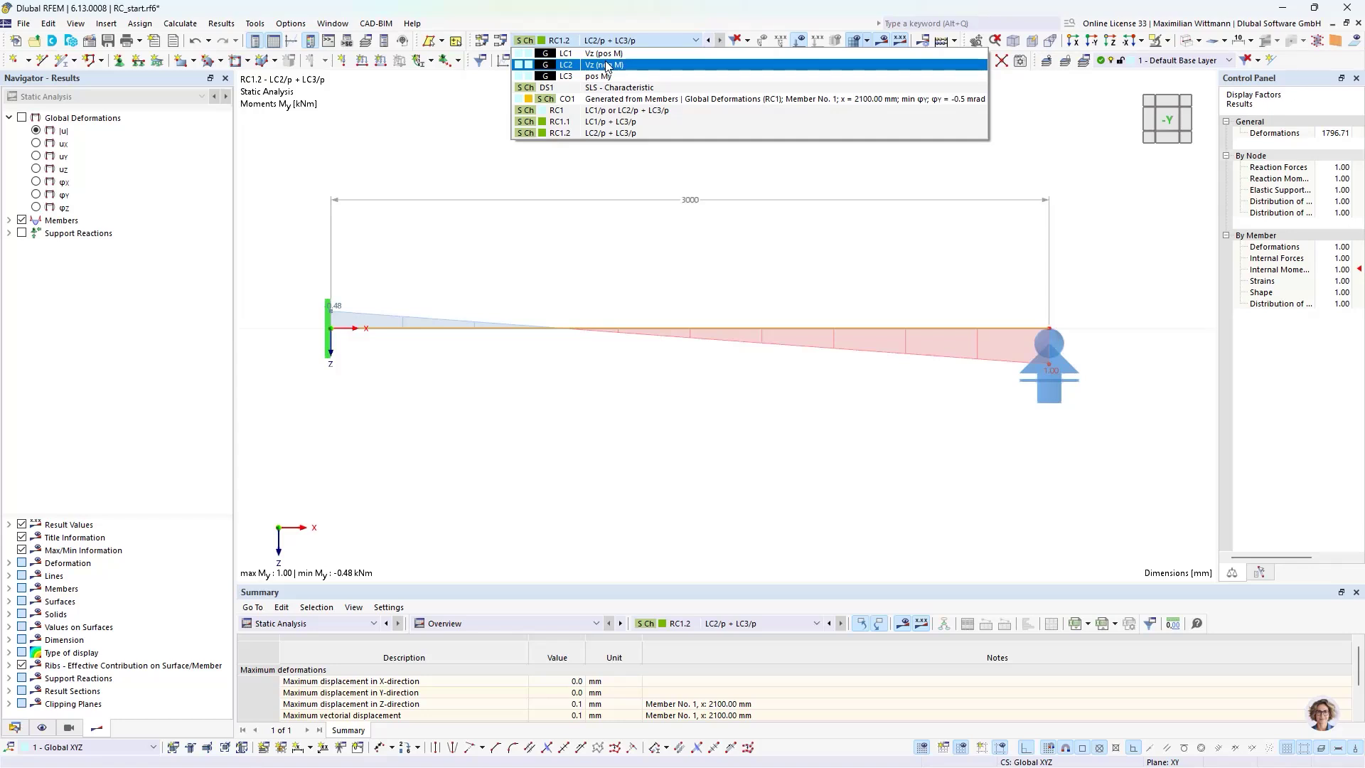
click(608, 65)
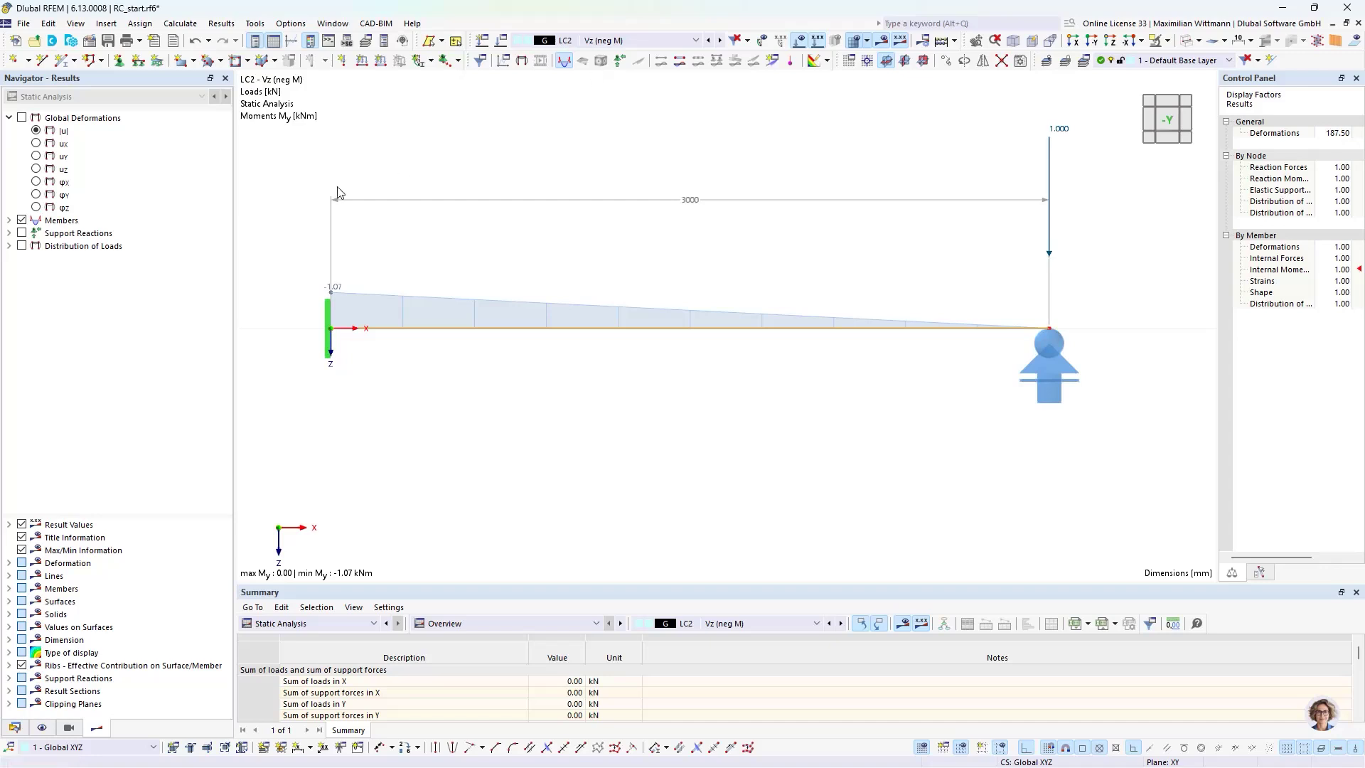
scroll(299, 315, up, 4)
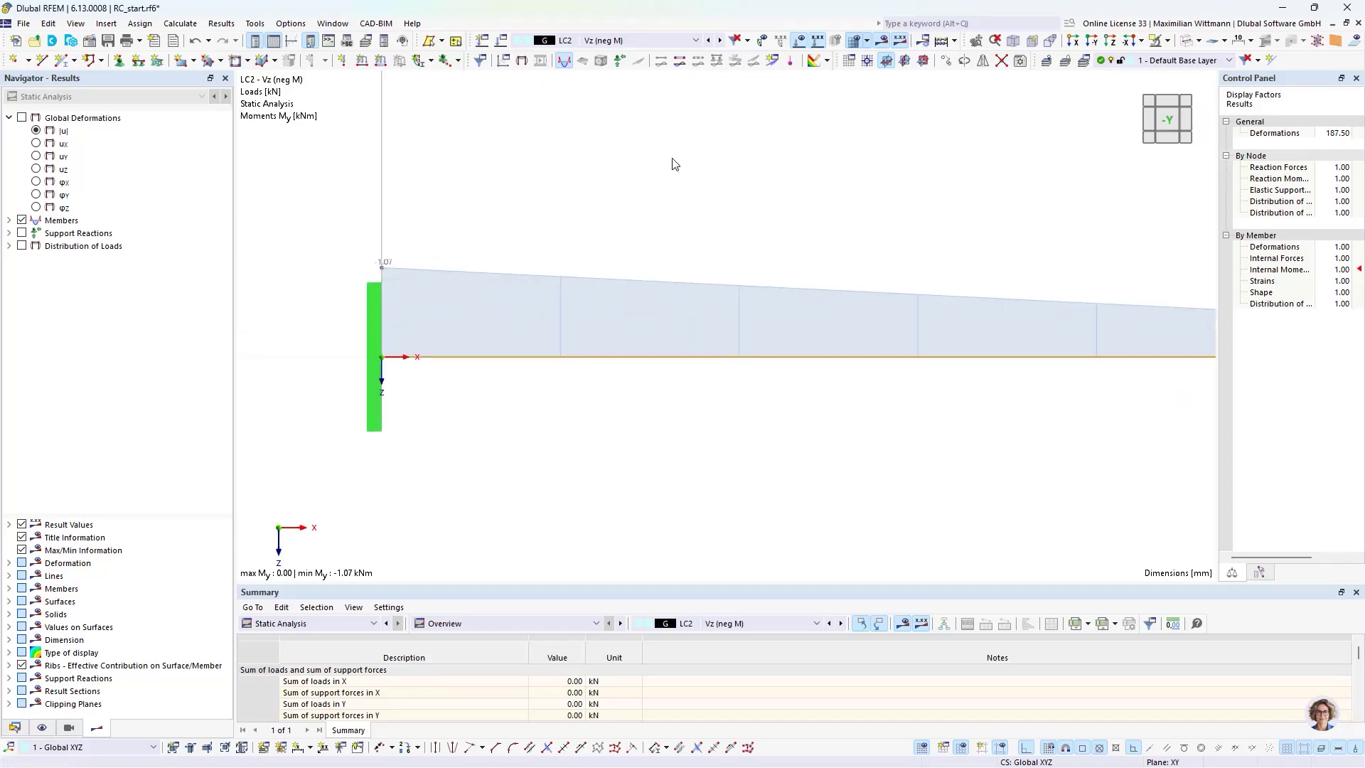
click(720, 41)
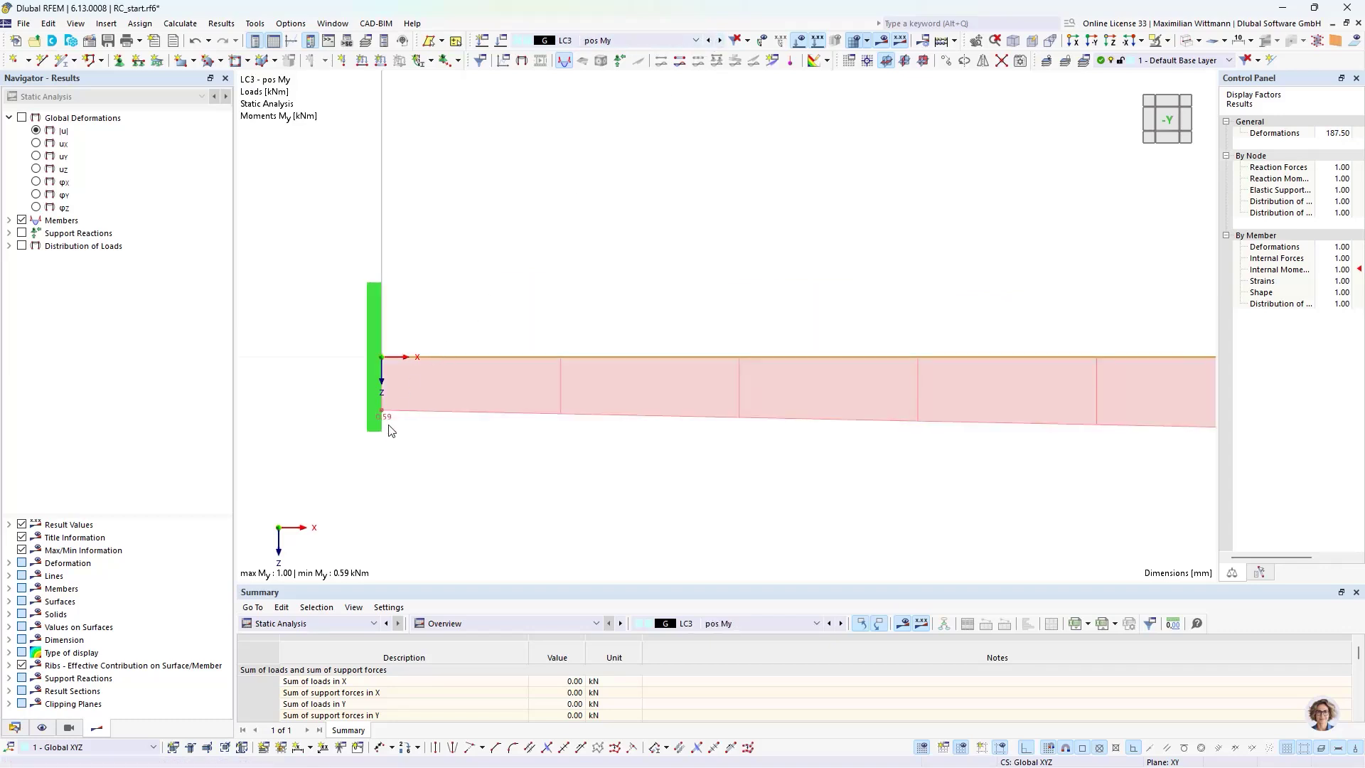
scroll(390, 439, up, 2)
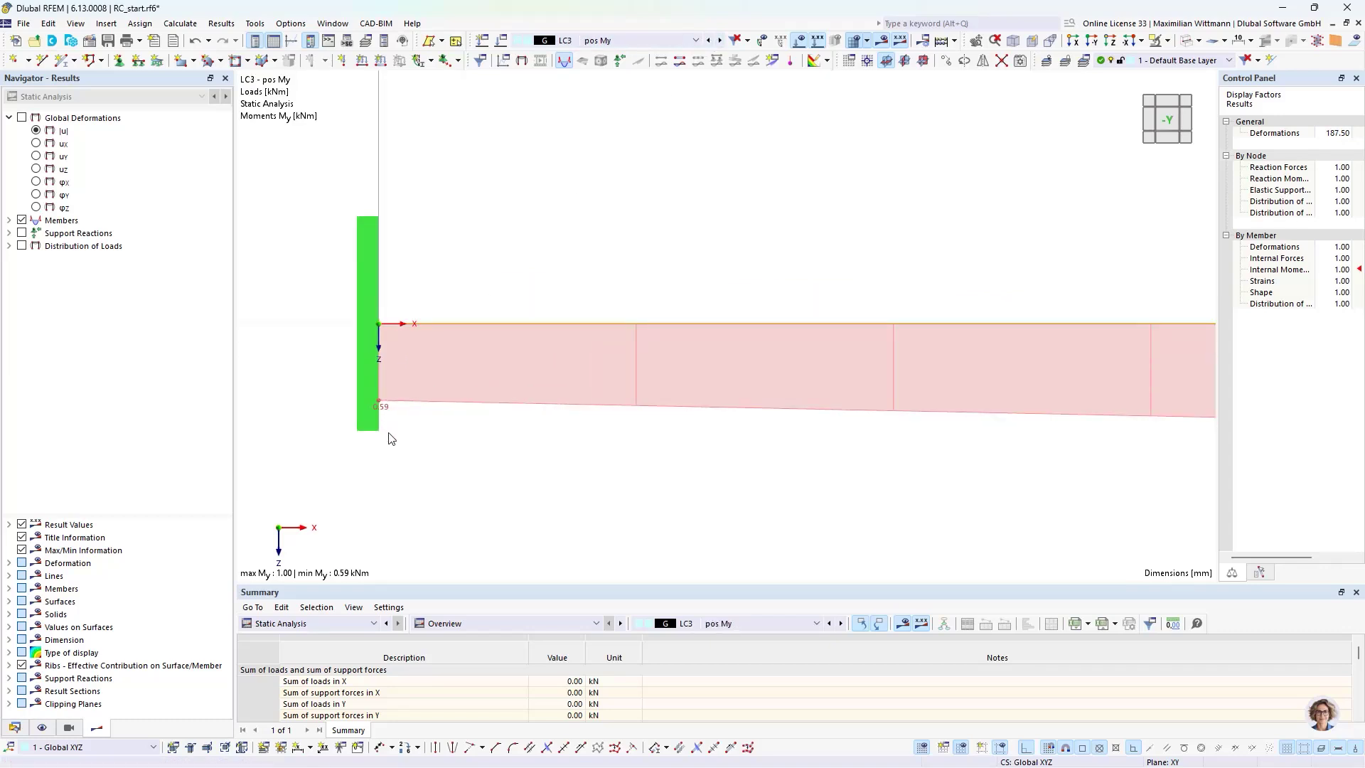
scroll(390, 439, down, 1)
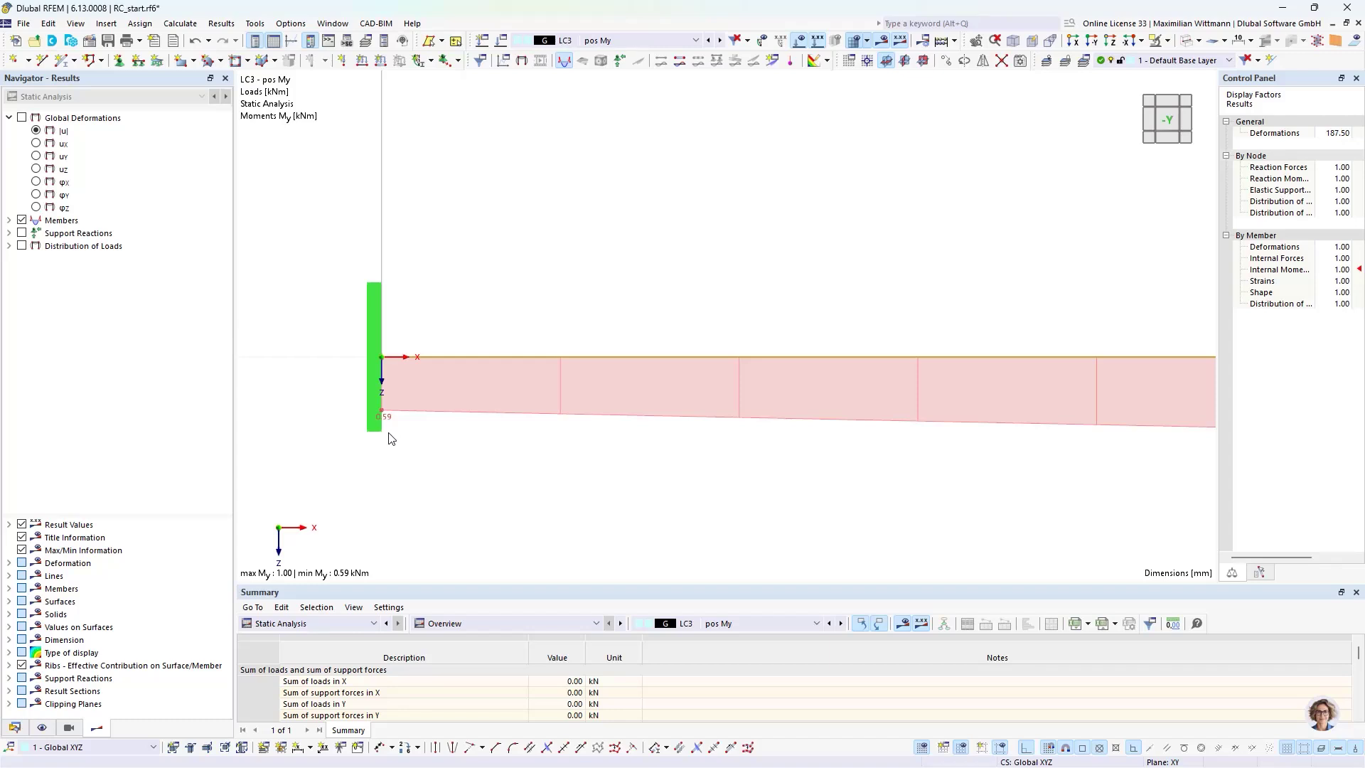
Return to the moments My of result combination RC1.2 and view the diagram along the whole beam
click(650, 41)
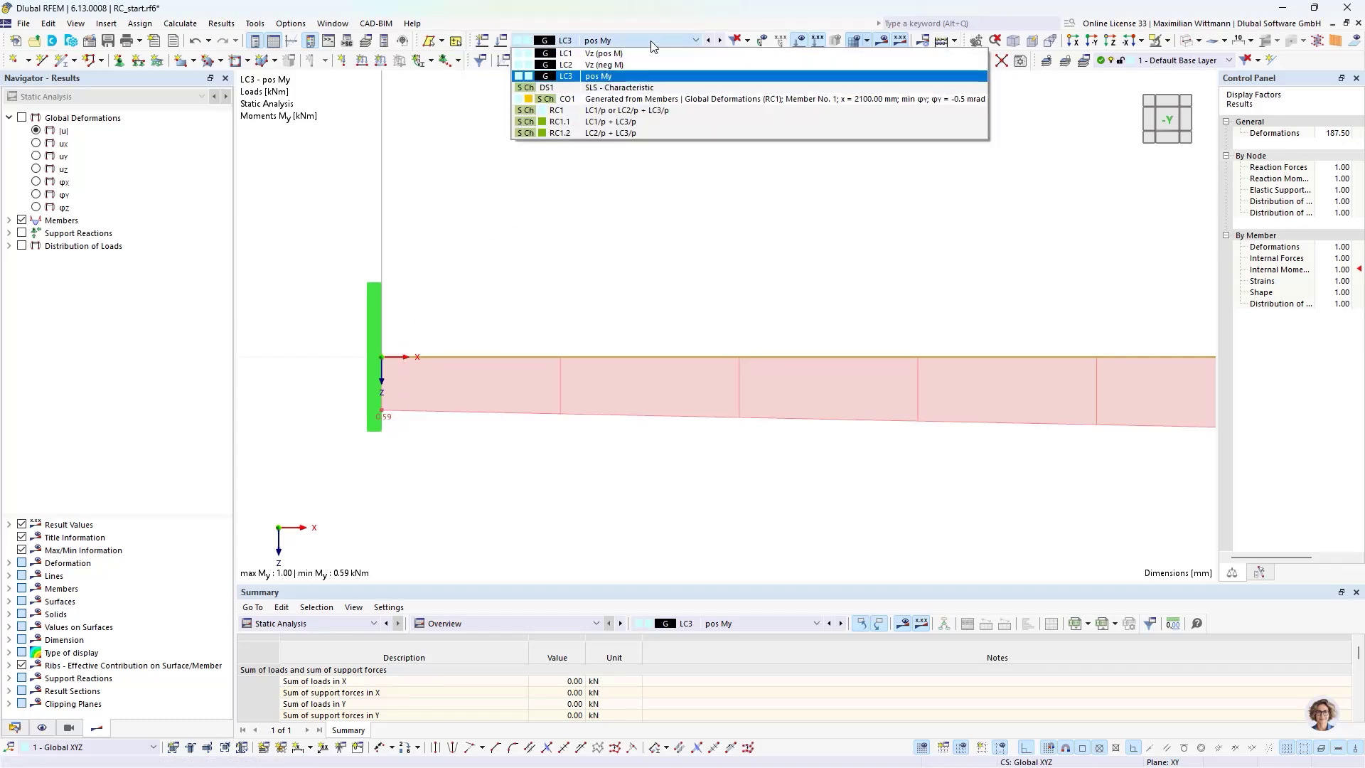
click(639, 133)
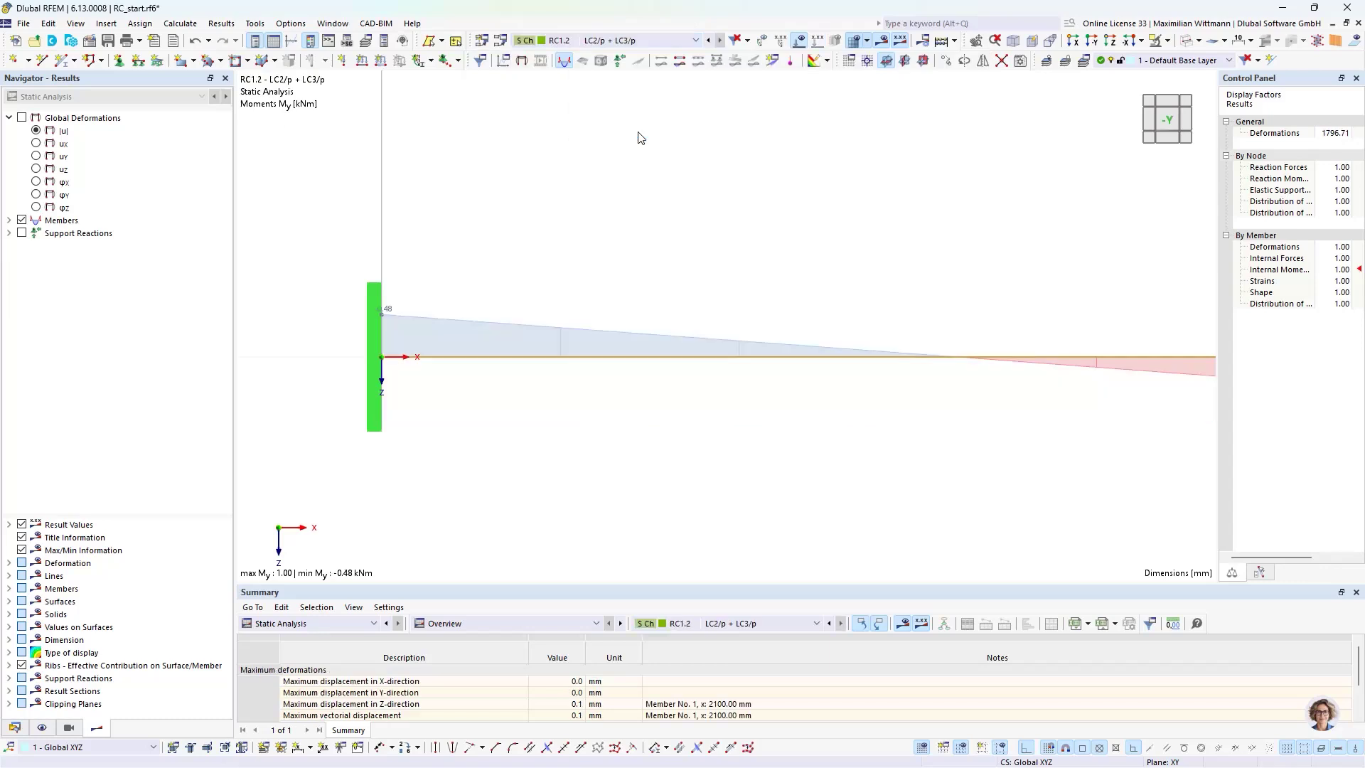
scroll(425, 335, down, 2)
scroll(425, 335, down, 3)
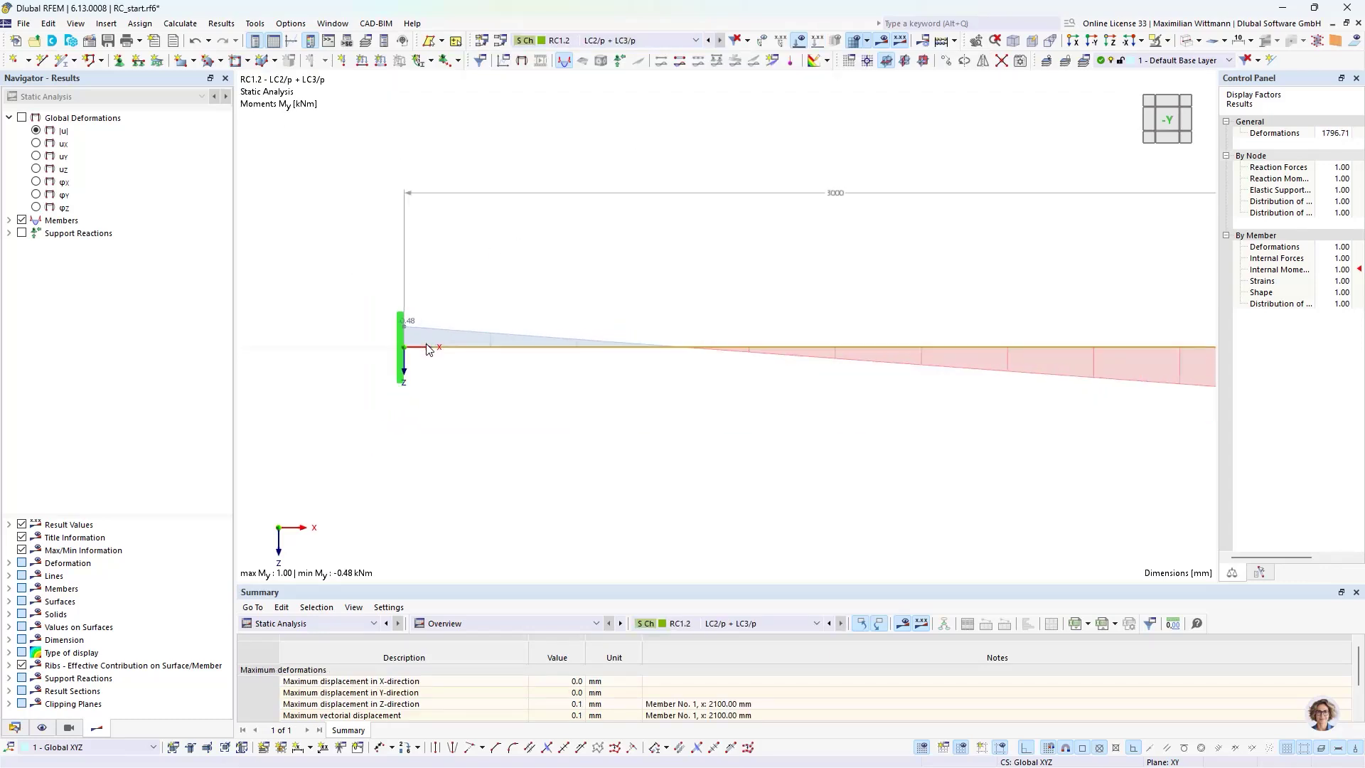
mouse_move(558, 411)
middle_down()
mouse_move(524, 406)
mouse_move(550, 433)
middle_up()
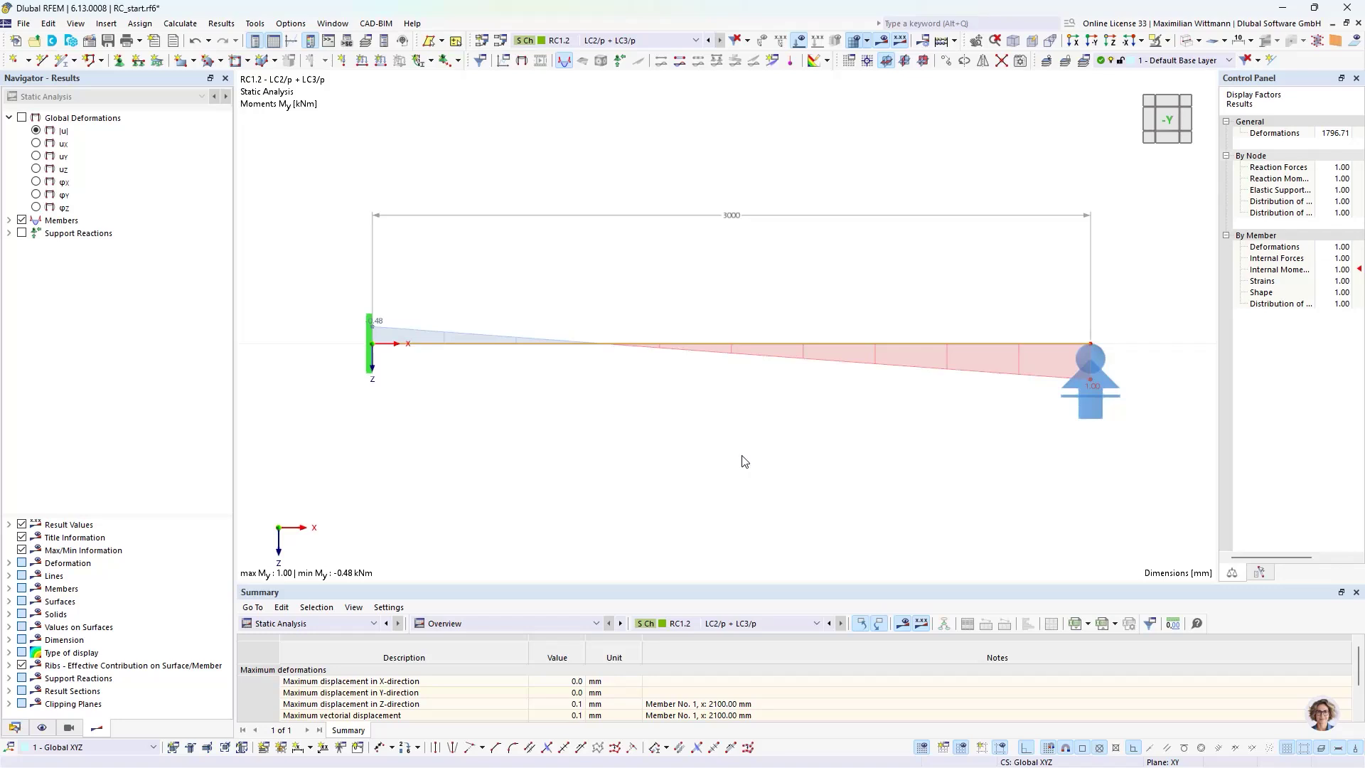
Switch to File Explorer, go to the Kopplungsgenerierer folder inside FAQ_260310 and open the RFEM file LG_start
click(1286, 9)
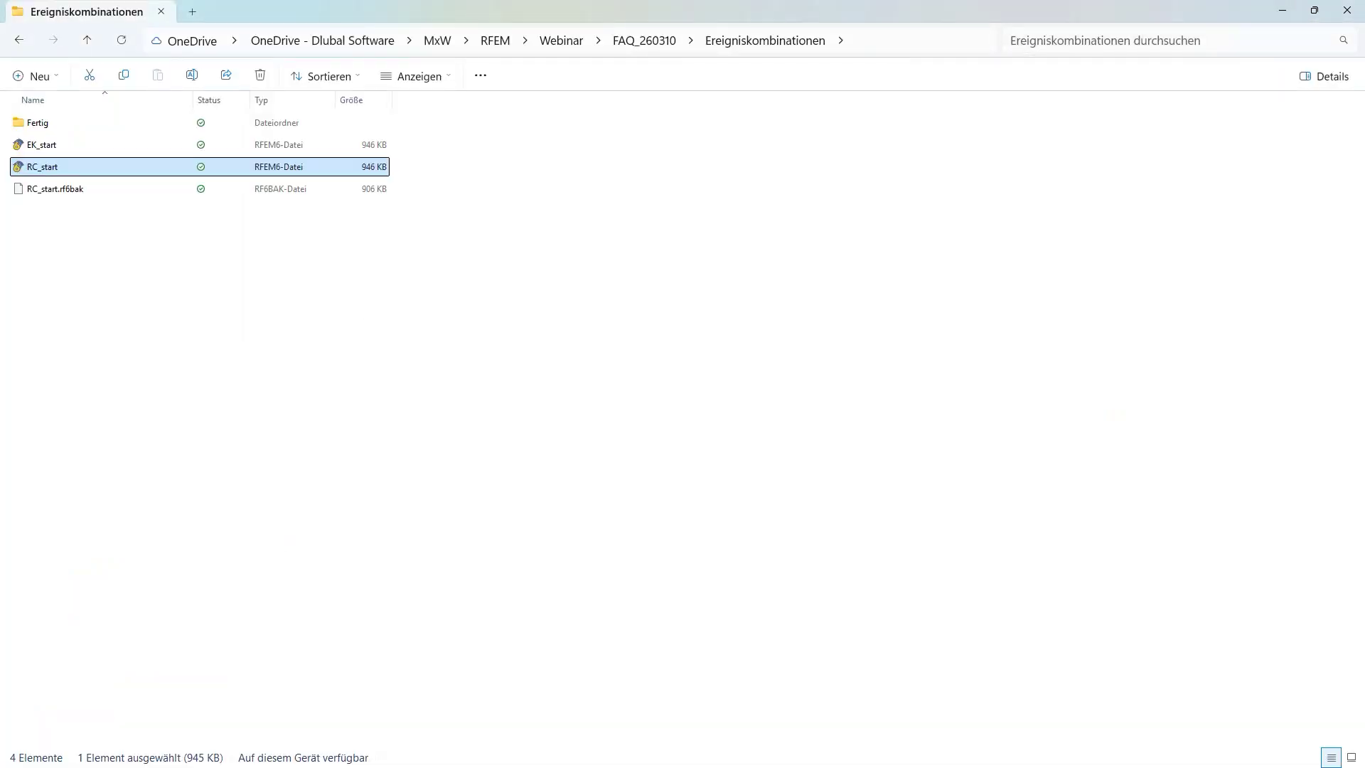
click(638, 46)
double_click(125, 151)
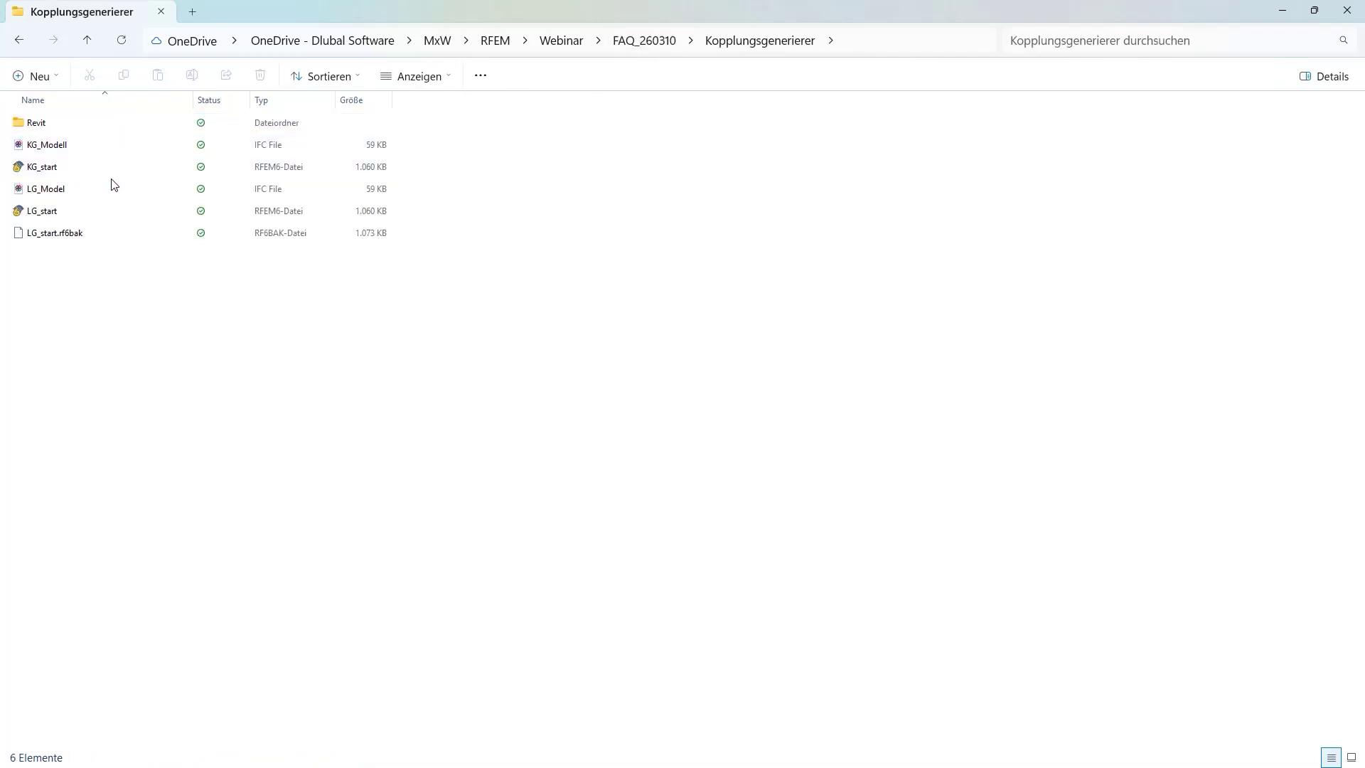
double_click(63, 213)
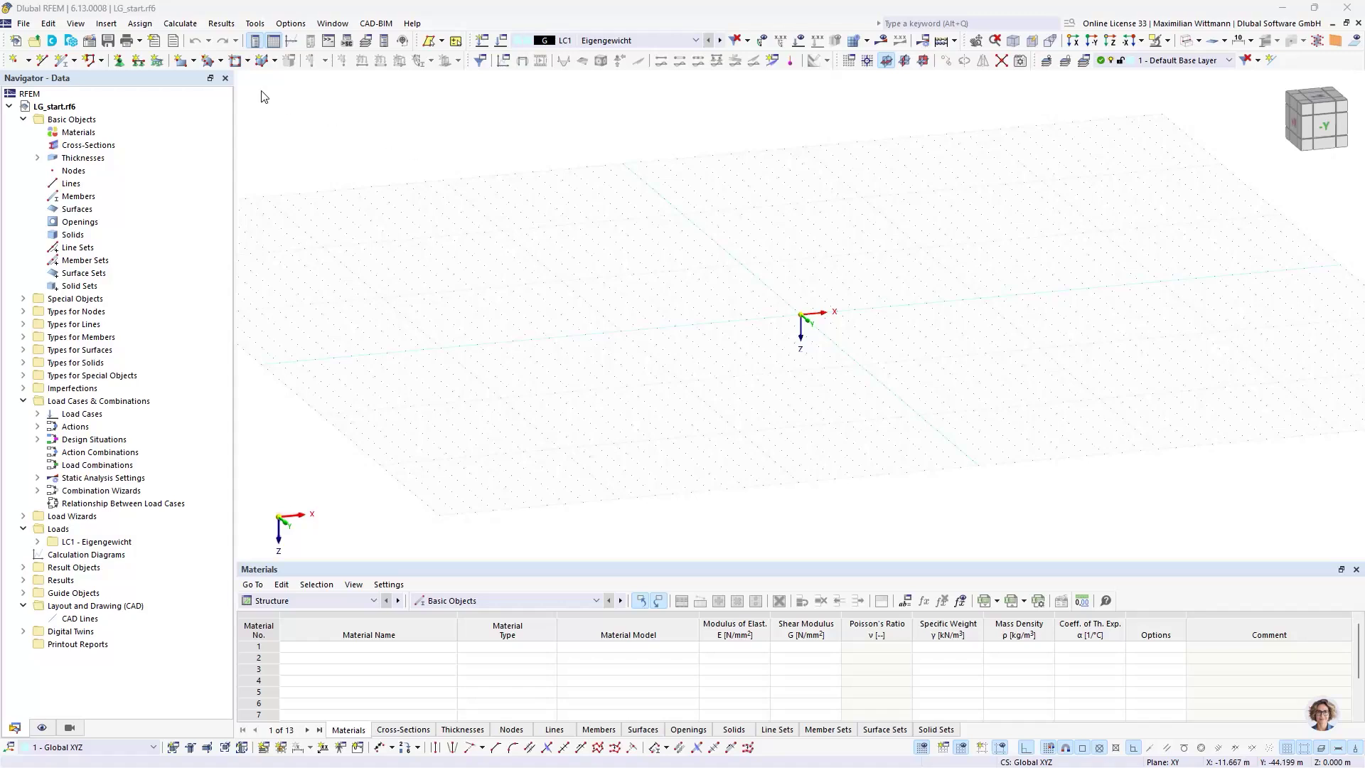
Start an IFC import into the empty model and choose the IFC file for it
click(25, 23)
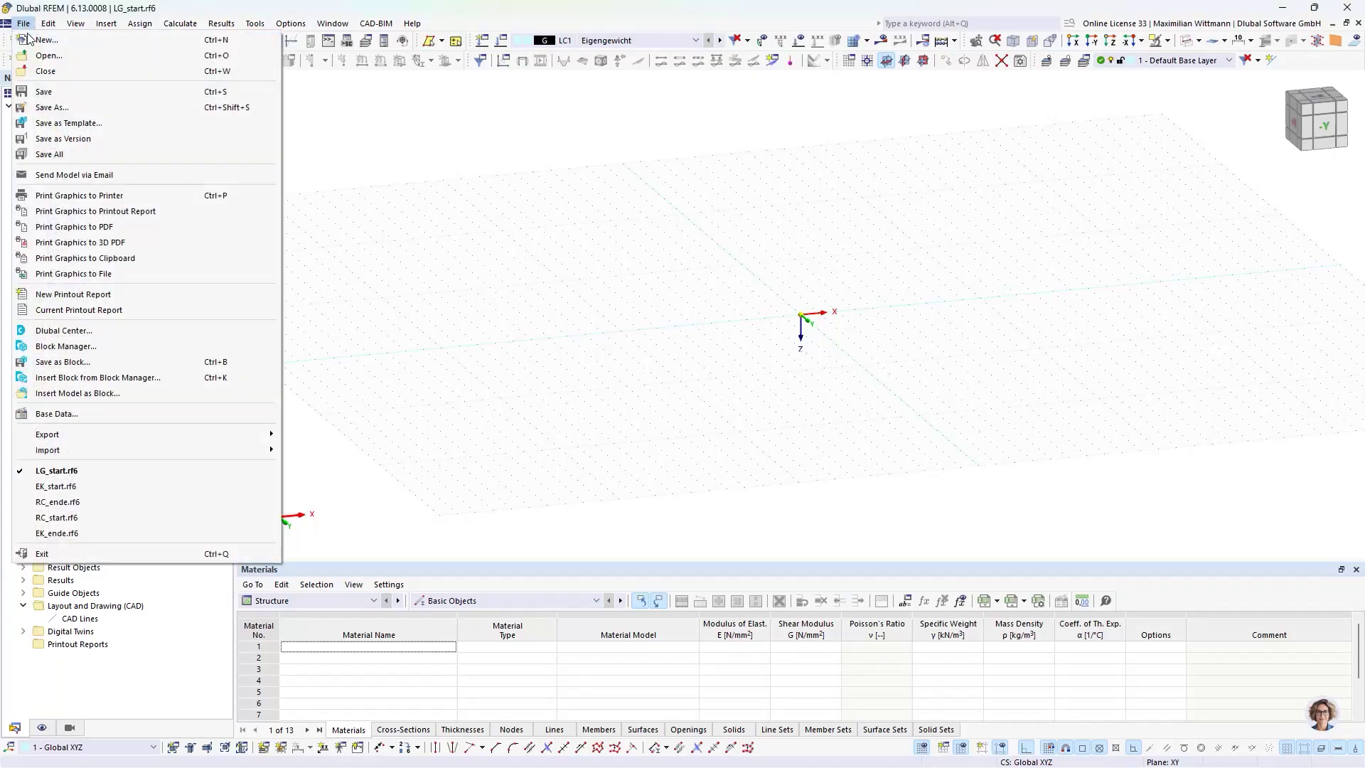
mouse_move(95, 449)
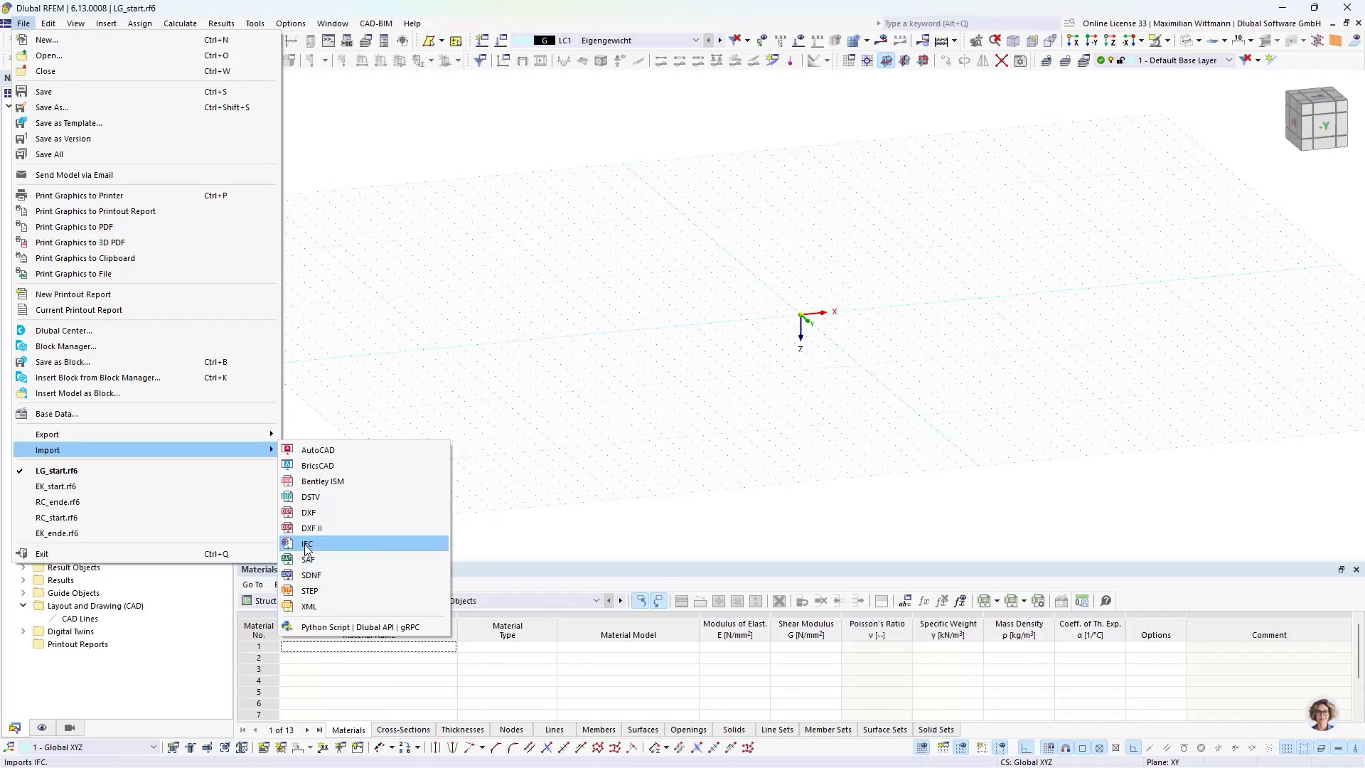
click(344, 546)
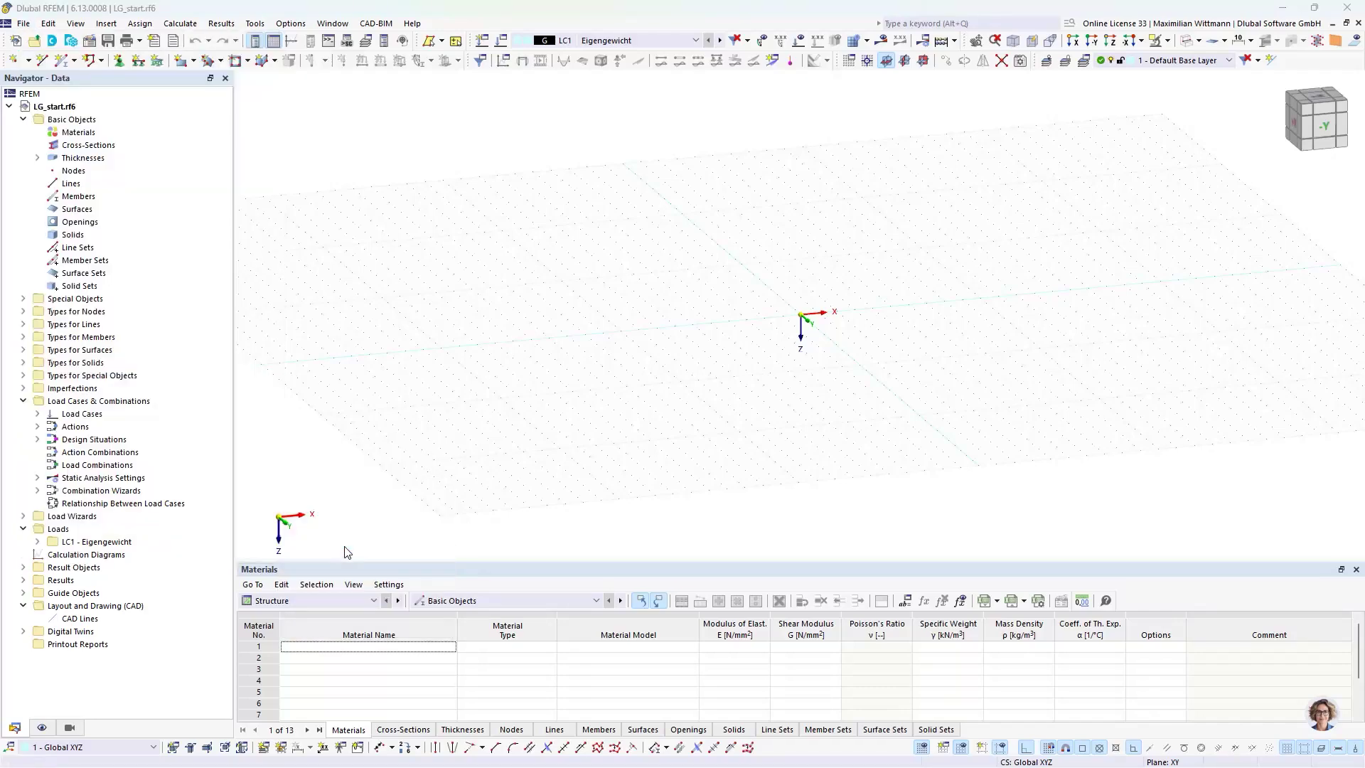
click(291, 185)
double_click(291, 184)
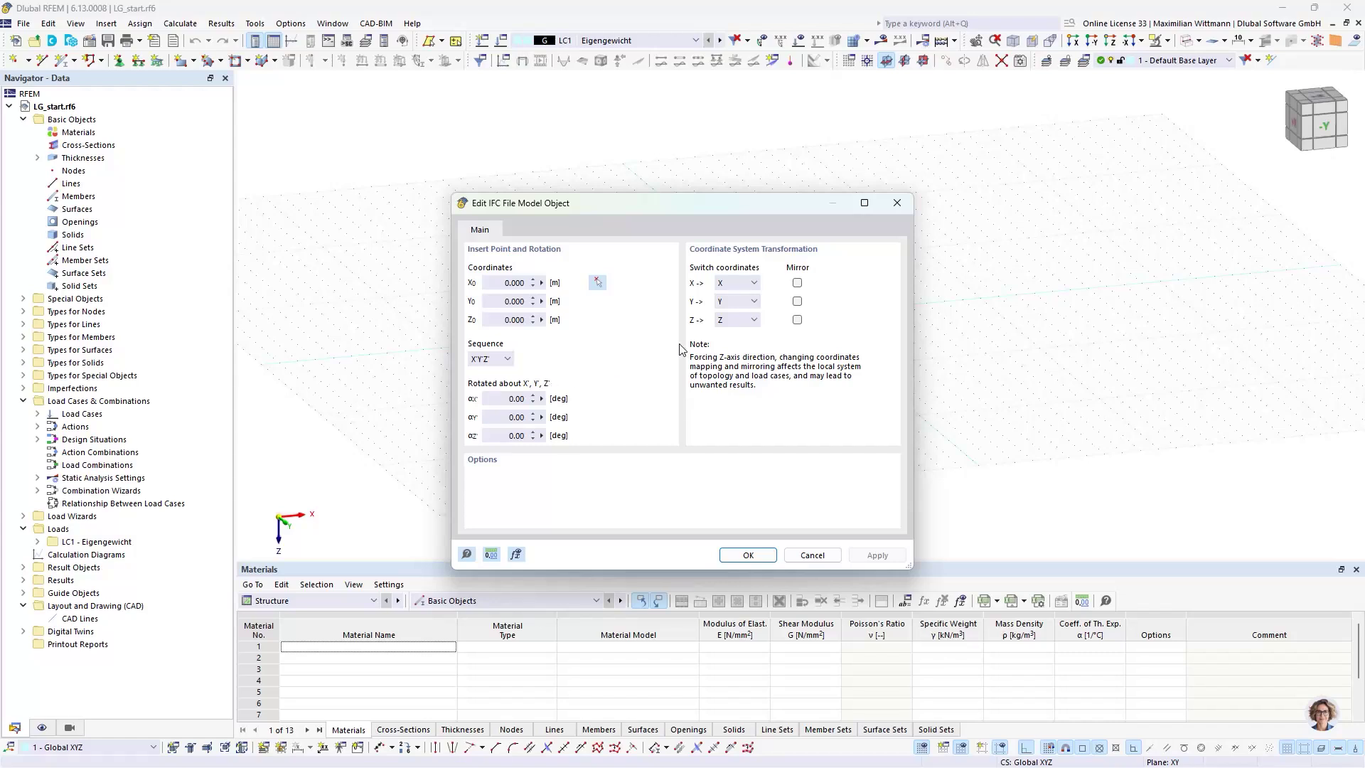
Mirror the Y and Z coordinates of the IFC file model object and complete the import
click(797, 301)
click(797, 319)
click(748, 556)
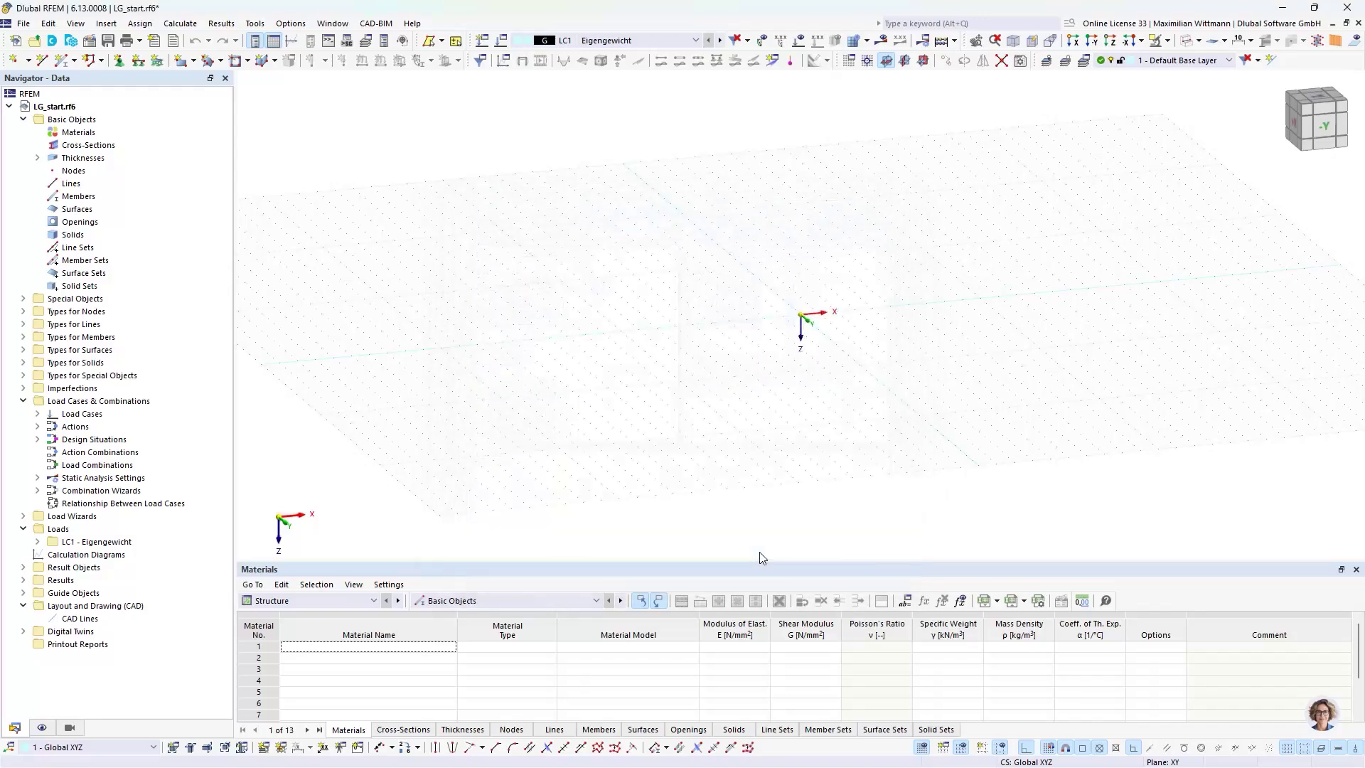
click(860, 626)
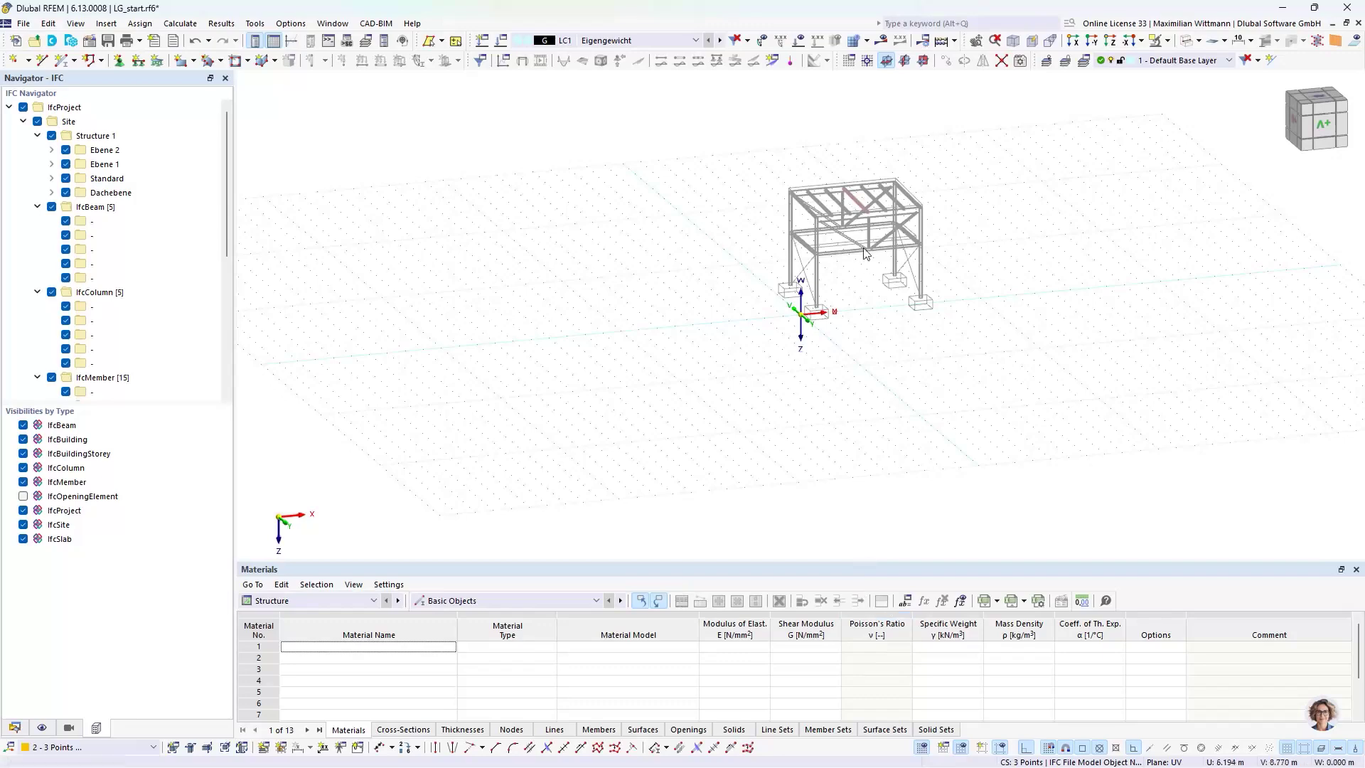
Render the imported IFC structure as solid and switch the visibility of the IfcSlab elements off and back on
scroll(865, 375, up, 2)
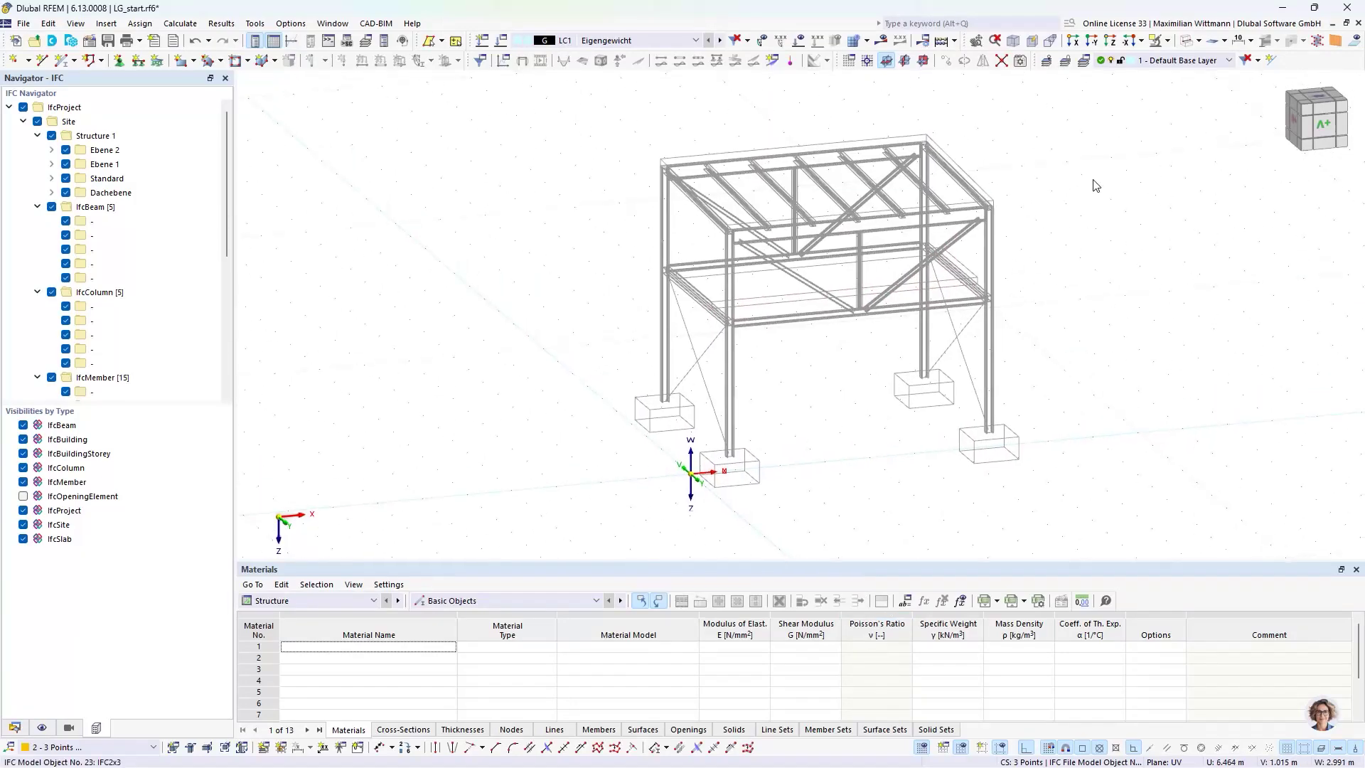
click(1188, 42)
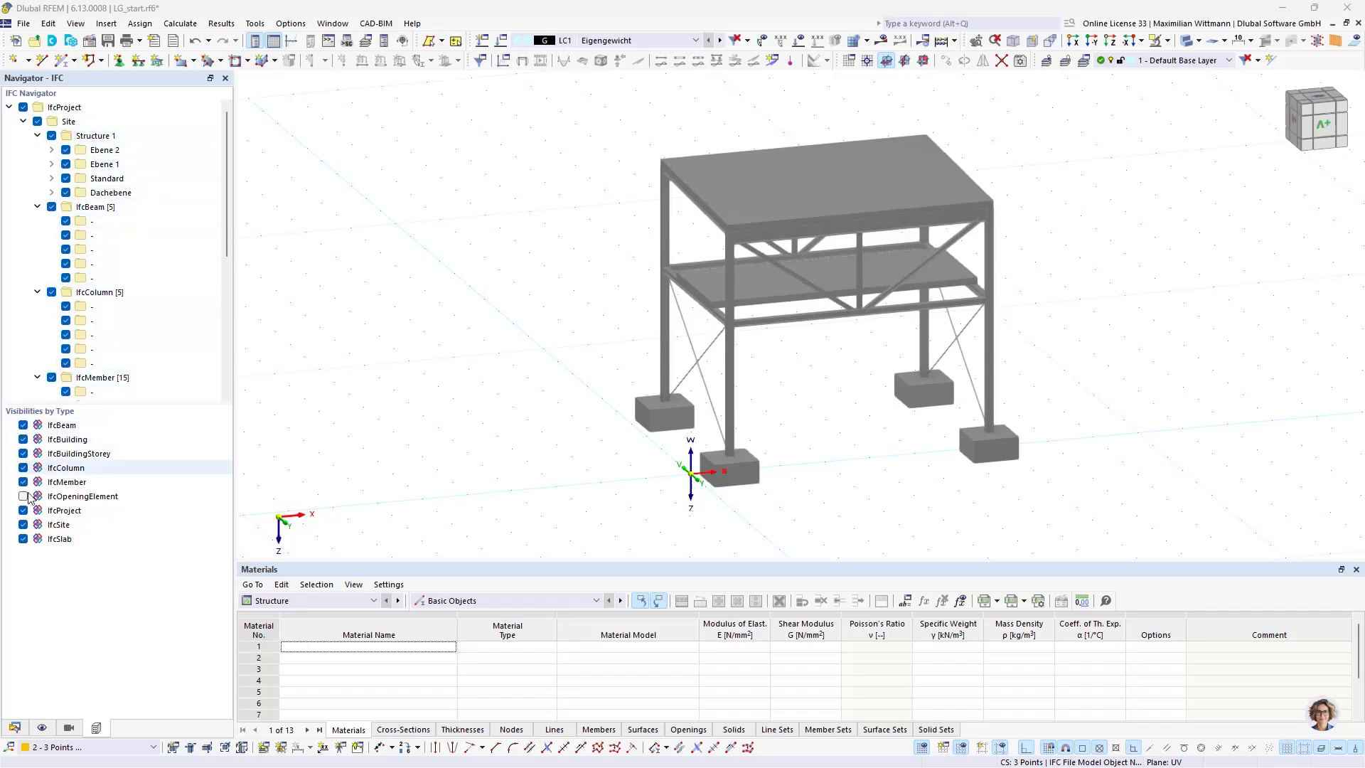
click(24, 539)
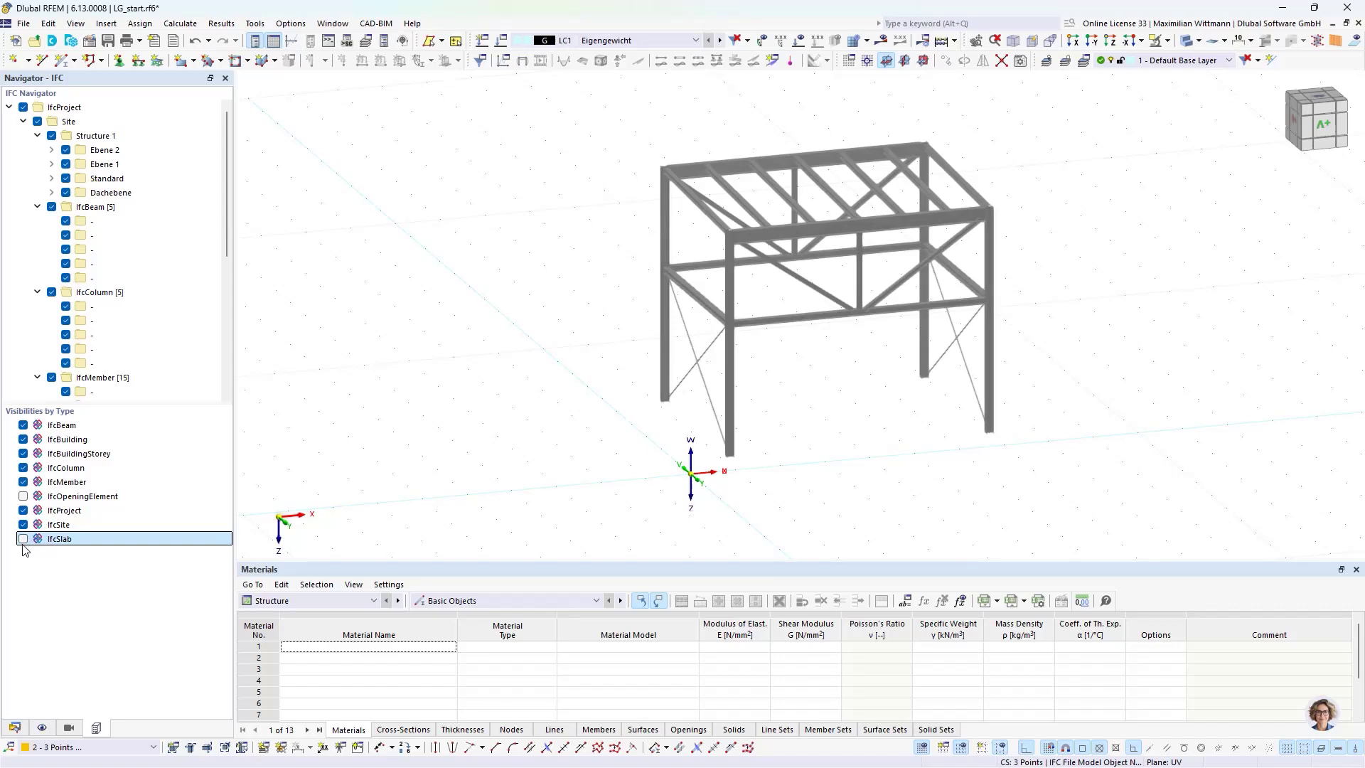
click(24, 539)
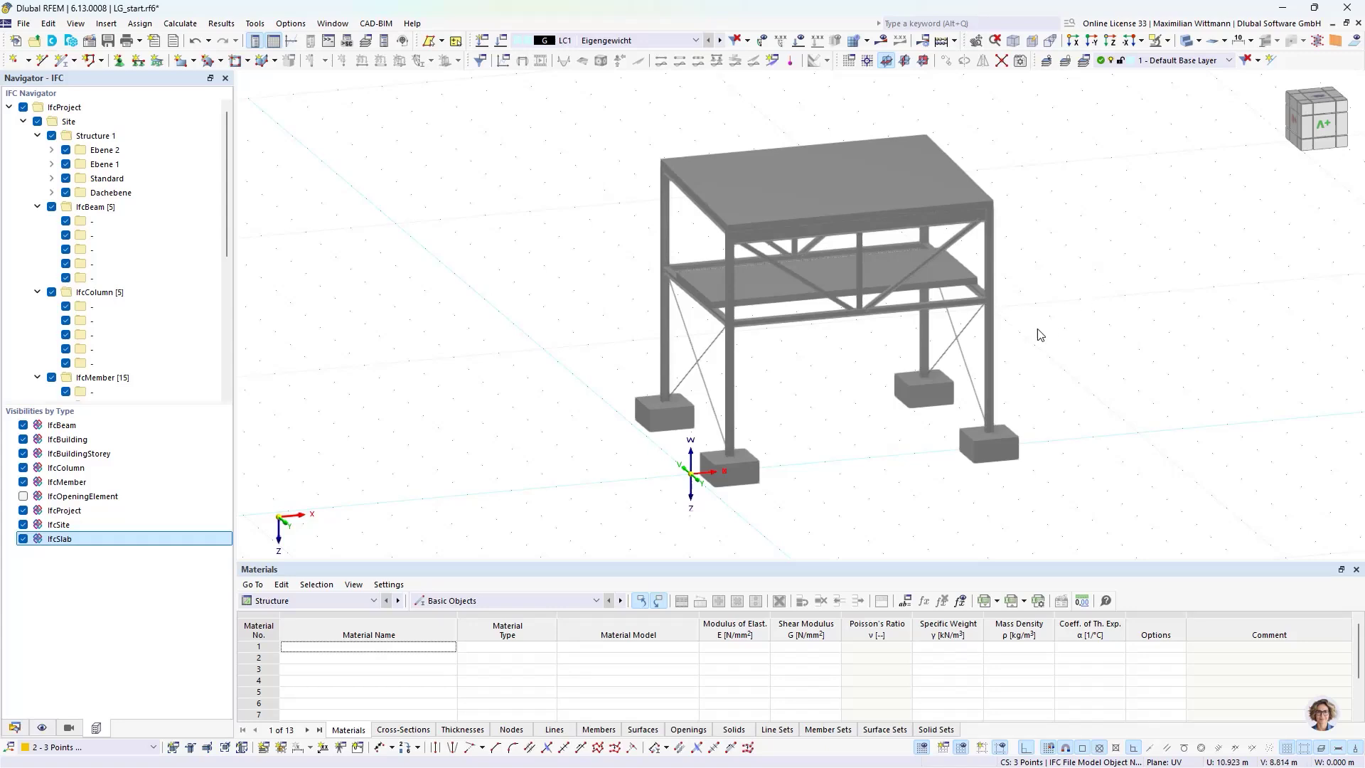
Select an outer IFC column and delete the existing entries from the Default material and cross-section conversion tables
click(989, 341)
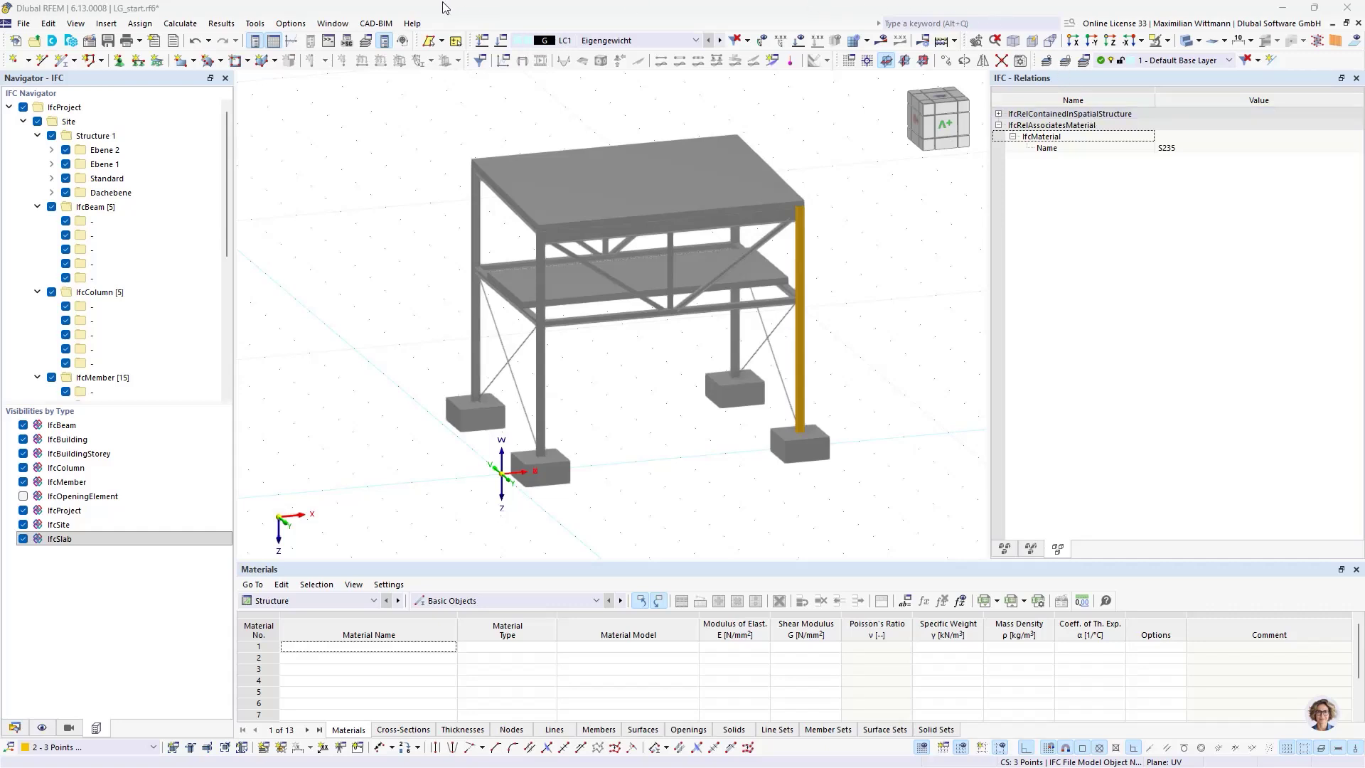
click(377, 29)
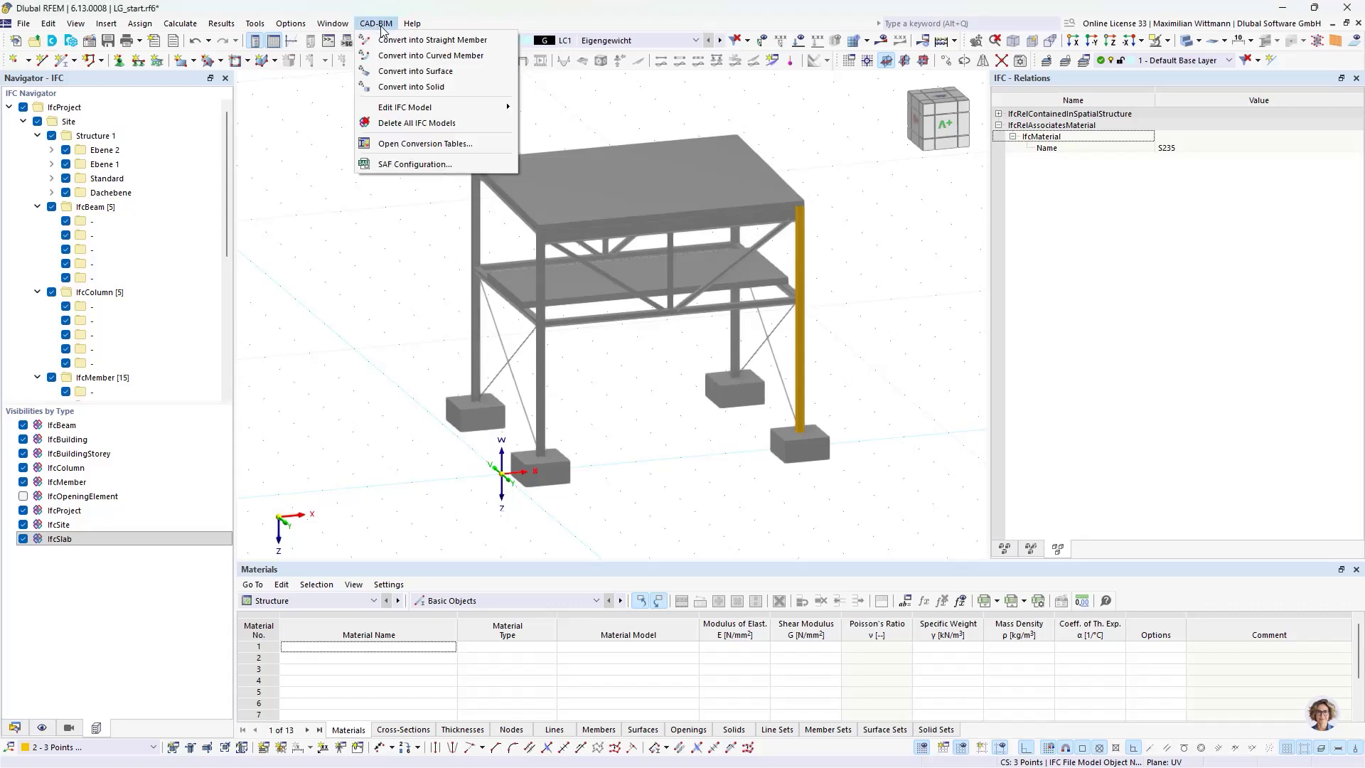
click(429, 144)
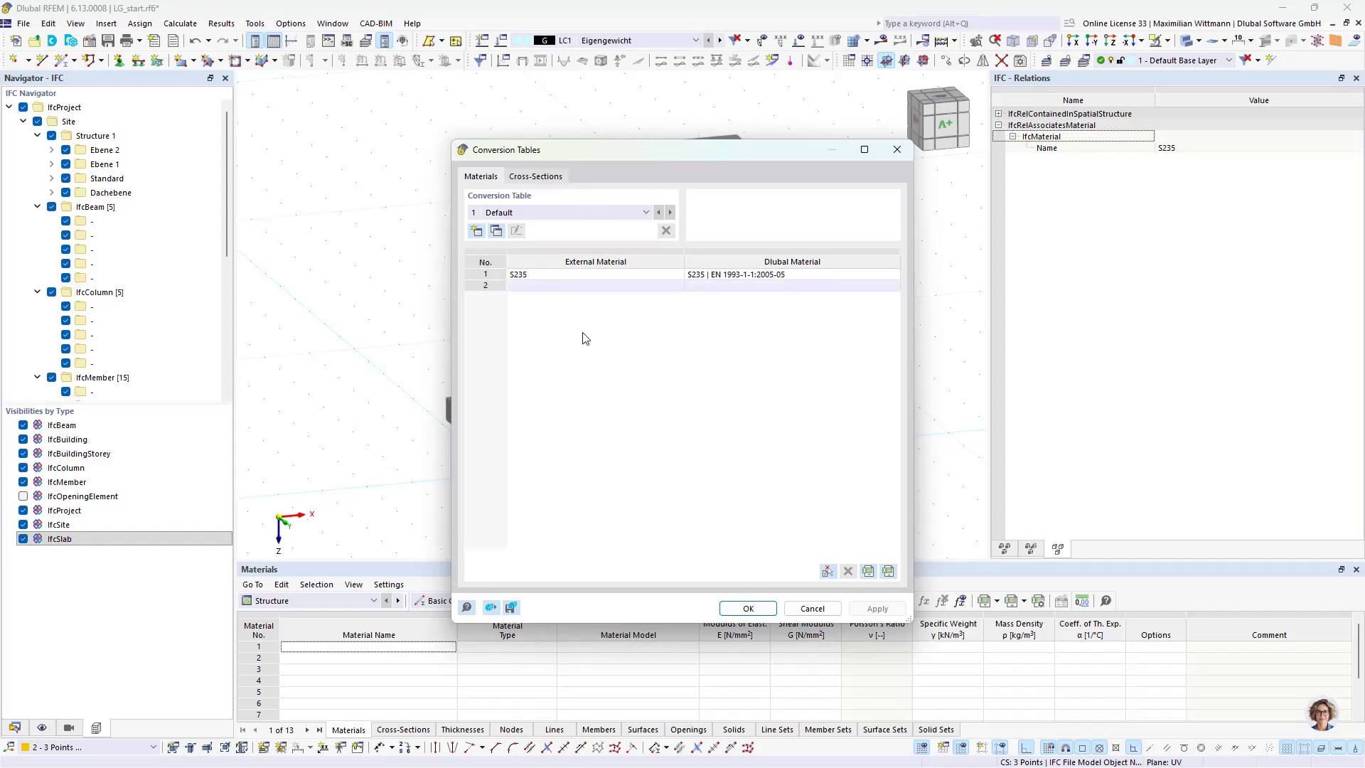
click(478, 276)
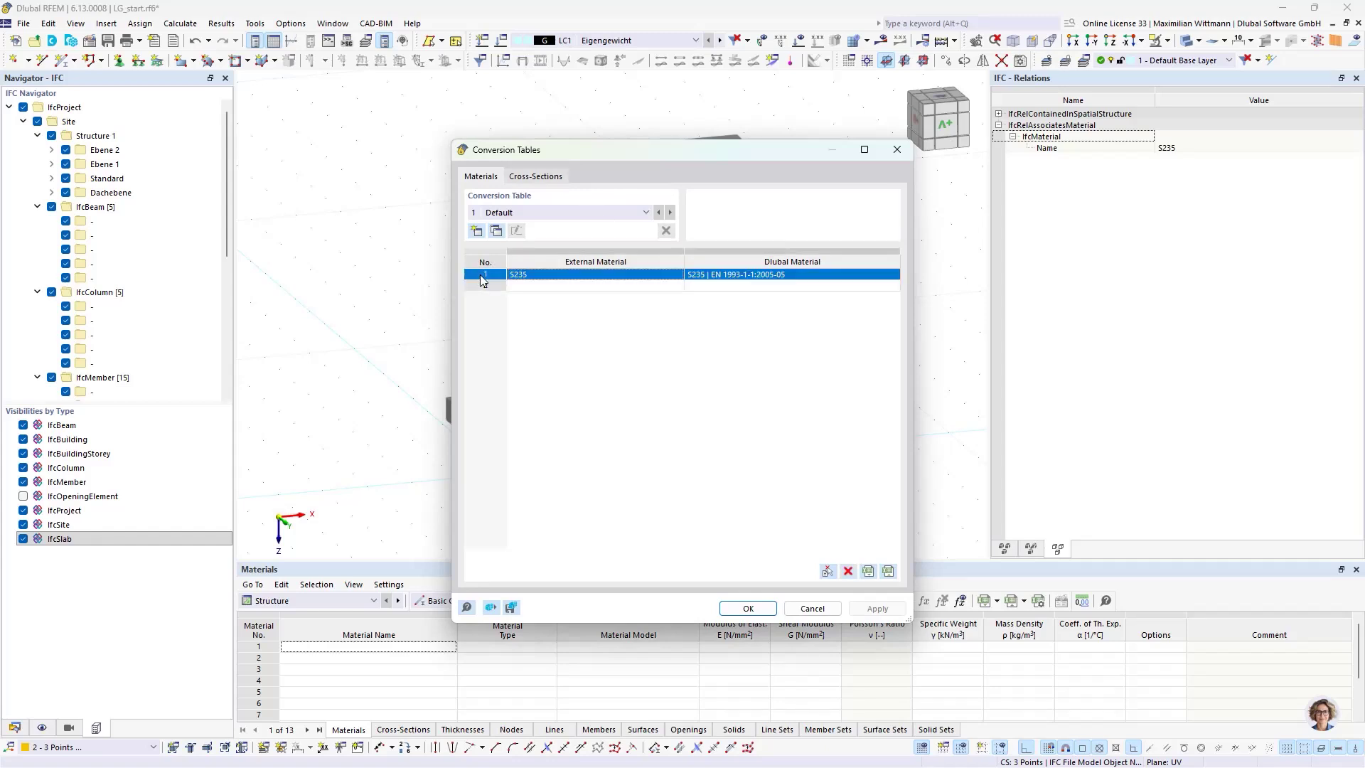
click(848, 571)
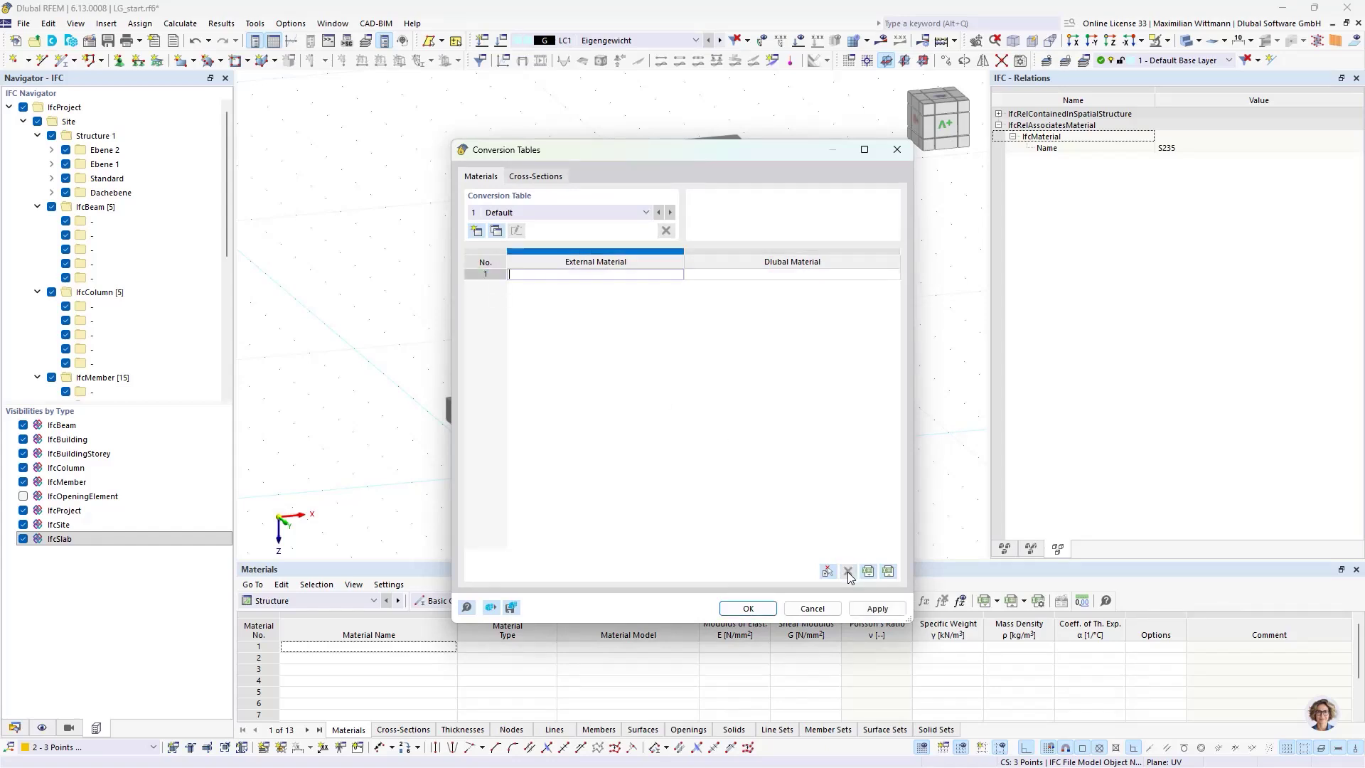
click(534, 176)
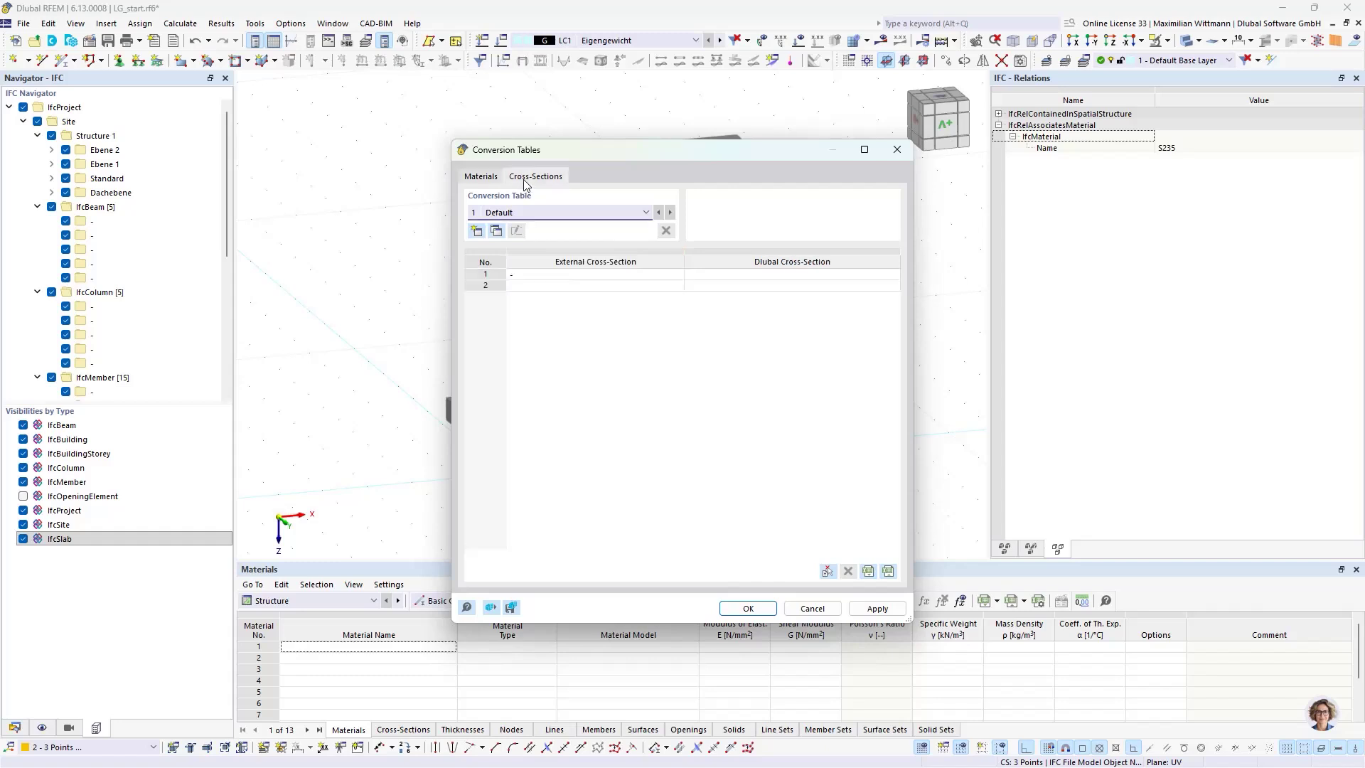
click(486, 274)
click(848, 571)
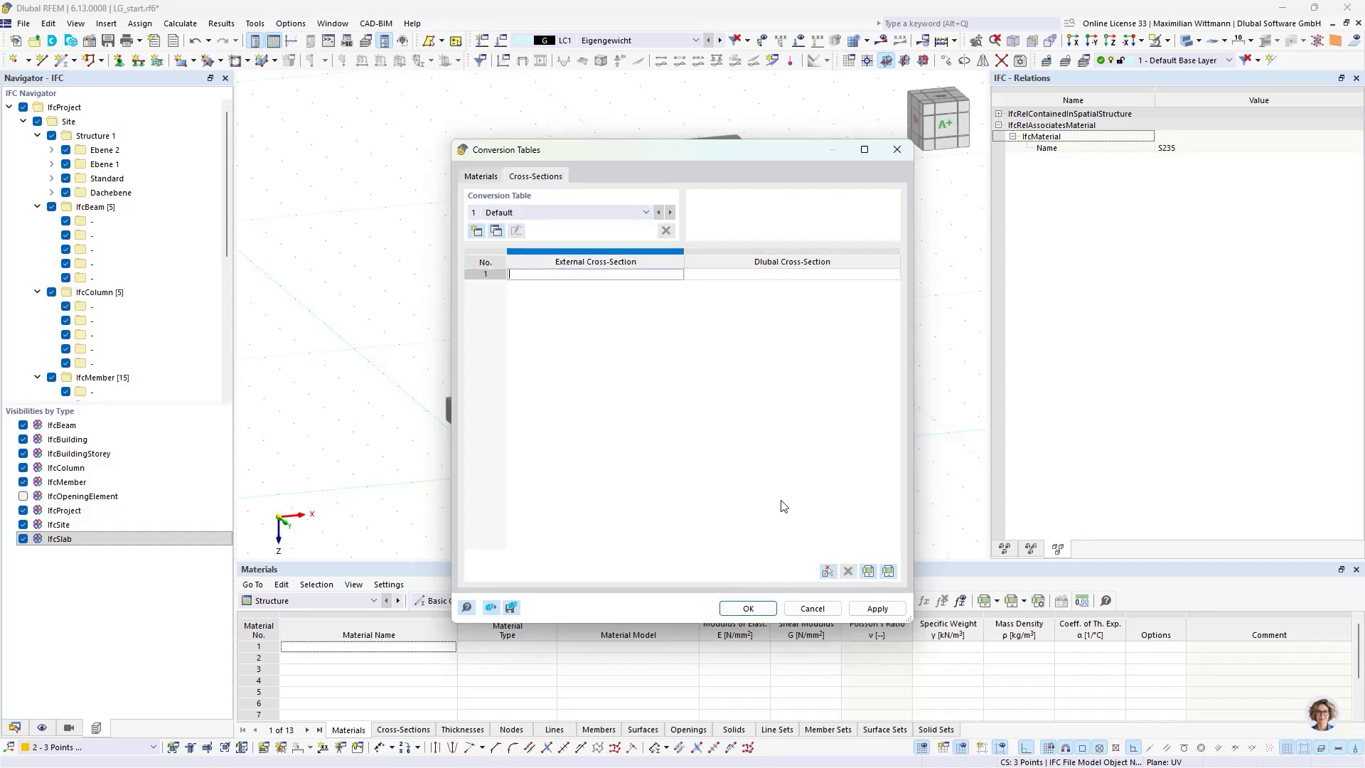
Pick the selected column's IfcMaterial name S235 as the first external material in the conversion table
click(478, 178)
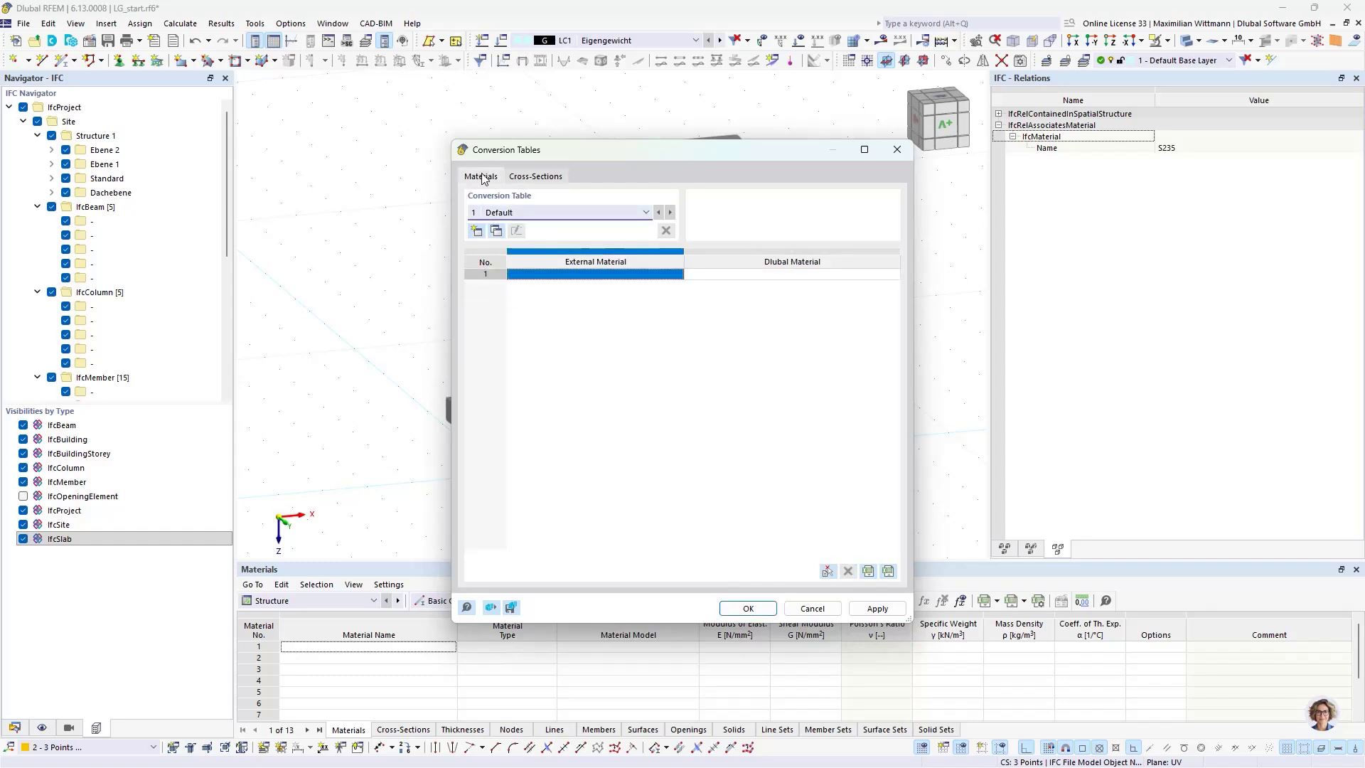
click(591, 274)
click(627, 322)
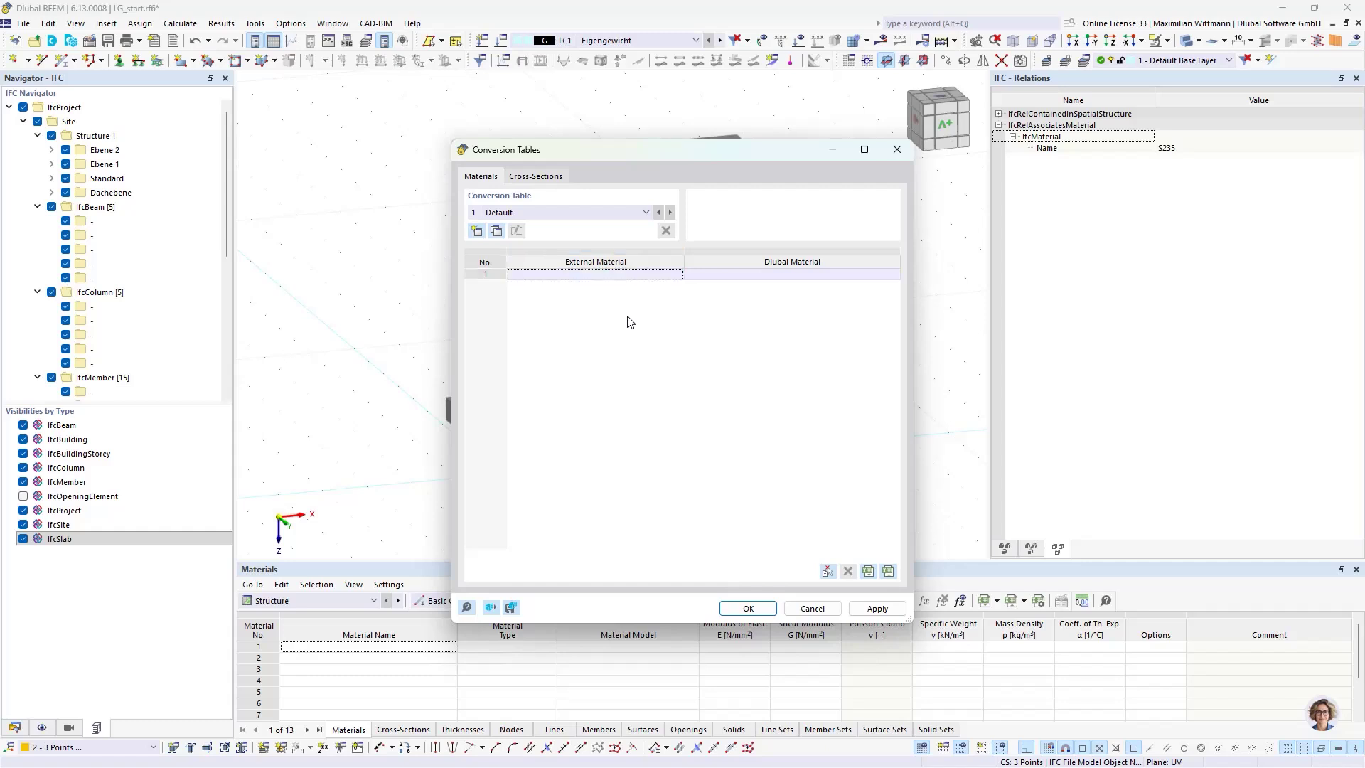
click(590, 274)
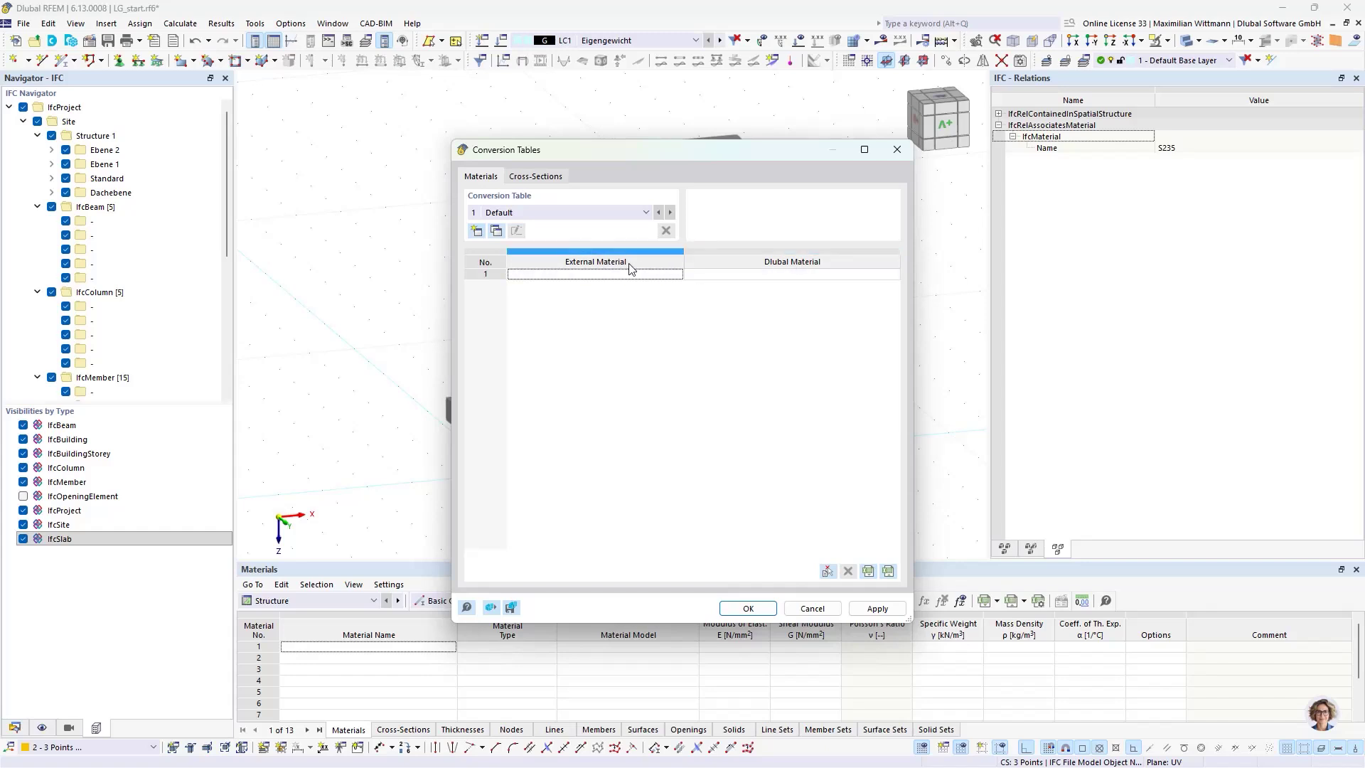
click(592, 276)
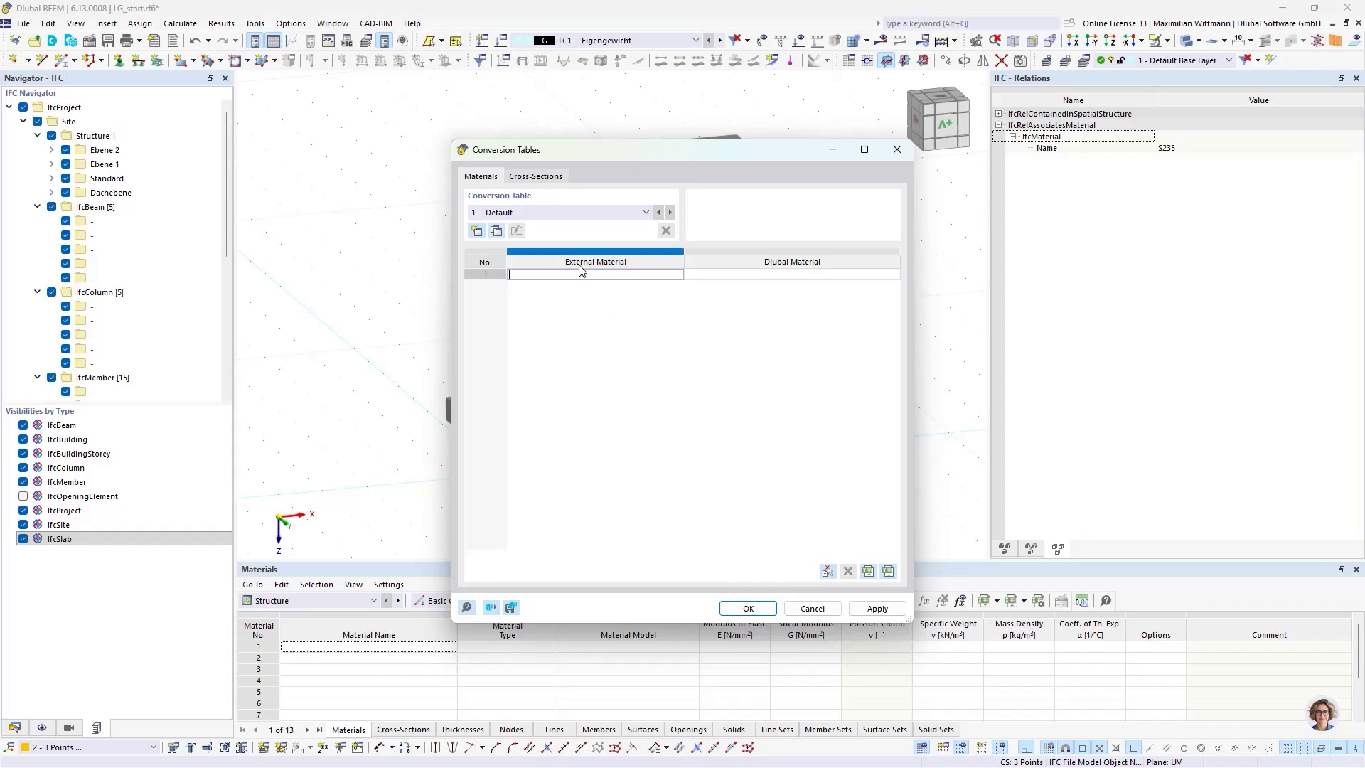
click(828, 571)
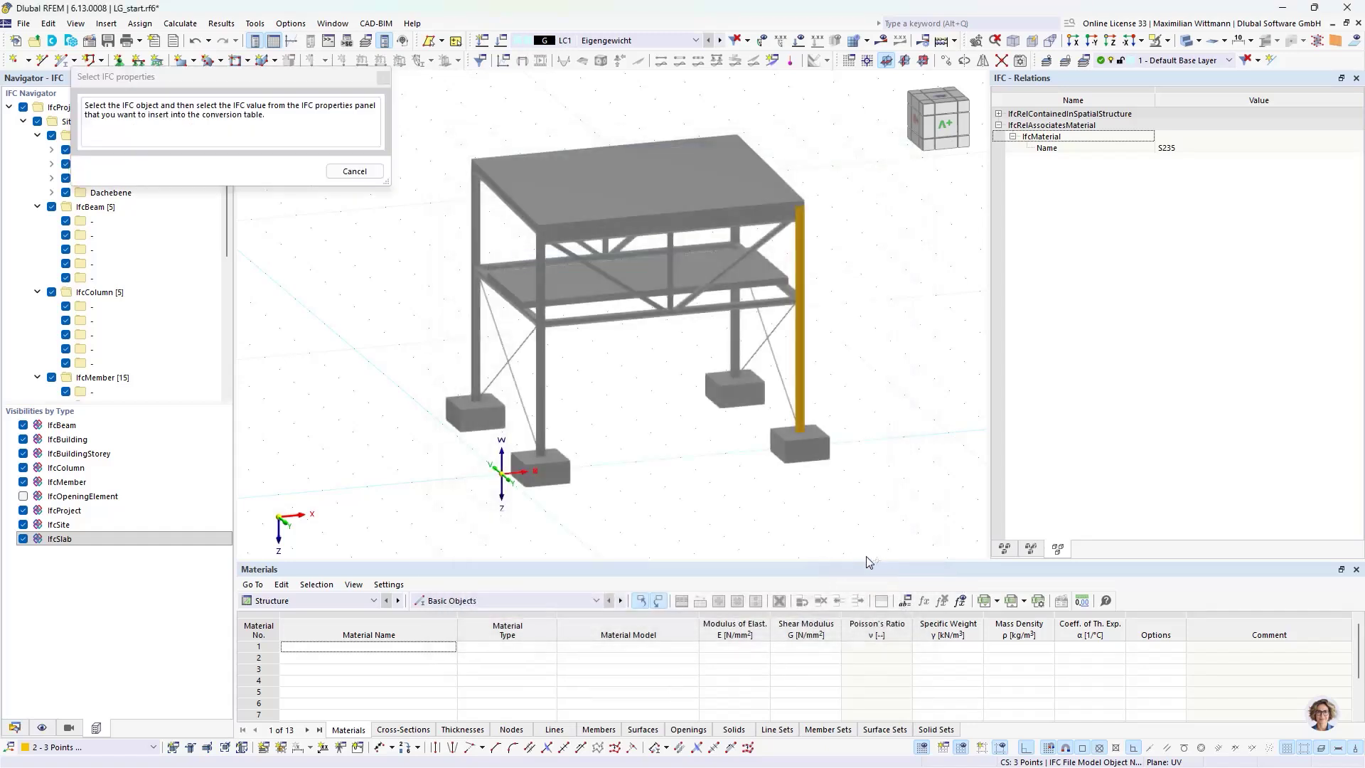
click(1171, 149)
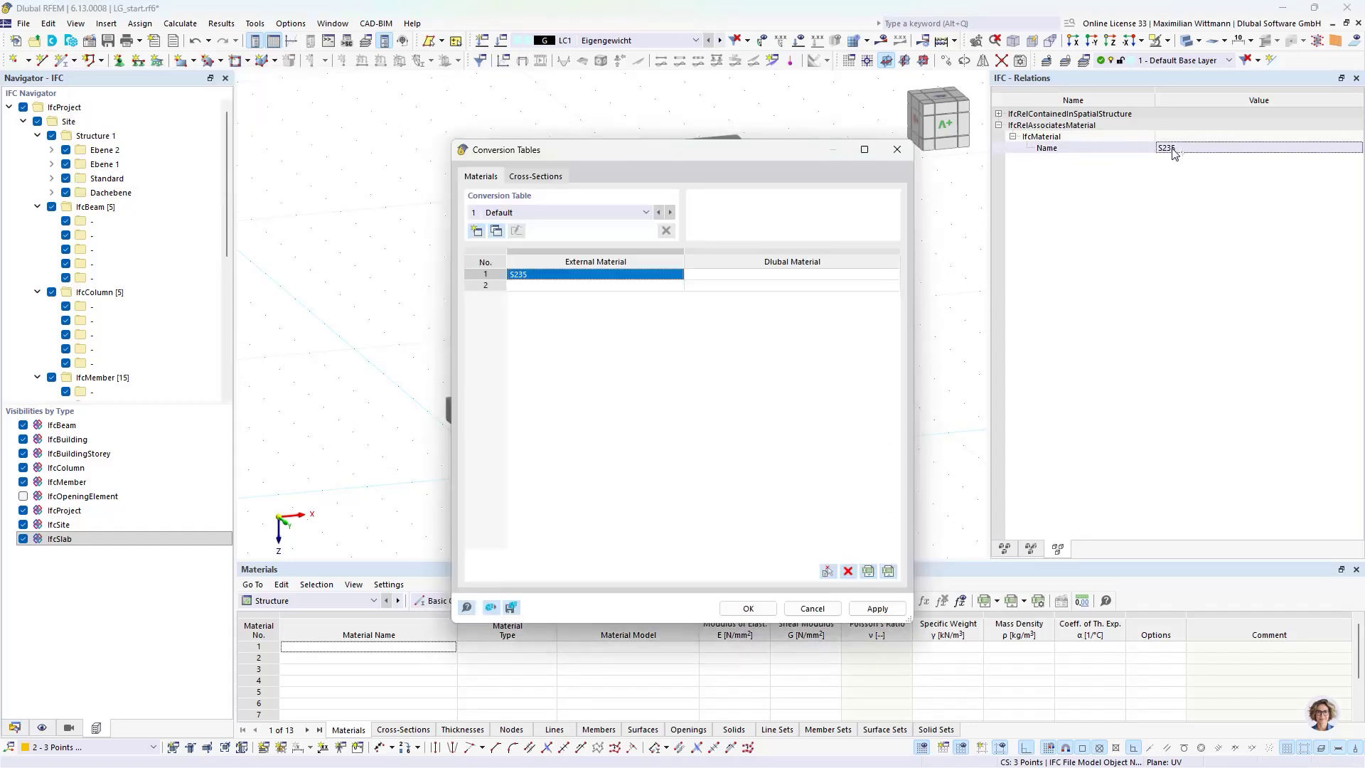
Add C30/37 as the second external material by picking the LayerSetName of the intermediate floor slab
click(545, 285)
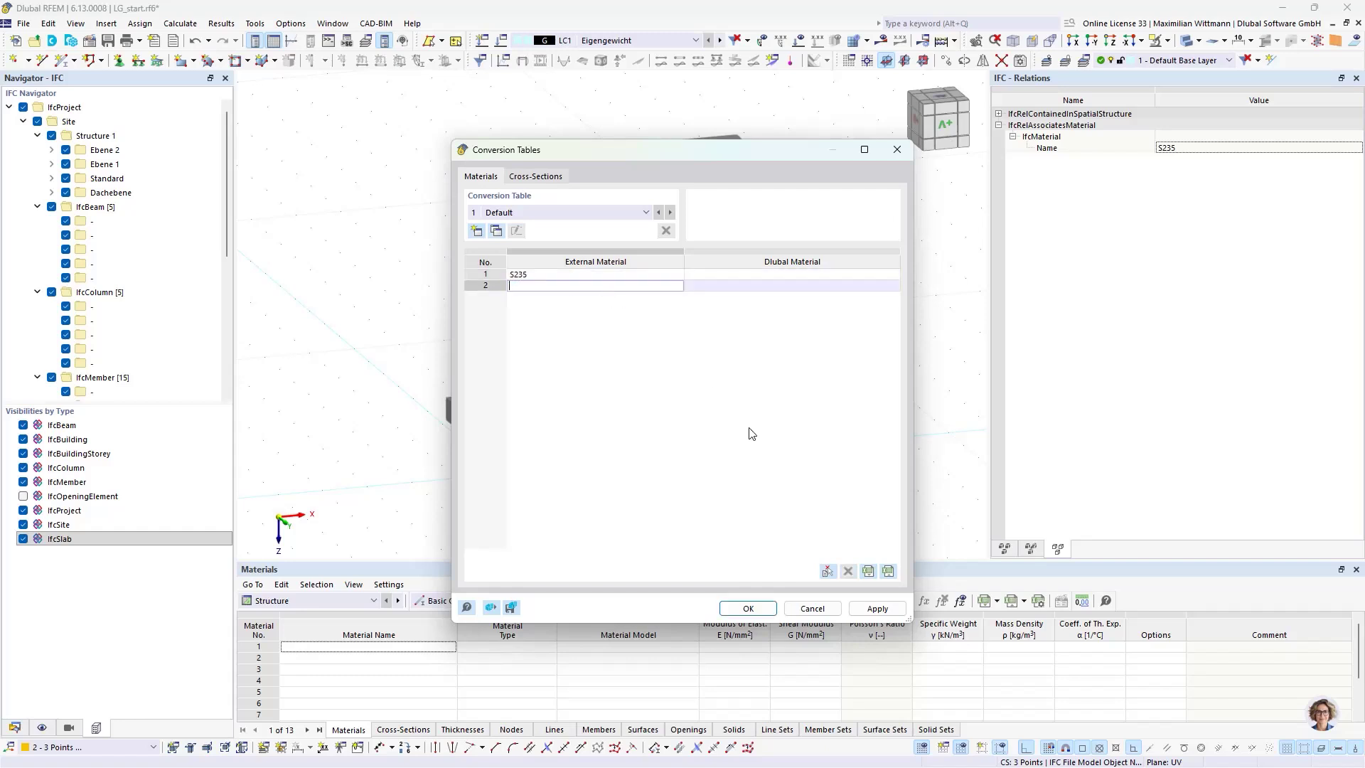
click(827, 572)
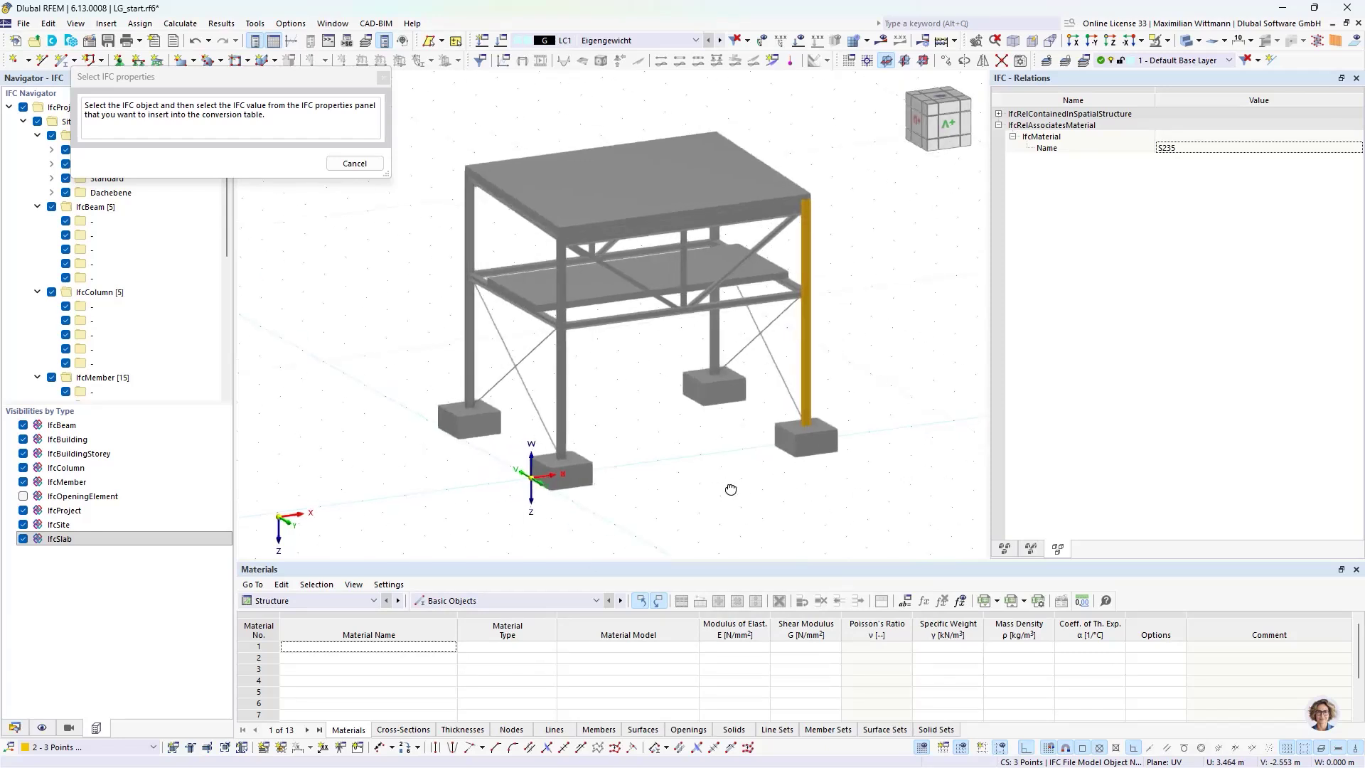
click(537, 286)
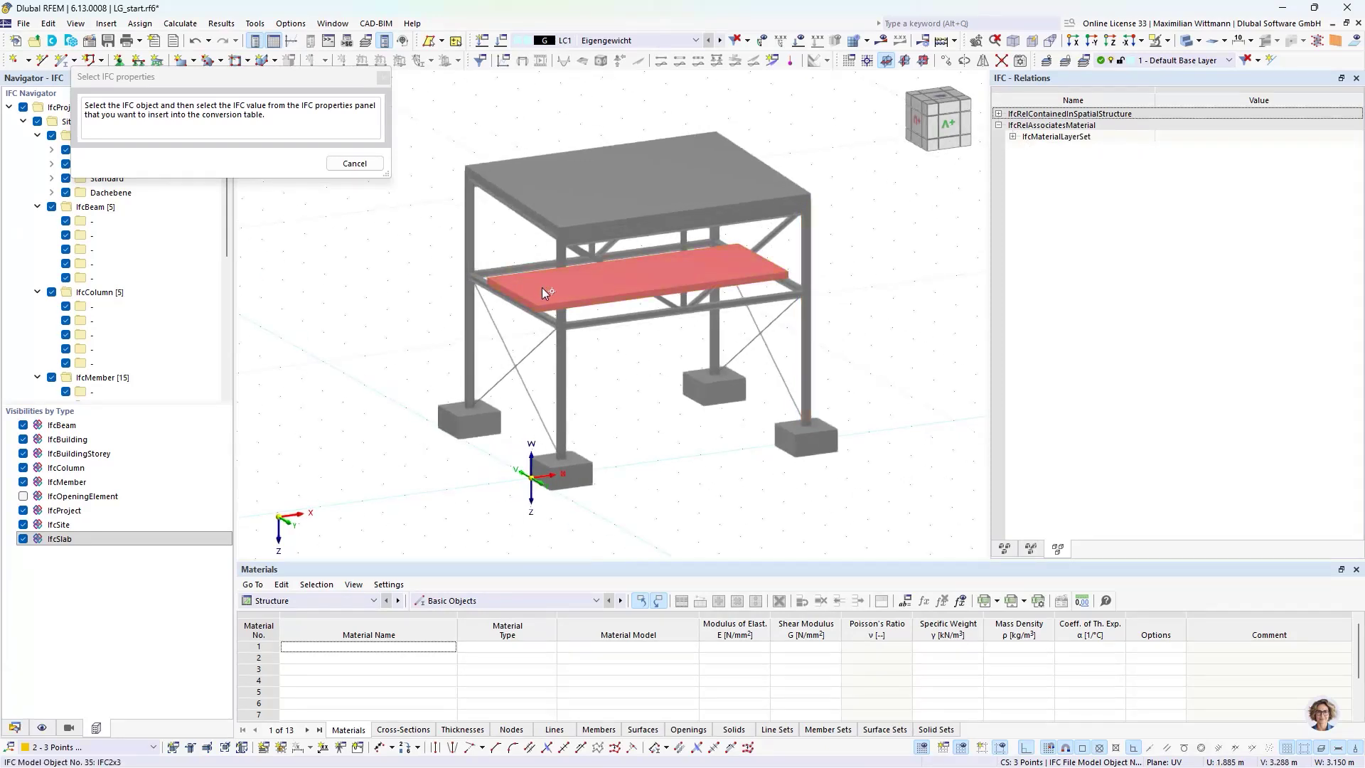
click(1013, 136)
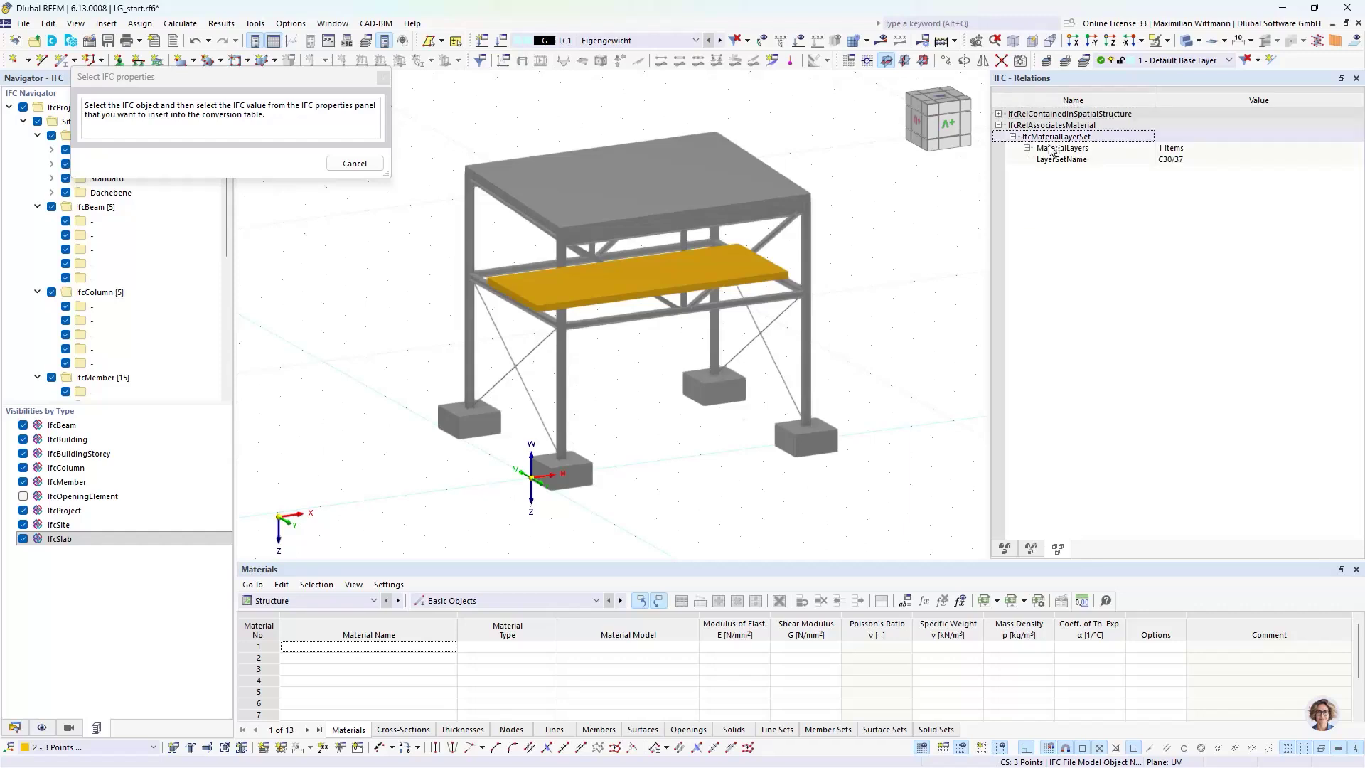
click(1198, 166)
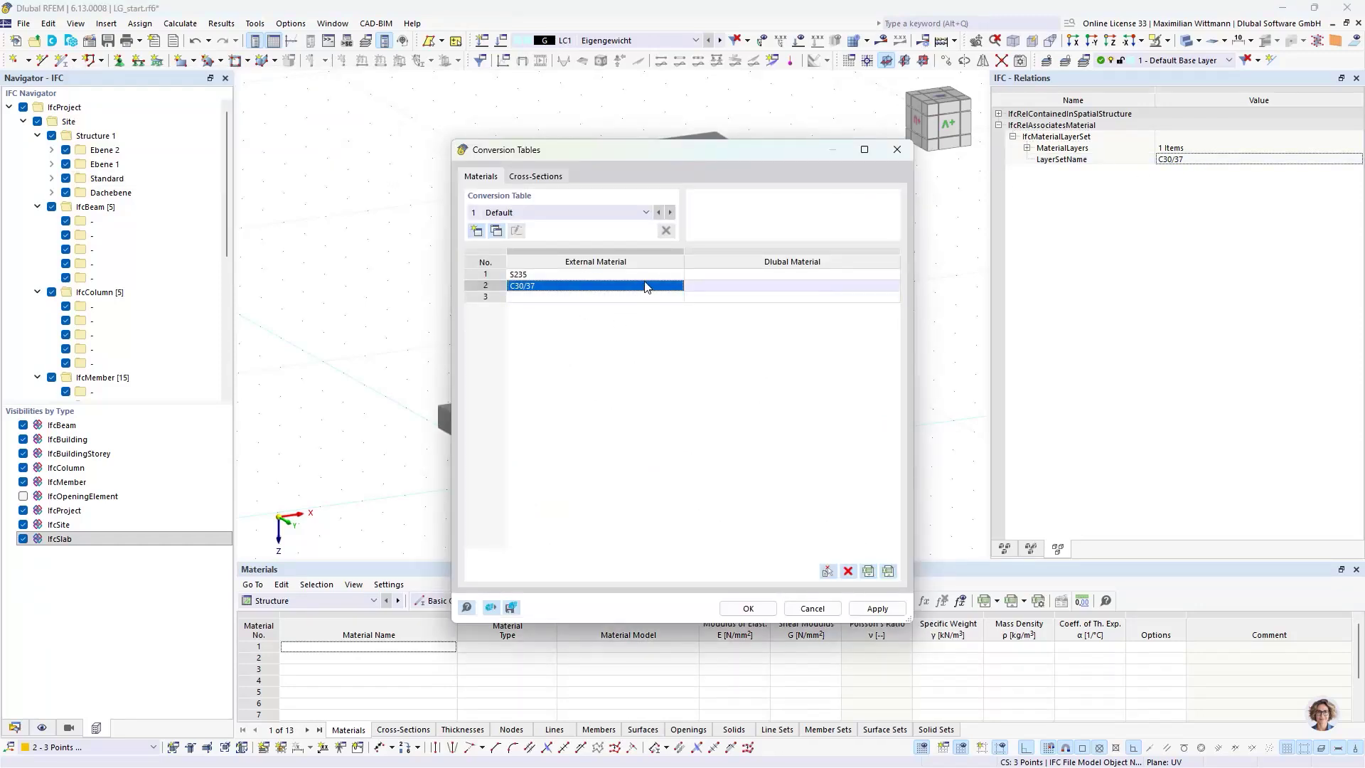
Assign the steel S235JR per EN 10025-2:2019-08 from the material library to the external material S235
click(767, 285)
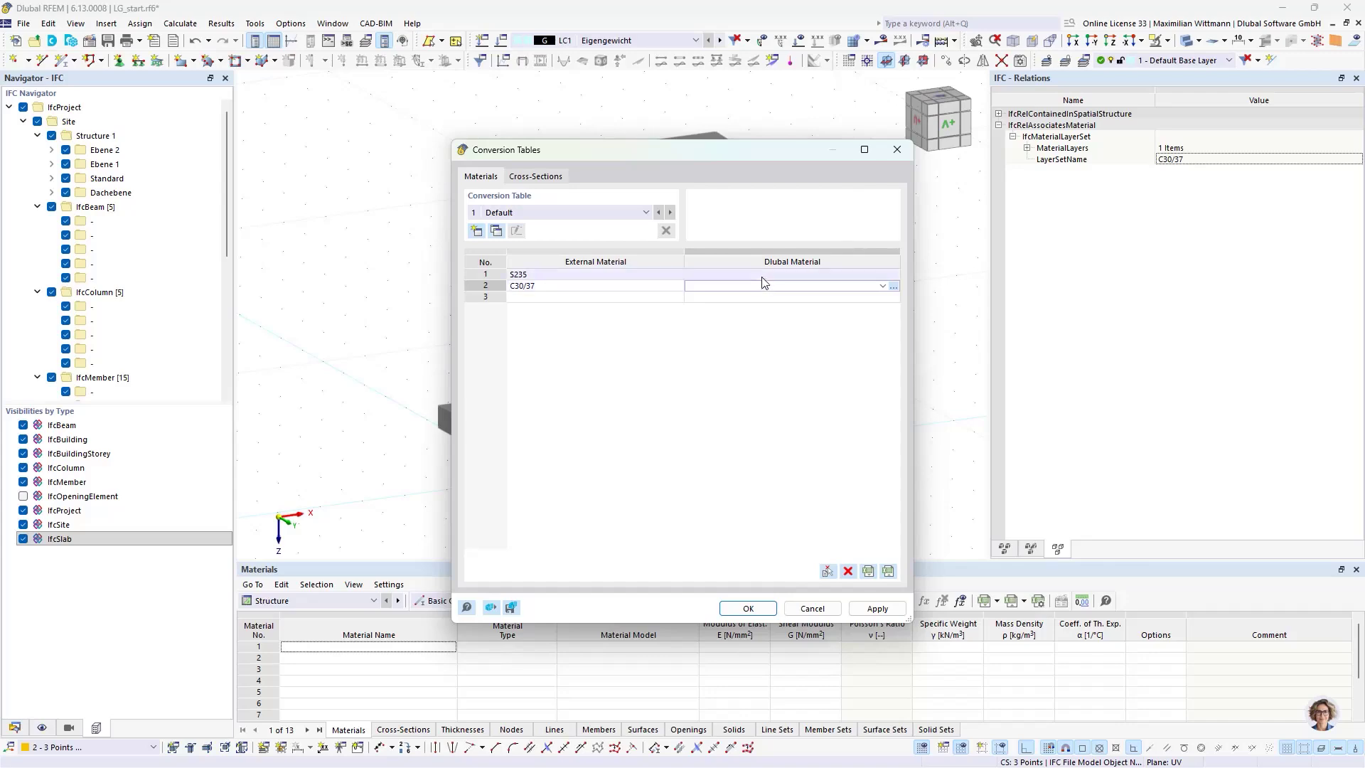
click(746, 275)
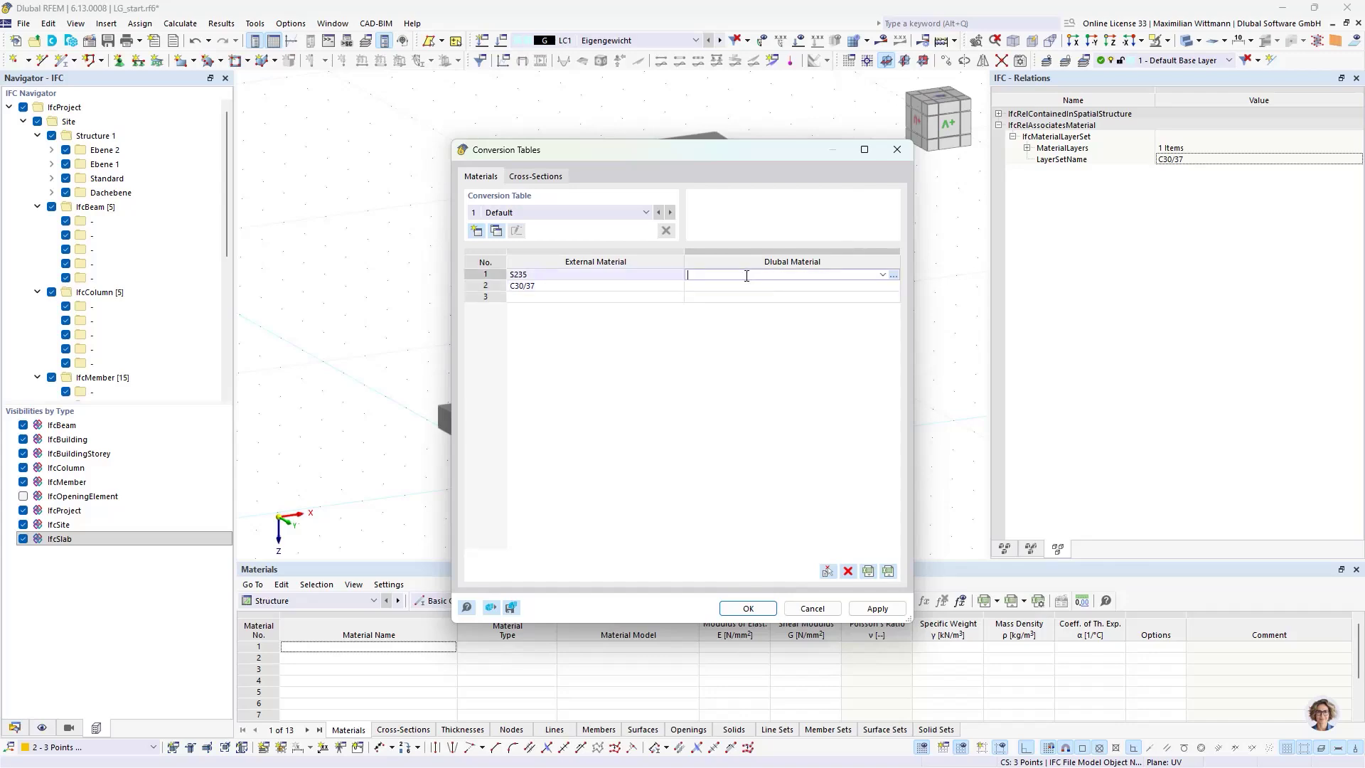
click(894, 276)
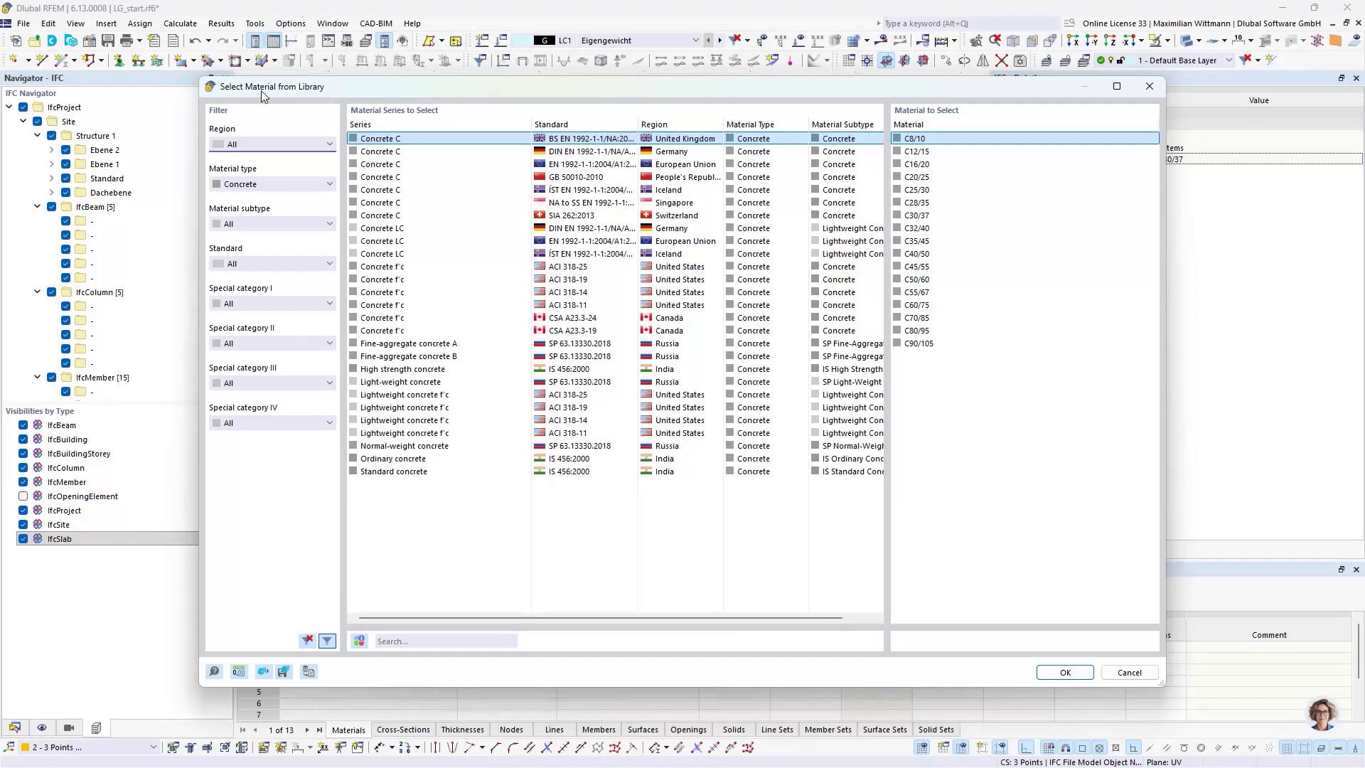
click(283, 191)
click(271, 231)
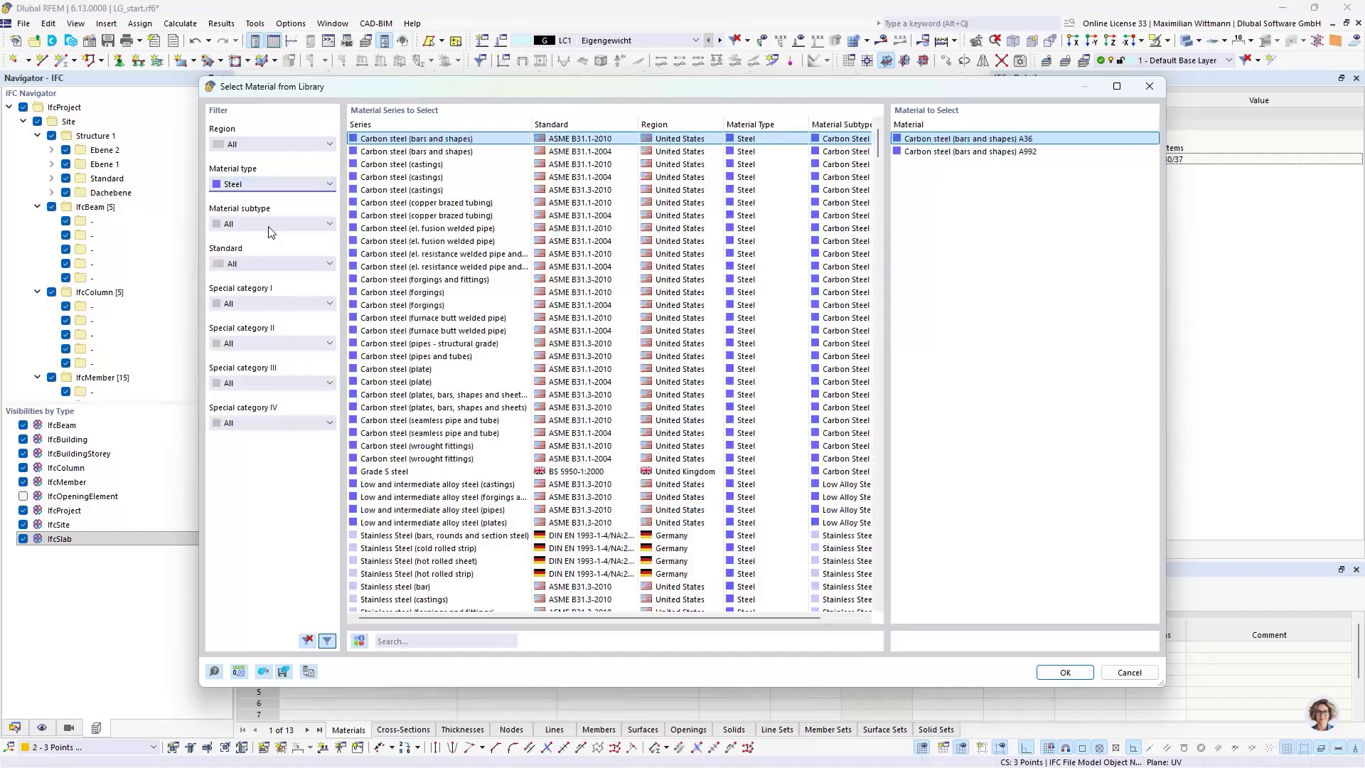
click(422, 644)
text(s235)
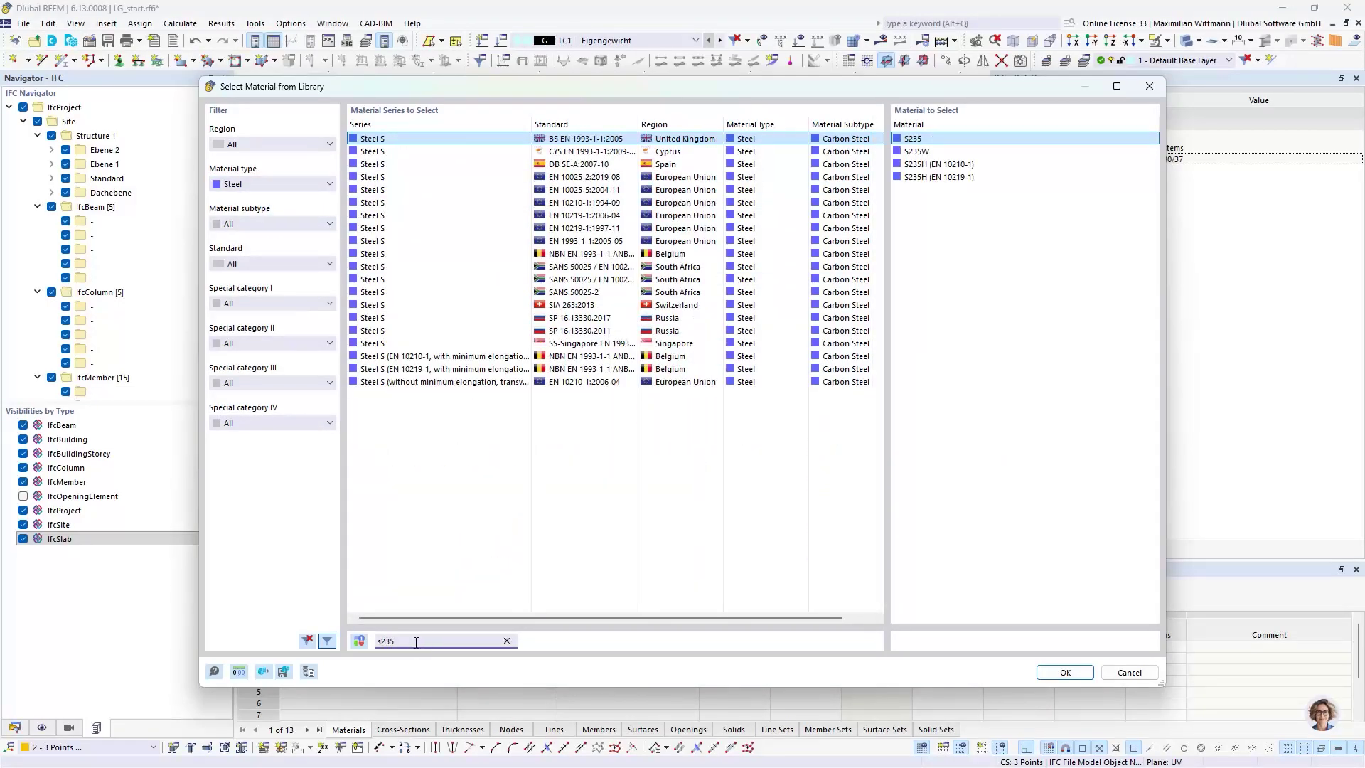
click(583, 177)
double_click(941, 139)
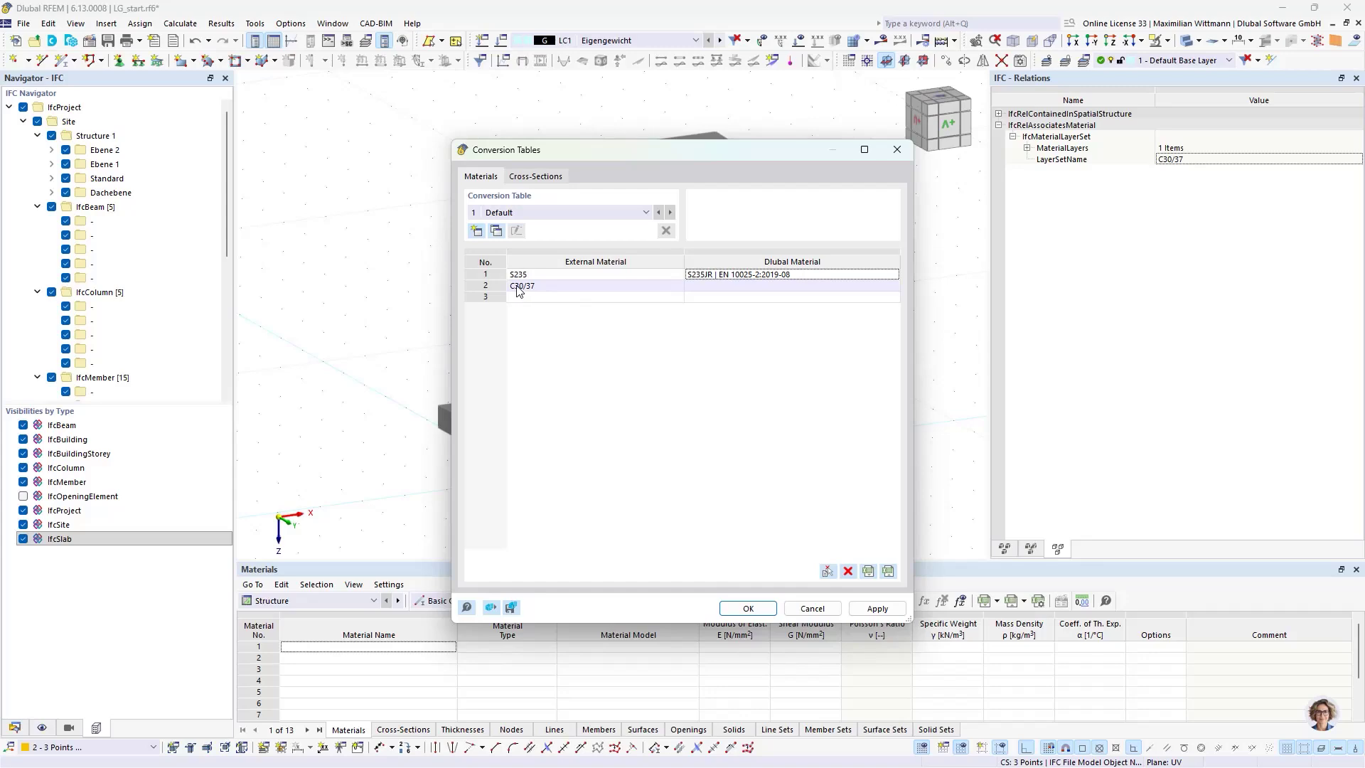
Assign the concrete C30/37 per EN 1992-1-1:2004/A1:2014 from the material library to the external material C30/37
click(714, 286)
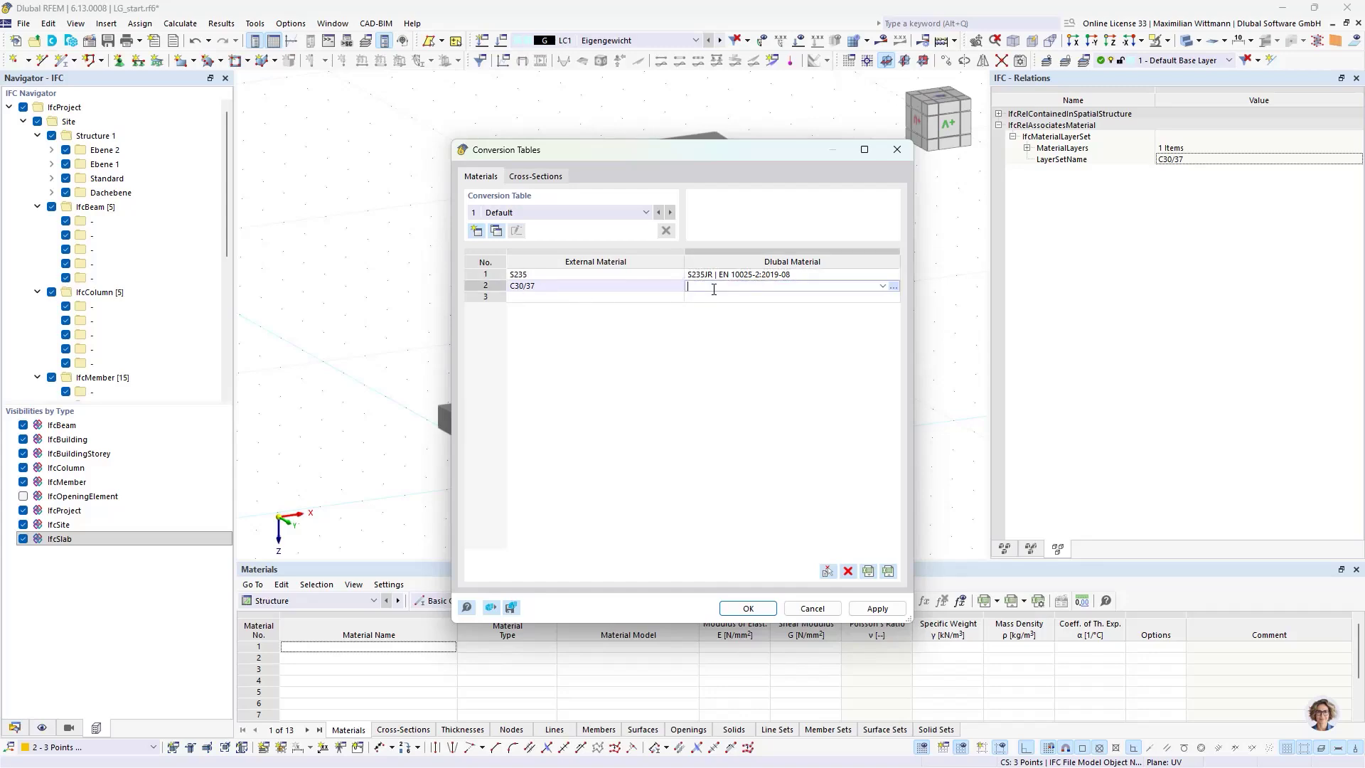
click(893, 287)
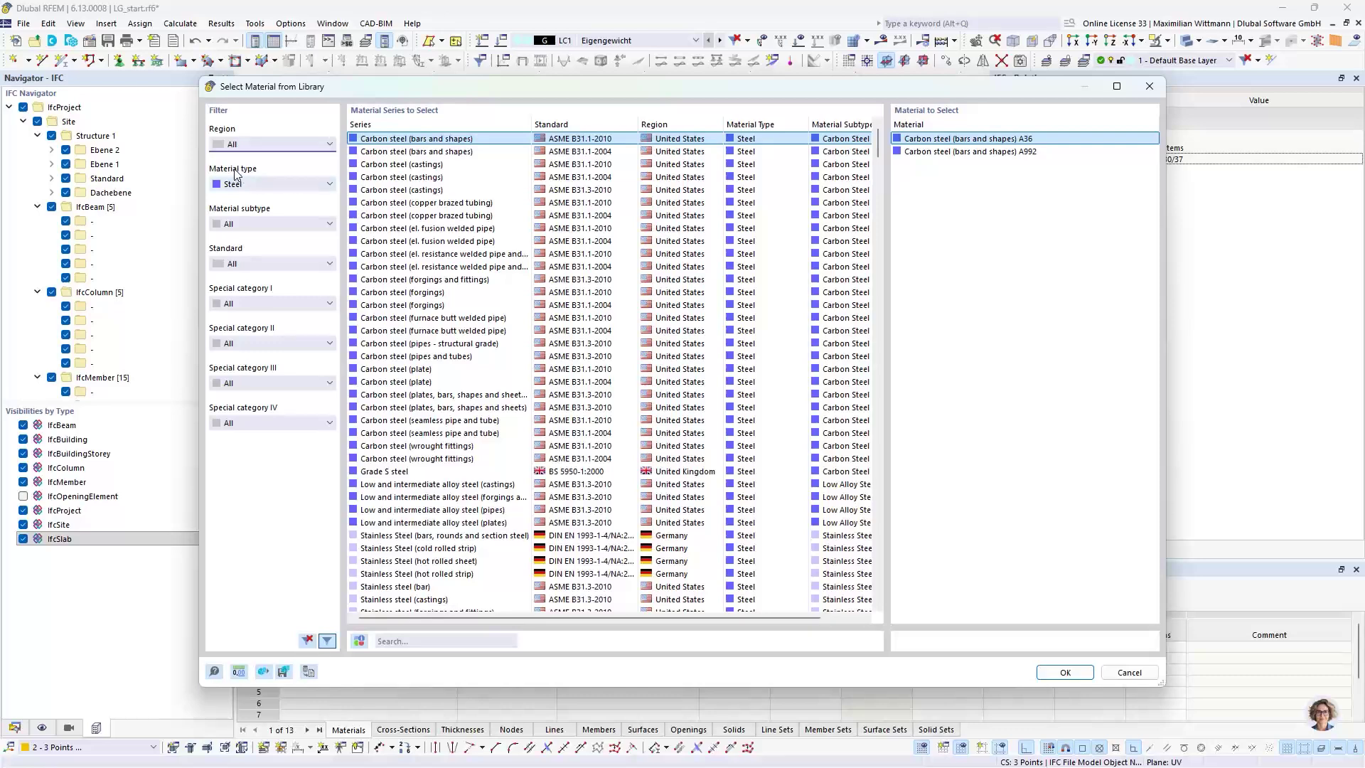
click(267, 188)
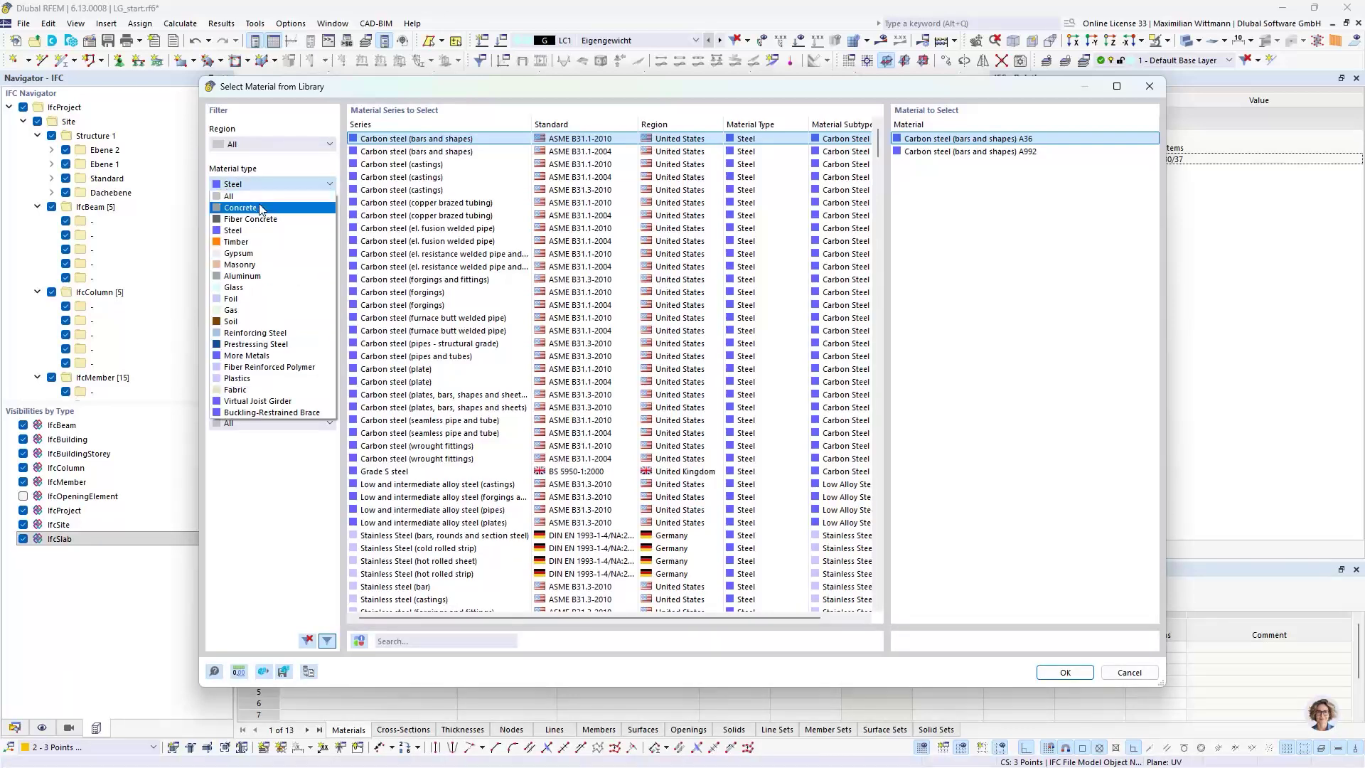
click(263, 211)
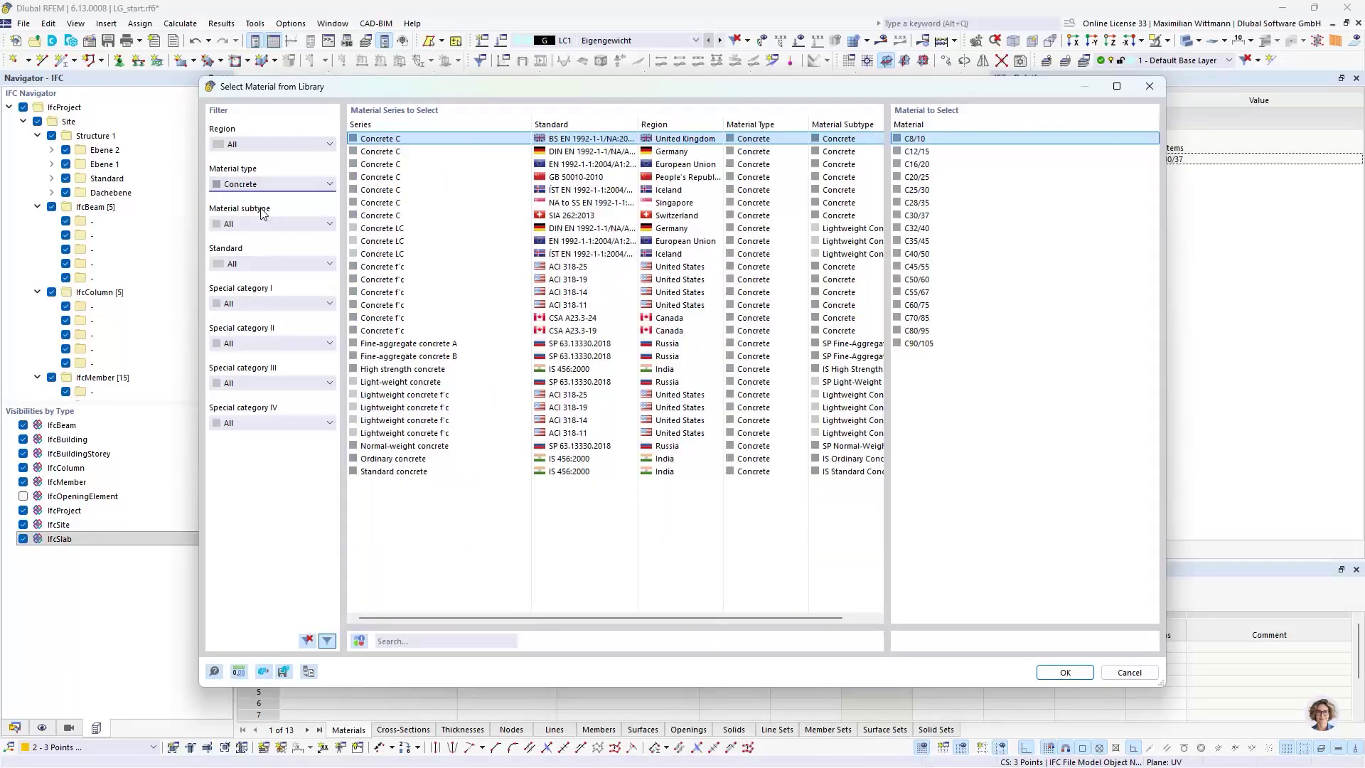
click(439, 641)
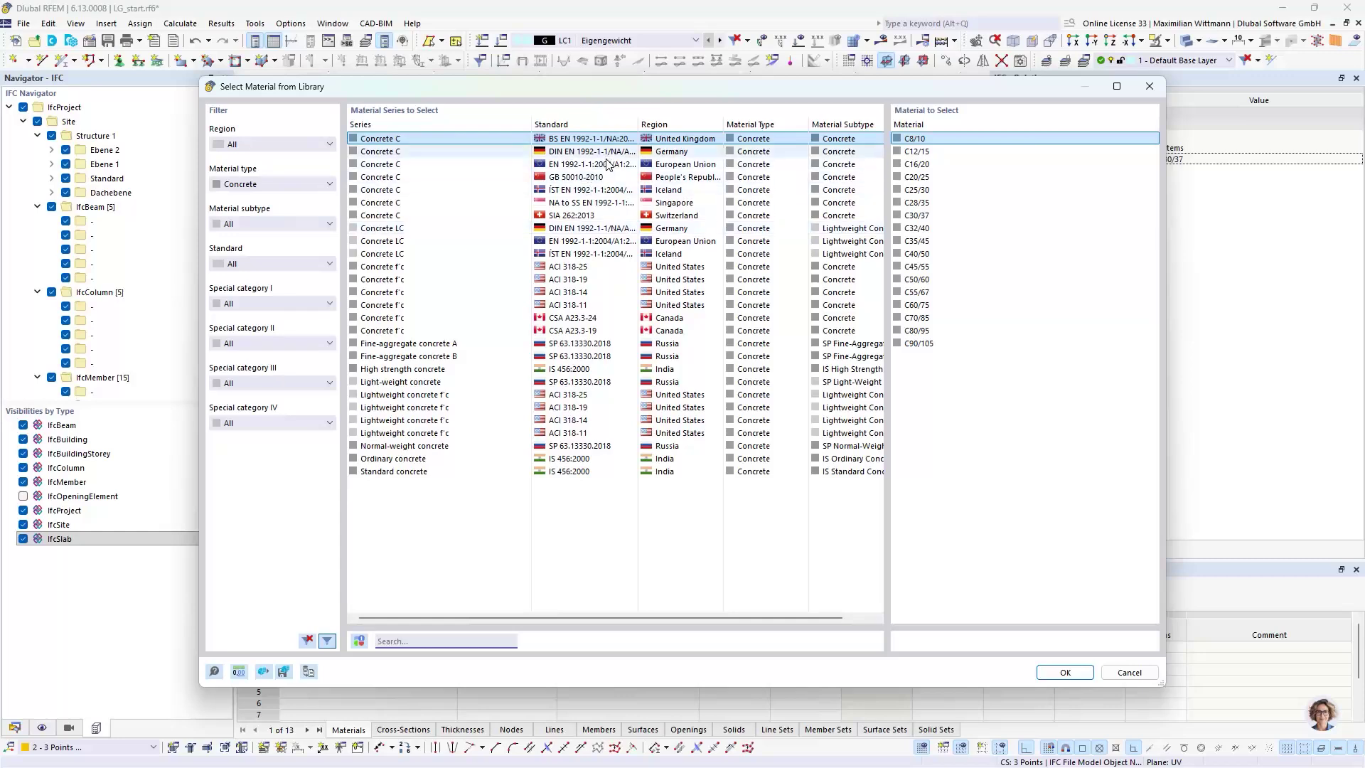
click(774, 165)
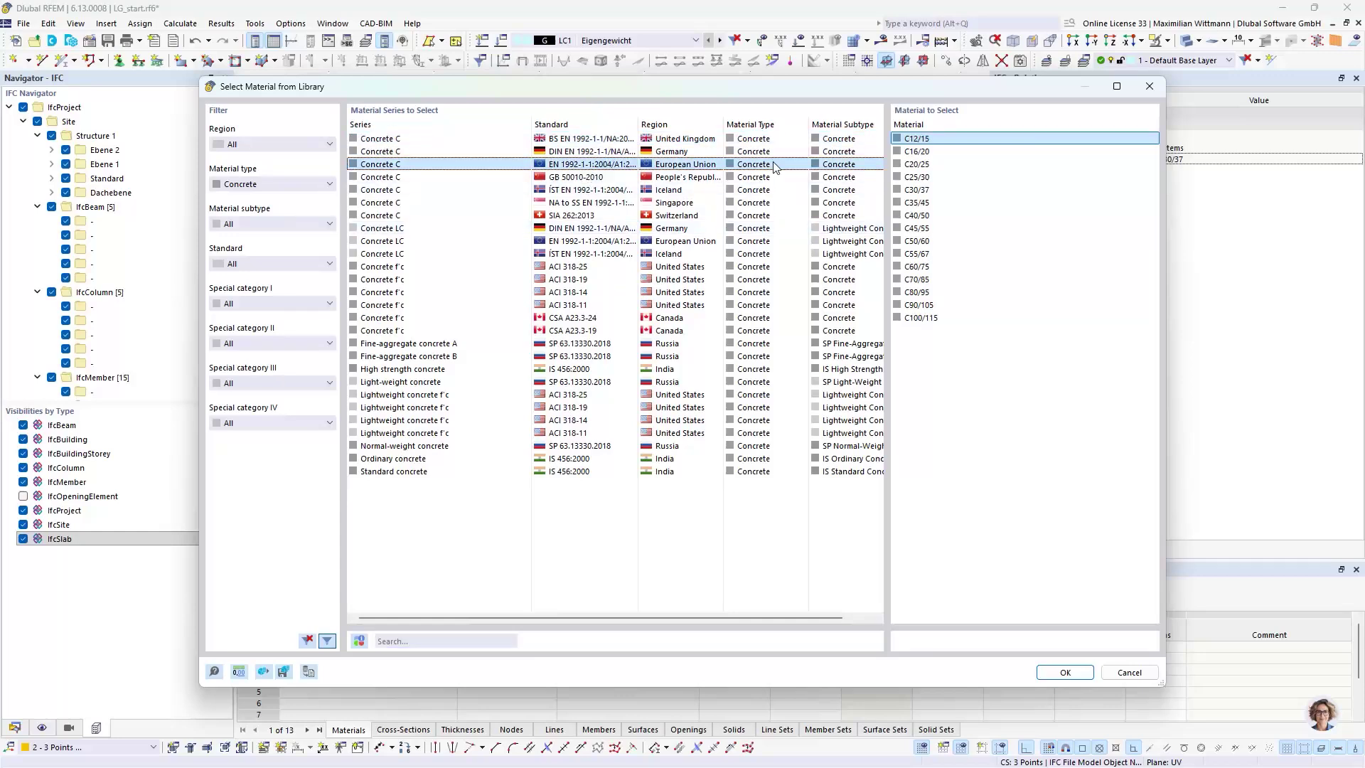
click(909, 191)
double_click(948, 194)
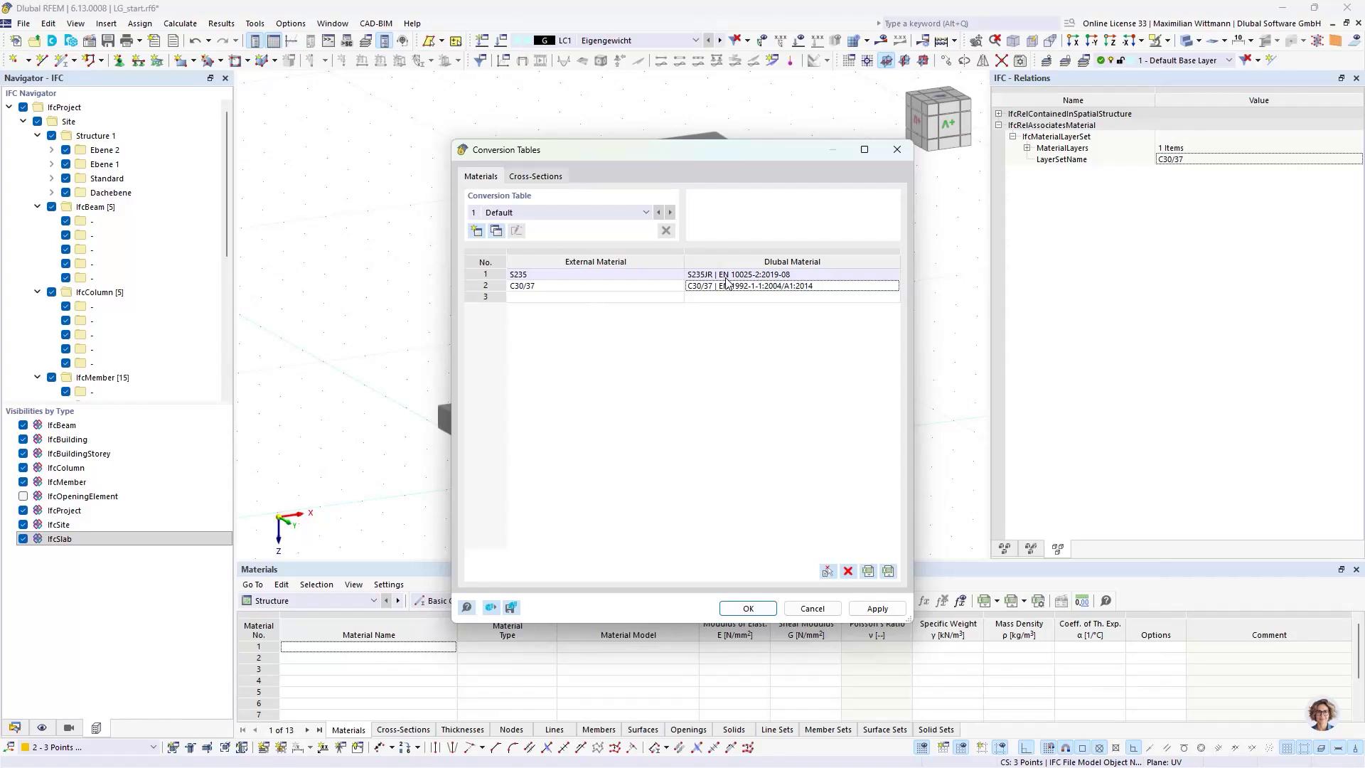
List RD20, HEA 100 and HEA120 as external cross-sections in the conversion table, picking HEA120 from the roof member's Description
click(548, 177)
click(589, 311)
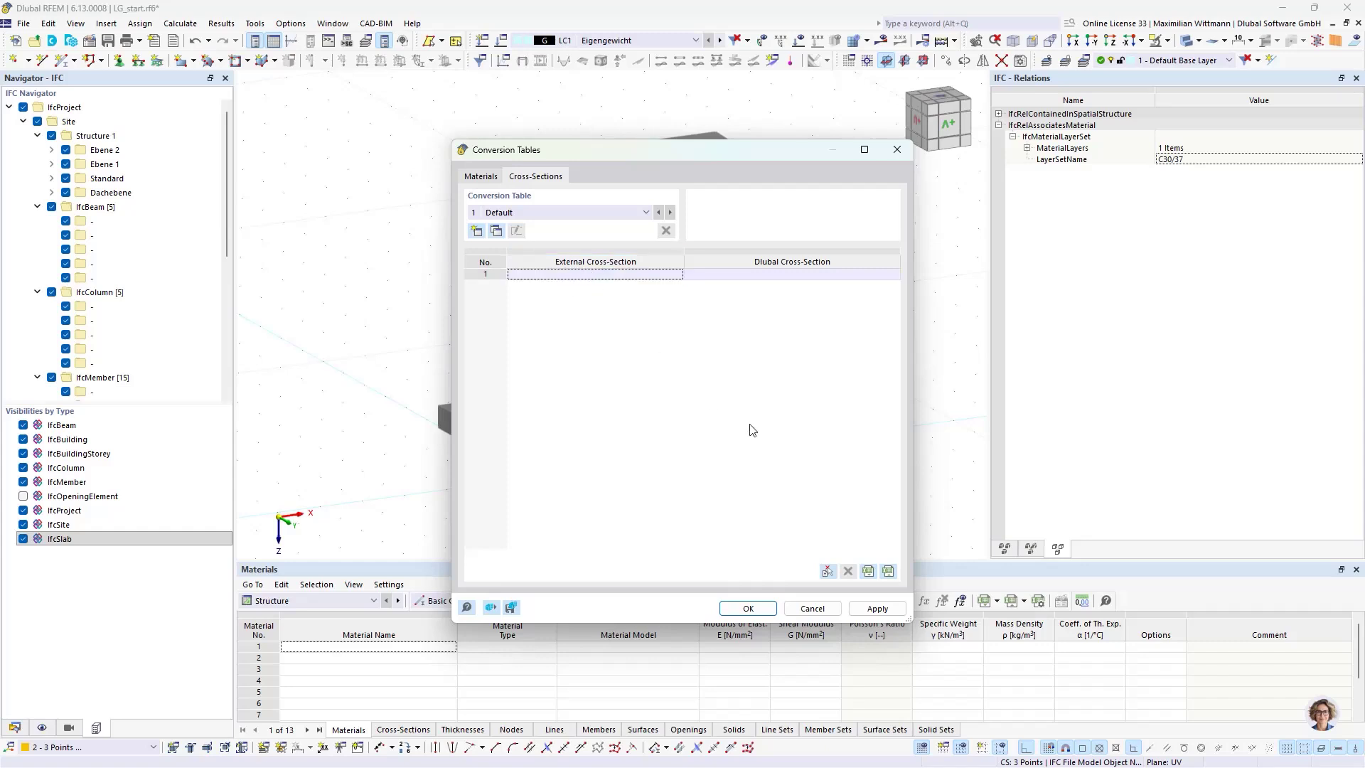
click(828, 572)
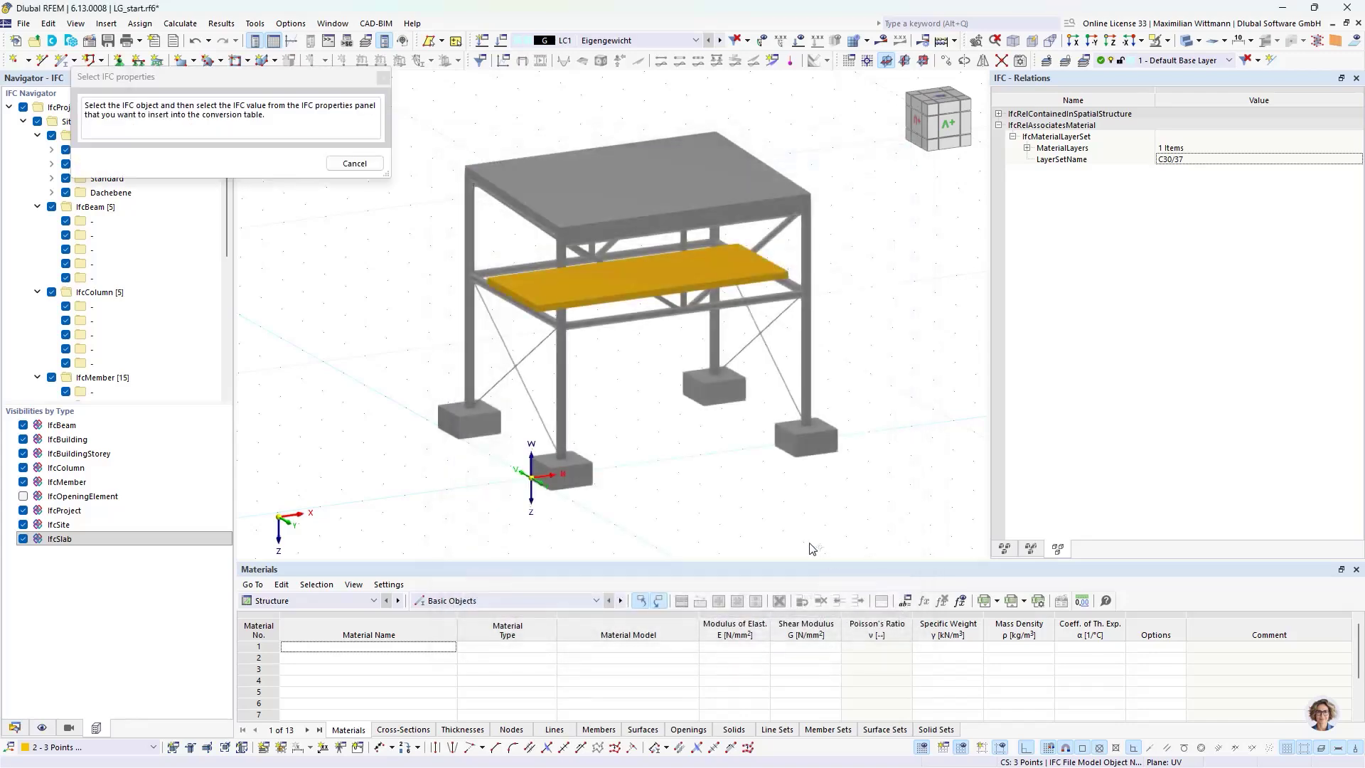
ctrl+middle_drag(779, 481, 802, 306)
scroll(697, 217, up, 3)
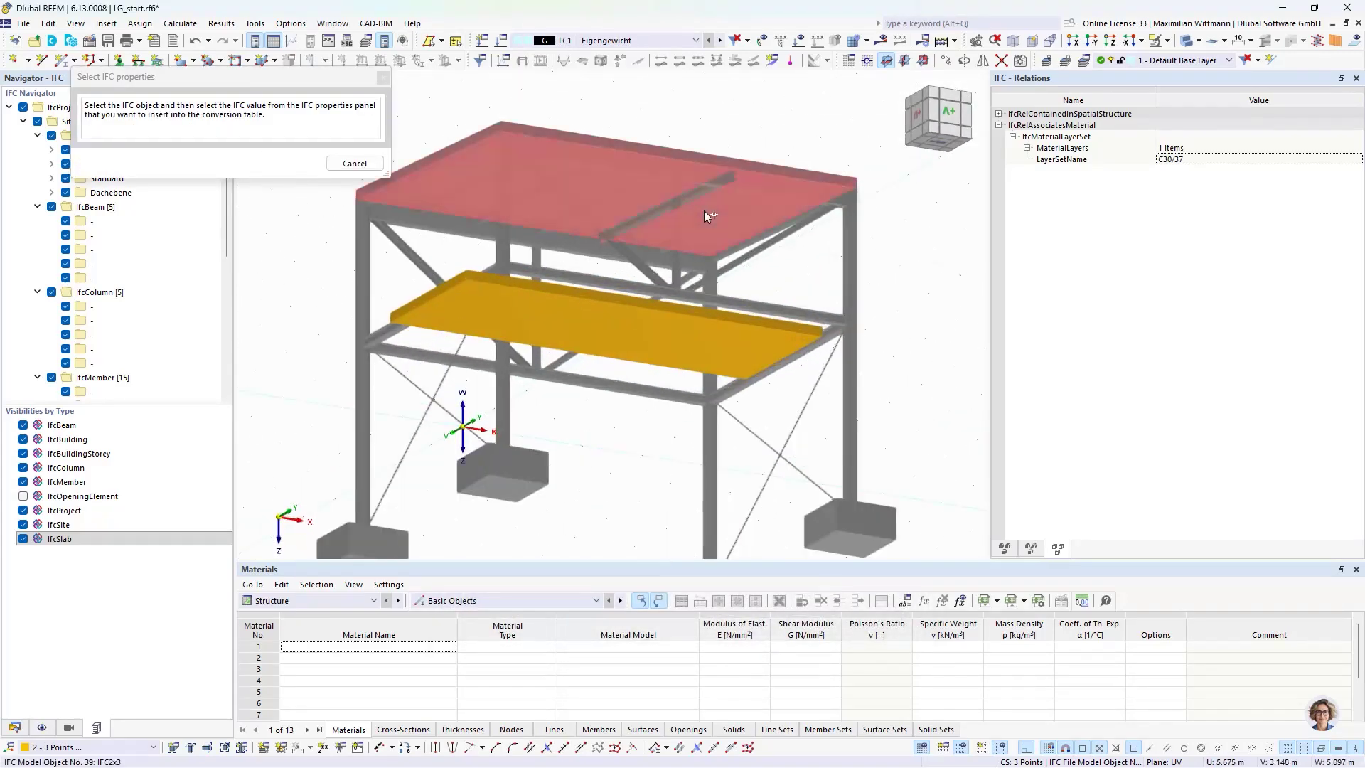
click(692, 202)
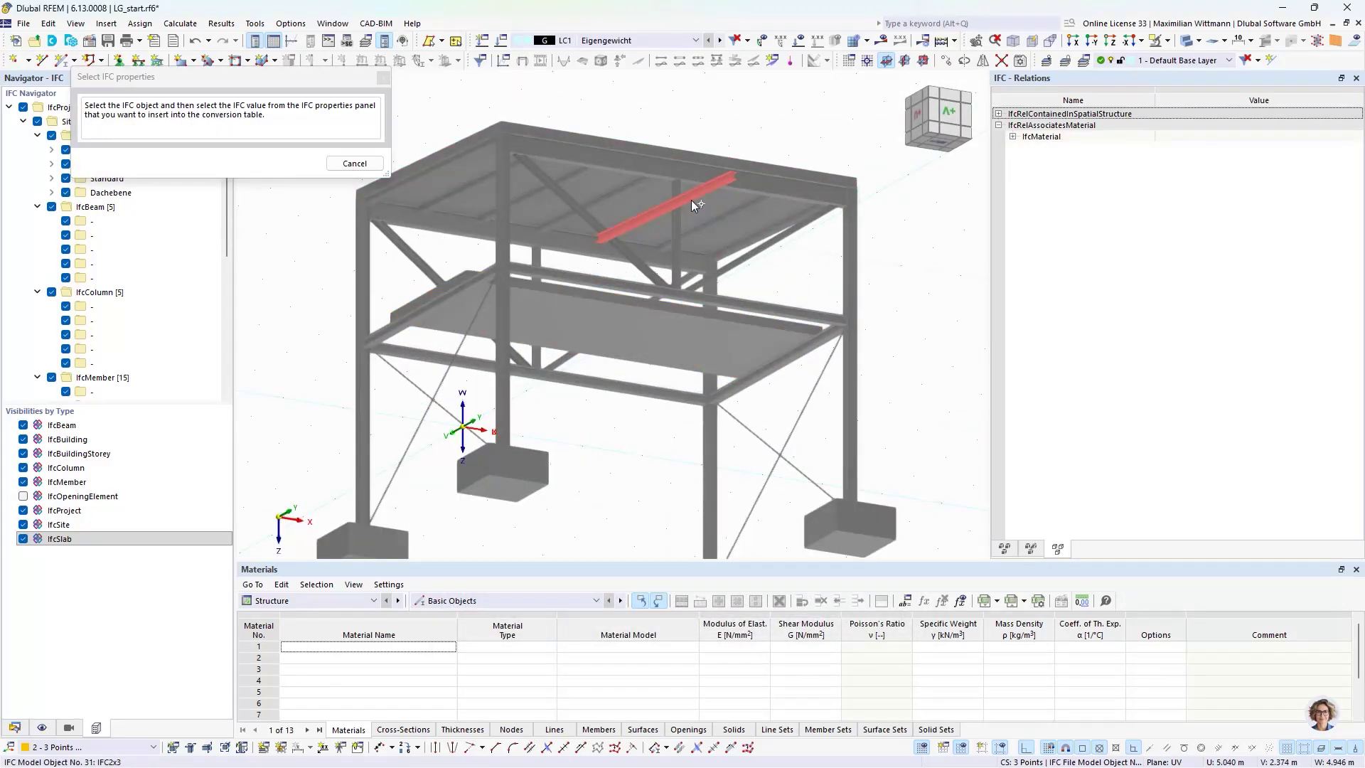
click(1004, 548)
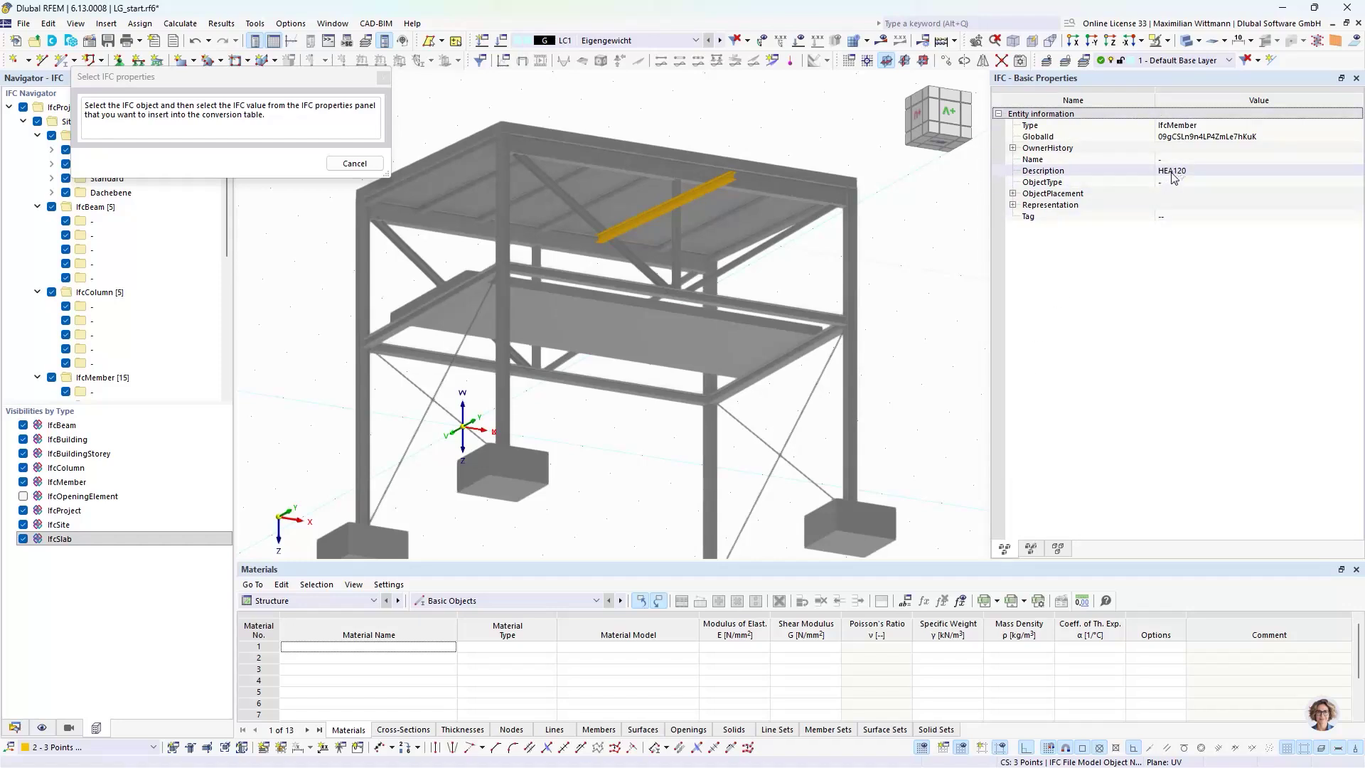
click(1197, 178)
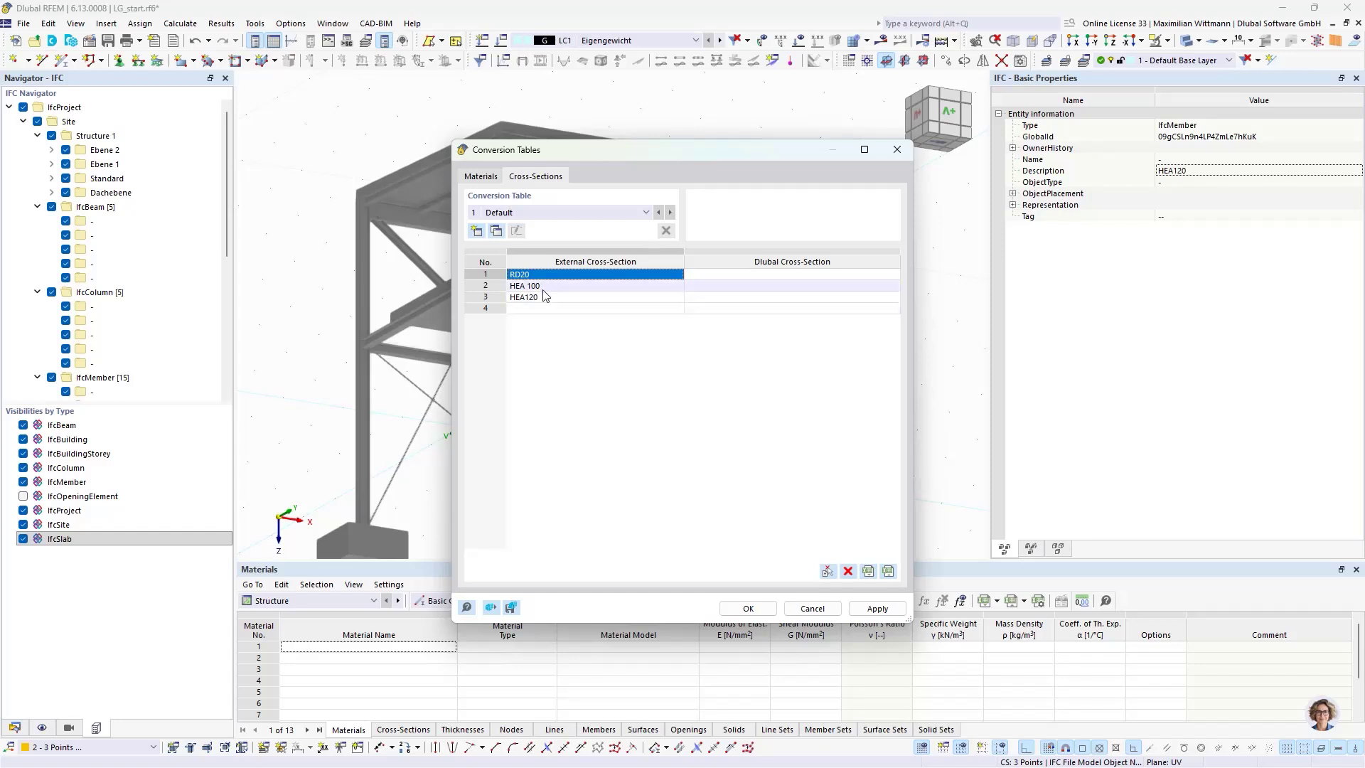
Add HEA160 as the fourth external cross-section by picking the Description of a column in the model
click(553, 310)
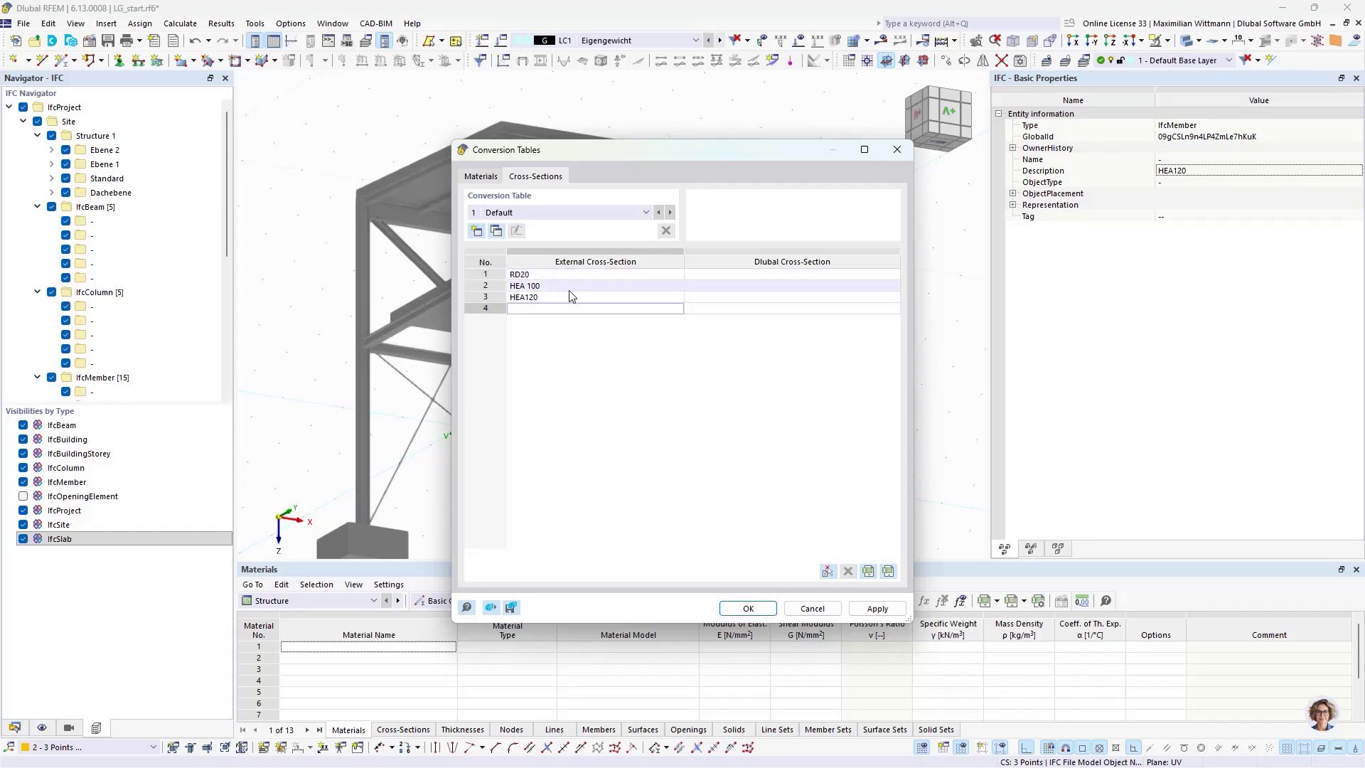
click(828, 572)
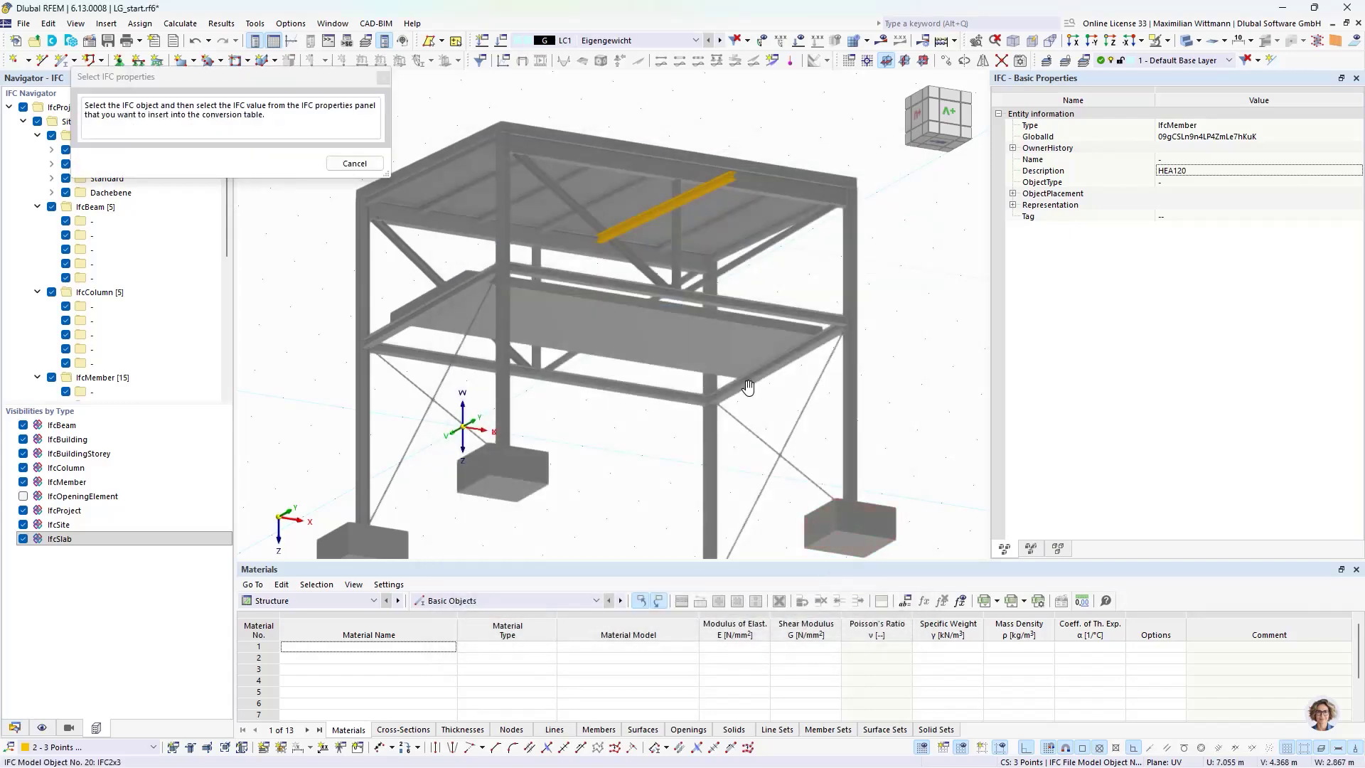
ctrl+middle_drag(748, 386, 524, 403)
click(466, 411)
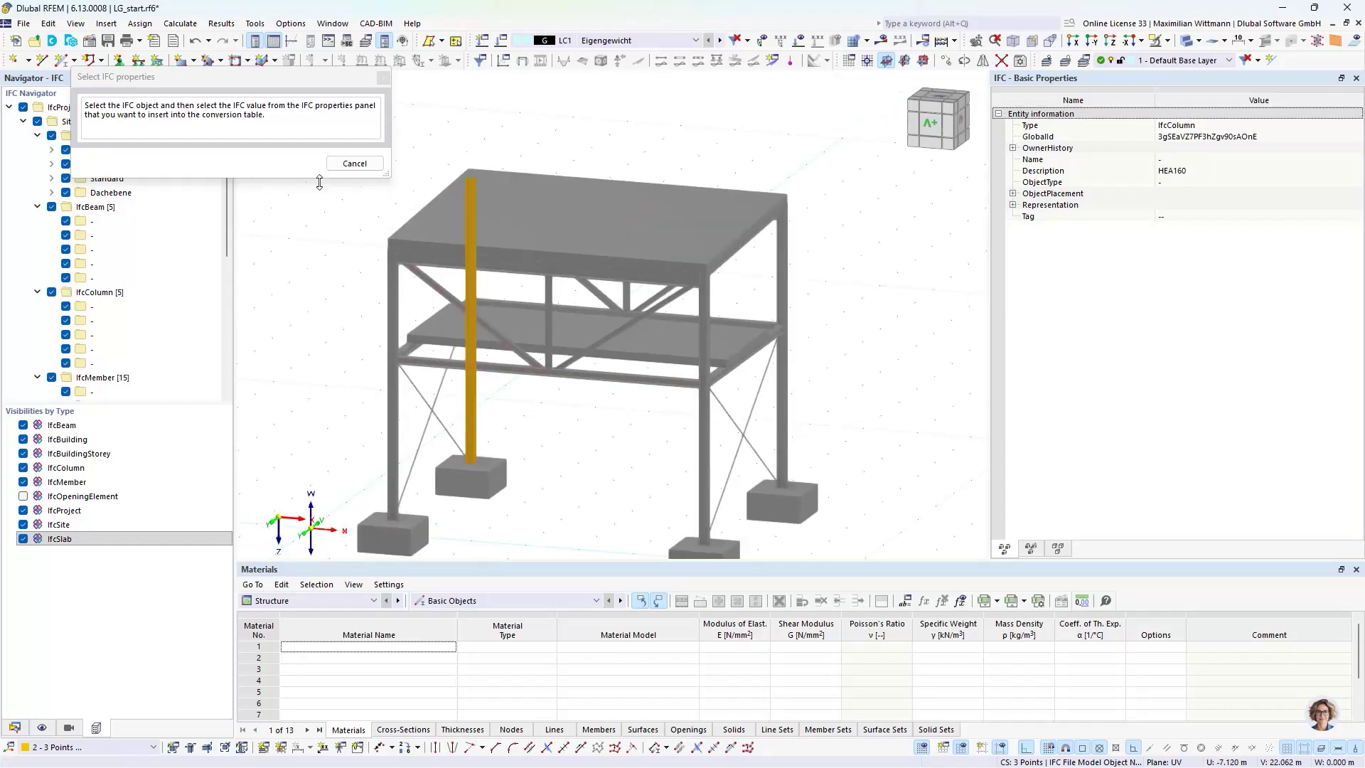
click(1197, 175)
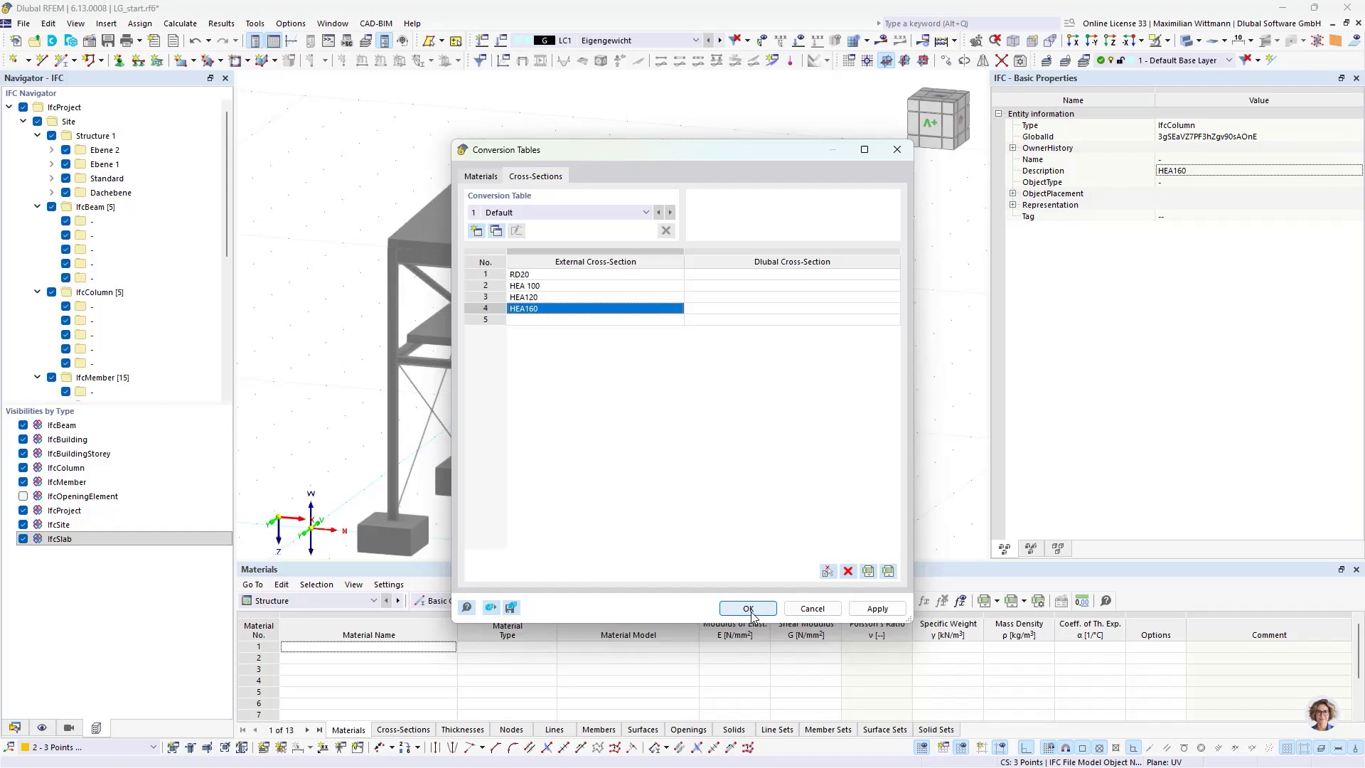
Add IPE300 from the Description of the beam at the roof edge, and HEA140, as further external cross-sections
click(828, 571)
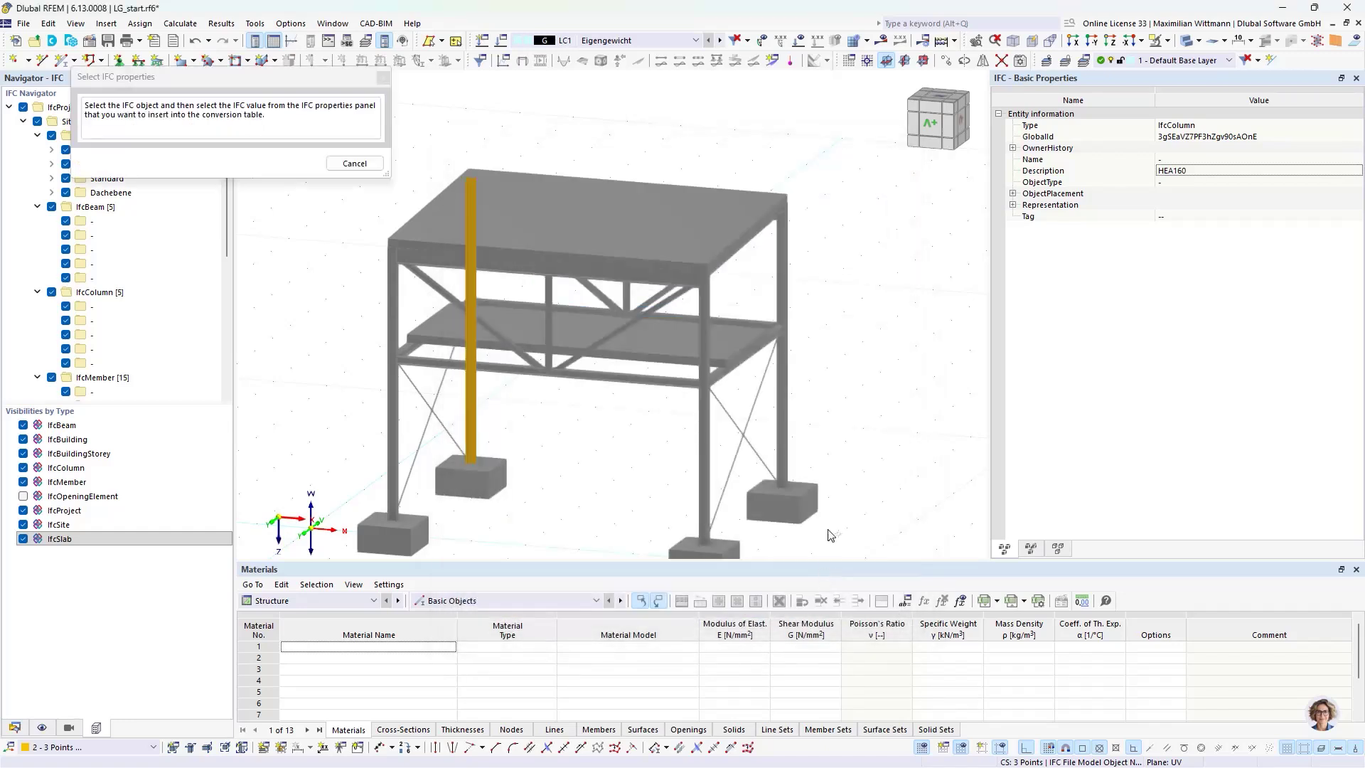
click(613, 260)
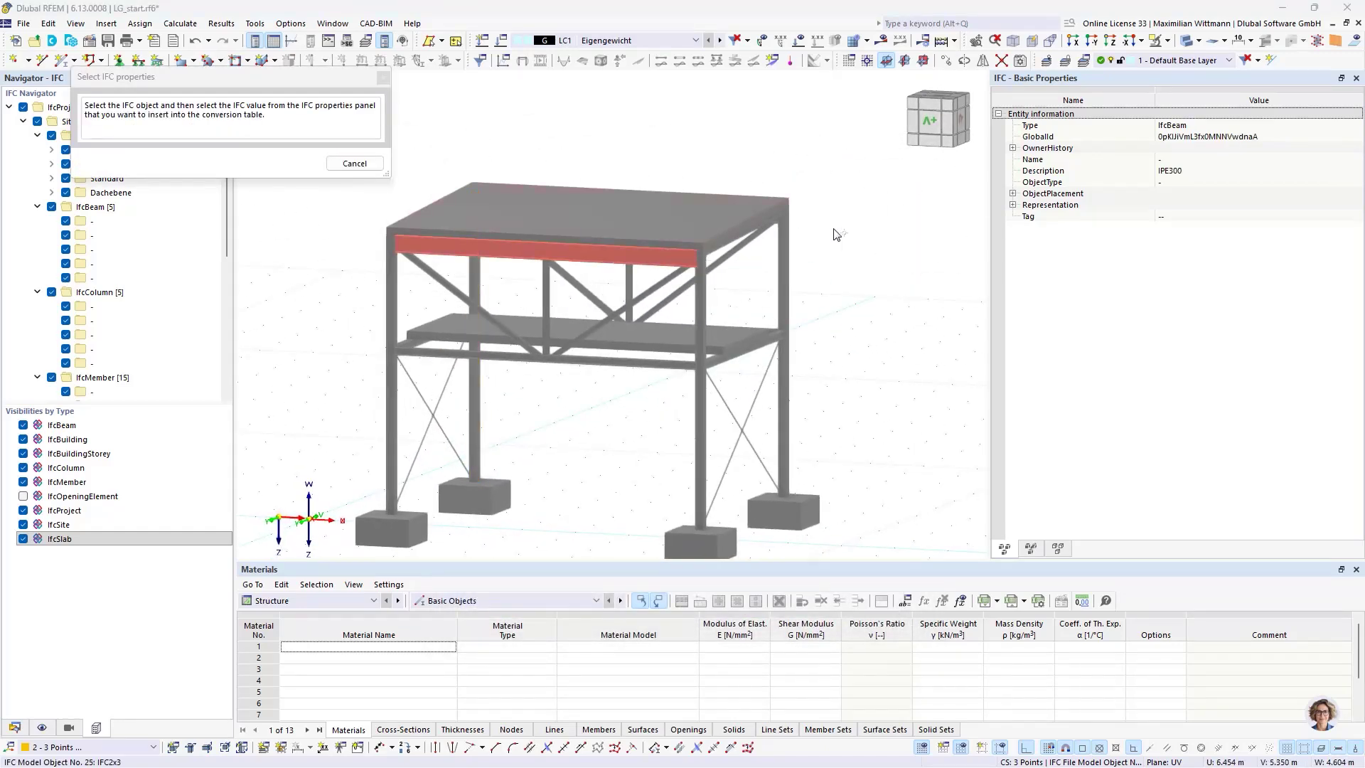
click(1191, 172)
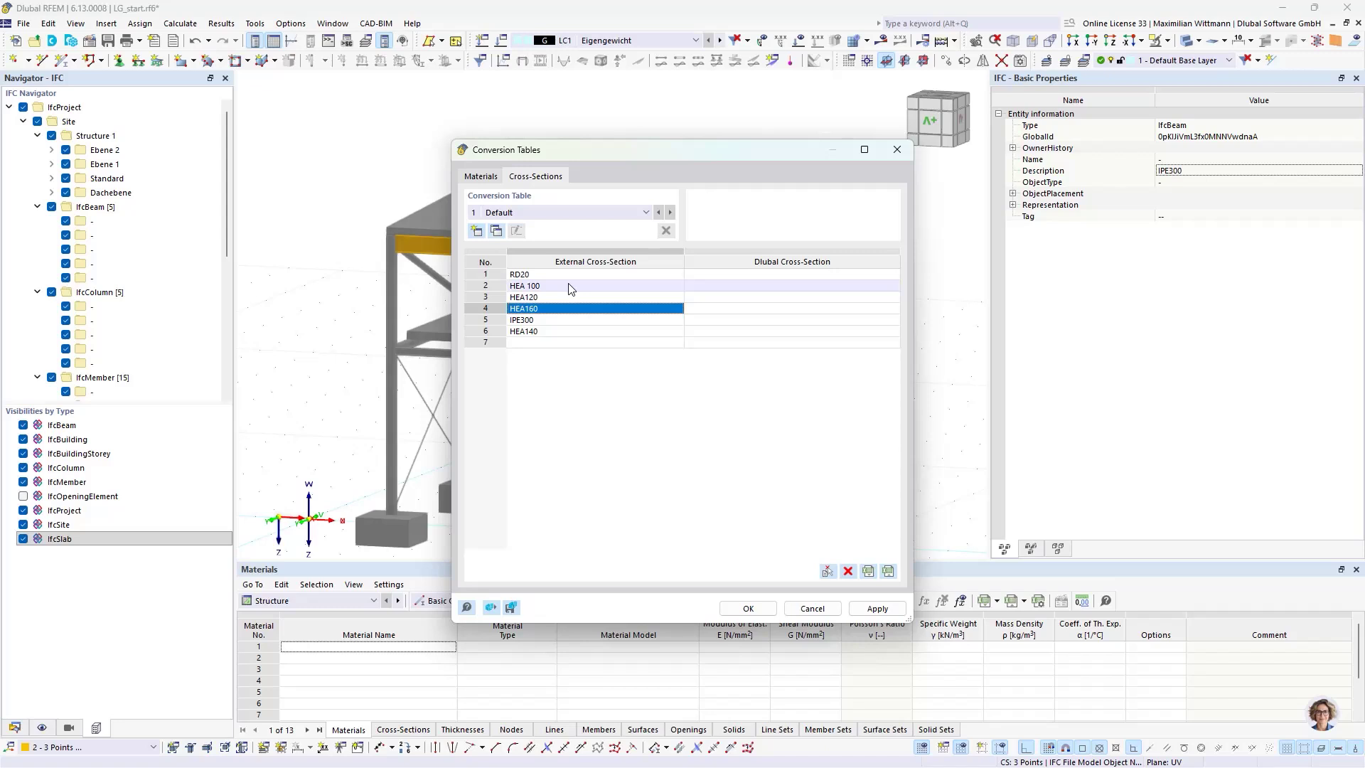
click(590, 342)
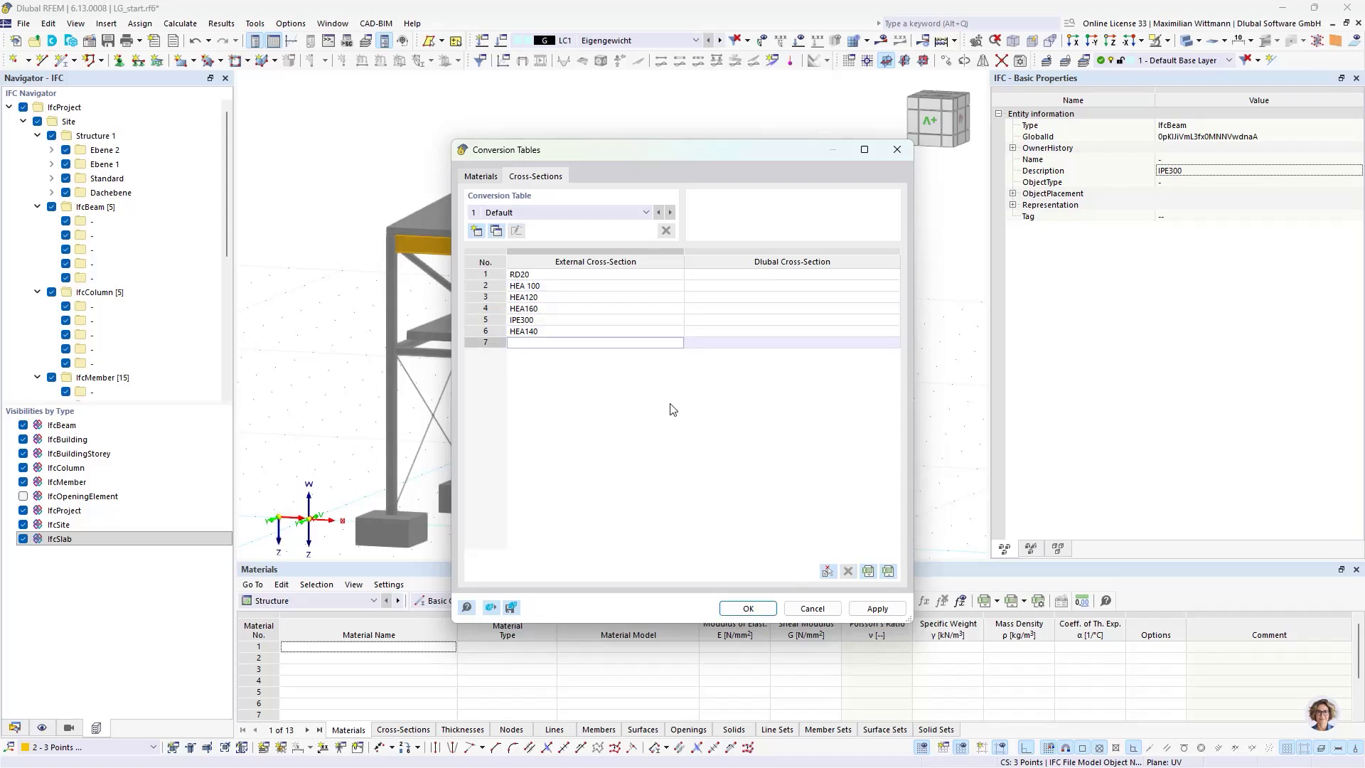
click(752, 608)
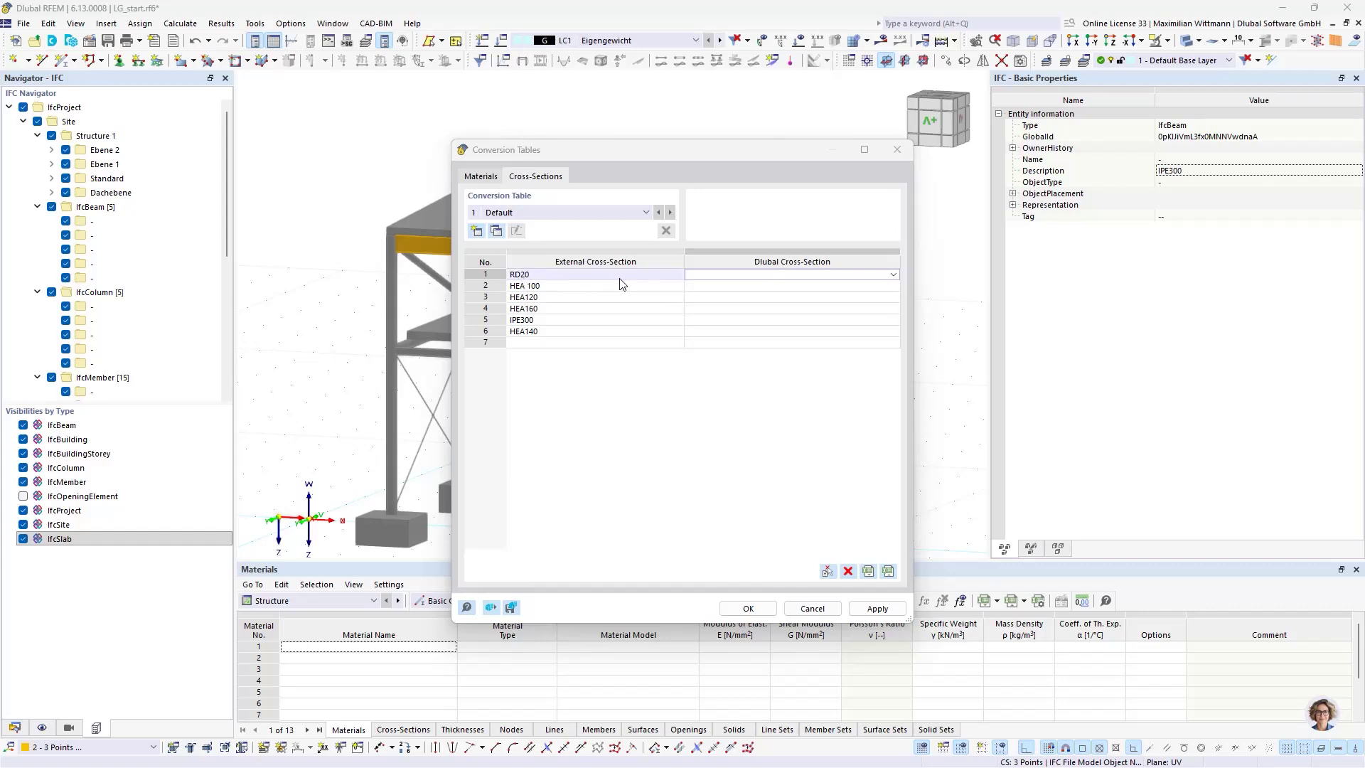
Assign a parametric round bar with diameter d of 20 mm from the library to the external cross-section RD20
click(799, 275)
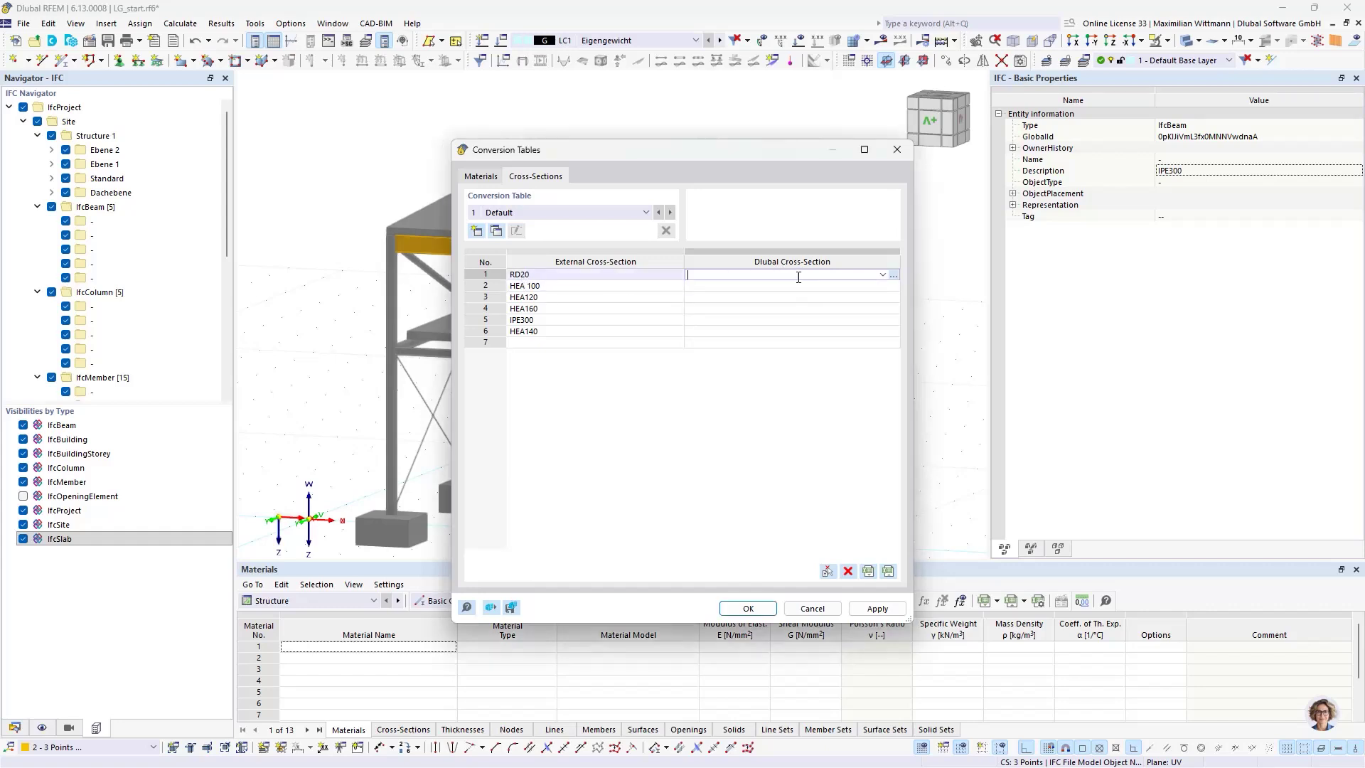
click(893, 275)
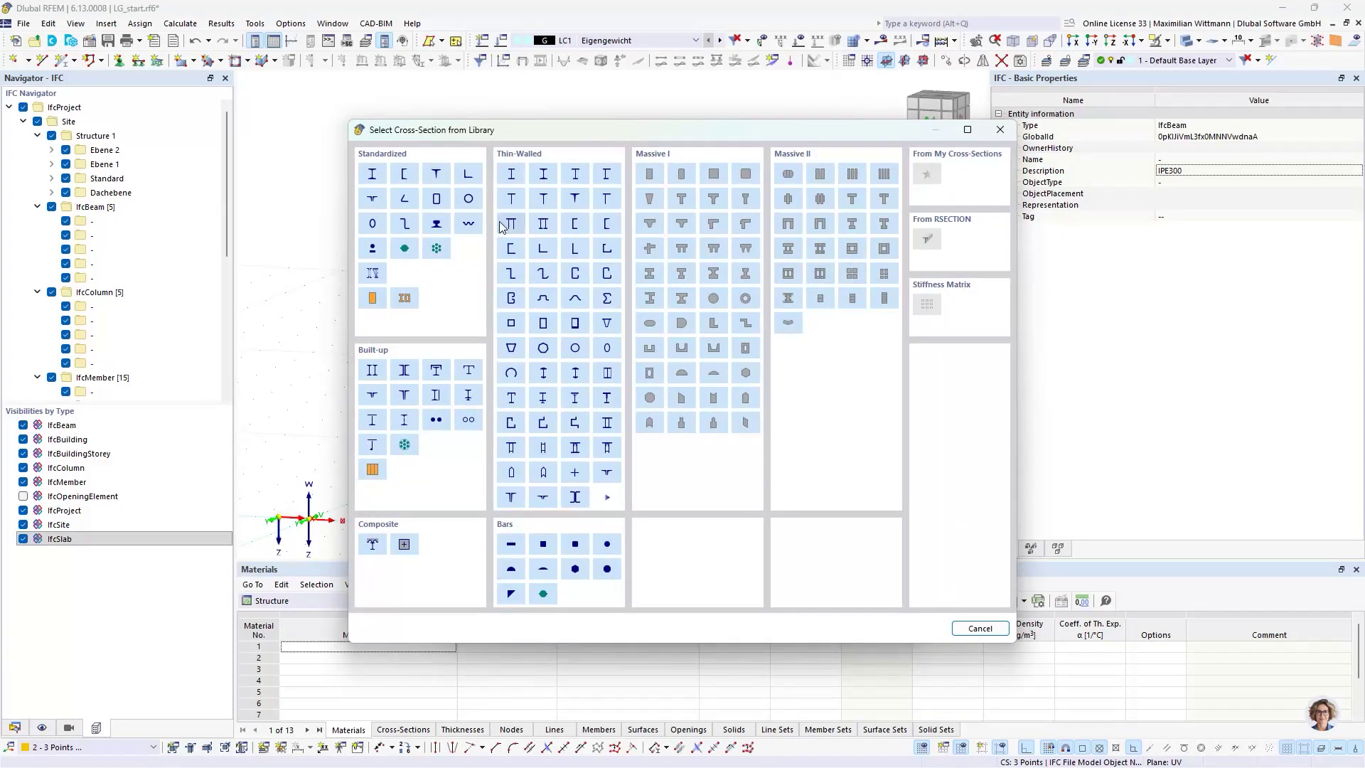
click(609, 546)
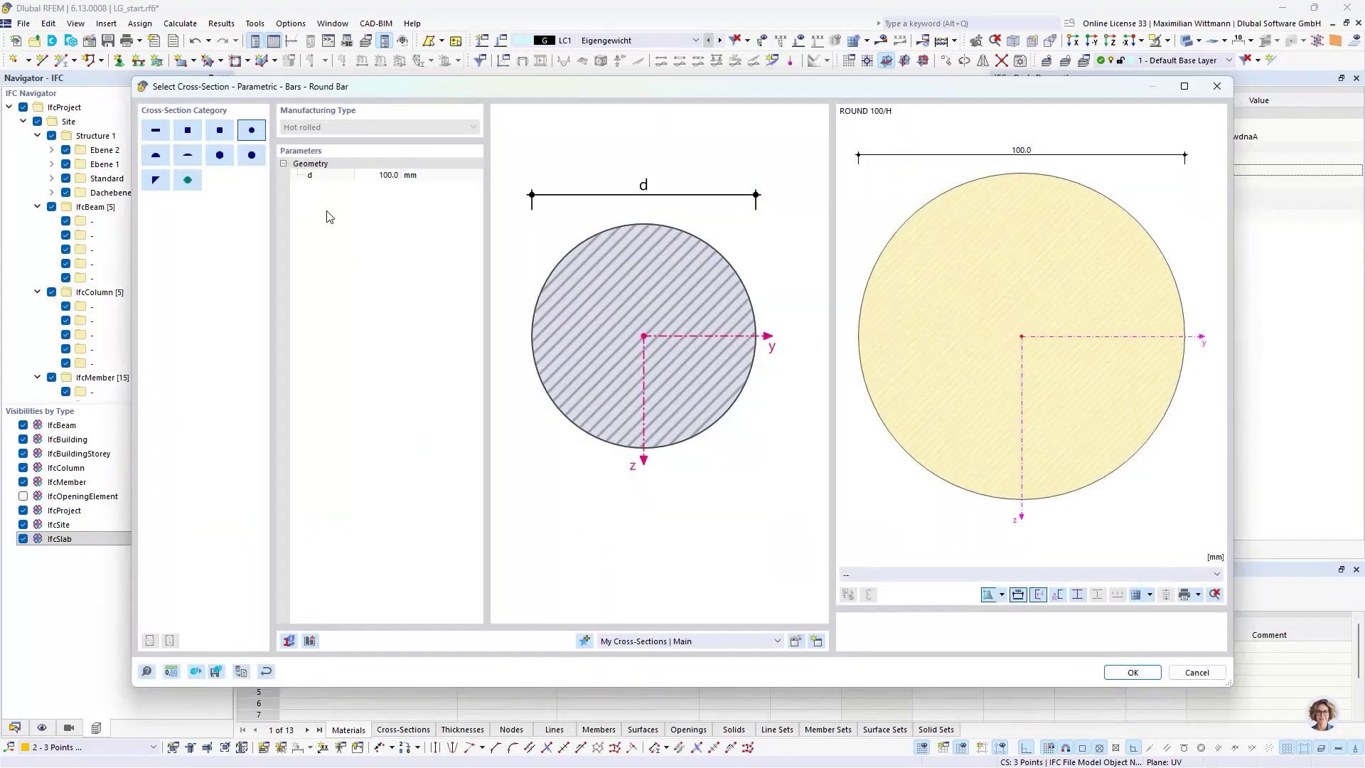
click(380, 178)
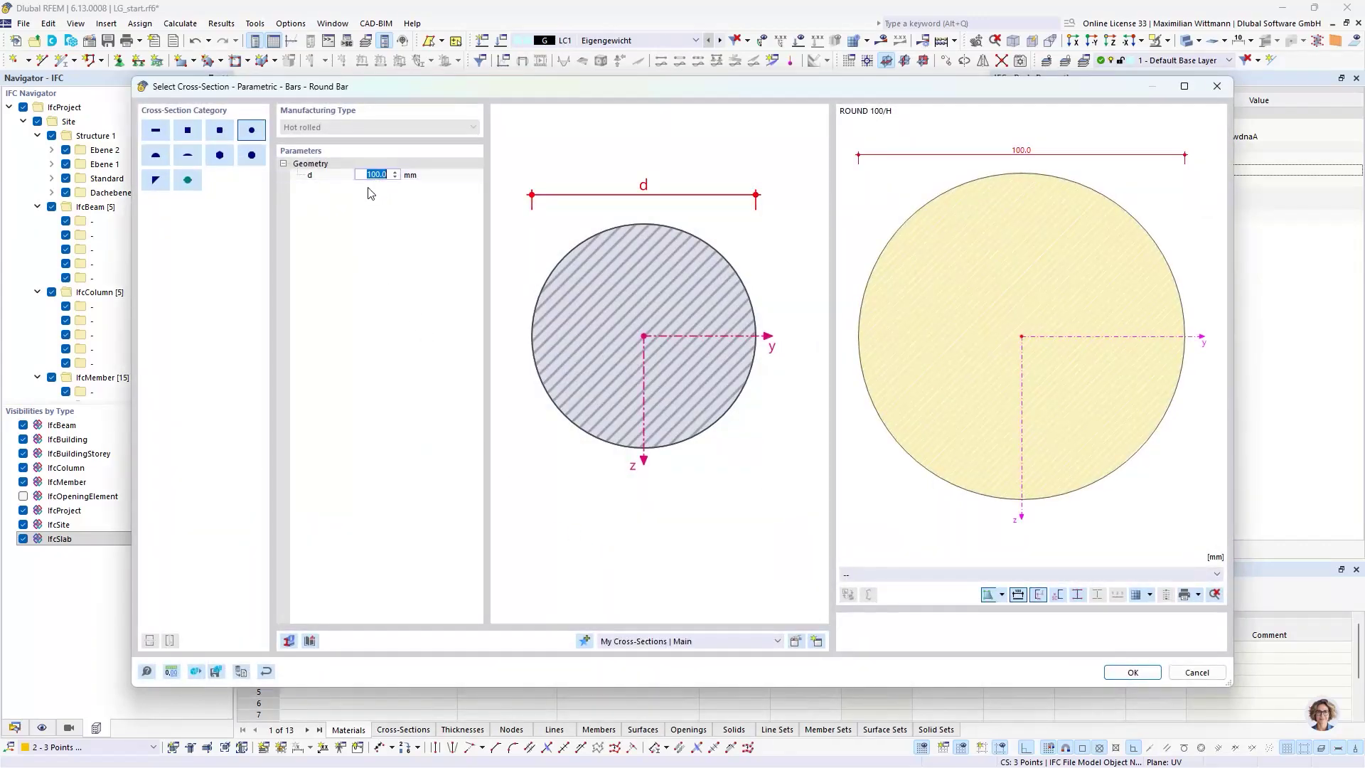
text(20)
click(1125, 673)
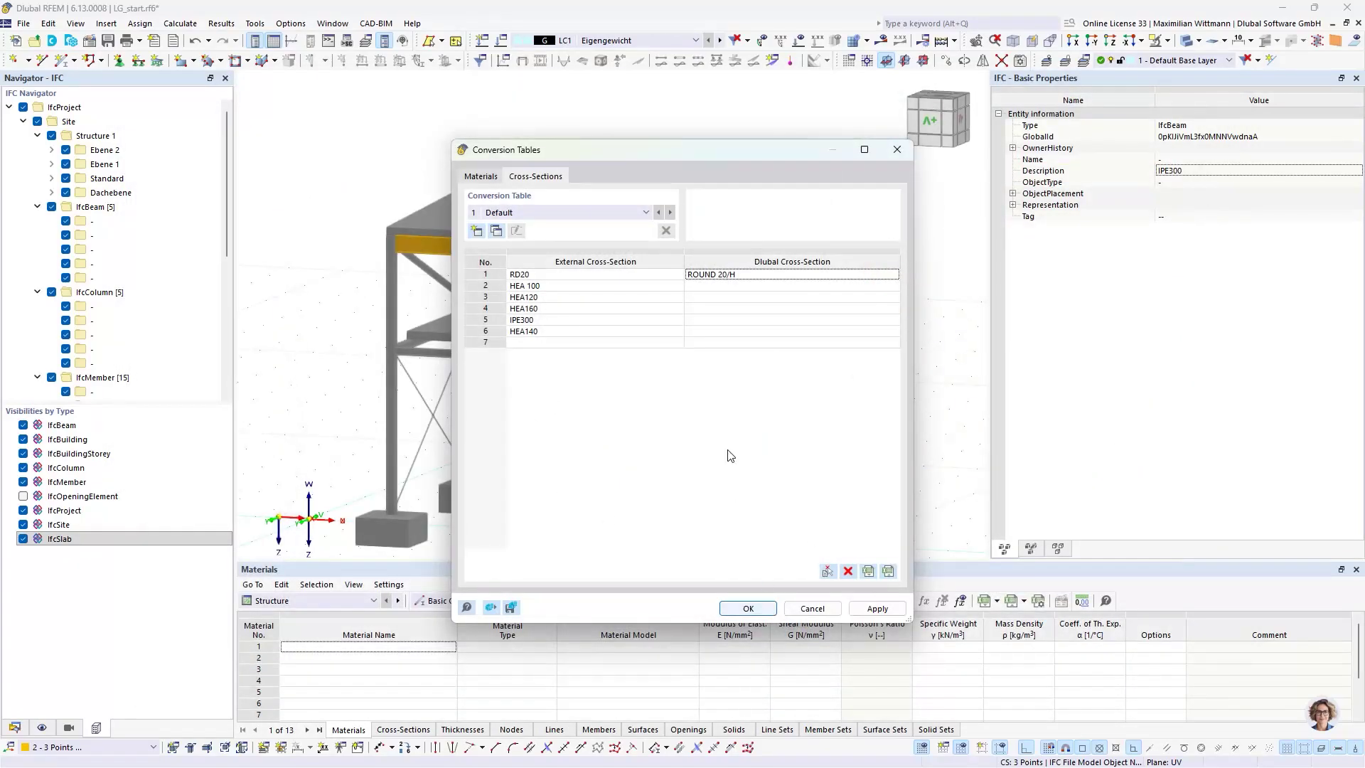
Assign the standardized steel I-section HEA 100 per Euronorm 53-62; DIN 1025-3 from SZS to the external cross-section HEA 100
double_click(707, 287)
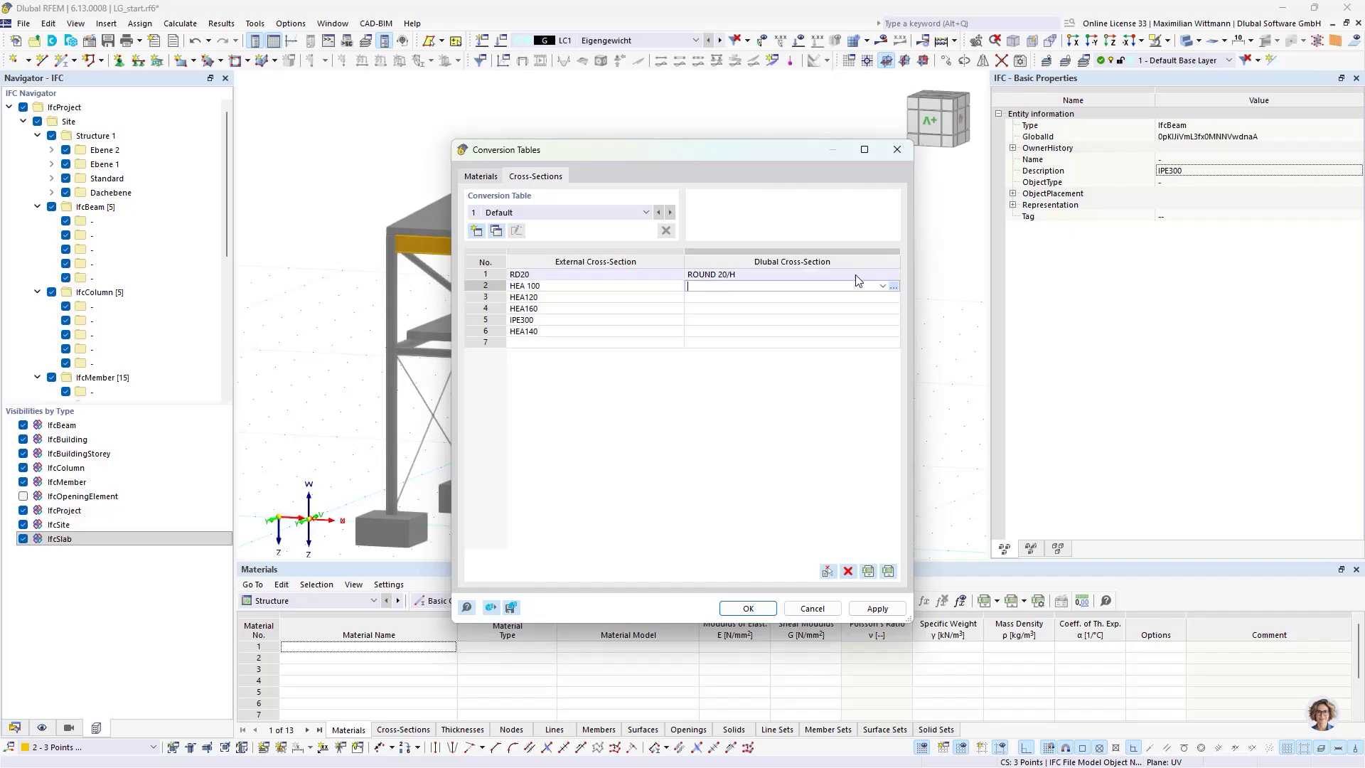
click(893, 287)
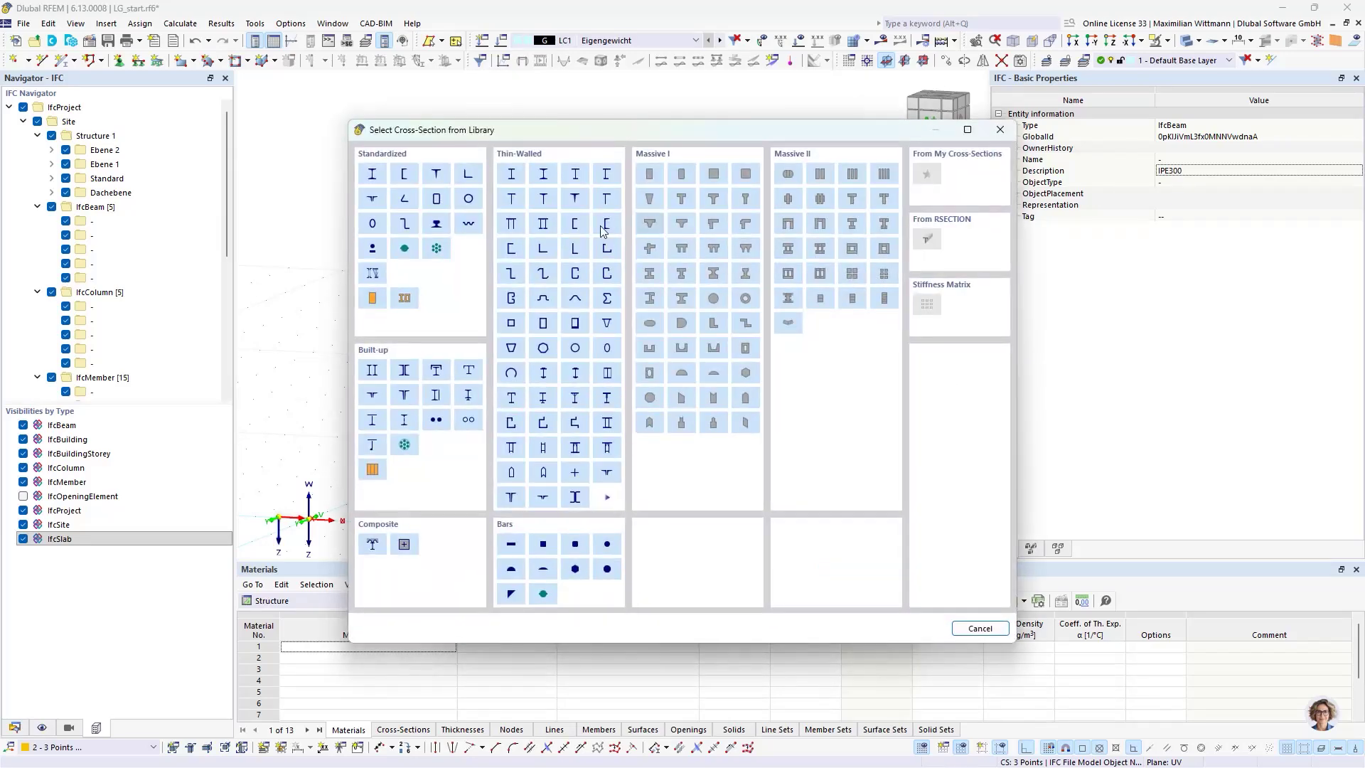
click(373, 174)
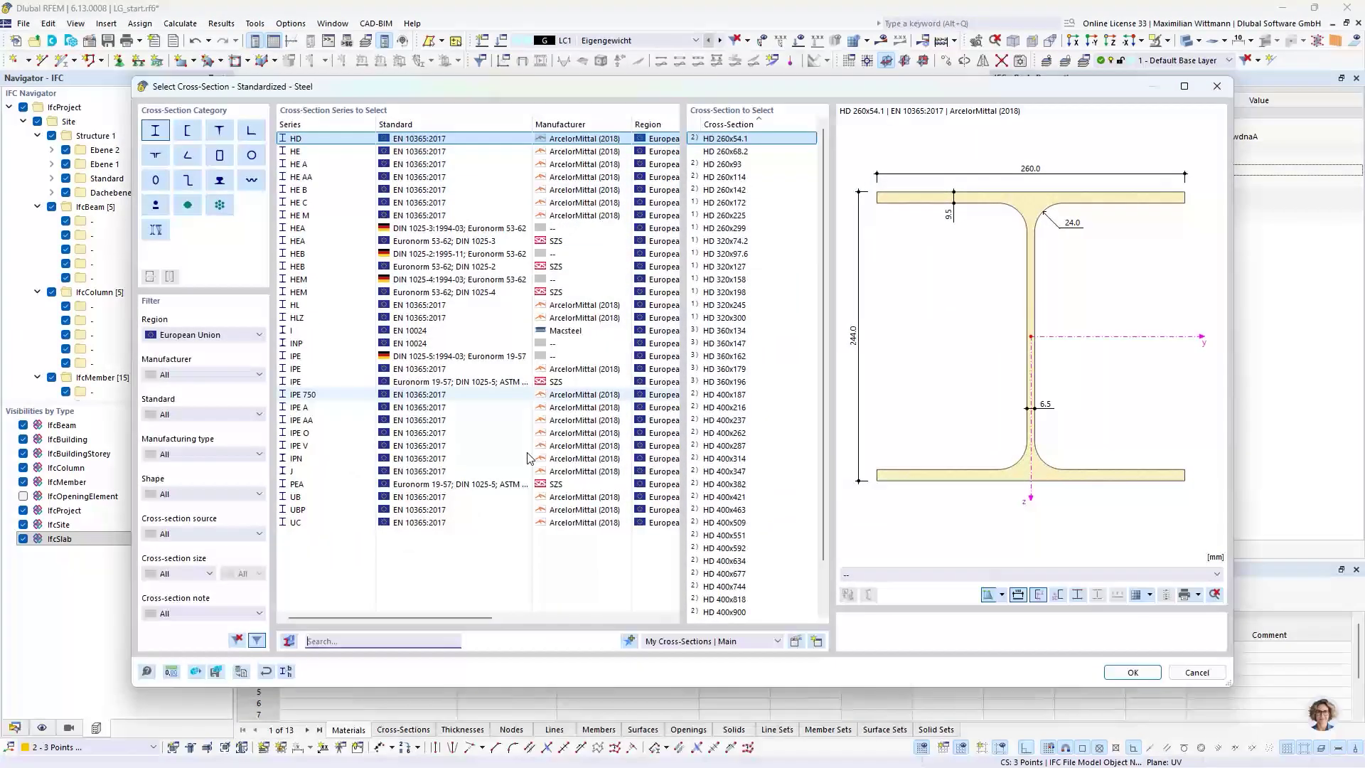
click(401, 638)
text(hea)
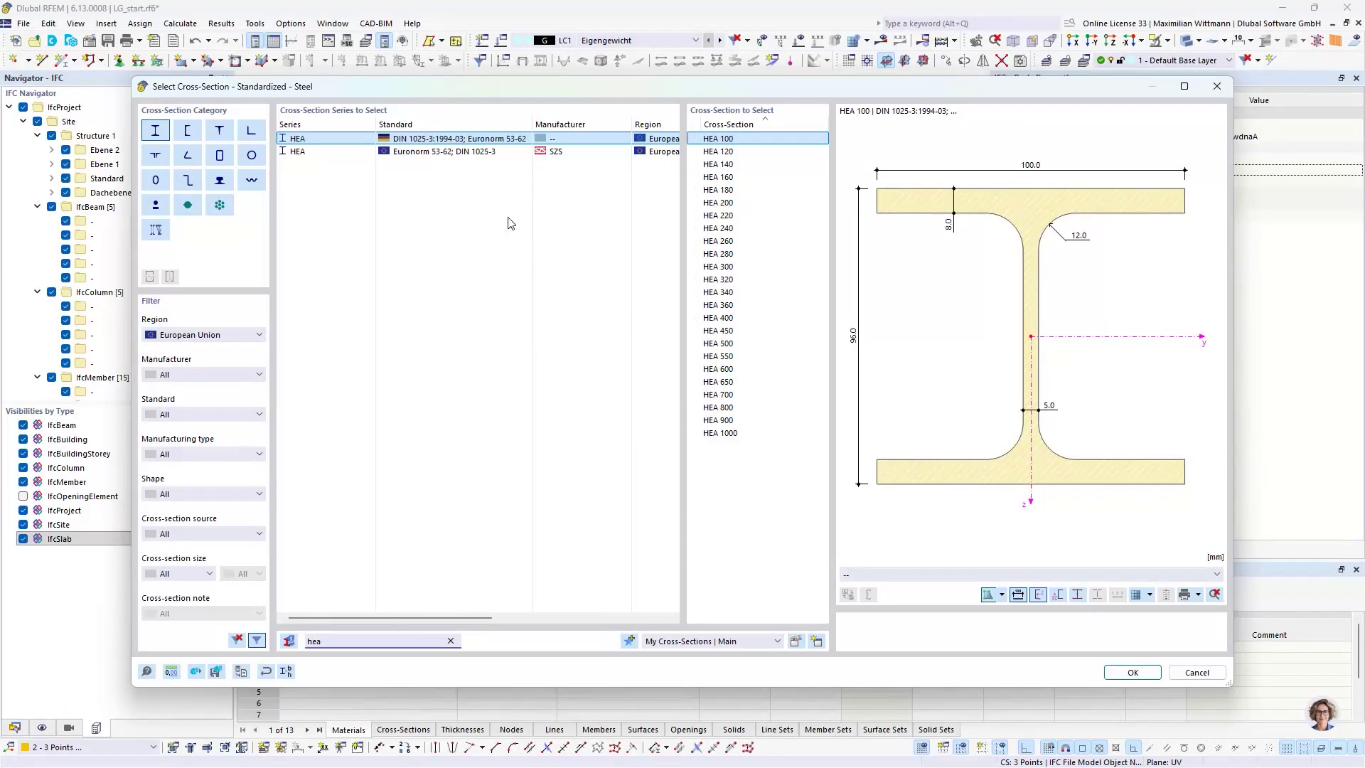
click(508, 152)
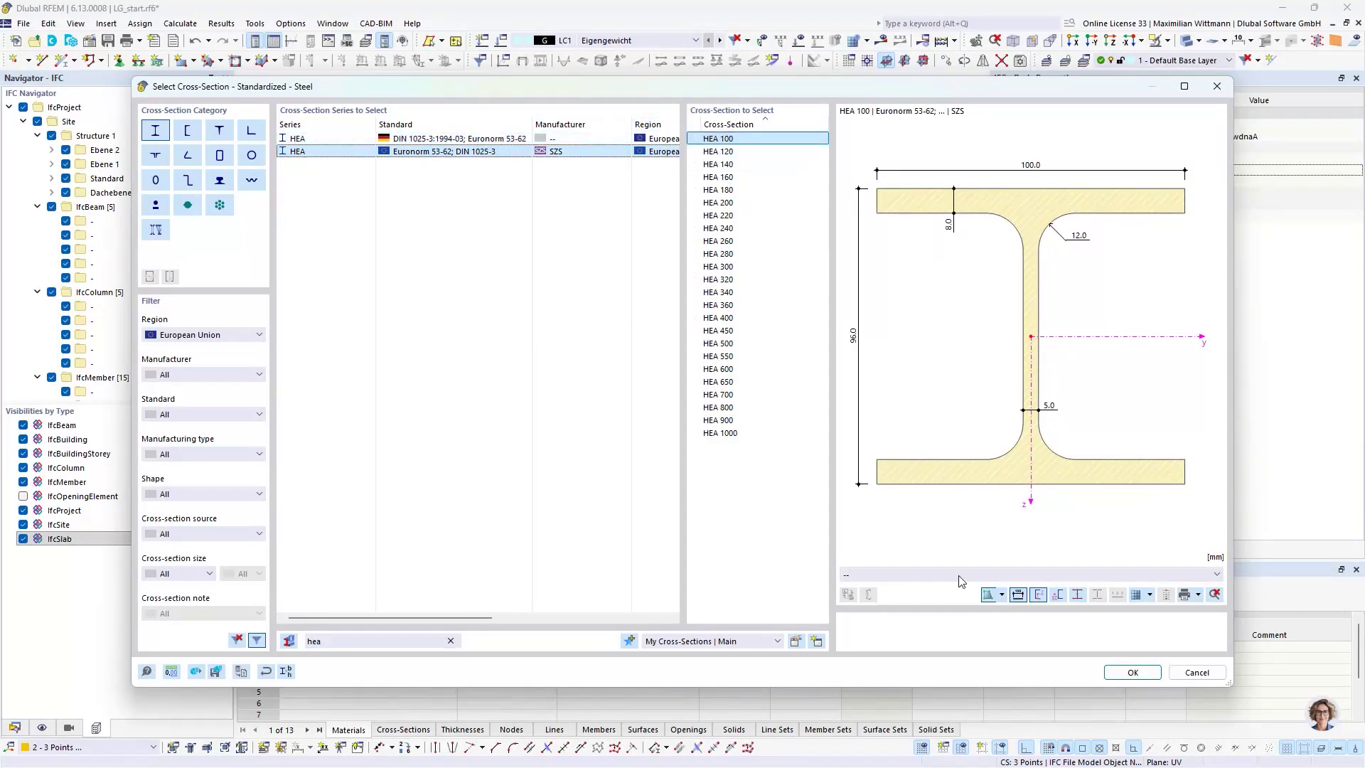
click(1113, 673)
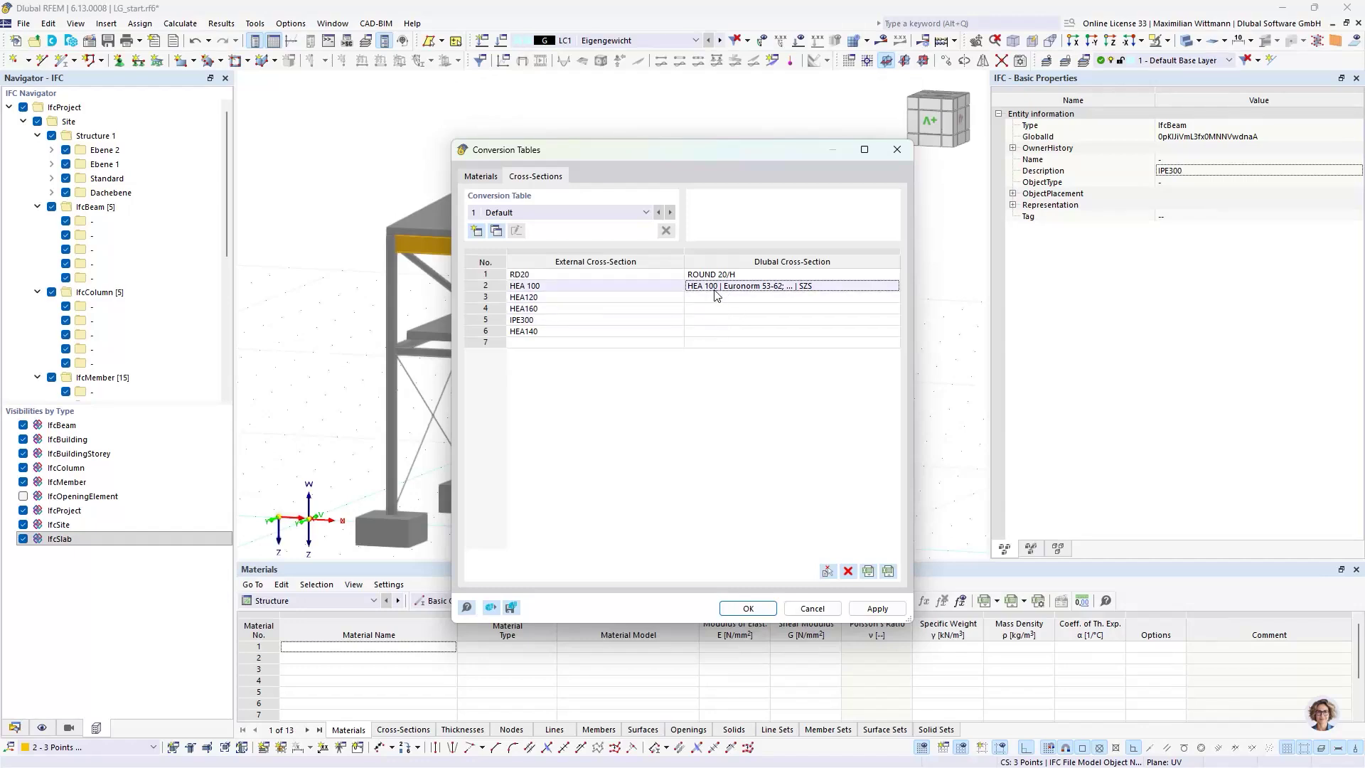
Copy the Dlubal cross-section entry of HEA 100 to the rows of HEA120, HEA160 and HEA140
click(712, 285)
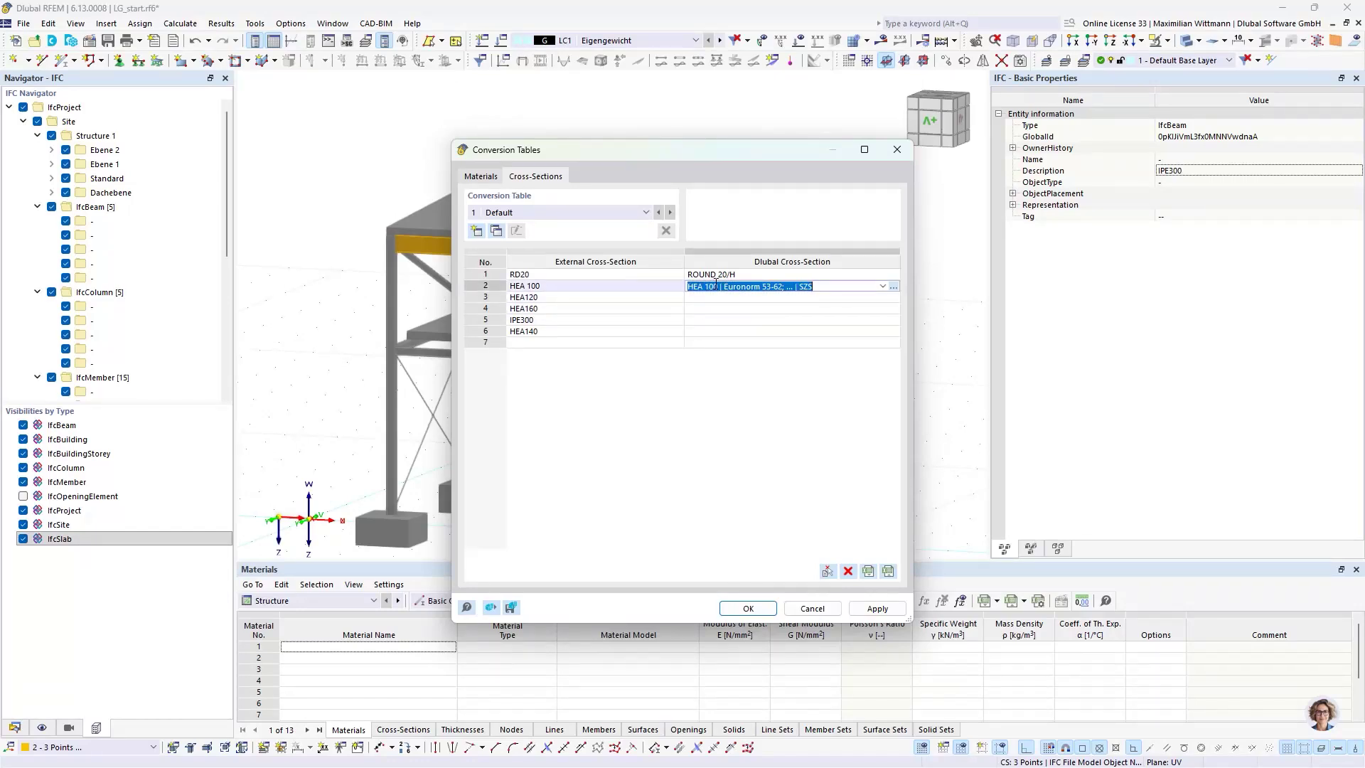
key(ctrl+c)
click(714, 297)
key(ctrl+v)
click(713, 313)
key(ctrl+v)
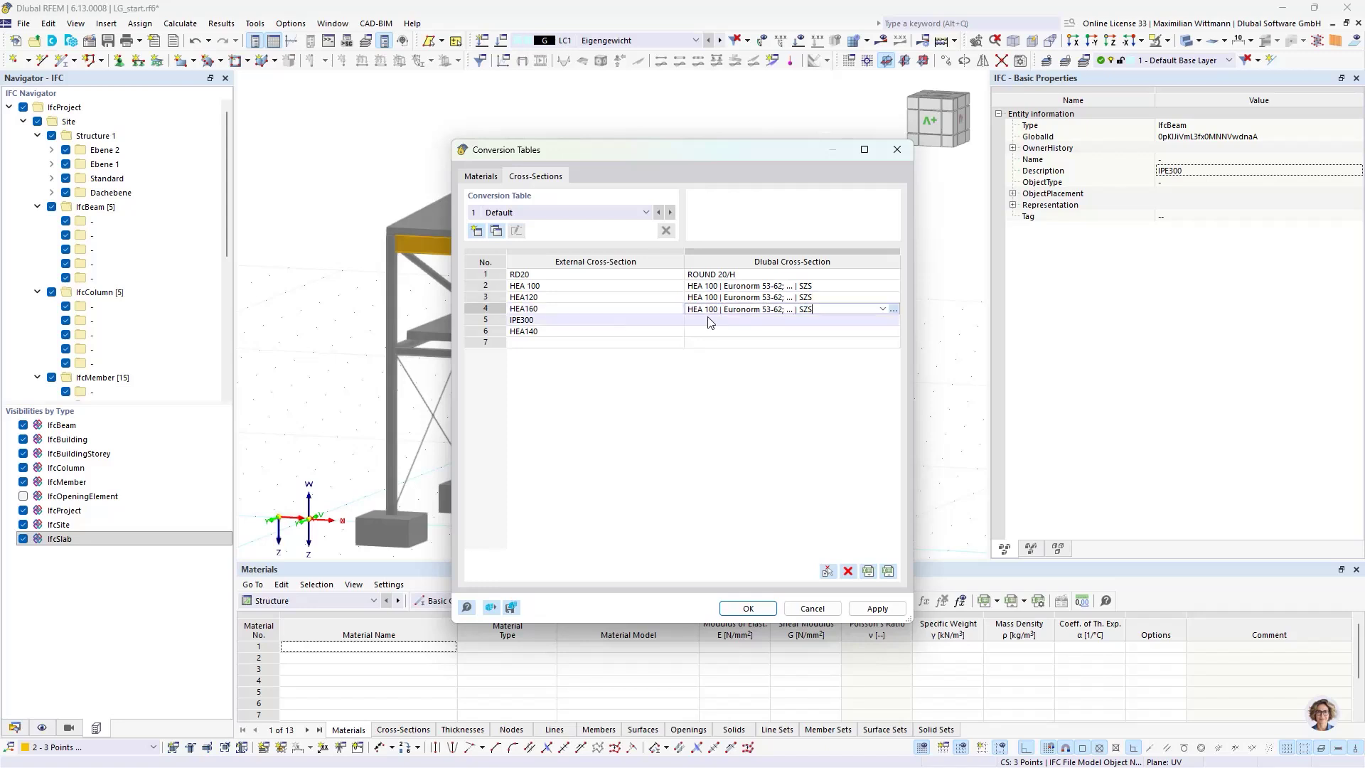
click(709, 331)
key(ctrl+v)
Change the copied Dlubal cross-section names to HEA 120, HEA 160 and HEA 140 to match their external cross-sections
click(717, 297)
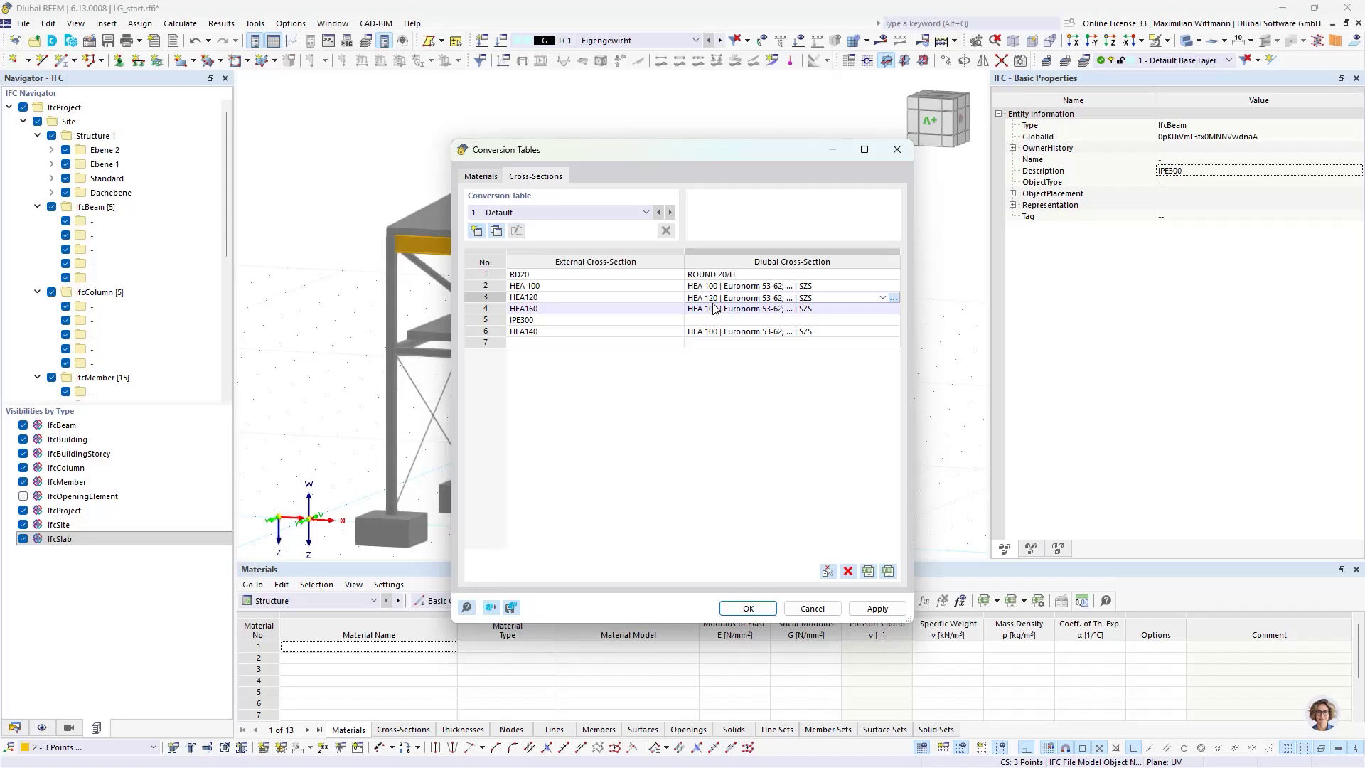
click(714, 308)
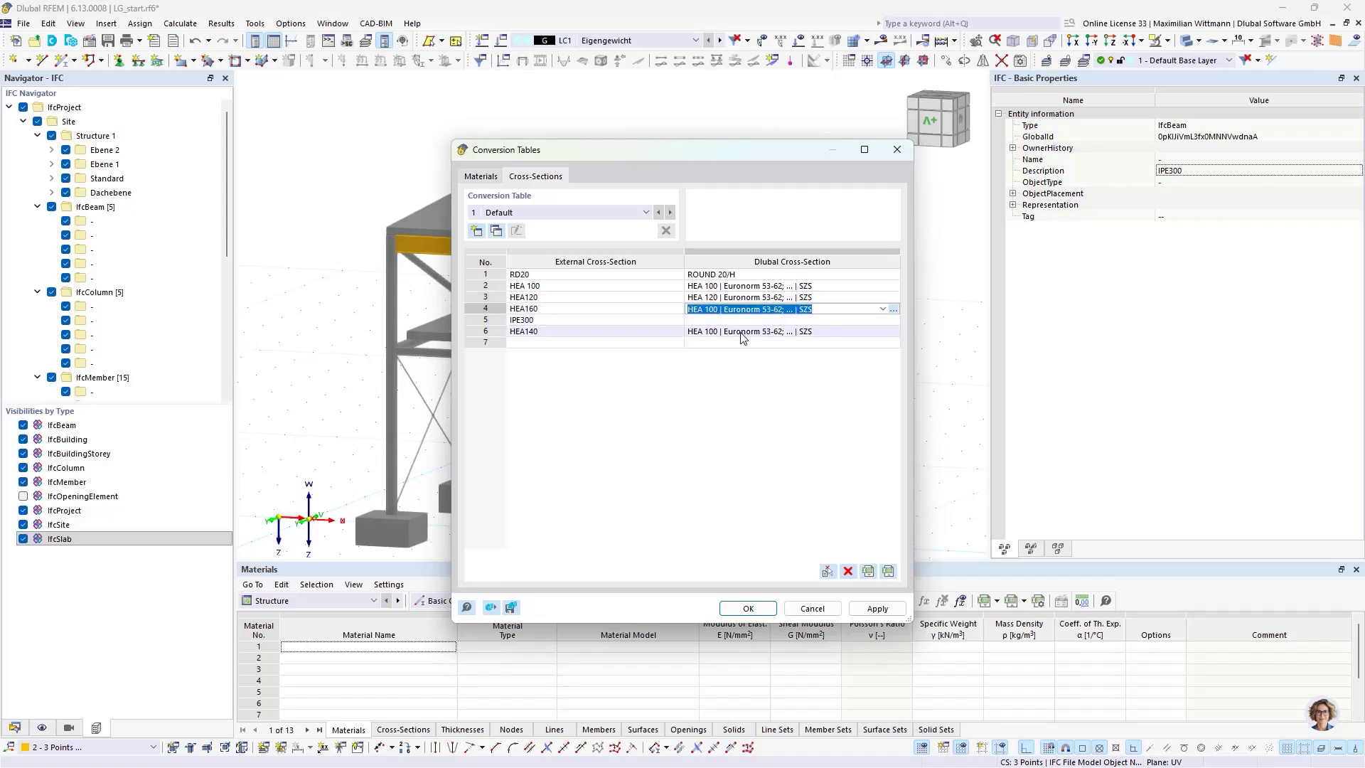
click(718, 309)
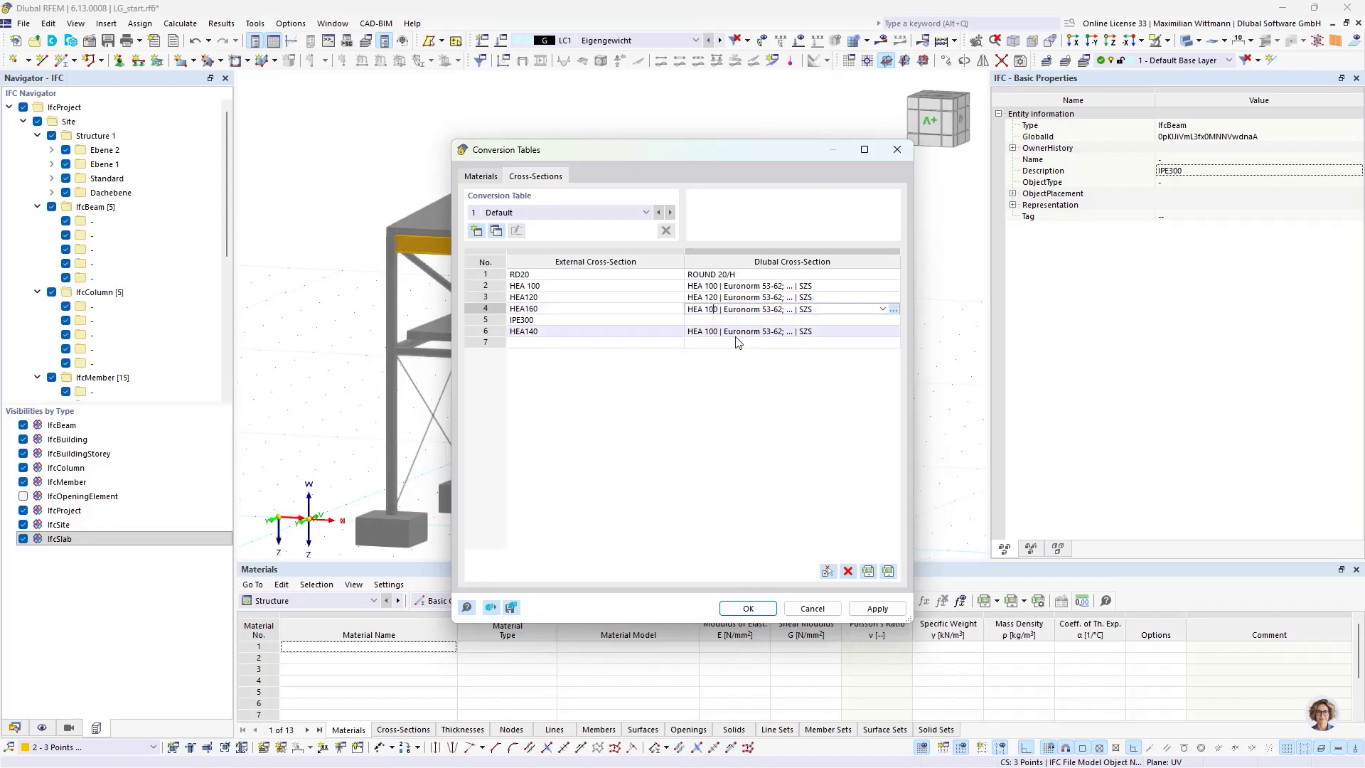
key(BackSpace)
text(6)
click(714, 332)
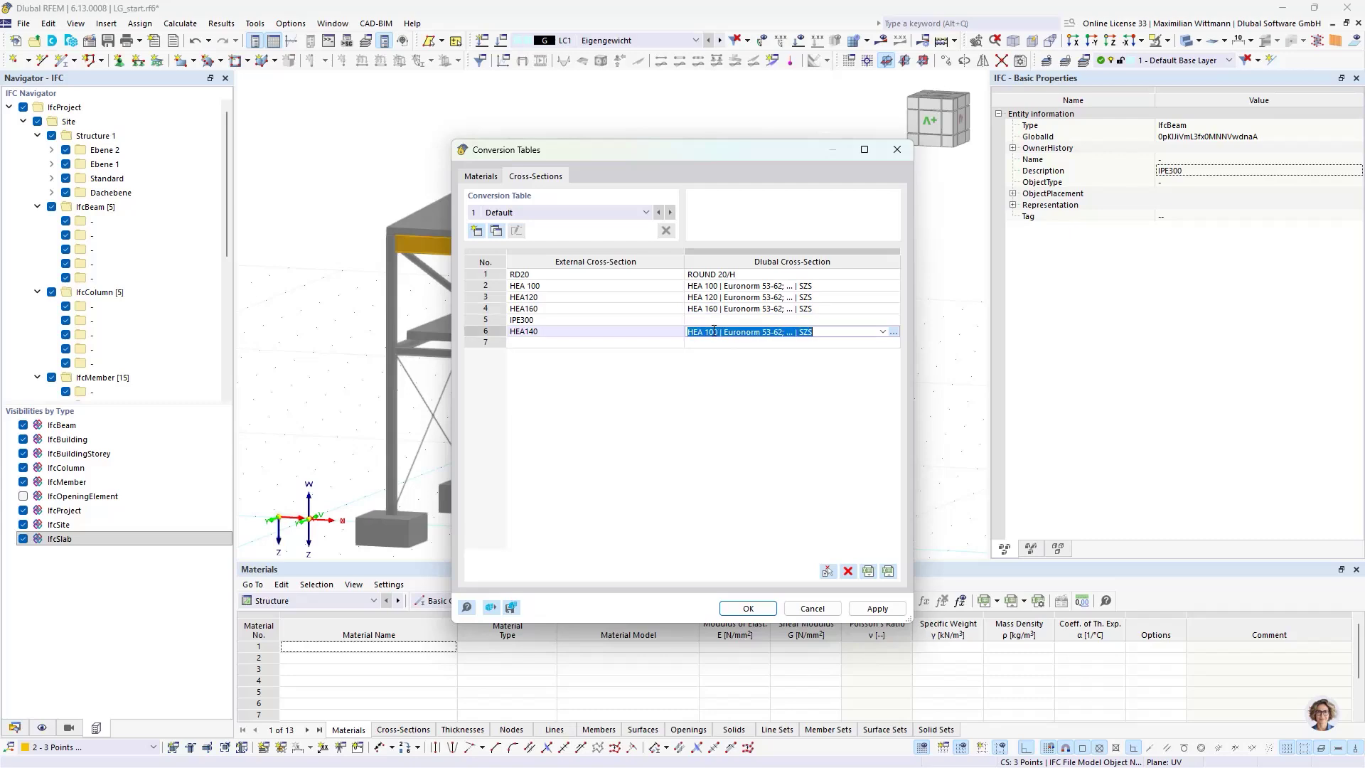
double_click(714, 331)
text(140)
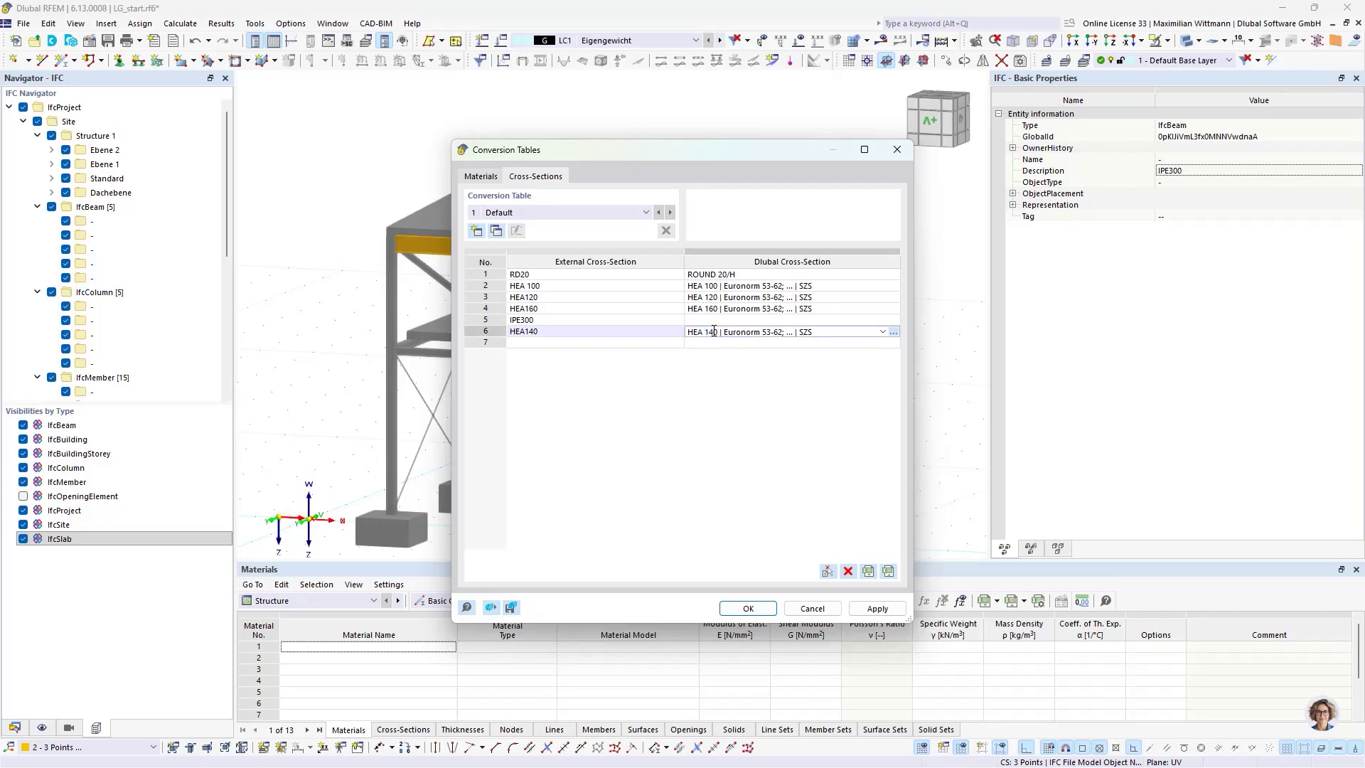
Assign the standardized steel I-section IPE 300 per EN 10365:2017 from ArcelorMittal (2018) to the external cross-section IPE300
click(728, 322)
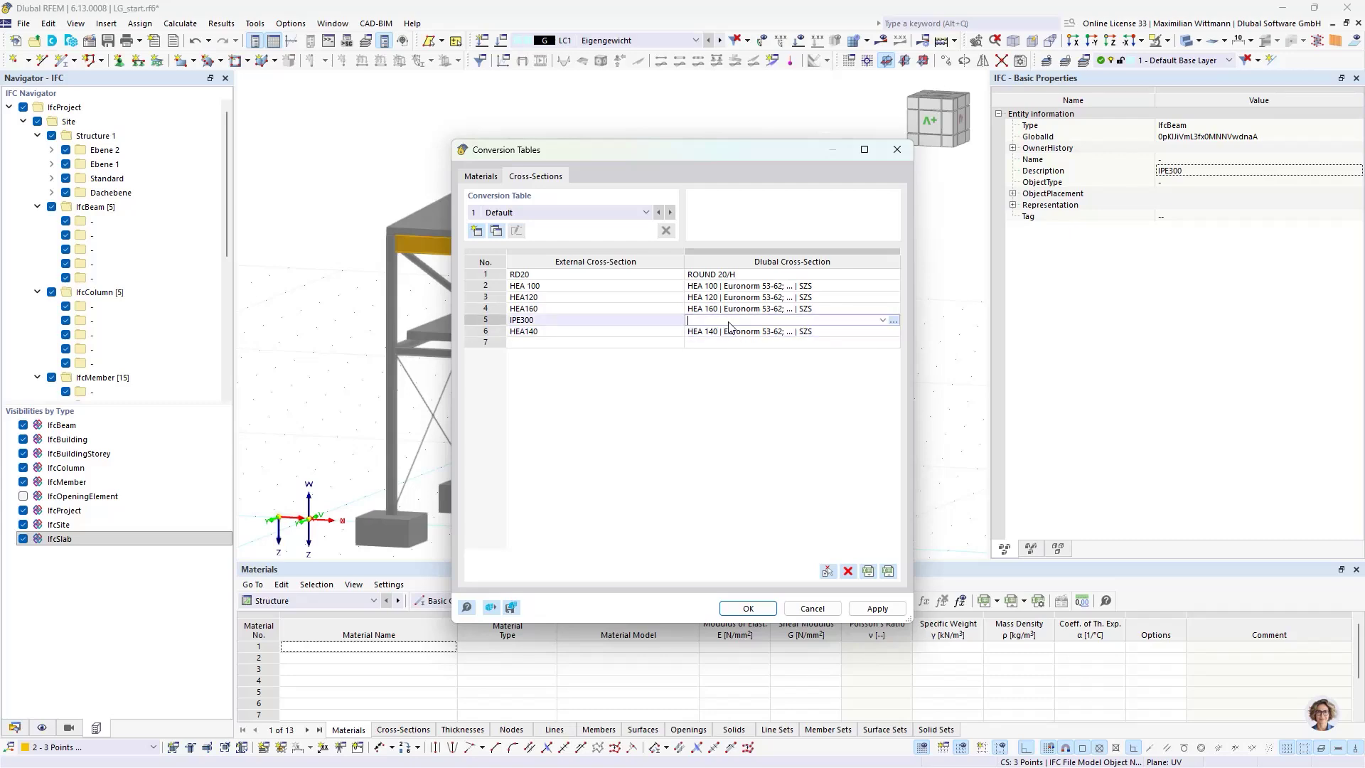
click(893, 321)
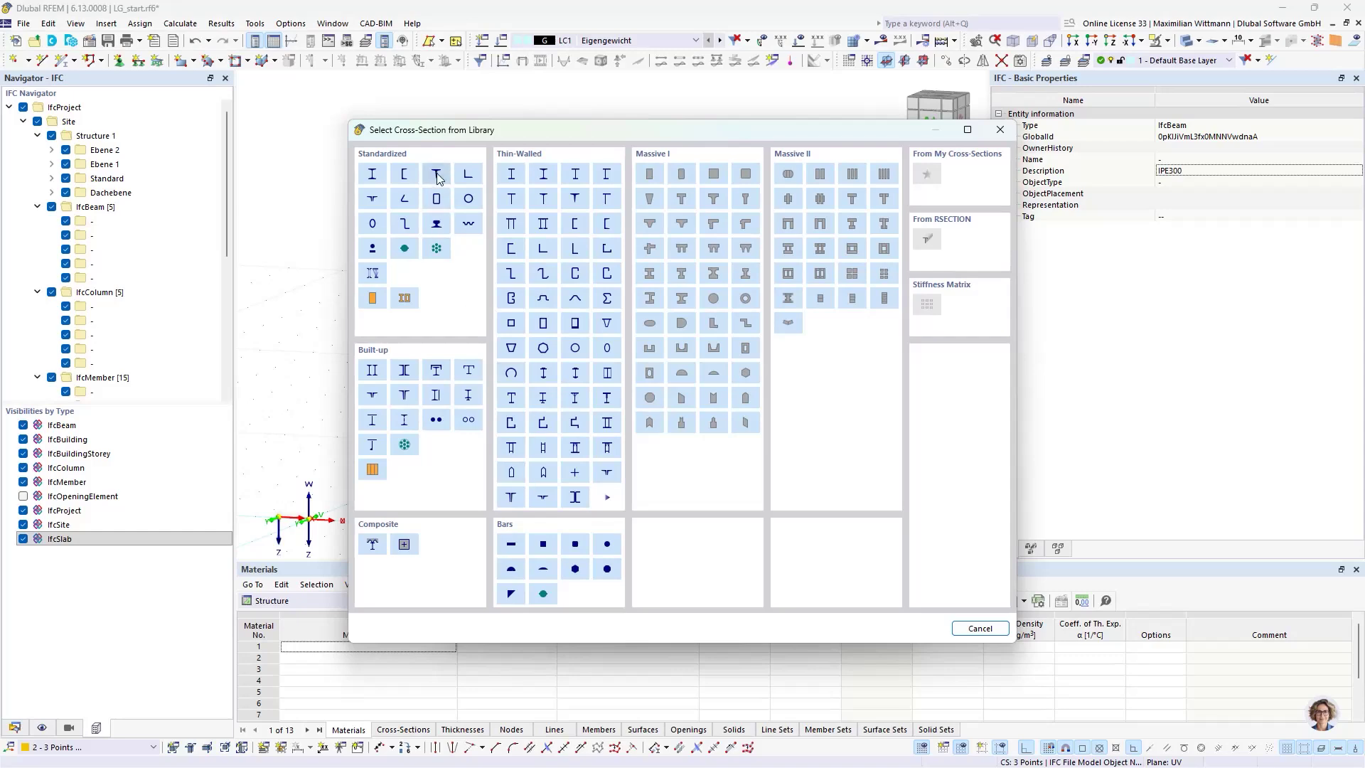
click(371, 173)
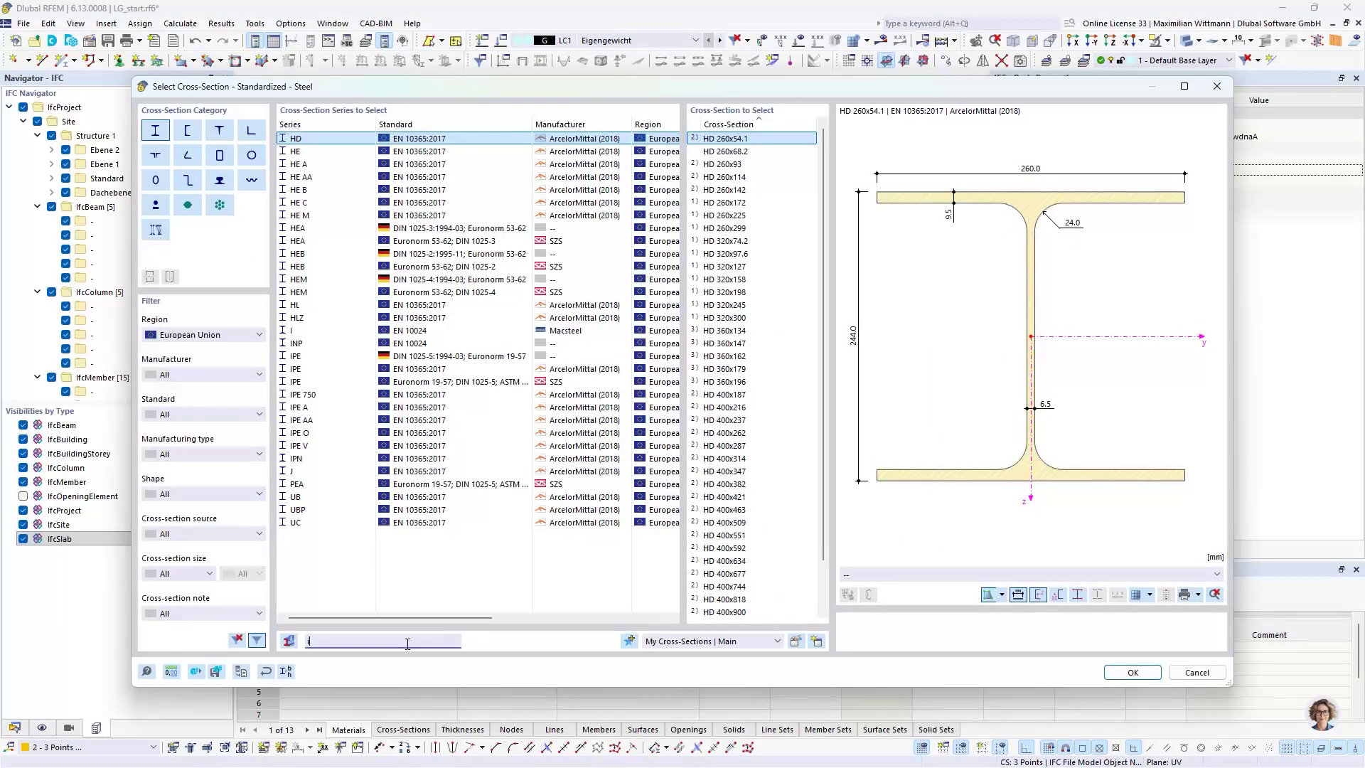
text(ipe)
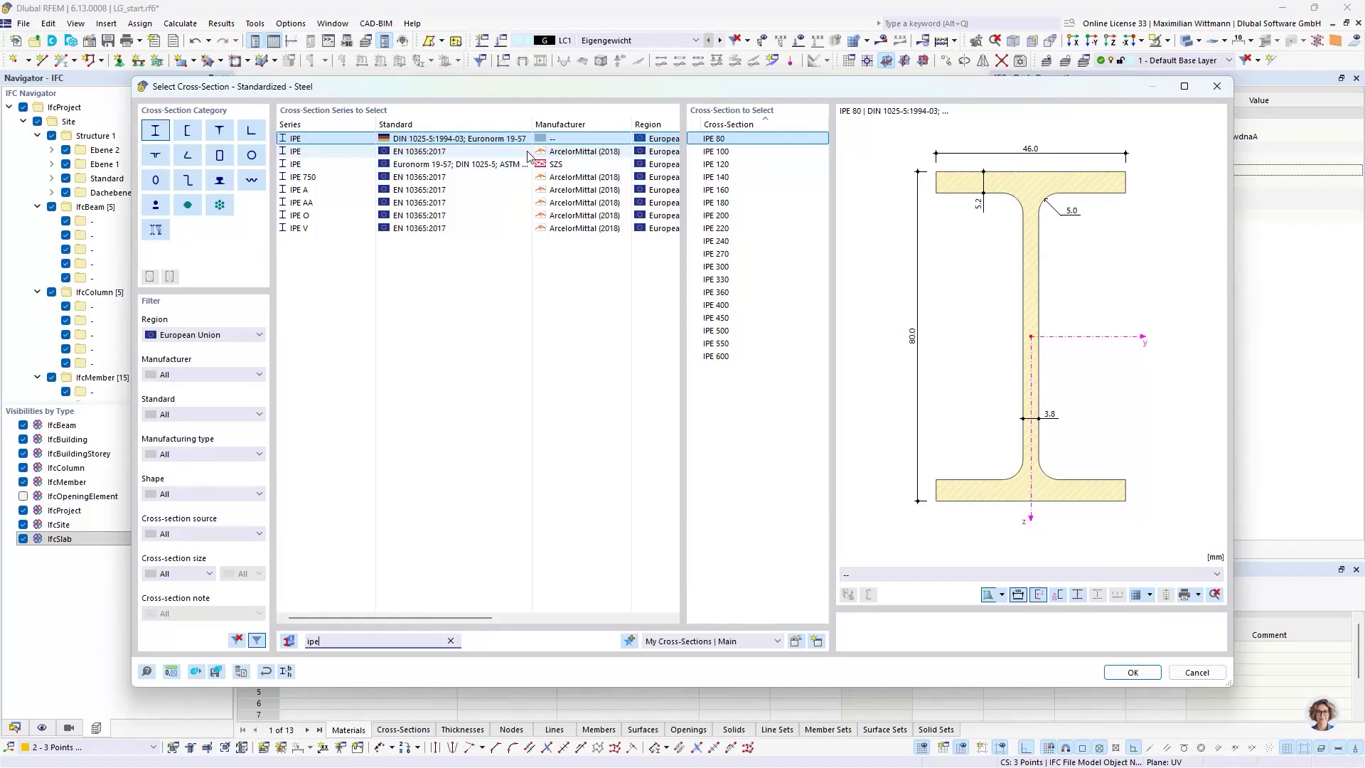
click(455, 152)
click(733, 268)
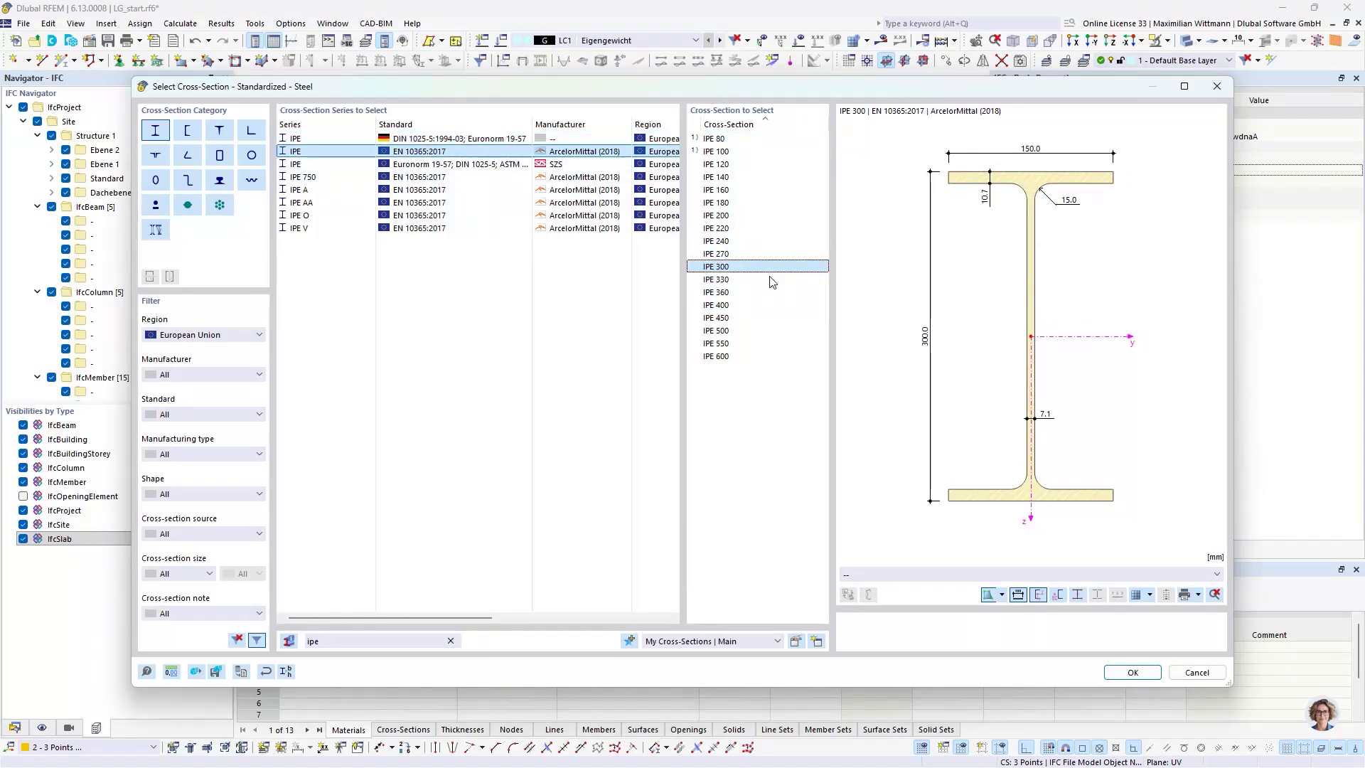
click(1133, 671)
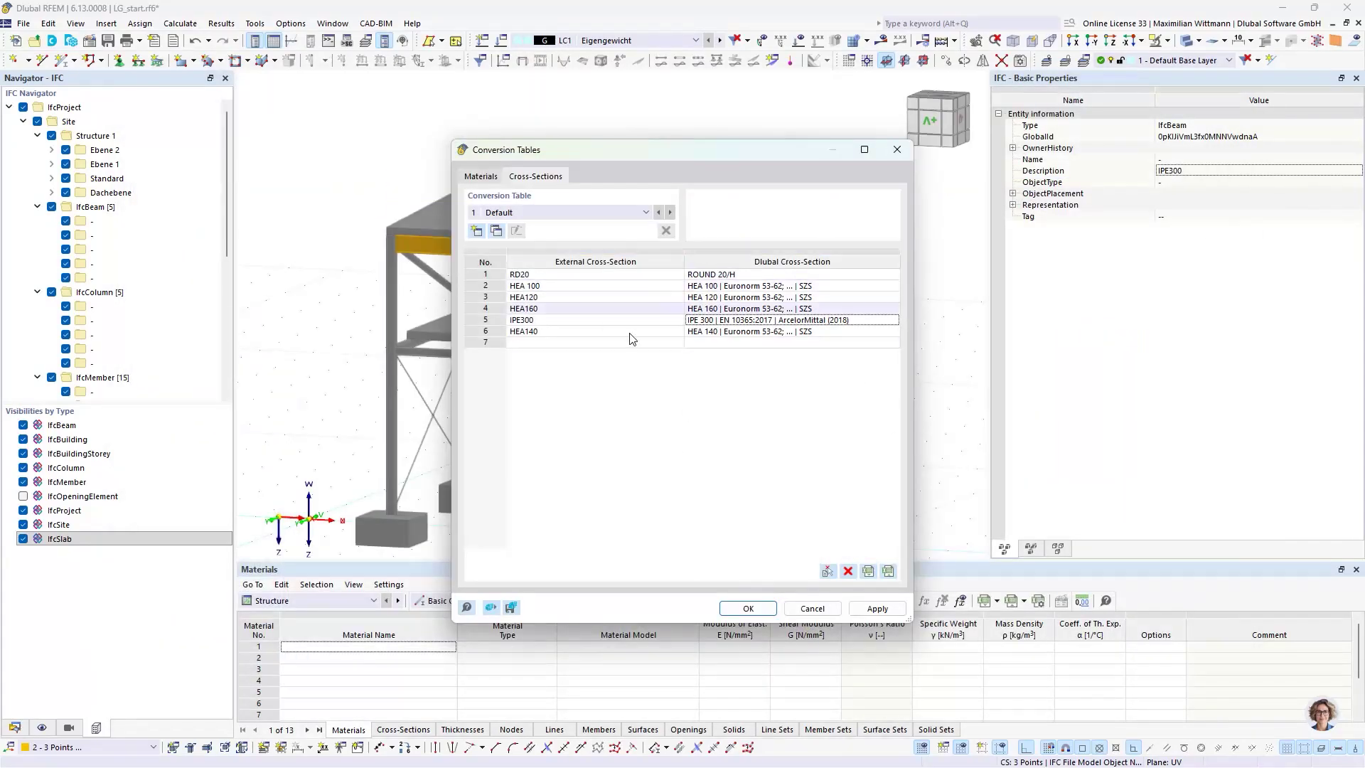
Review the material assignments and accept the completed conversion tables
click(716, 343)
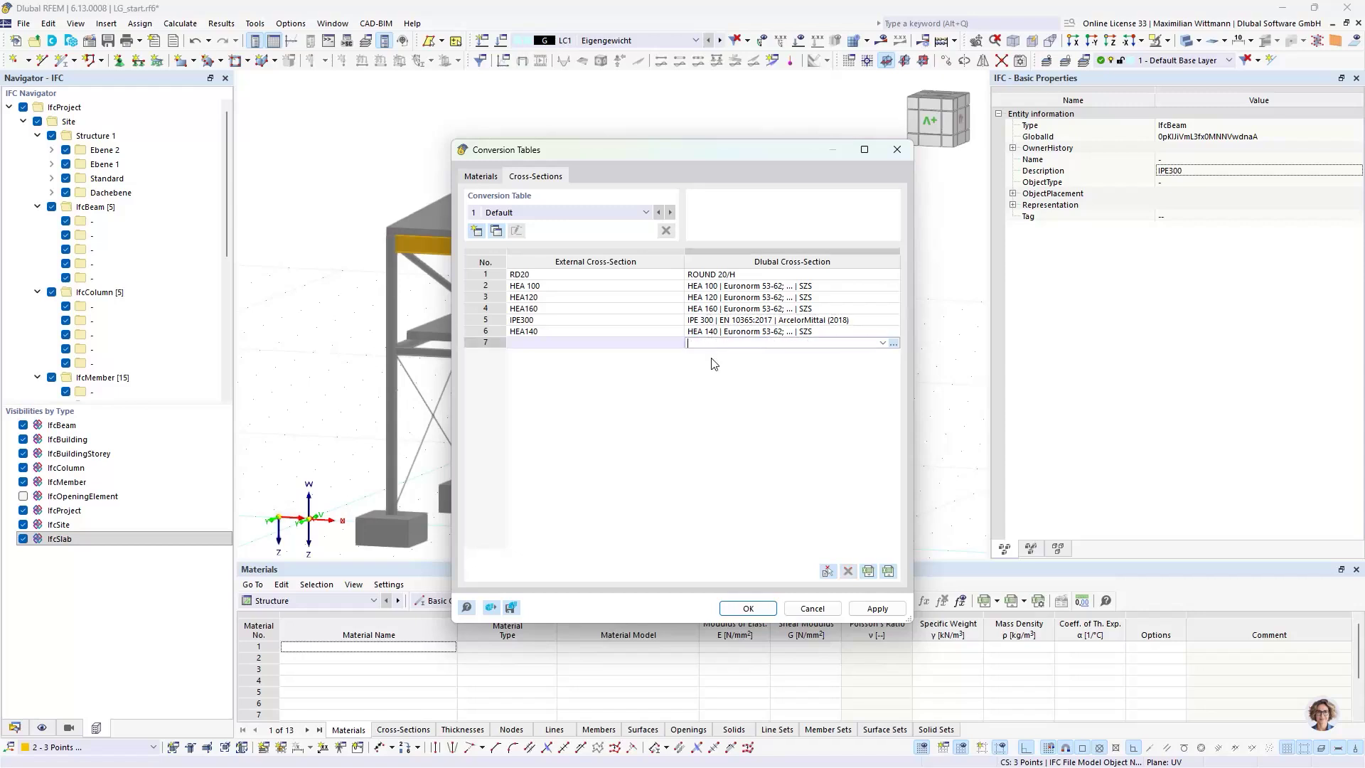
click(479, 179)
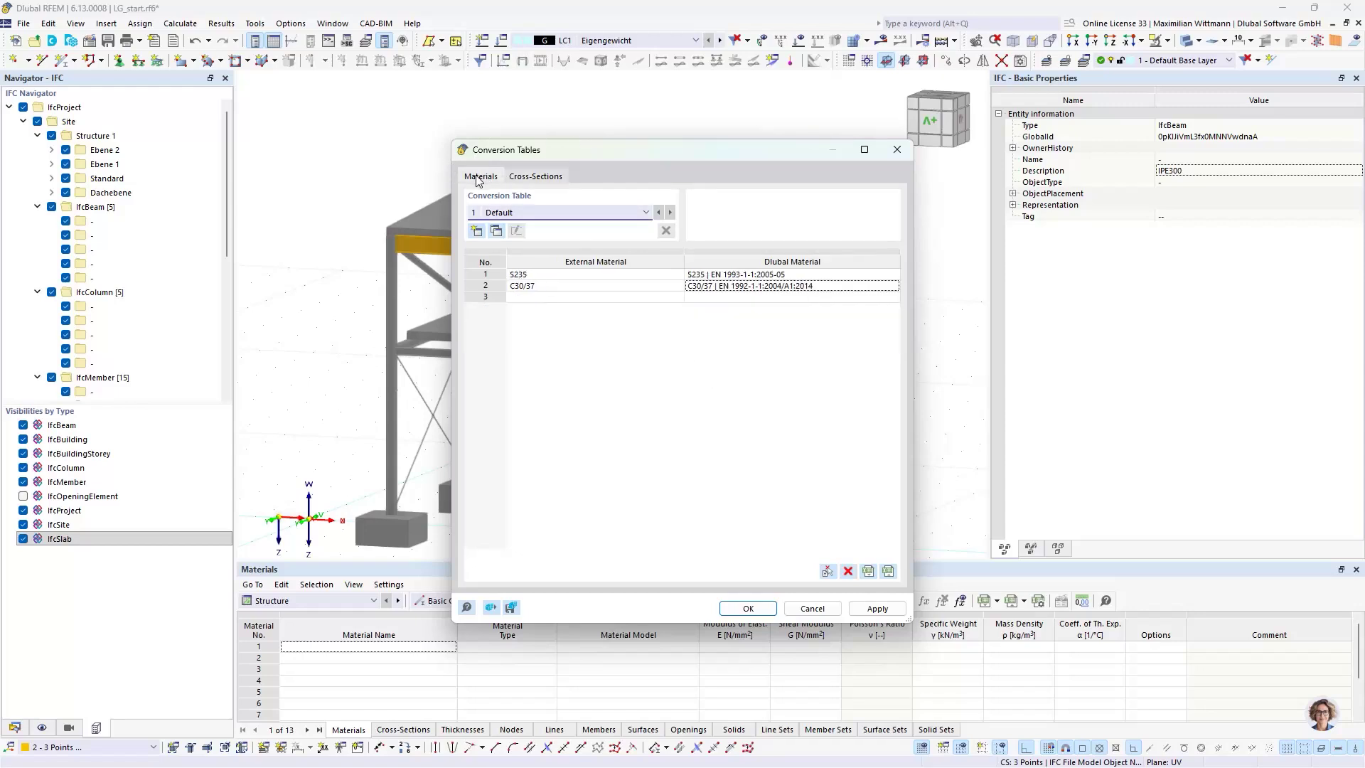
click(748, 608)
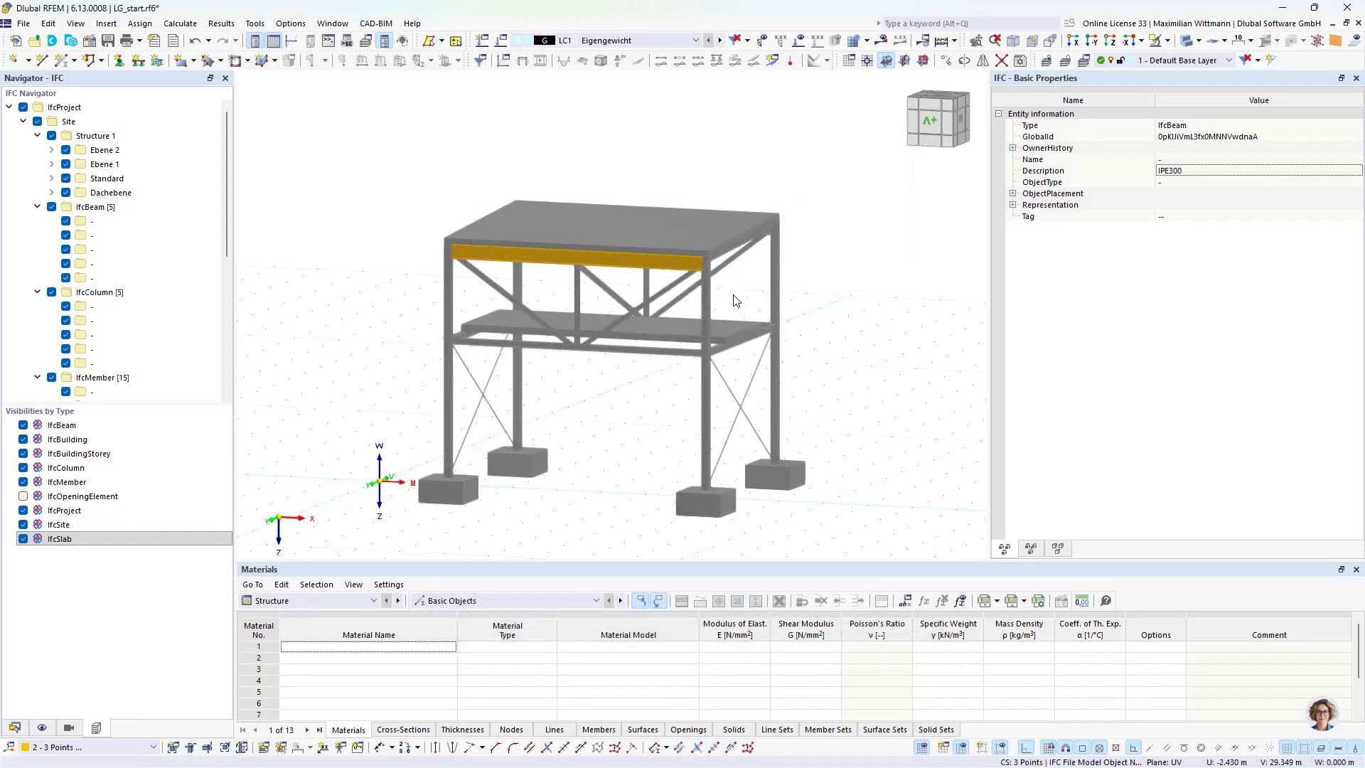
Set the work coordinate system to 1 - Global XYZ and check the model's orientation from the -Y direction
scroll(734, 295, up, 1)
middle_drag(734, 295, 792, 235)
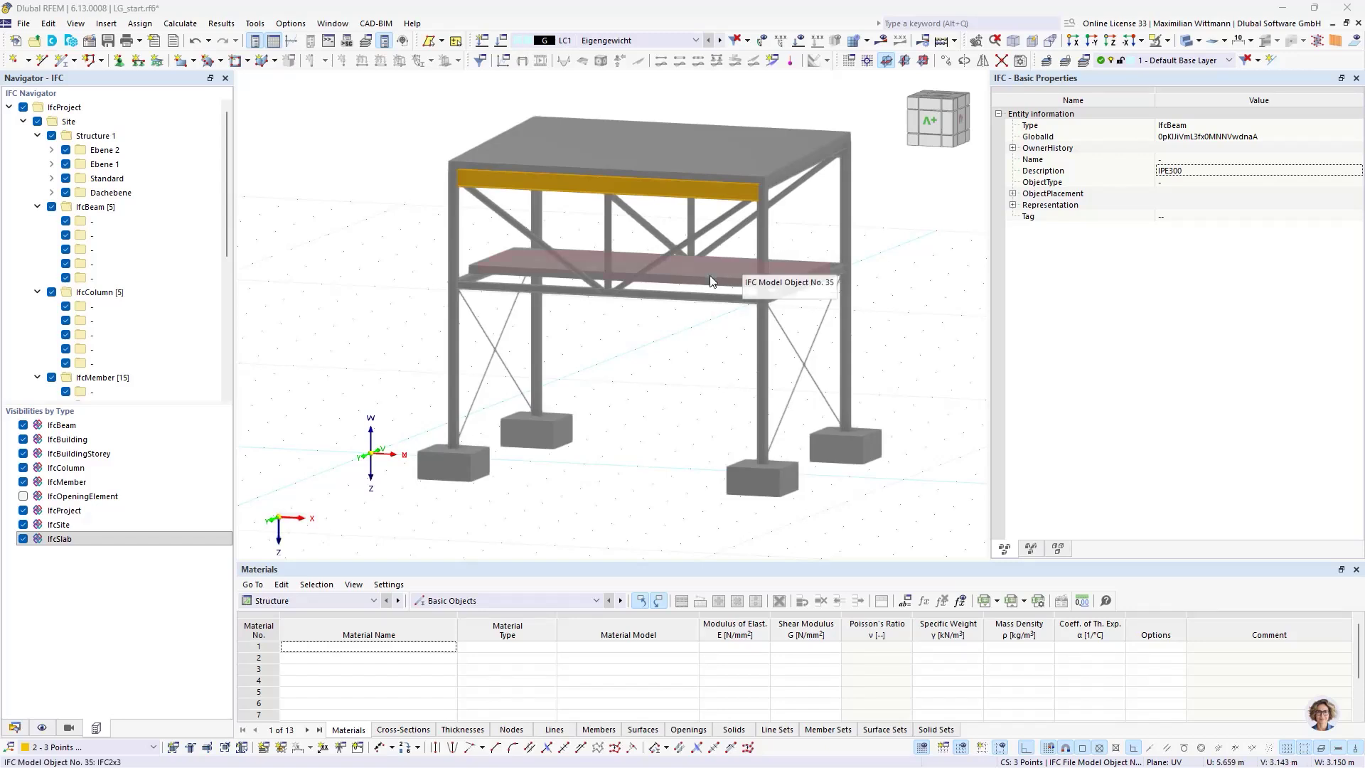
scroll(683, 371, down, 1)
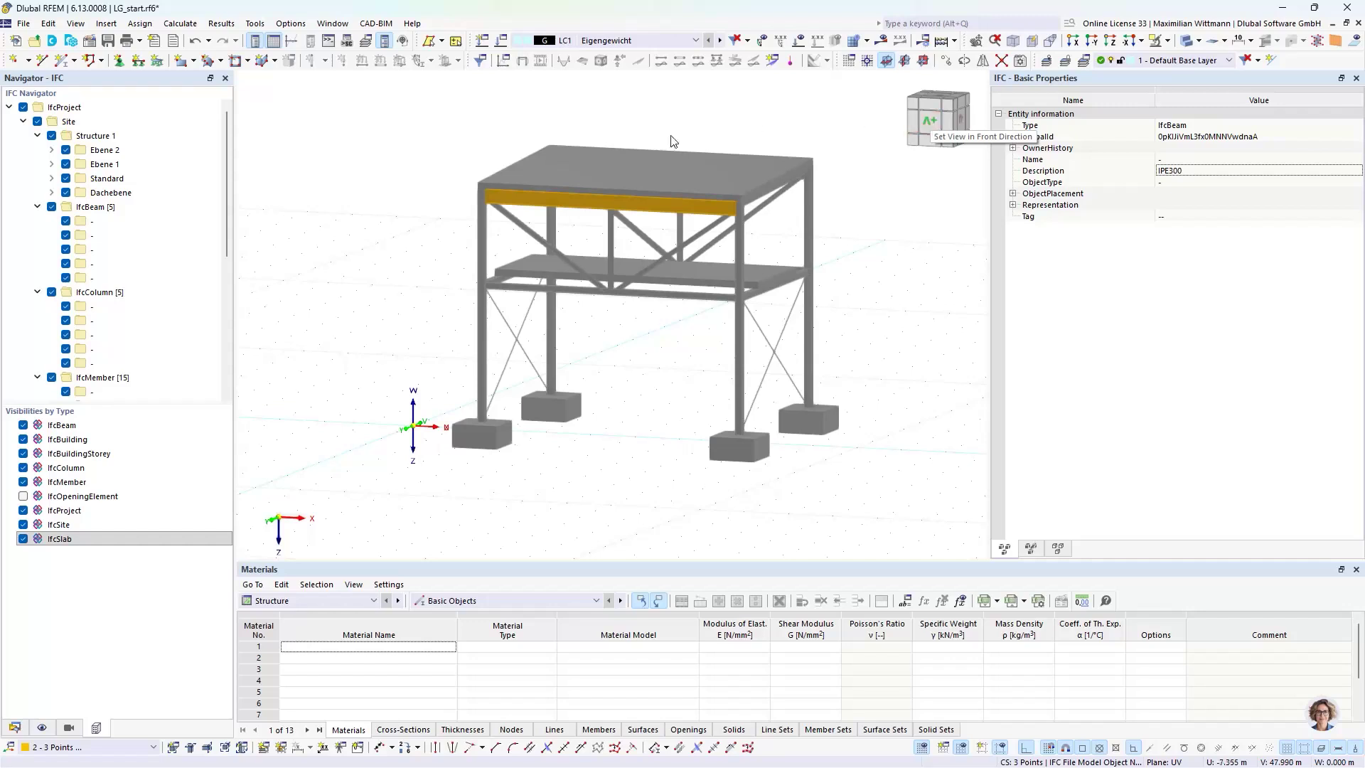
click(83, 749)
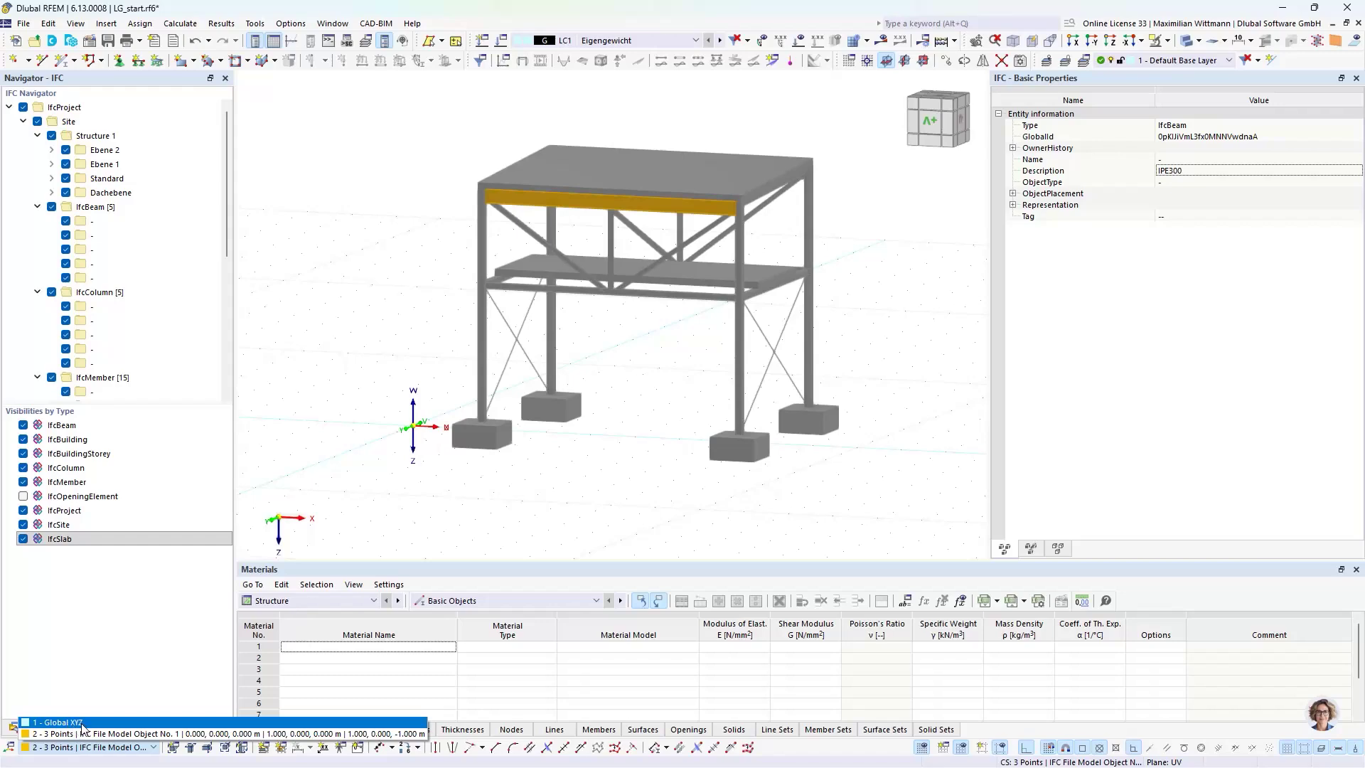
click(87, 724)
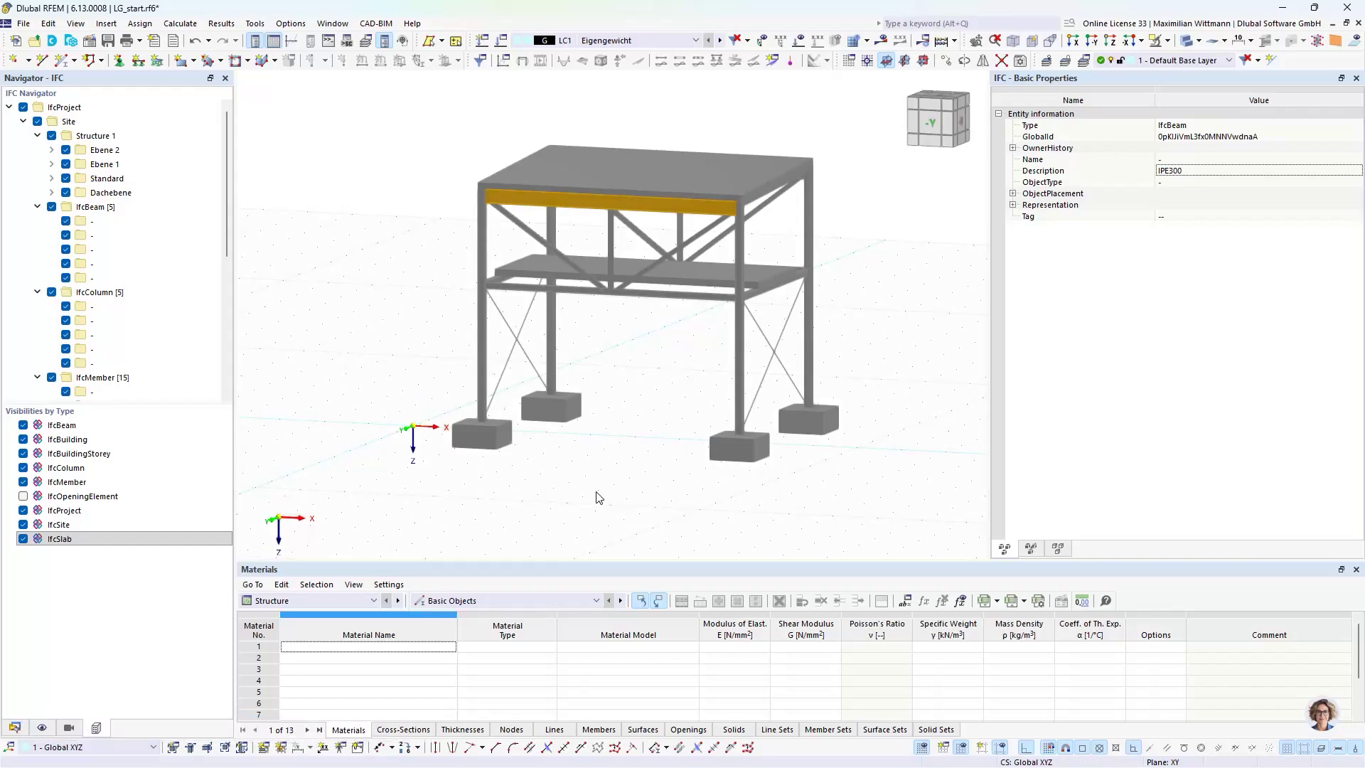
click(931, 128)
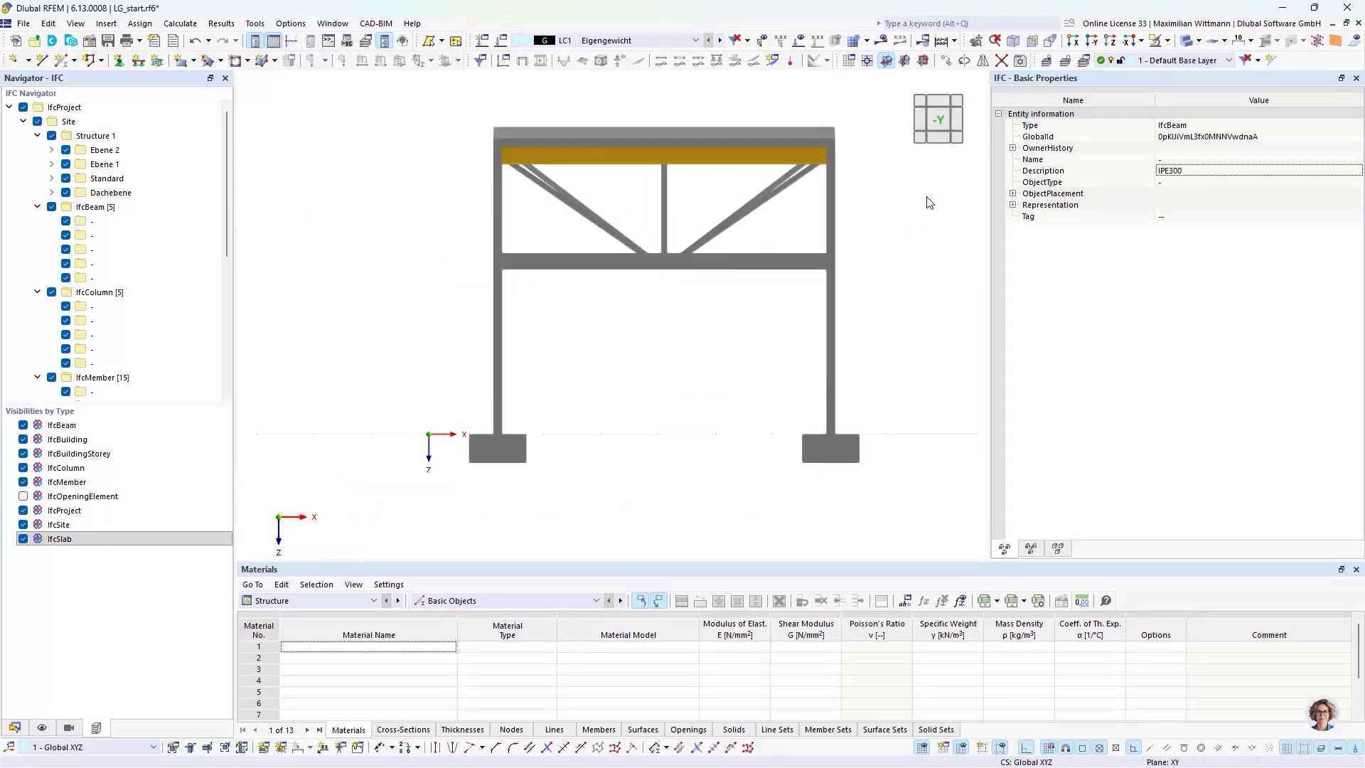
ctrl+middle_drag(930, 213, 844, 316)
scroll(891, 317, down, 2)
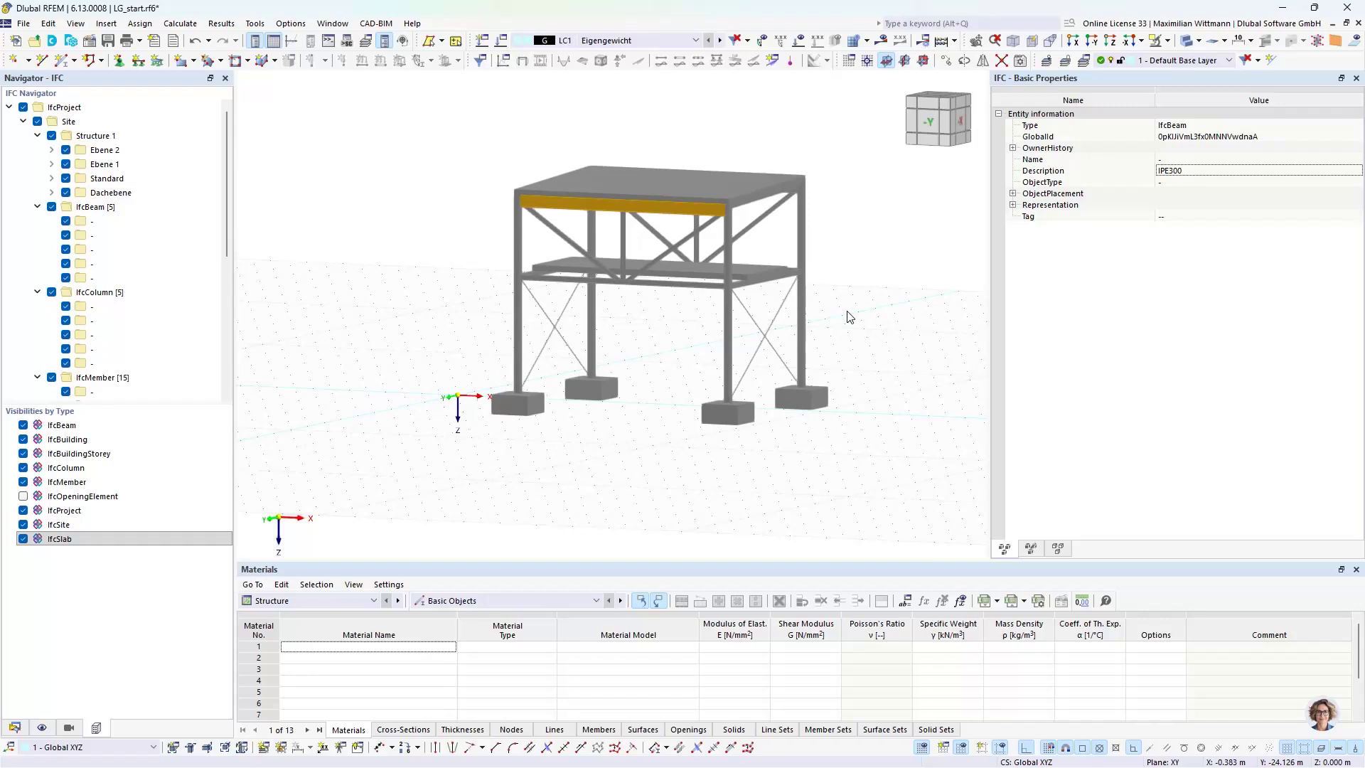
Deselect the highlighted roof beam and hide all IfcSlab objects so only the steel elements are shown
drag(884, 459, 768, 427)
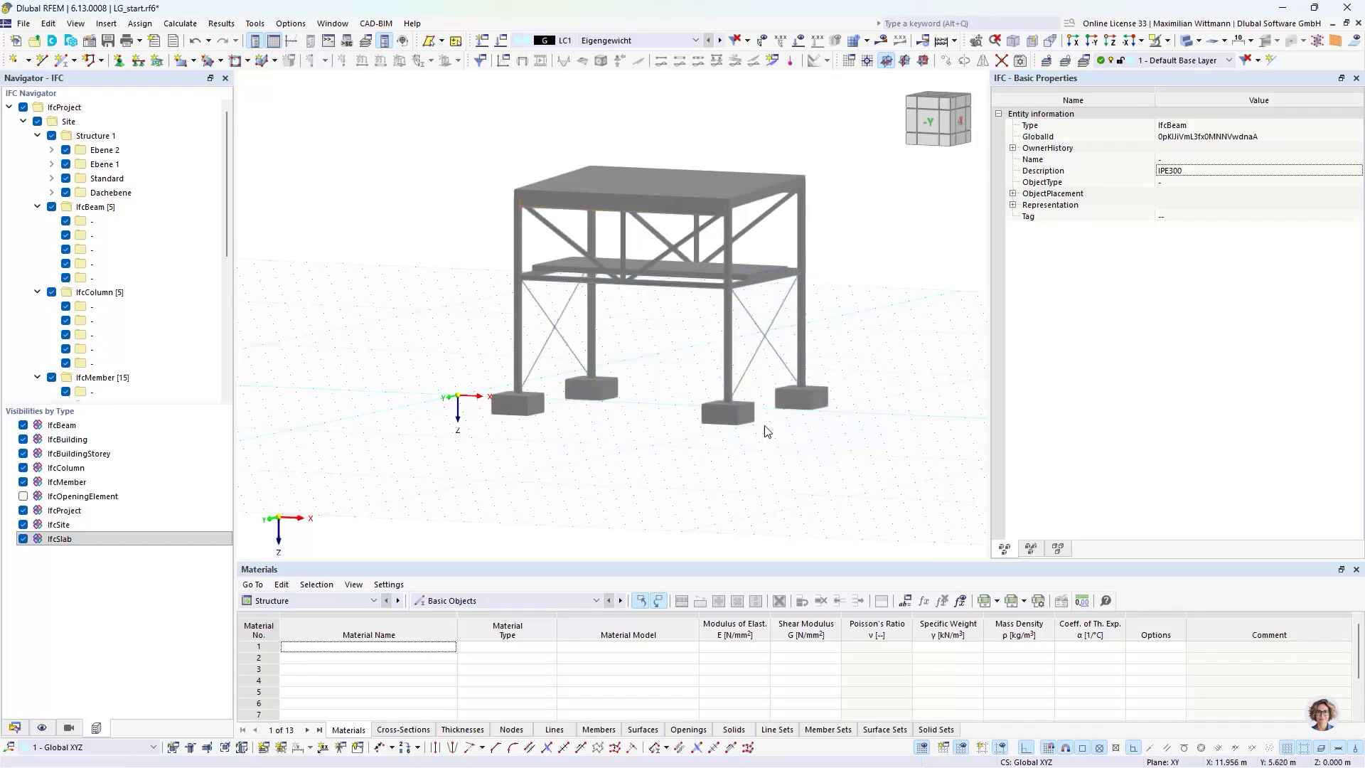
click(24, 539)
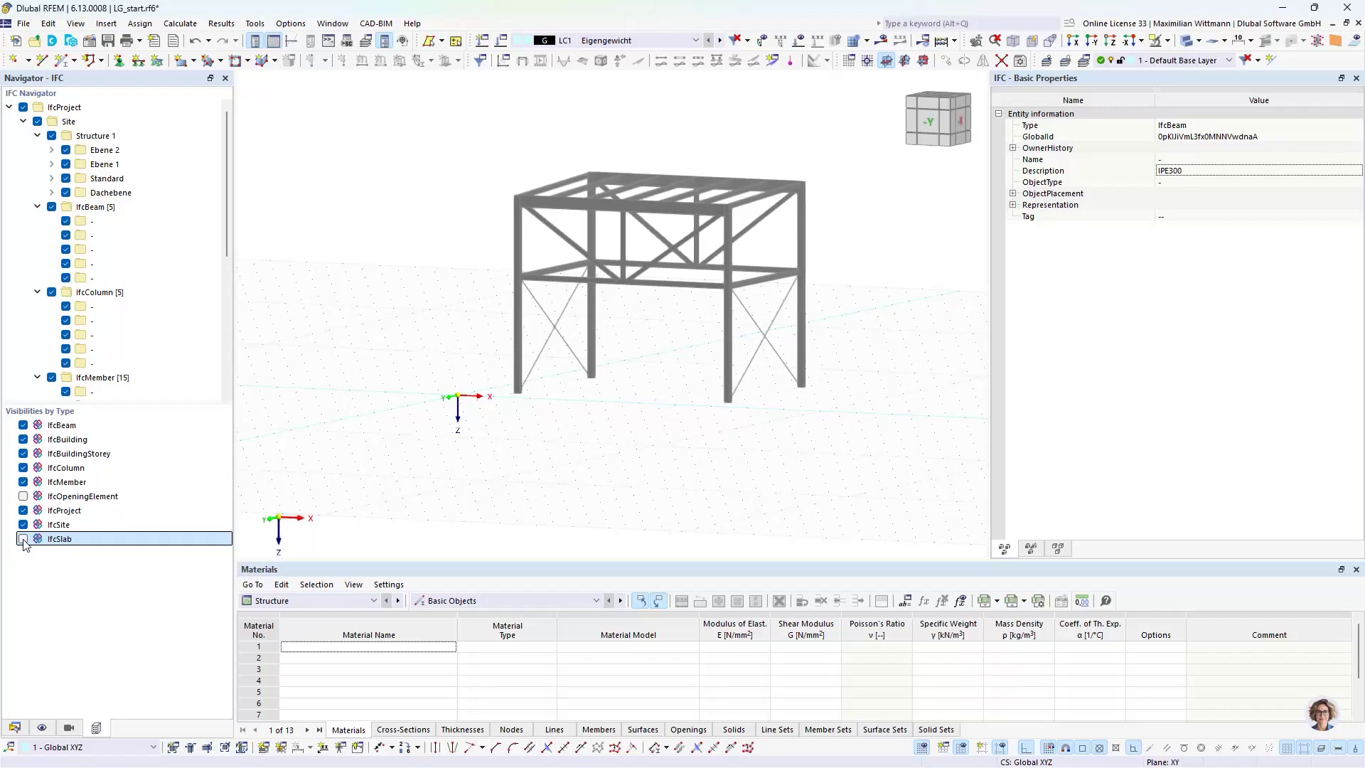
ctrl+middle_drag(504, 407, 509, 442)
ctrl+middle_drag(606, 428, 640, 463)
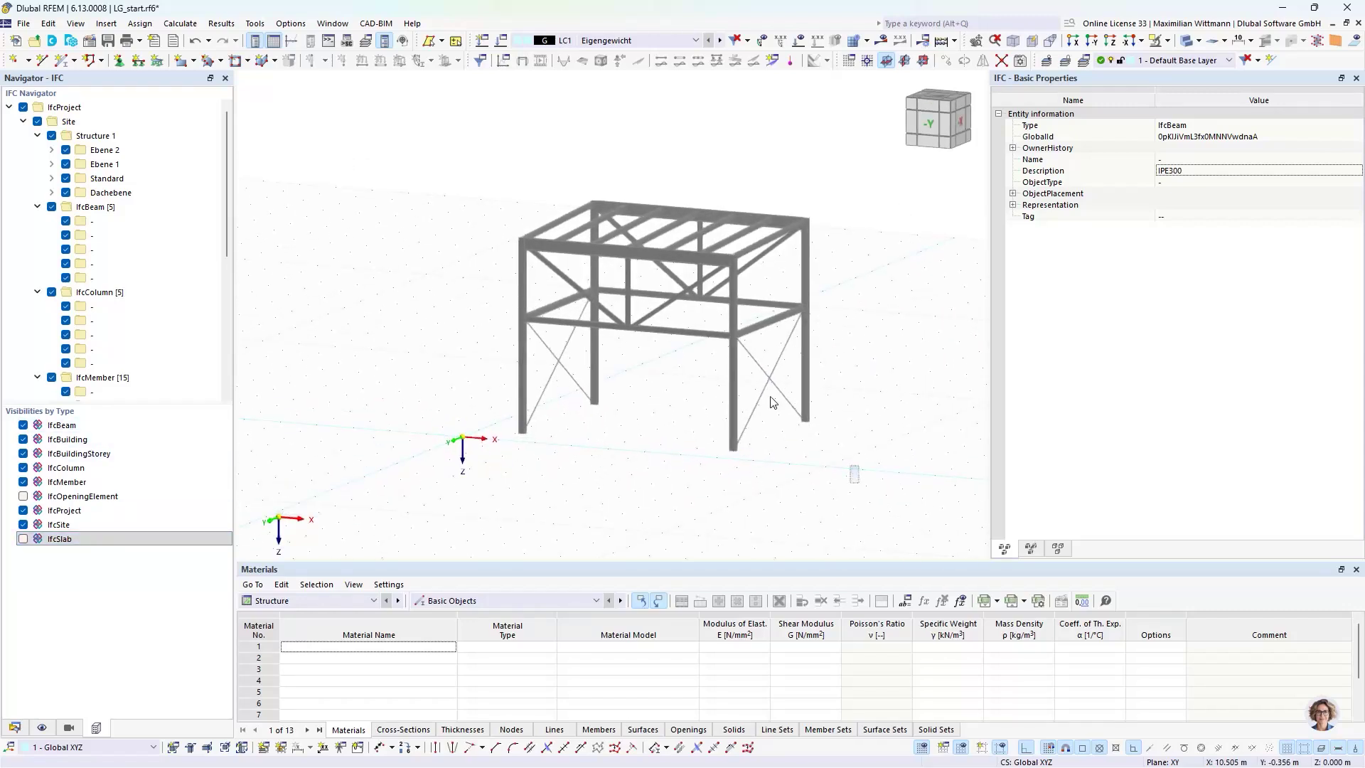
Select the entire visible IFC steel frame and convert it into straight members
drag(859, 483, 440, 135)
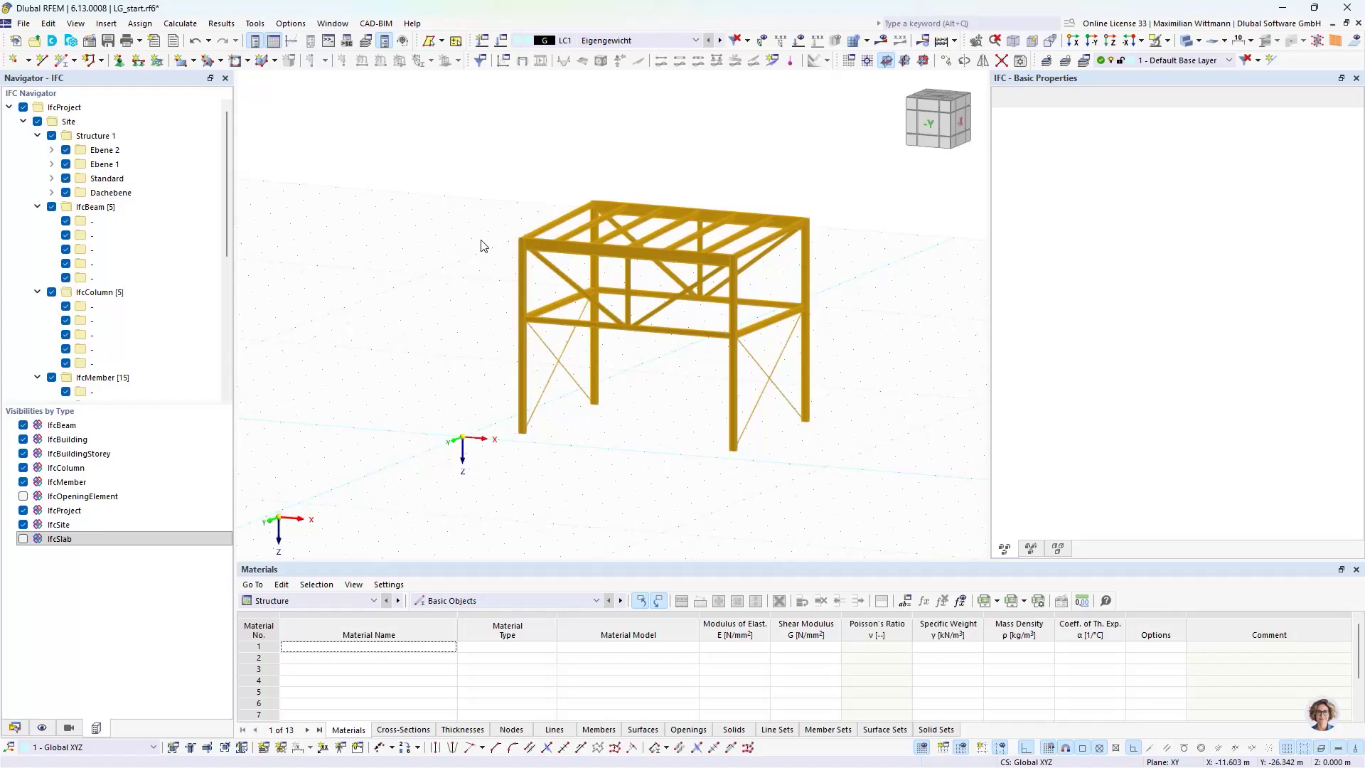
right_click(520, 265)
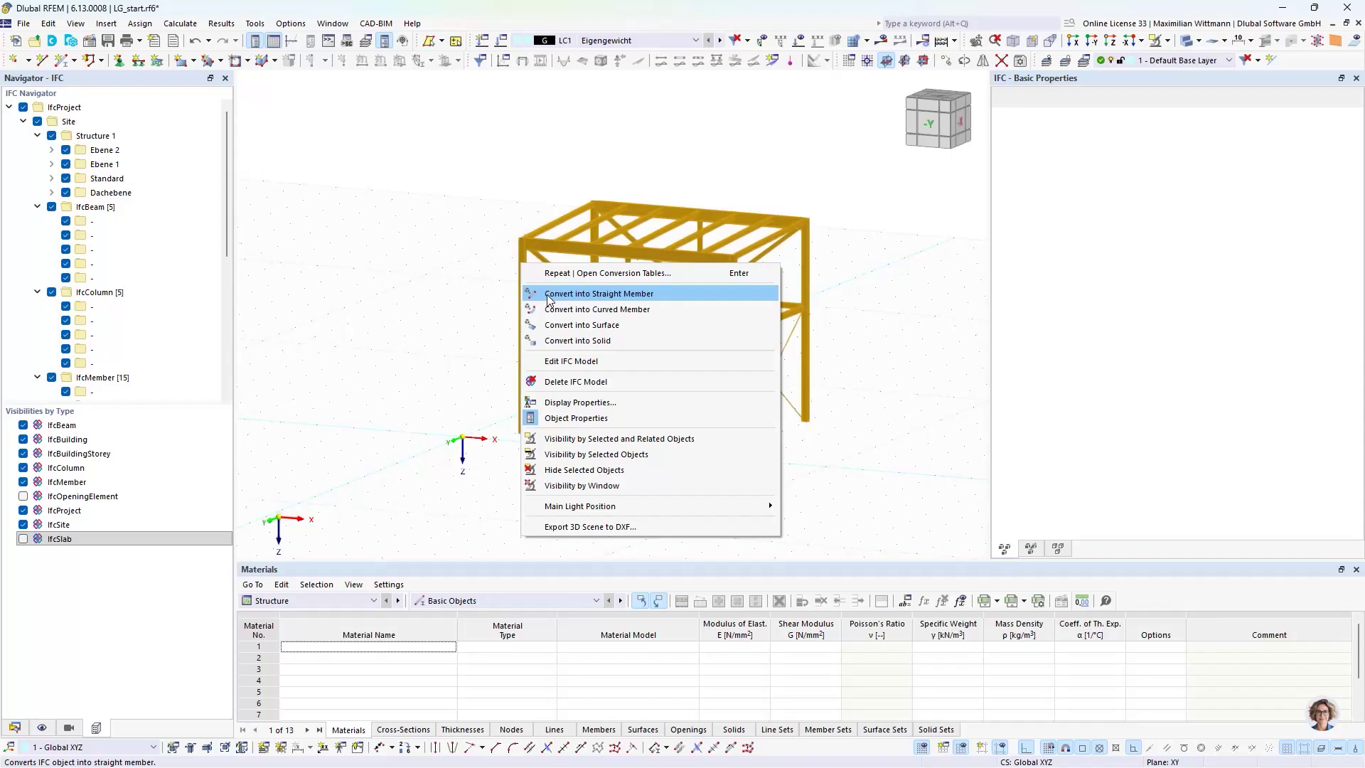
click(639, 298)
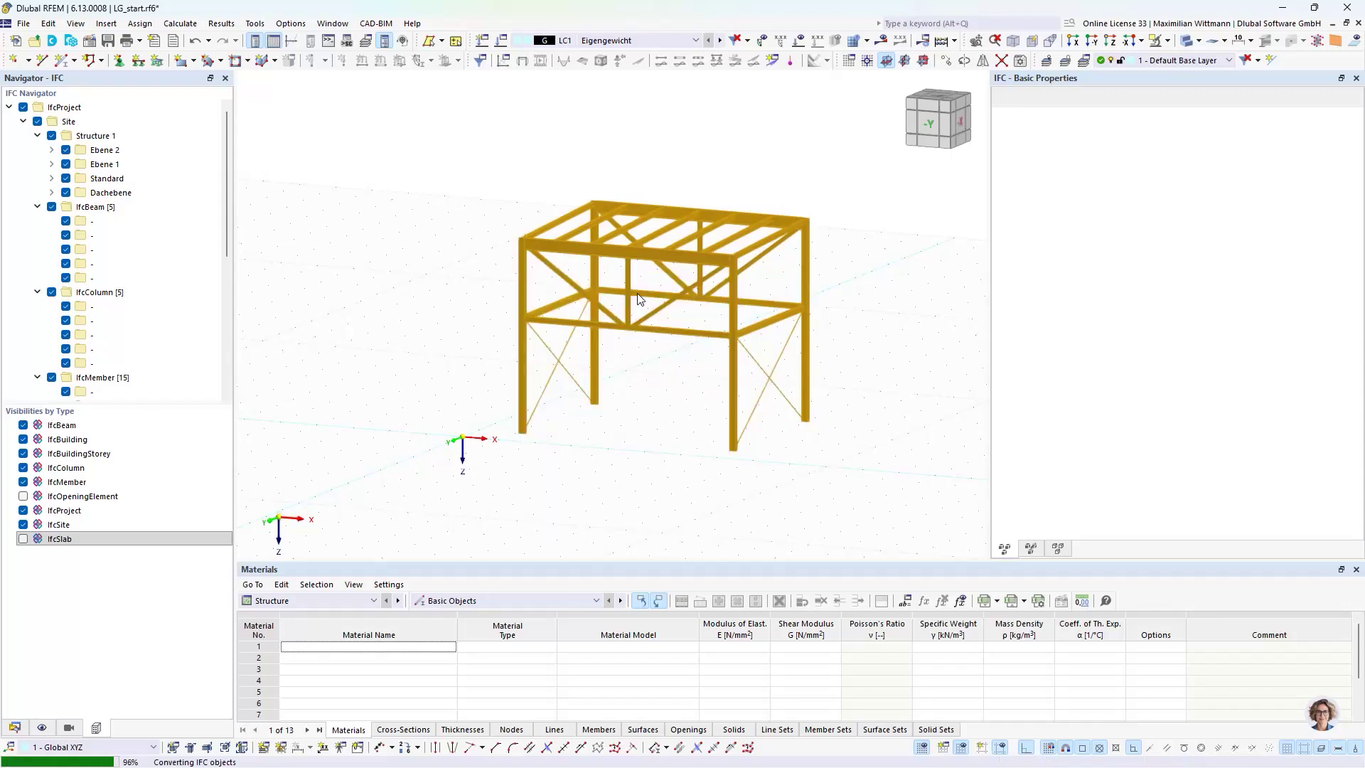
Hide the whole IFC project and display the converted members in wireframe to examine how their end nodes connect
scroll(664, 317, up, 1)
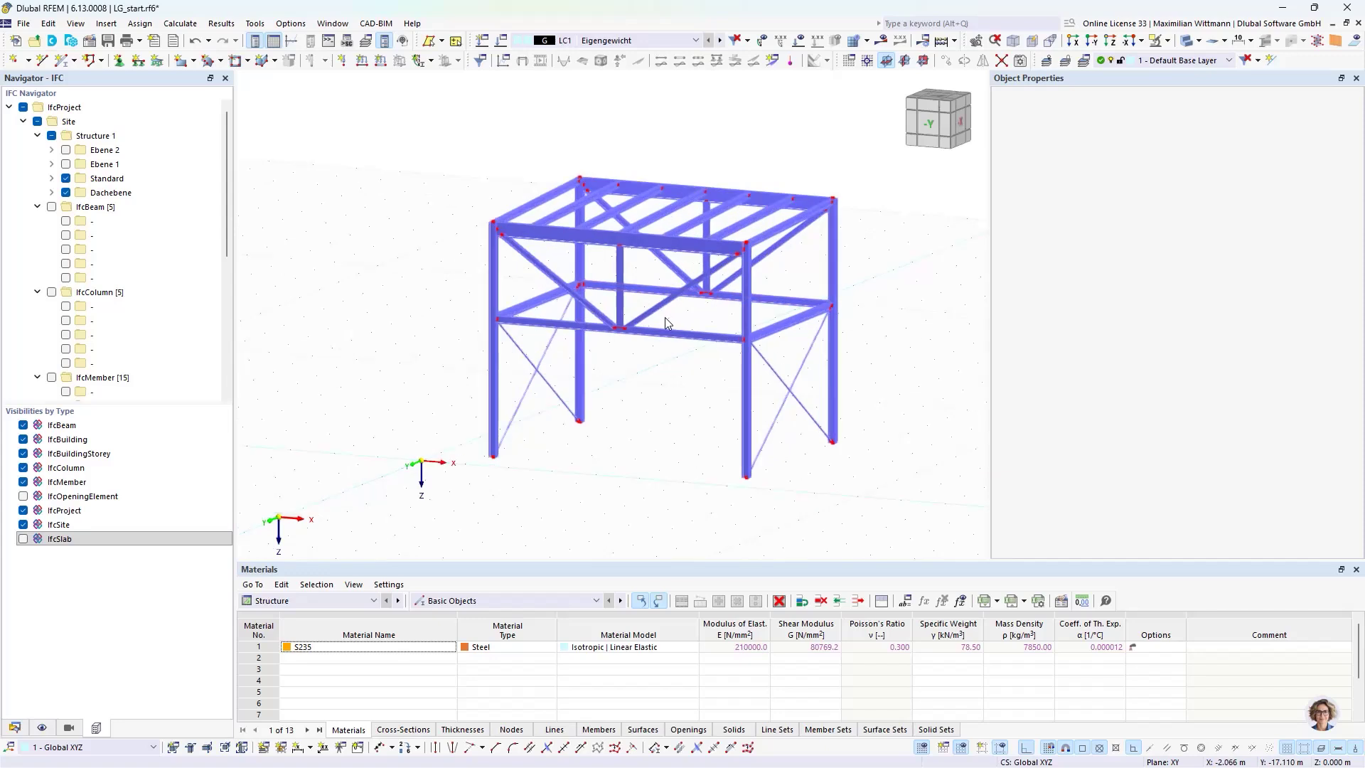
click(23, 107)
click(1186, 43)
click(1186, 44)
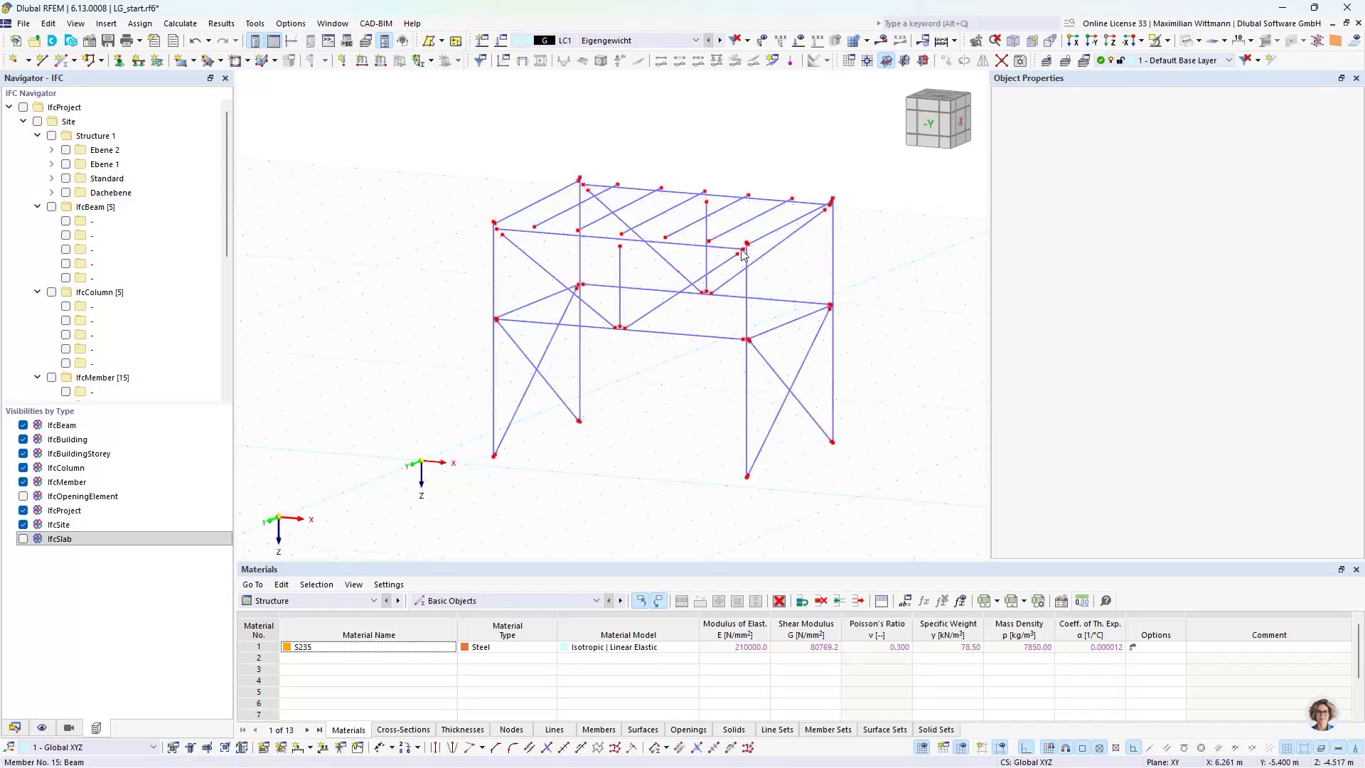
scroll(495, 224, up, 5)
scroll(450, 219, down, 5)
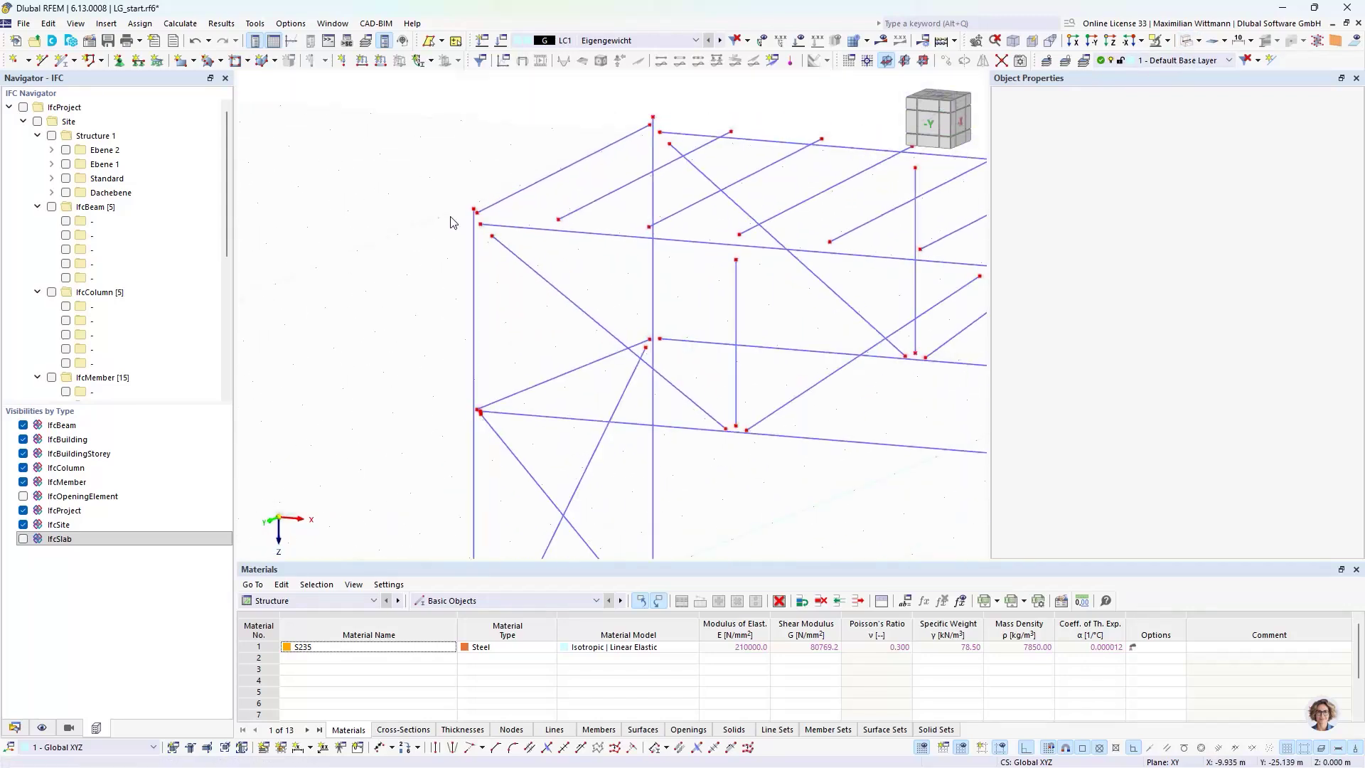
ctrl+middle_drag(608, 292, 681, 286)
scroll(663, 361, down, 3)
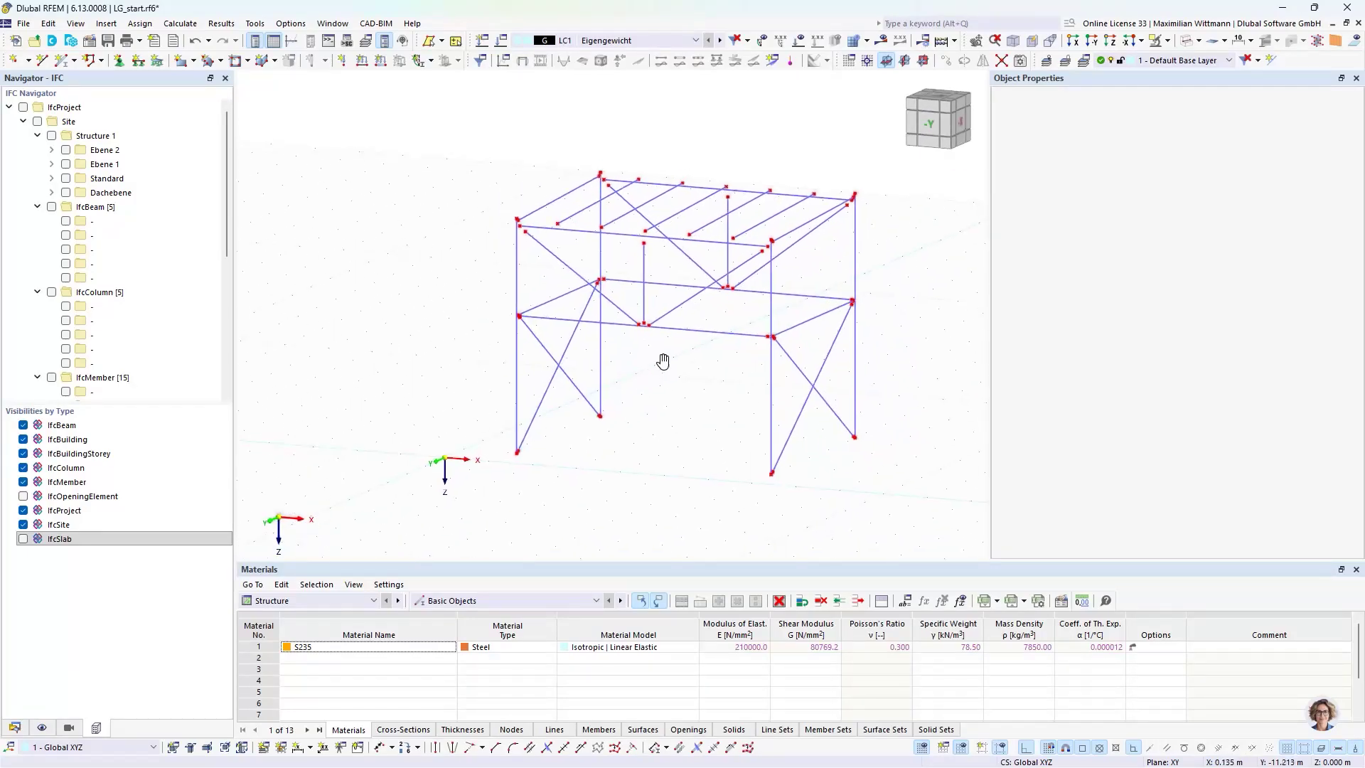
Show the IFC project with its IfcSlab objects again and display the model in solid mode
click(24, 539)
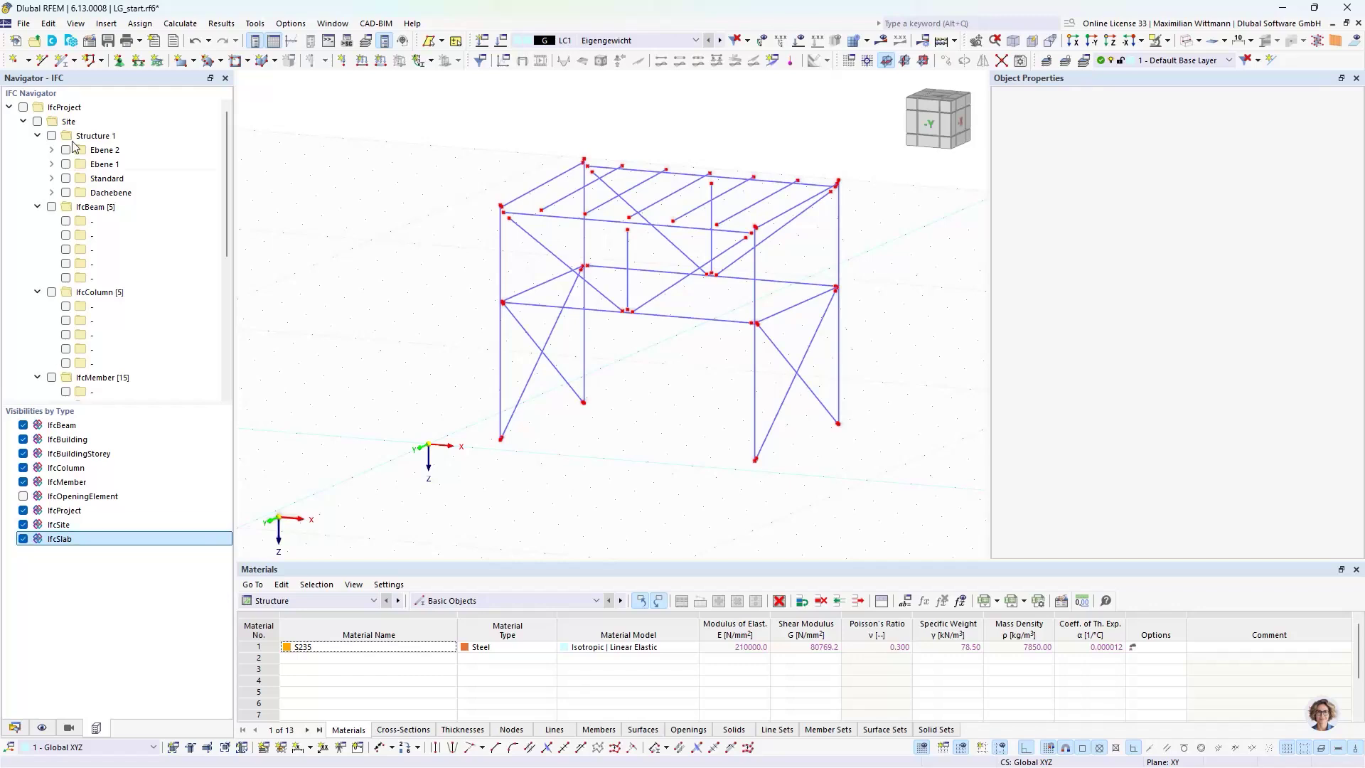
click(1187, 41)
scroll(589, 119, up, 2)
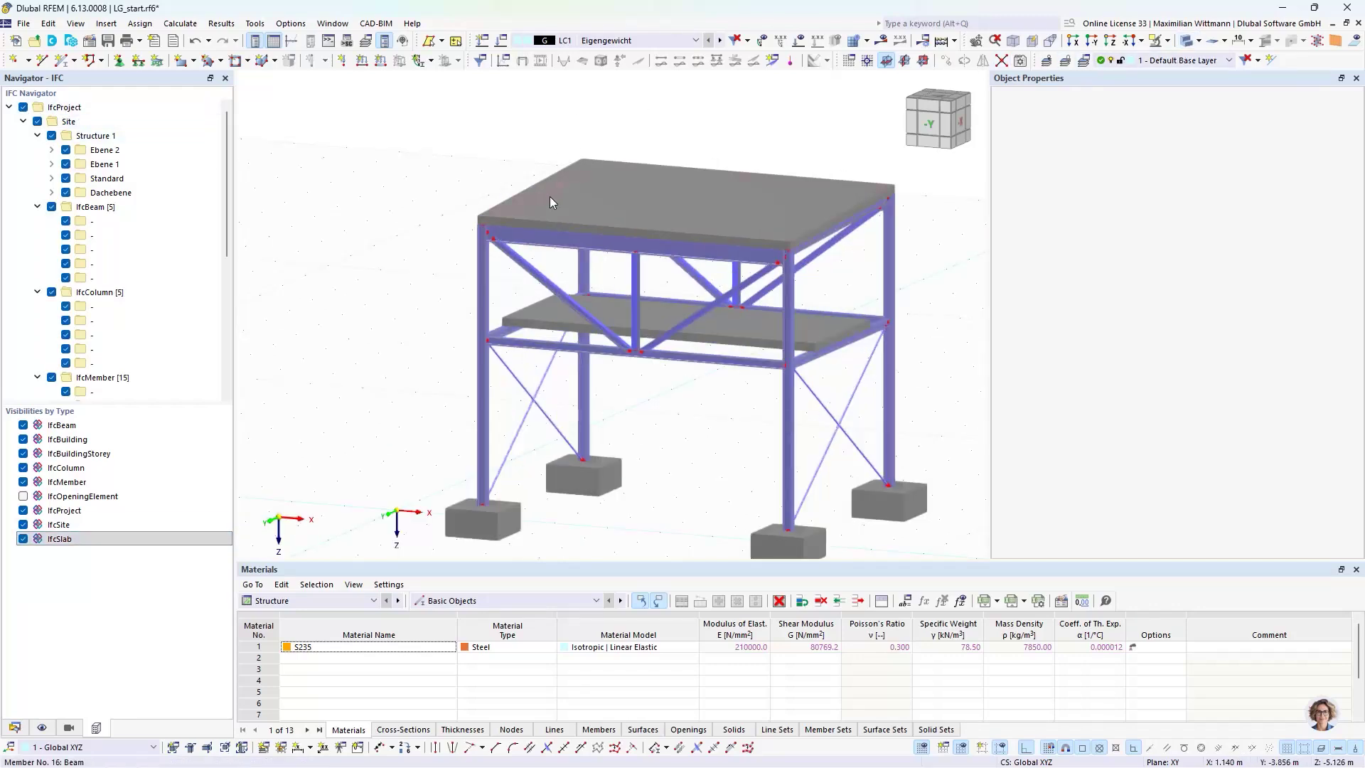
Convert the roof slab and the intermediate floor slab from IFC objects into surfaces
click(593, 161)
right_click(593, 161)
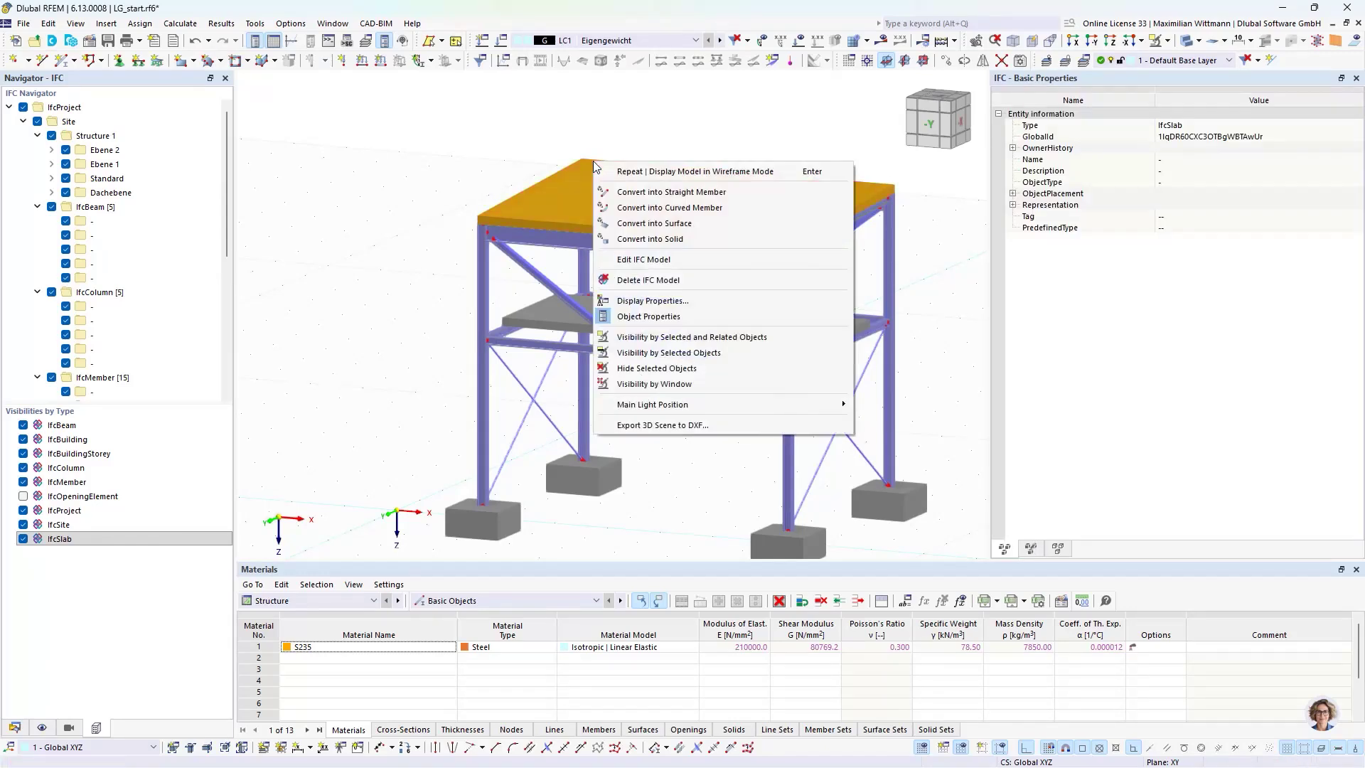
click(689, 221)
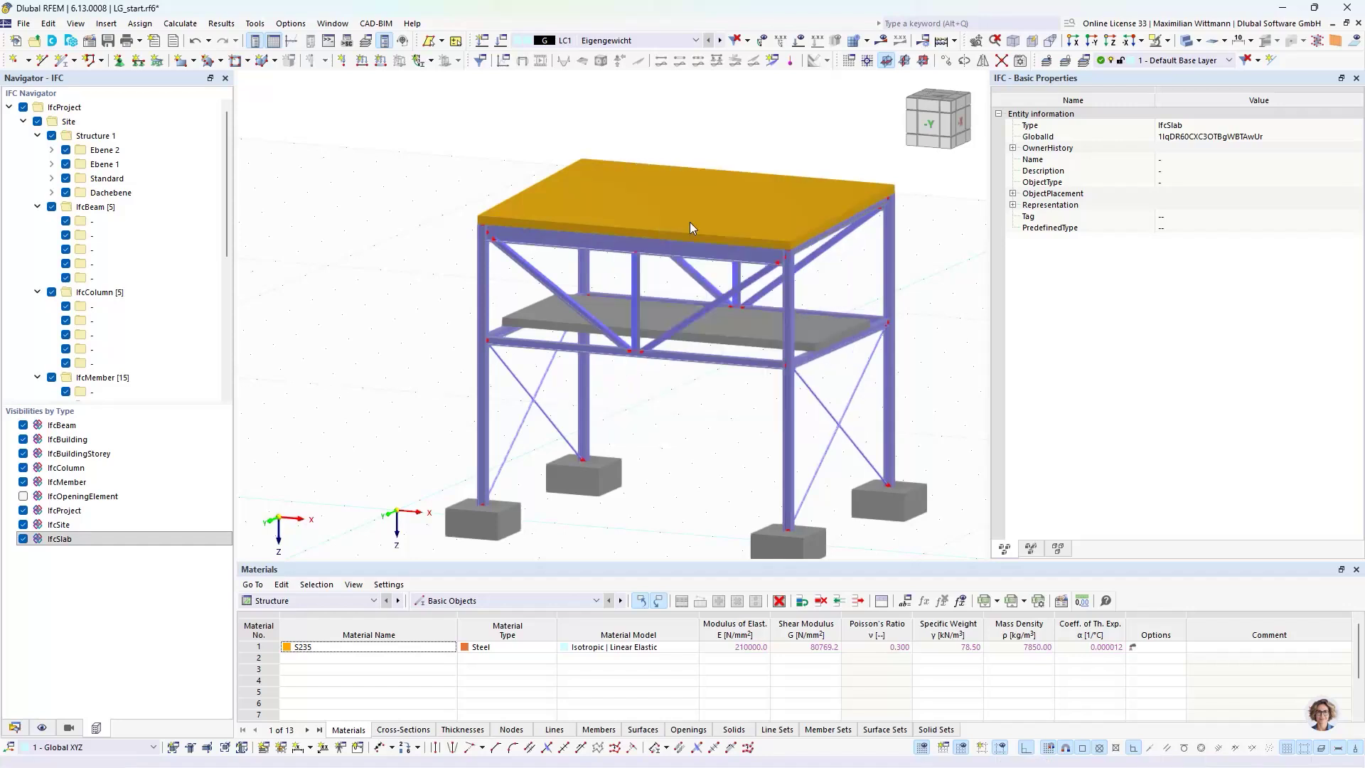
click(557, 329)
right_click(558, 329)
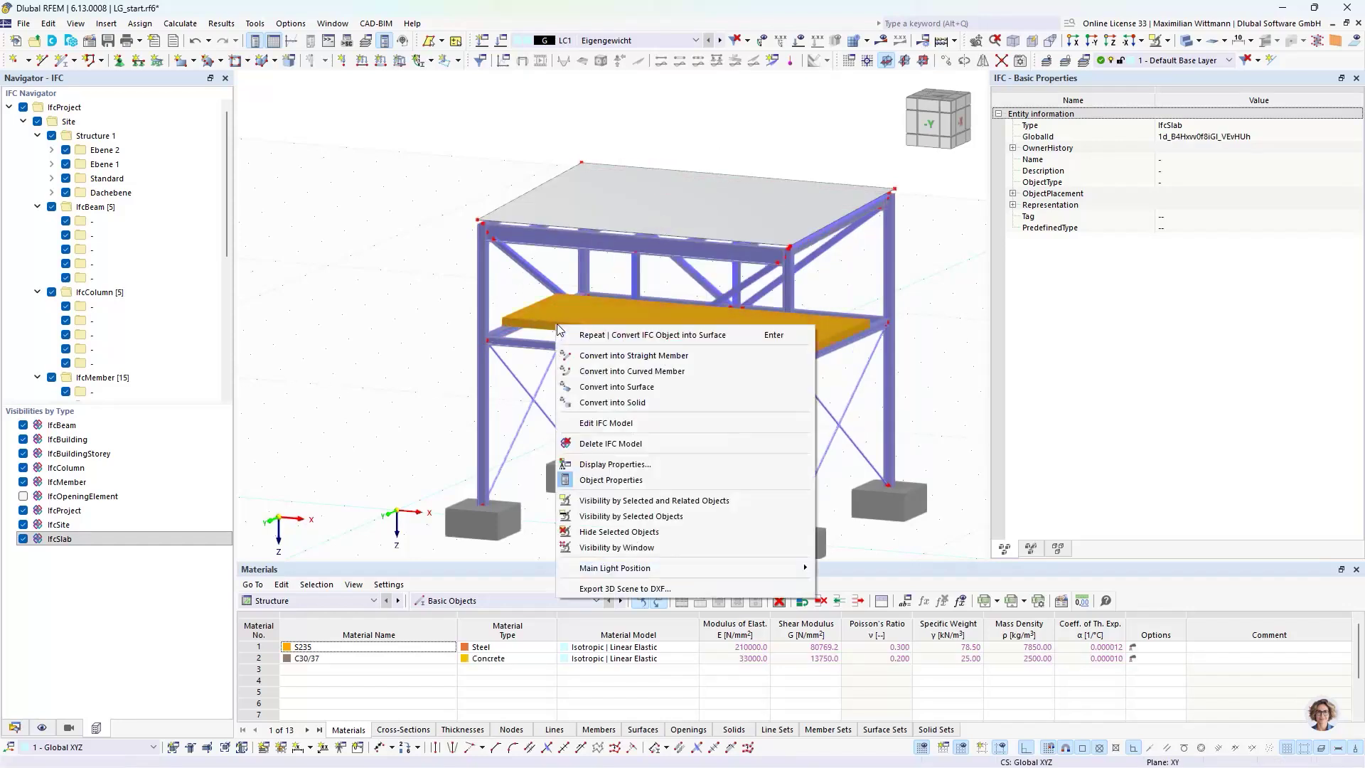
click(682, 386)
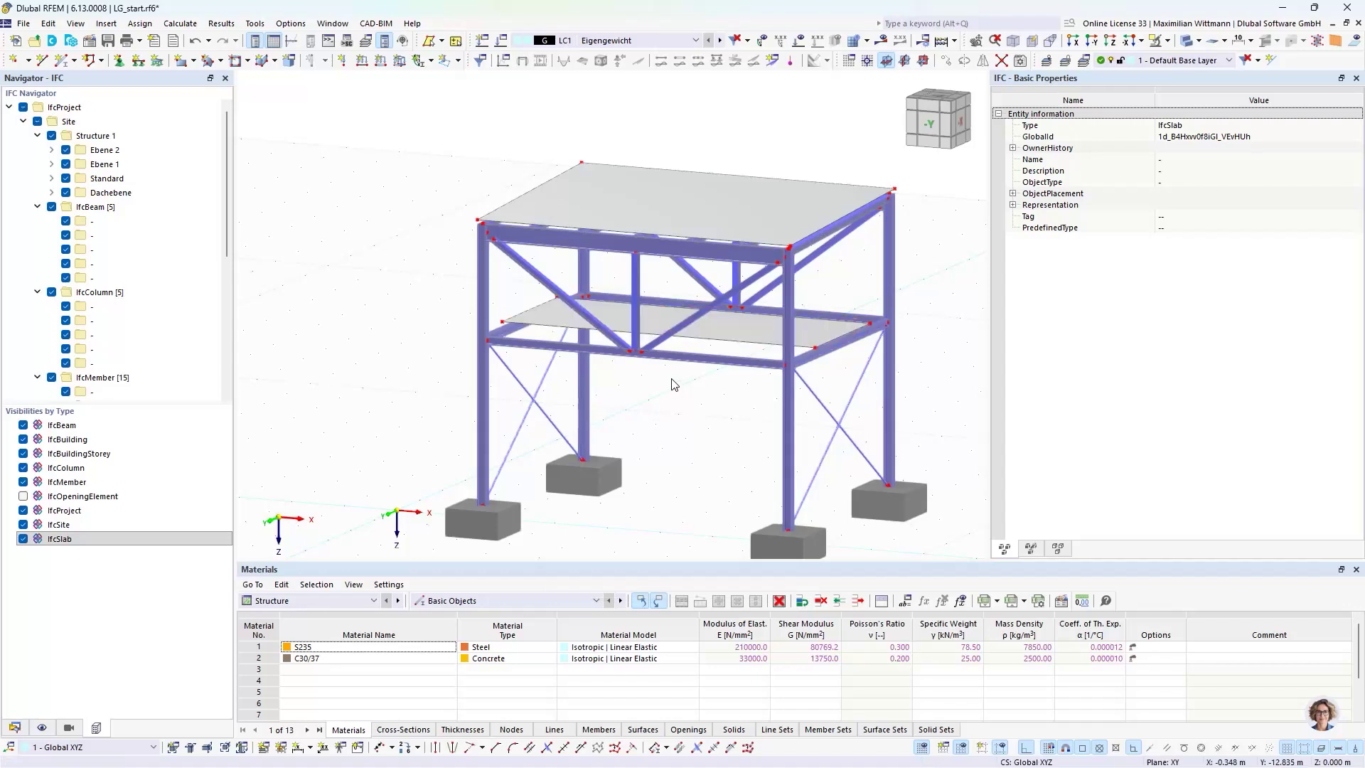
Display the model in wireframe and hide the entire IFC project to leave only the converted members and surfaces
click(1186, 41)
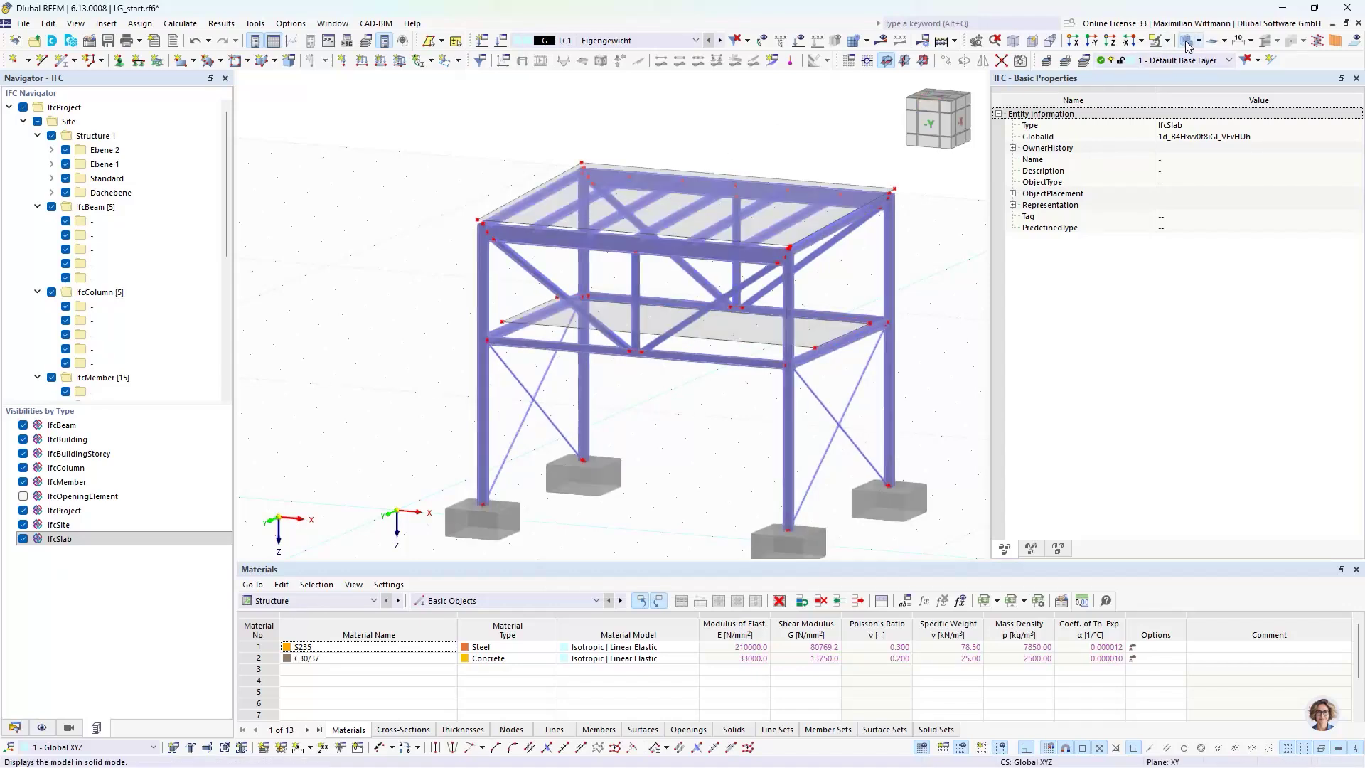
click(23, 107)
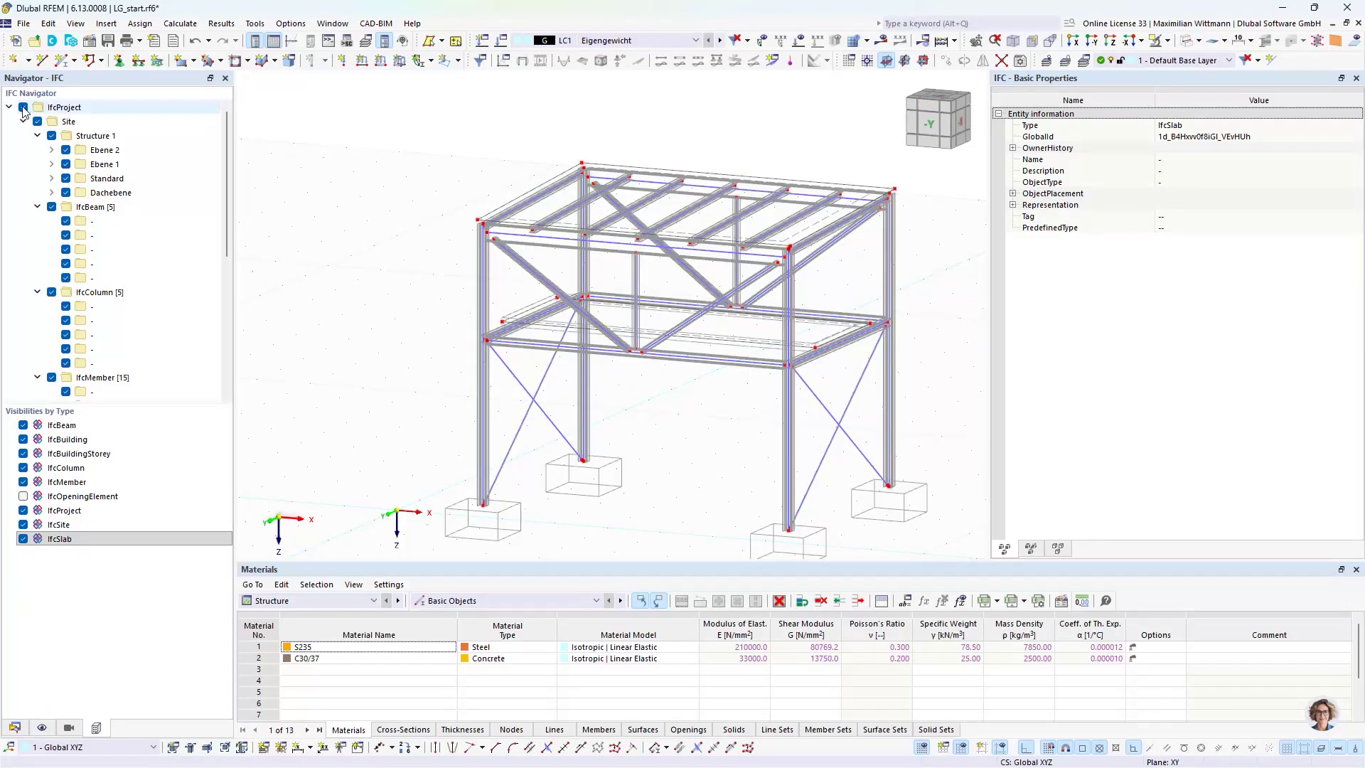
click(23, 107)
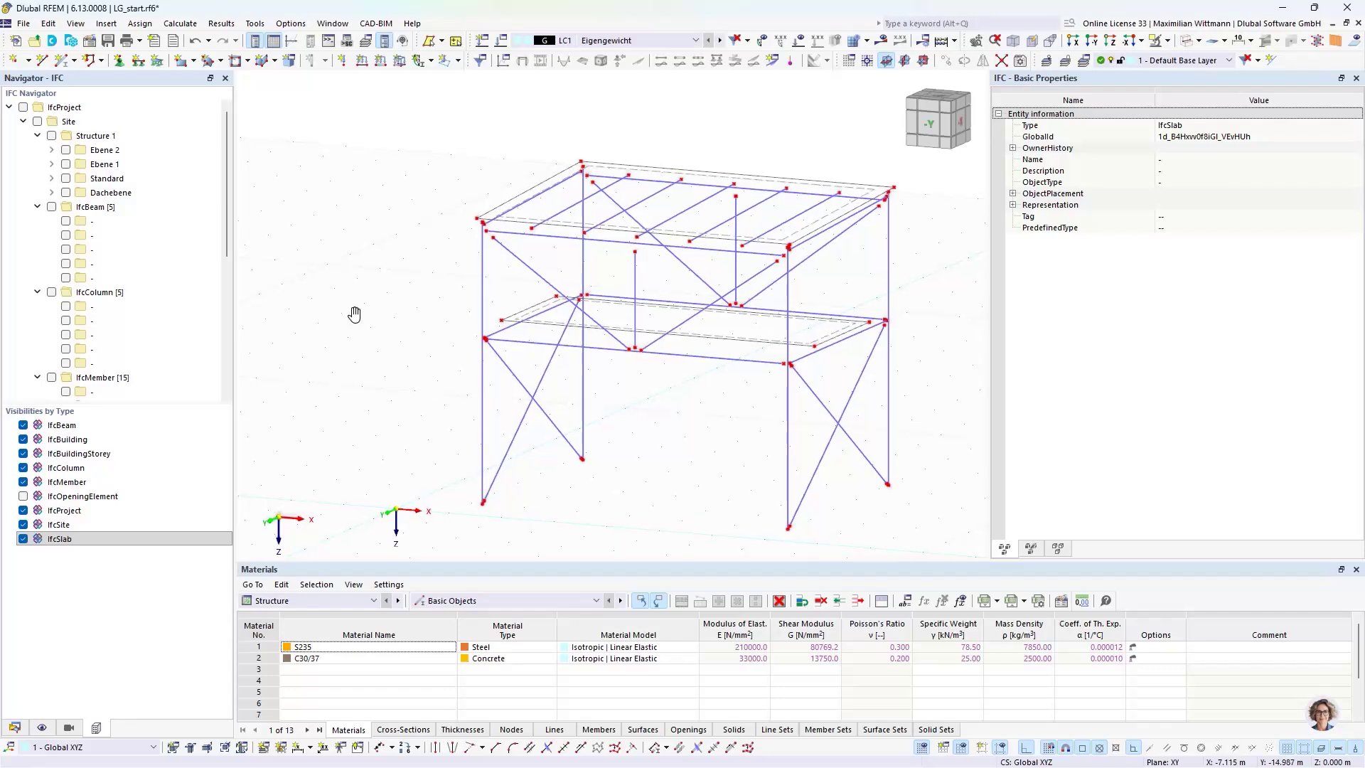
ctrl+middle_drag(346, 310, 361, 317)
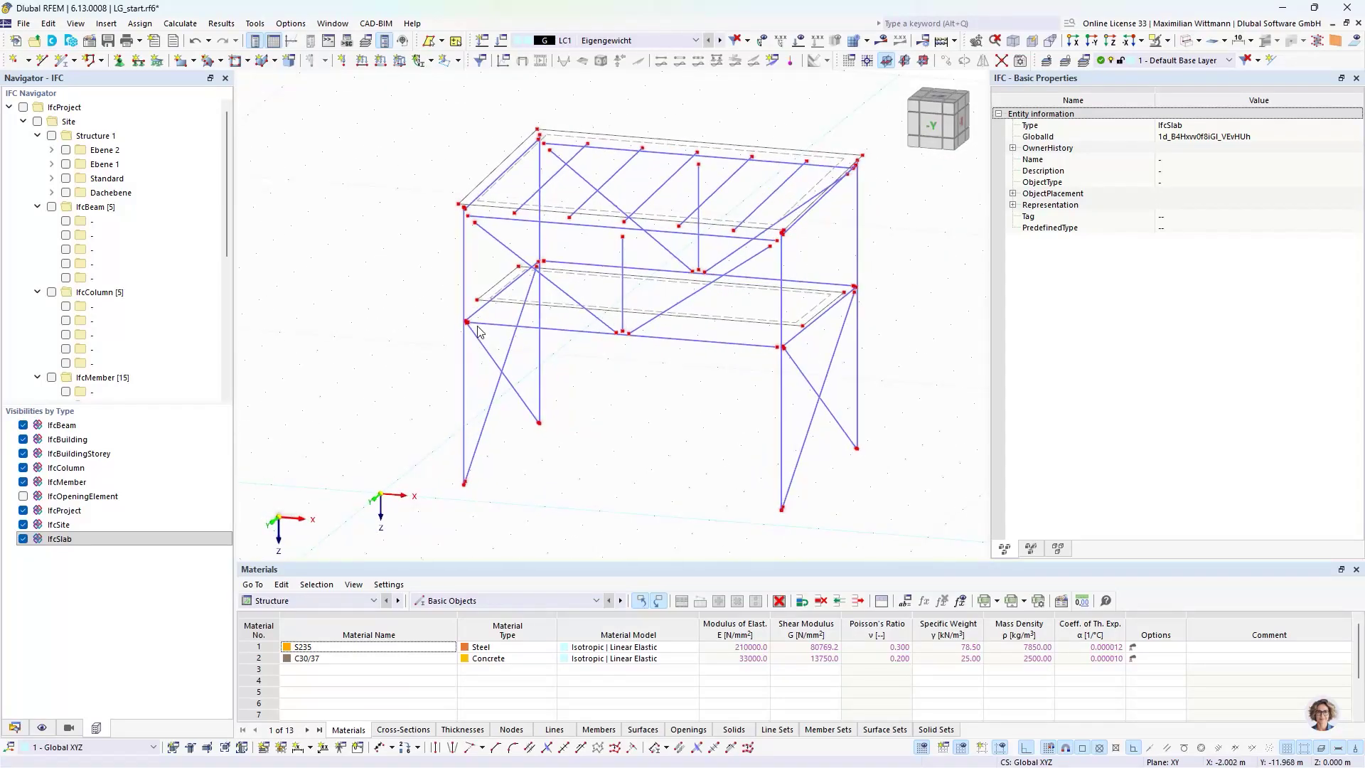
Define a nodal link to the closest members within a 1.000 m search radius, with a new start hinge releasing φy and φz
scroll(477, 331, up, 5)
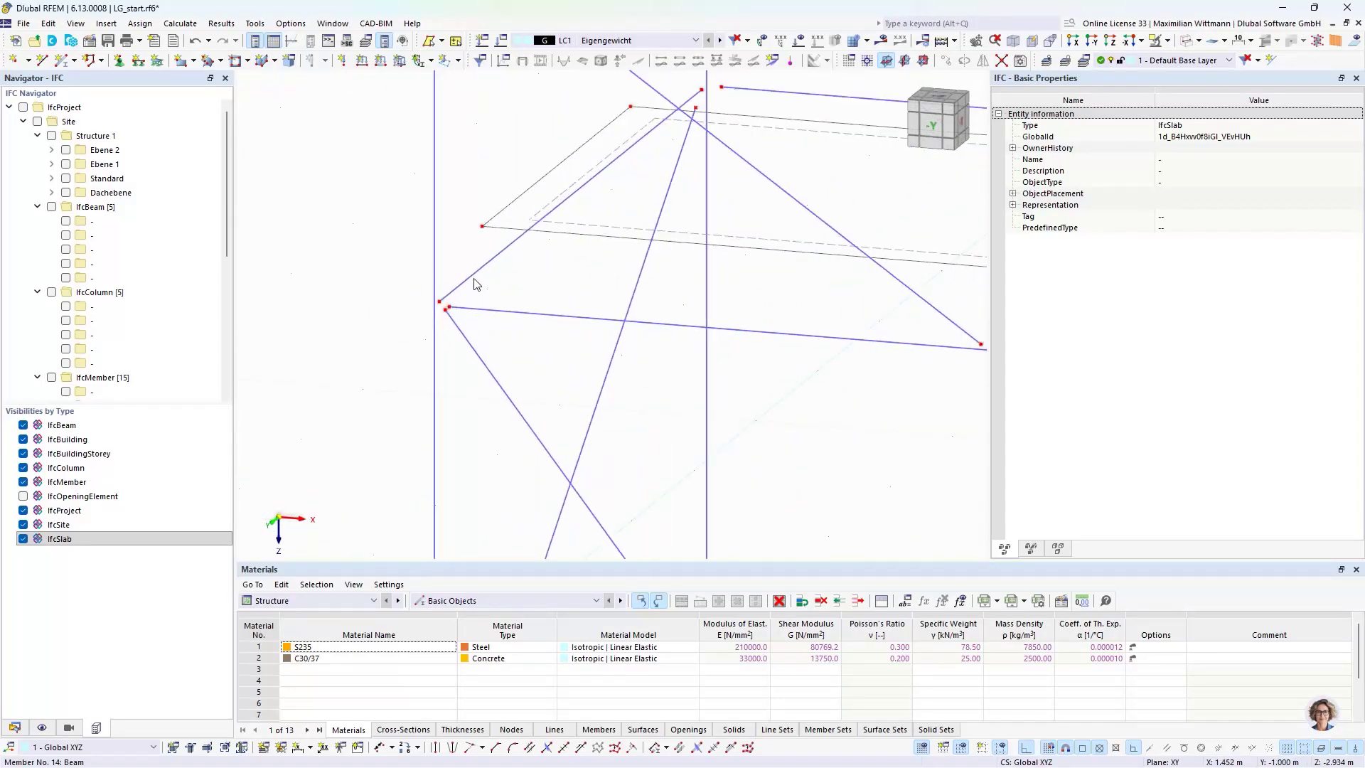
scroll(478, 300, down, 2)
scroll(478, 300, down, 5)
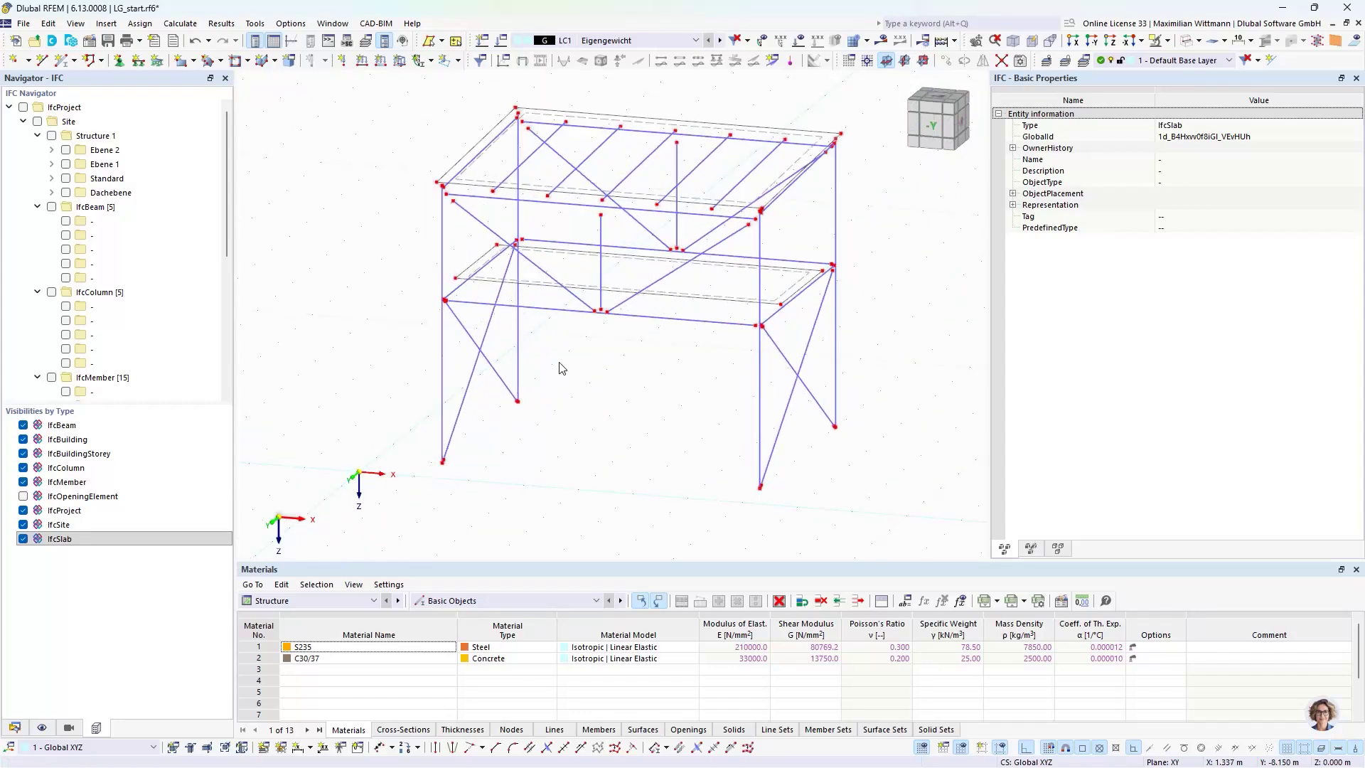
click(14, 727)
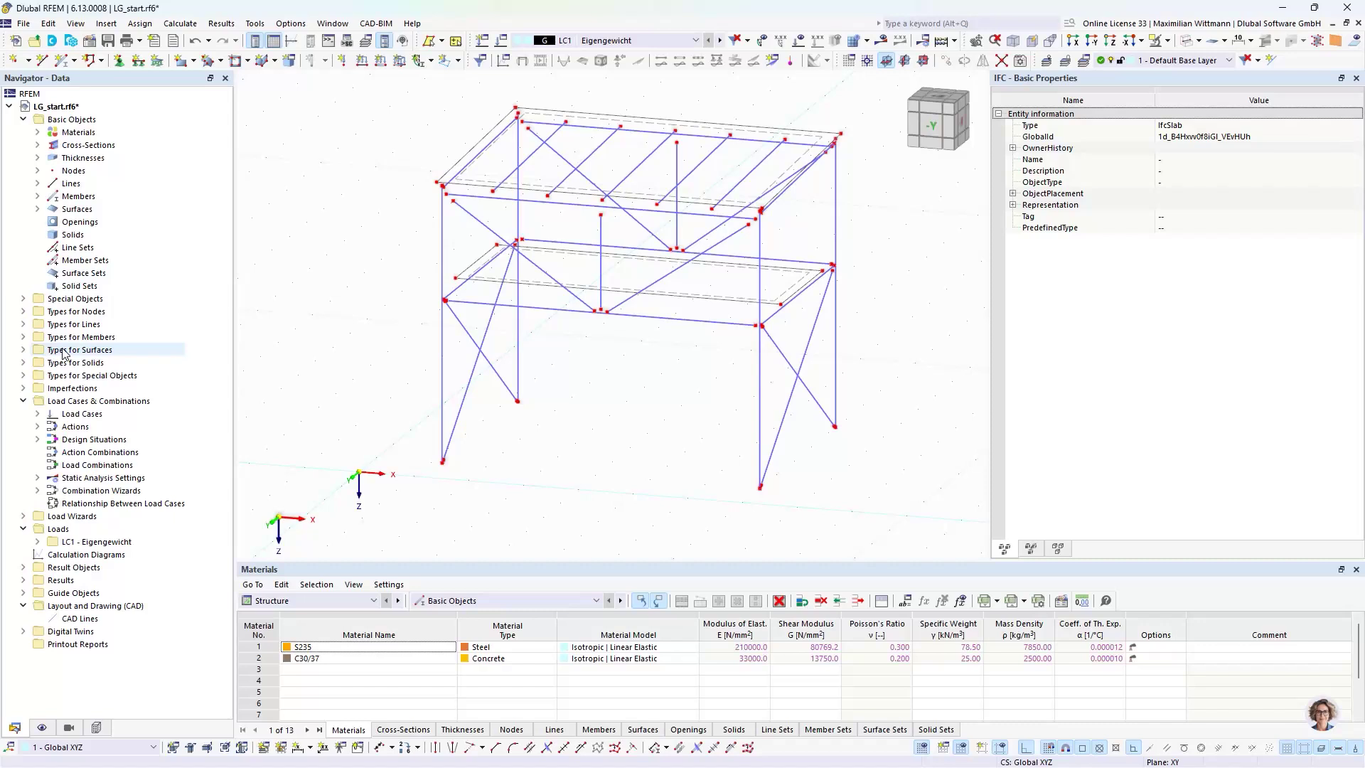
click(26, 313)
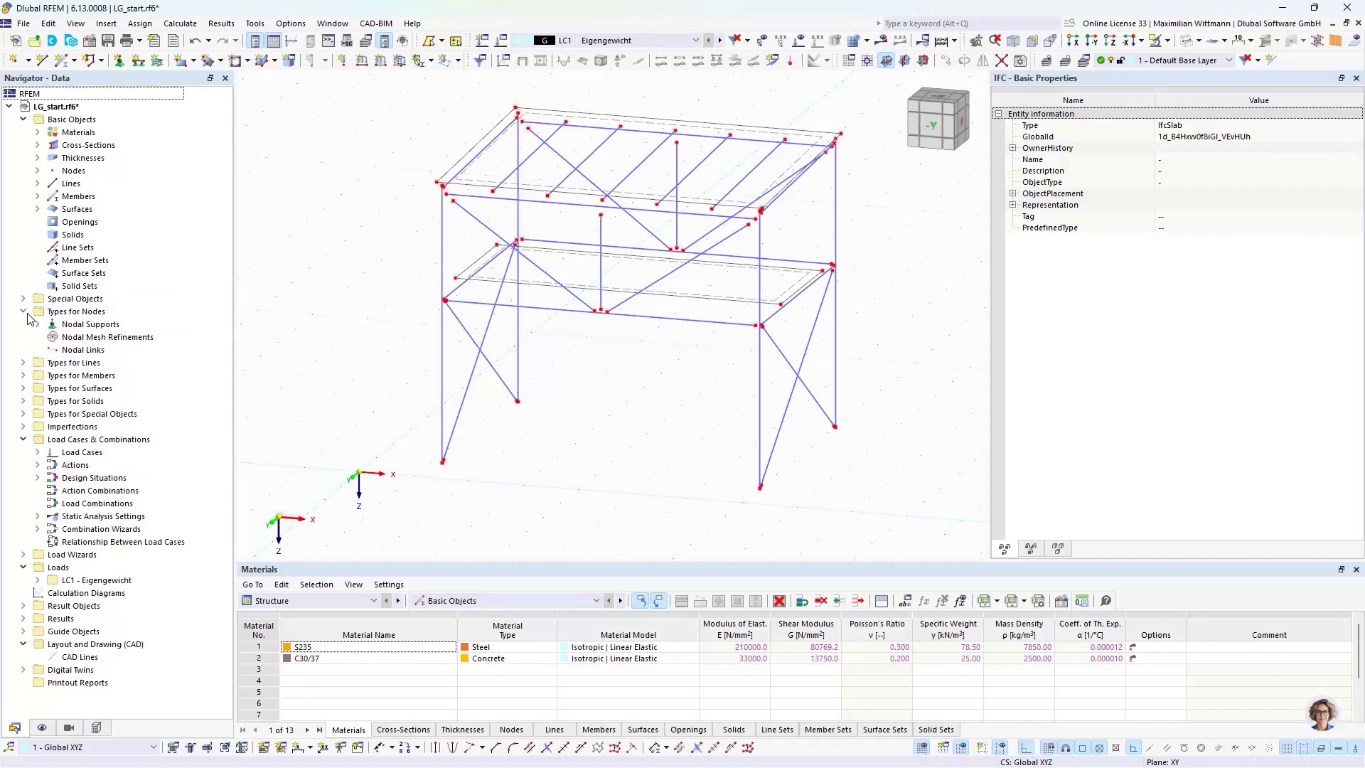
click(25, 364)
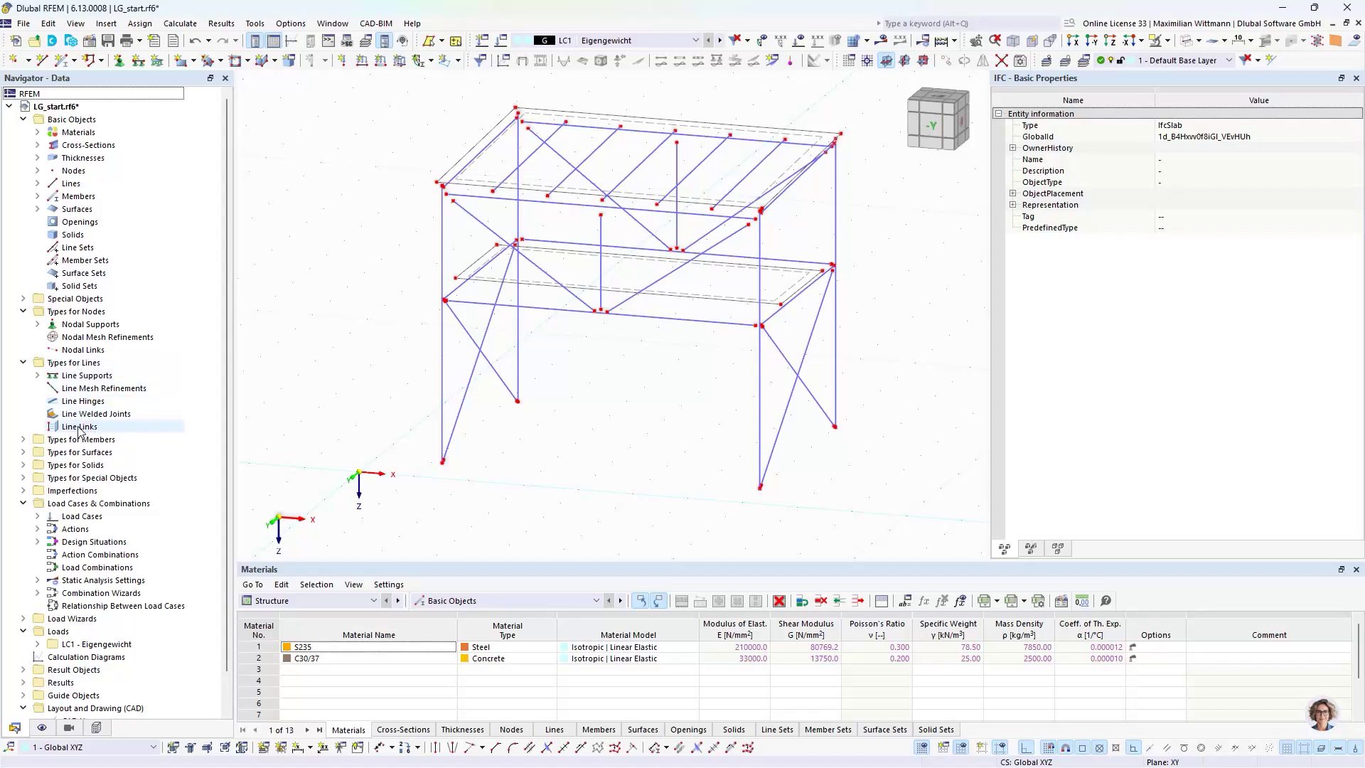
double_click(84, 350)
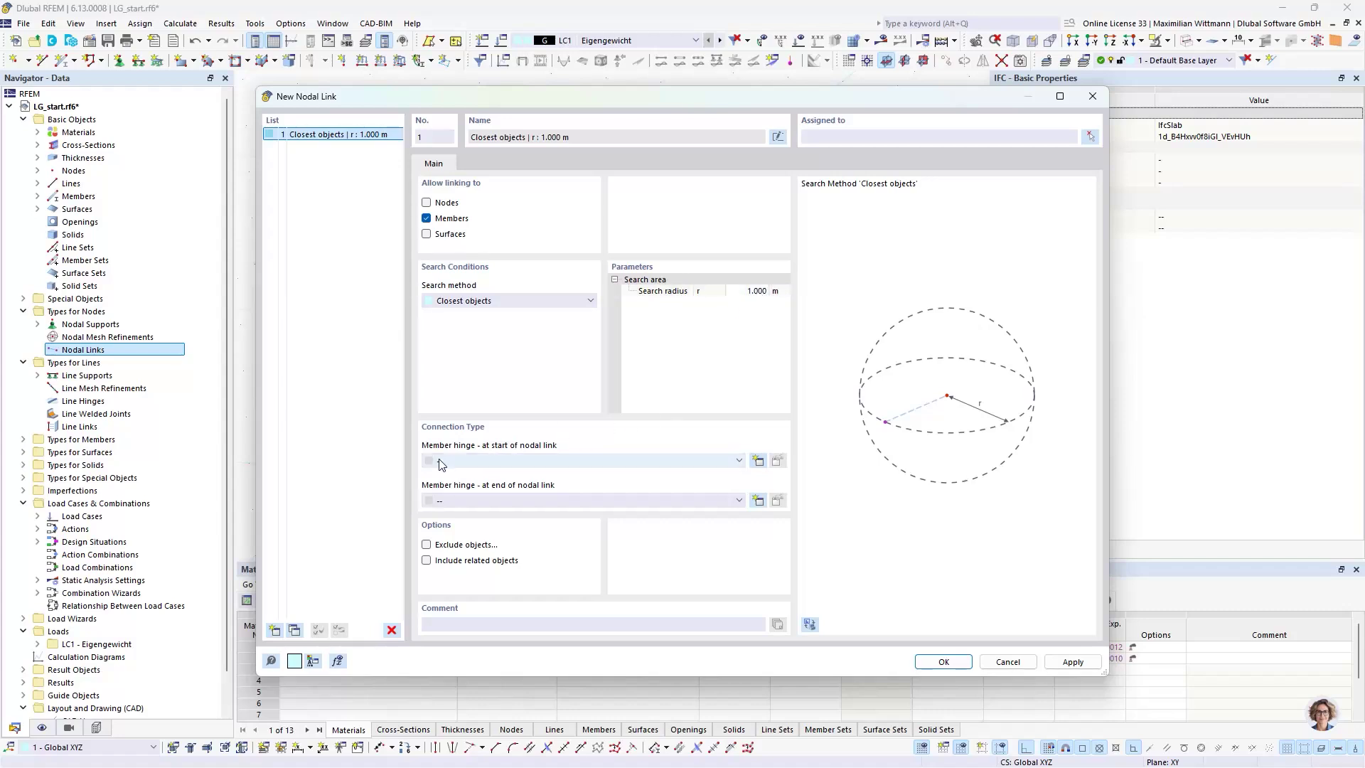
click(758, 462)
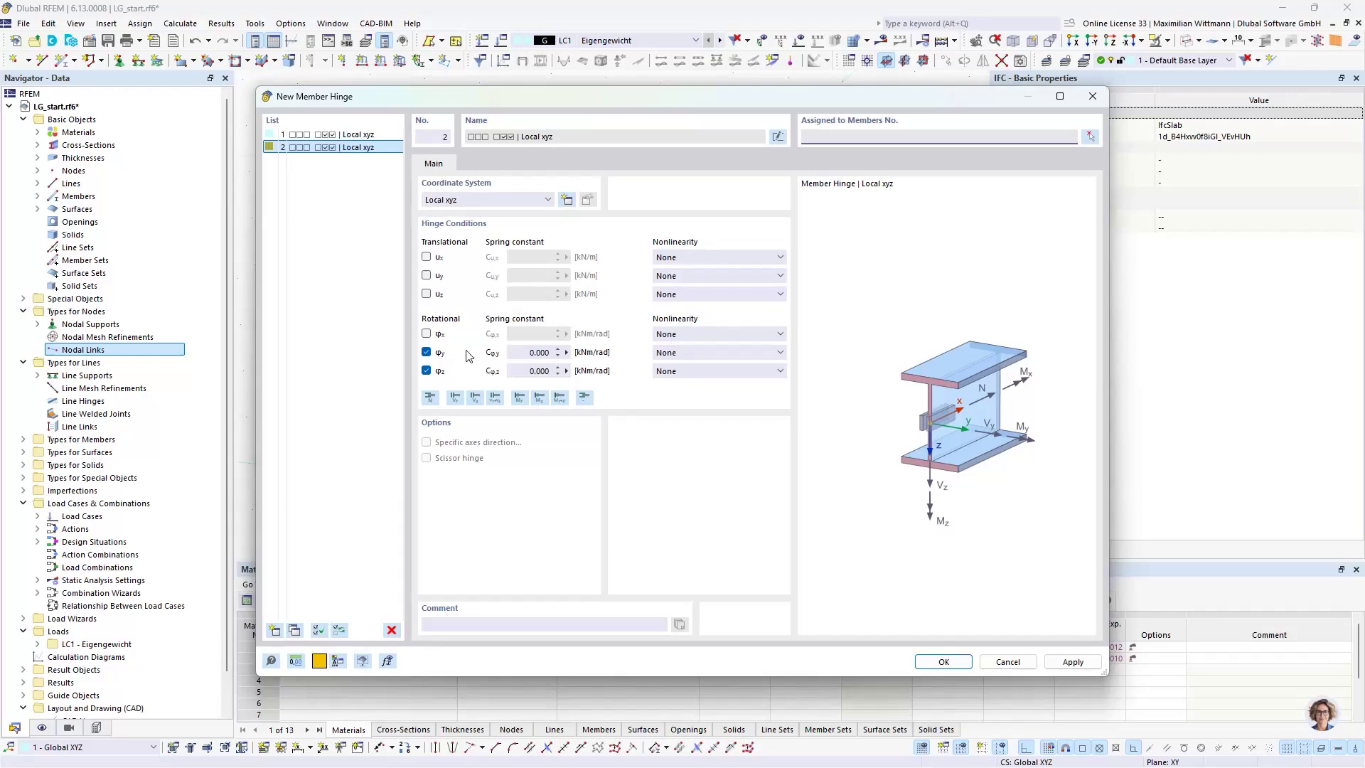
click(937, 661)
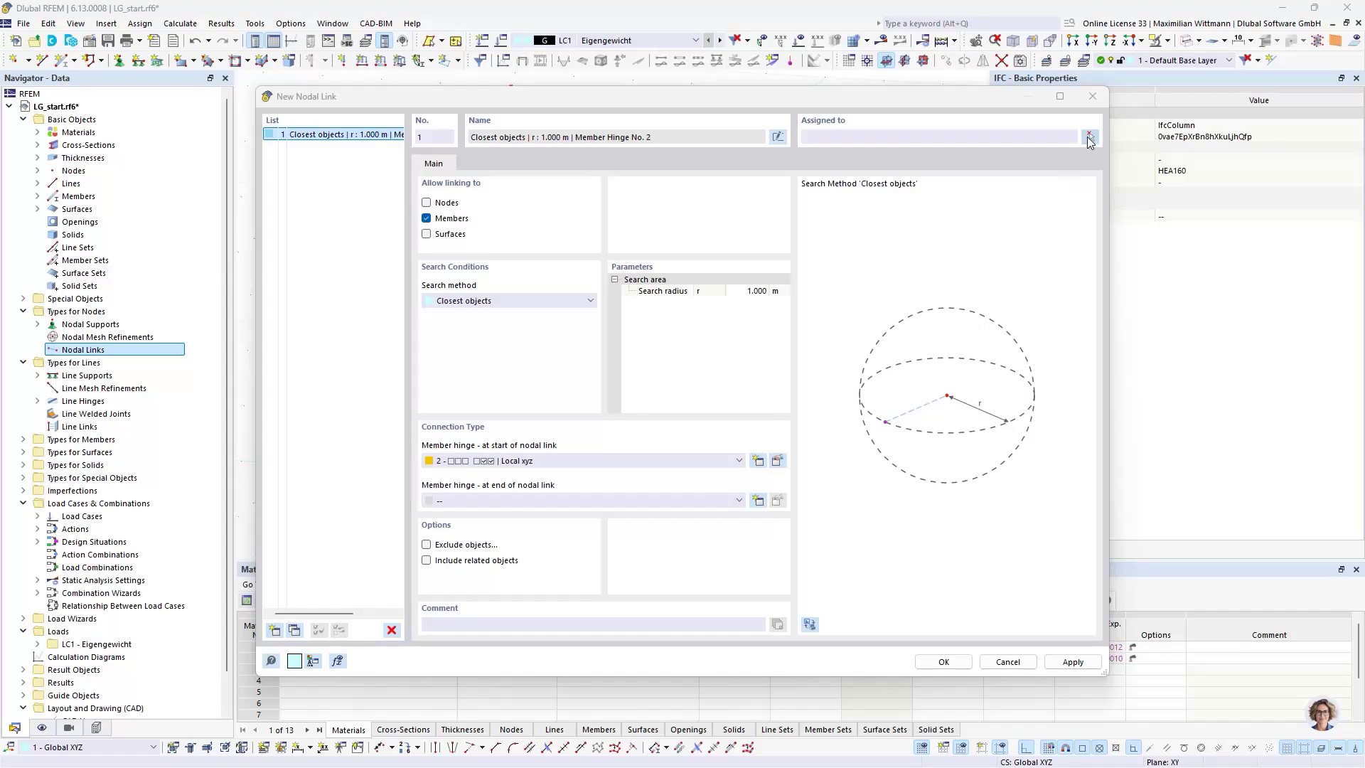
Select the beam and bracing end nodes 1, 2, 16, 28, 41 and 47 at two intermediate-floor column joints for the nodal link
click(1088, 138)
middle_drag(649, 365, 688, 390)
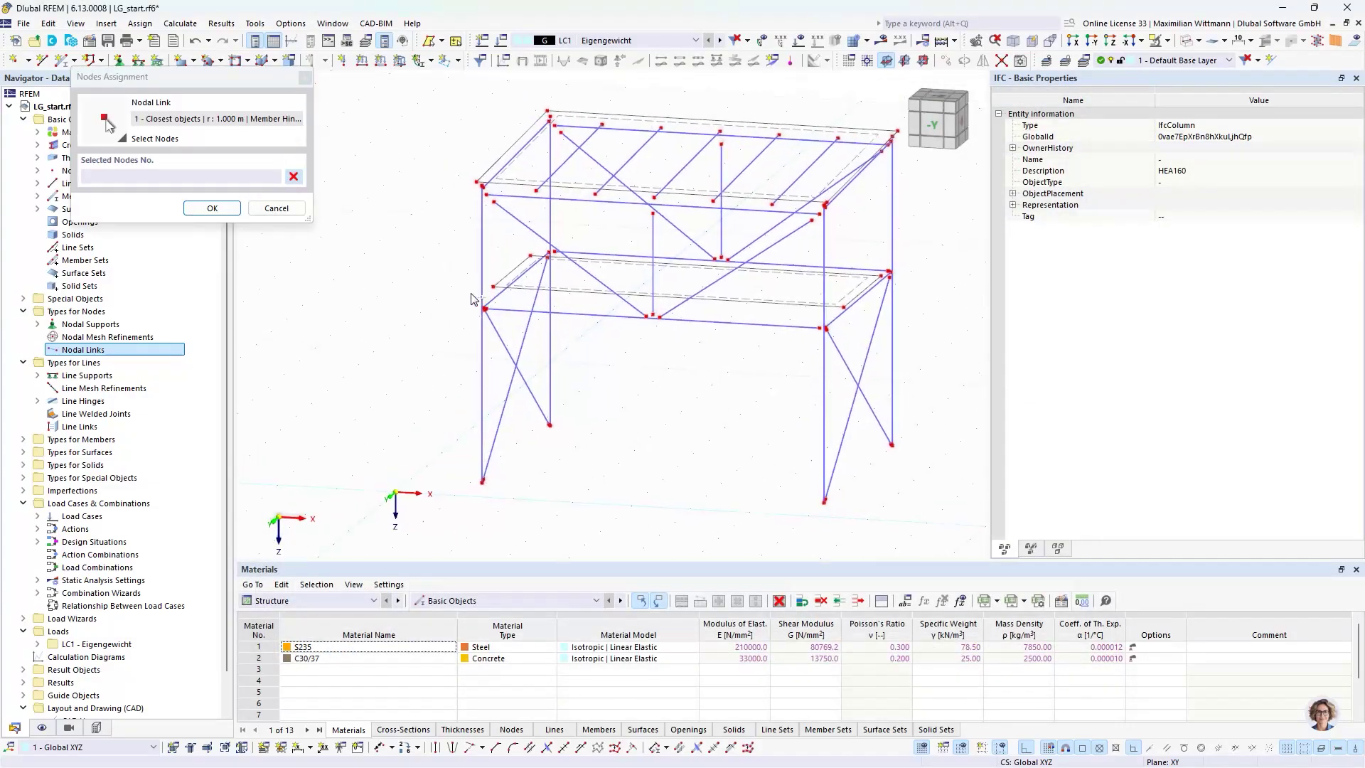
scroll(471, 299, up, 5)
drag(474, 326, 510, 375)
middle_drag(429, 272, 410, 311)
scroll(567, 261, up, 2)
drag(587, 256, 675, 186)
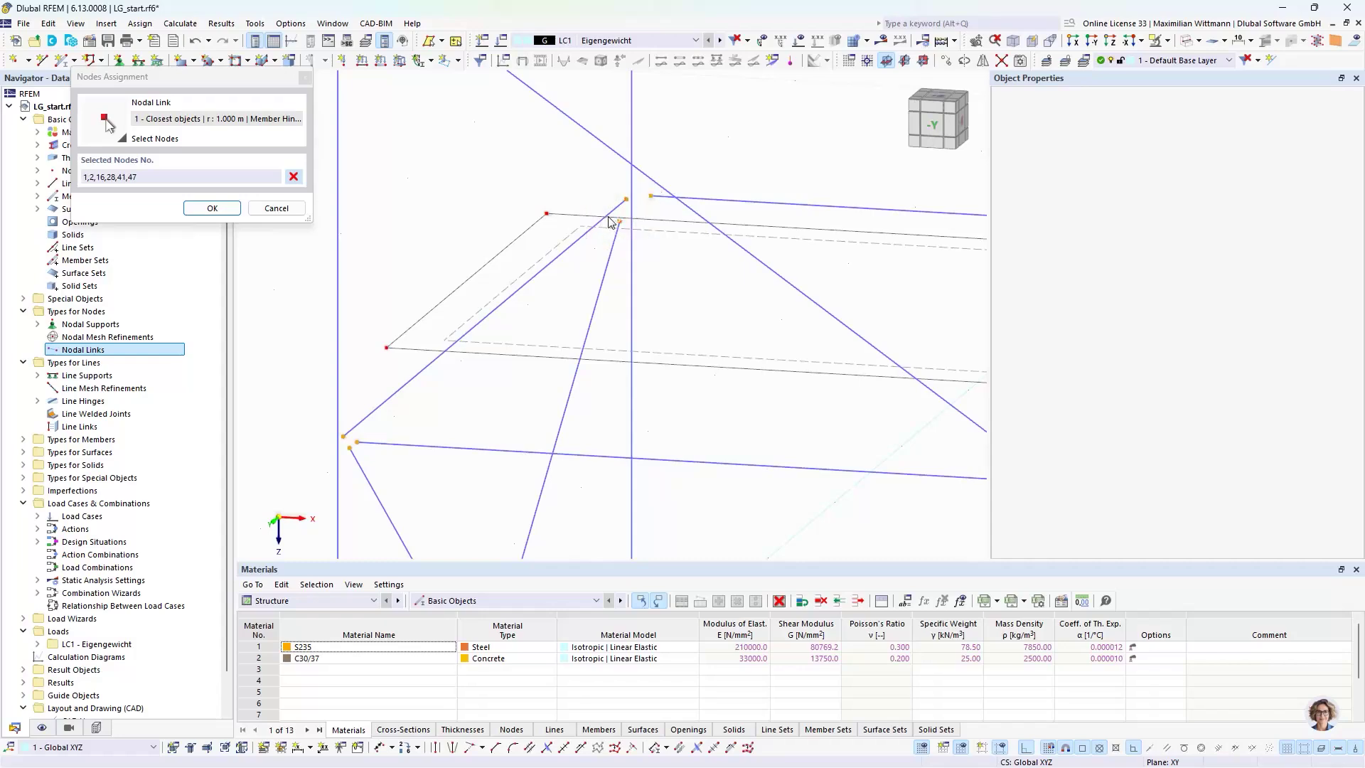
Add the beam and bracing end nodes 15, 21, 22, 27, 35 and 53 at the other two floor-level column joints
scroll(610, 222, down, 5)
middle_drag(632, 406, 600, 384)
scroll(896, 329, up, 4)
drag(813, 293, 873, 254)
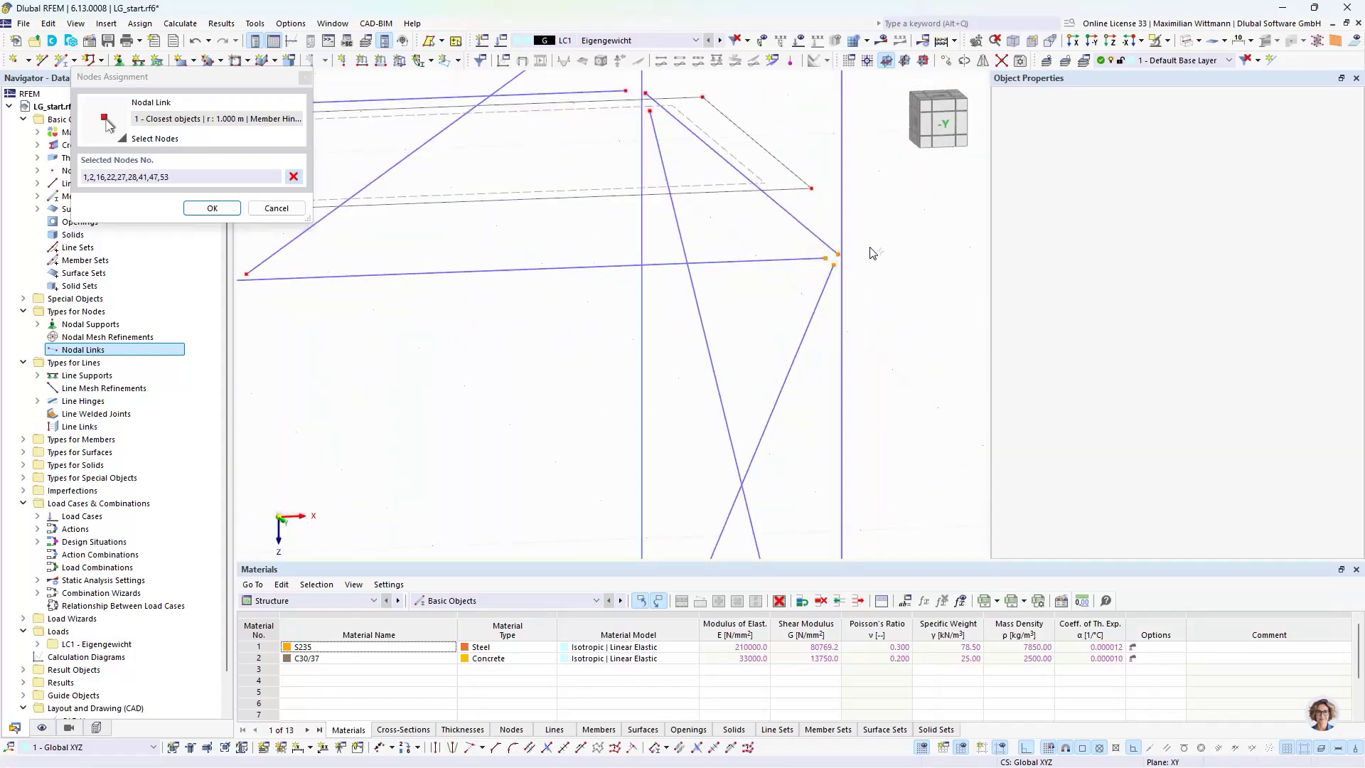
middle_drag(851, 271, 871, 335)
mouse_move(573, 399)
ctrl+middle_down()
mouse_move(583, 381)
mouse_move(581, 398)
ctrl+middle_up()
drag(586, 215, 647, 168)
scroll(650, 169, down, 3)
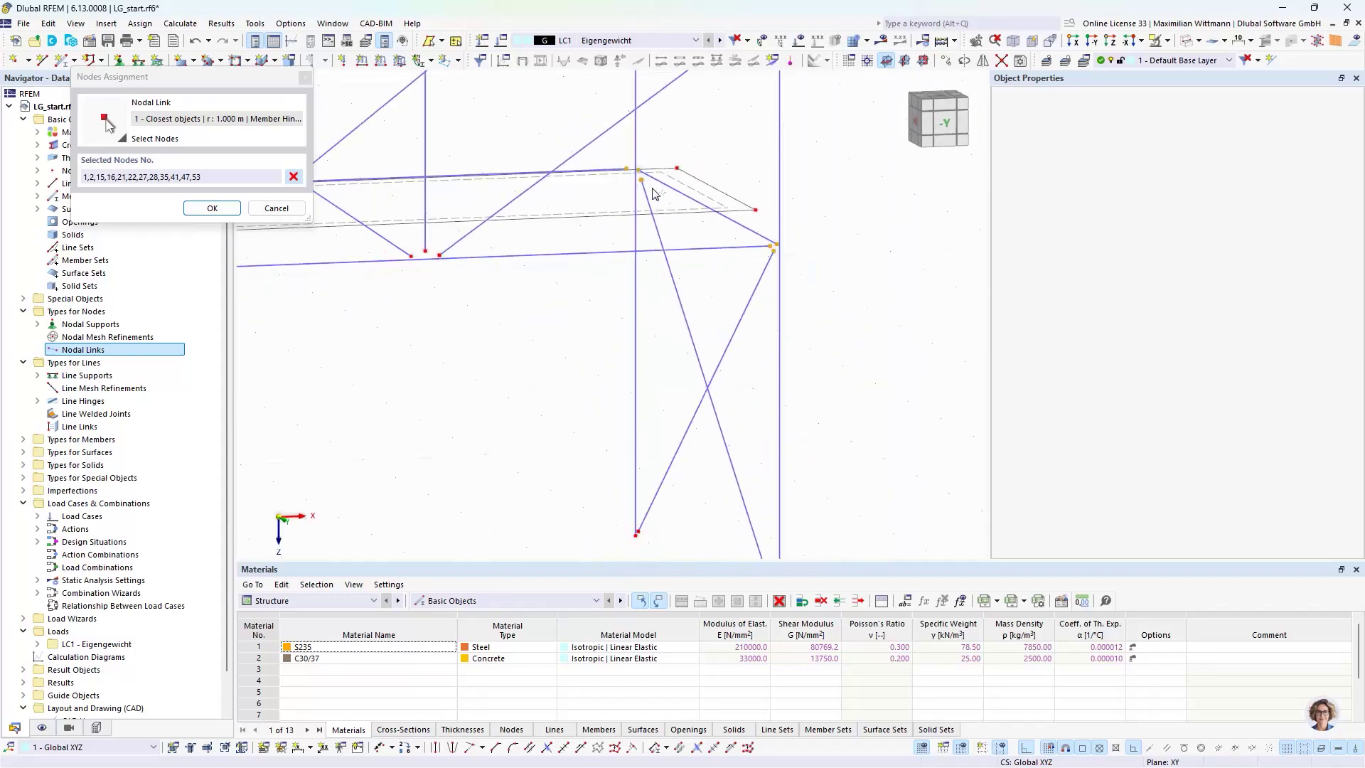
scroll(653, 192, down, 1)
middle_drag(589, 340, 700, 419)
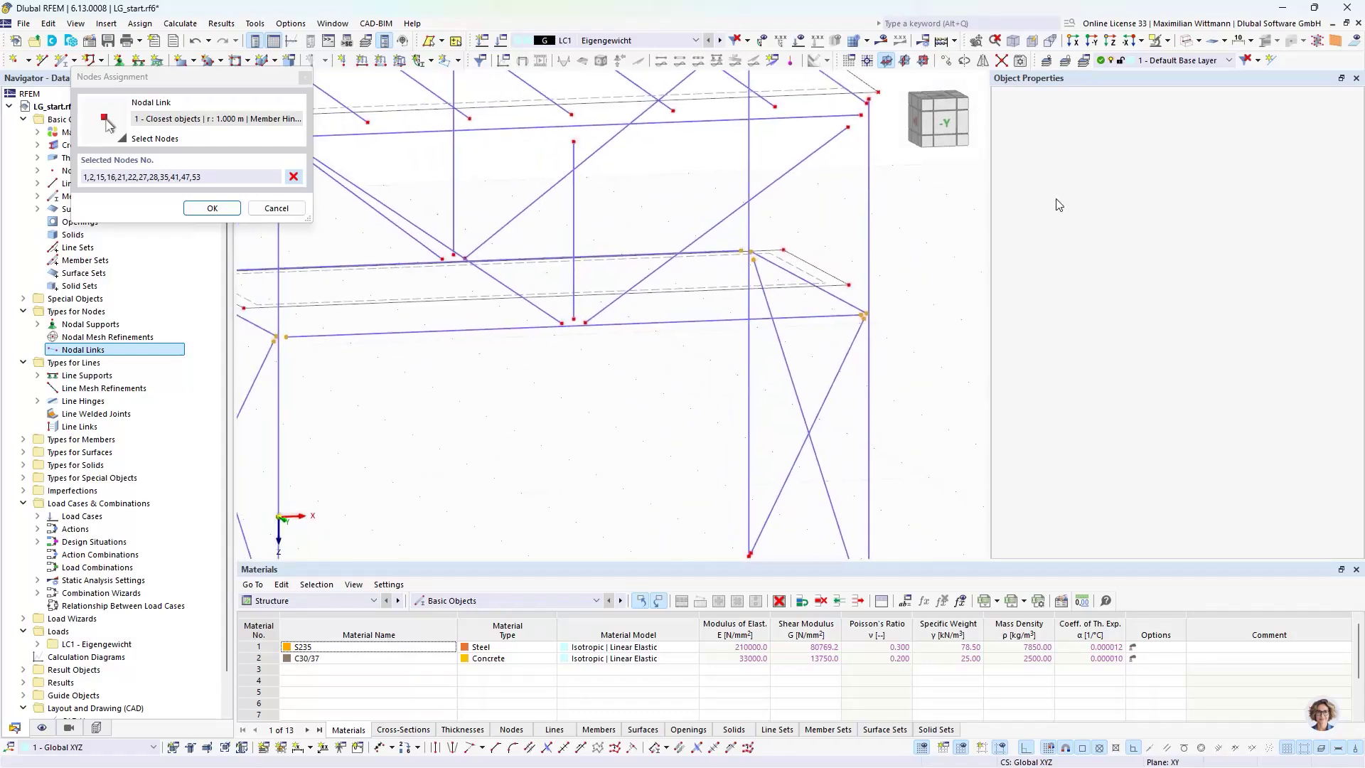
Add the bracing and post end nodes at midspan of both long floor beams and assign the nodal link to all selected nodes
click(1355, 77)
scroll(1017, 363, down, 4)
ctrl+middle_drag(879, 406, 917, 423)
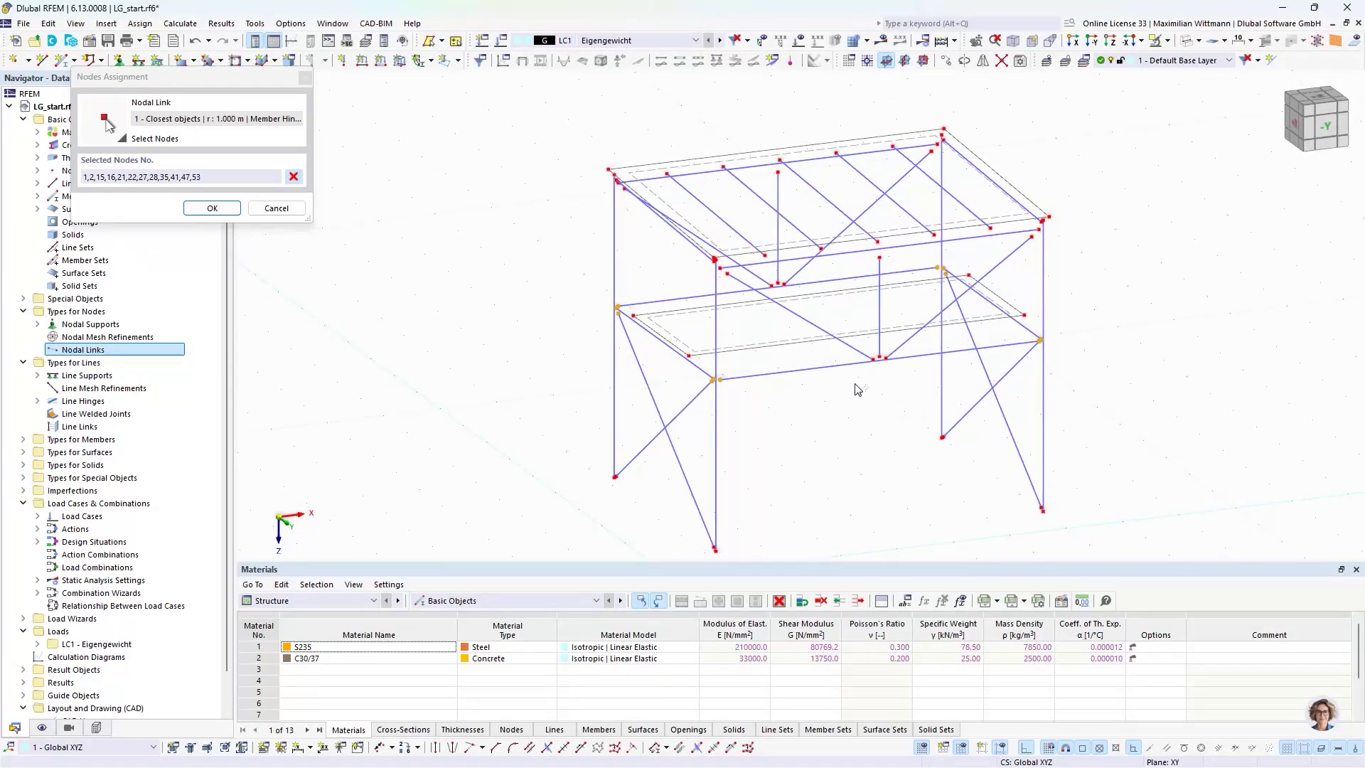
drag(862, 388, 897, 354)
scroll(802, 293, up, 2)
scroll(779, 296, up, 2)
drag(744, 305, 821, 263)
scroll(881, 235, down, 4)
click(230, 205)
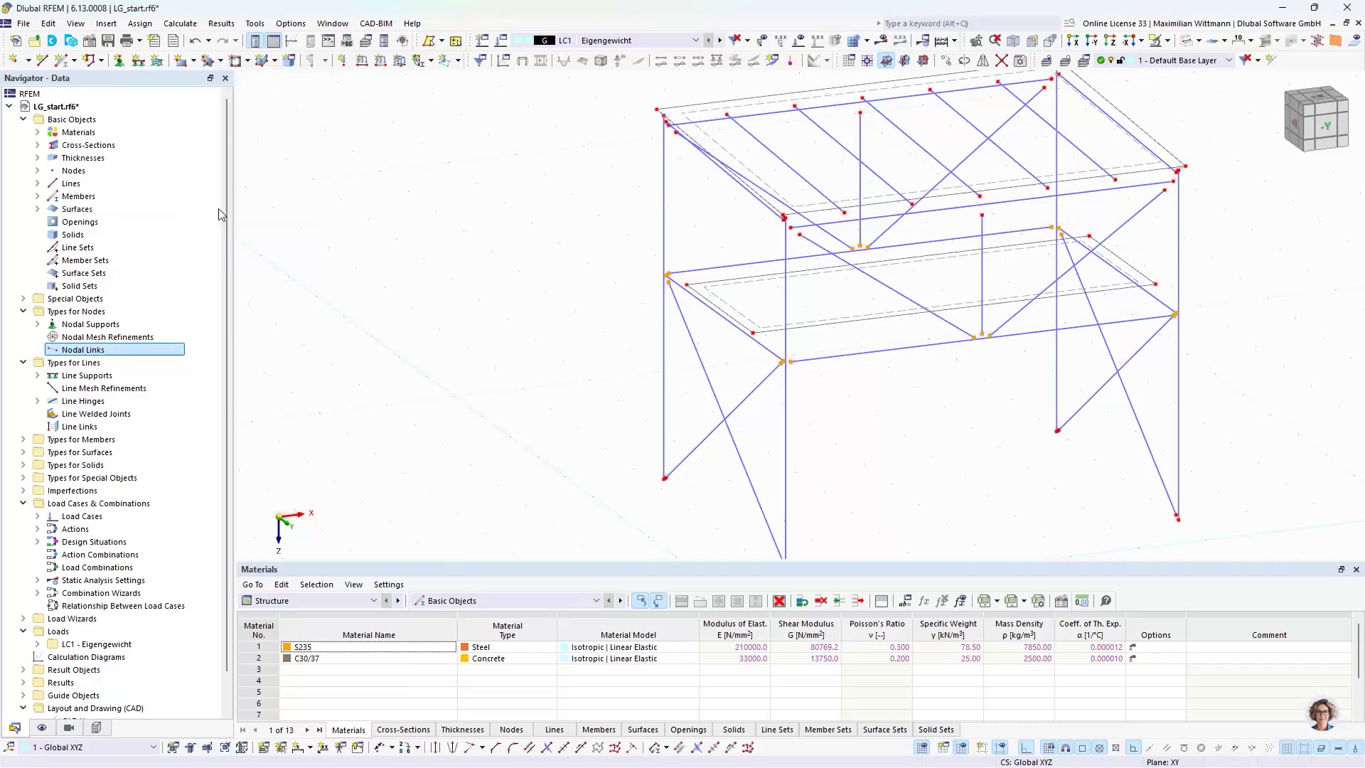
click(943, 662)
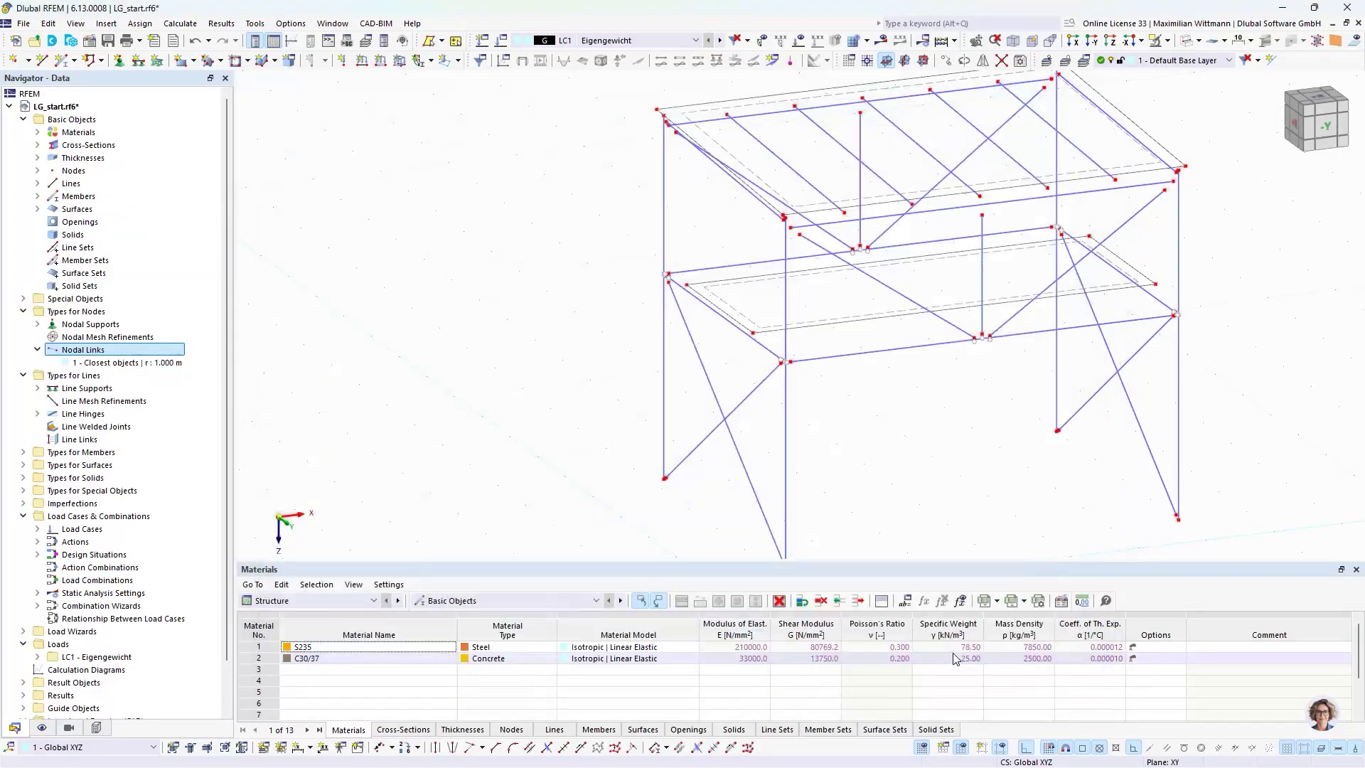
Examine the nodal links at the midspan bracing joints and the column corner joints of the intermediate floor
scroll(954, 338, up, 3)
scroll(1066, 384, up, 5)
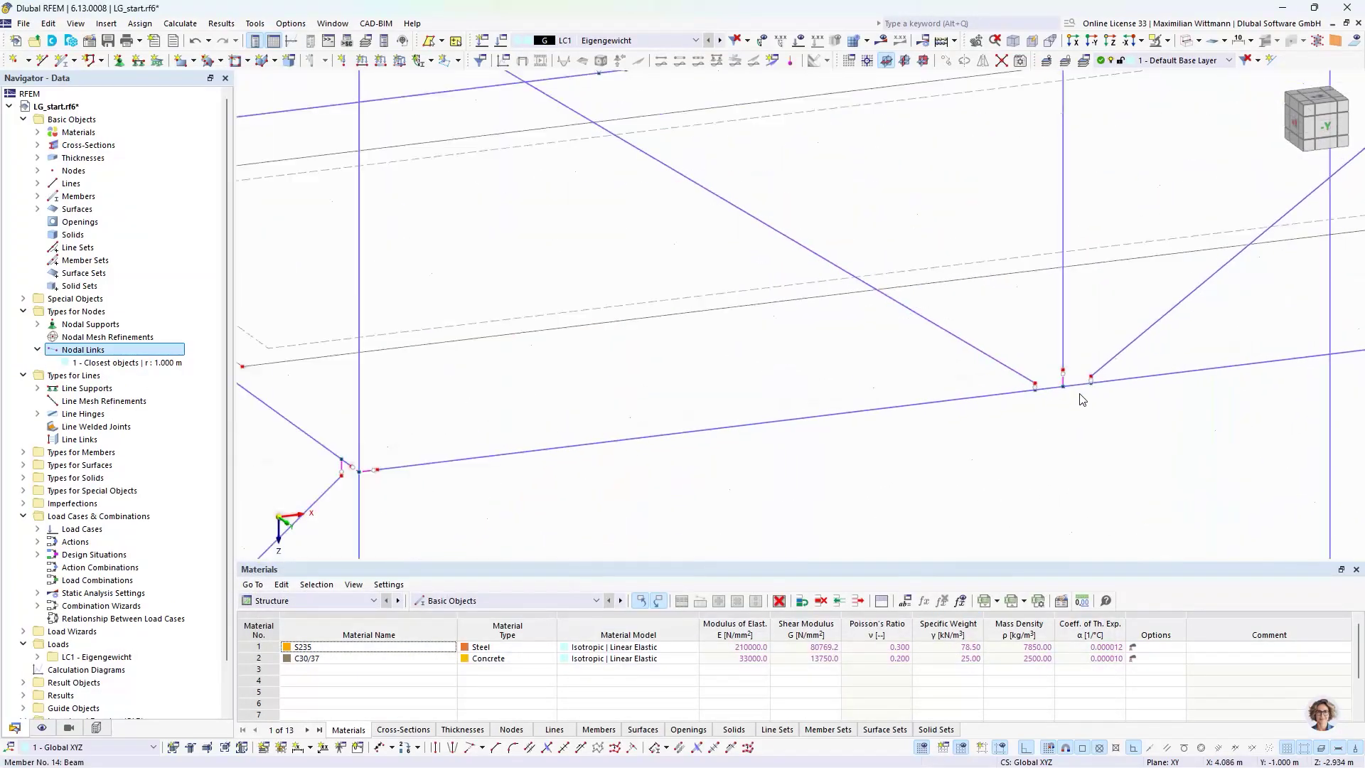
scroll(1094, 408, up, 2)
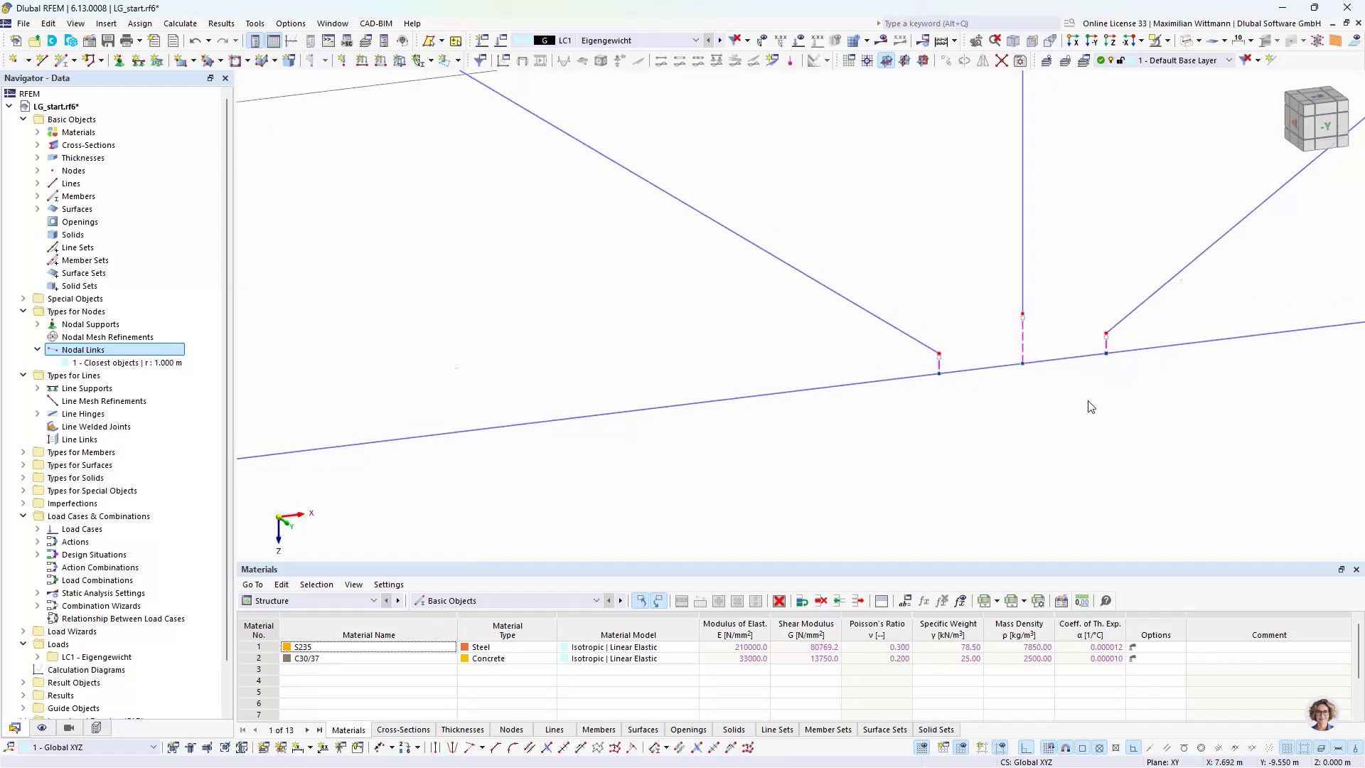
scroll(998, 302, down, 4)
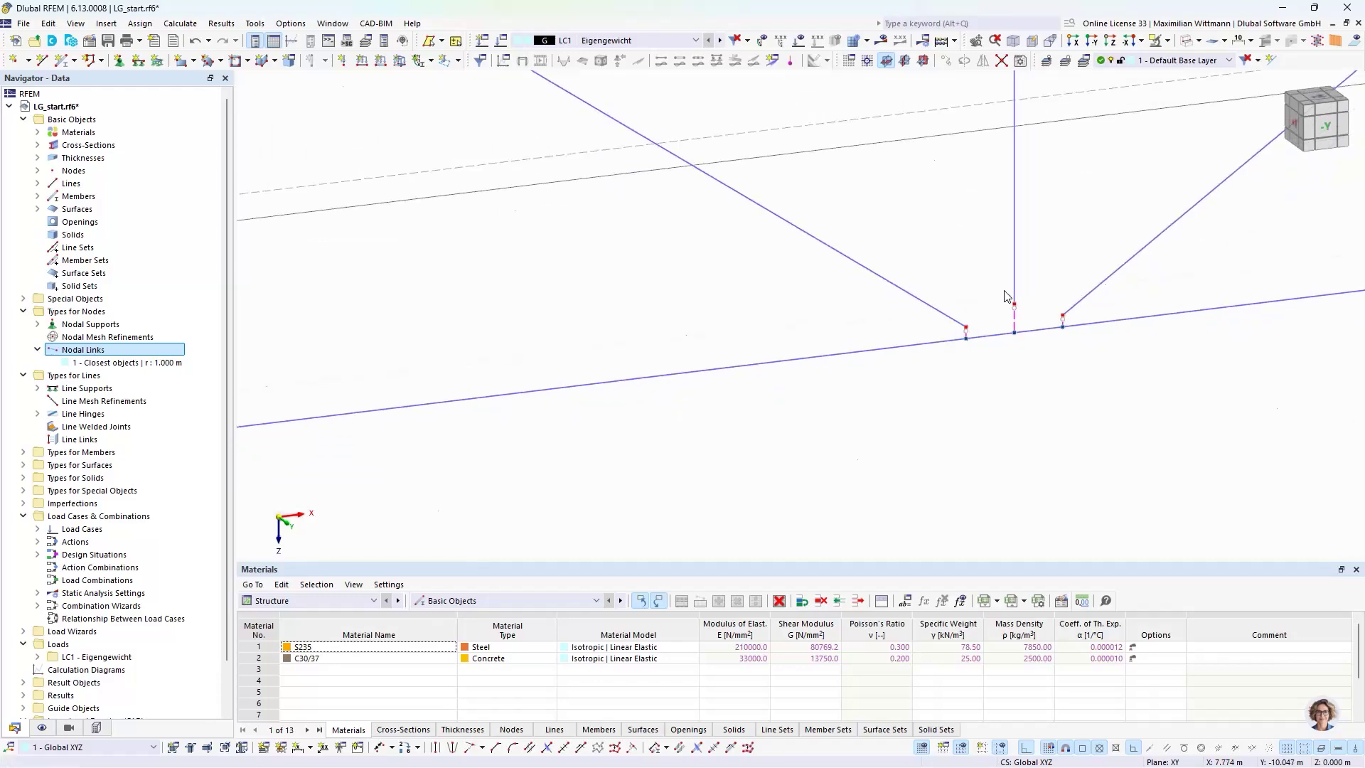
scroll(620, 380, up, 6)
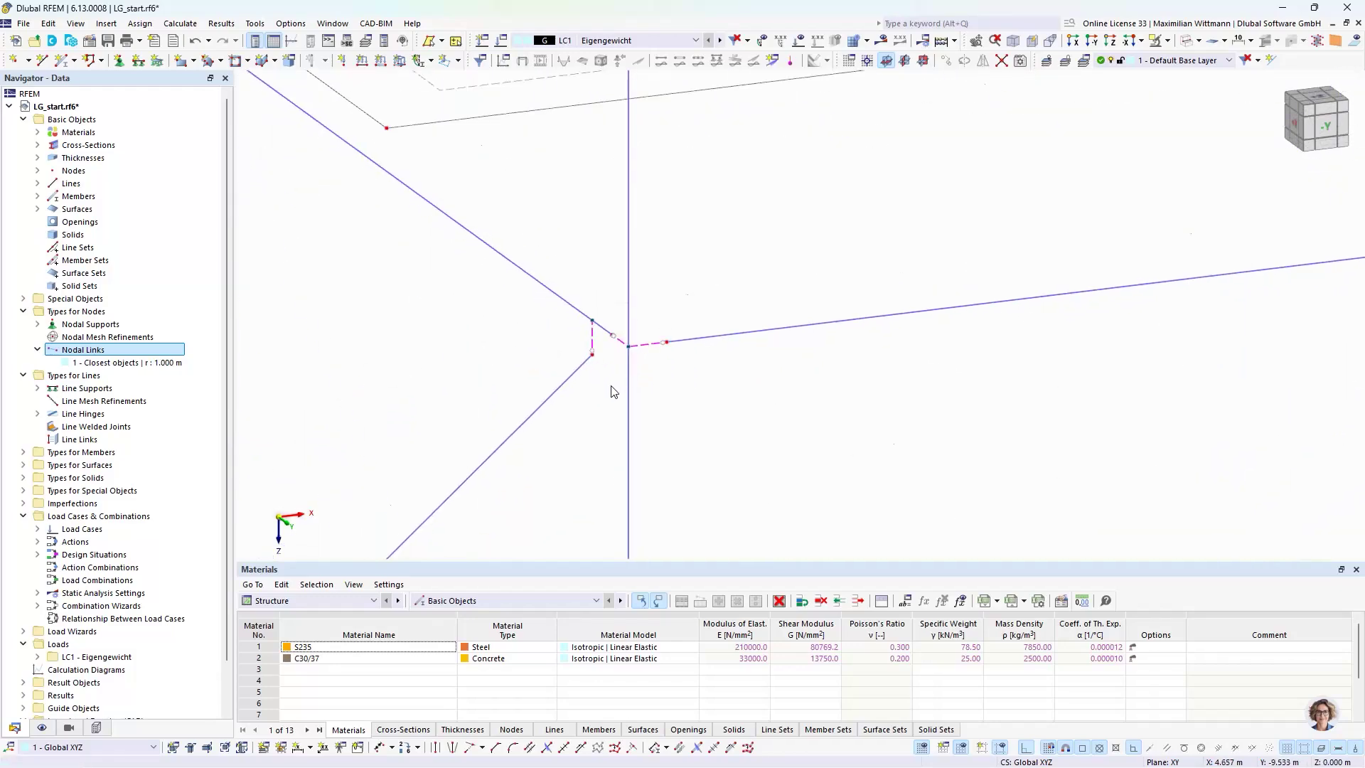
scroll(623, 392, down, 4)
middle_drag(691, 416, 712, 417)
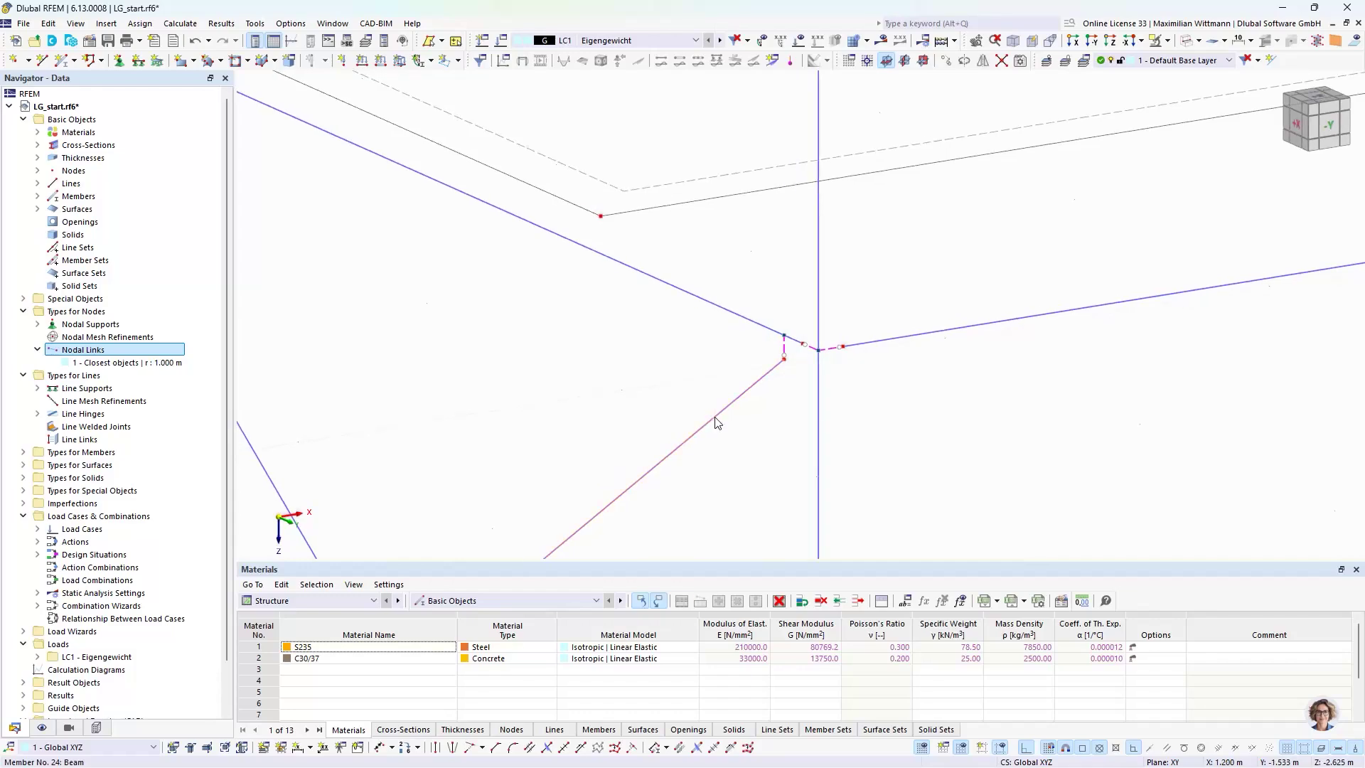
right_click(712, 416)
click(609, 393)
scroll(624, 398, down, 1)
scroll(627, 404, down, 6)
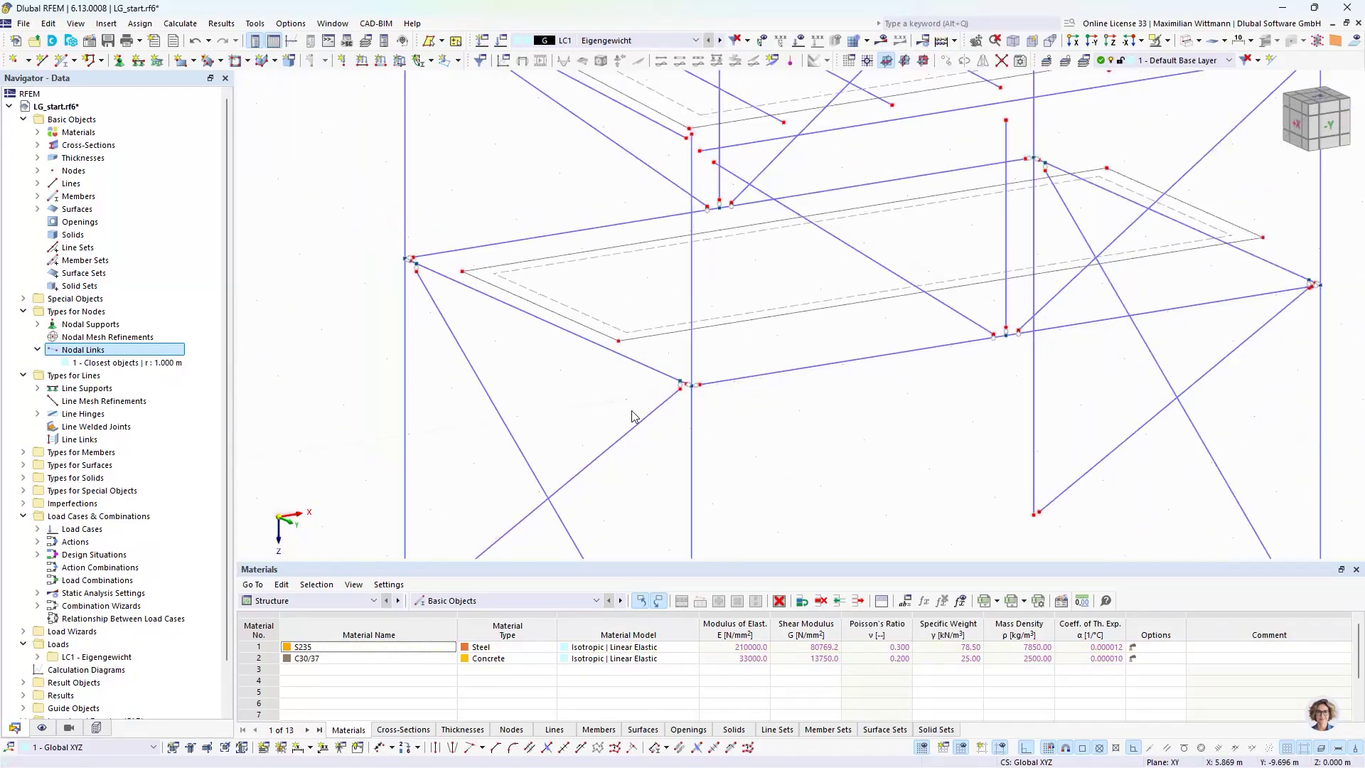
ctrl+middle_drag(752, 459, 781, 461)
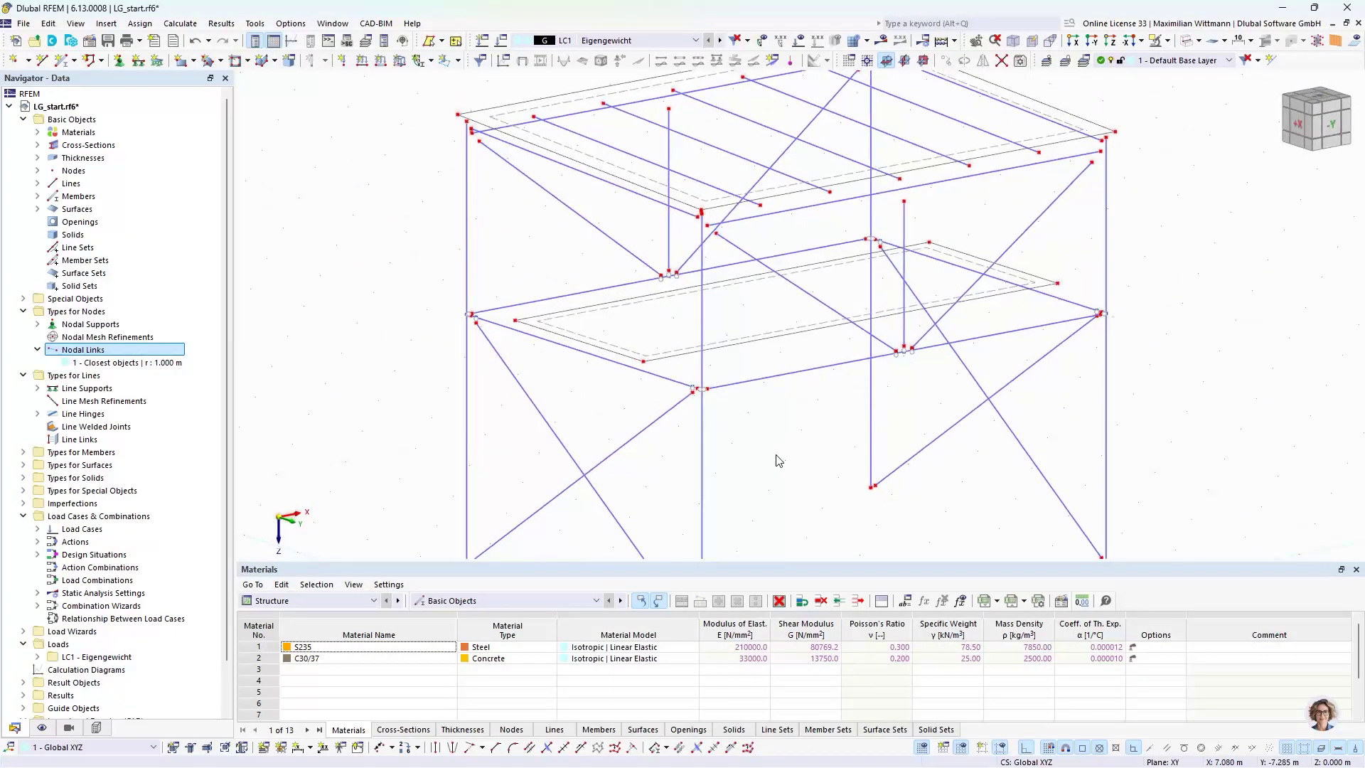
Define a line link to the closest surfaces within a 1.000 m search radius, using existing line hinge 1 with φx released
double_click(61, 441)
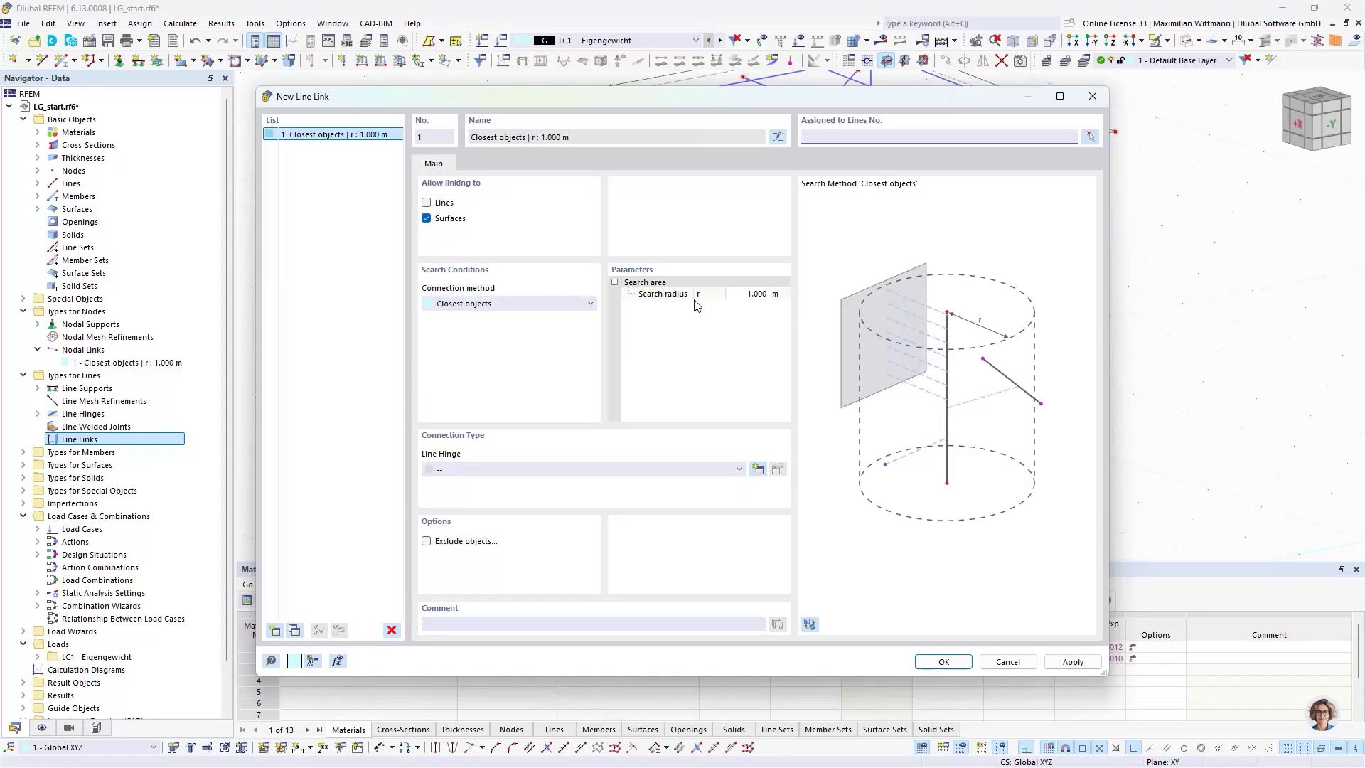
click(496, 467)
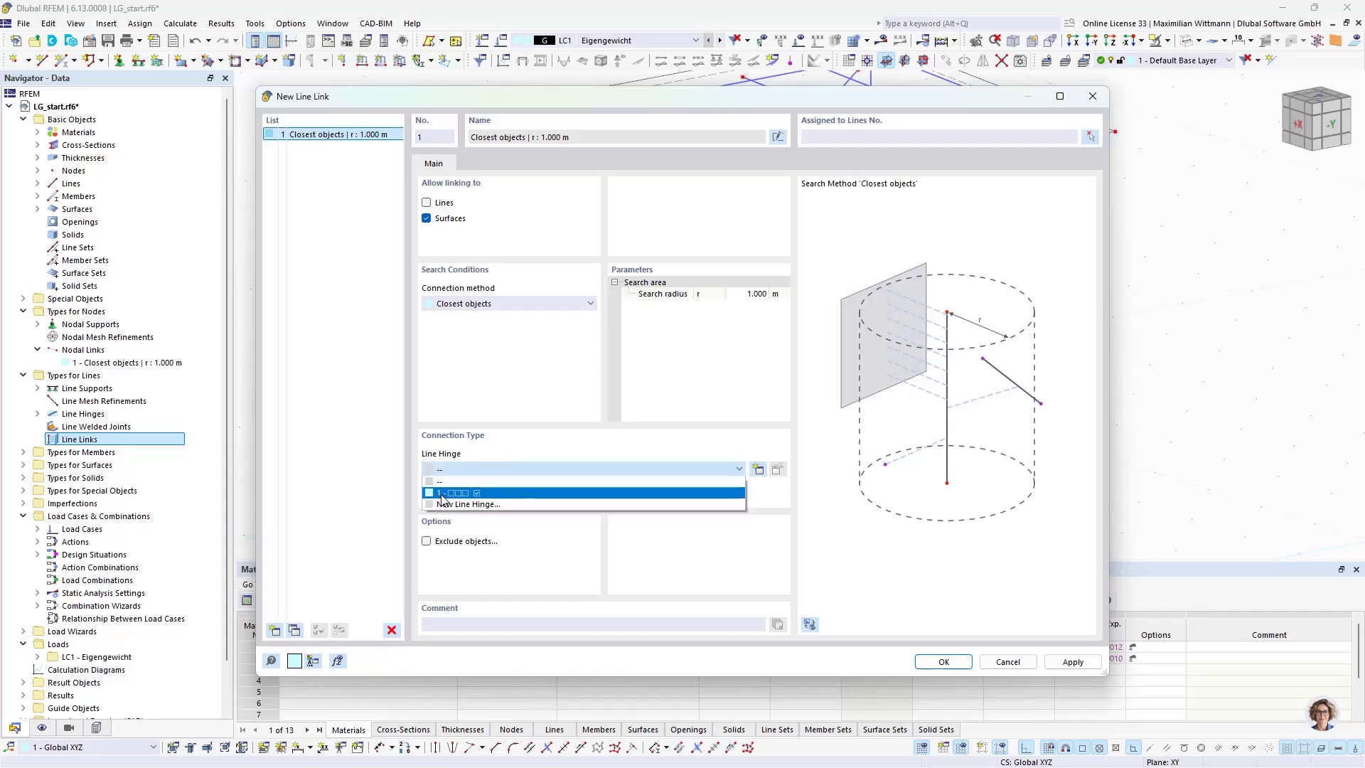
click(546, 496)
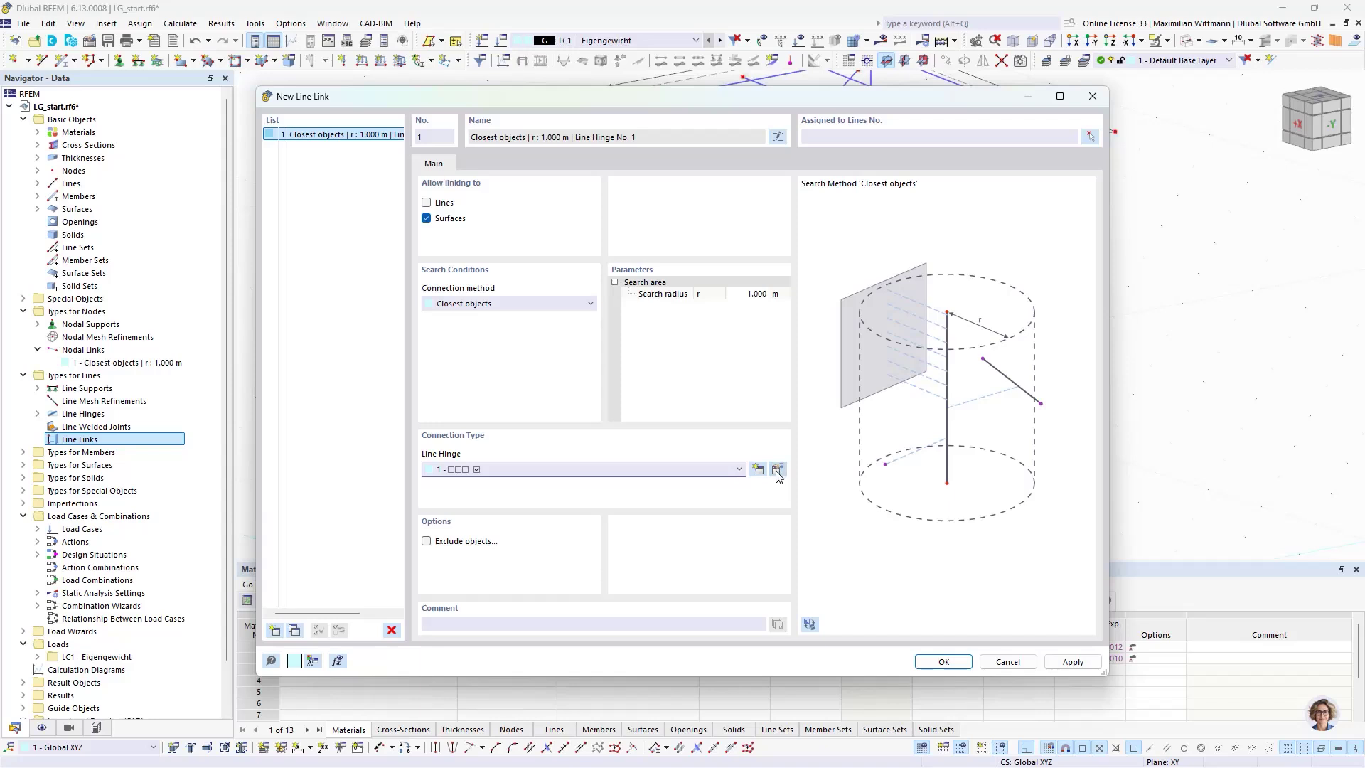
click(777, 469)
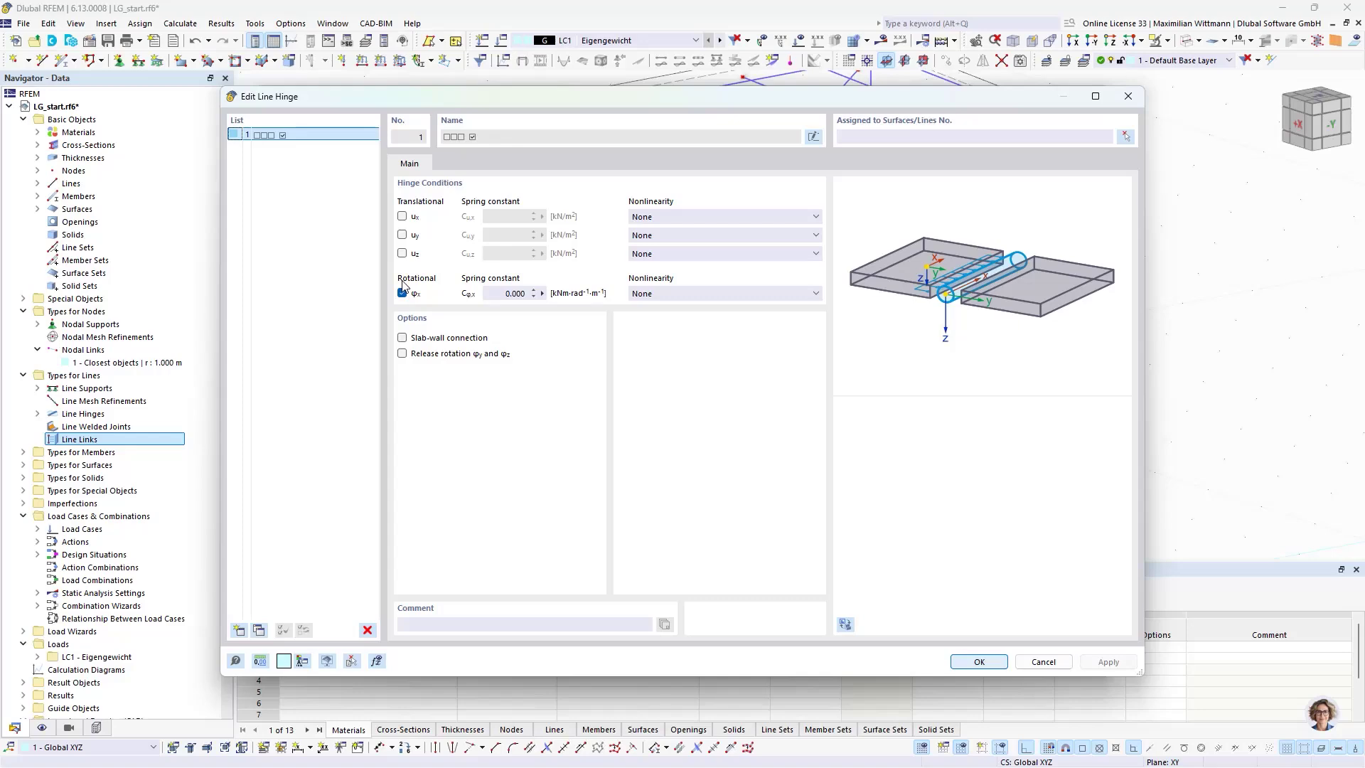
click(977, 663)
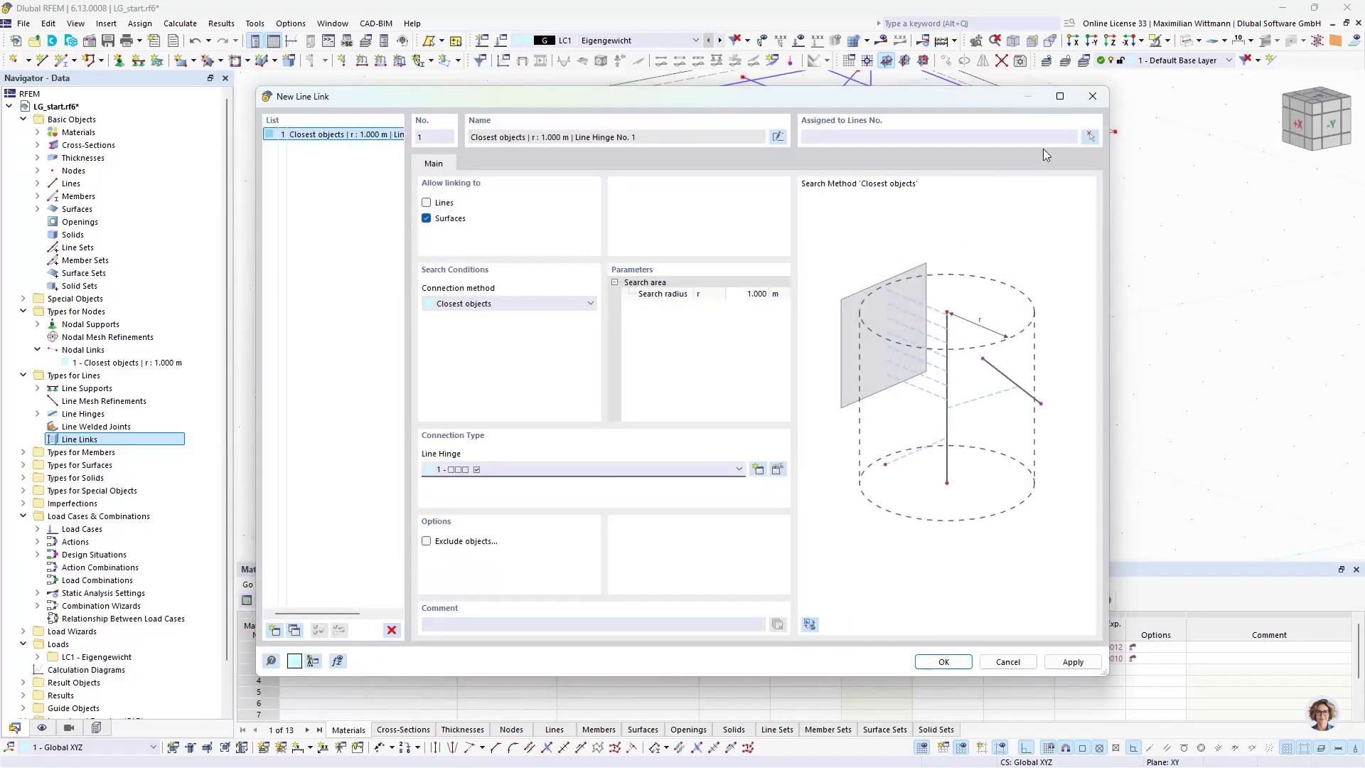
Assign the line link to roof and floor cross-beam lines 1, 2, 5, 11, 16, 17, 19, 22 and 26 and create it
click(1089, 136)
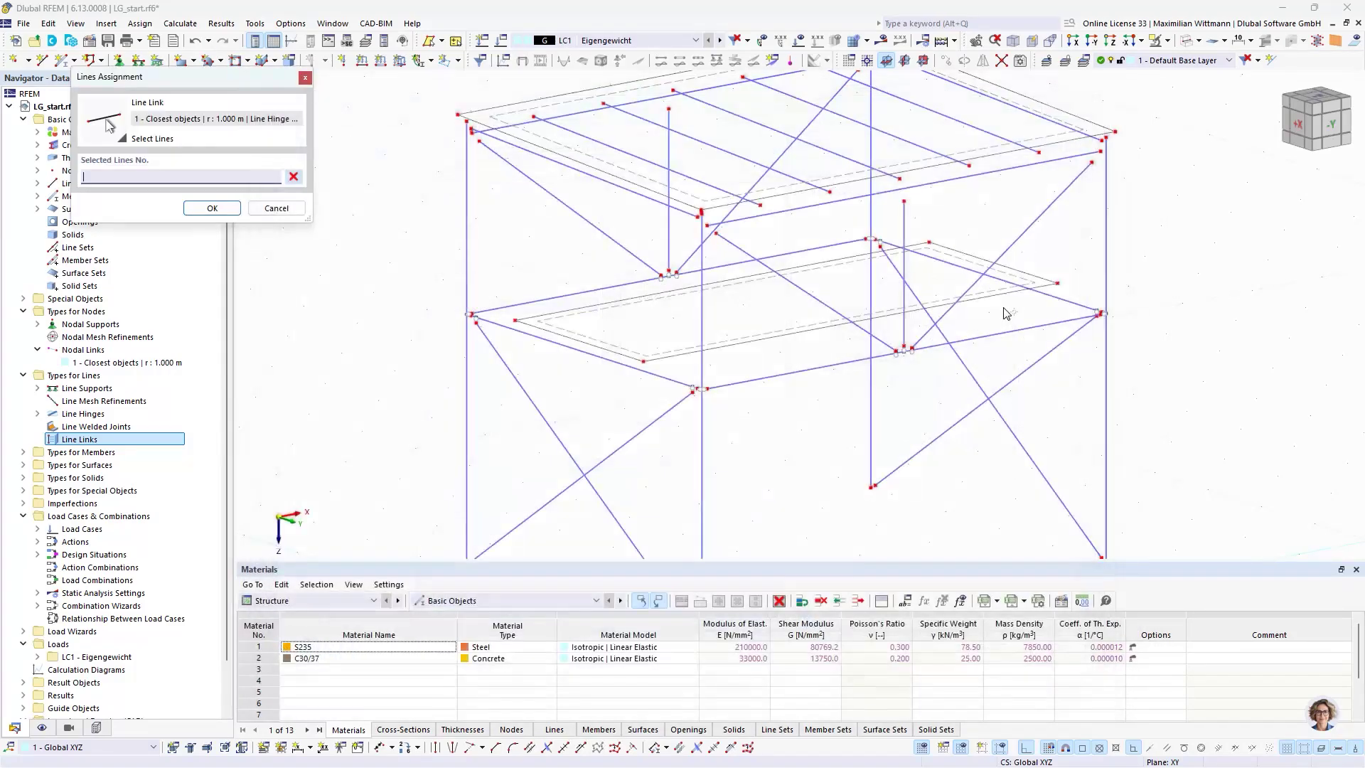
click(1300, 133)
scroll(807, 143, up, 3)
drag(834, 155, 770, 124)
scroll(771, 168, down, 2)
scroll(788, 347, up, 3)
drag(819, 334, 768, 308)
scroll(788, 348, down, 1)
scroll(790, 347, down, 4)
ctrl+middle_drag(823, 277, 731, 319)
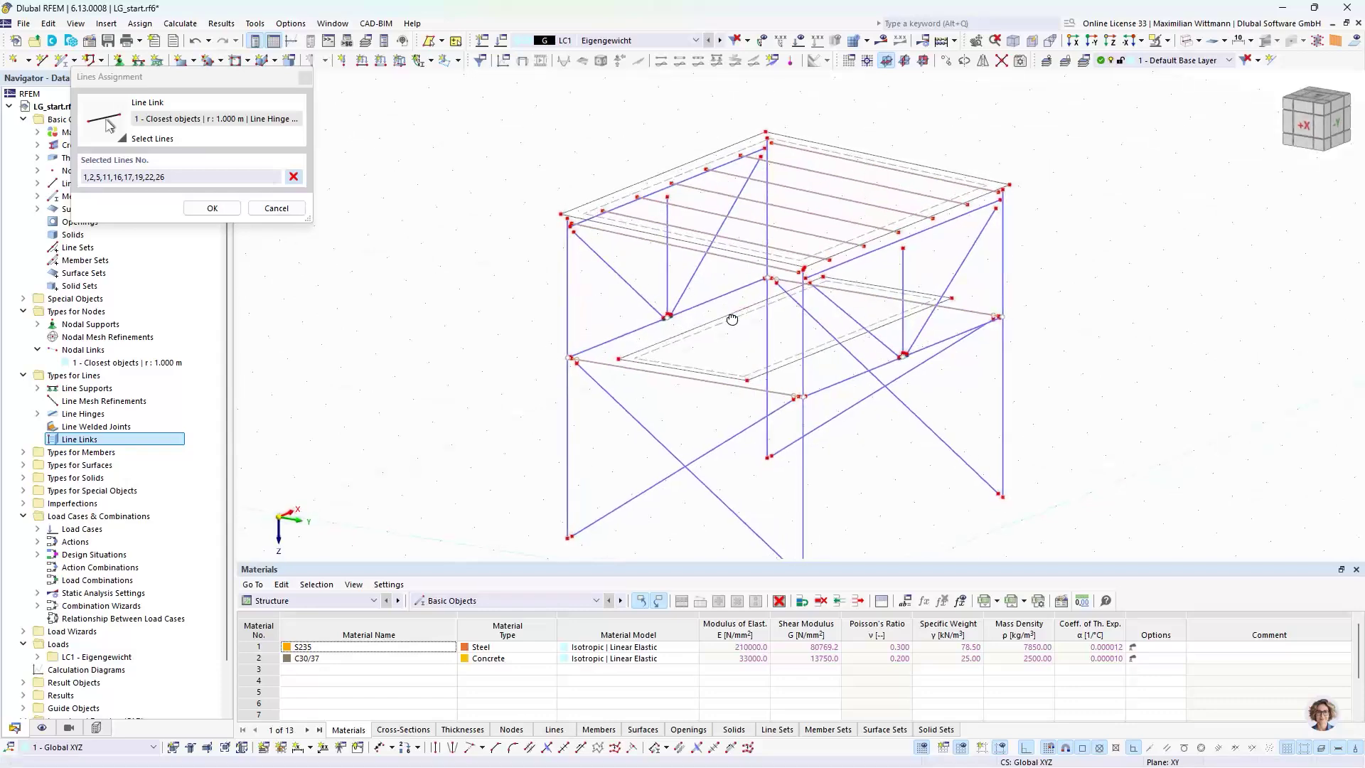
ctrl+middle_drag(1028, 404, 1013, 411)
scroll(681, 409, up, 2)
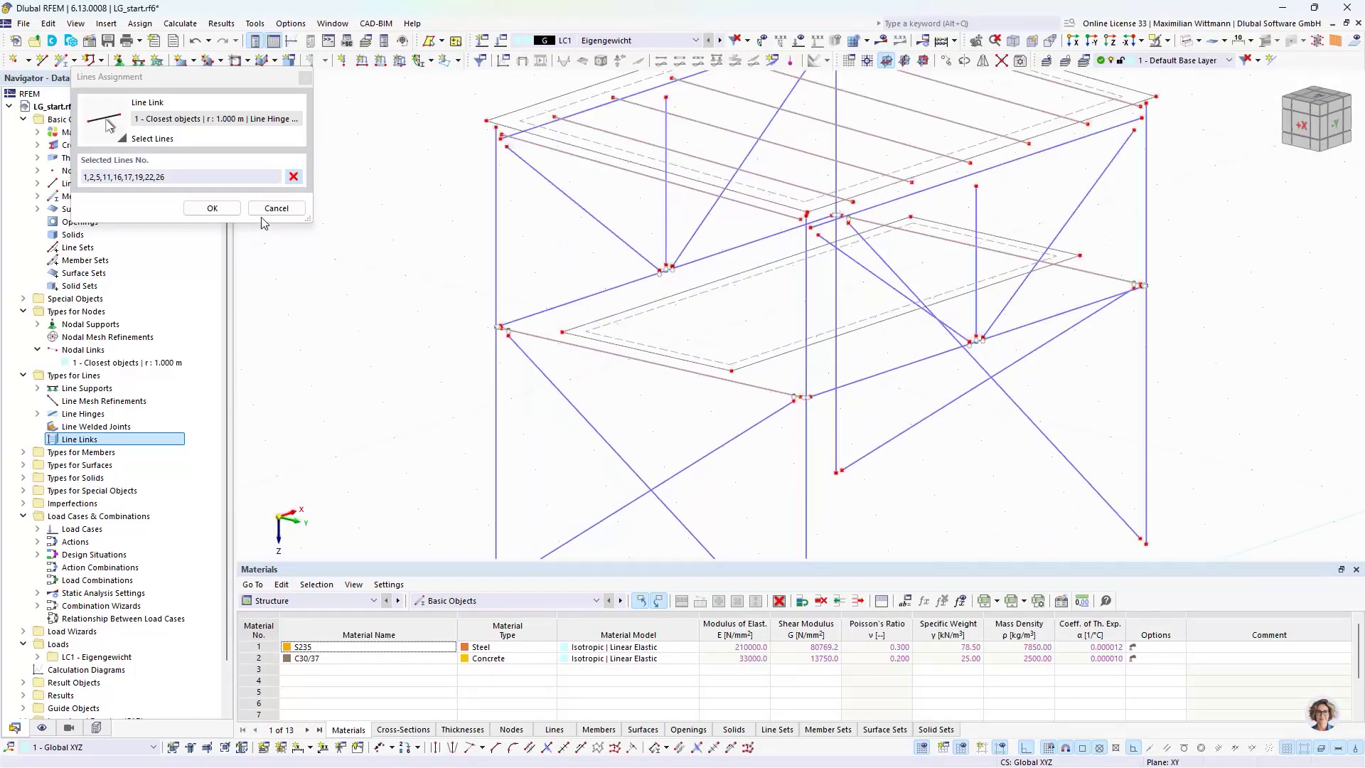
click(214, 208)
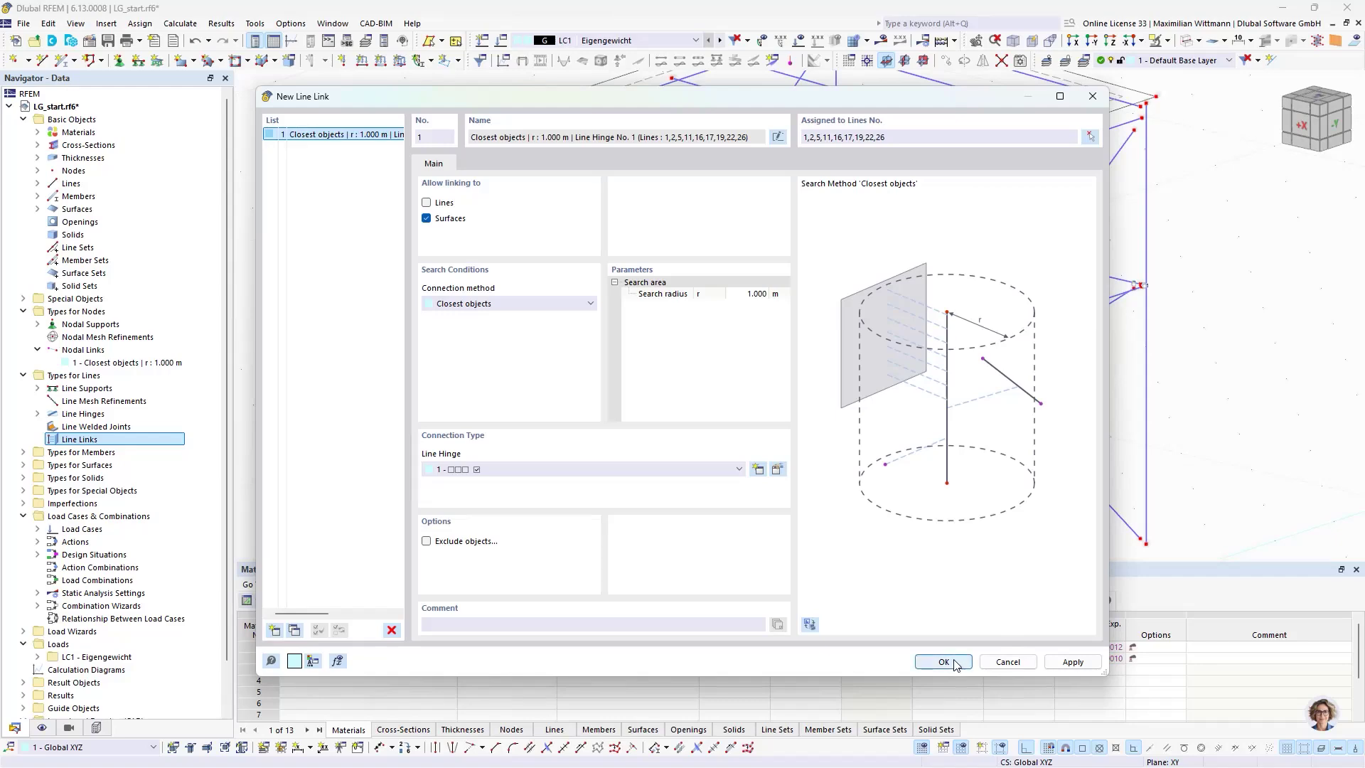
click(954, 664)
Examine the line links between the slab surfaces and the cross beams at the intermediate floor
middle_drag(716, 482, 620, 430)
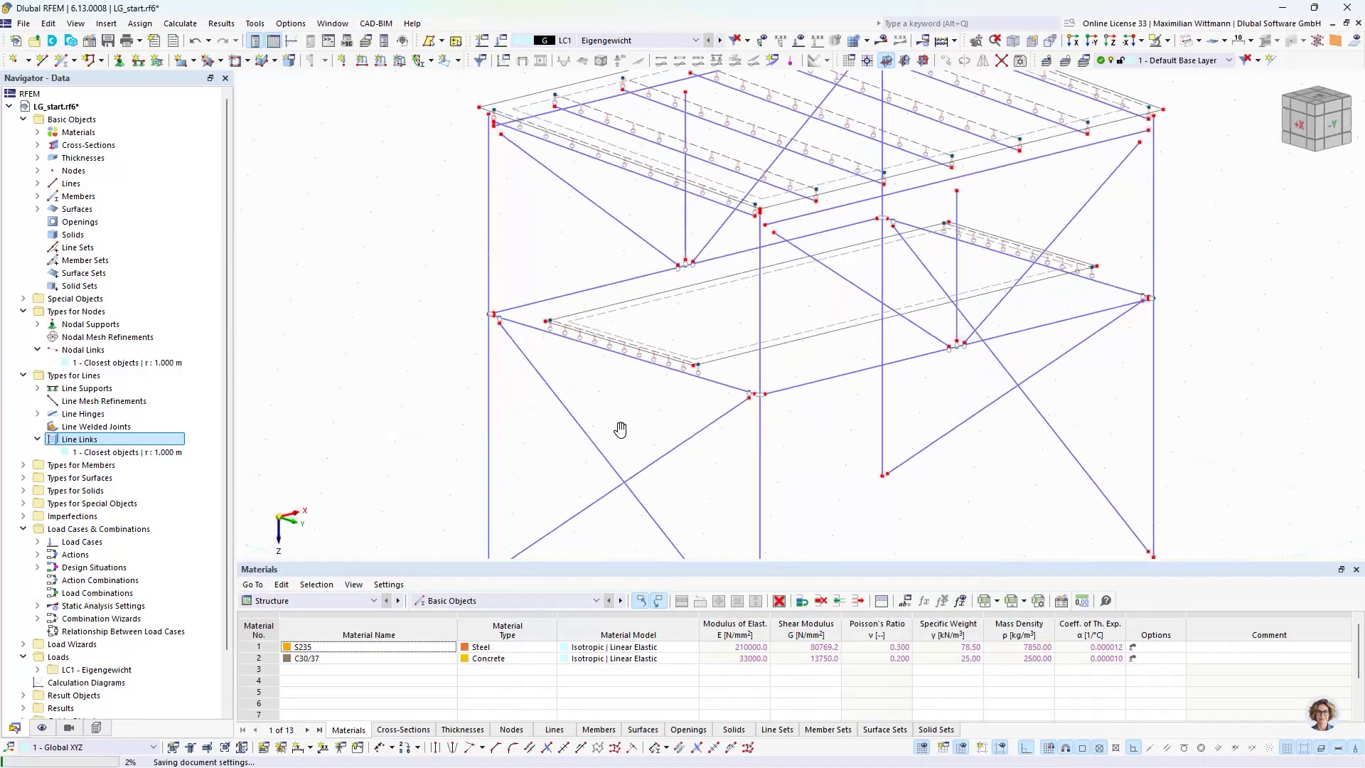
scroll(767, 450, down, 3)
ctrl+middle_drag(861, 487, 721, 457)
scroll(694, 427, up, 5)
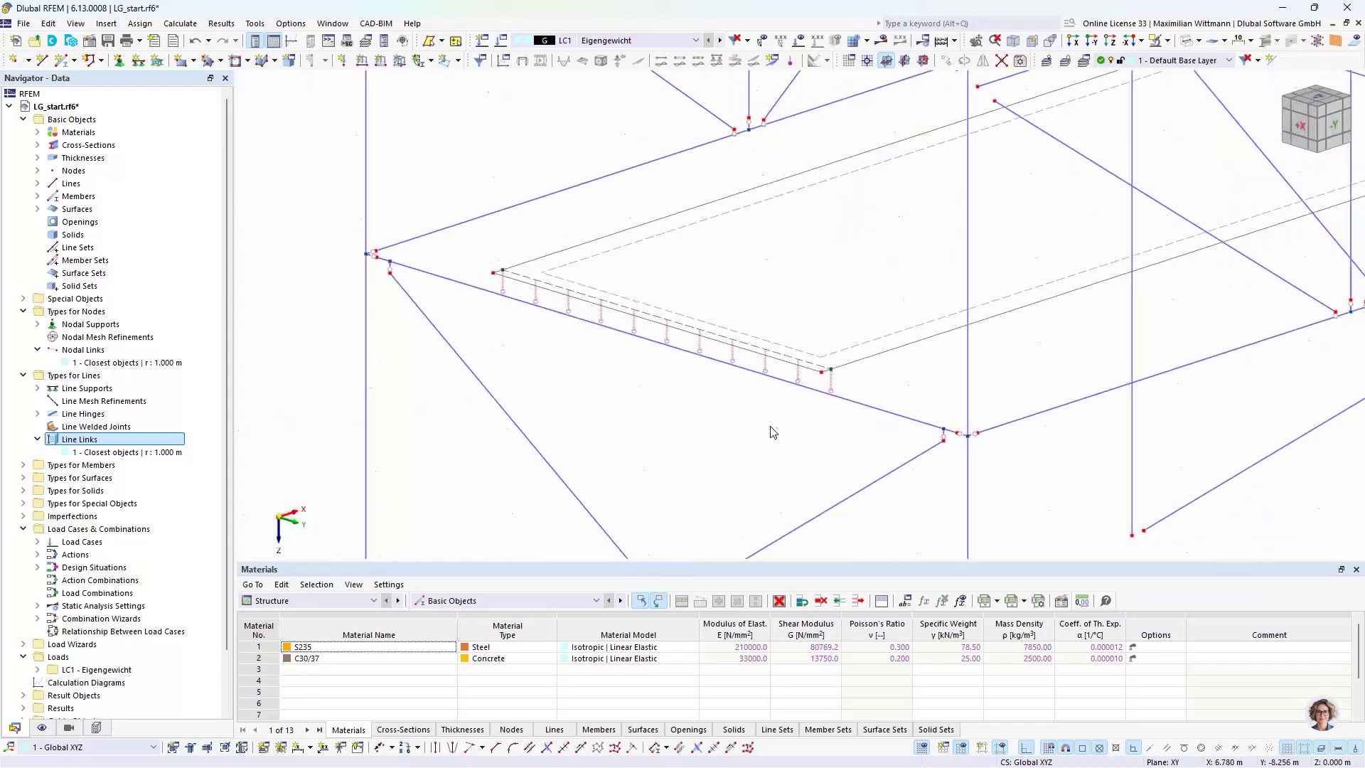
scroll(802, 431, down, 1)
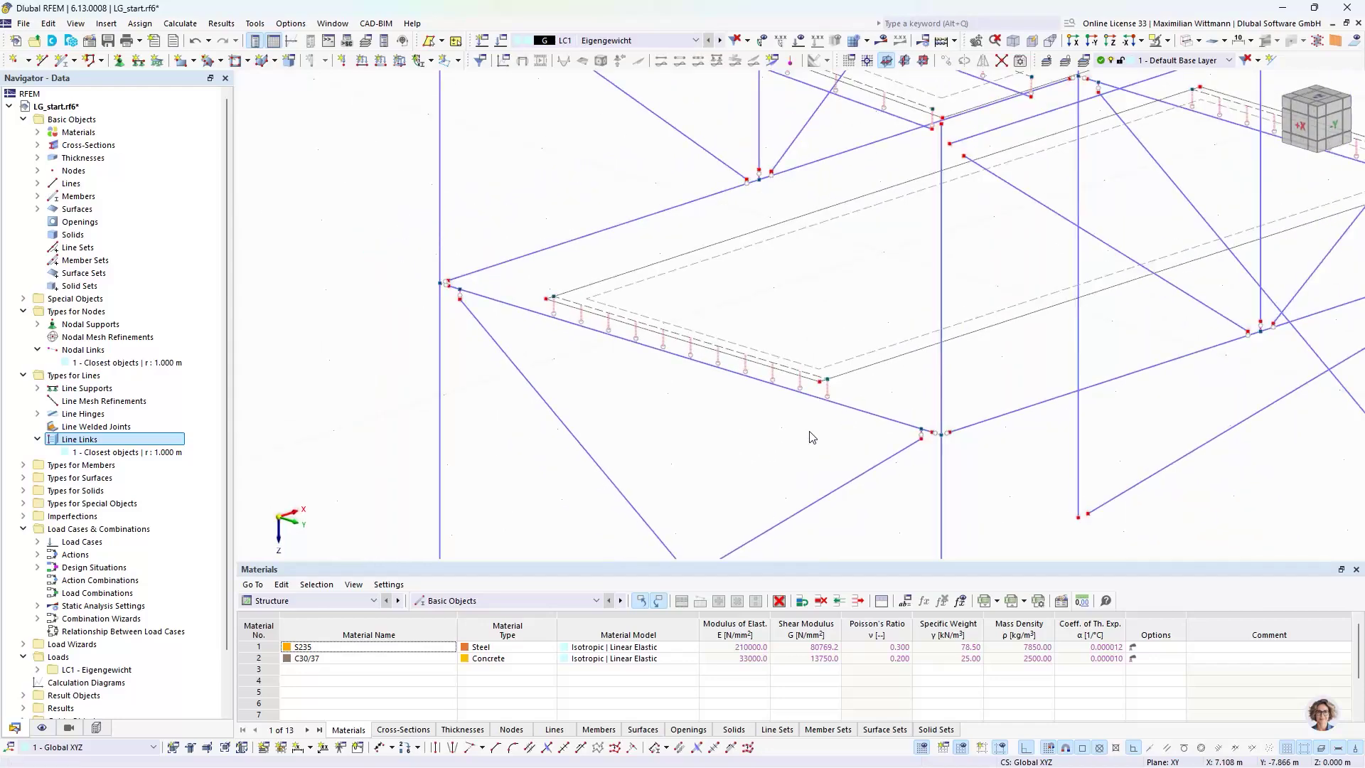
Delete the manually defined nodal link 1 for closest objects with the 1.000 m search radius
scroll(811, 437, down, 3)
ctrl+middle_drag(1027, 545, 969, 521)
middle_drag(904, 484, 869, 462)
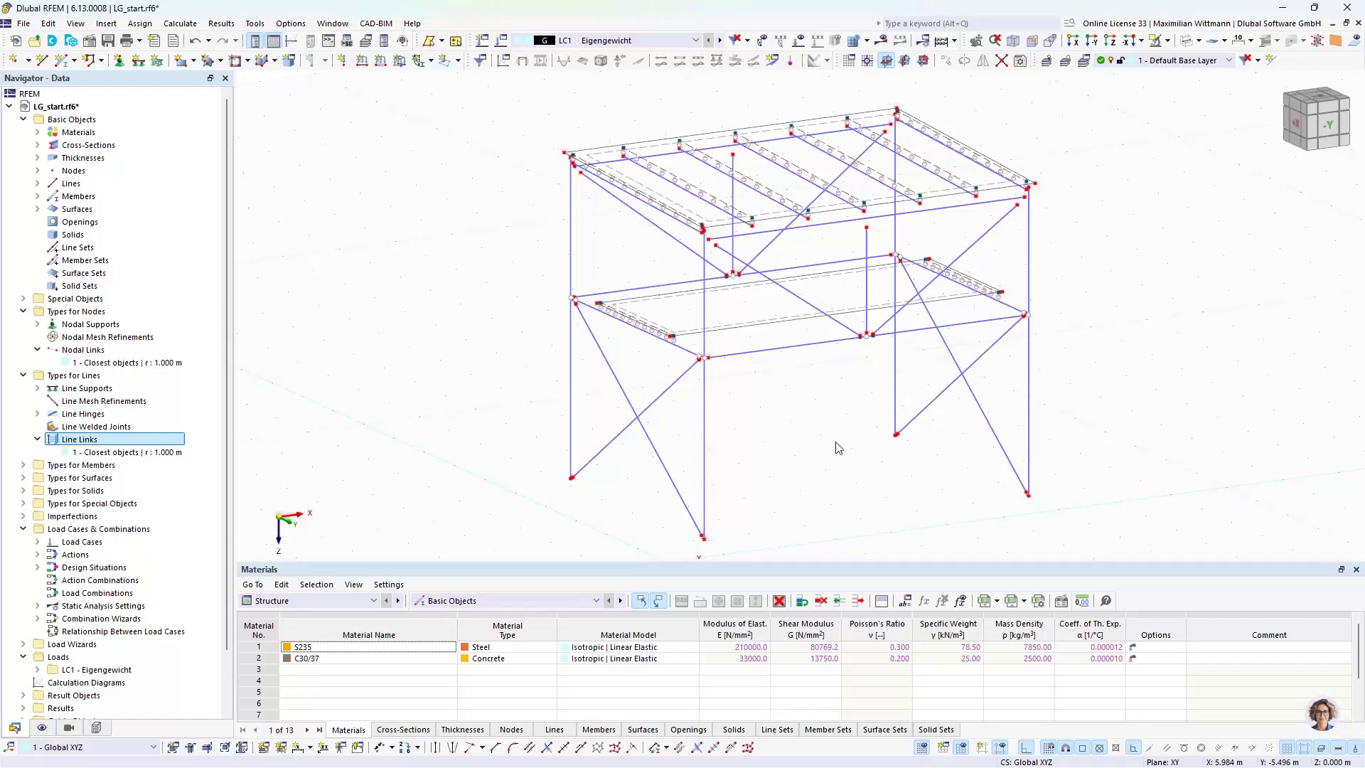
middle_drag(838, 448, 782, 415)
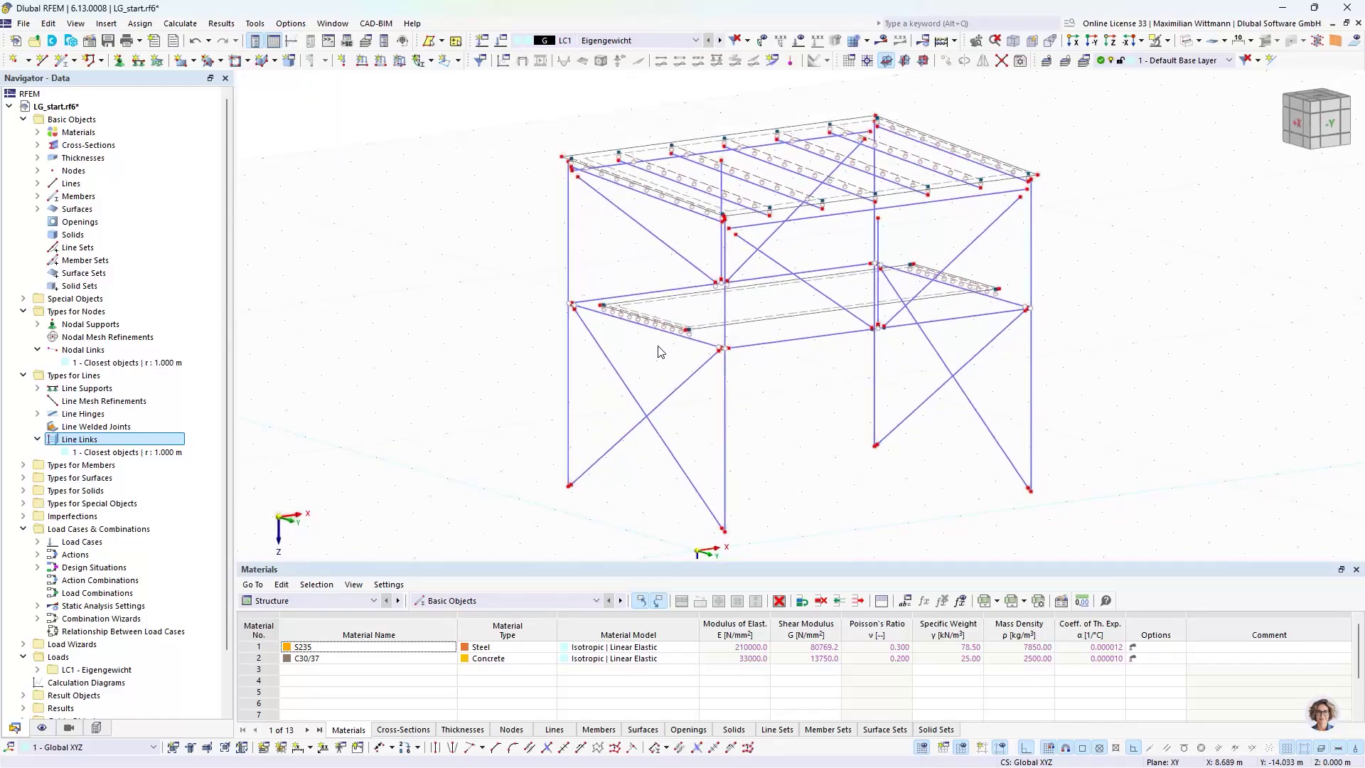
click(88, 364)
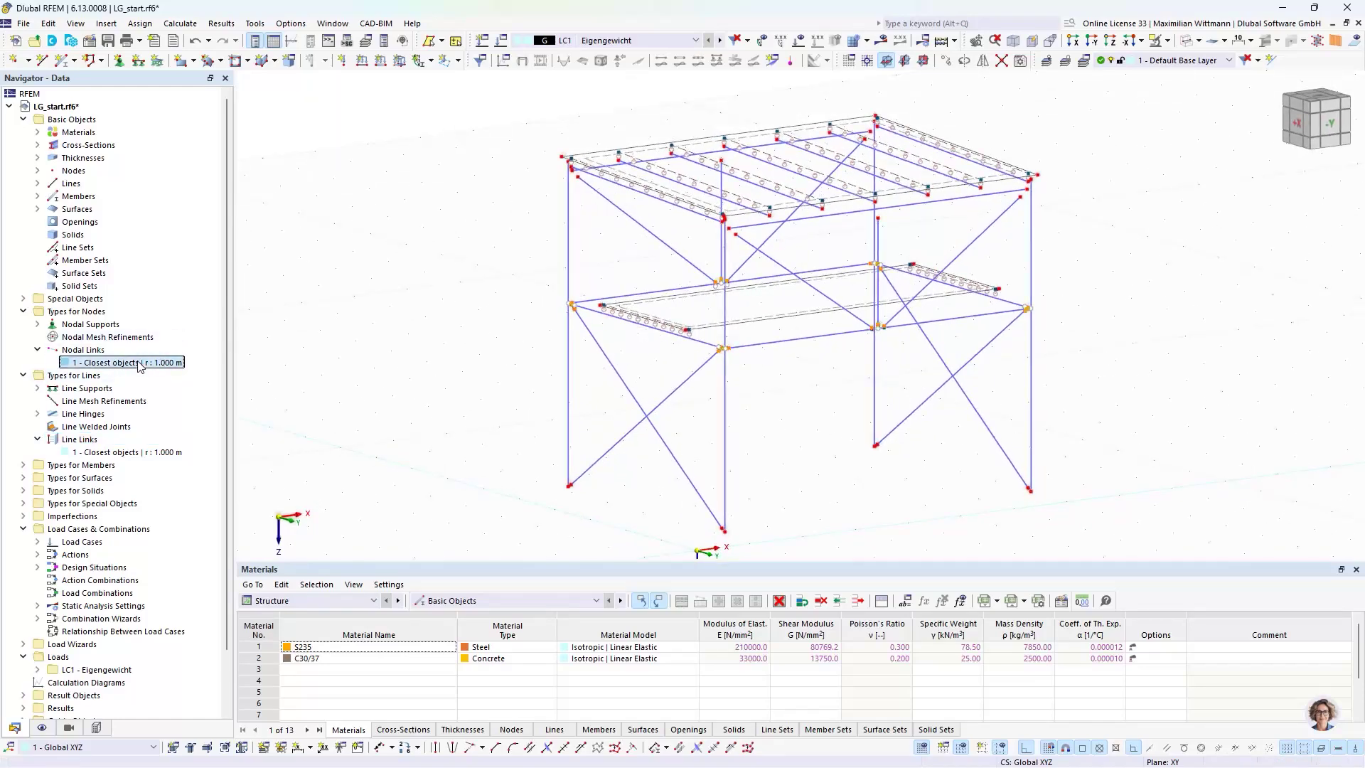
right_click(99, 367)
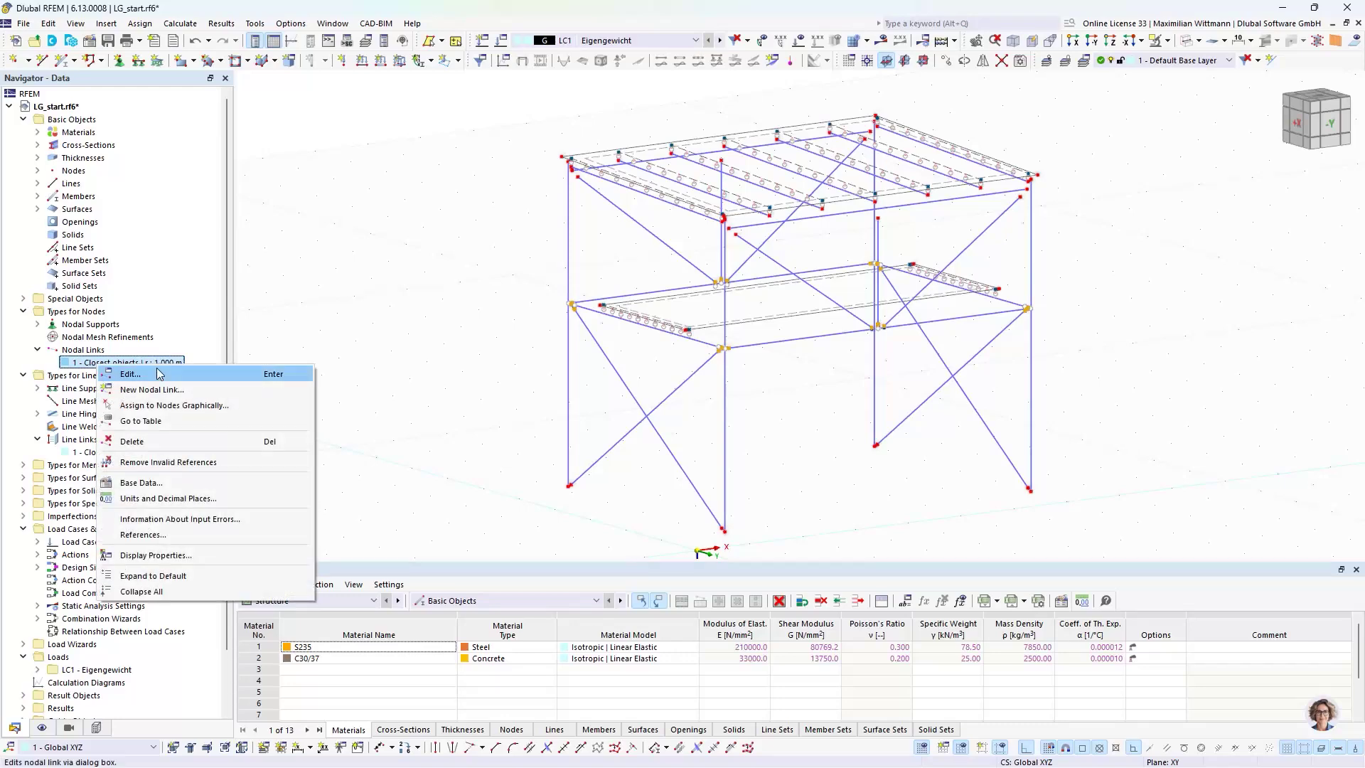
click(145, 445)
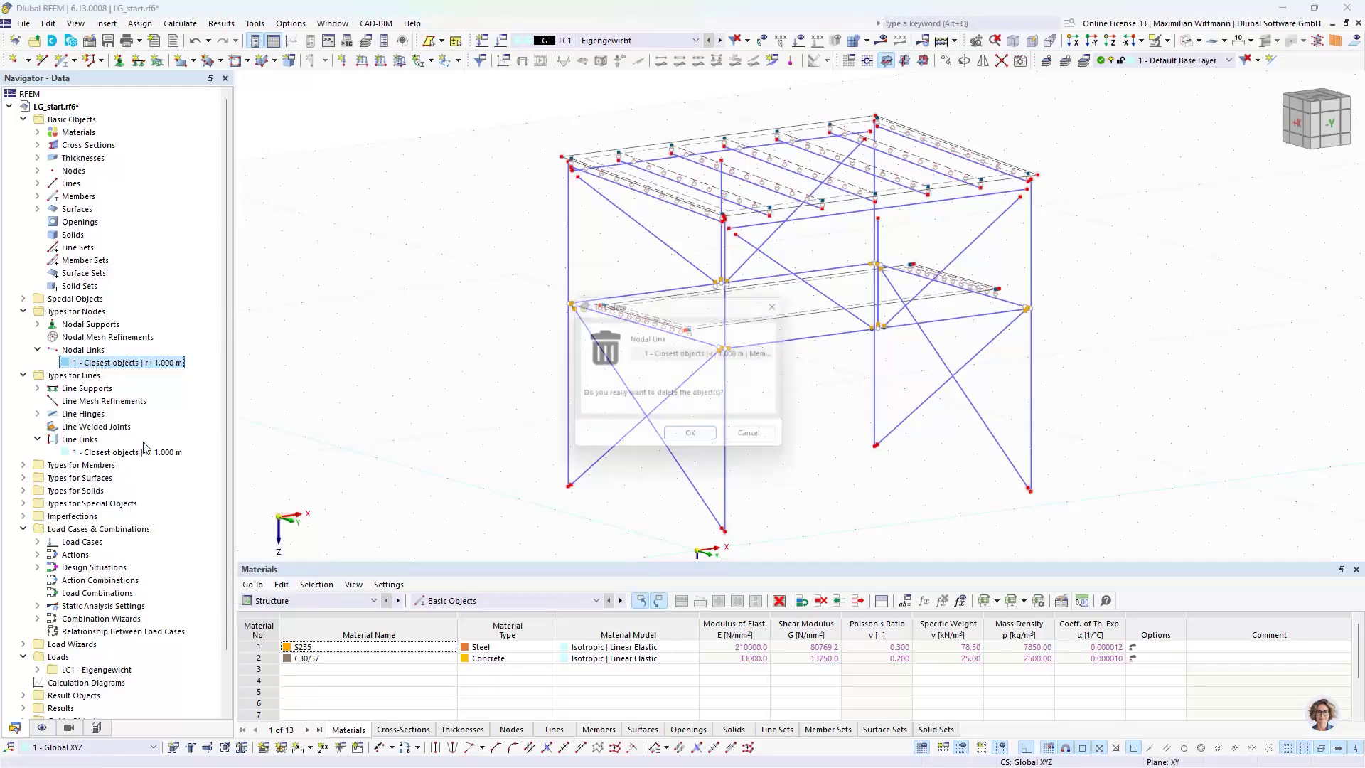
click(690, 432)
Create a rule-based link generator in the model's base data settings and activate its first rule
scroll(735, 376, up, 5)
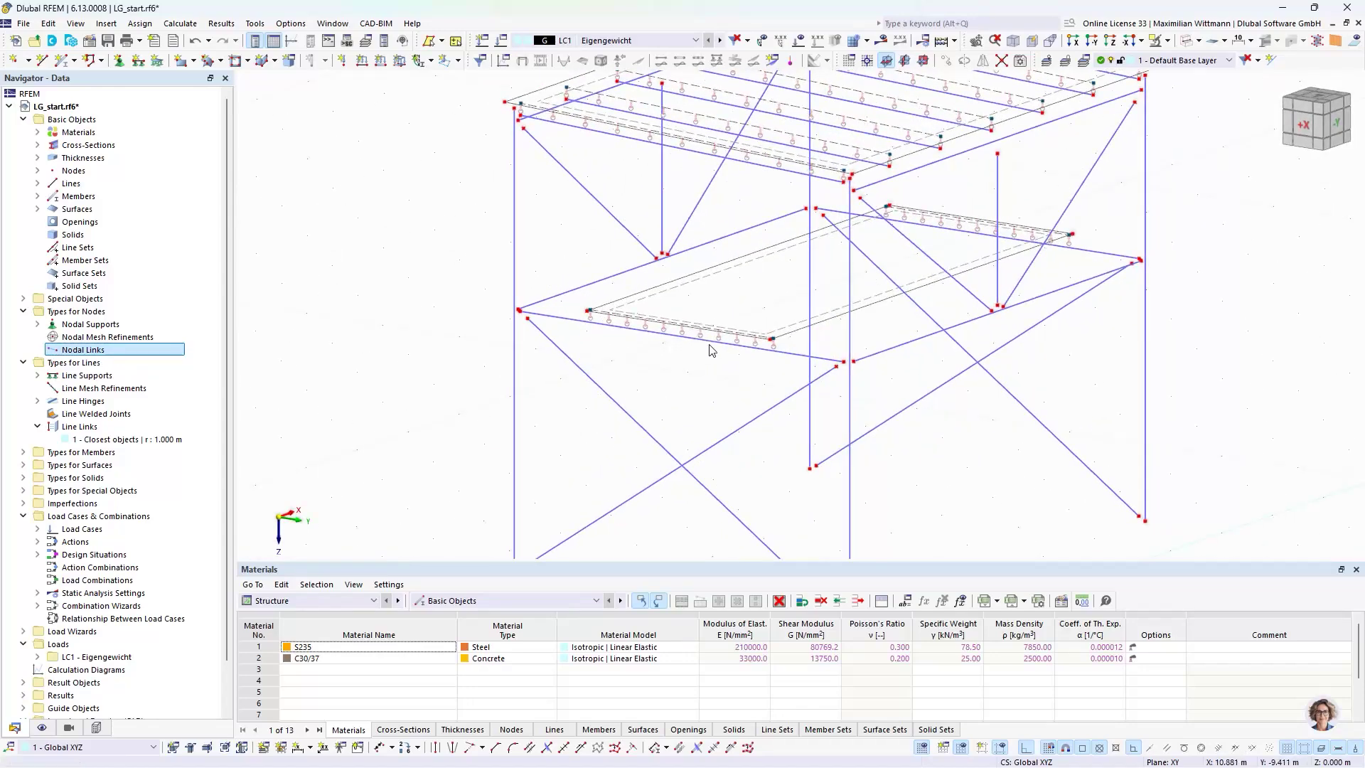
scroll(704, 359, down, 5)
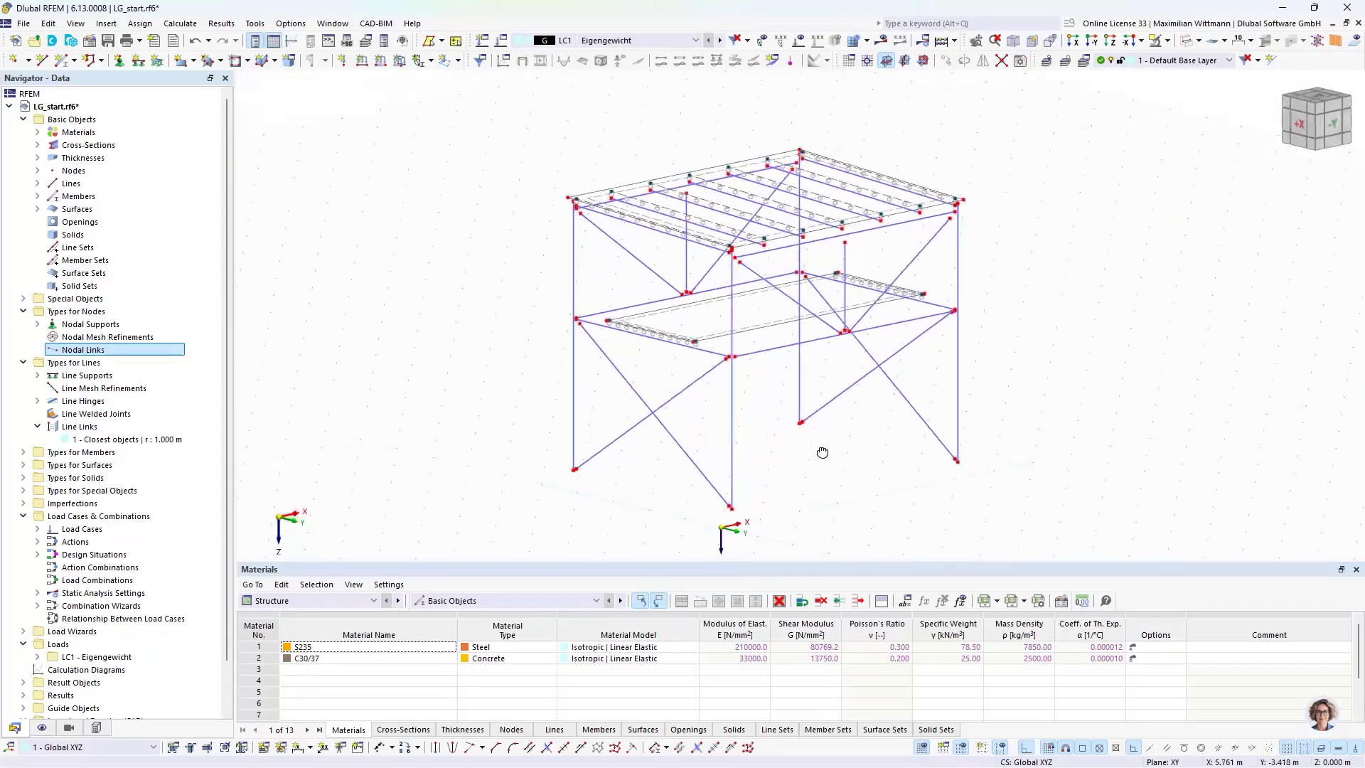
middle_drag(823, 452, 815, 449)
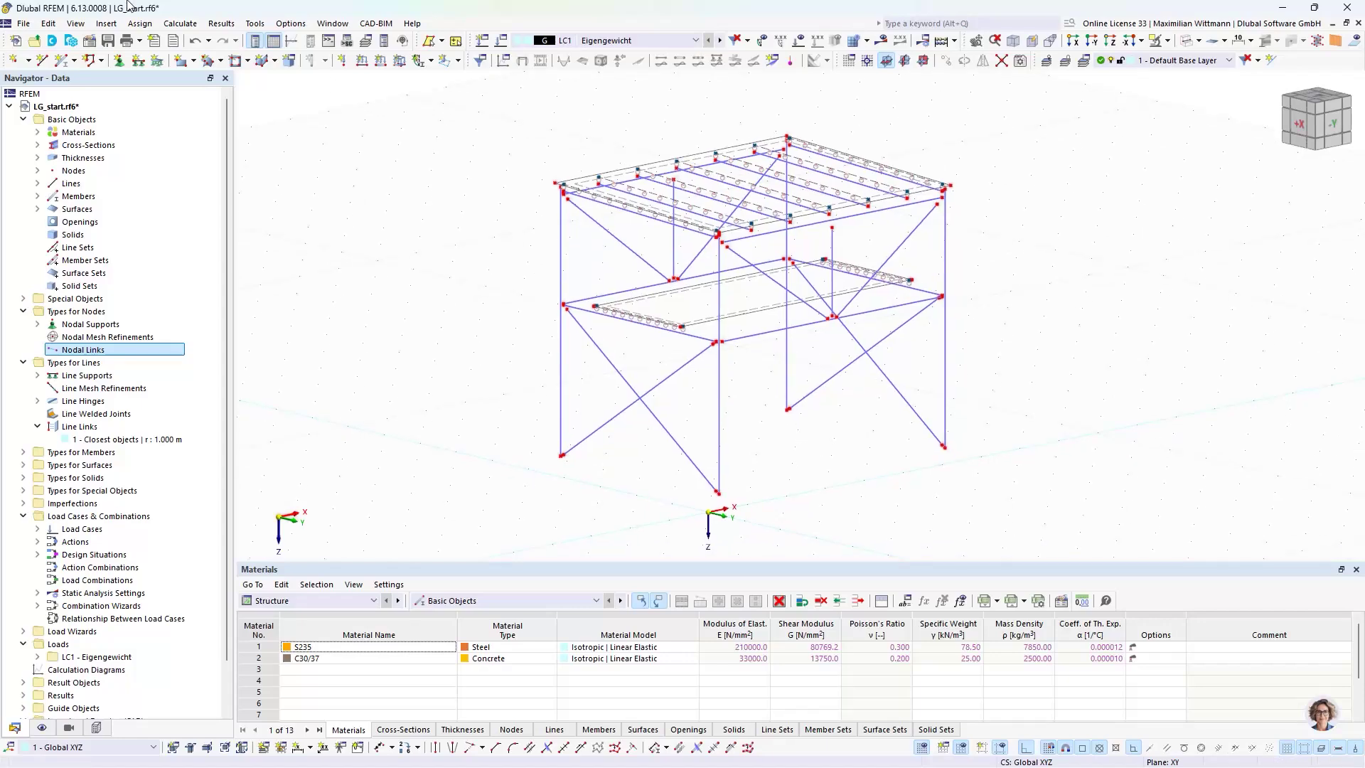
click(90, 41)
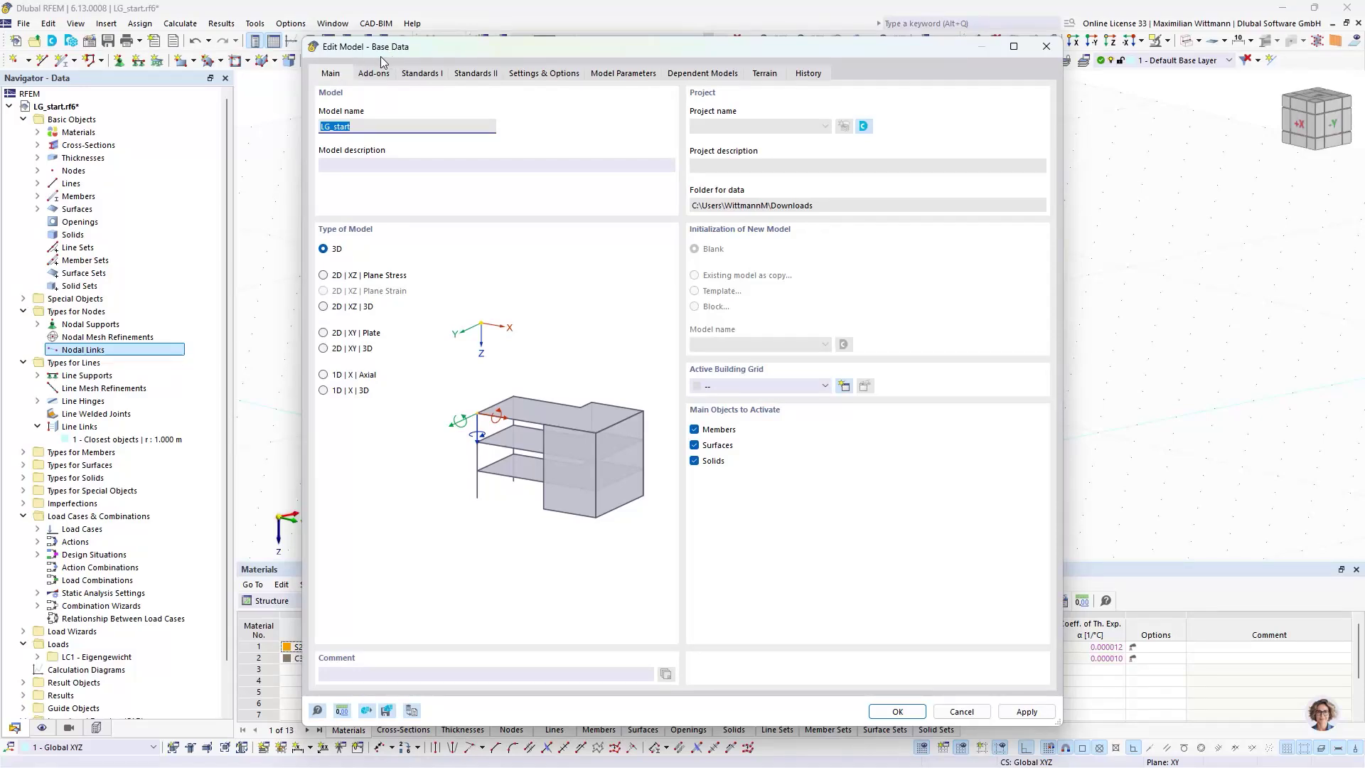
click(544, 74)
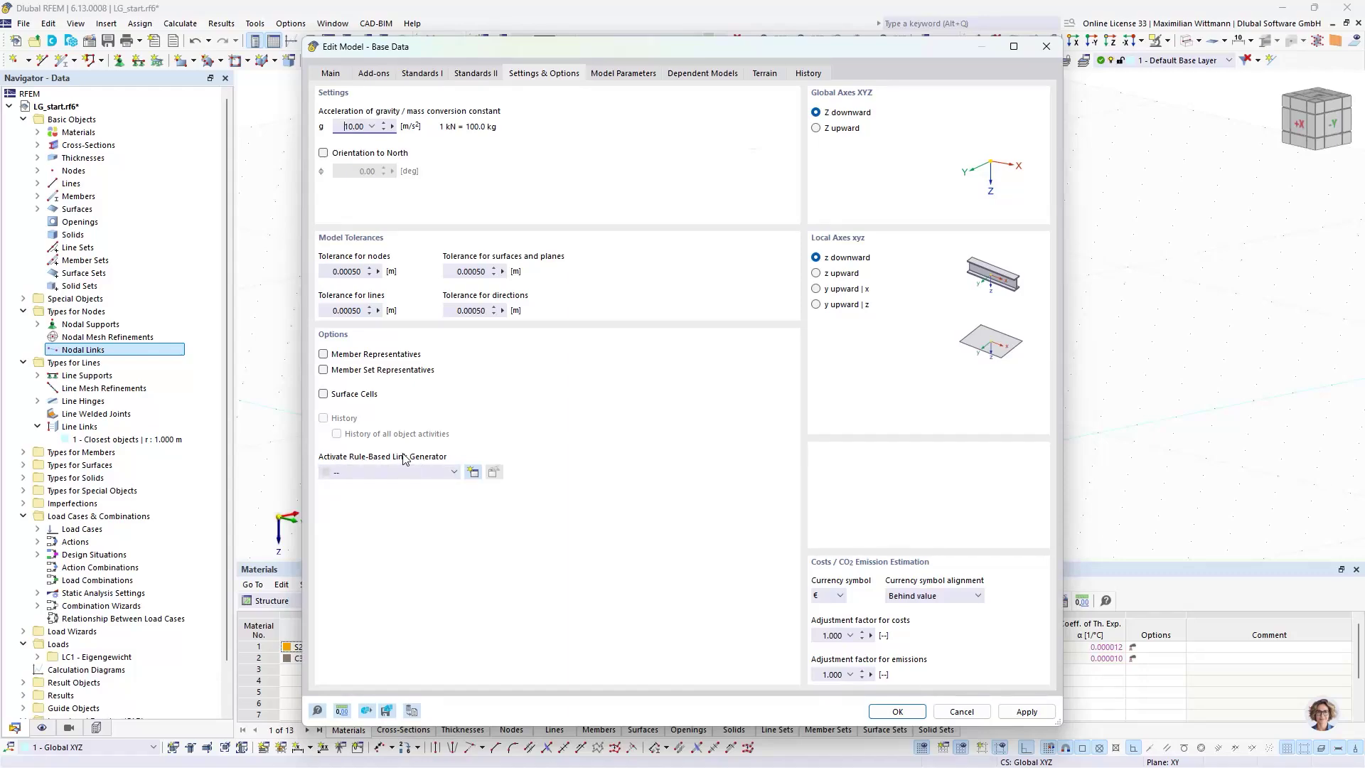
click(474, 473)
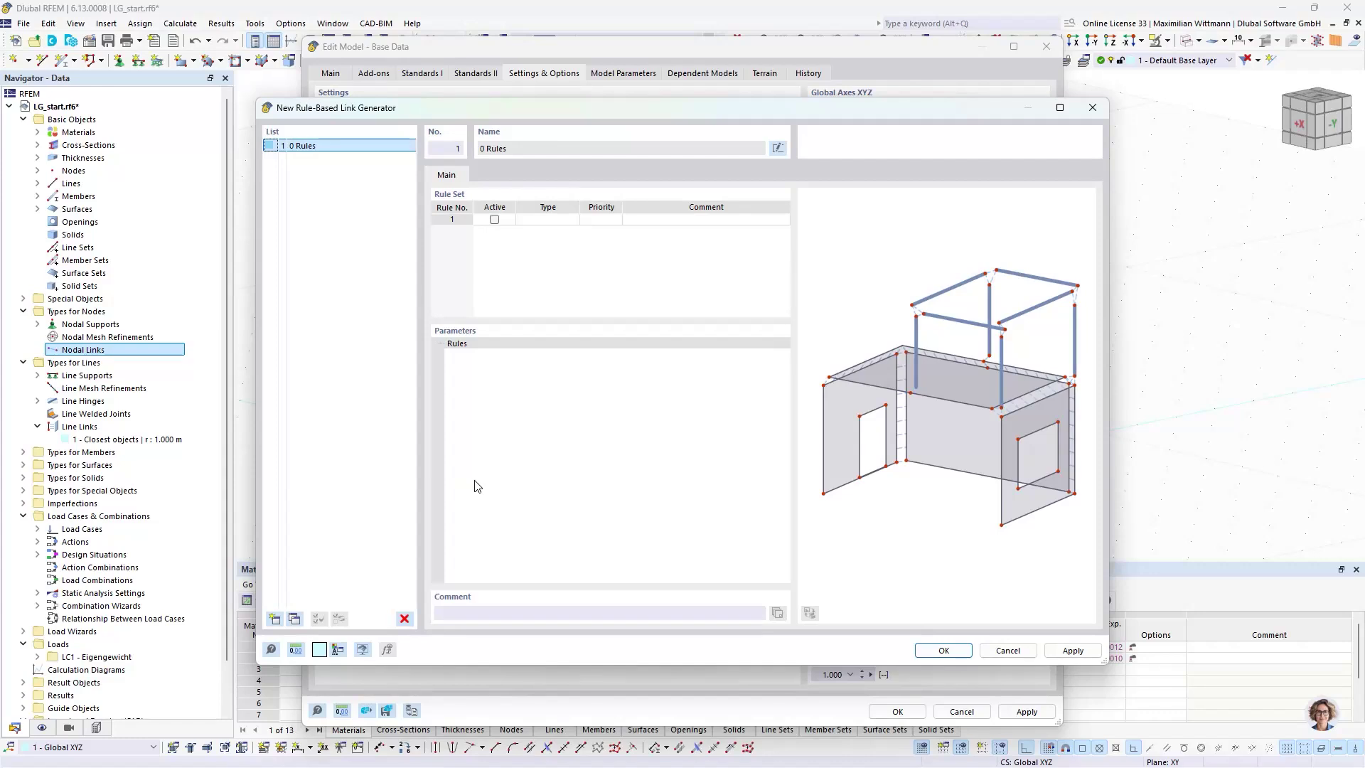
click(494, 219)
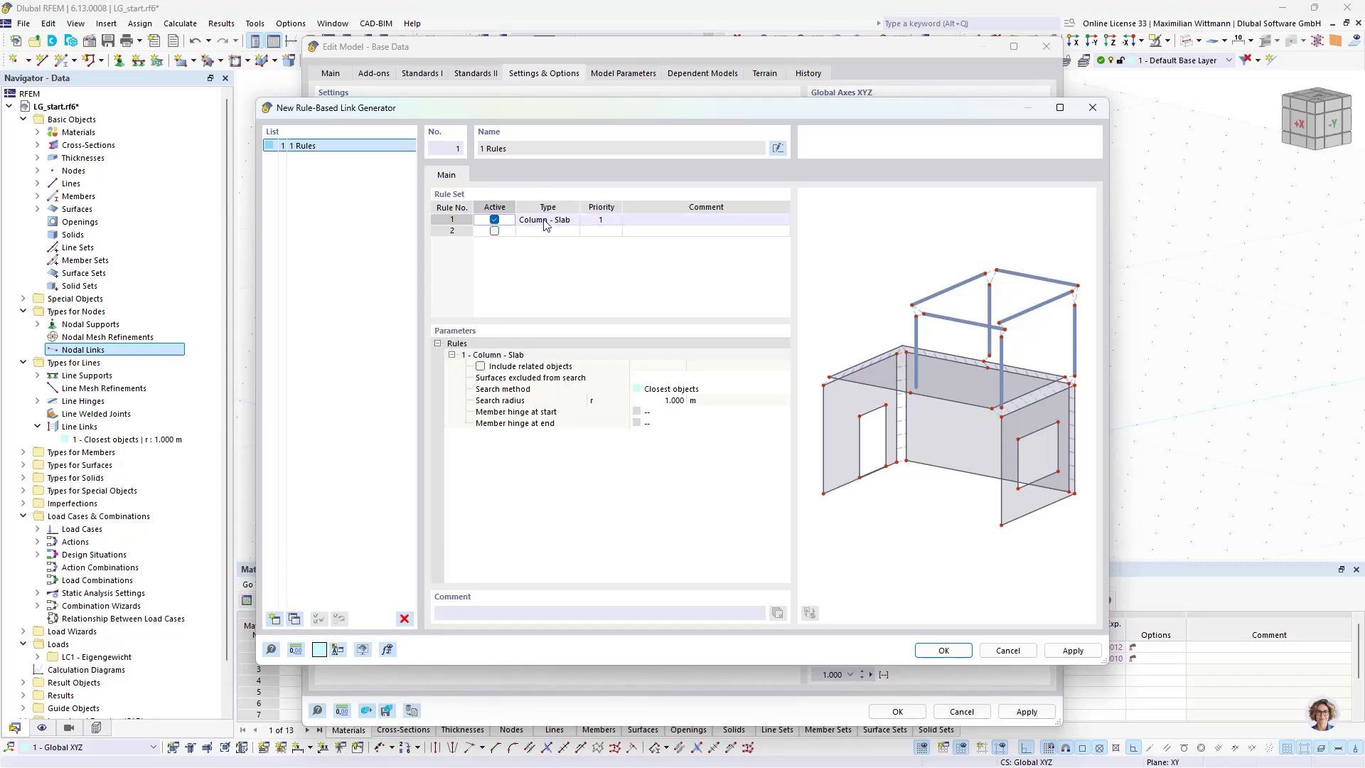
Set the generator's first rule type to Beam - Member and apply it to the model
click(527, 222)
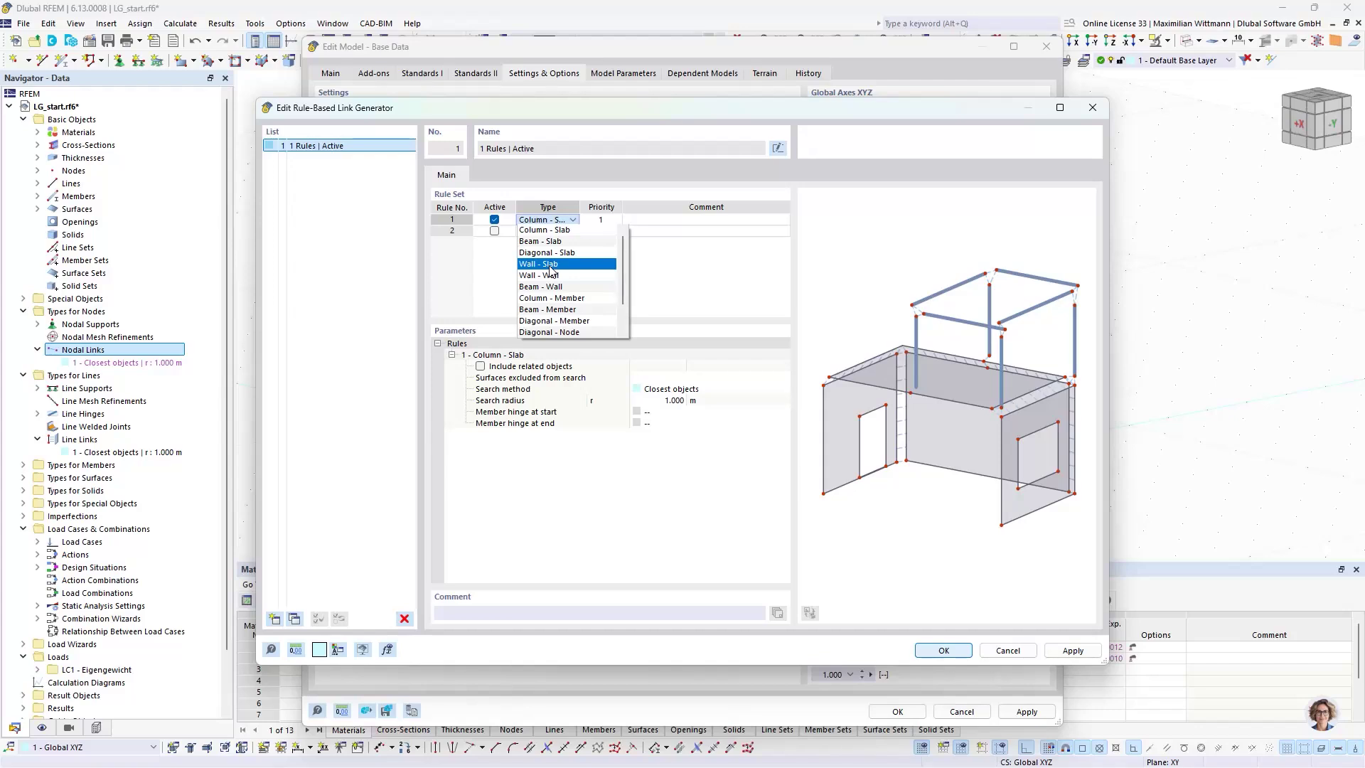
click(564, 309)
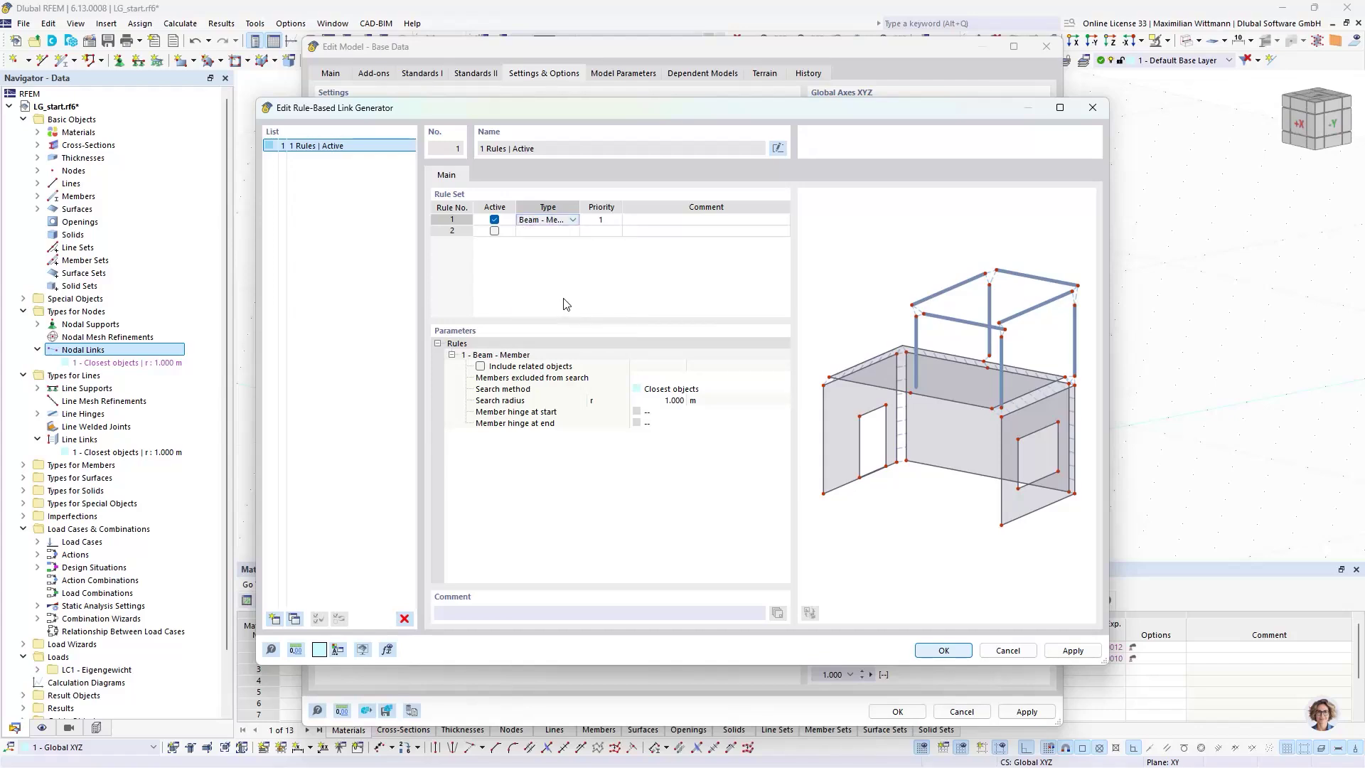
click(944, 651)
click(897, 712)
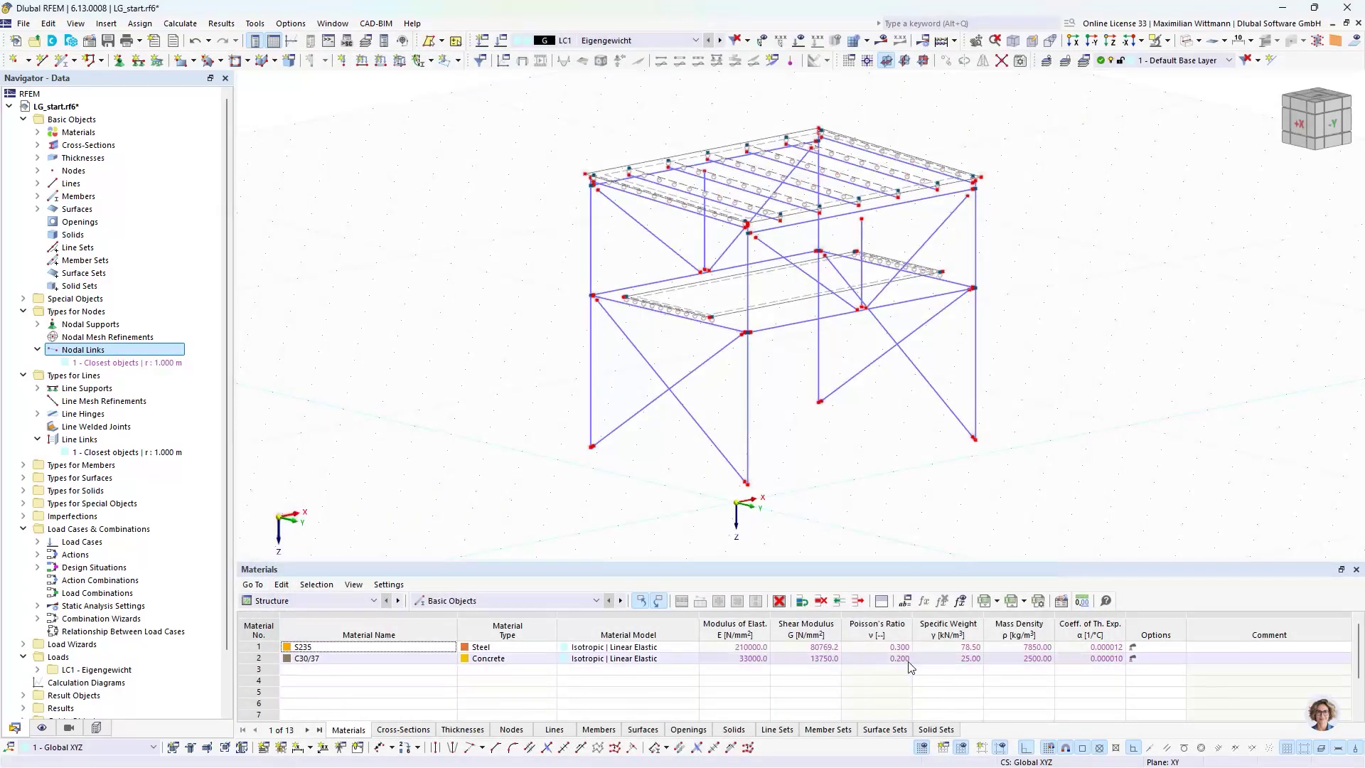
Examine the generated beam links at the column corner joints of the intermediate floor
scroll(593, 291, up, 5)
scroll(593, 292, up, 5)
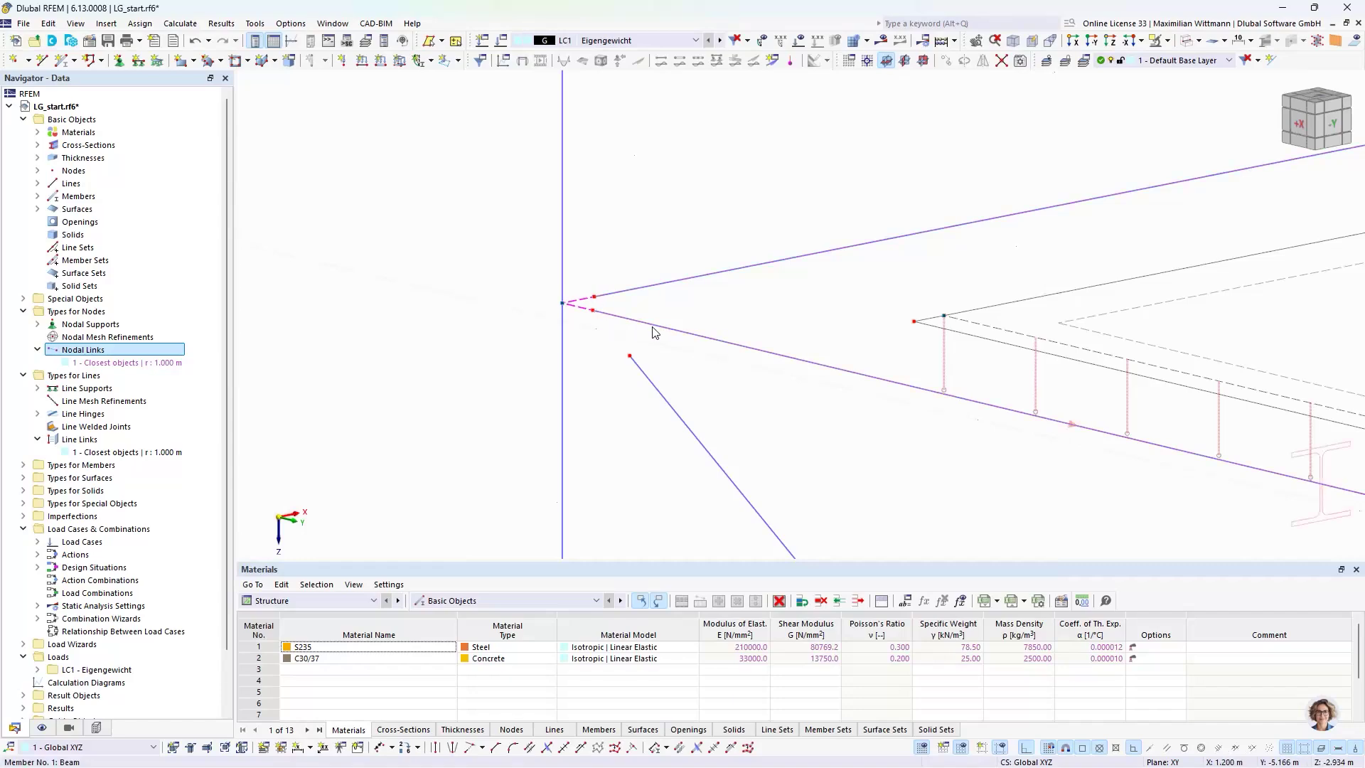
scroll(604, 330, up, 3)
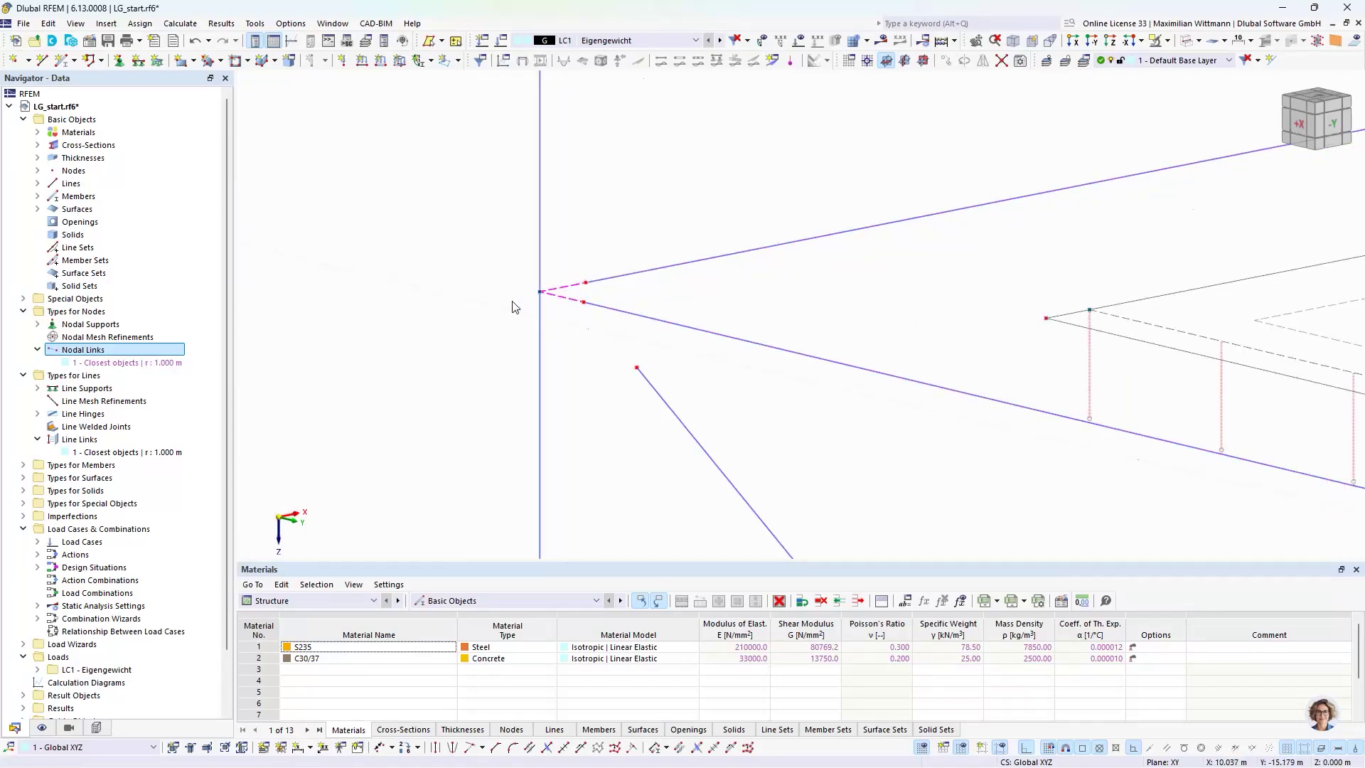
scroll(527, 314, down, 5)
scroll(925, 394, up, 2)
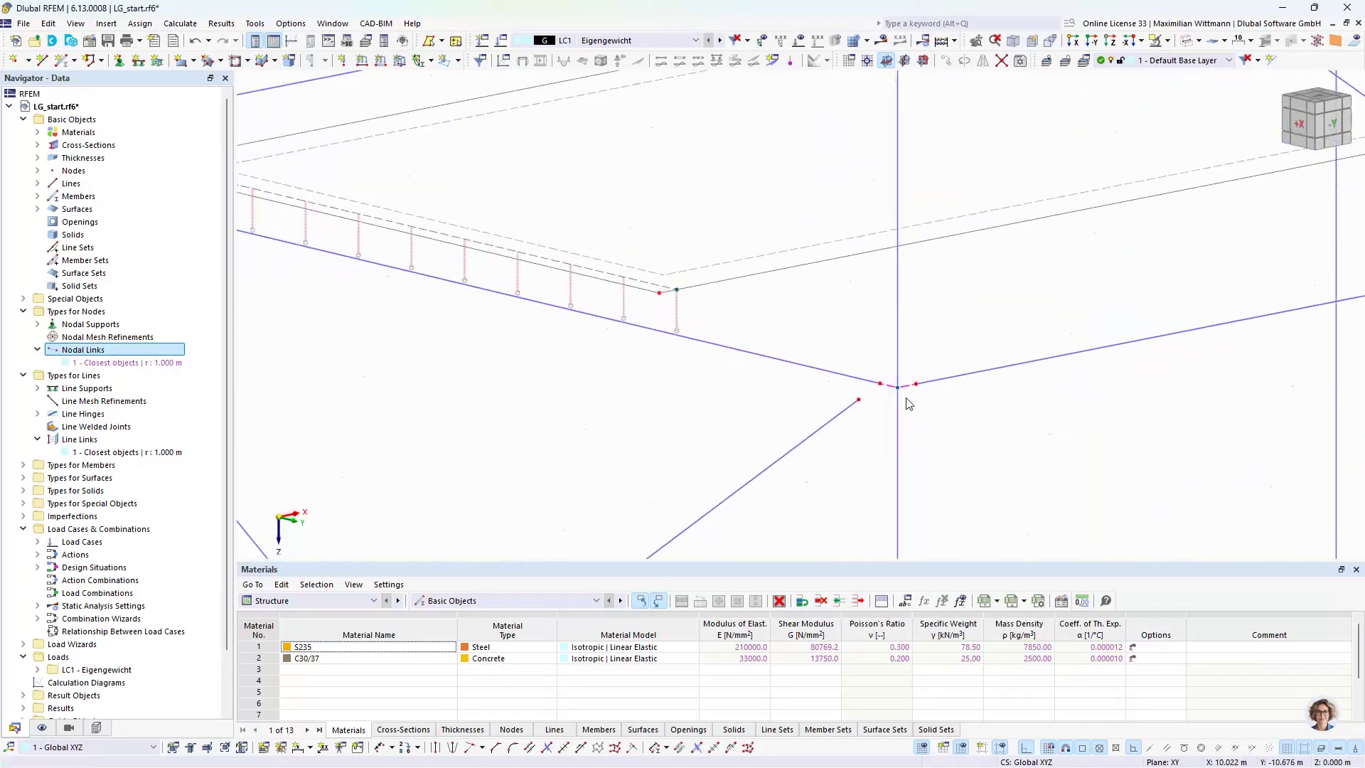
scroll(903, 391, down, 5)
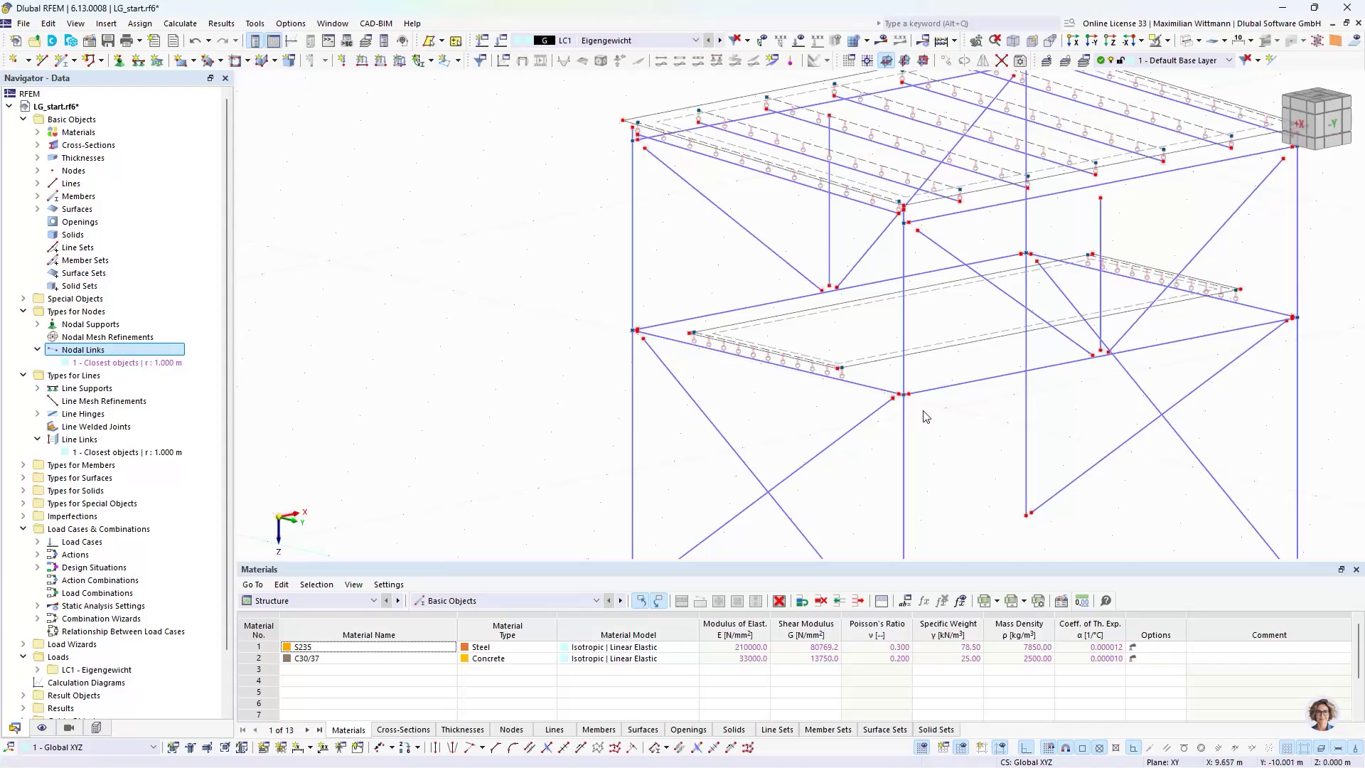
scroll(917, 403, down, 3)
middle_drag(665, 374, 638, 335)
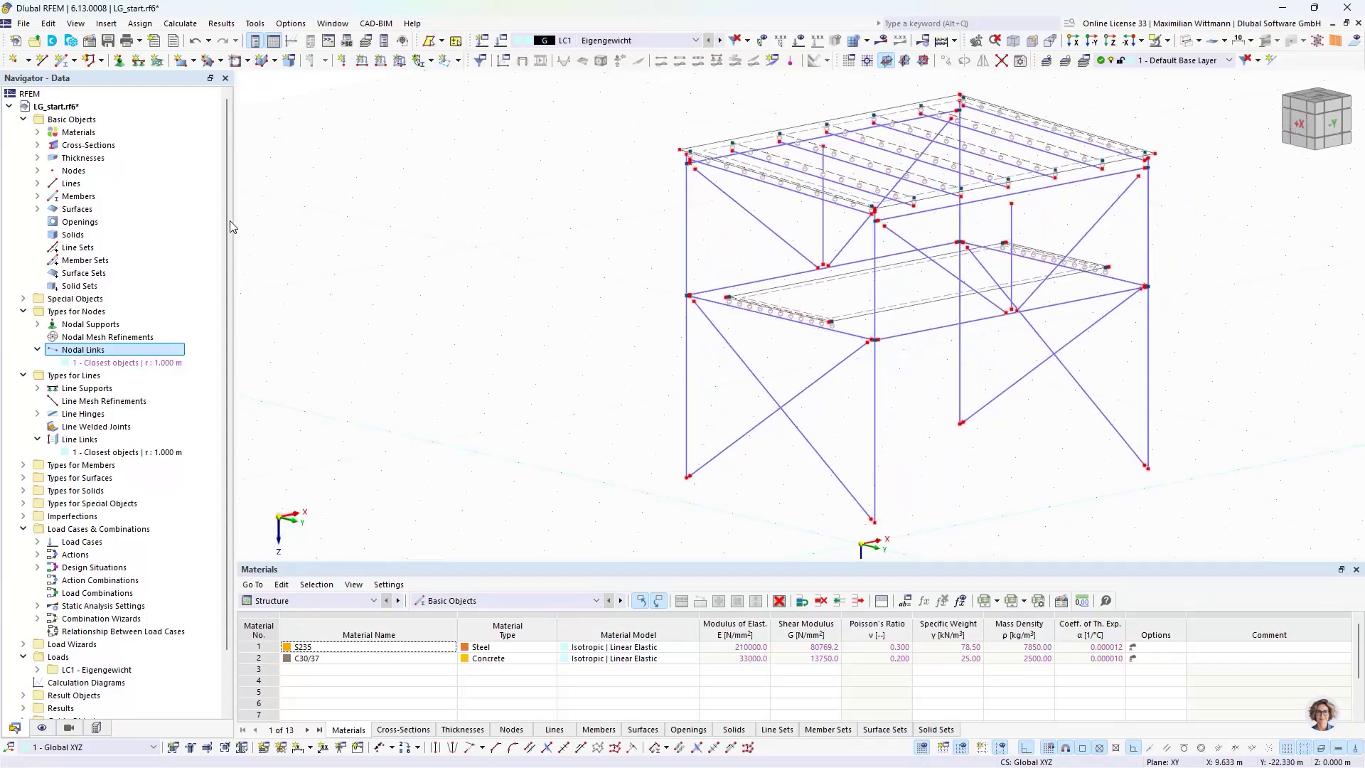
Add an active second rule of type Diagonal - Member to the existing rule-based link generator
click(28, 298)
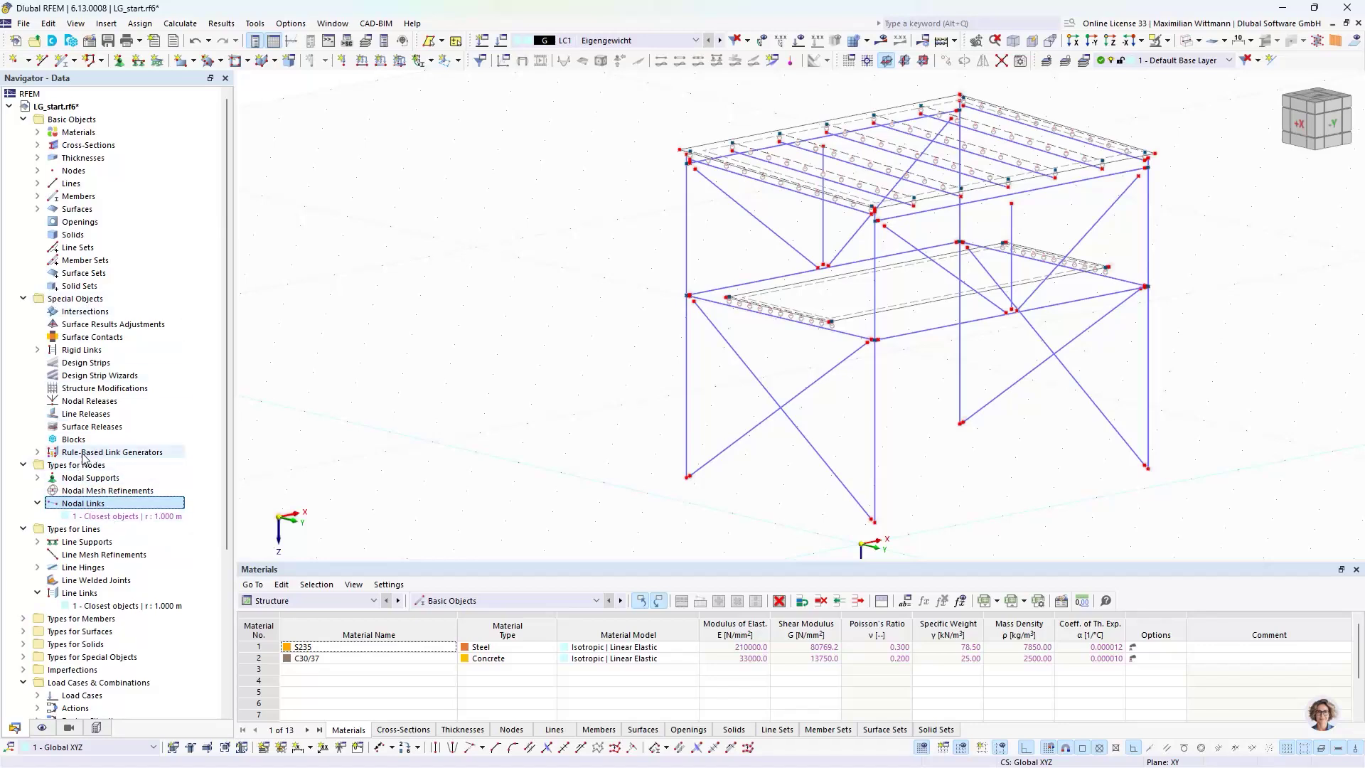
click(38, 453)
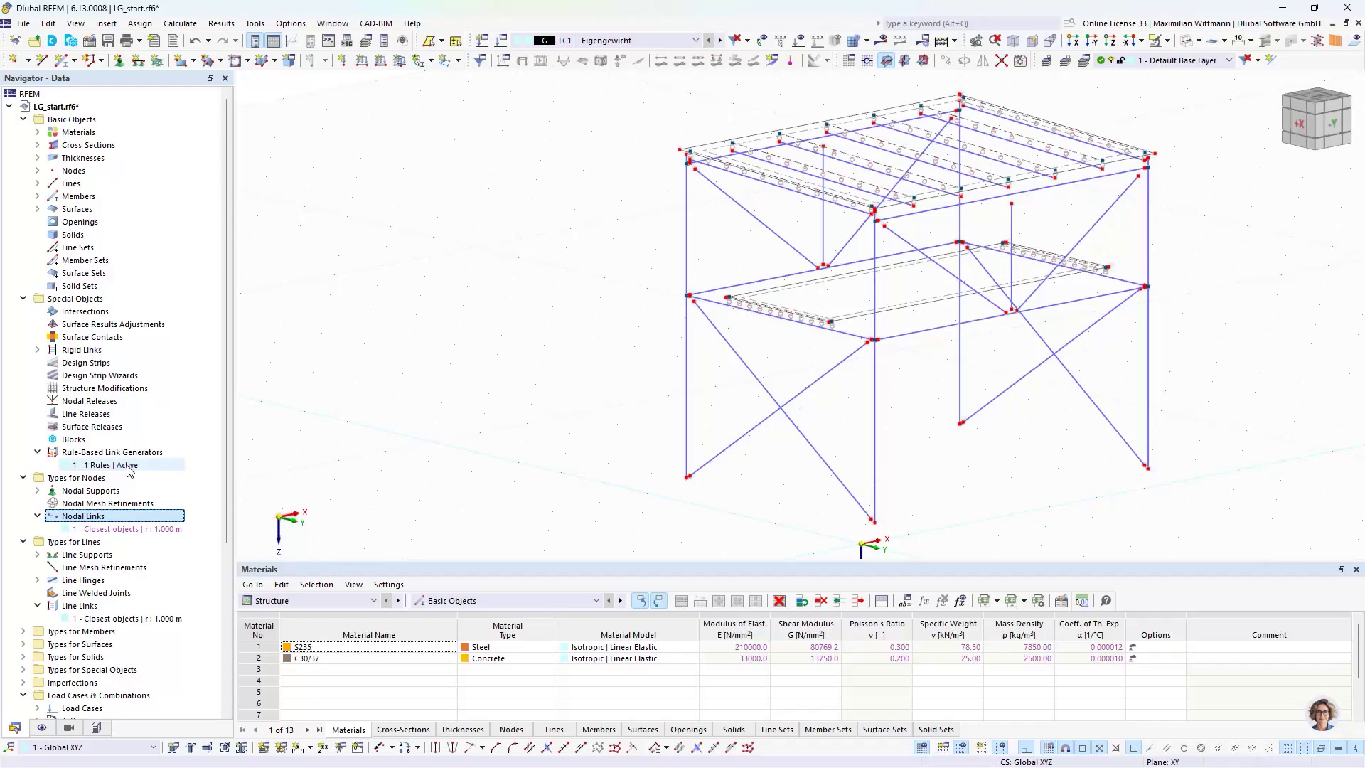
double_click(127, 466)
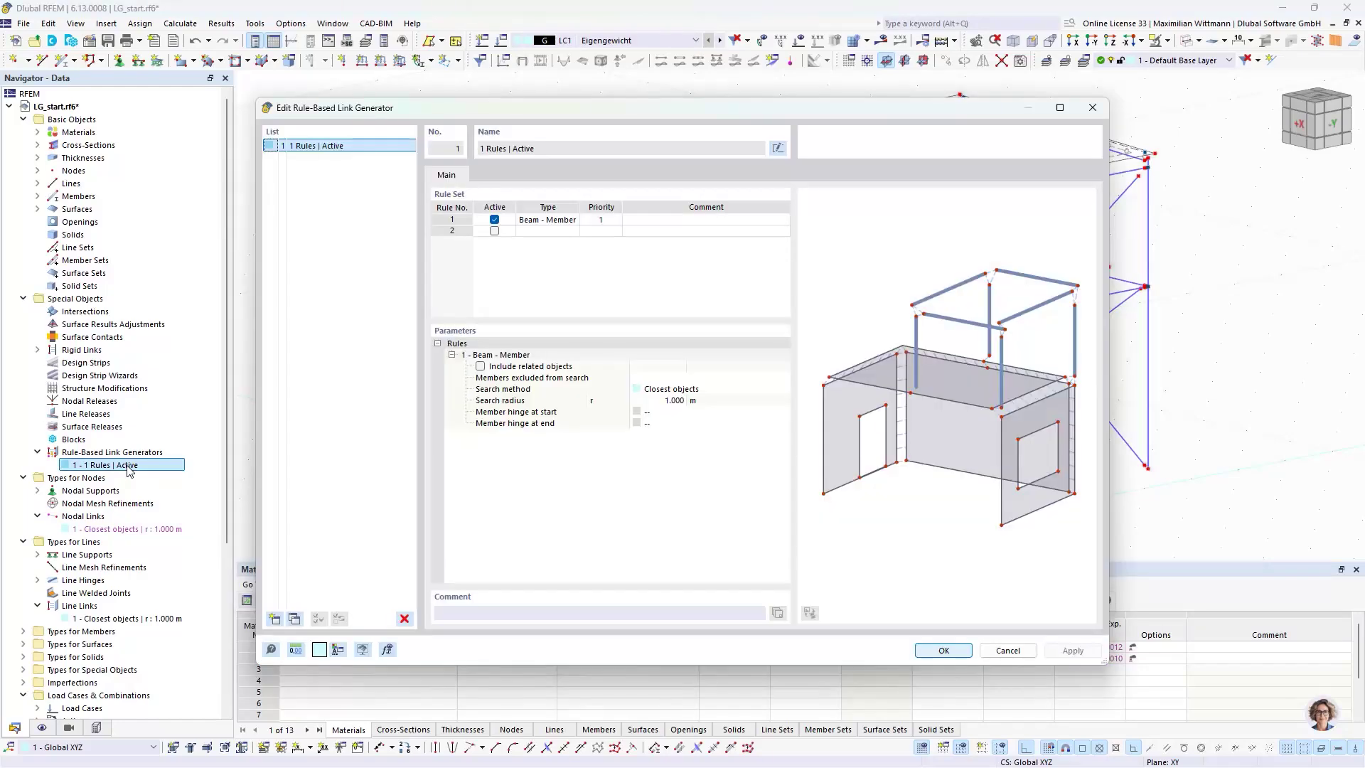
click(494, 232)
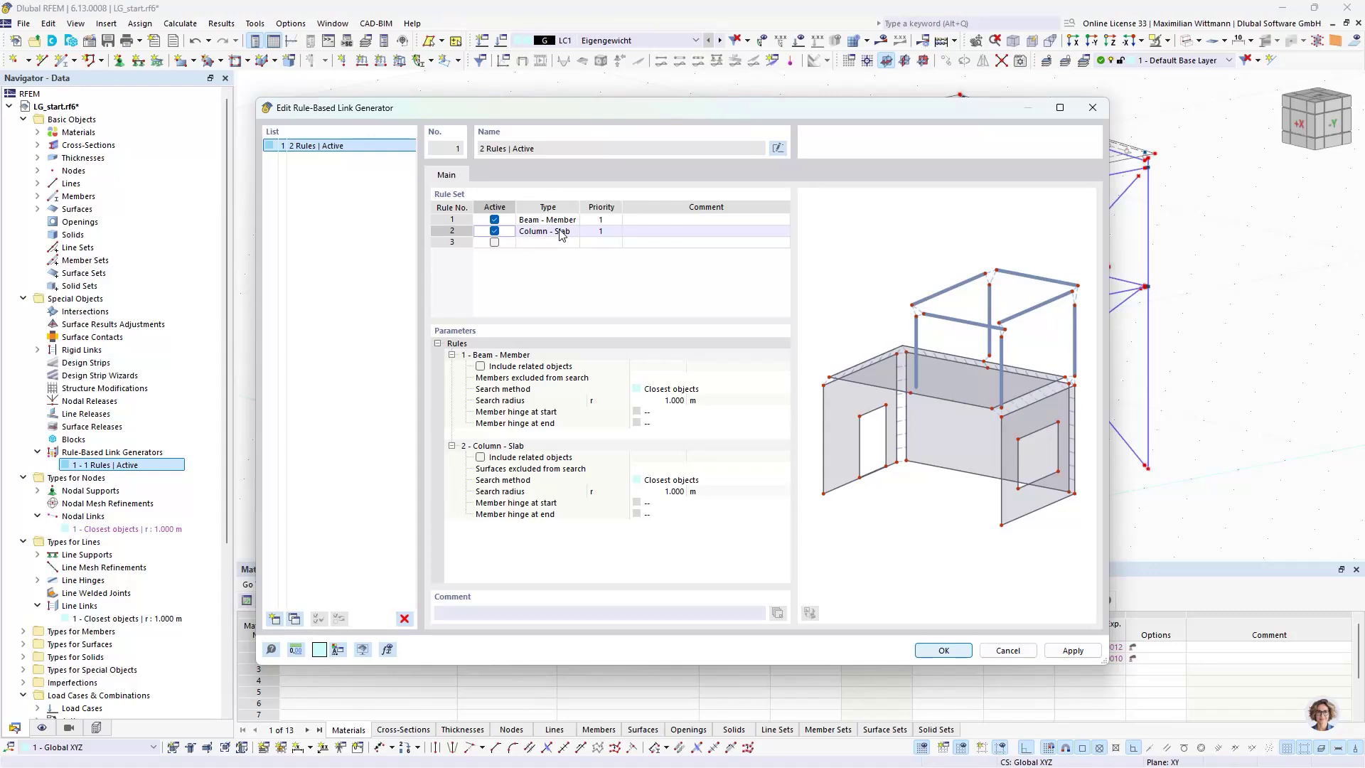
click(561, 233)
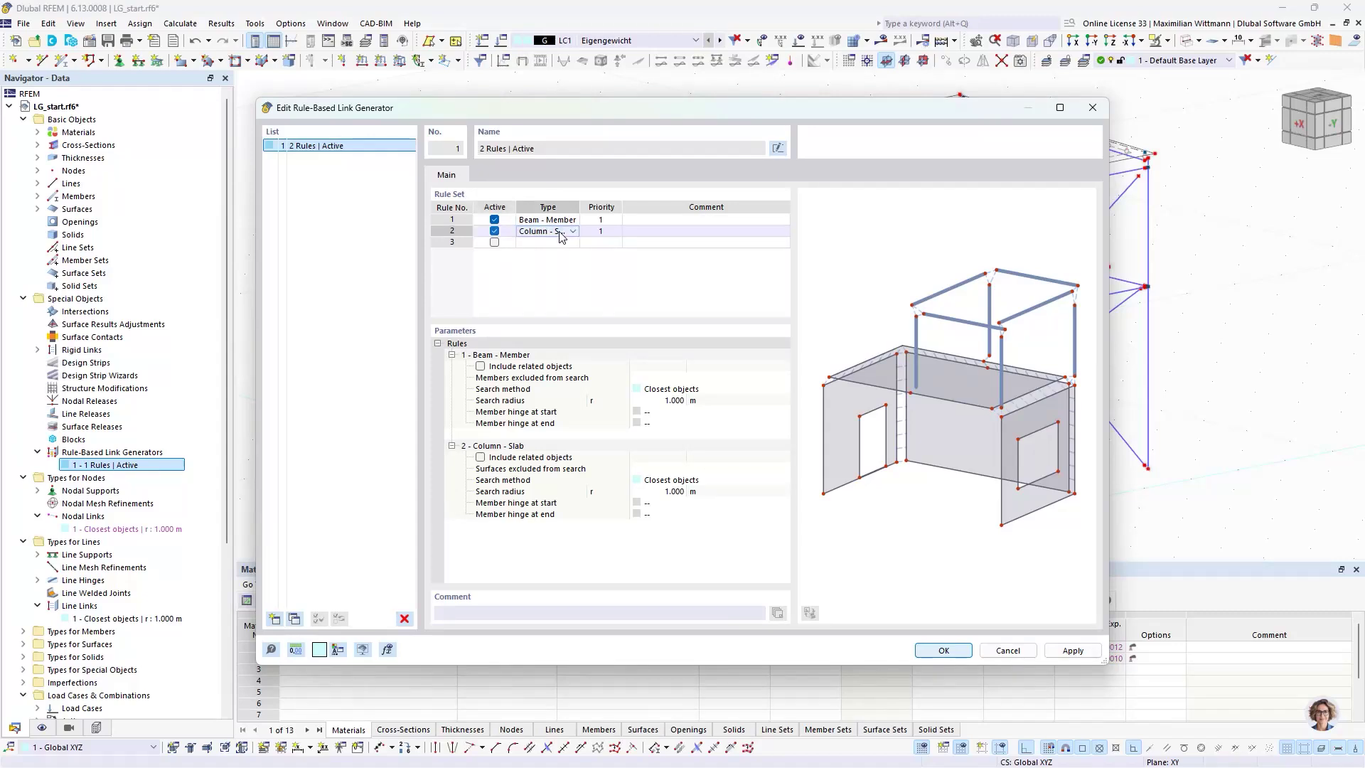
click(561, 233)
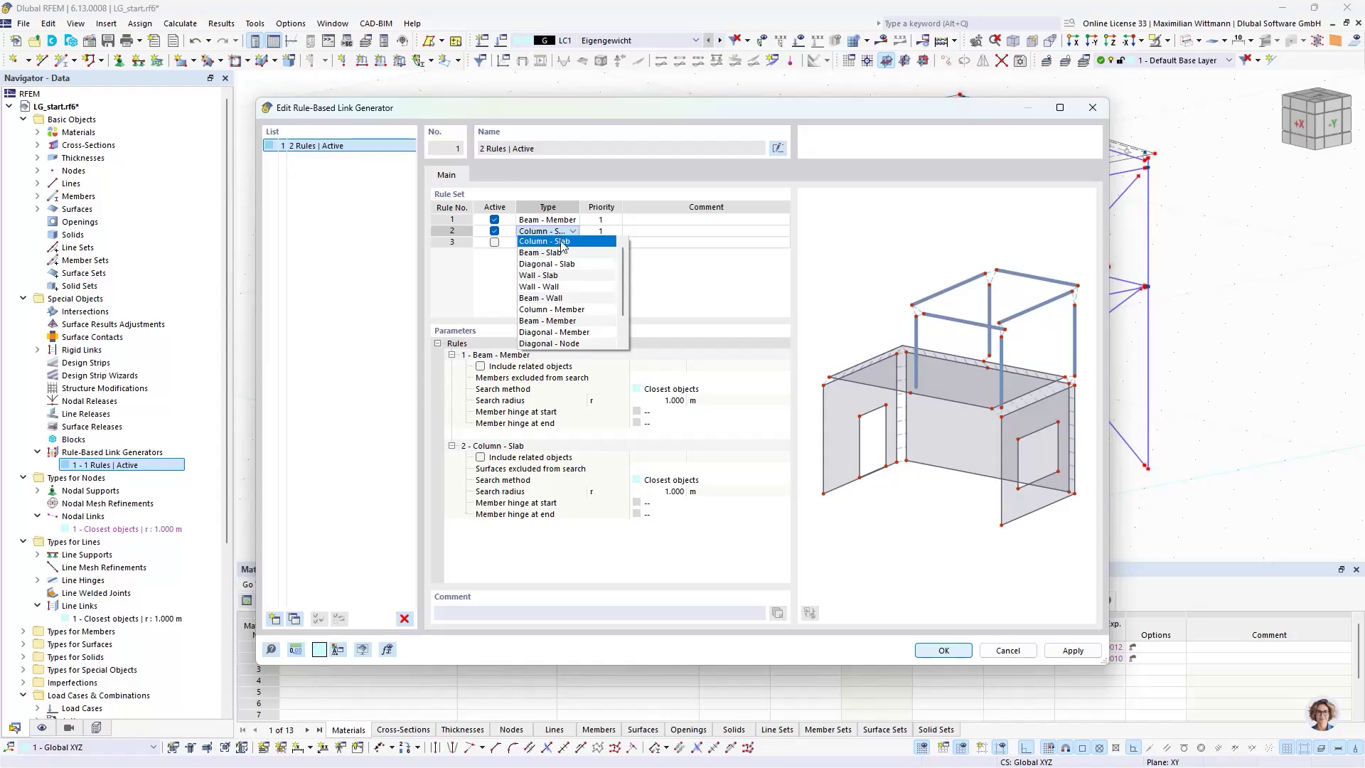
click(563, 313)
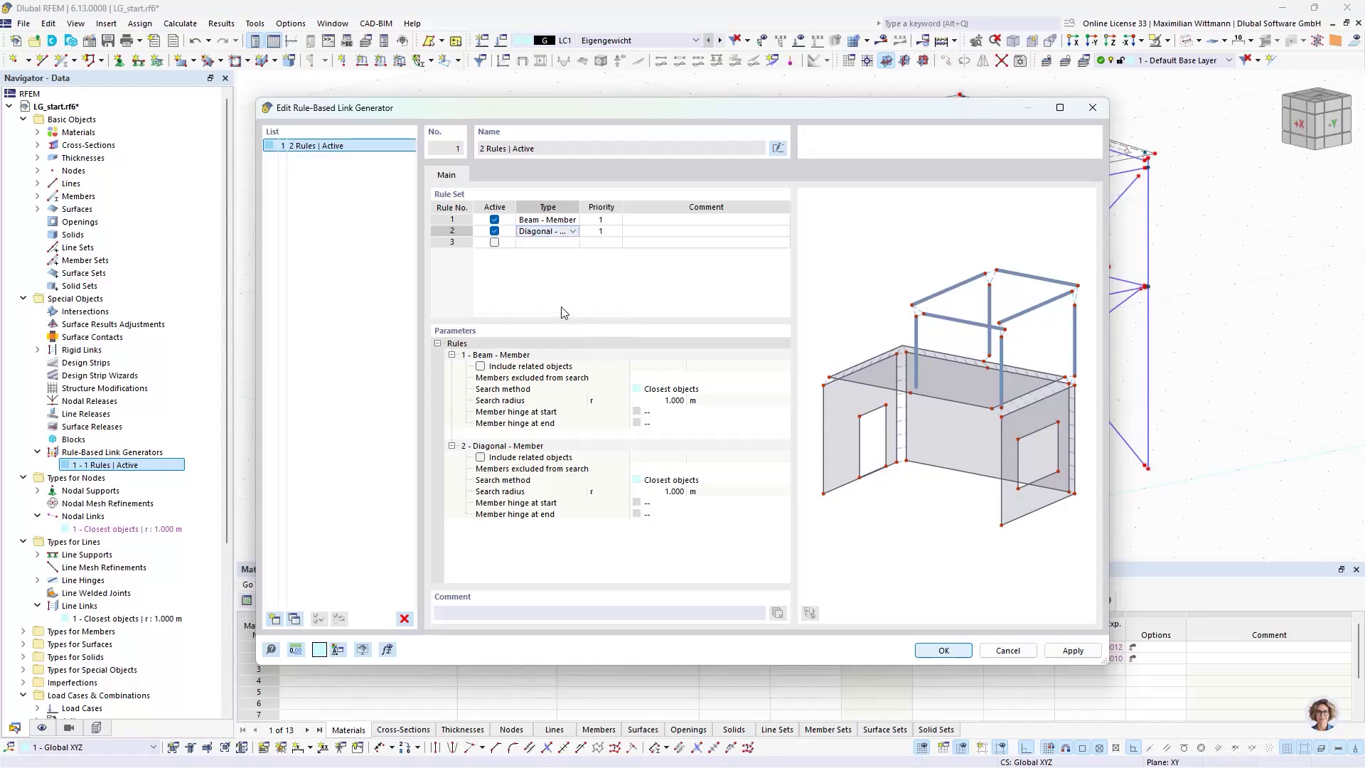
click(958, 652)
Examine the generated diagonal links at the midspan bracing joints and the corner joint of the intermediate floor
scroll(871, 359, up, 2)
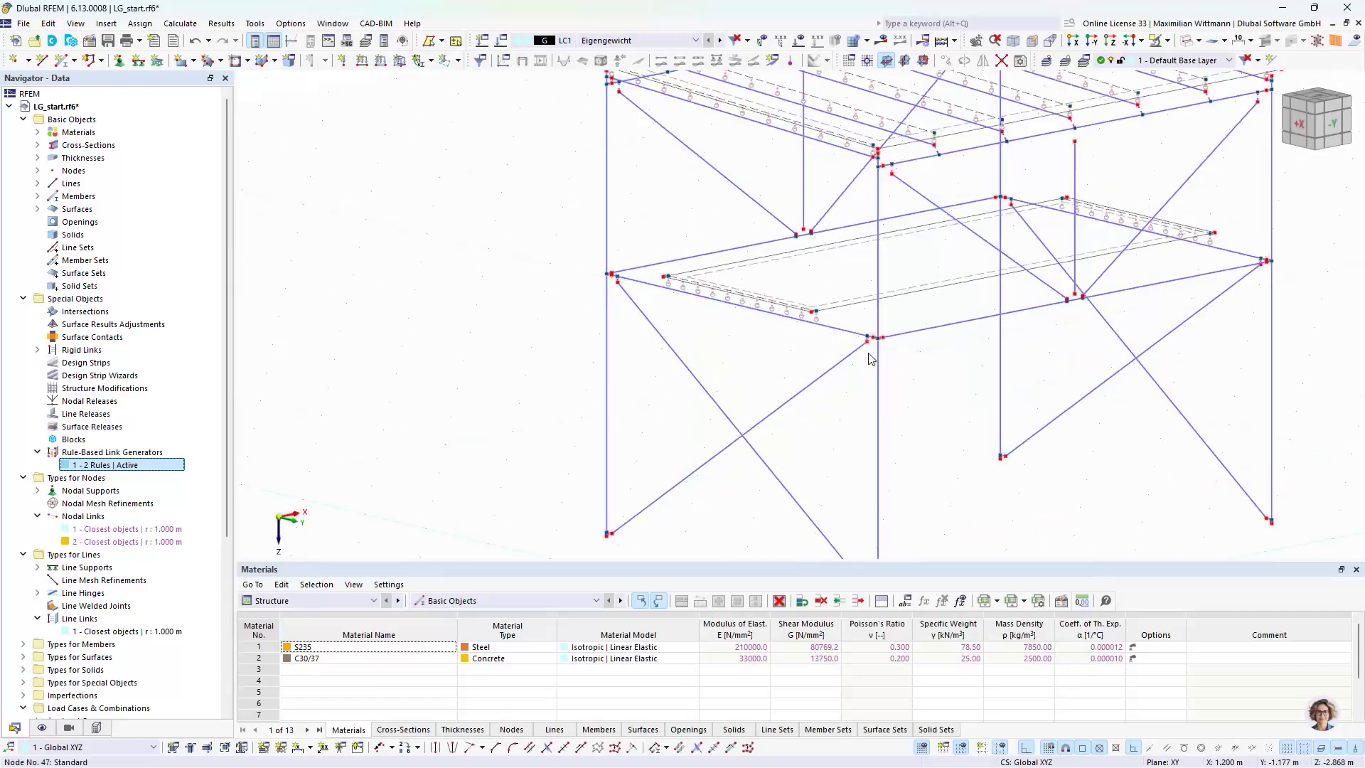
scroll(872, 359, up, 4)
middle_drag(696, 332, 501, 387)
middle_drag(1041, 374, 790, 415)
scroll(885, 371, down, 1)
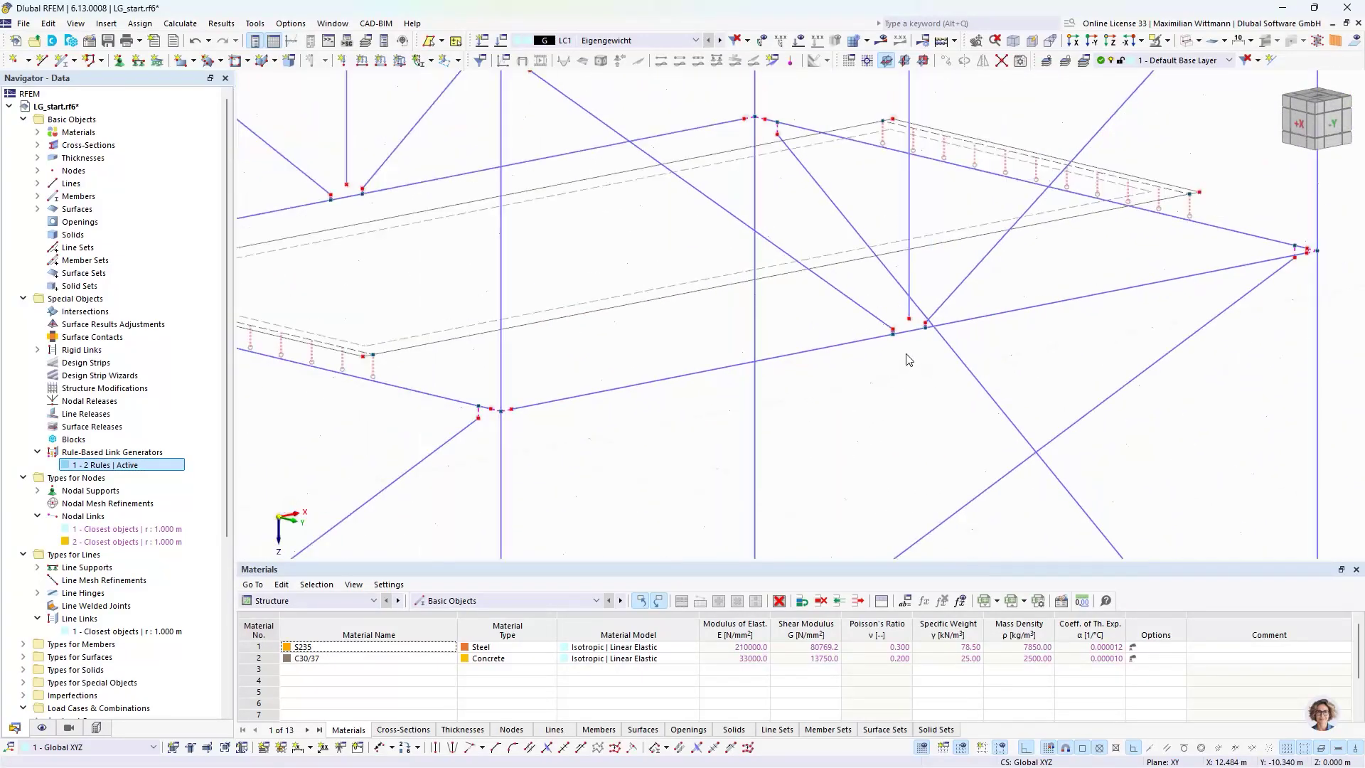
scroll(924, 328, up, 4)
middle_drag(1093, 266, 1060, 309)
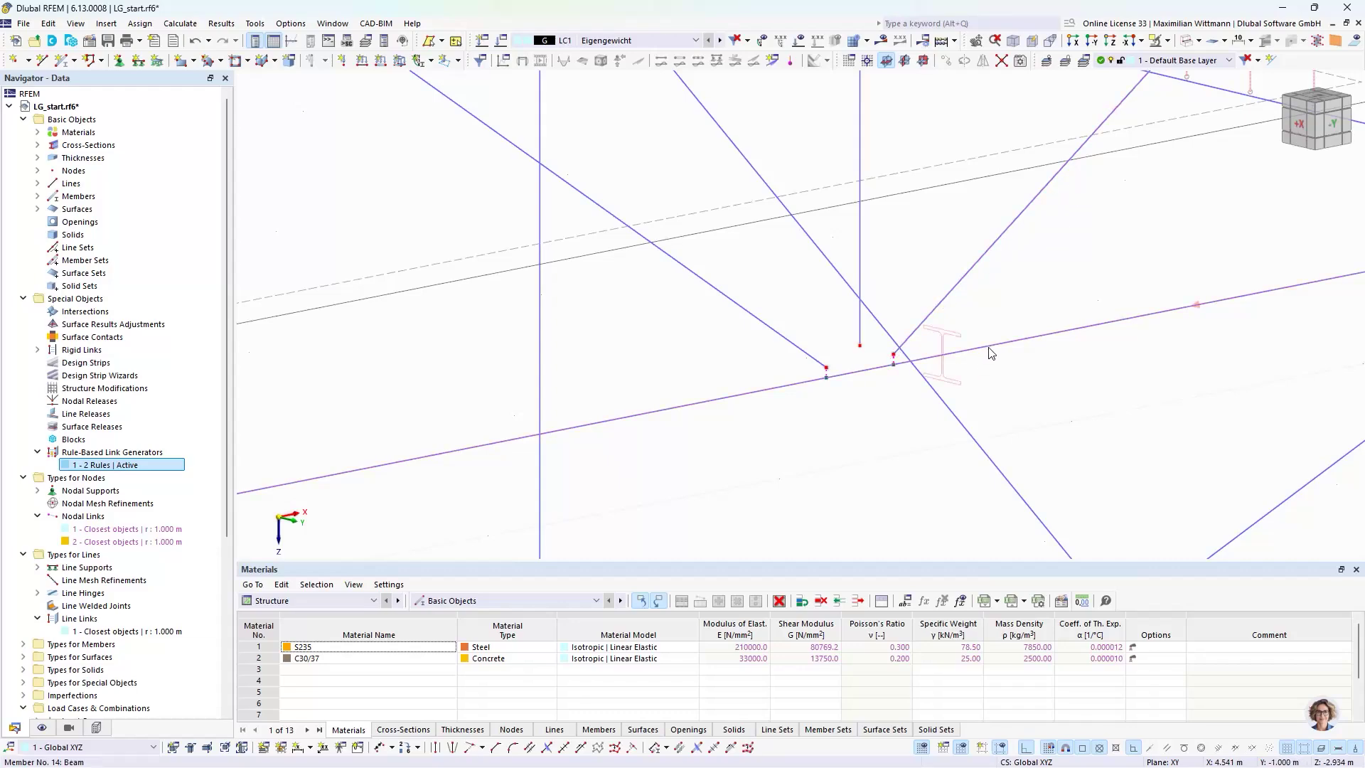
scroll(1078, 333, down, 5)
middle_drag(723, 405, 931, 256)
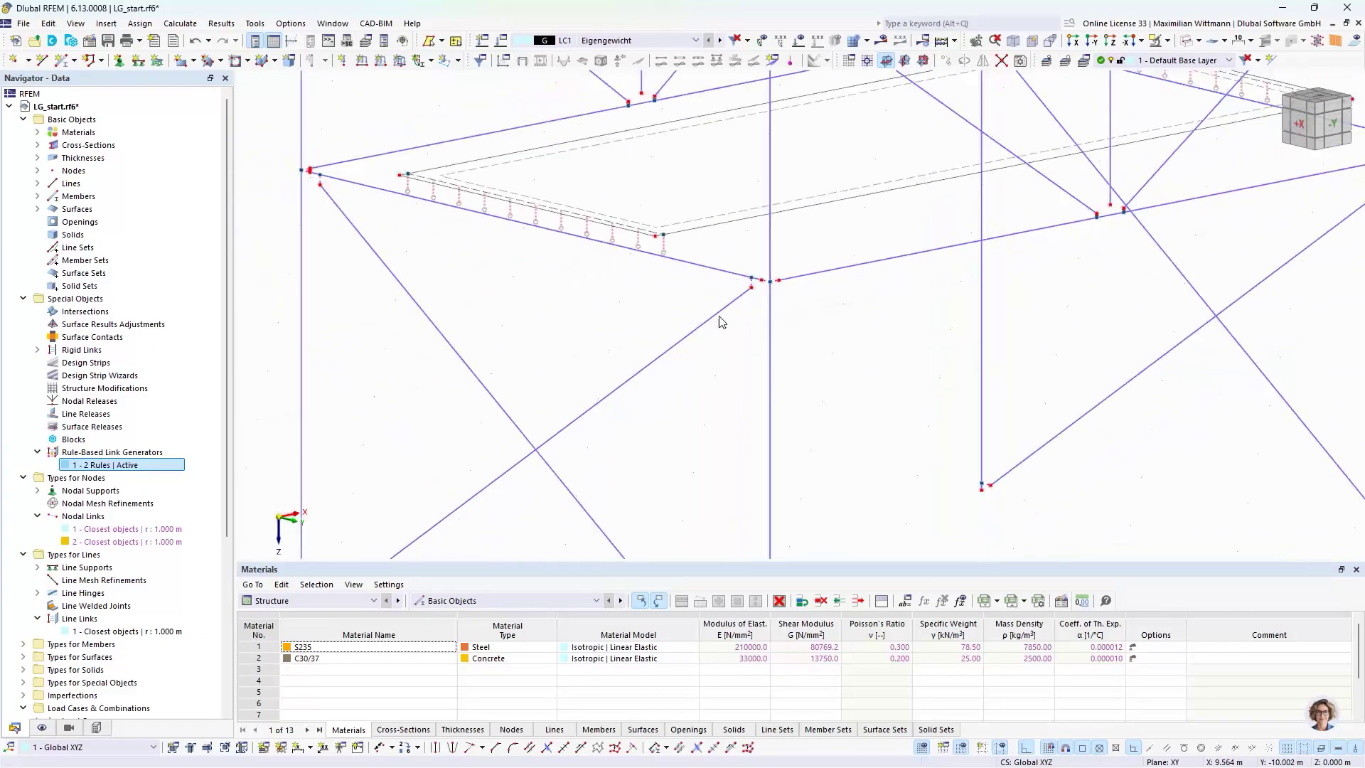
scroll(722, 321, up, 4)
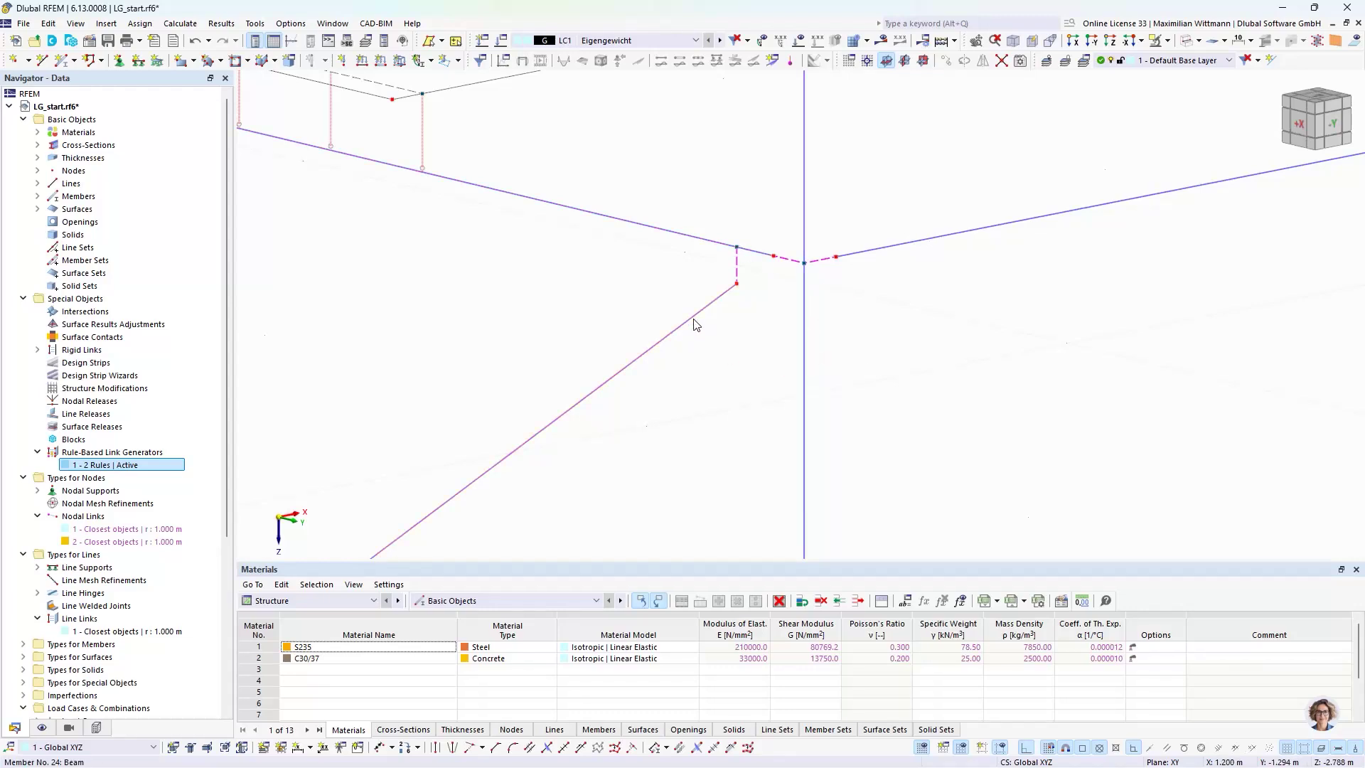
mouse_move(696, 324)
Exclude member 1, the intermediate floor beam at the corner joint, from the search of the link generator's Diagonal - Member rule
double_click(148, 467)
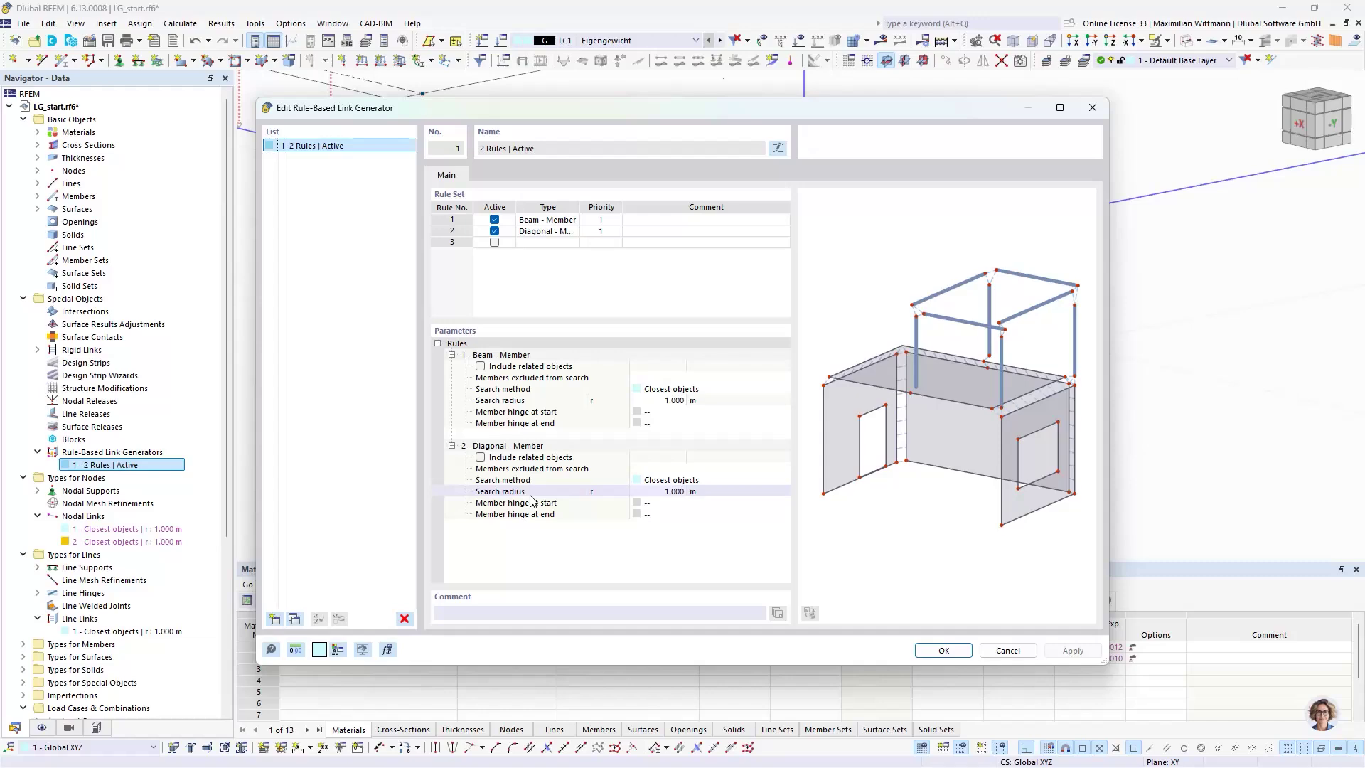
click(571, 470)
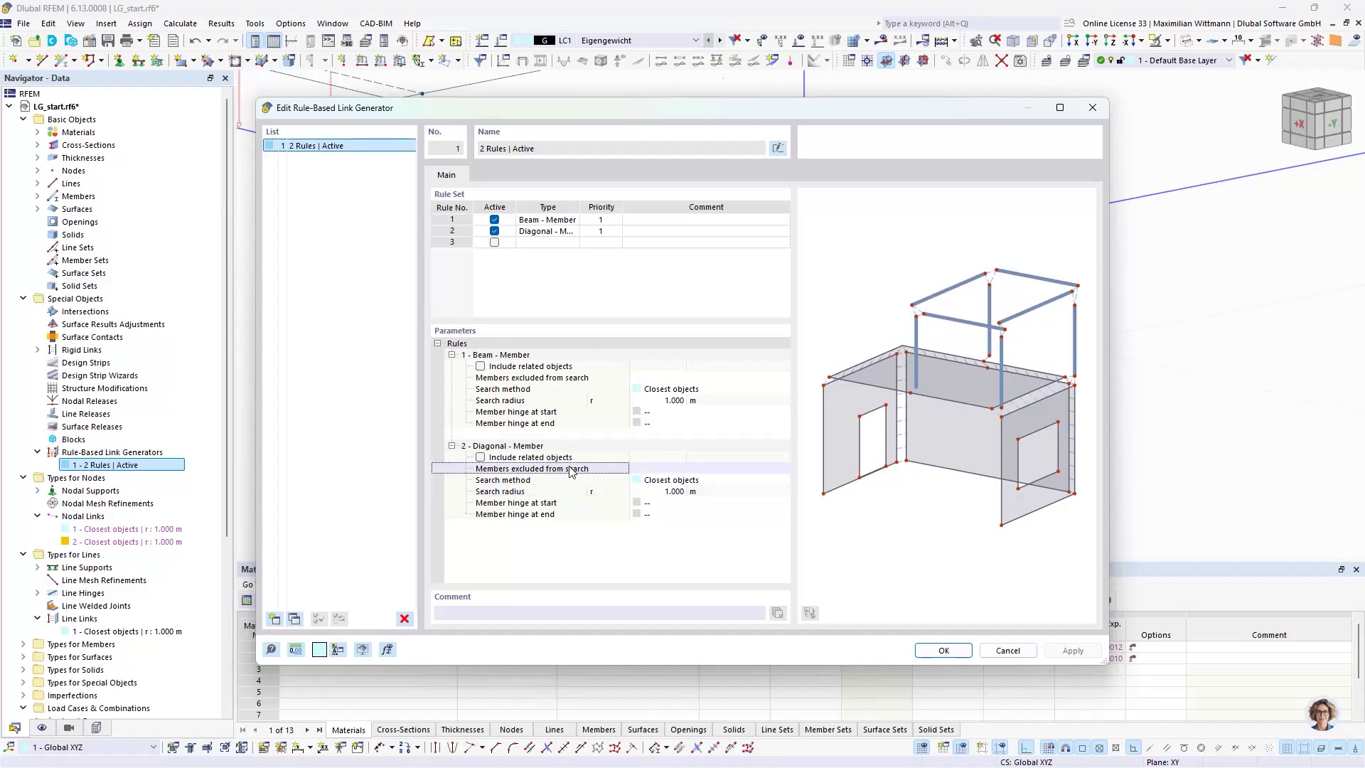
click(669, 467)
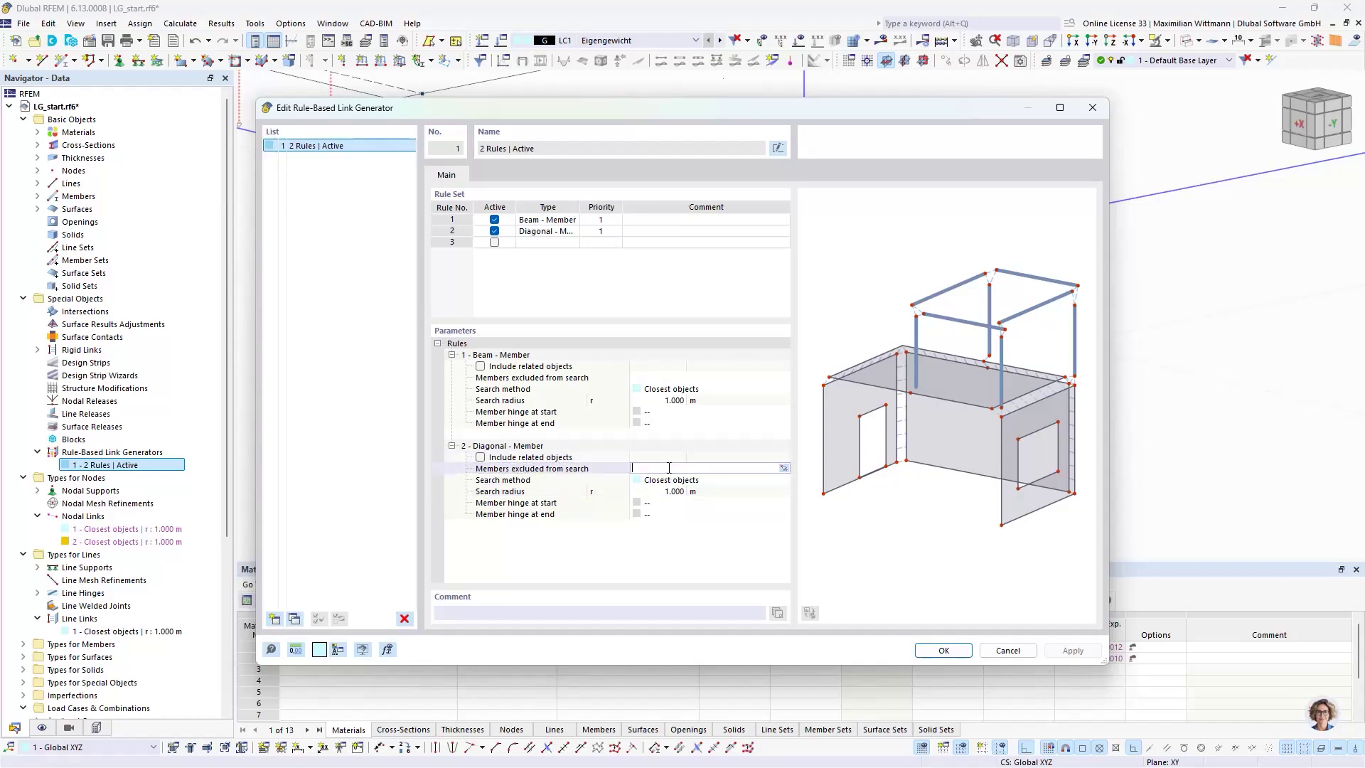
click(784, 470)
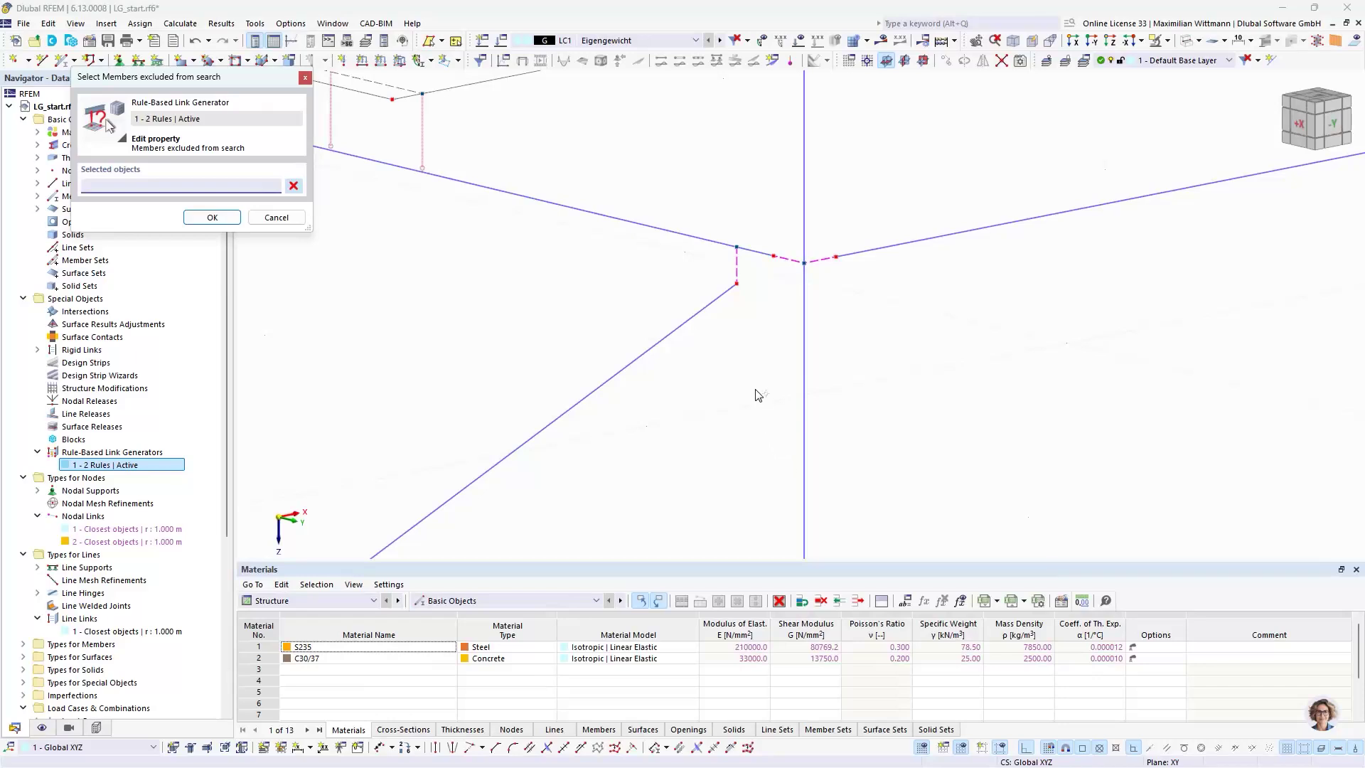
click(720, 243)
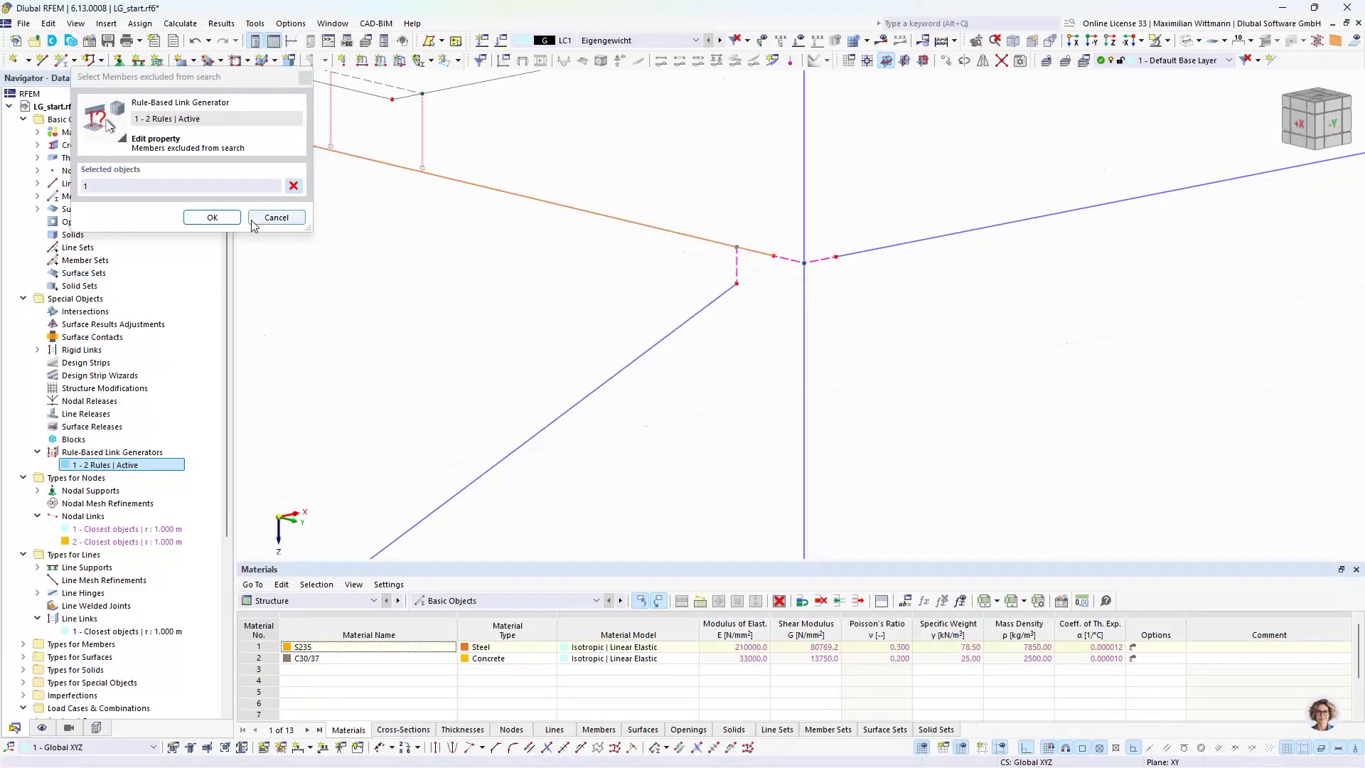
click(212, 217)
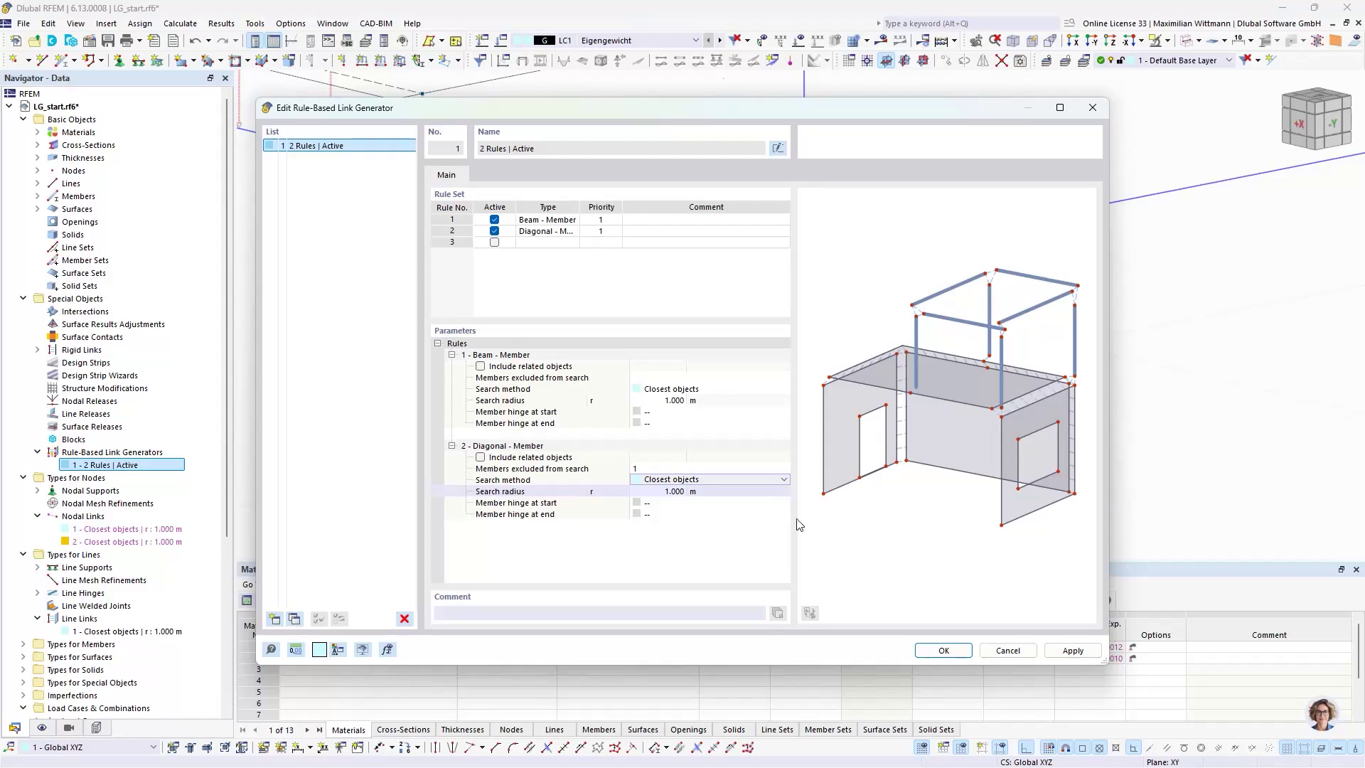
click(932, 651)
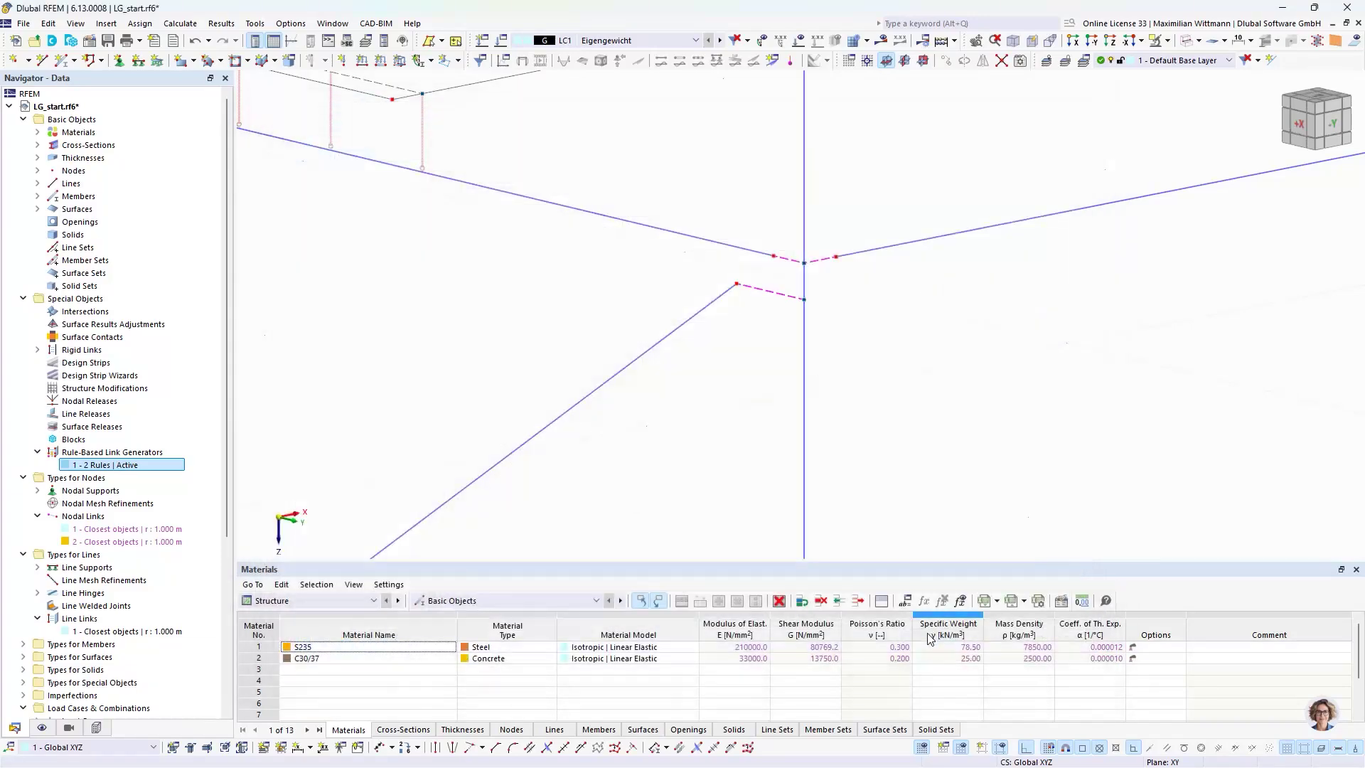
Examine the regenerated diagonal link at the corner column of the intermediate floor and review the link generator's rule settings
scroll(819, 308, up, 4)
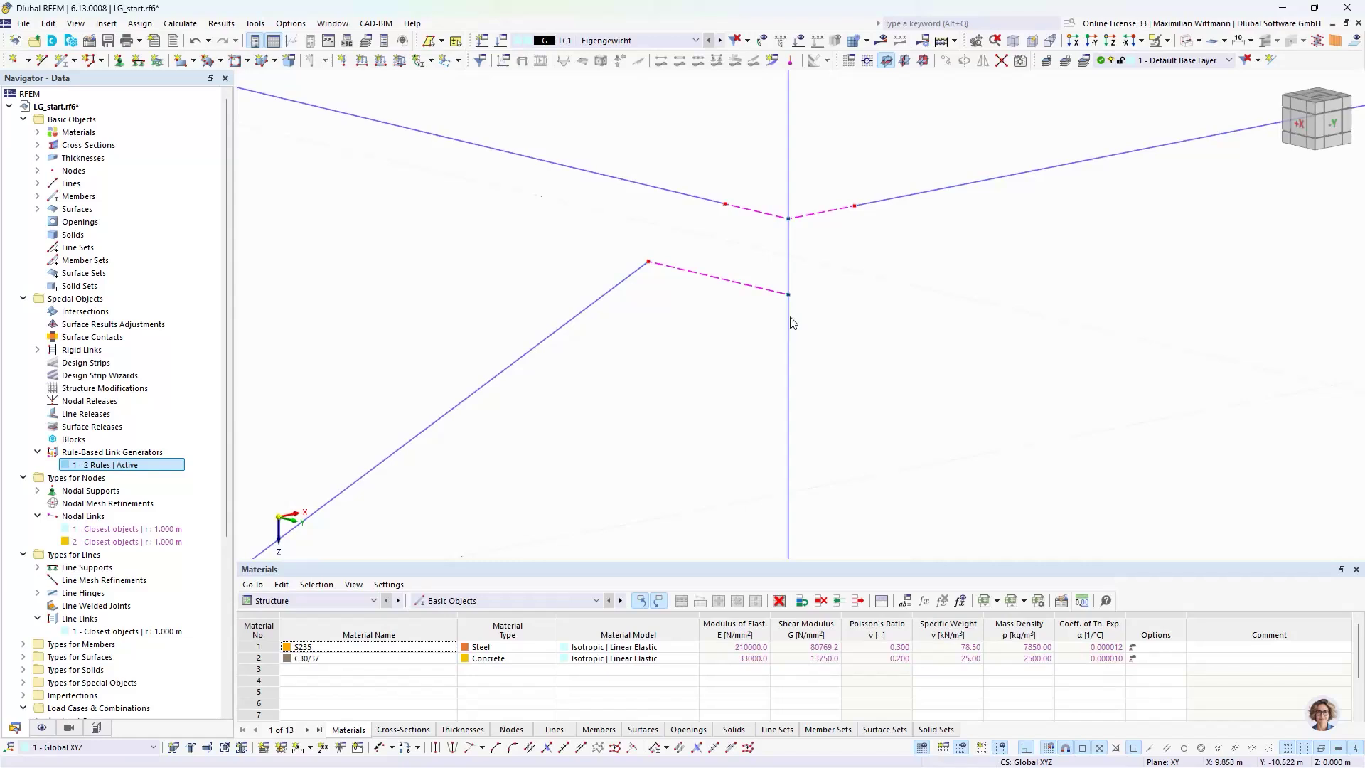
scroll(789, 333, down, 2)
scroll(789, 334, down, 3)
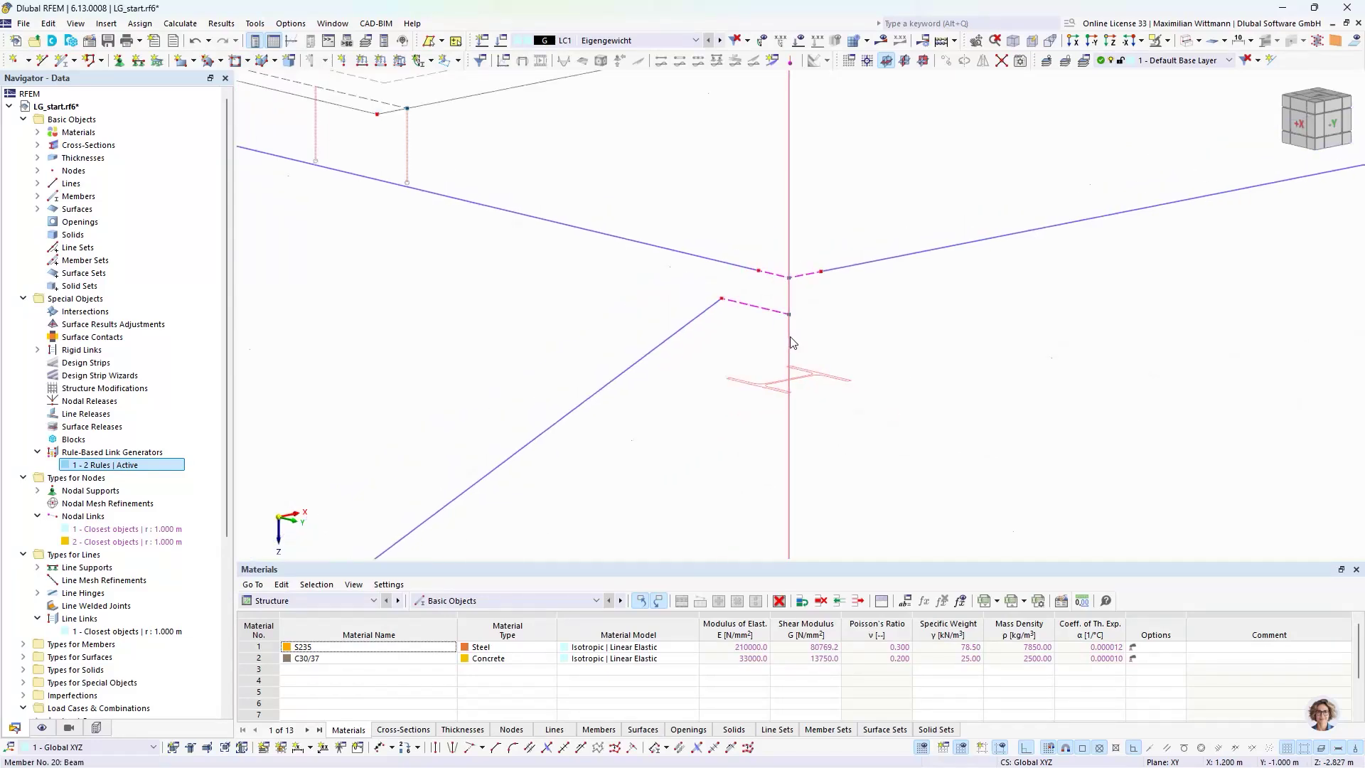
double_click(128, 467)
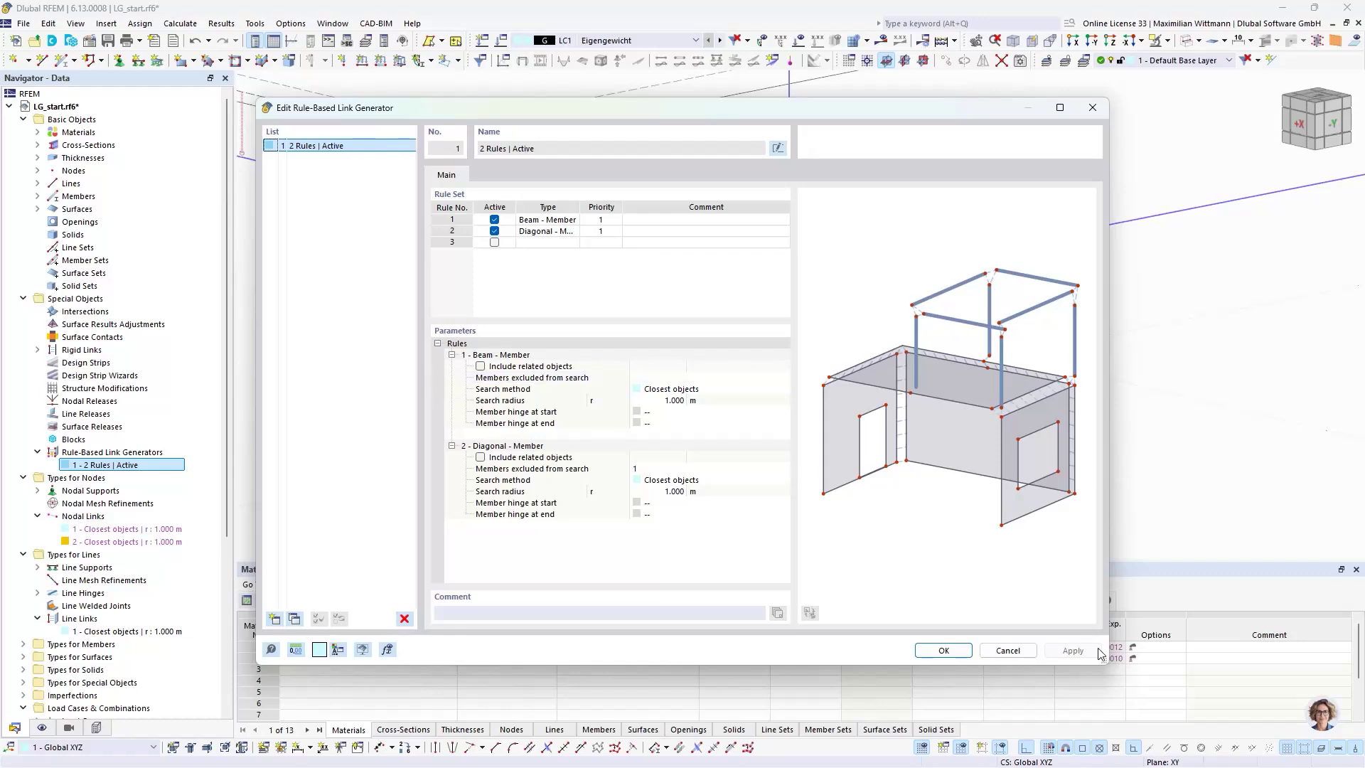
click(1007, 651)
Examine the links at the midspan bracing joints, the roof beams and the ends of the short intermediate posts
scroll(892, 419, up, 5)
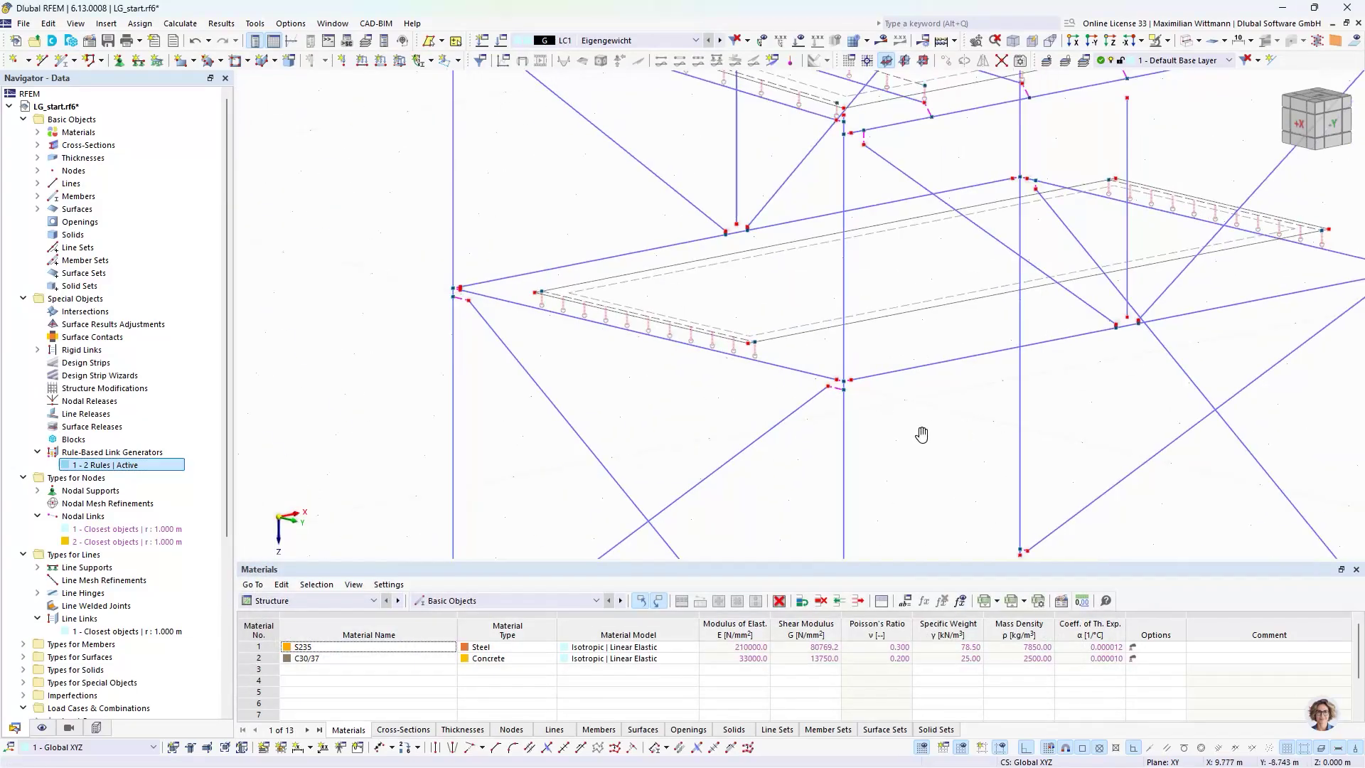
ctrl+middle_drag(1153, 350, 1135, 358)
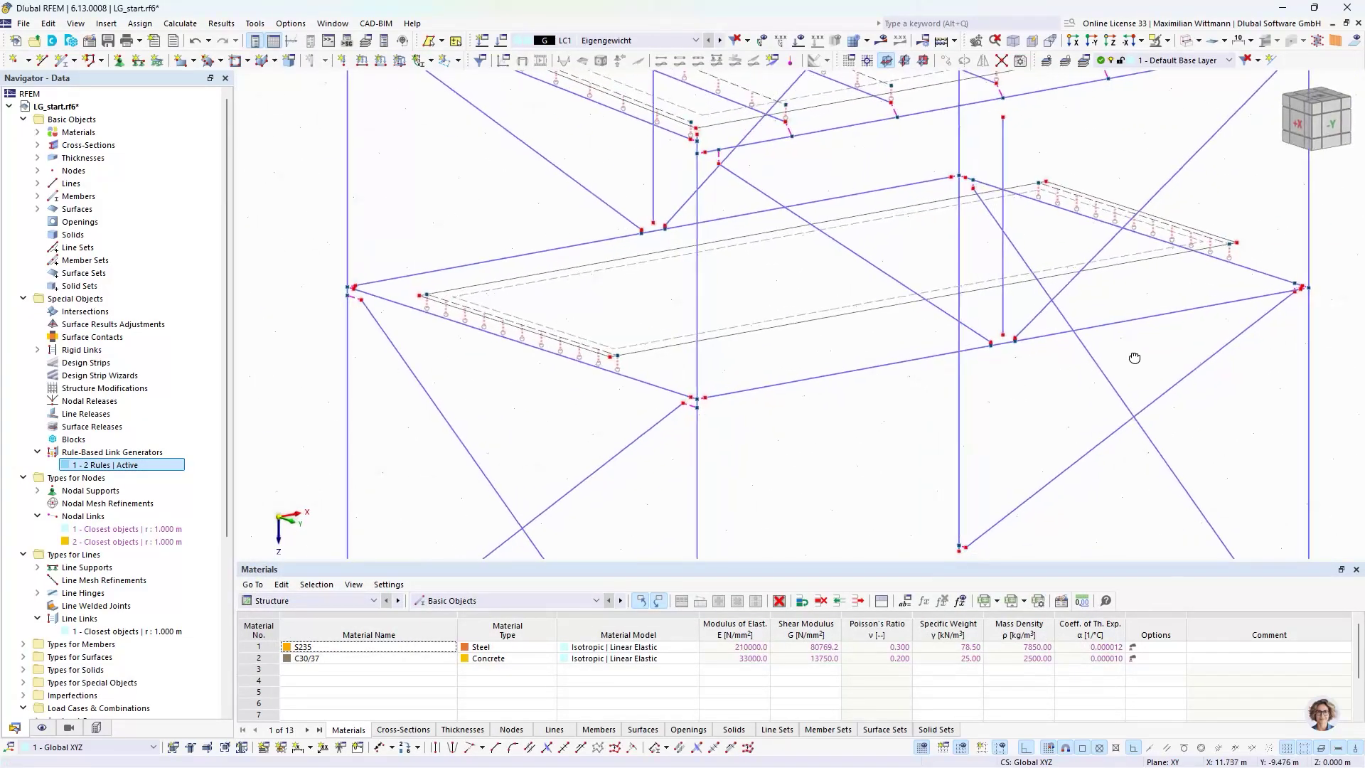
scroll(1014, 347, up, 5)
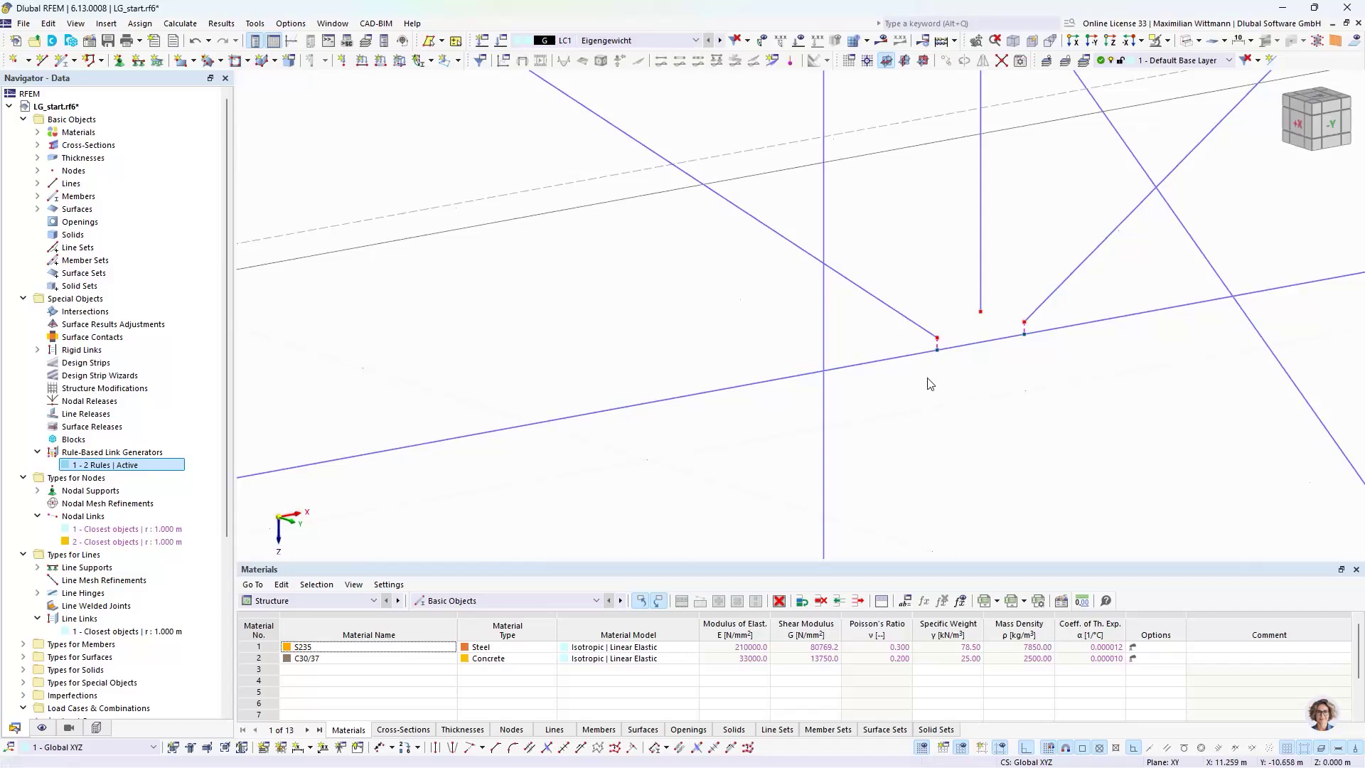
scroll(965, 435, down, 5)
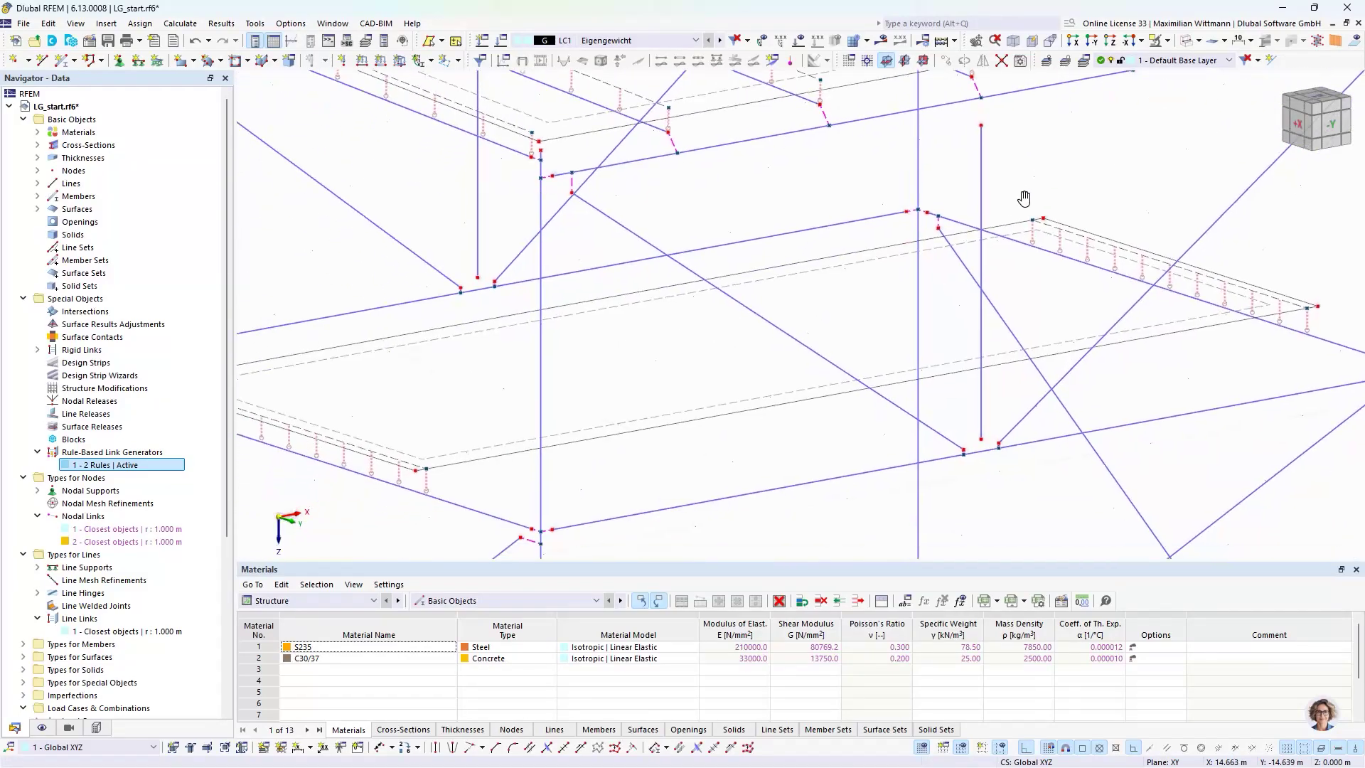
scroll(1037, 174, down, 4)
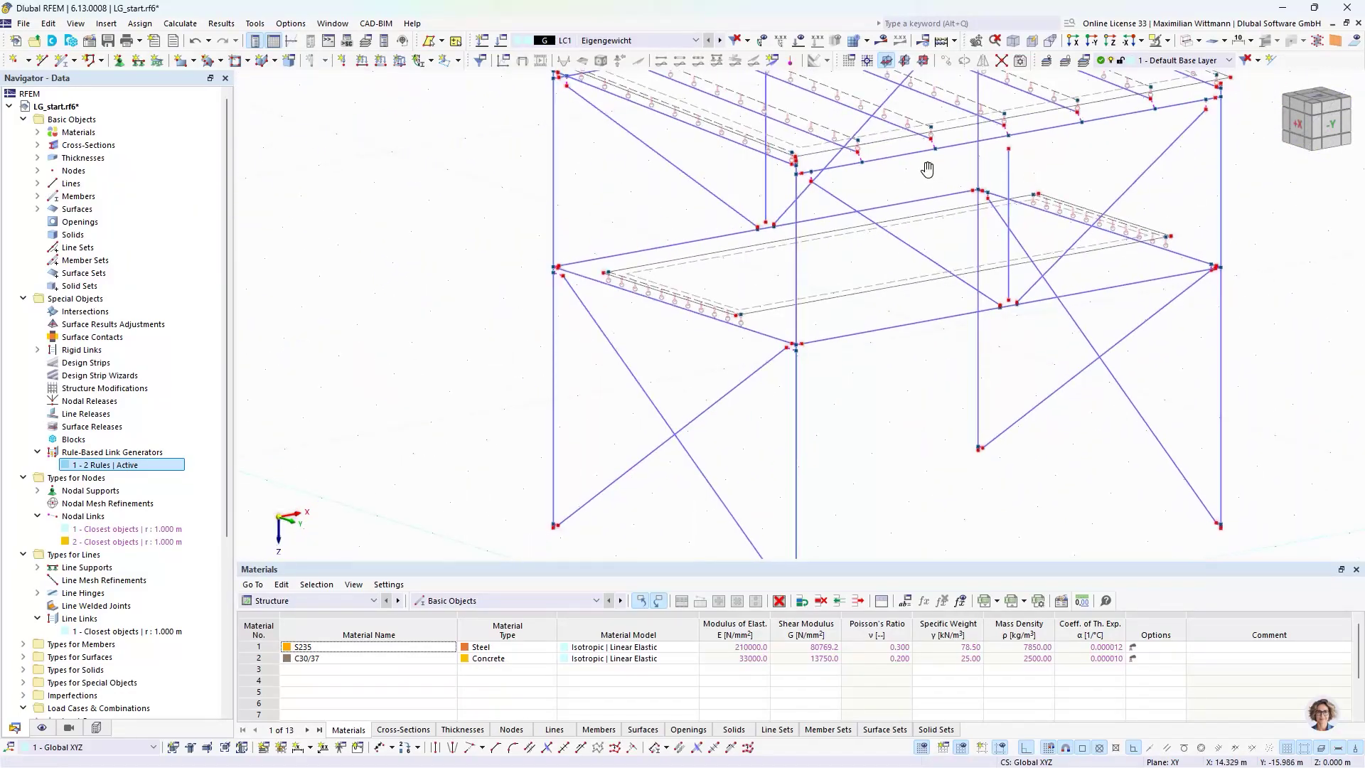
middle_drag(929, 168, 1000, 256)
scroll(887, 268, up, 3)
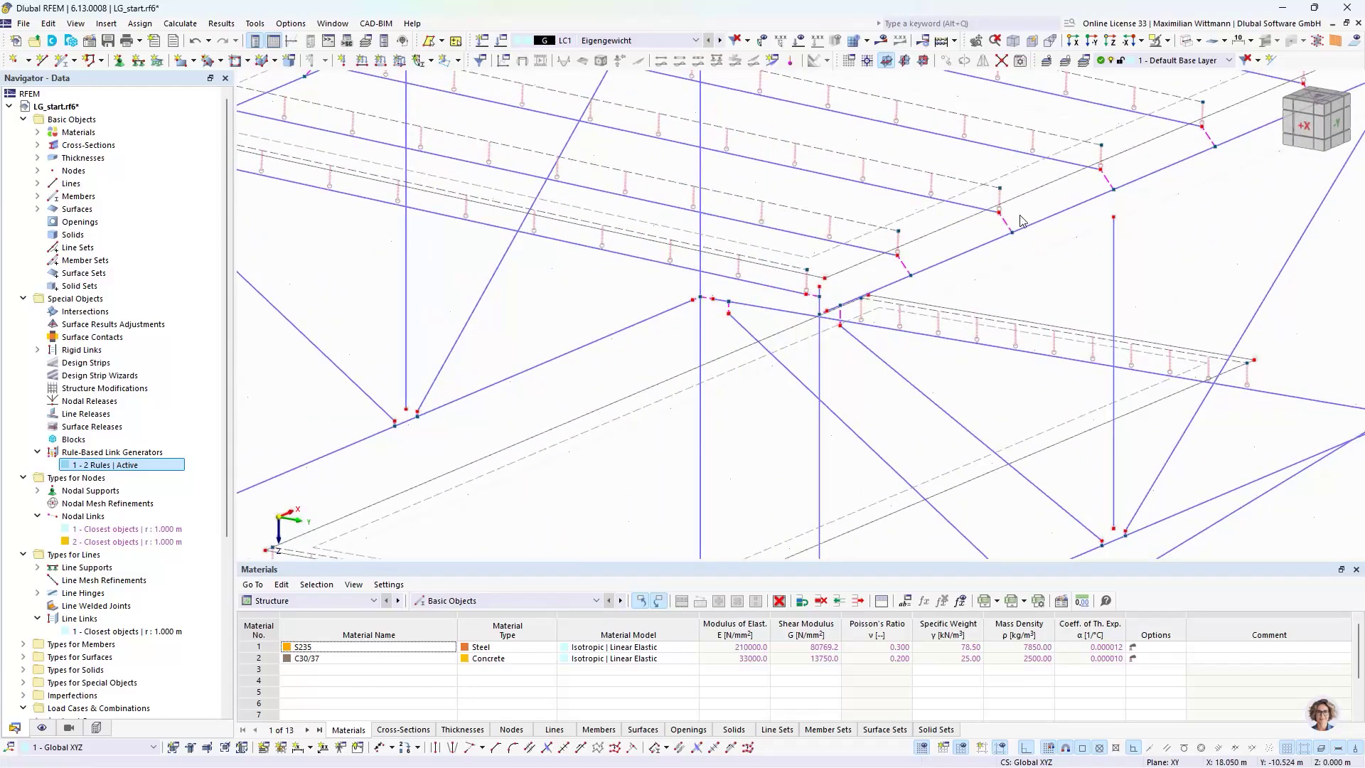
scroll(968, 210, up, 2)
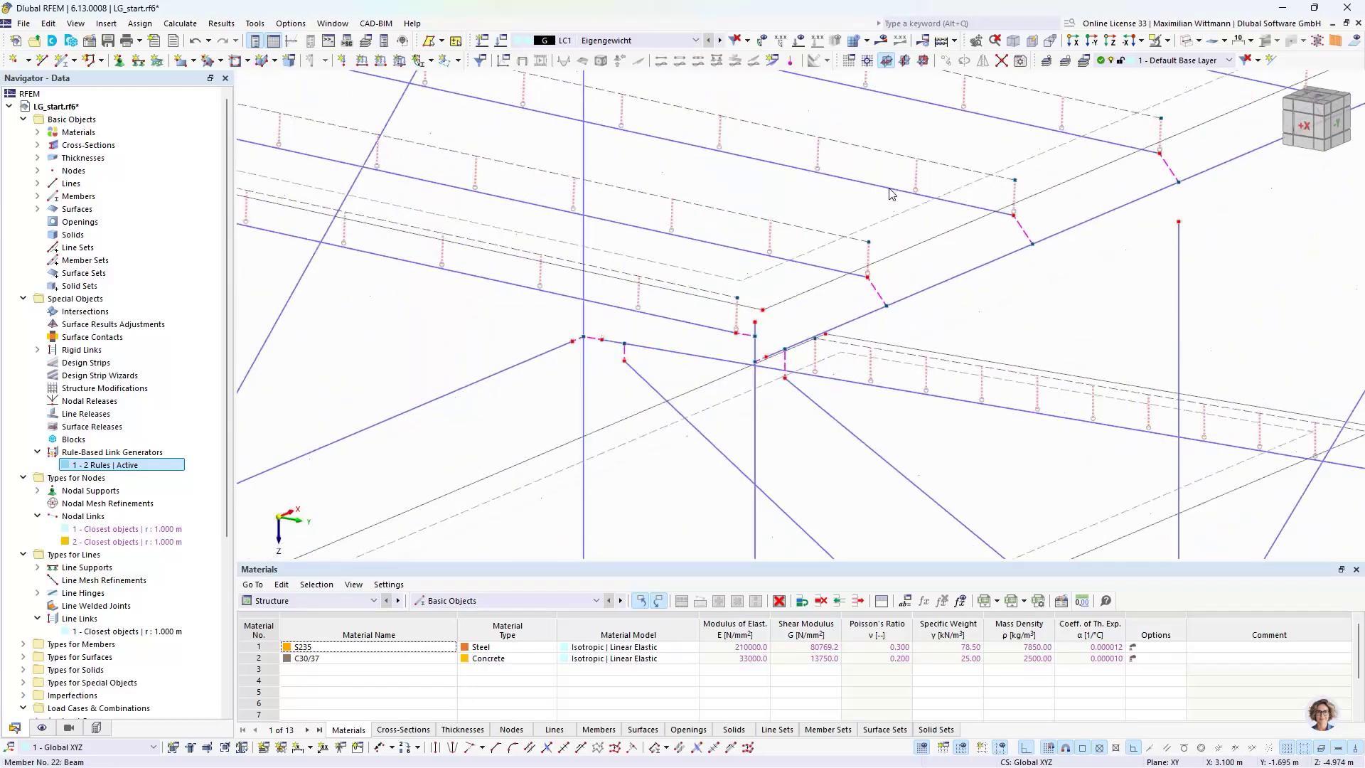
click(1304, 131)
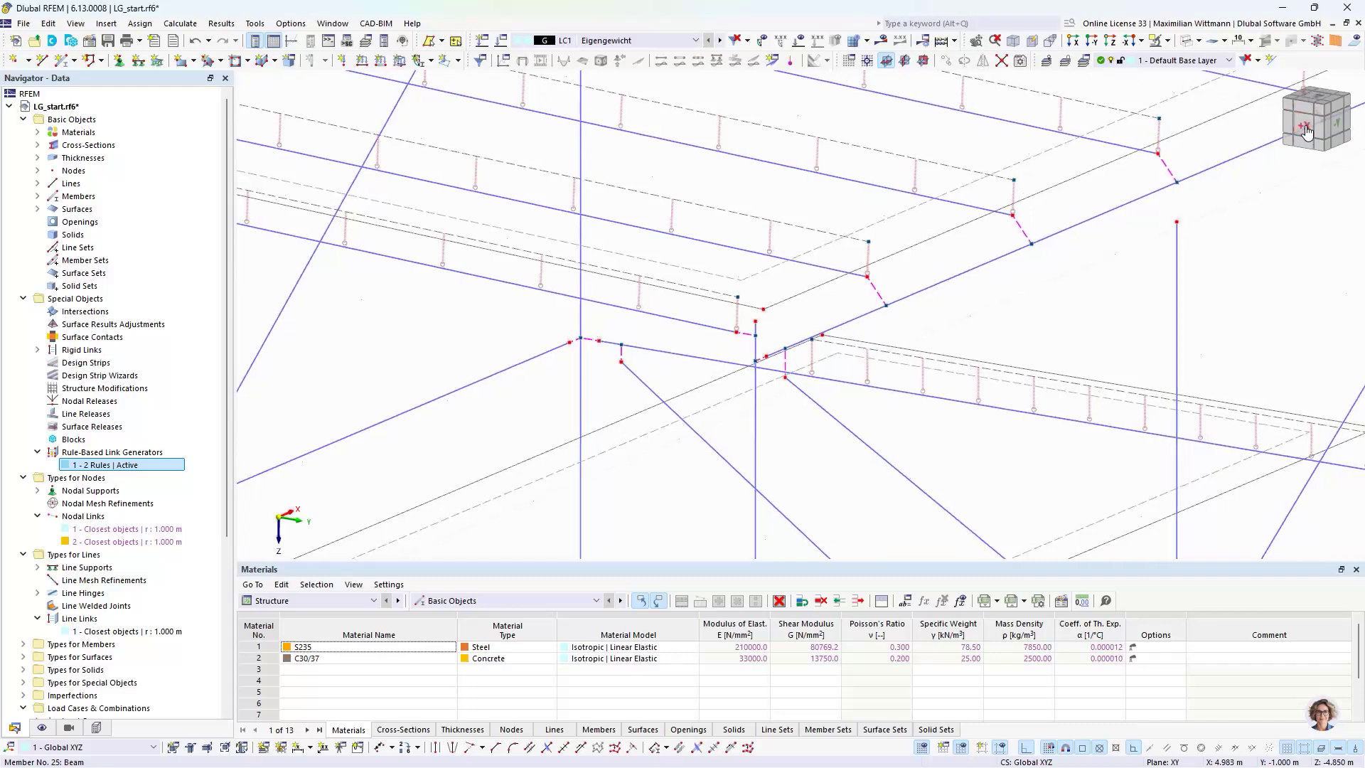
scroll(913, 151, up, 4)
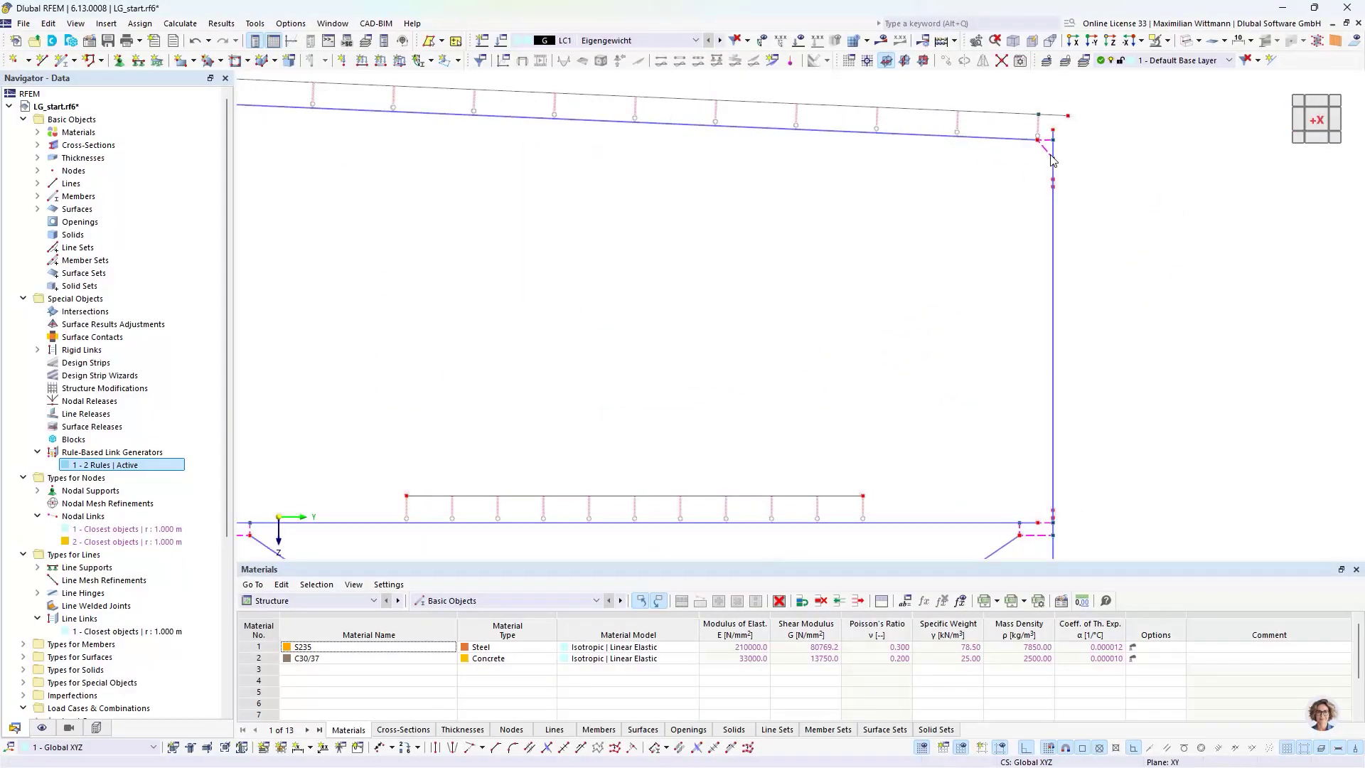
scroll(1055, 163, up, 3)
ctrl+middle_drag(1054, 163, 1076, 236)
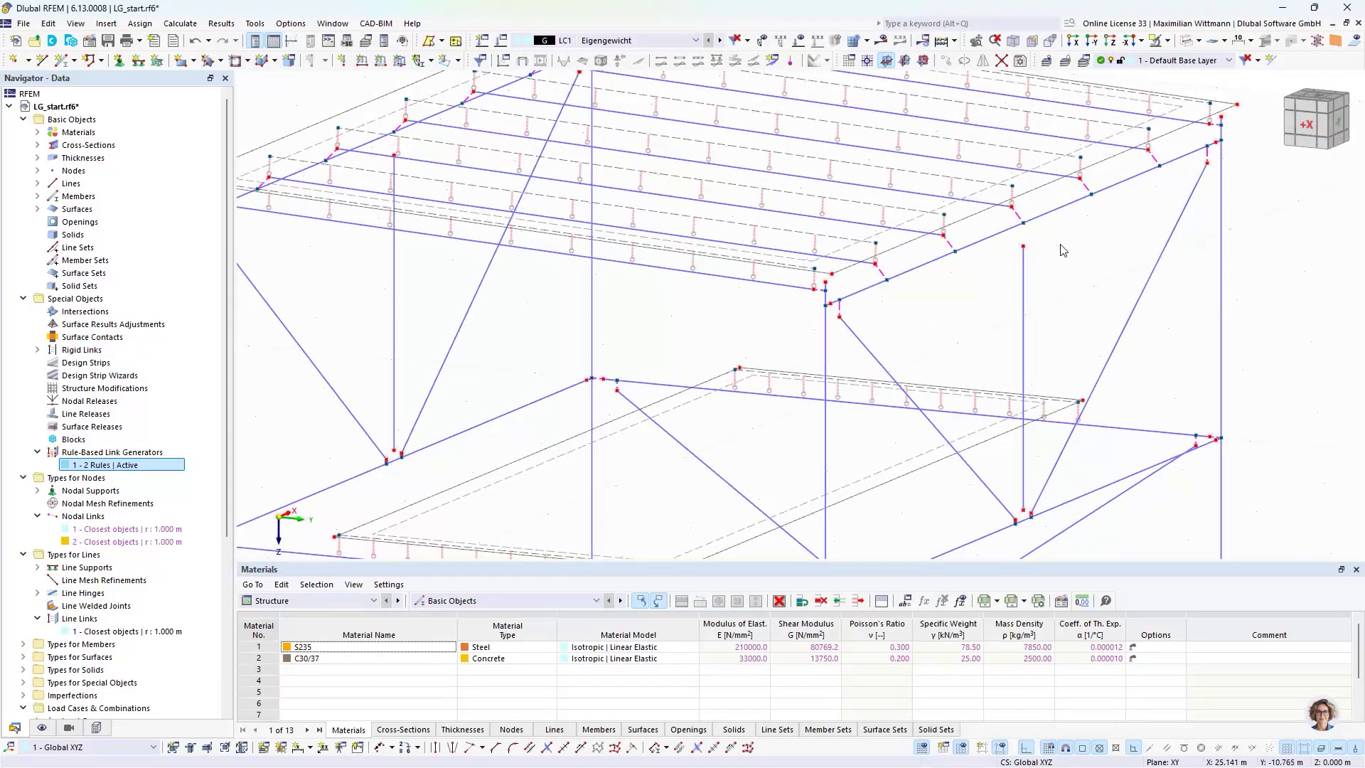
scroll(1064, 248, up, 3)
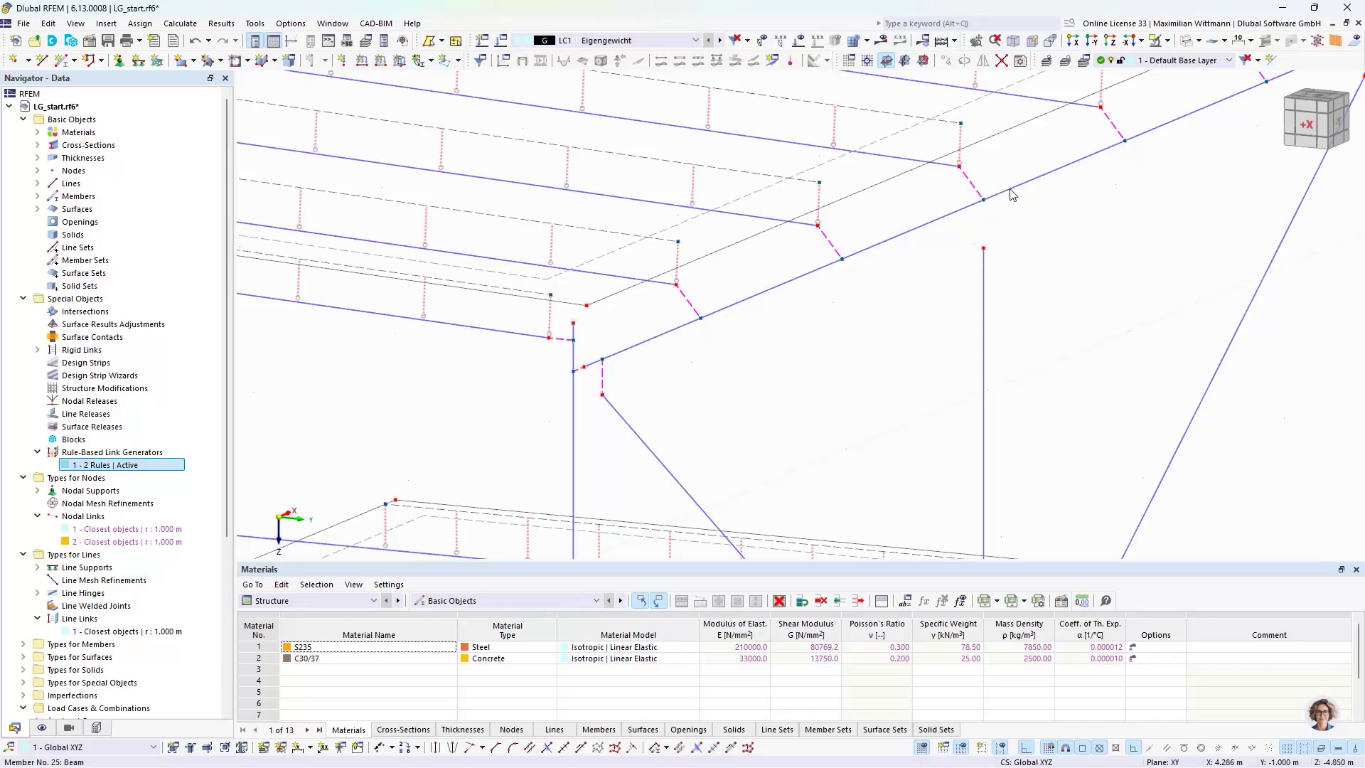
Add an active third rule of type Column - Member to the existing rule-based link generator and apply it
double_click(115, 466)
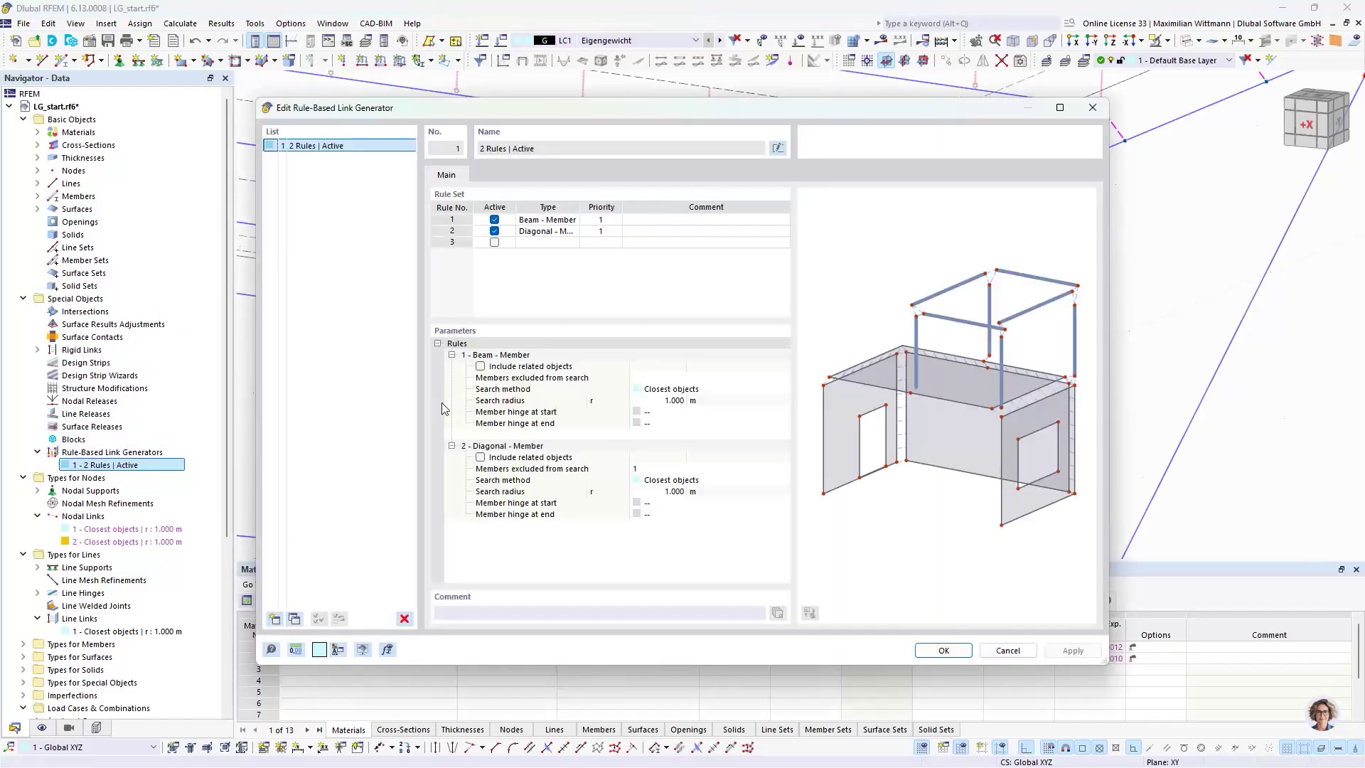
click(495, 242)
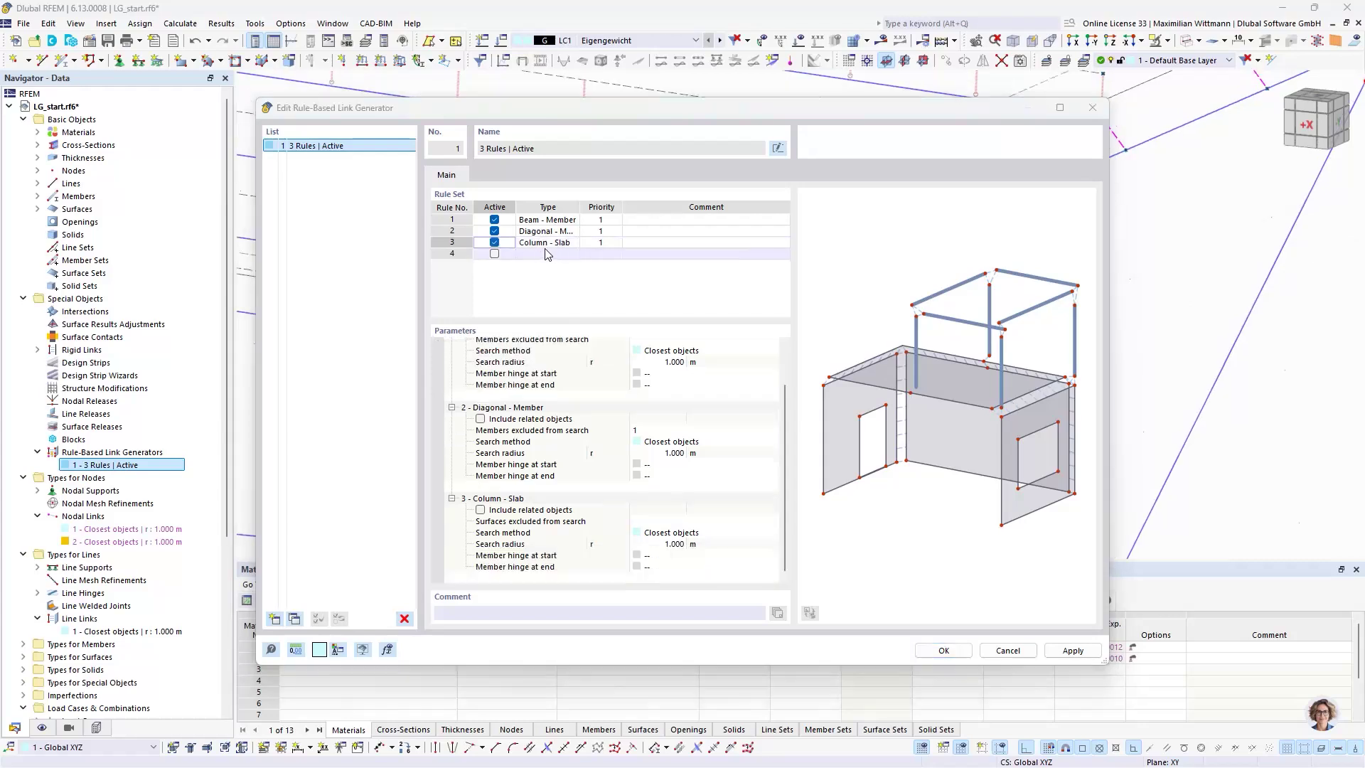
click(545, 242)
click(546, 244)
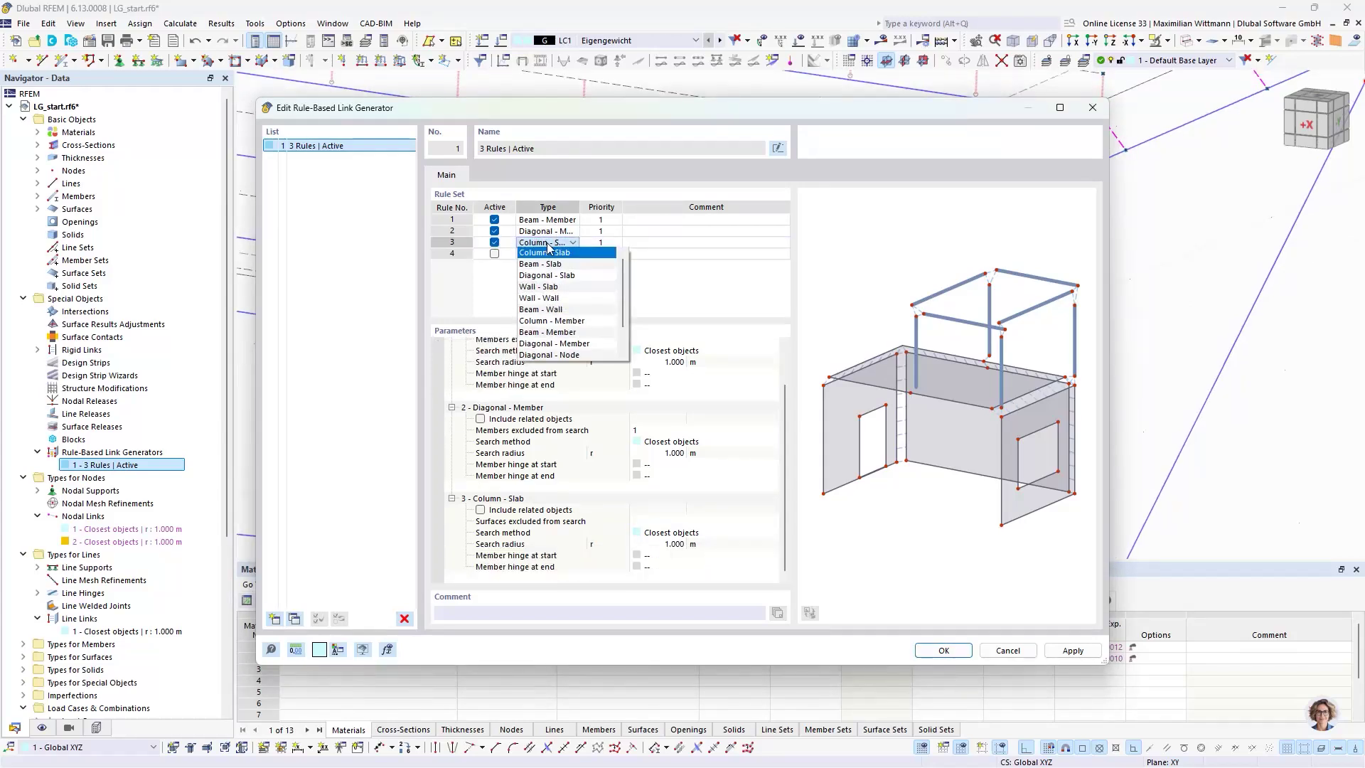
click(571, 321)
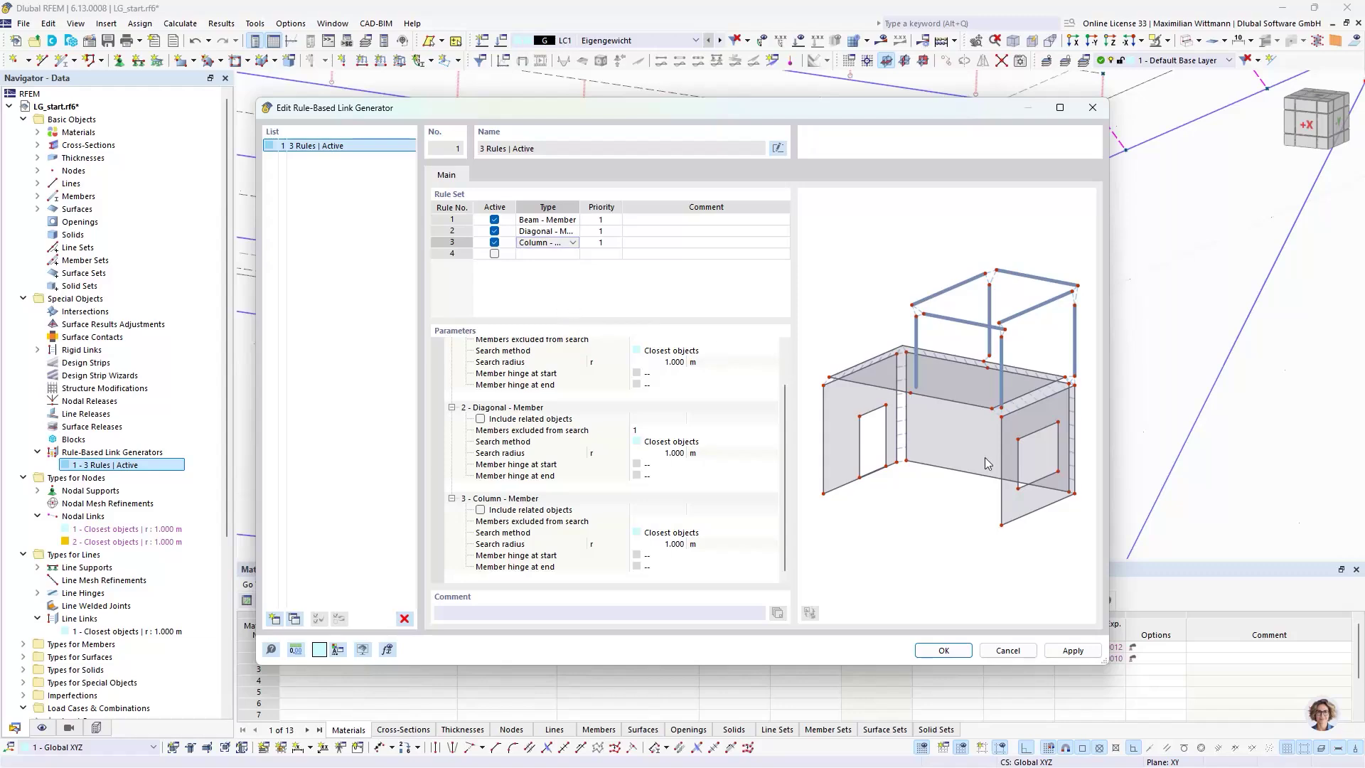
click(1082, 650)
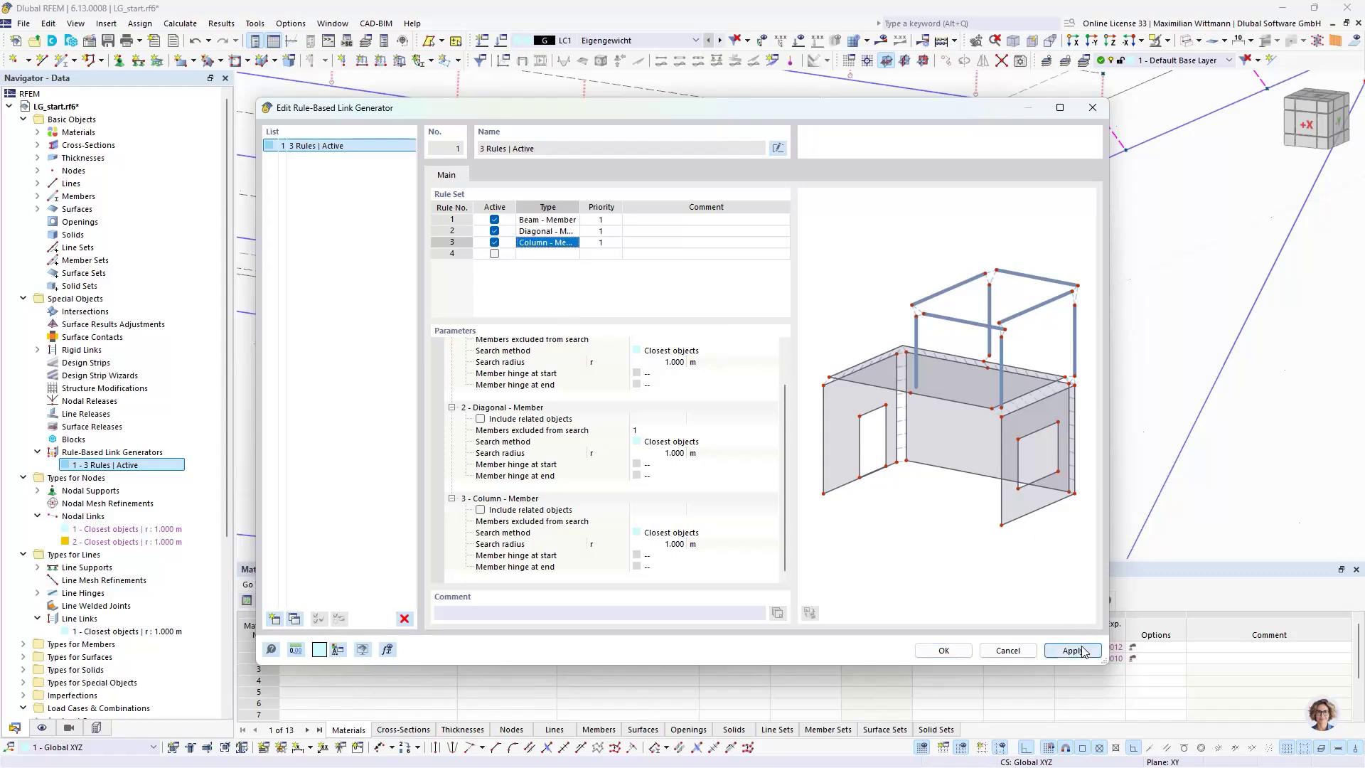
click(943, 650)
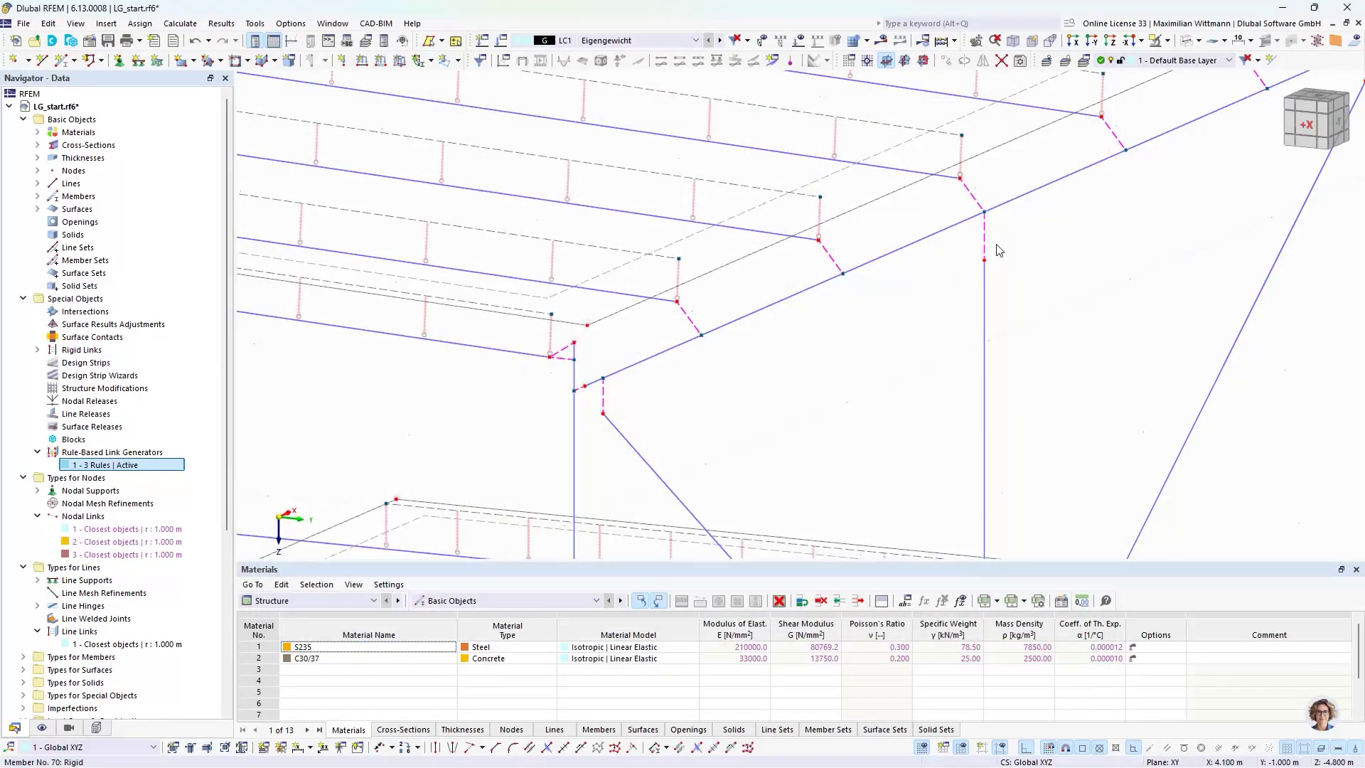
Examine the generated column links at the upper and lower ends of the short post between roof and intermediate floor
scroll(1037, 181, down, 1)
scroll(1036, 181, down, 2)
scroll(1038, 182, up, 3)
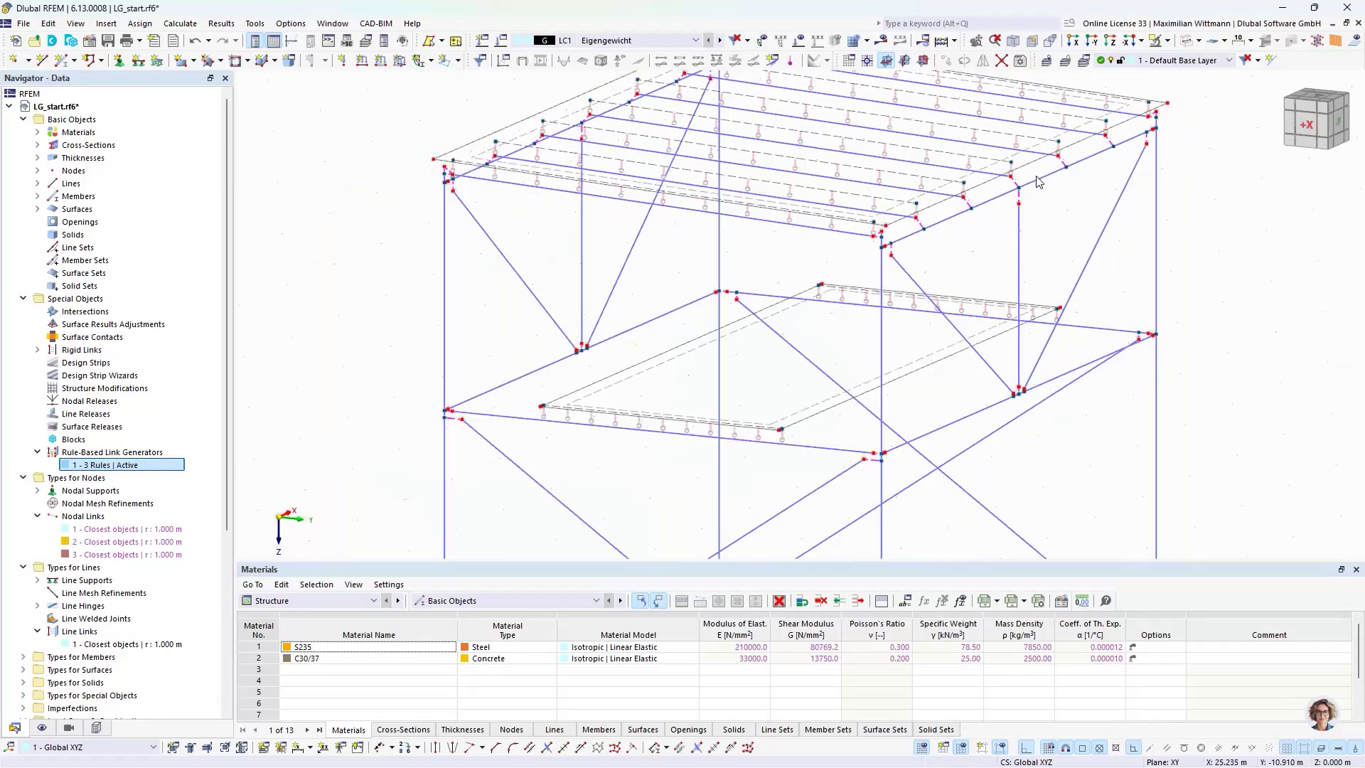
scroll(1024, 361, up, 1)
scroll(1023, 361, up, 2)
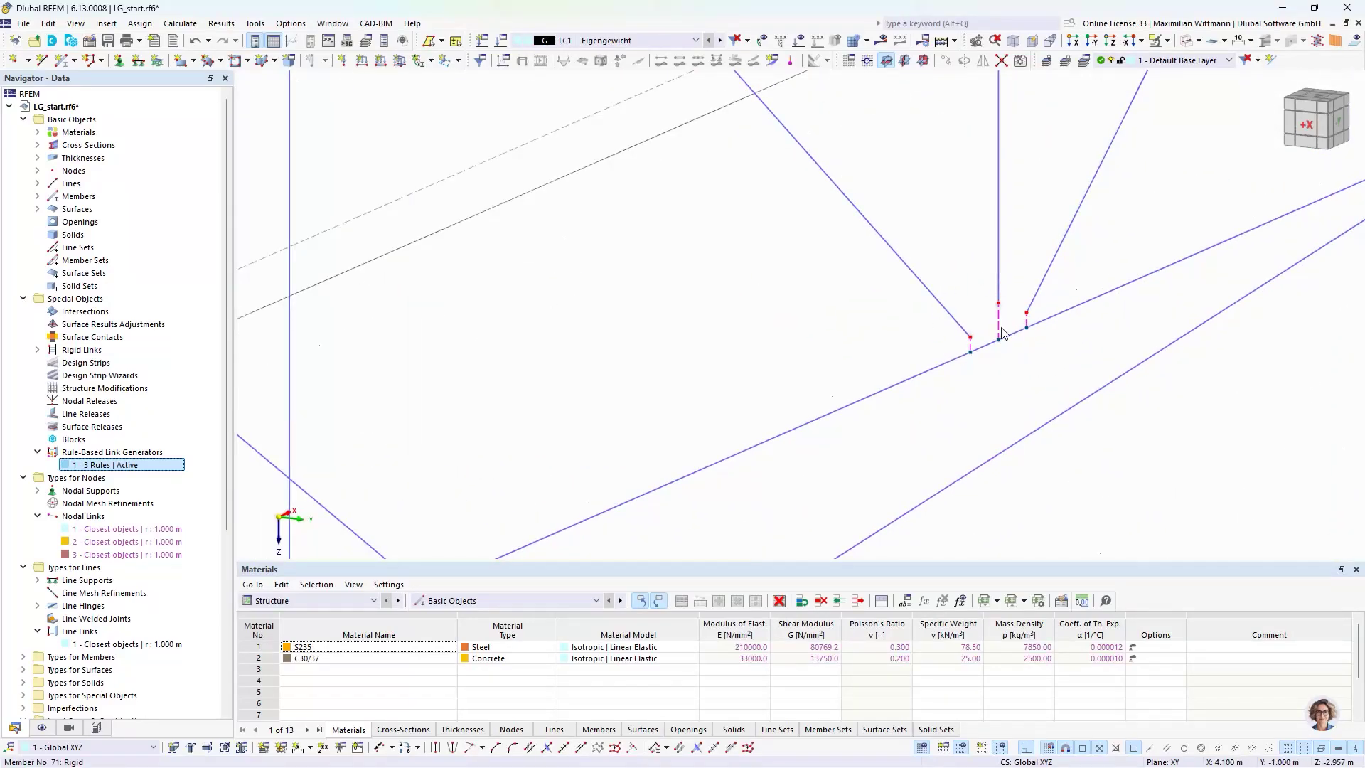
scroll(974, 304, down, 3)
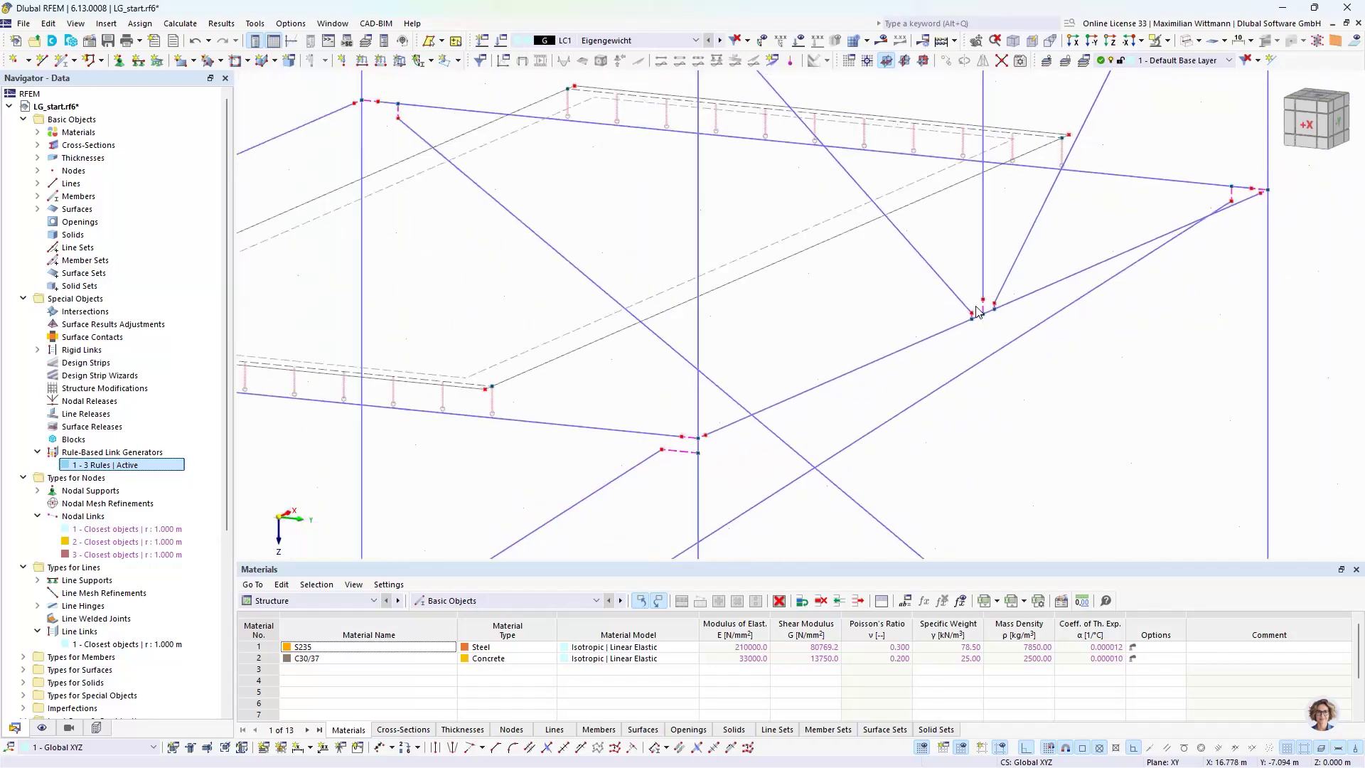
scroll(981, 310, down, 3)
ctrl+middle_drag(1057, 360, 1023, 356)
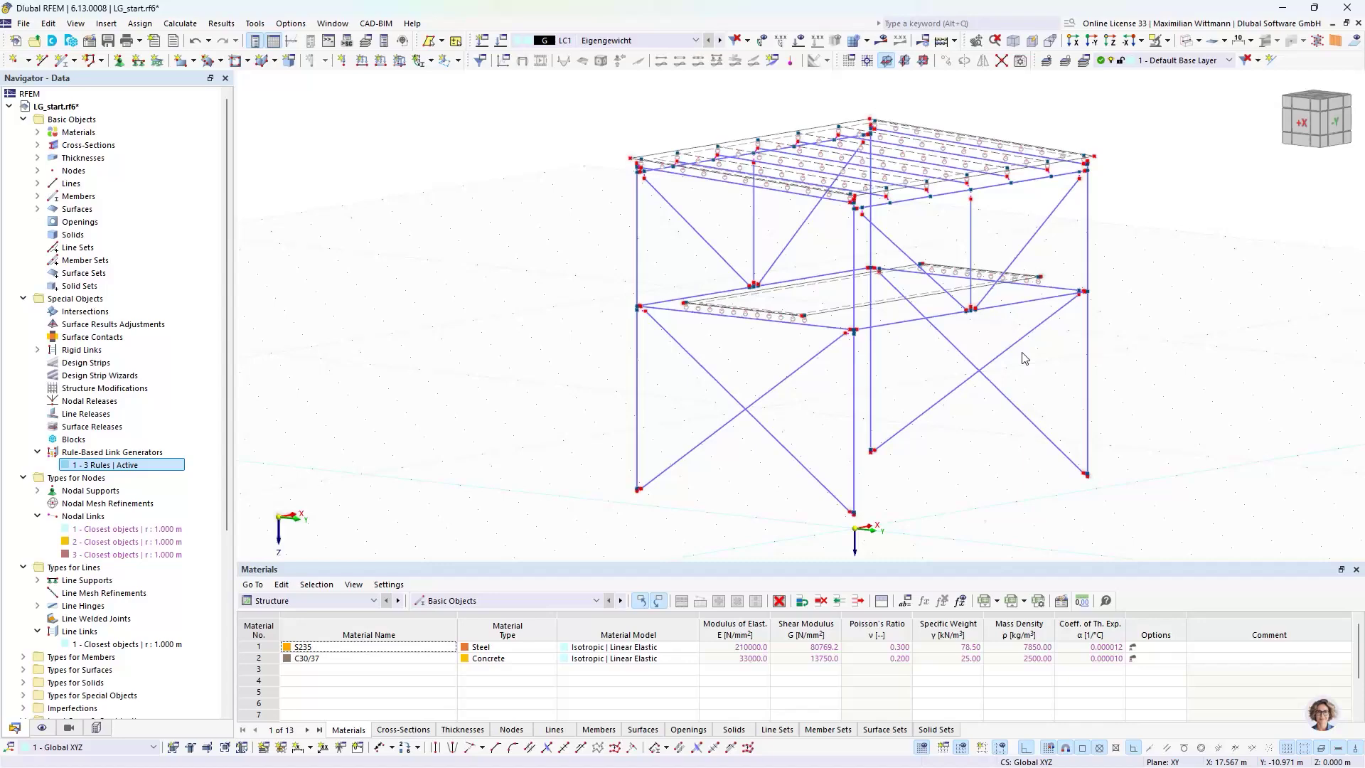
click(1284, 8)
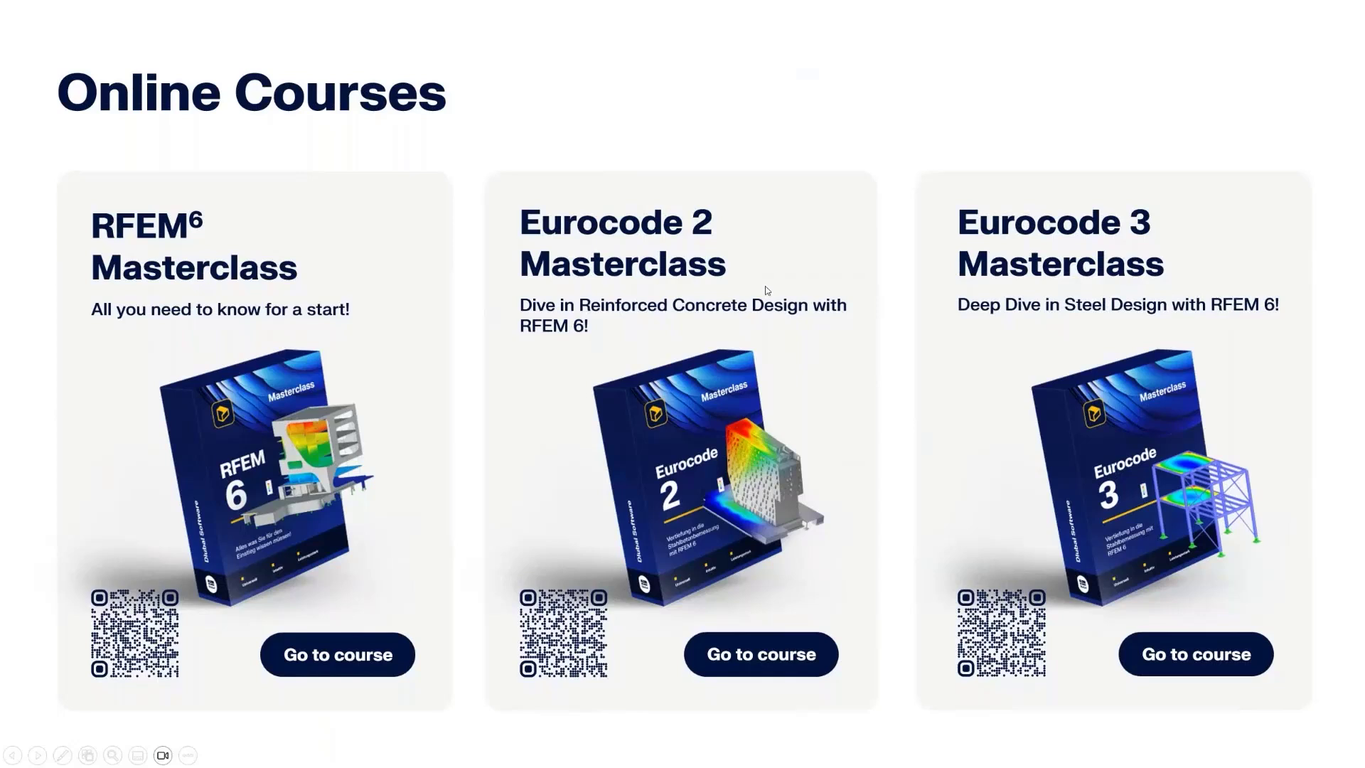
click(1207, 270)
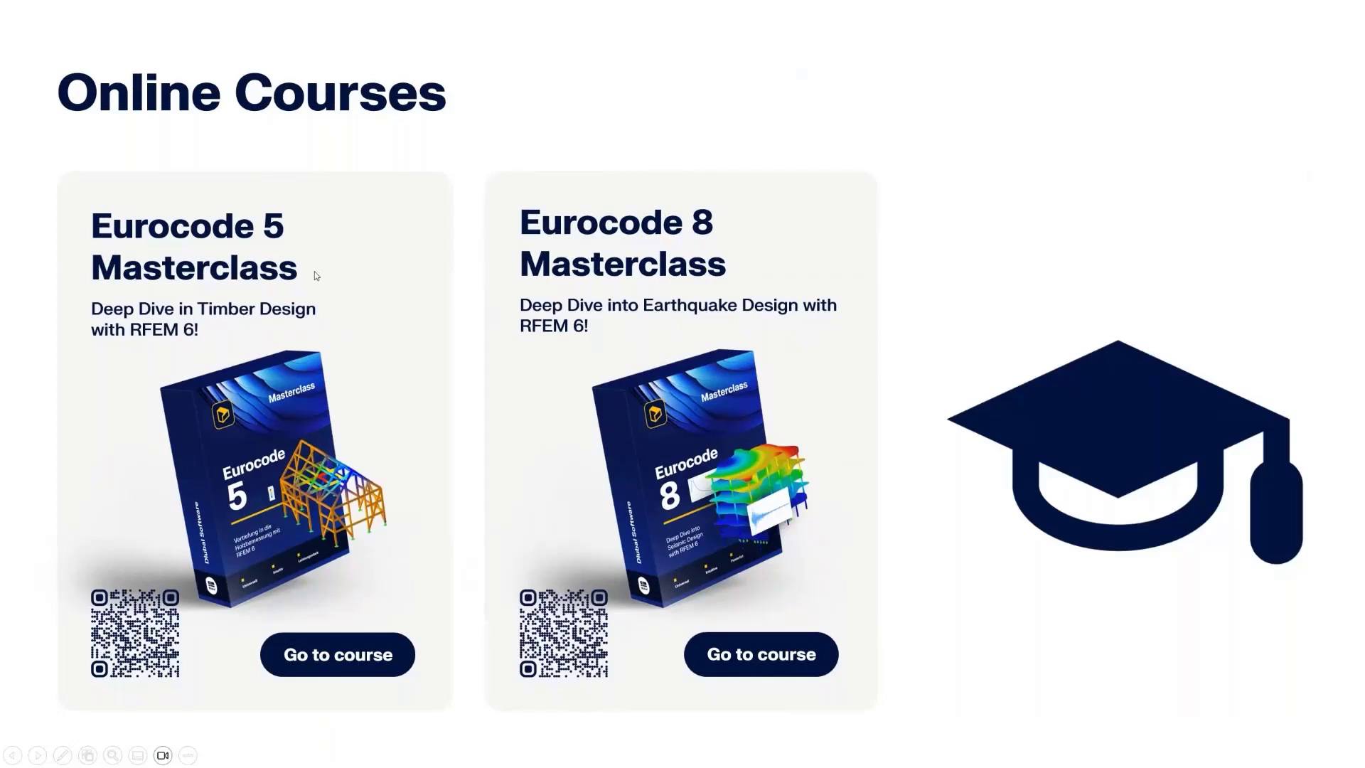